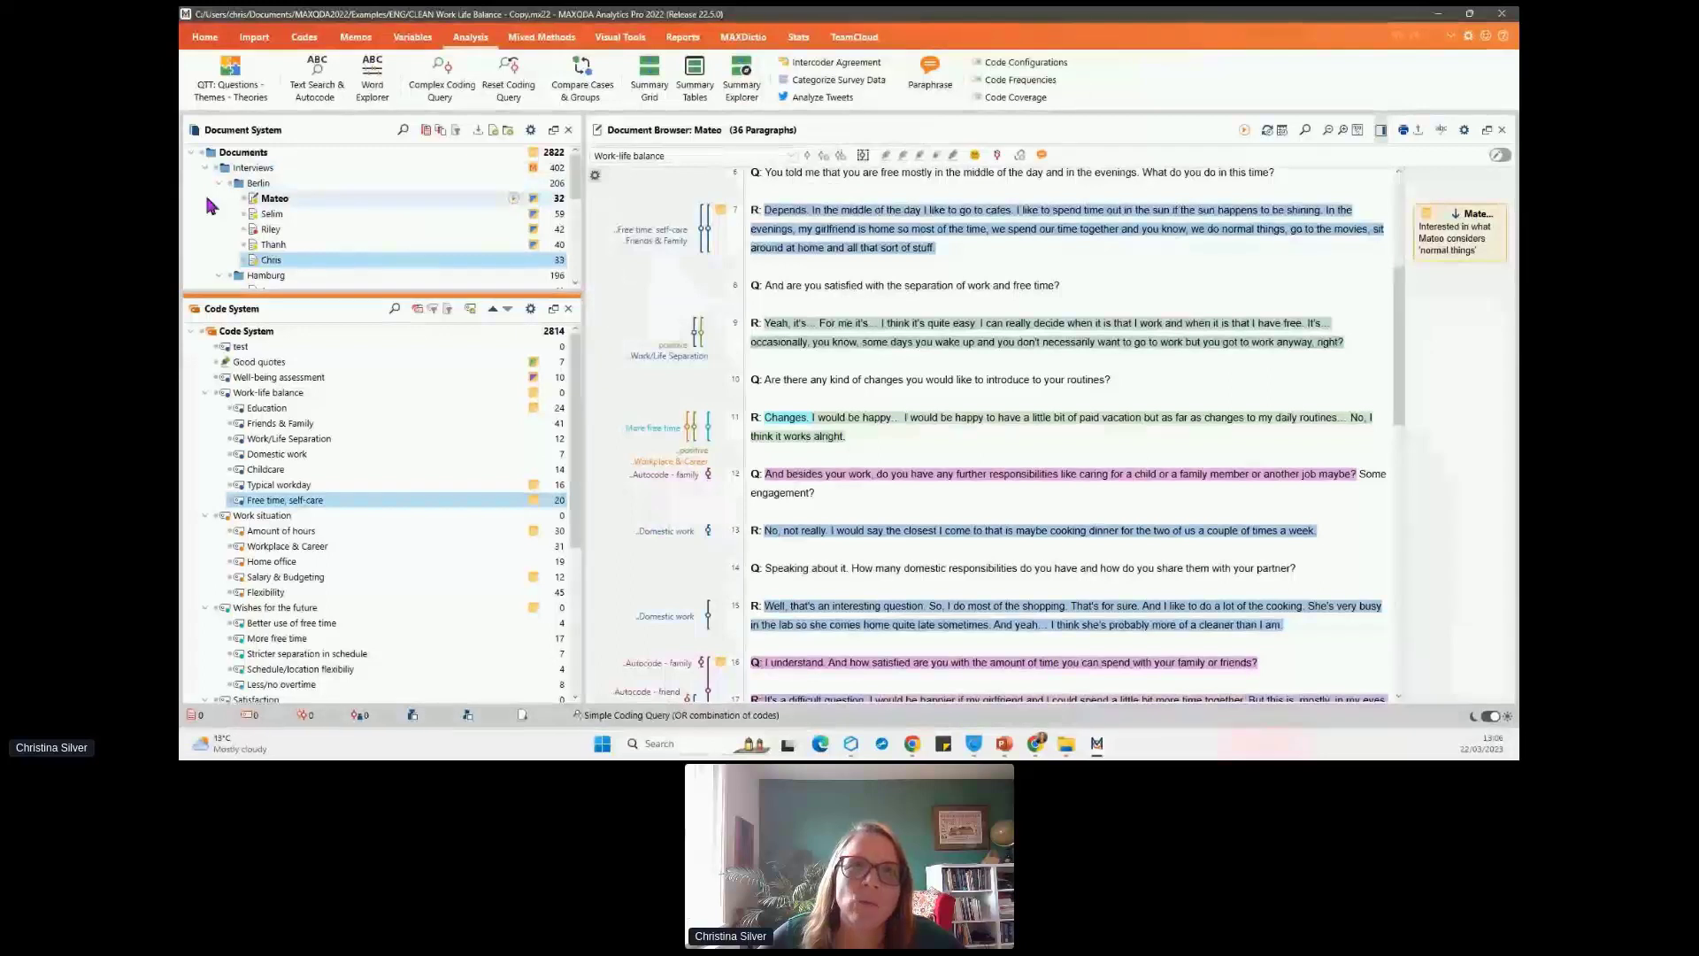
right_click(256, 184)
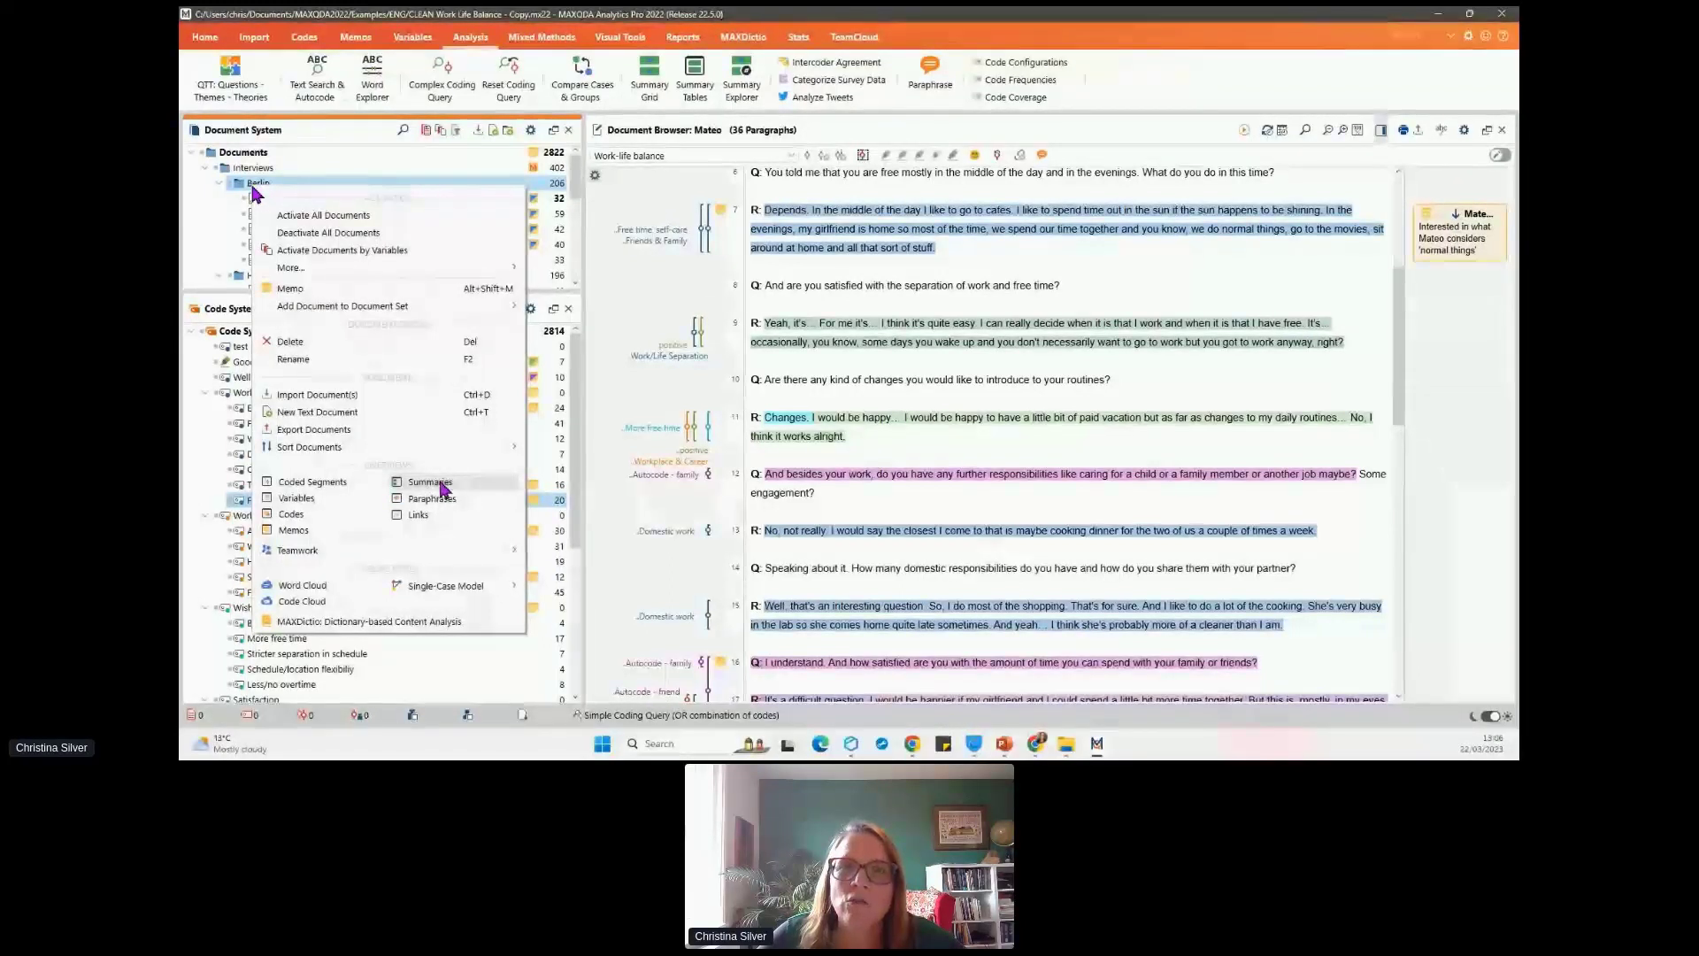
click(202, 245)
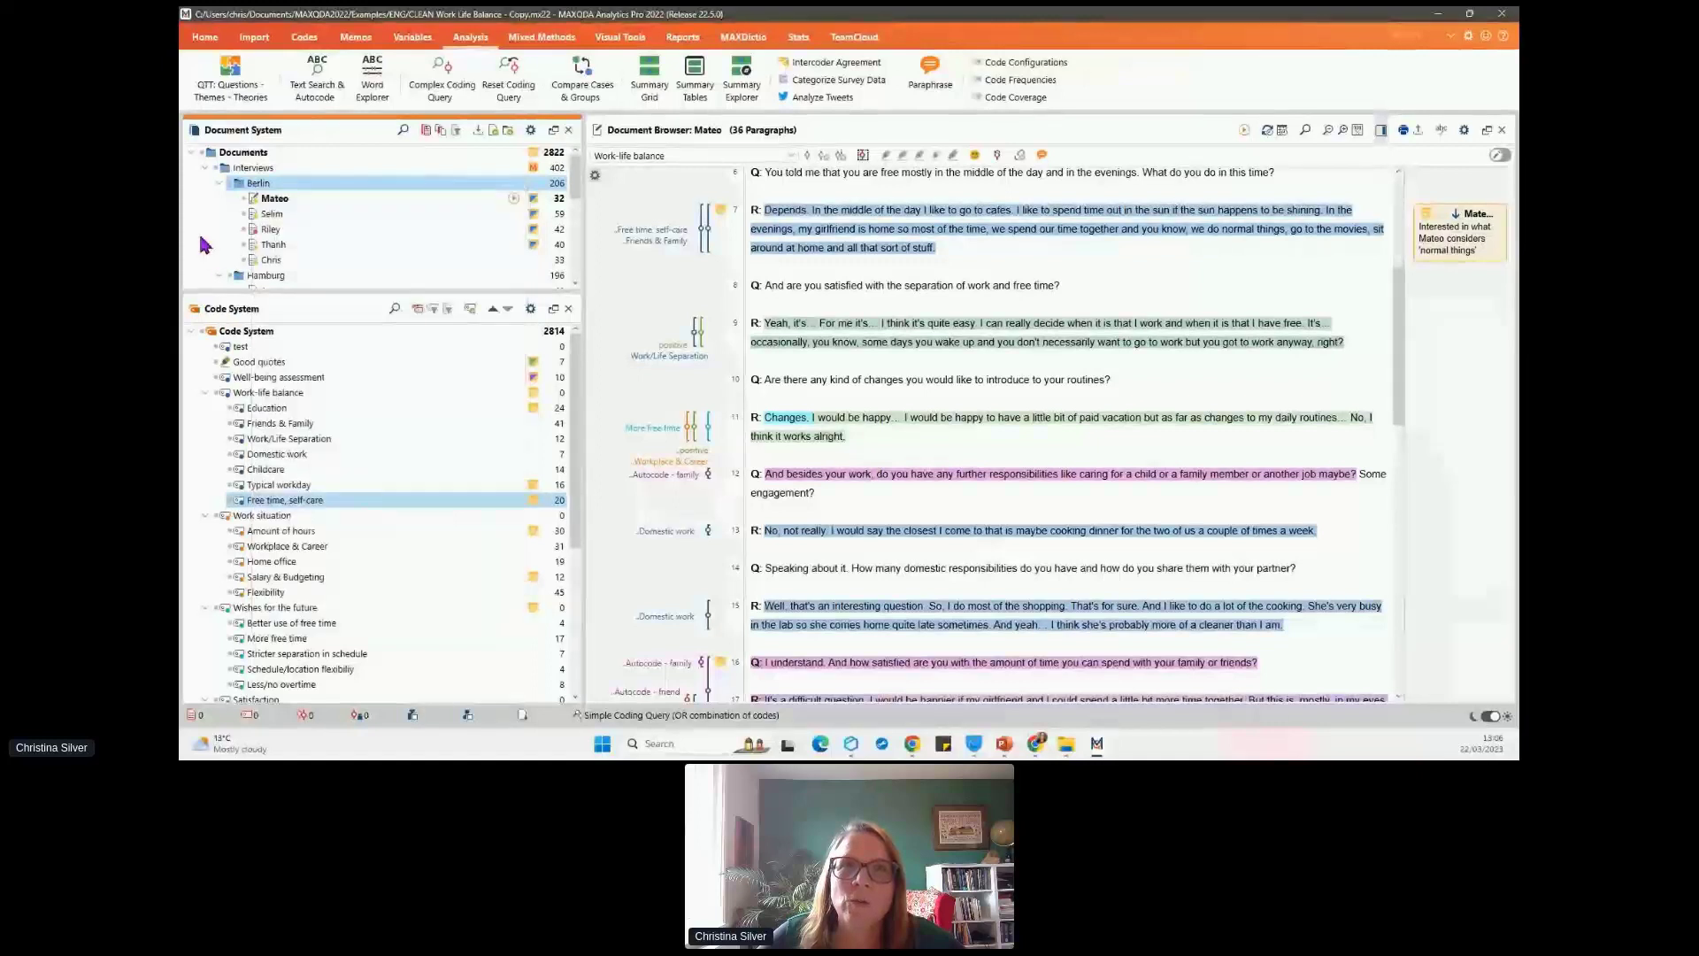
right_click(281, 246)
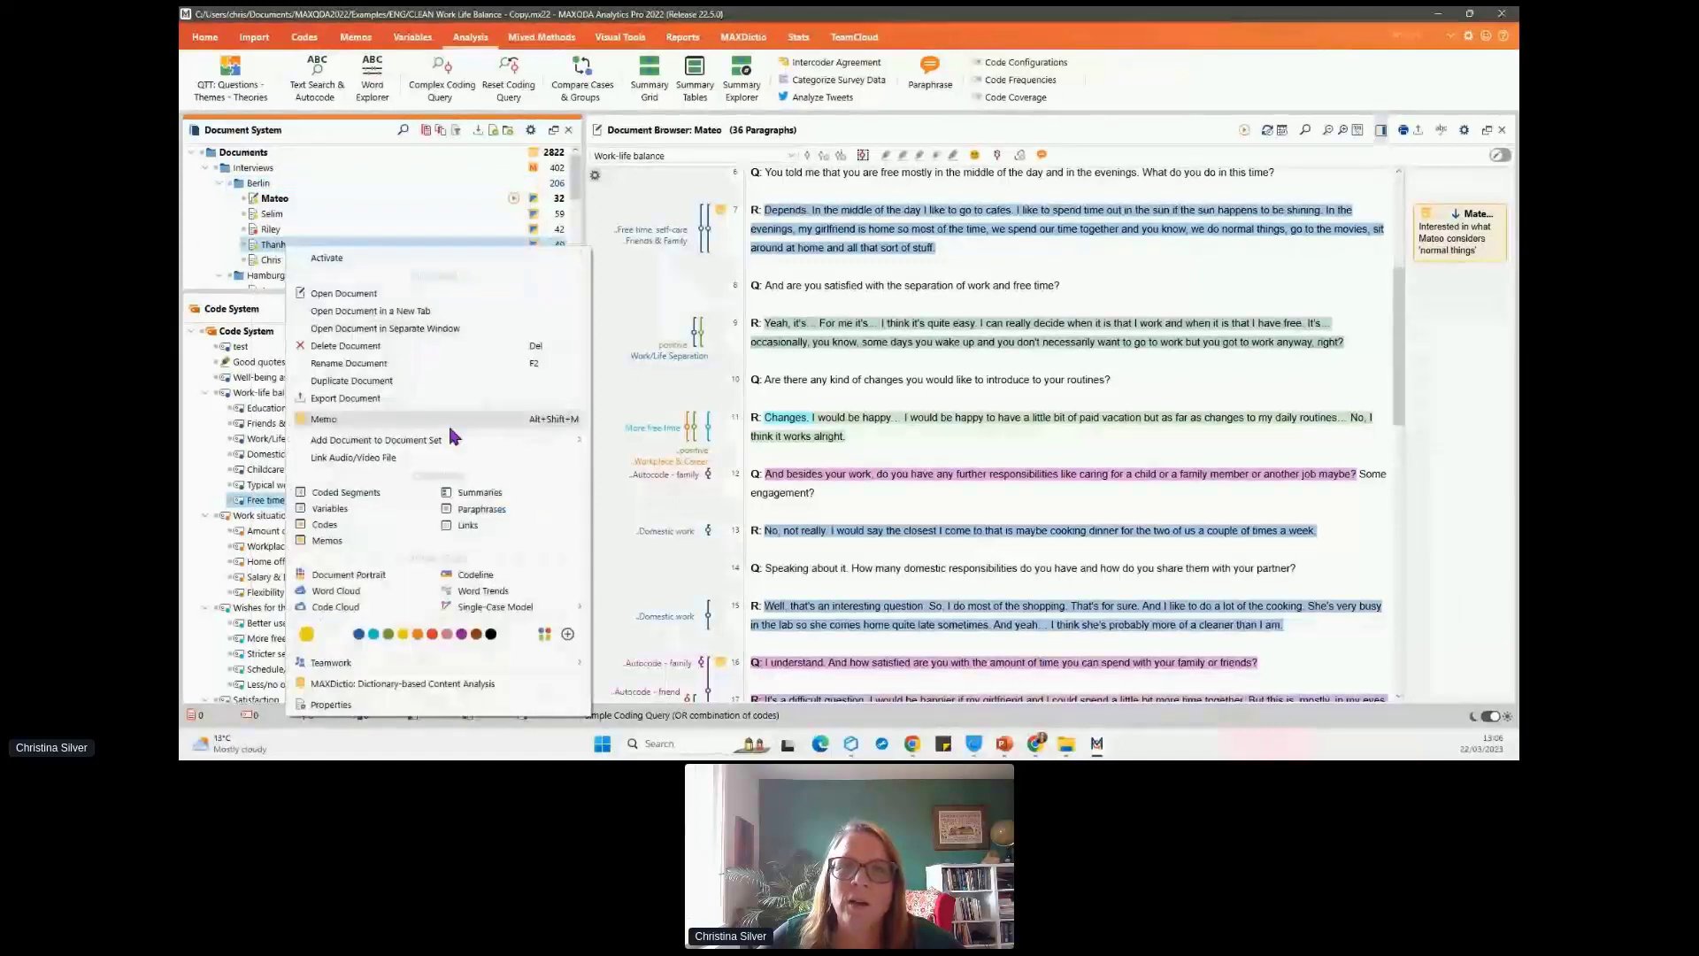
right_click(261, 395)
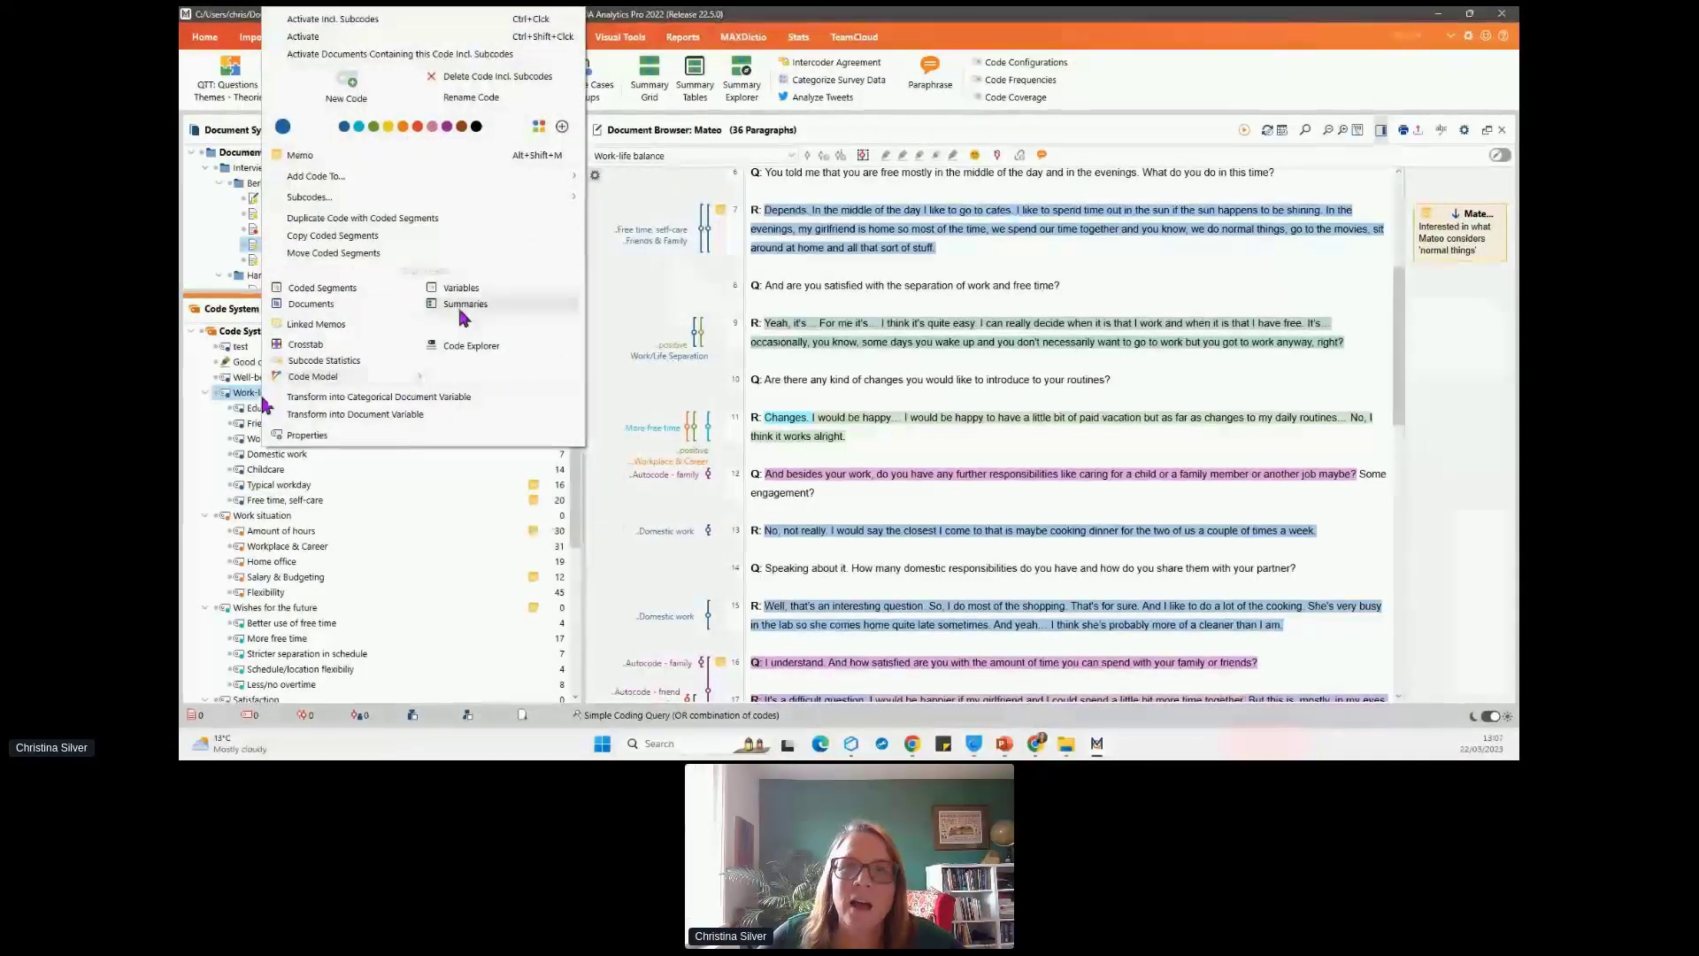
click(253, 491)
right_click(252, 485)
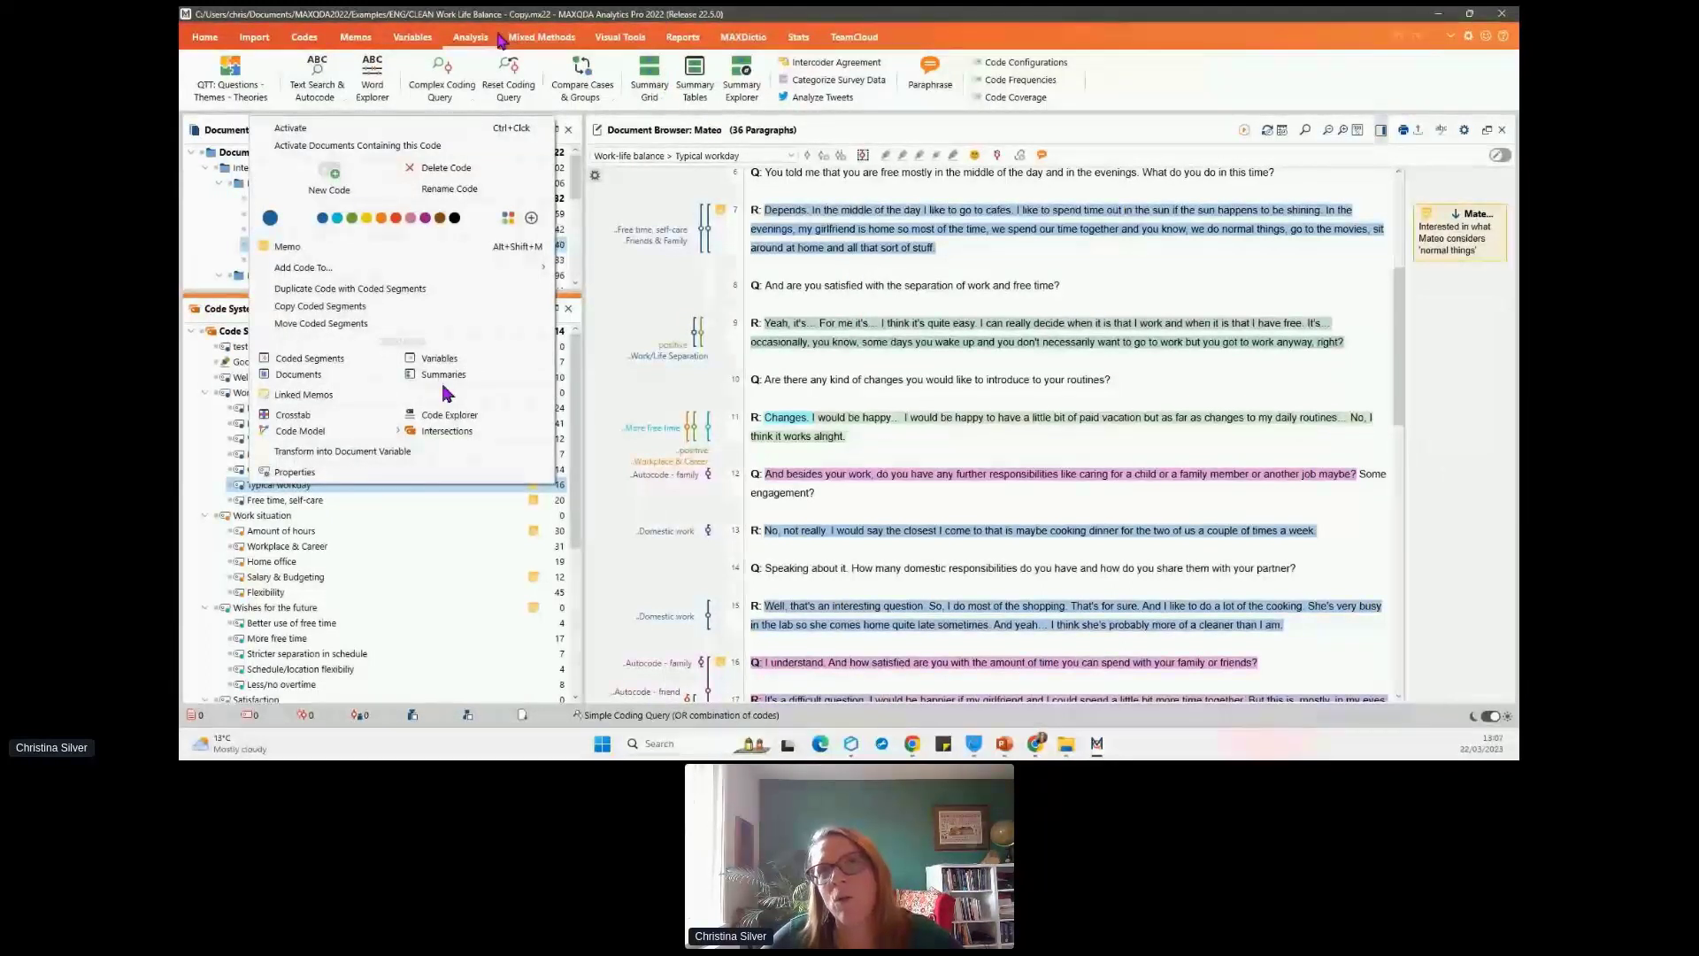
key(Escape)
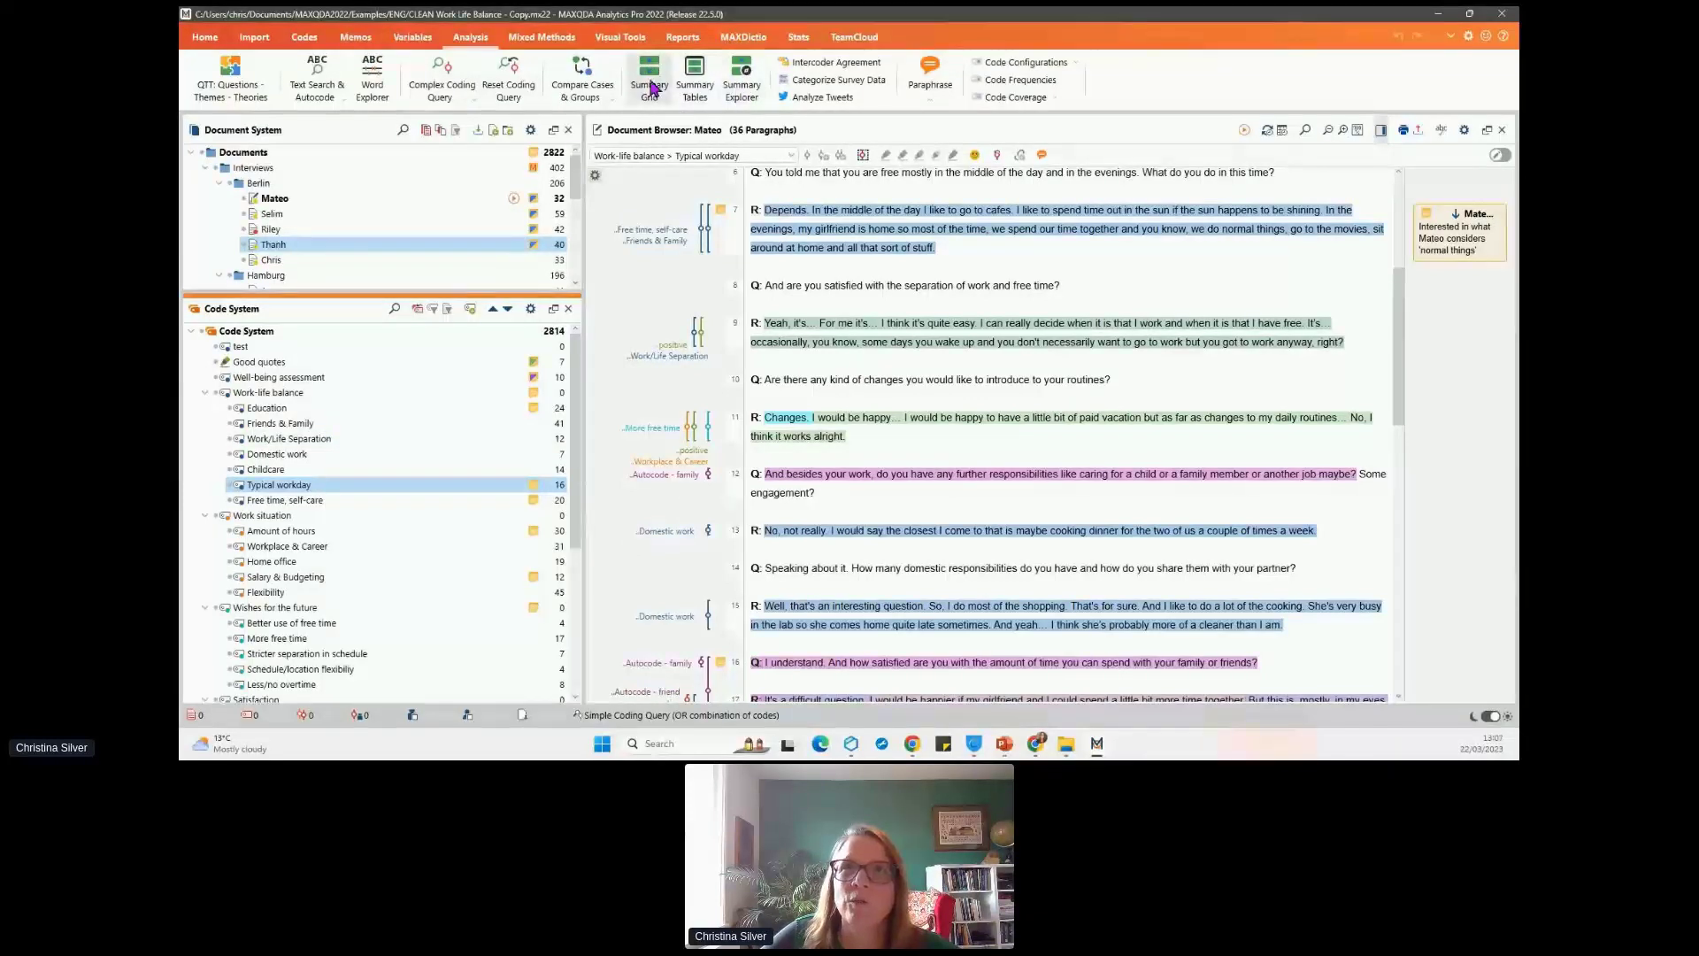
- Open the Summary Grid, enlarge its window and widen the code-by-document matrix area
click(651, 87)
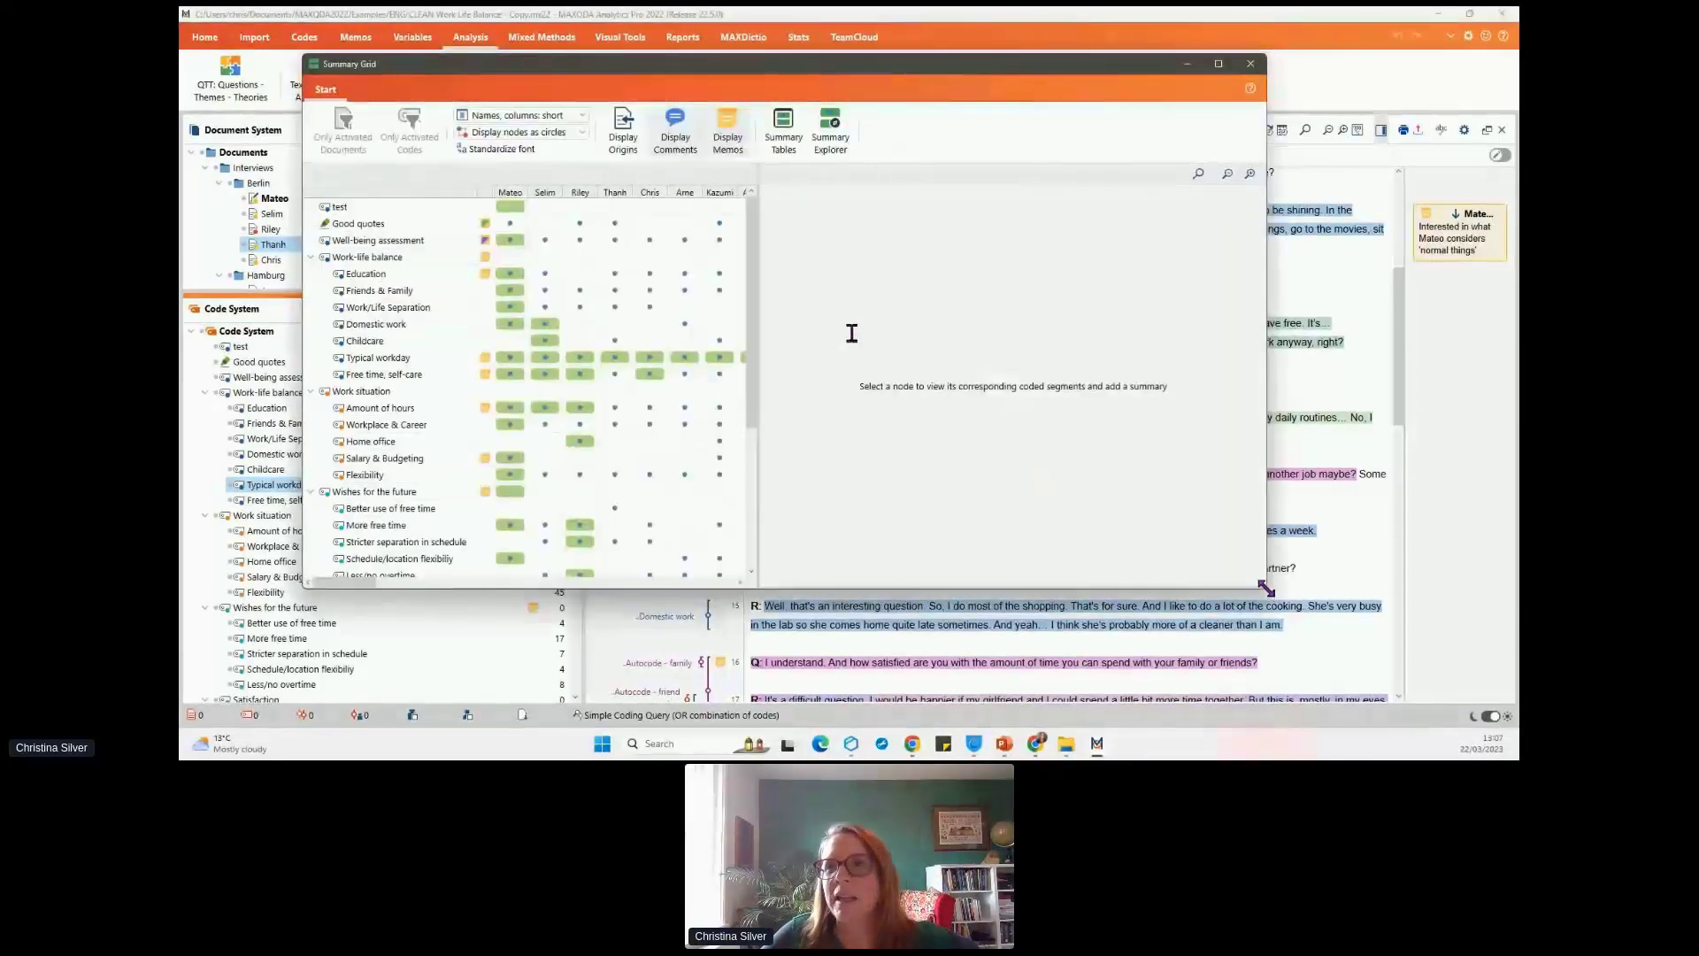
drag(1266, 587, 1492, 691)
drag(945, 70, 873, 54)
drag(788, 369, 917, 341)
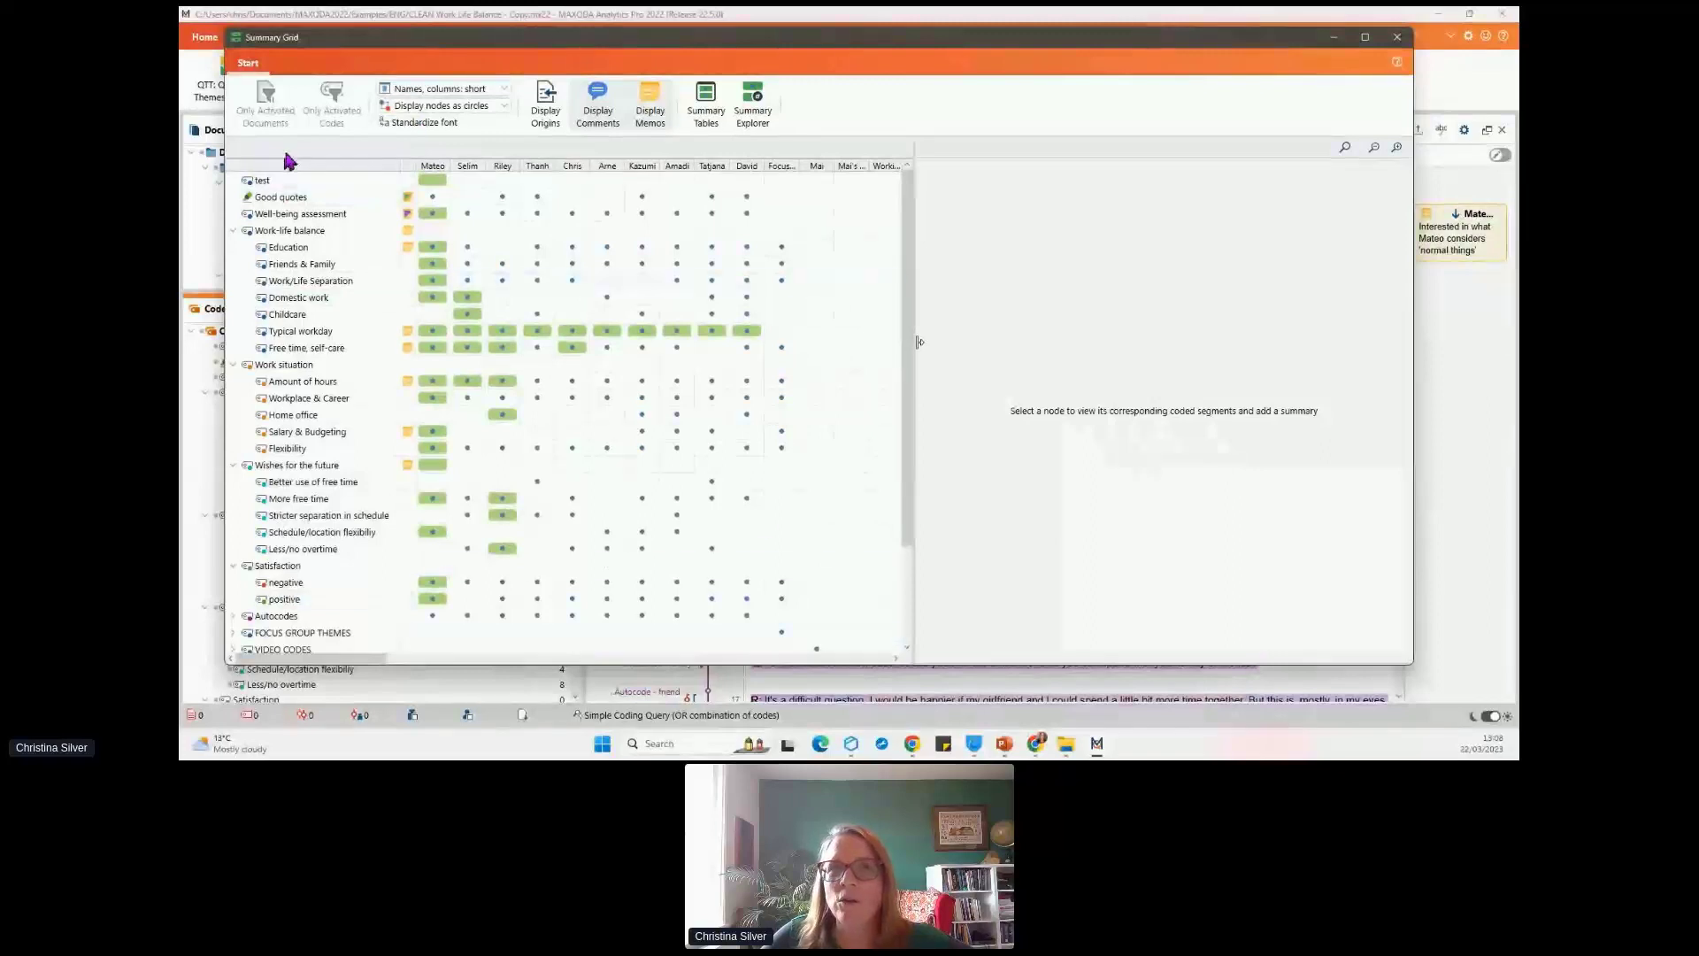
- Look through the codes in the Summary Grid and reposition its window so the document and code lists show beside it
scroll(323, 477, down, 3)
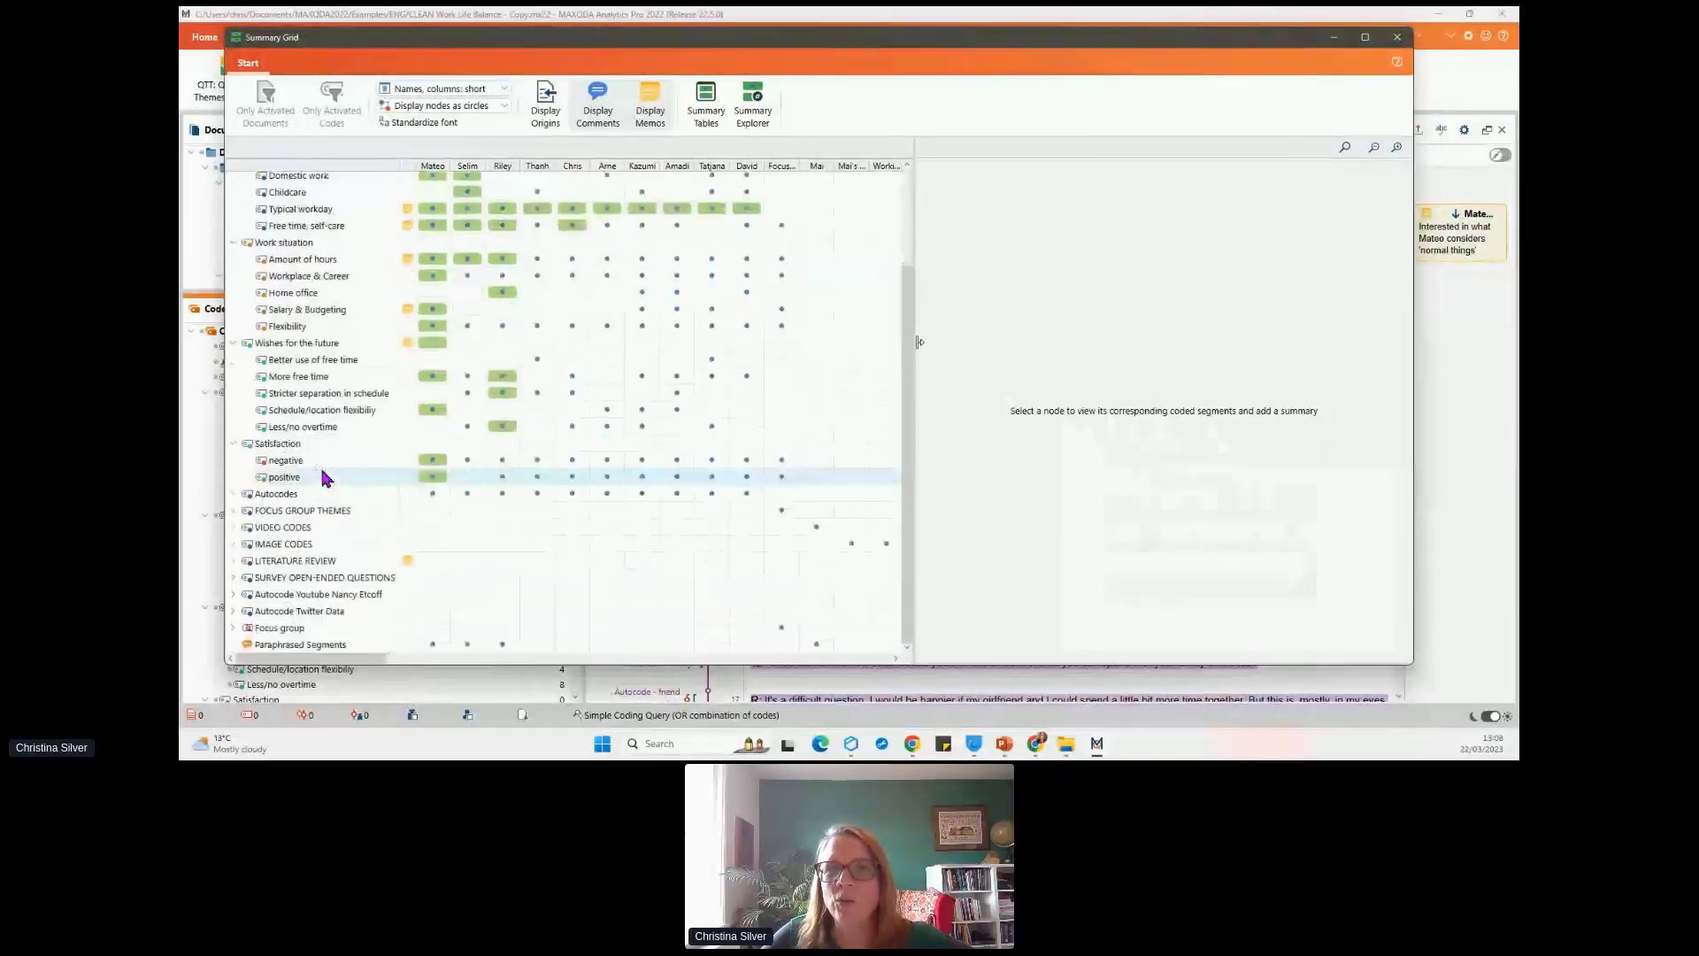
scroll(320, 549, up, 3)
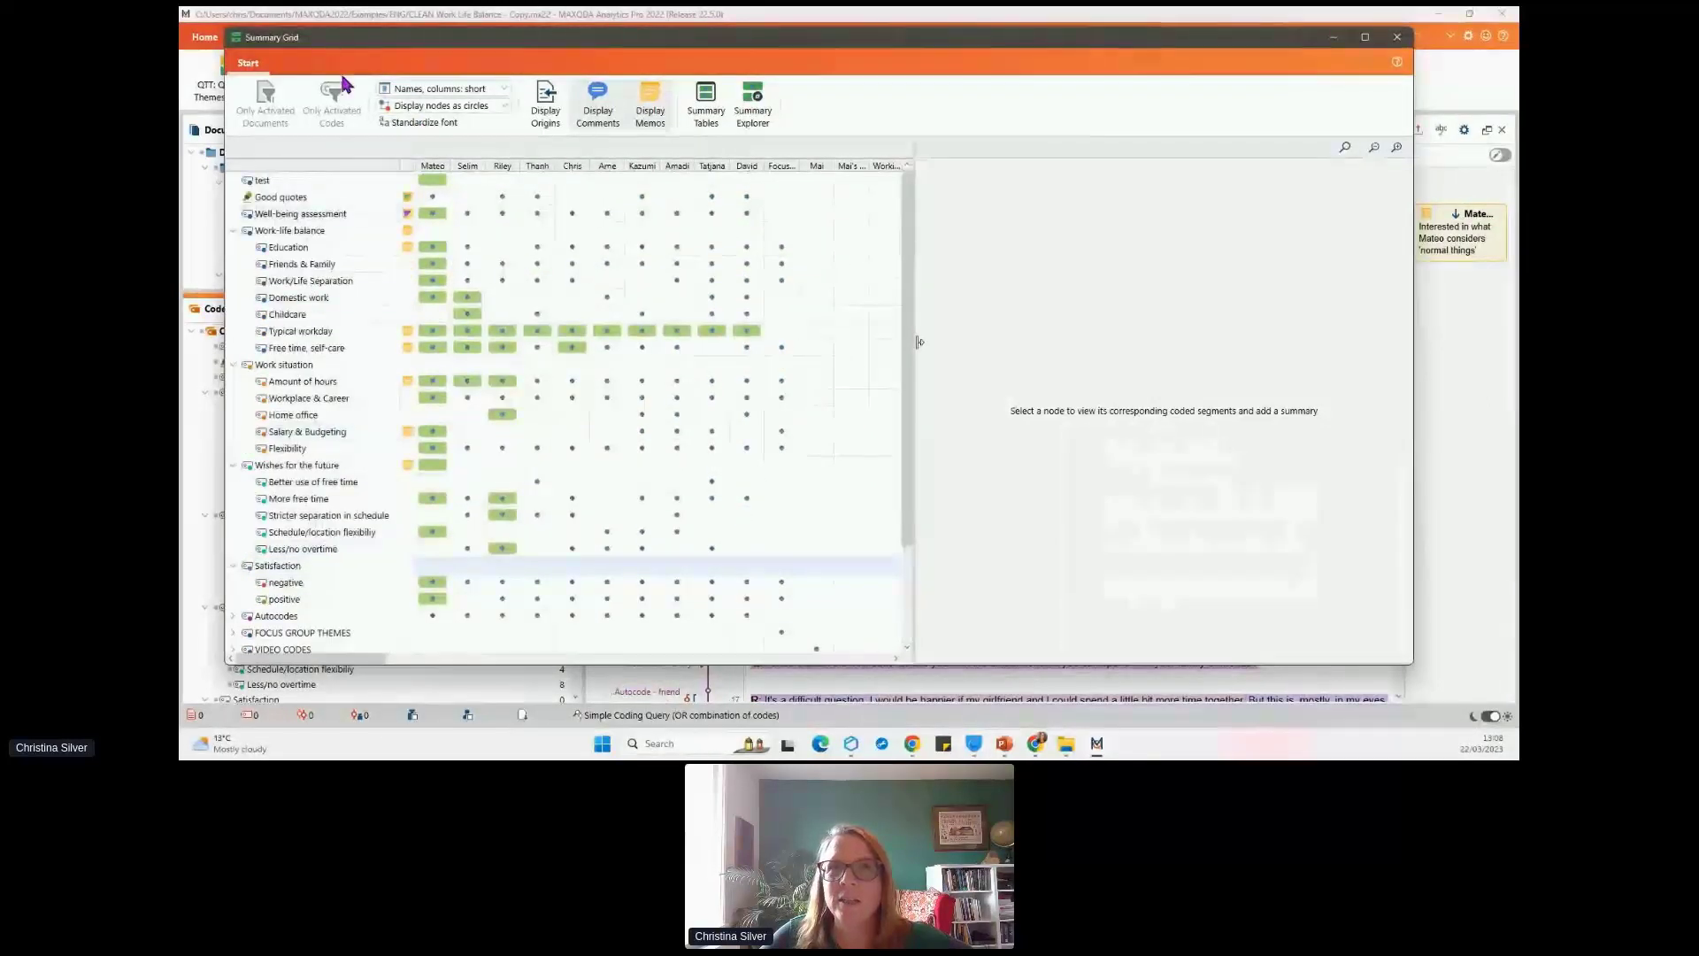
drag(352, 40, 473, 47)
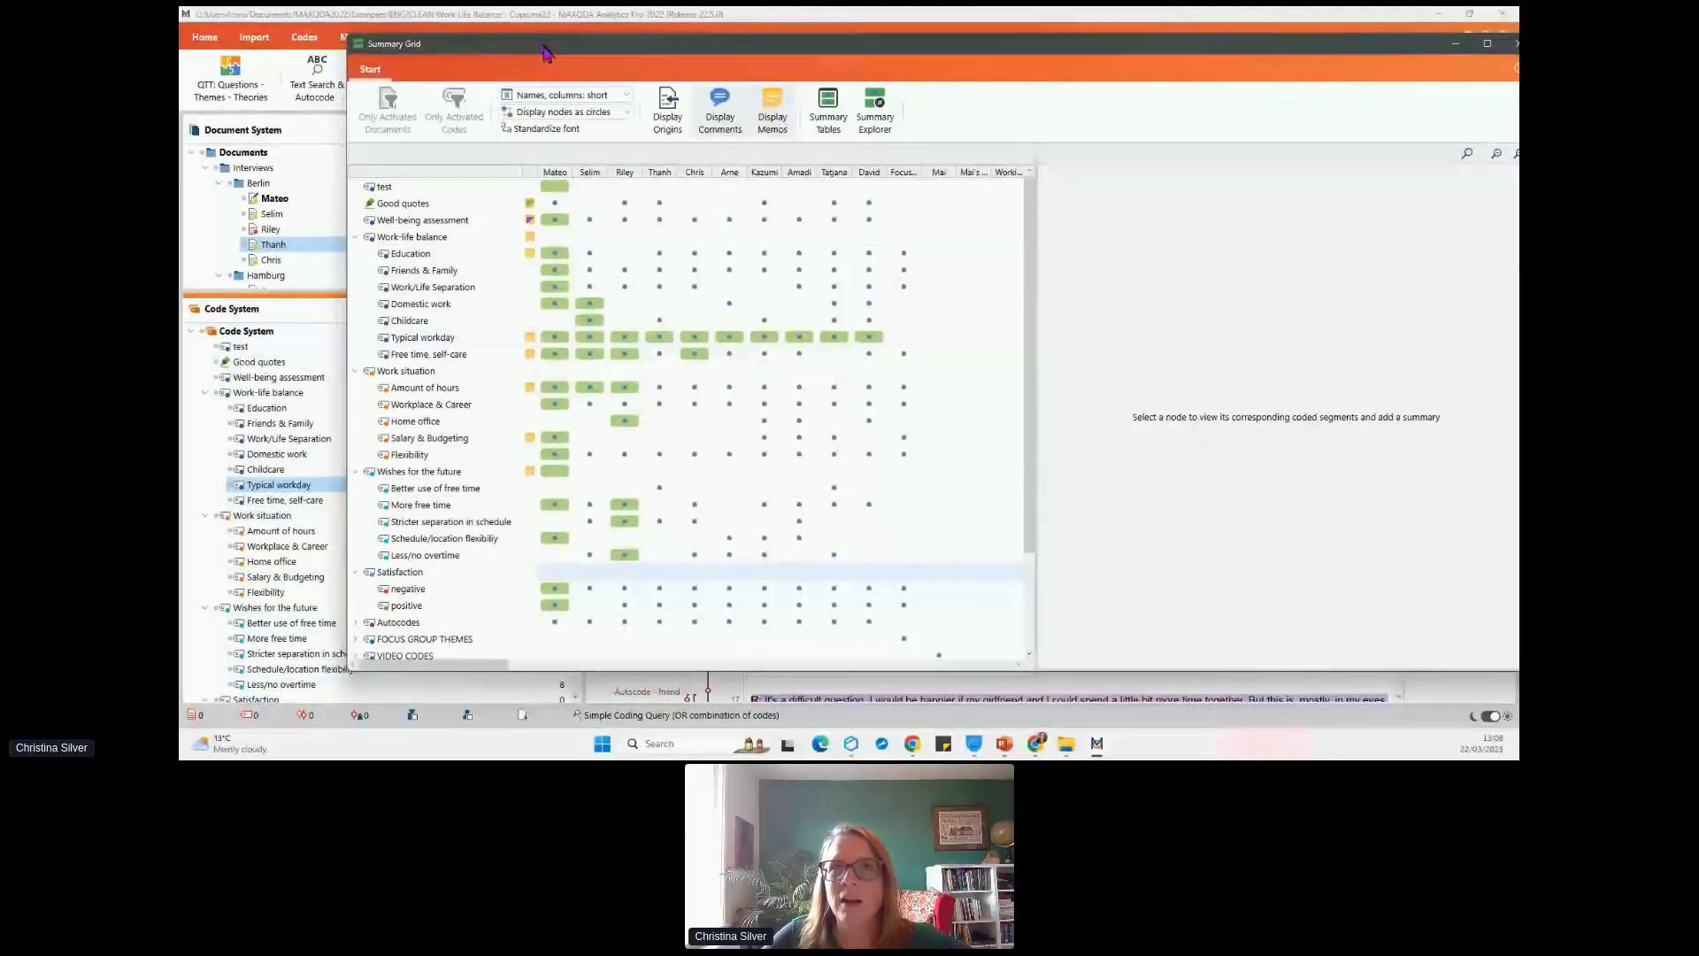
drag(544, 51, 511, 33)
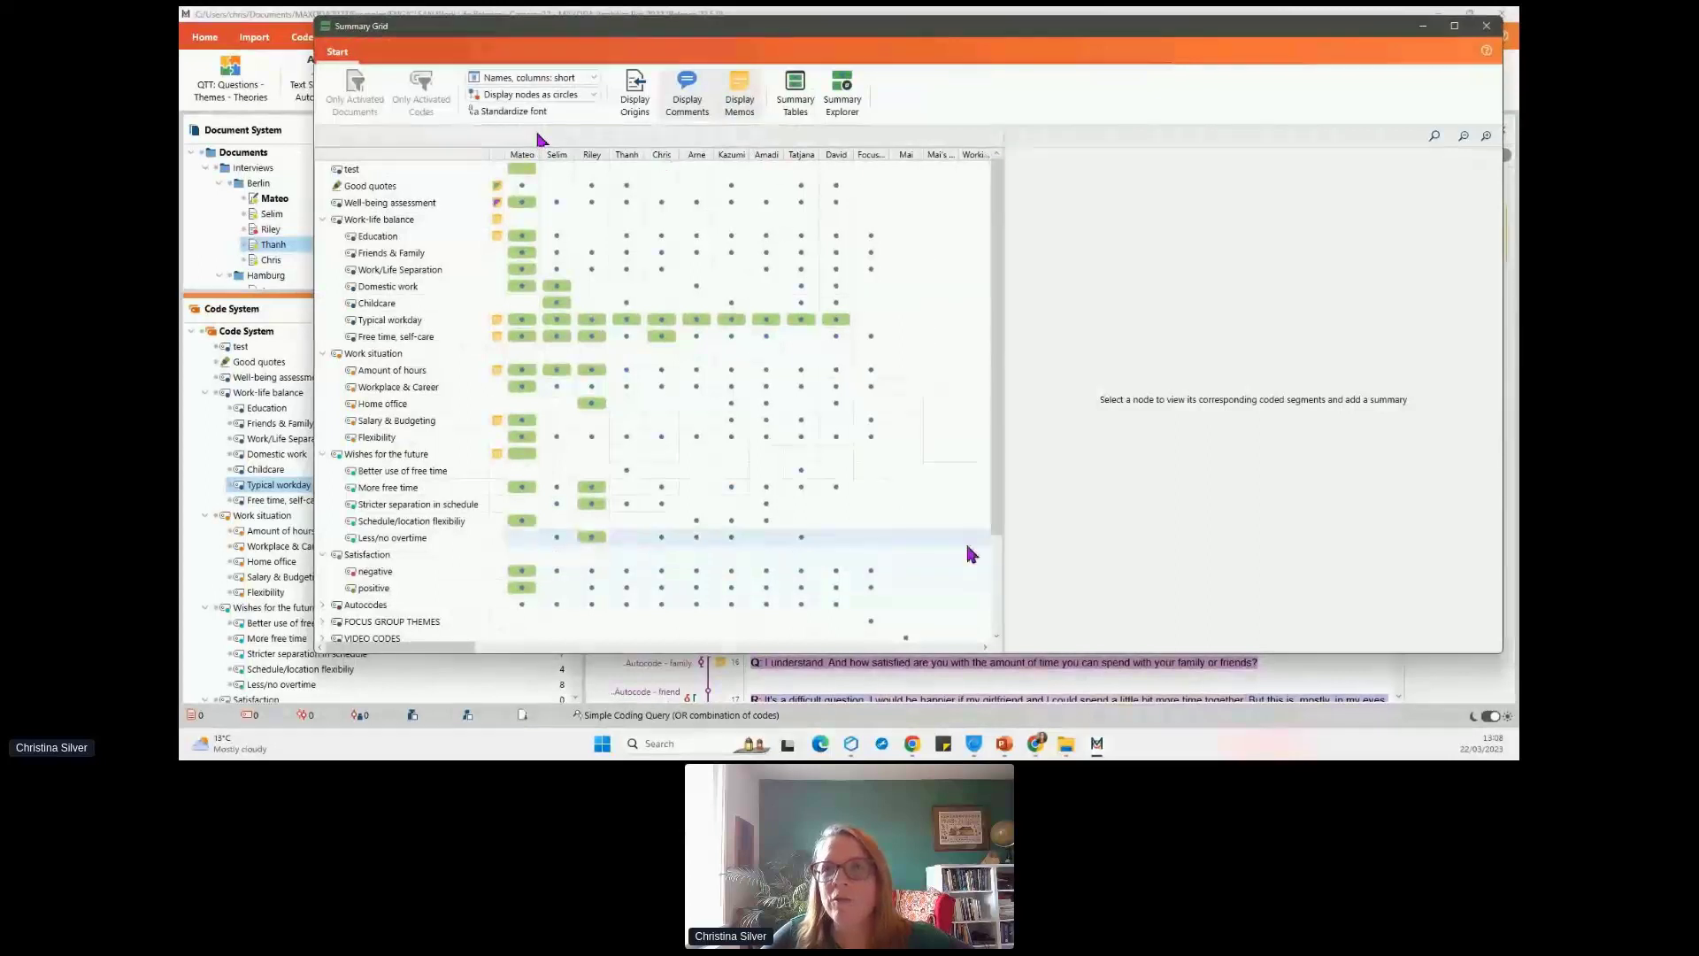
mouse_move(455, 647)
mouse_down()
mouse_move(694, 663)
mouse_move(442, 656)
mouse_up()
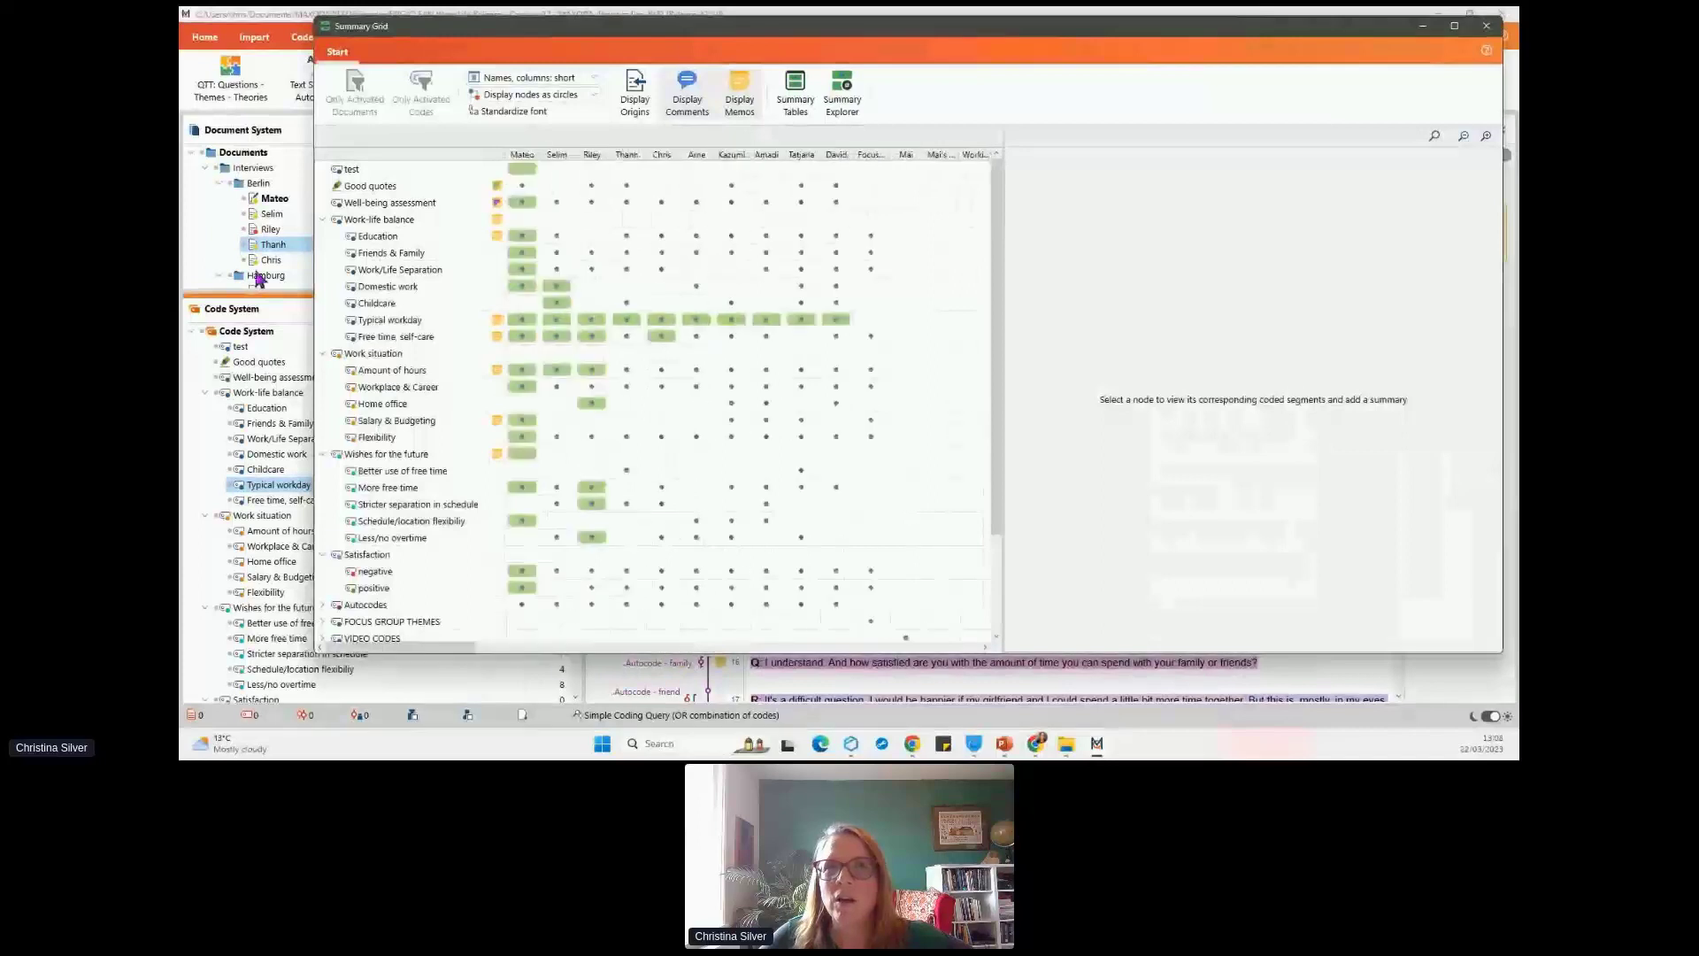
- Collapse the Berlin and Hamburg interview folders in the document list to reveal the remaining document groups
click(219, 183)
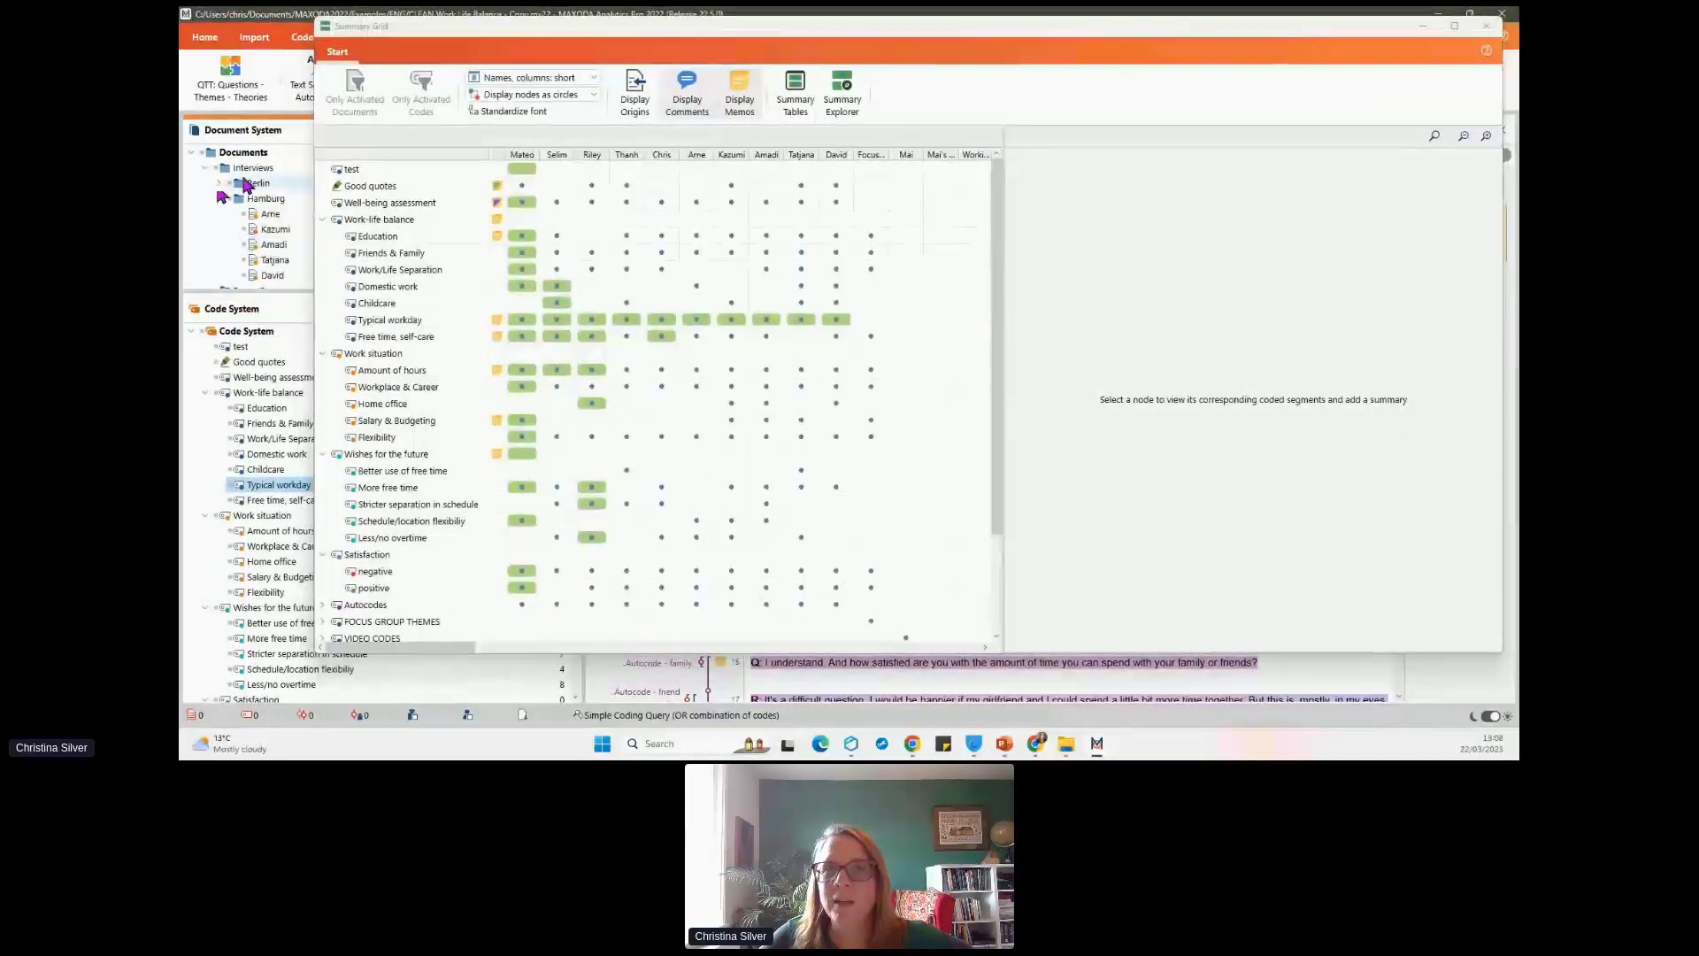
click(219, 199)
scroll(221, 221, down, 2)
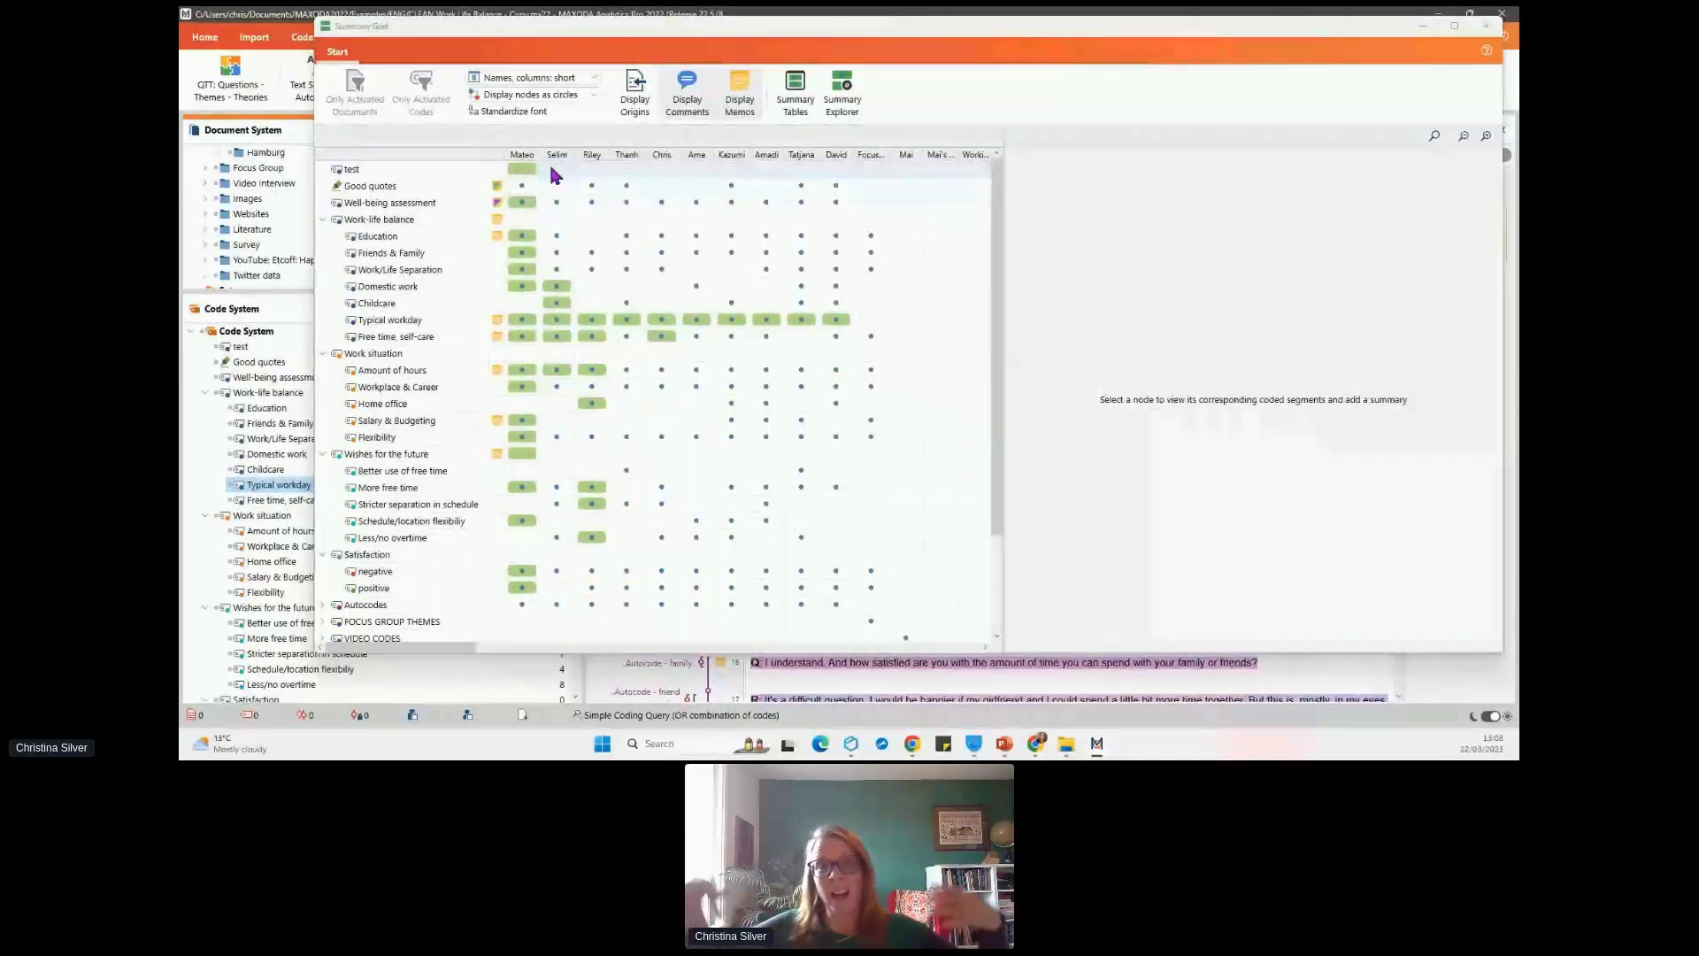
mouse_move(556, 171)
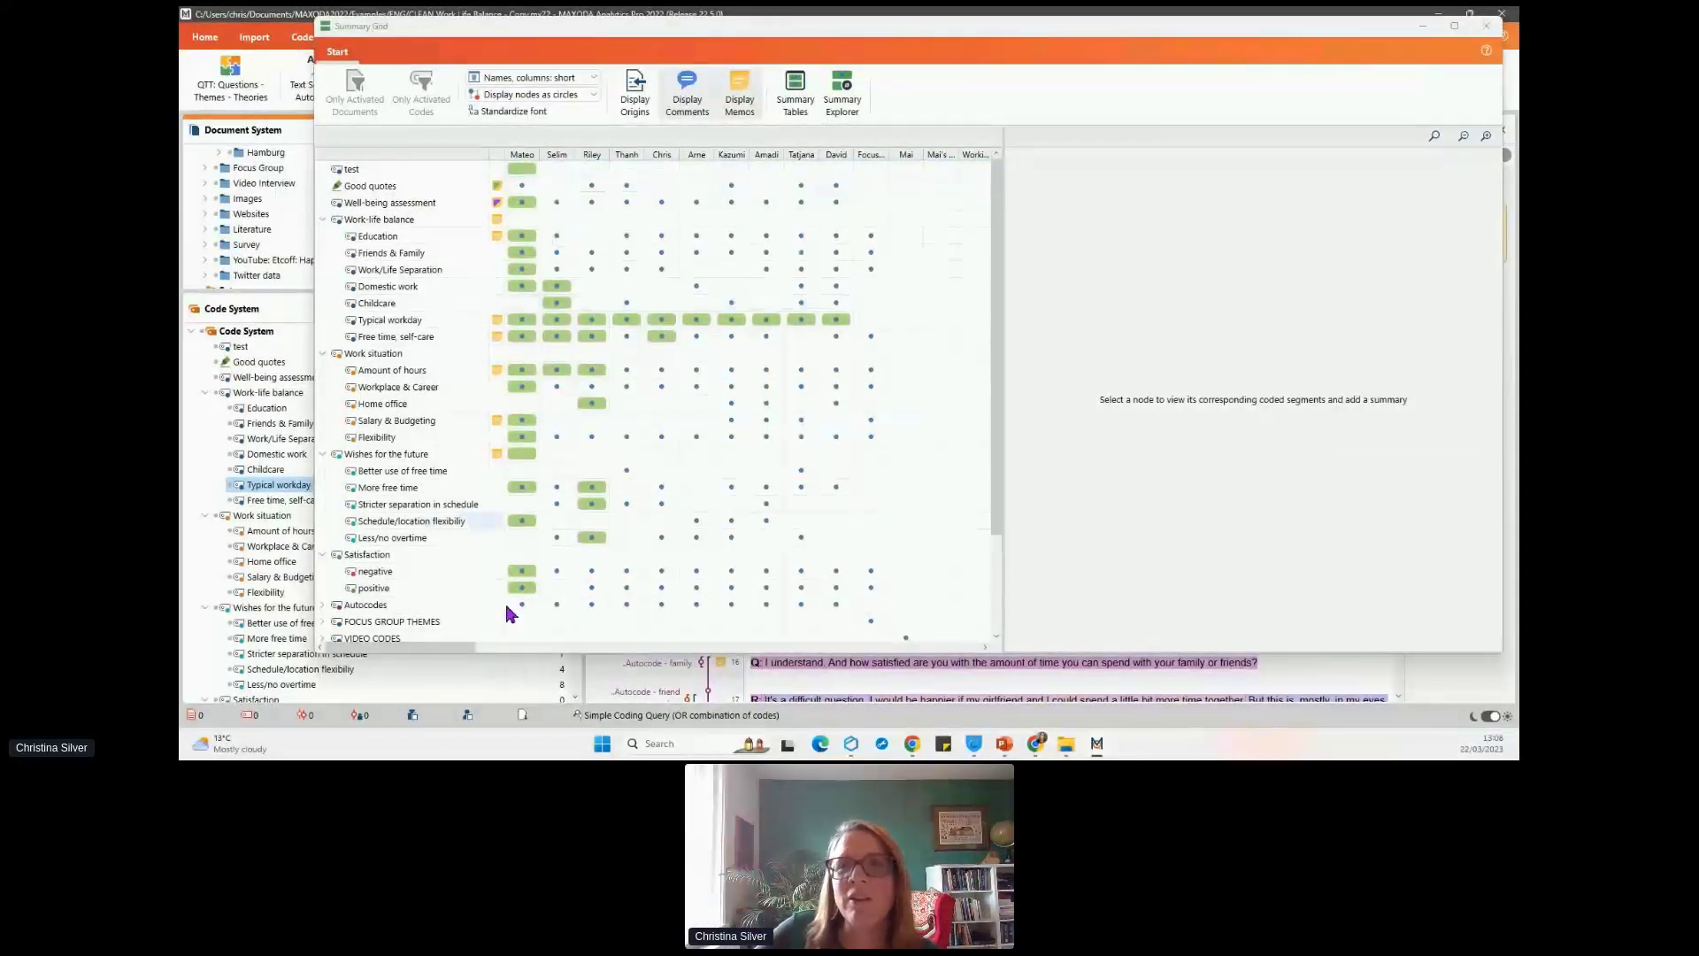
drag(996, 388, 832, 168)
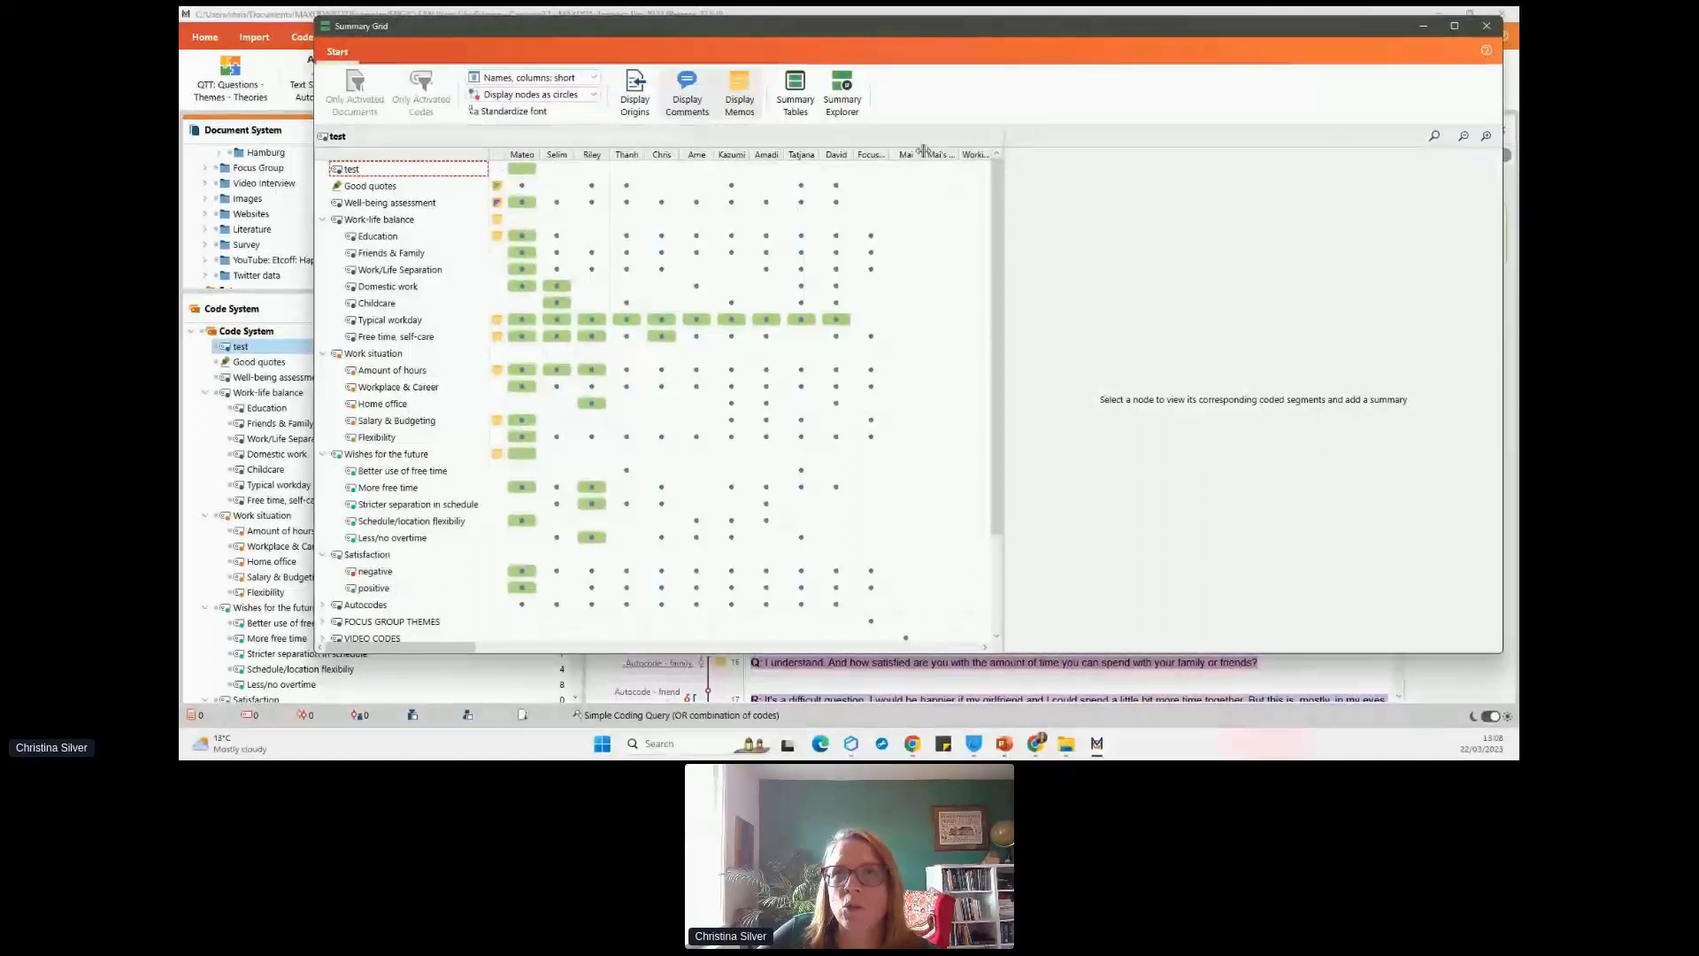
- Try the Summary Grid without column names, and set the column names to full
click(598, 83)
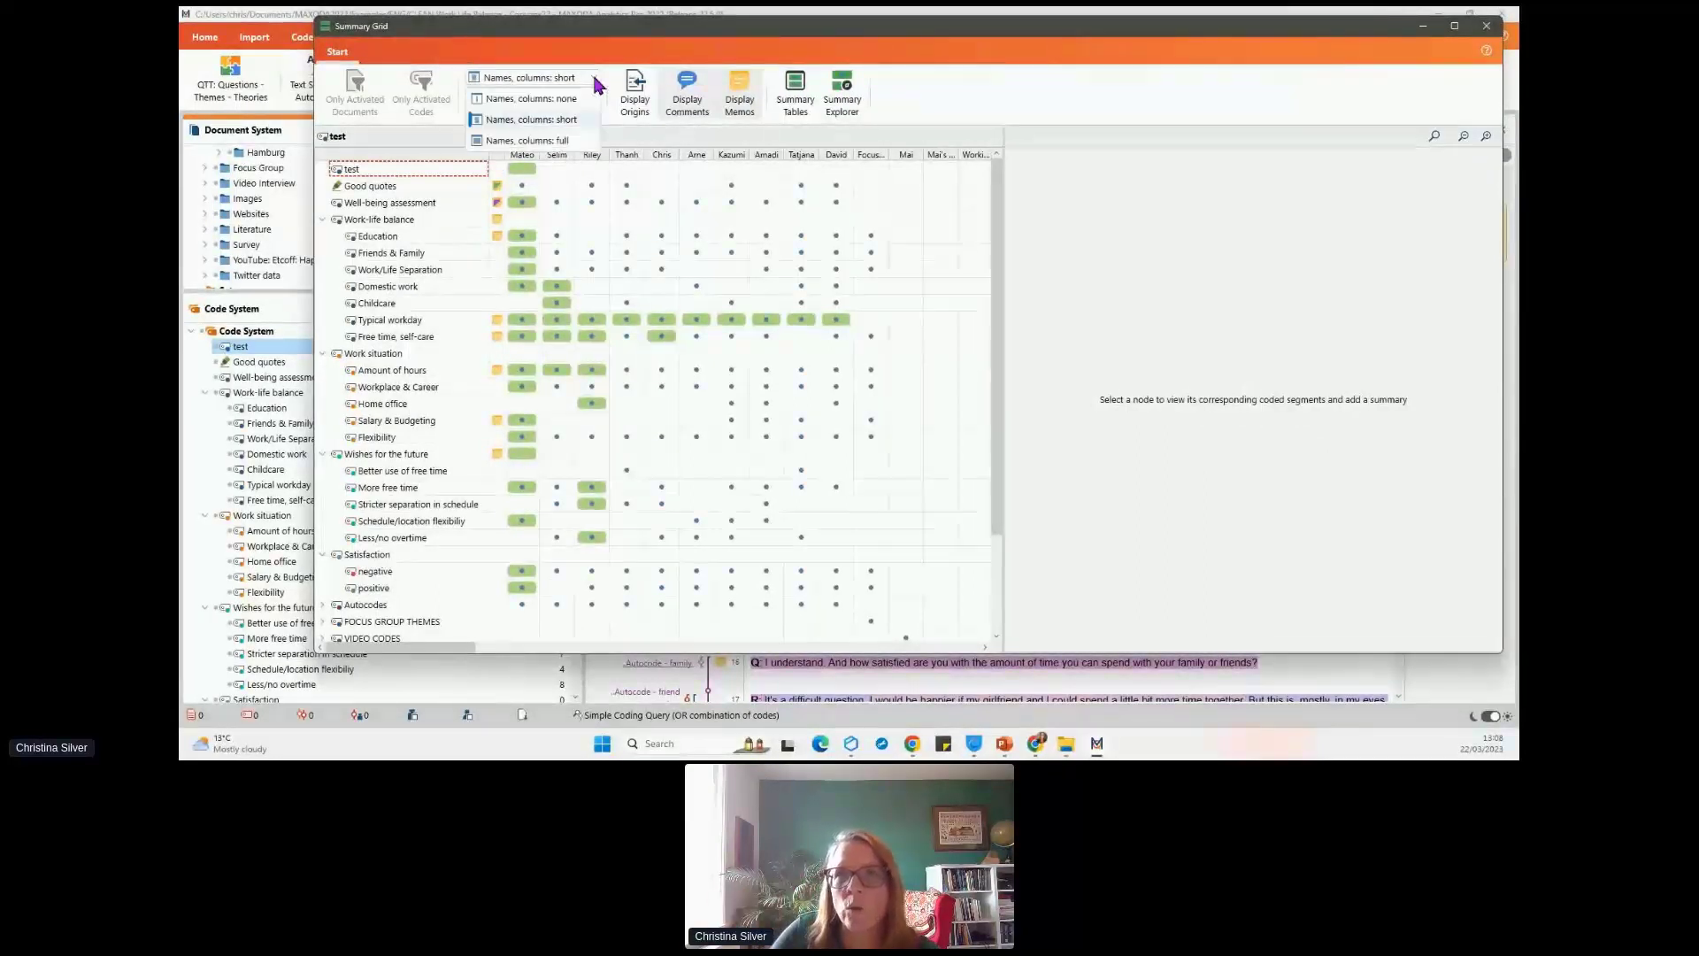
click(561, 100)
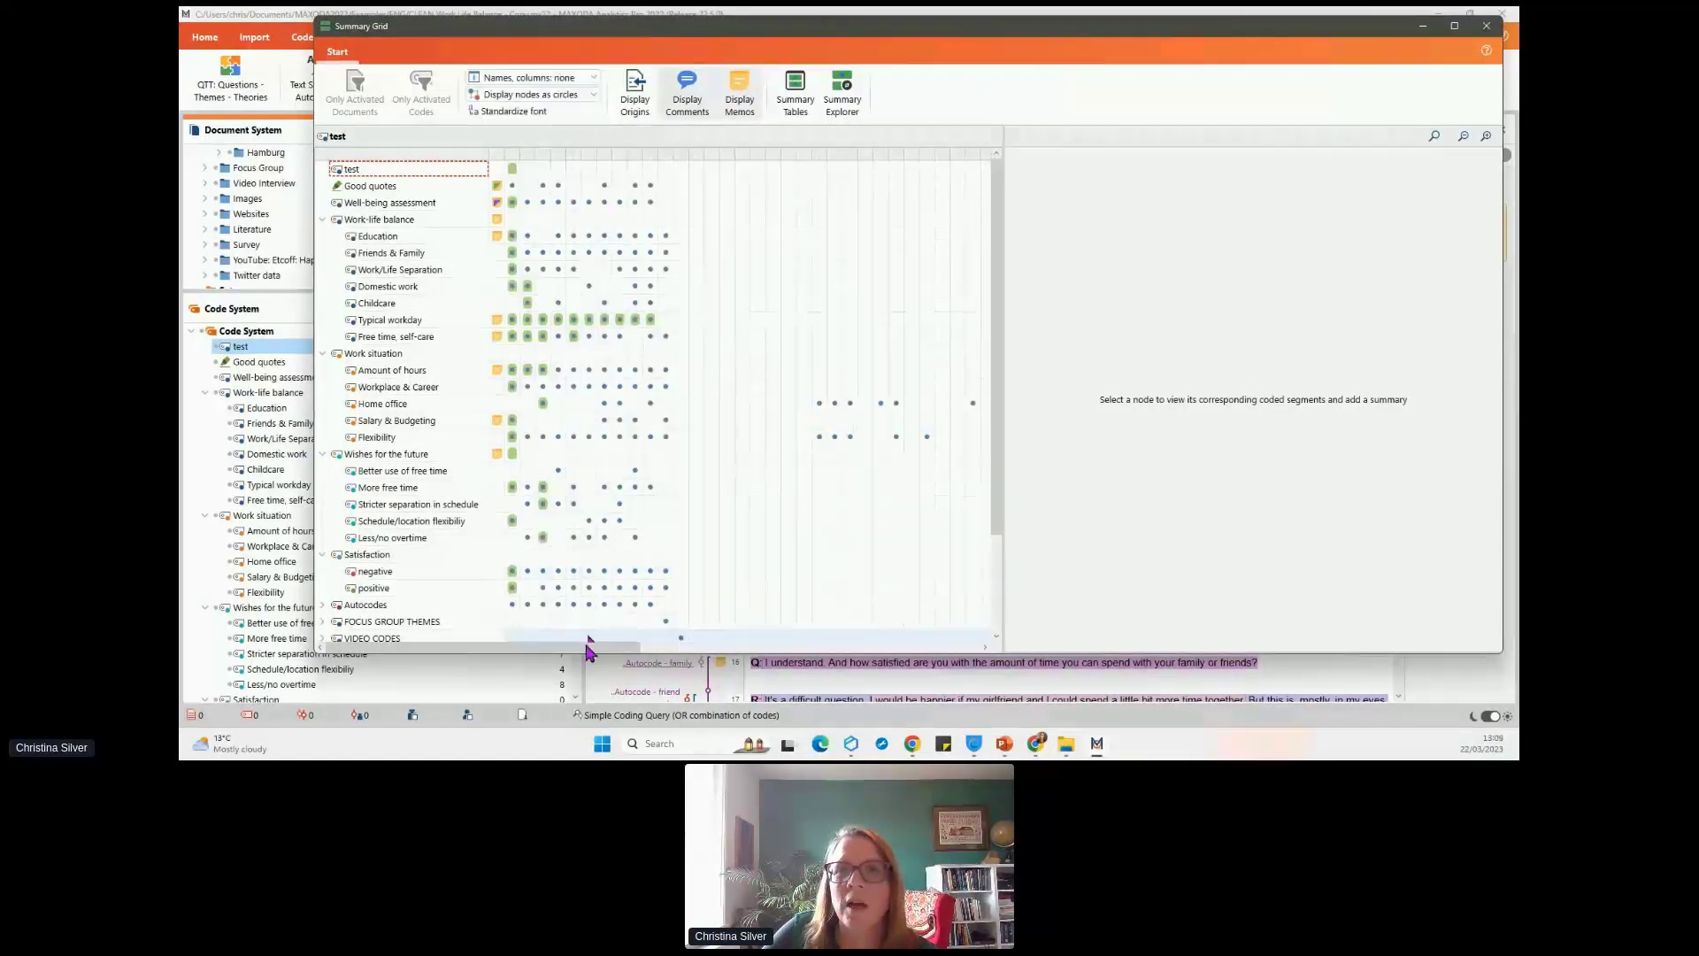
drag(589, 649, 629, 648)
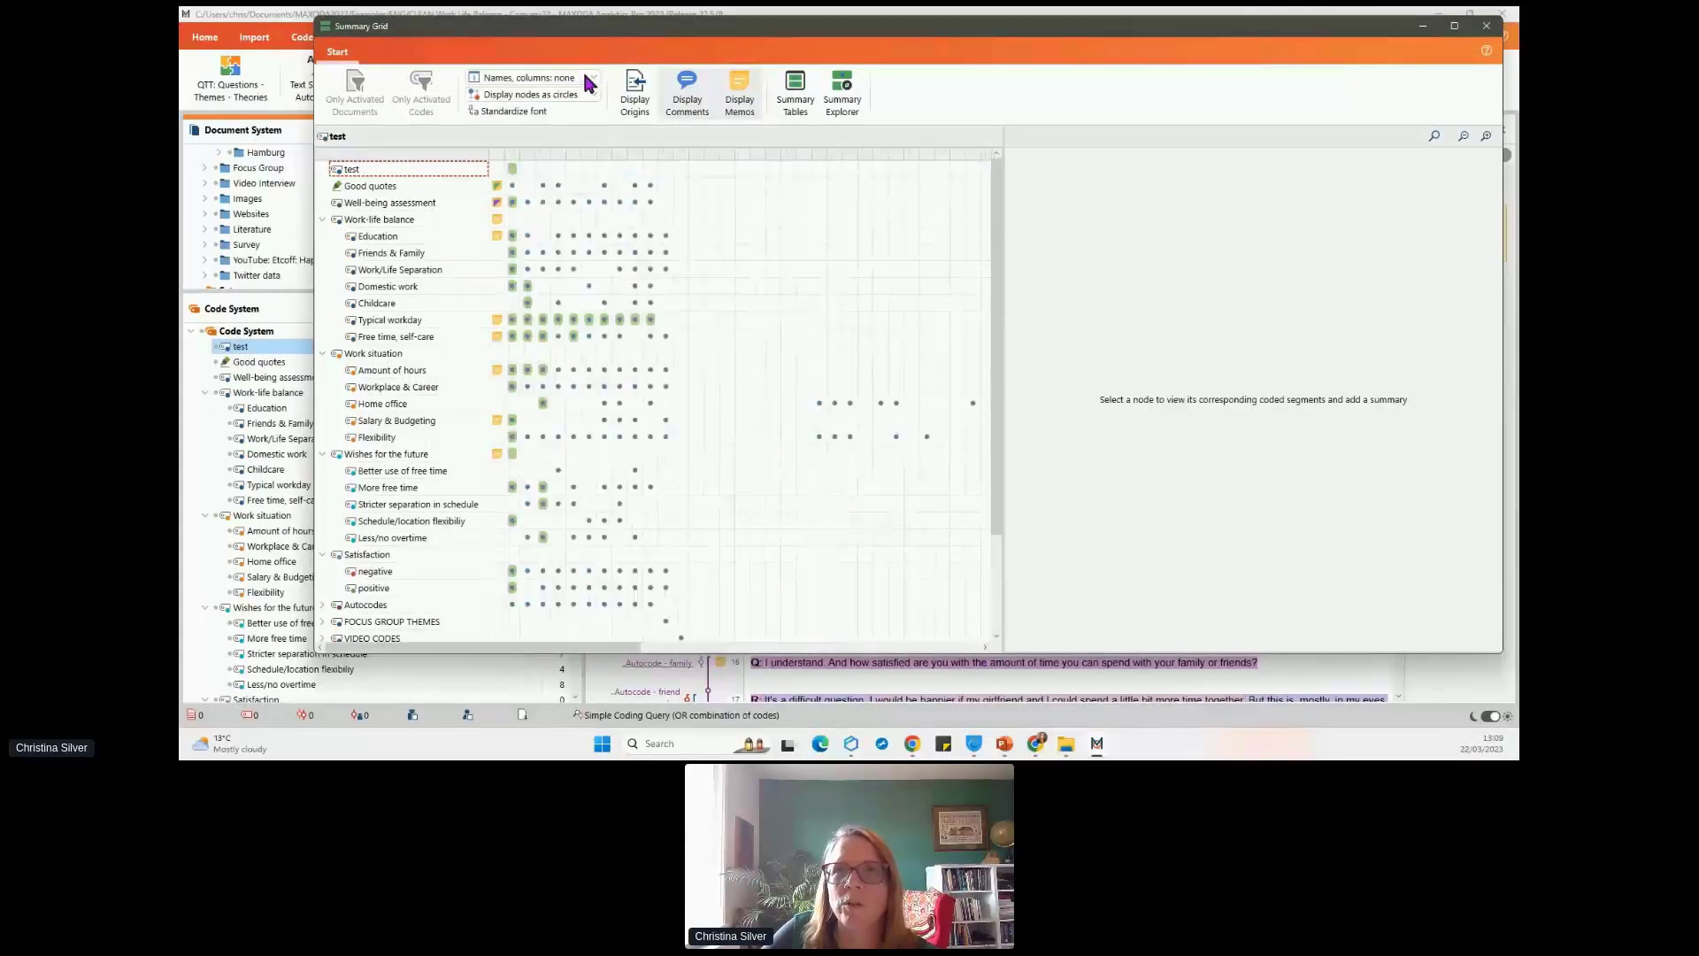
click(590, 78)
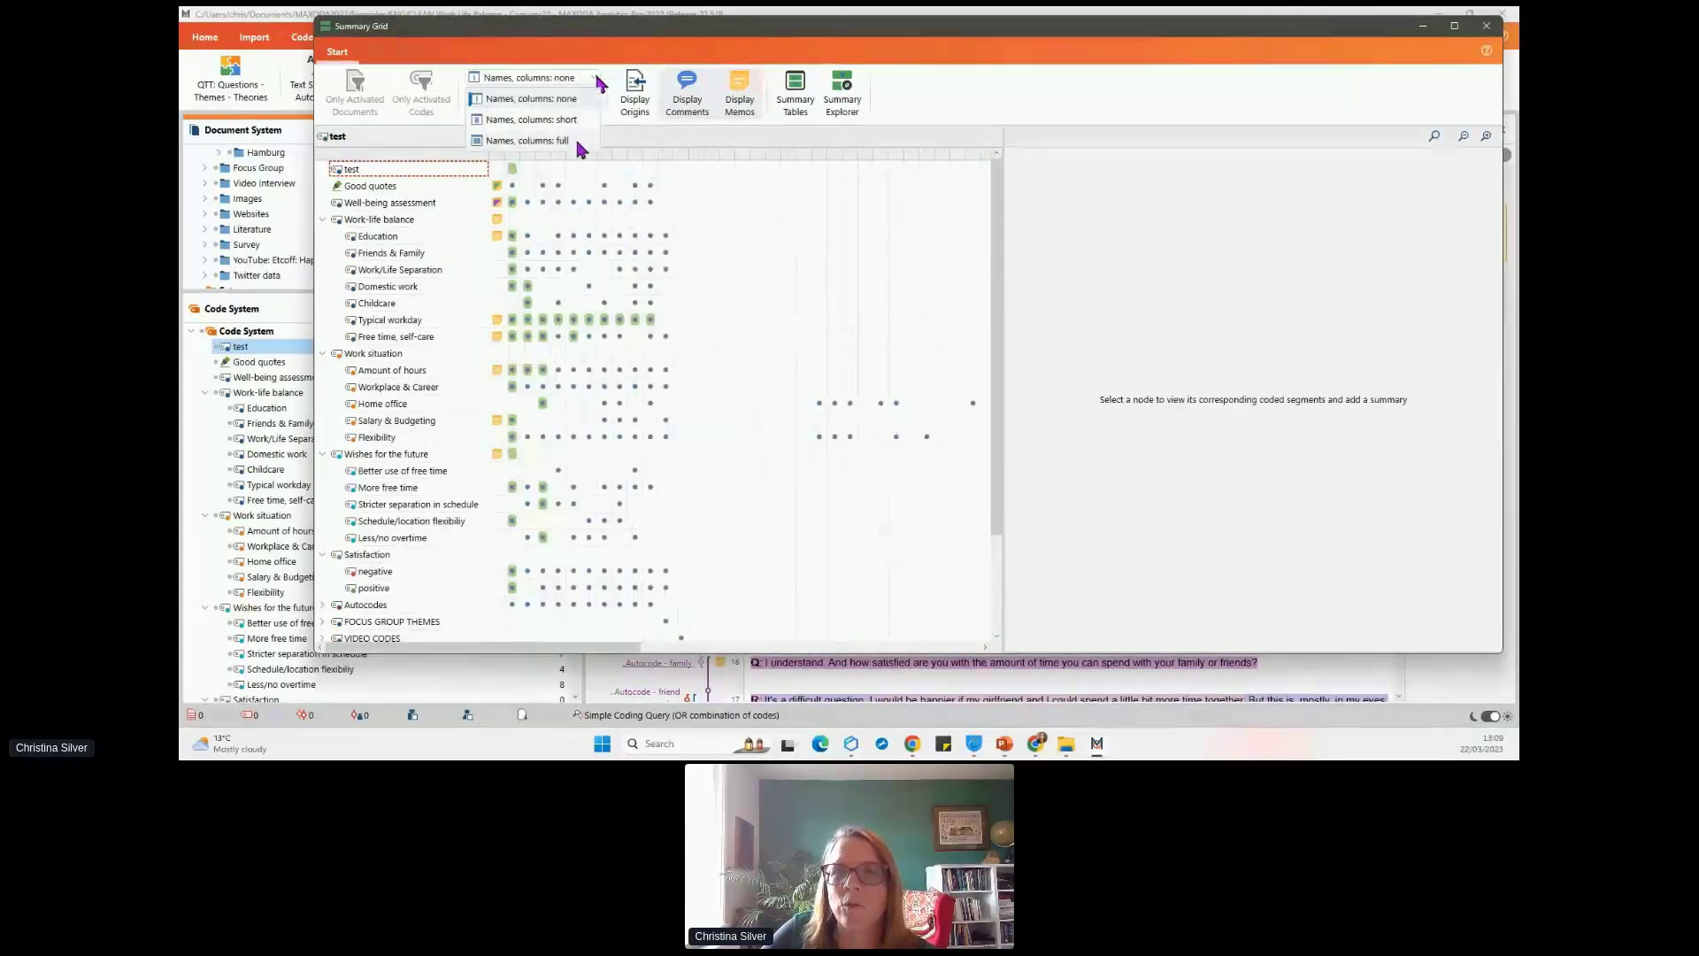
click(577, 141)
- Try squares and circles for the Summary Grid nodes, and set the nodes to display as values
click(594, 95)
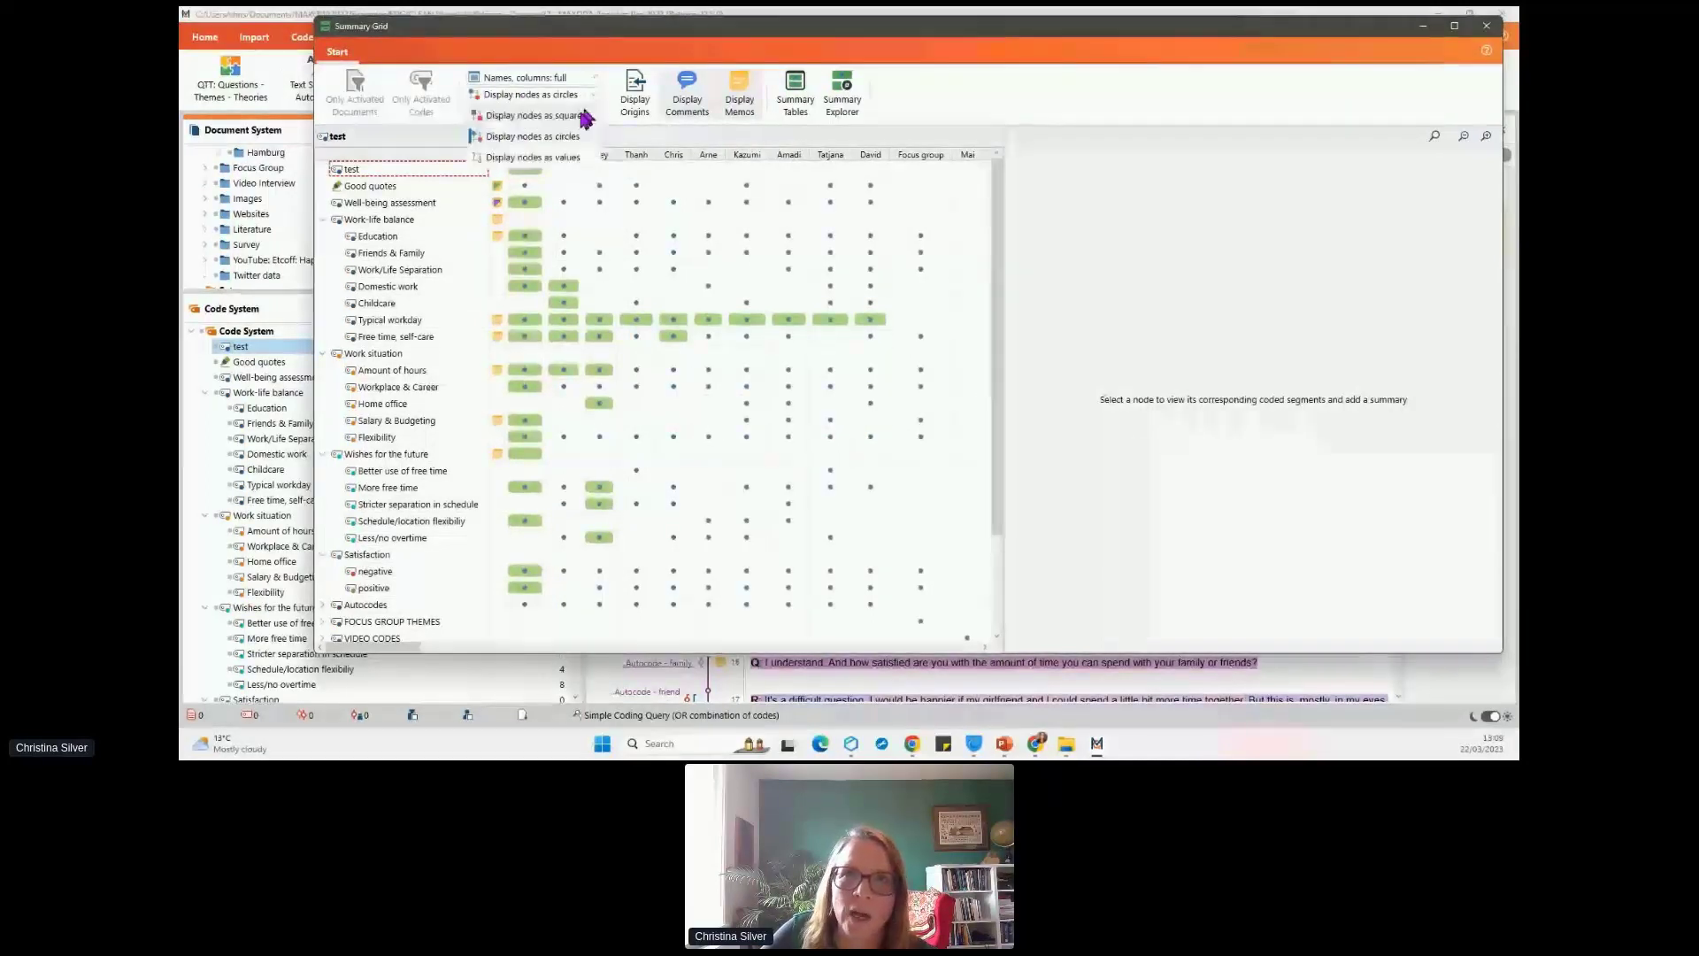
click(531, 115)
click(594, 95)
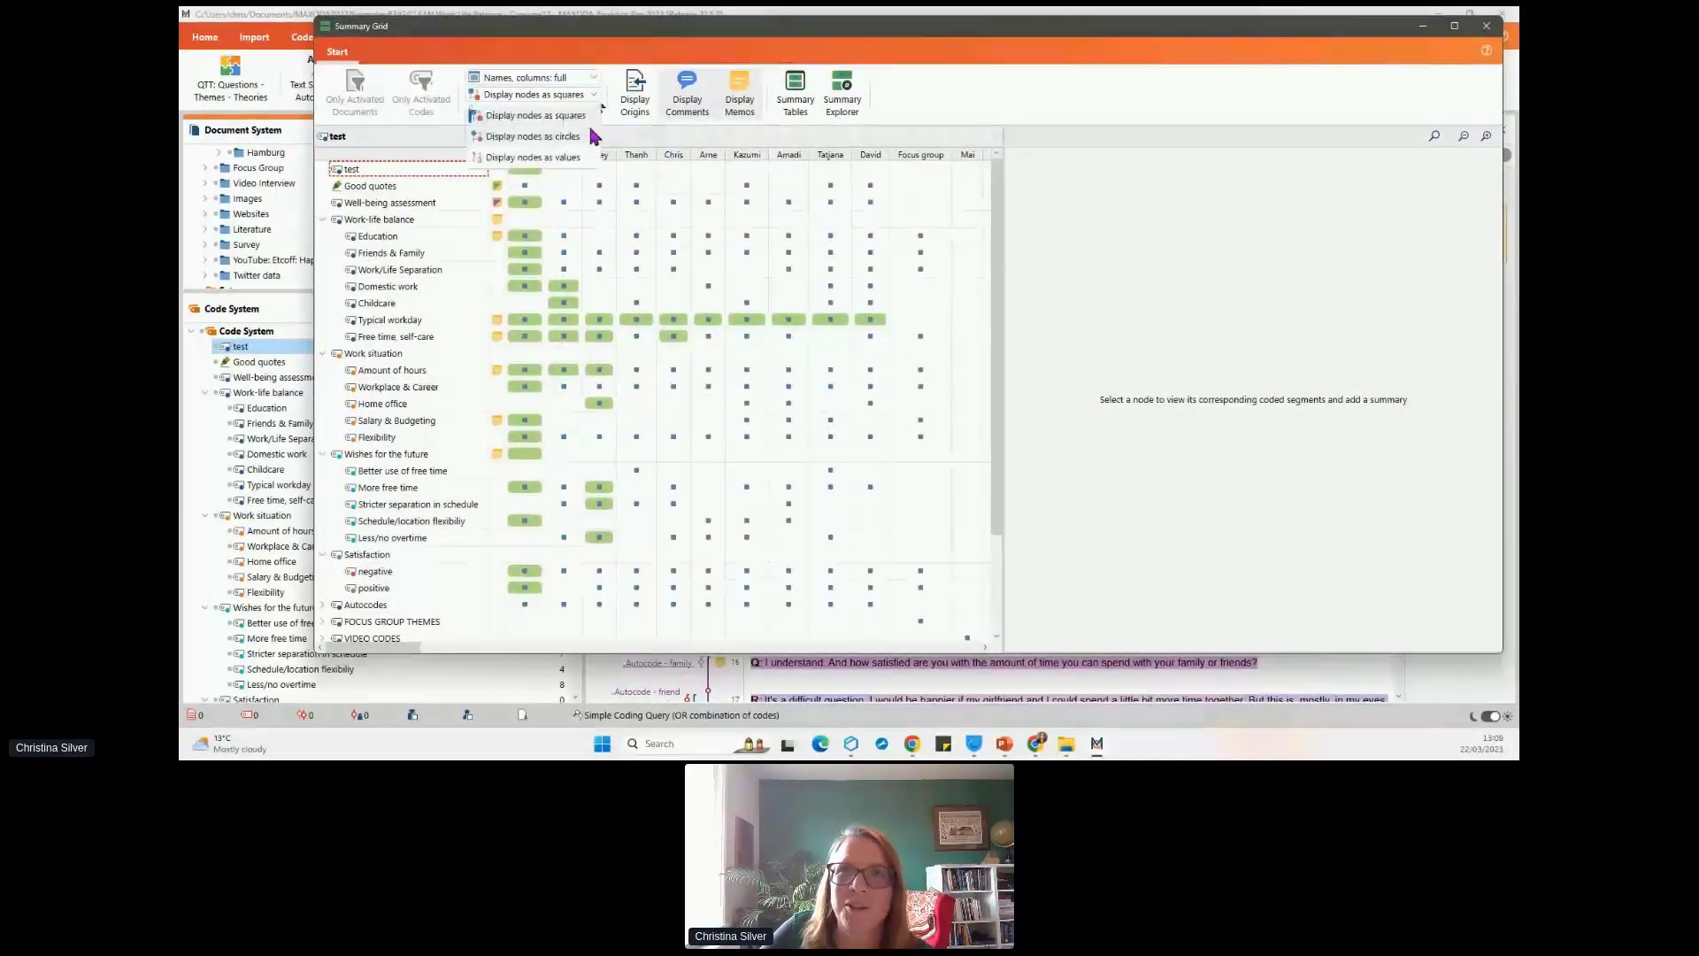
click(588, 142)
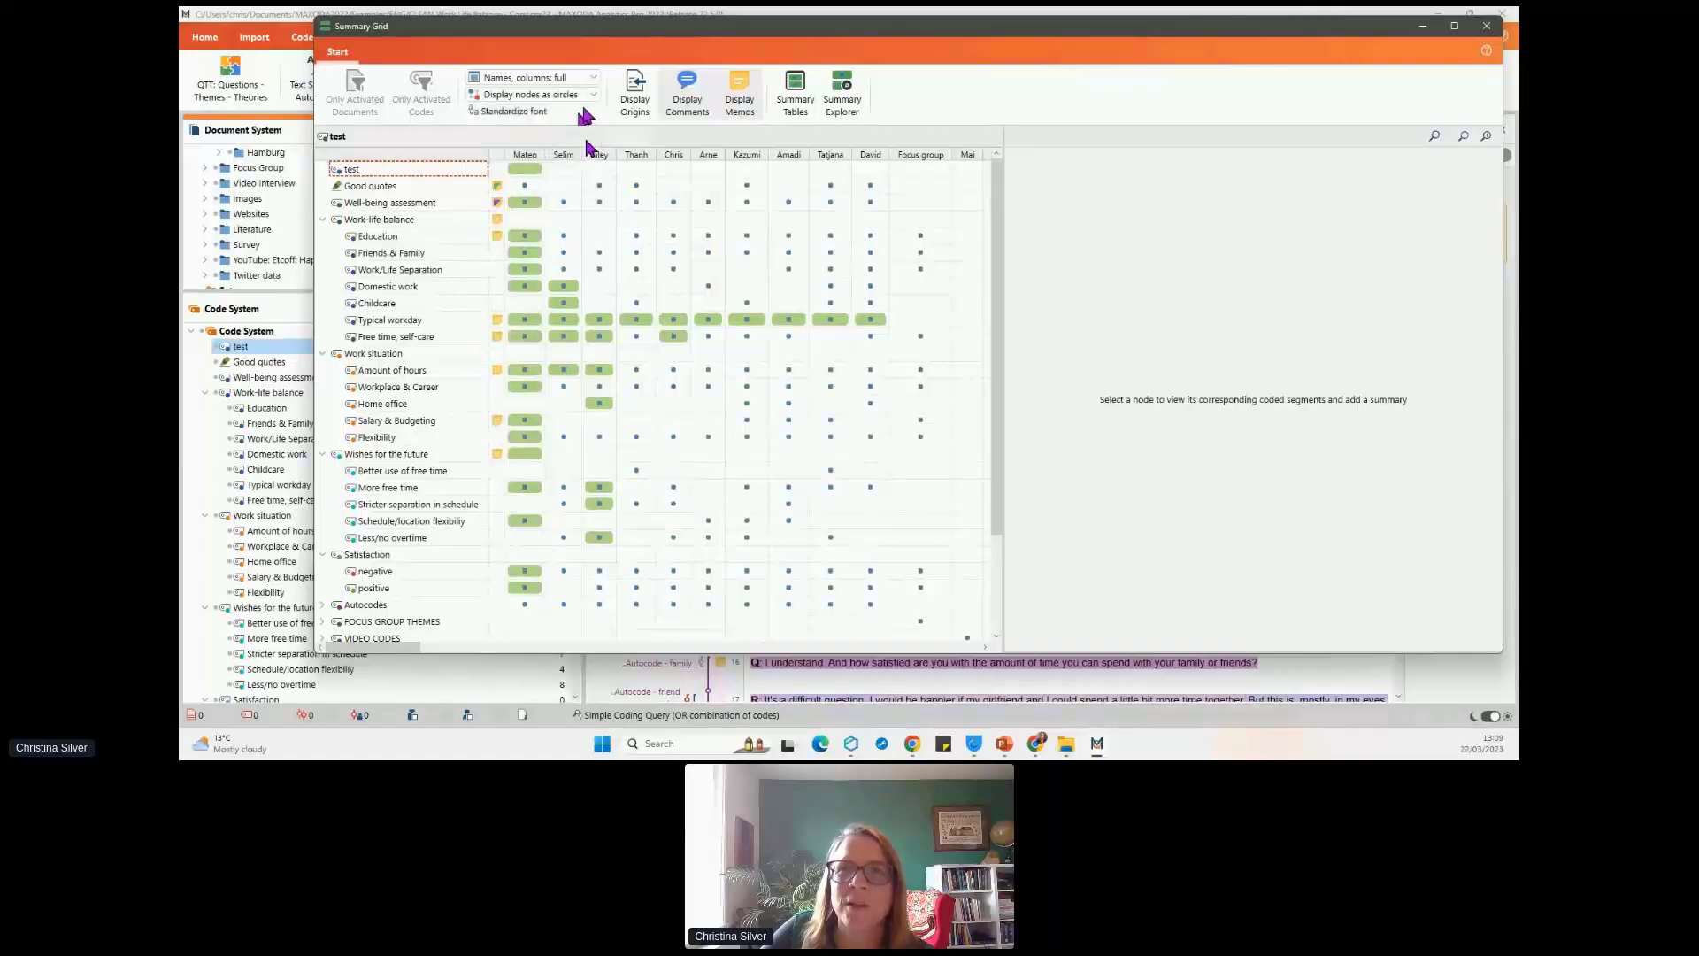
click(594, 94)
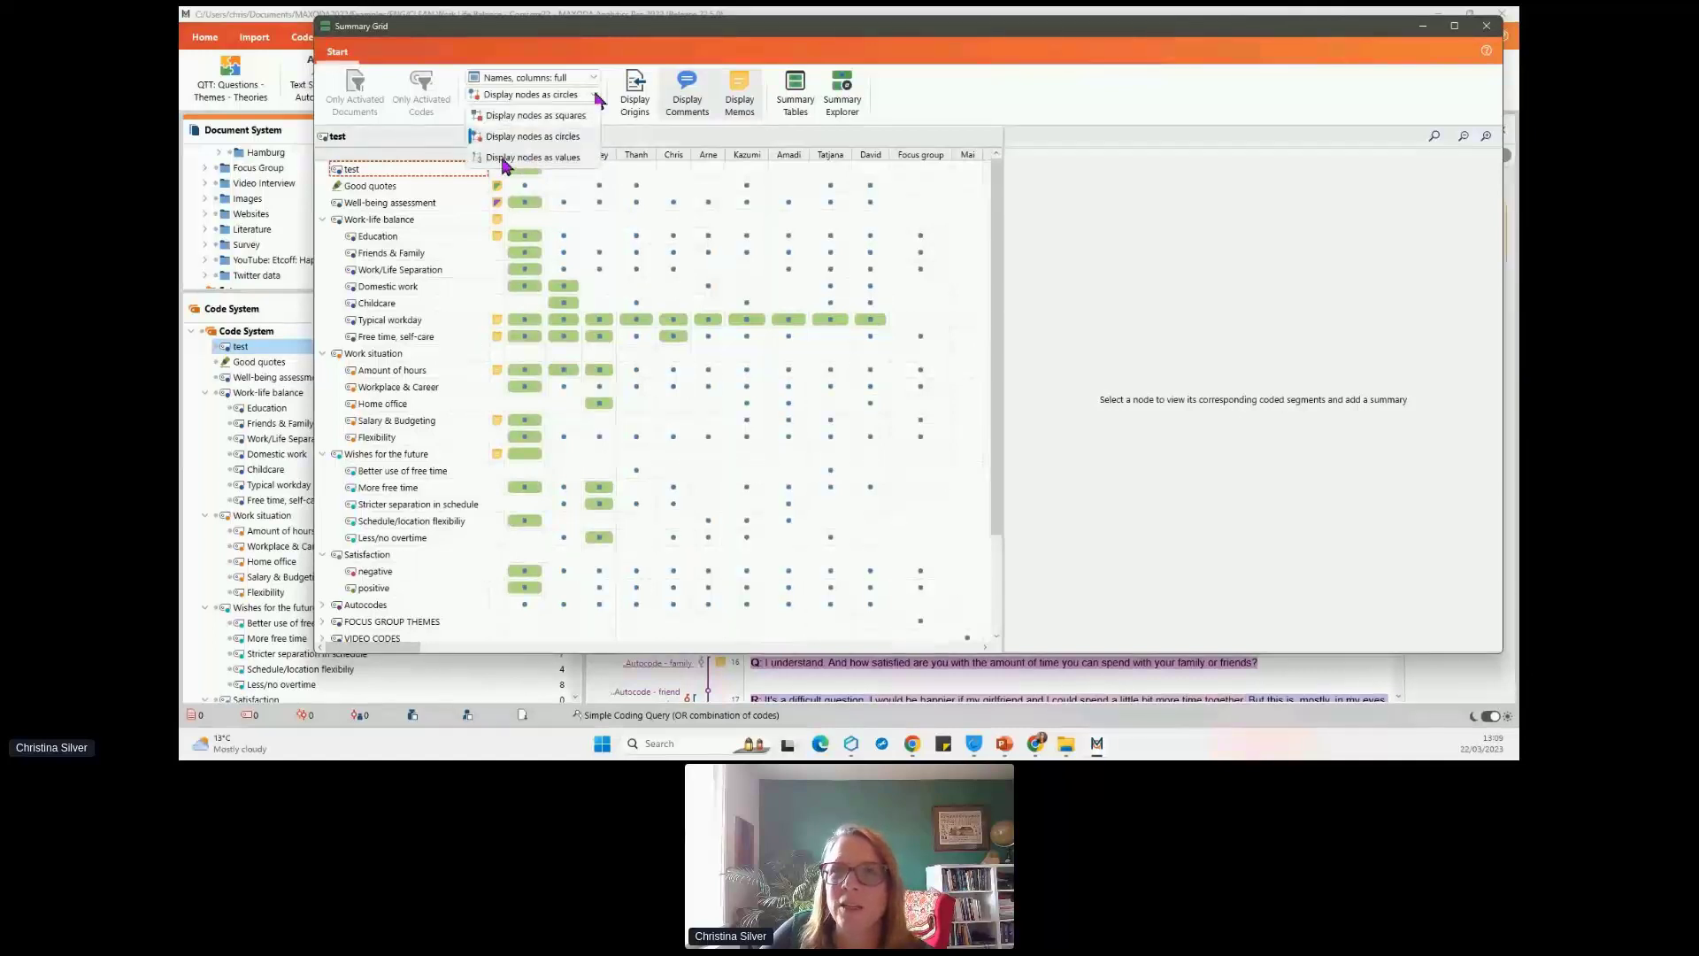
click(552, 160)
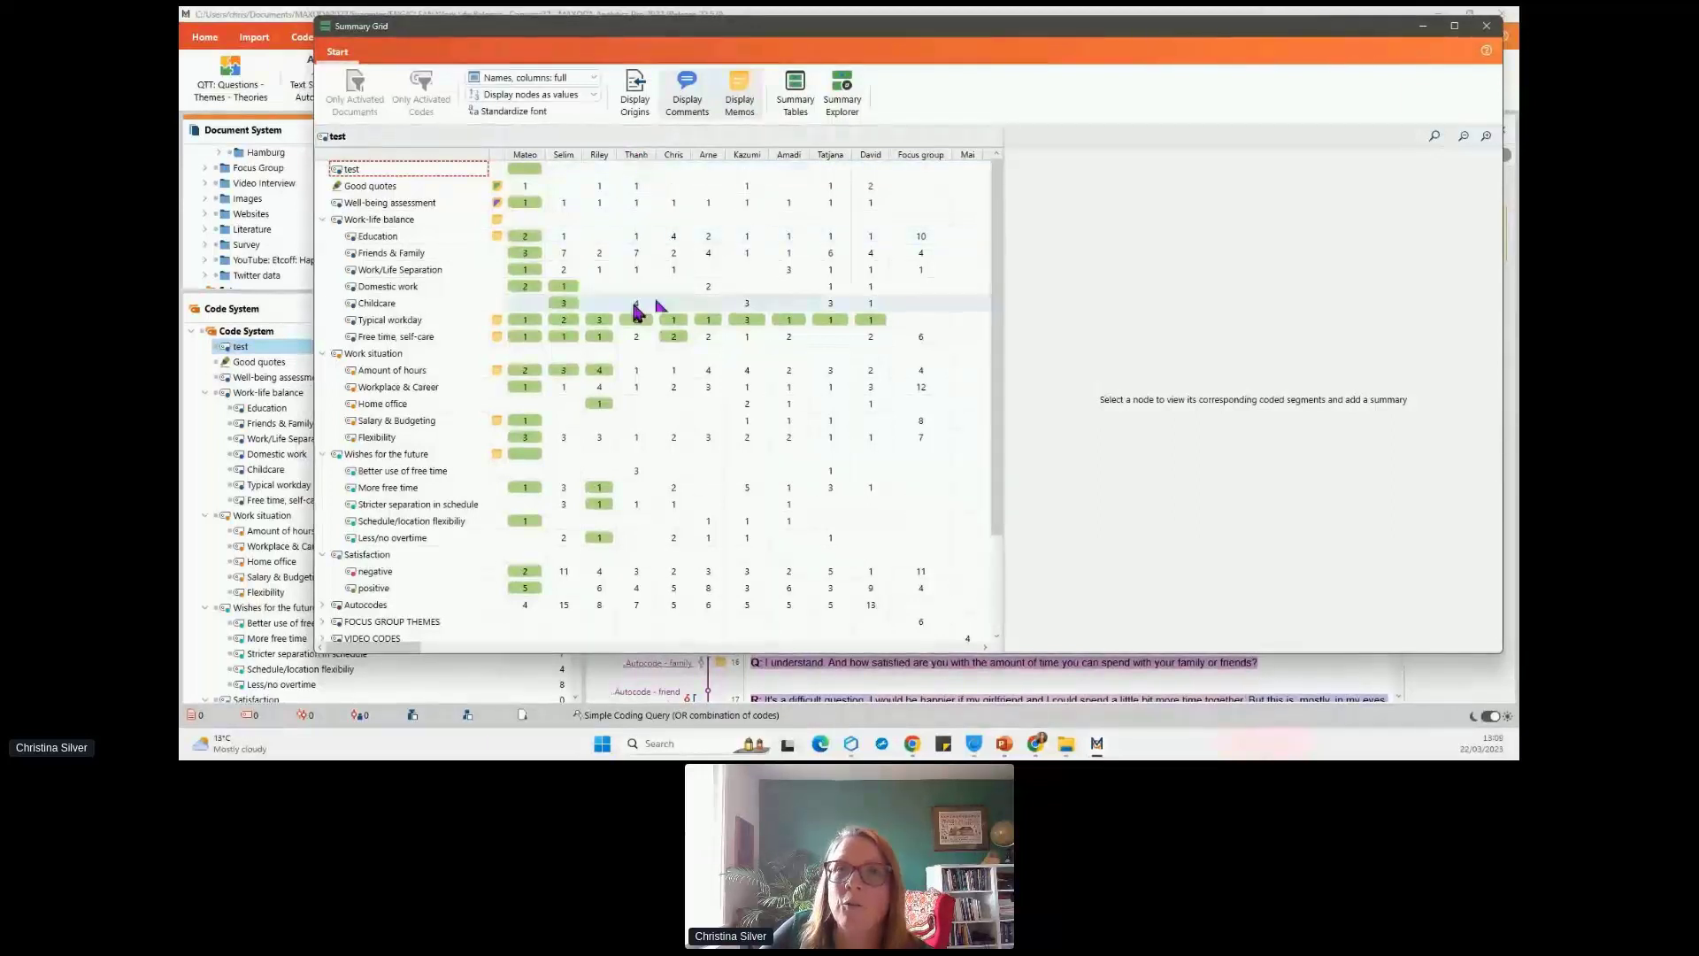
- Open the Childcare node of the fourth interview, widen the coded segments area and read through its segments
mouse_move(639, 312)
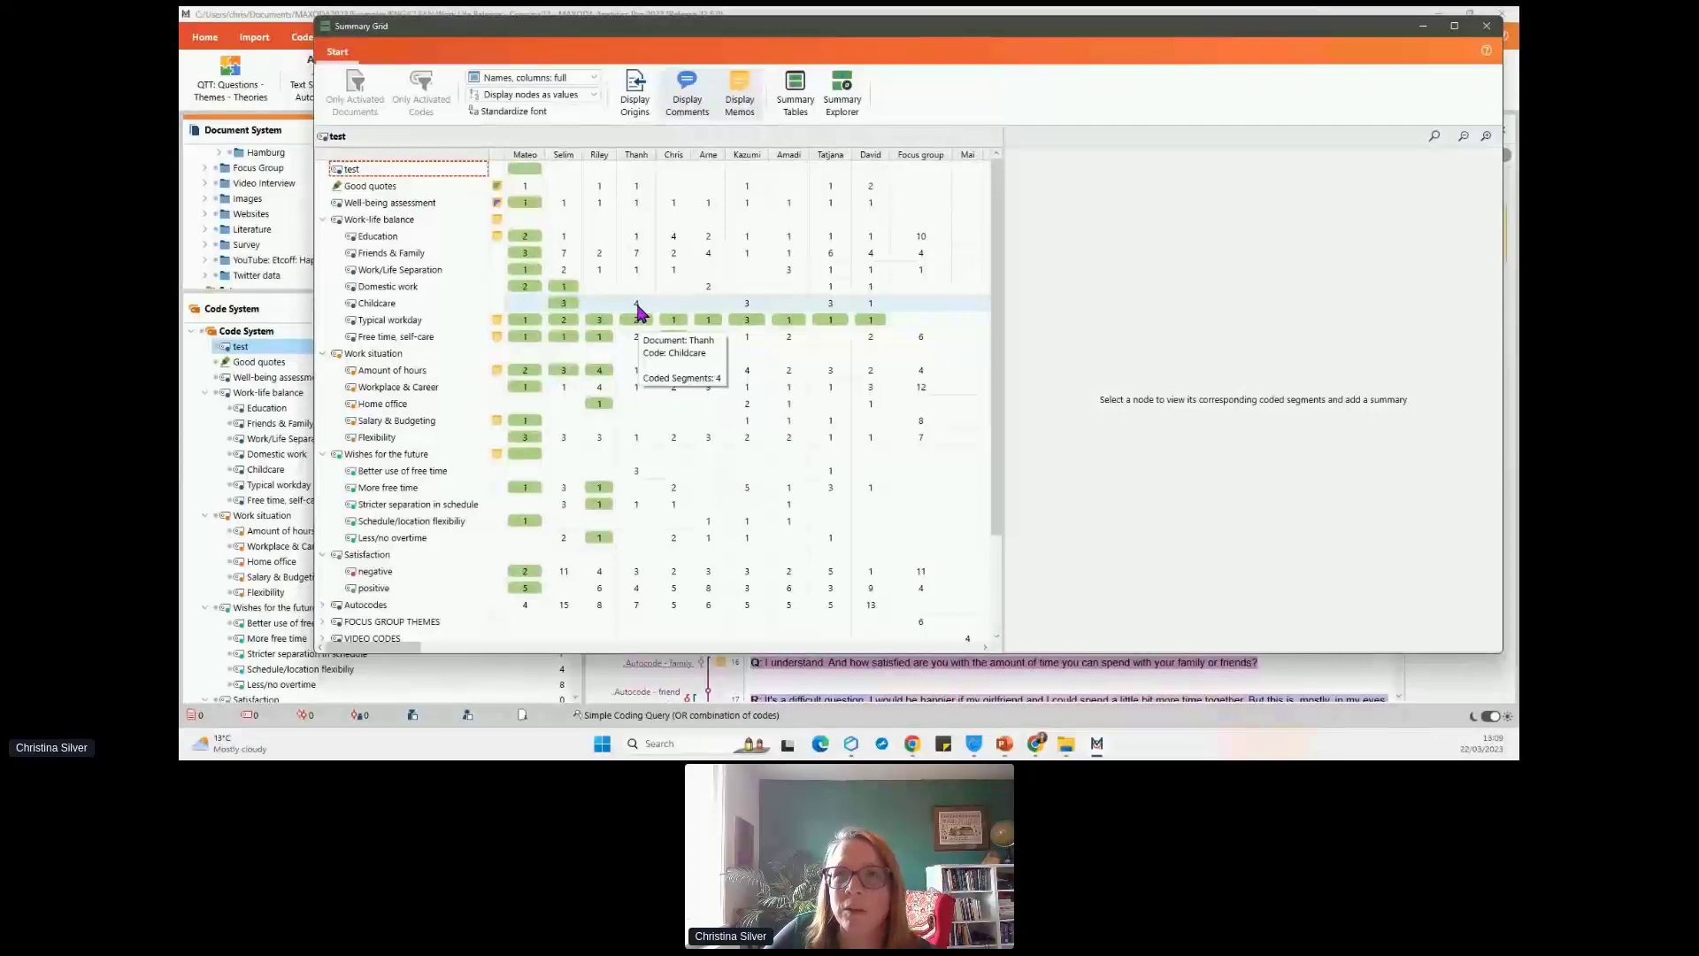
click(638, 306)
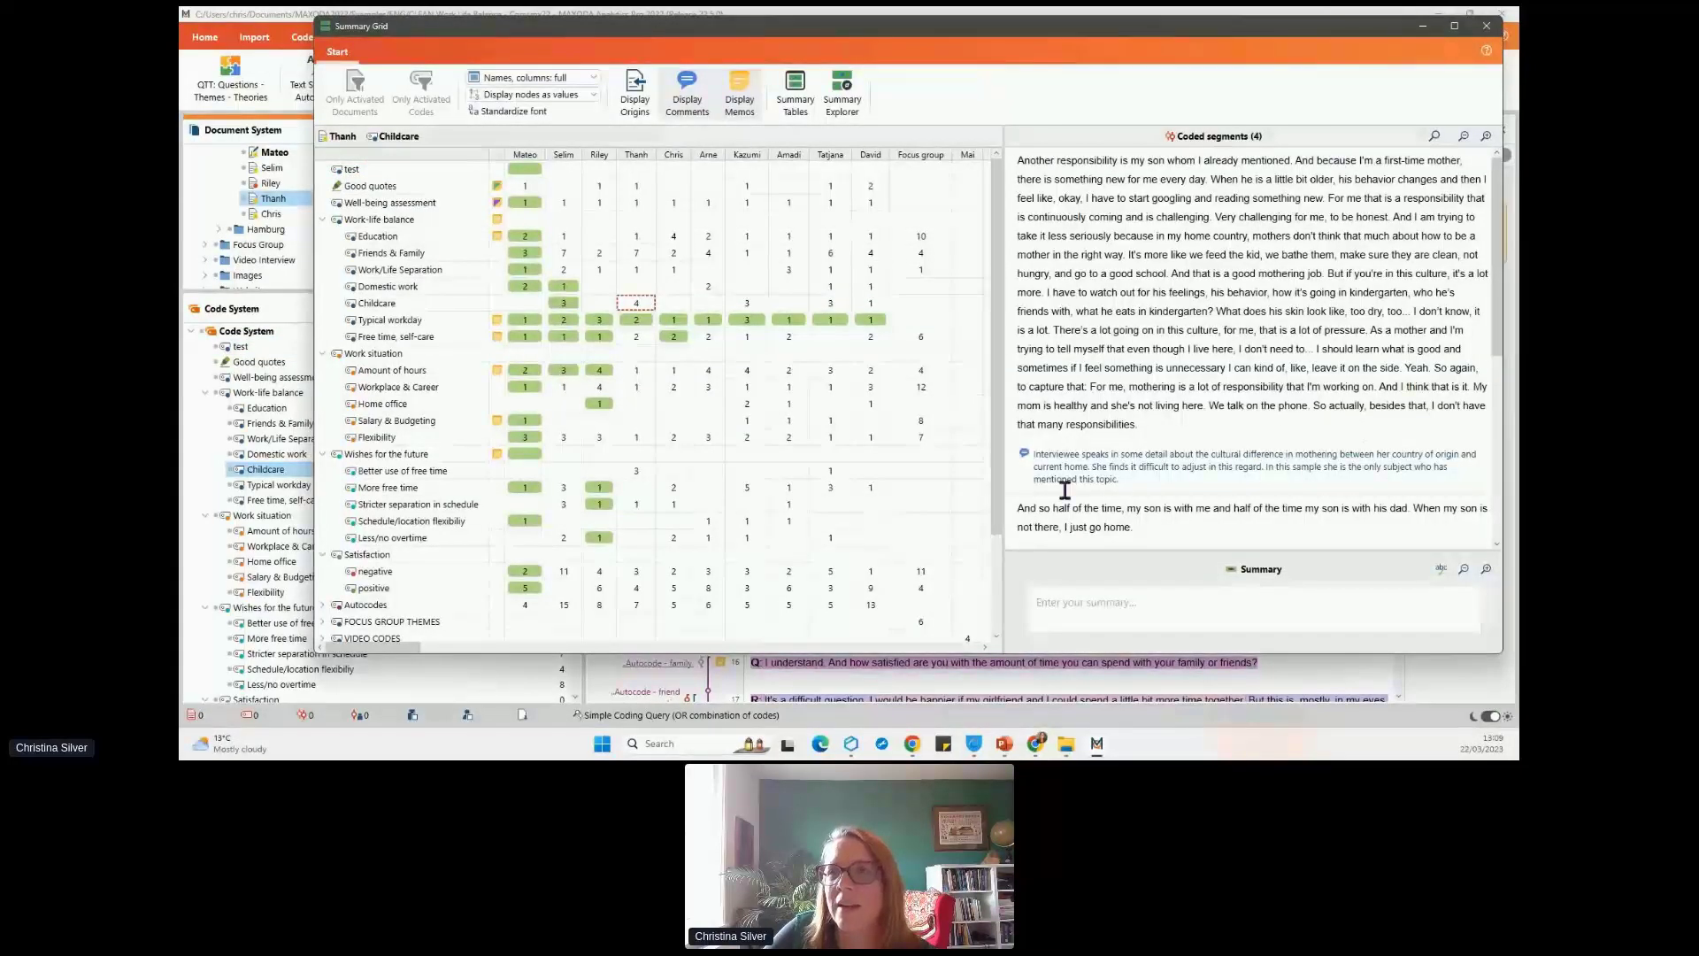
drag(1003, 321, 908, 328)
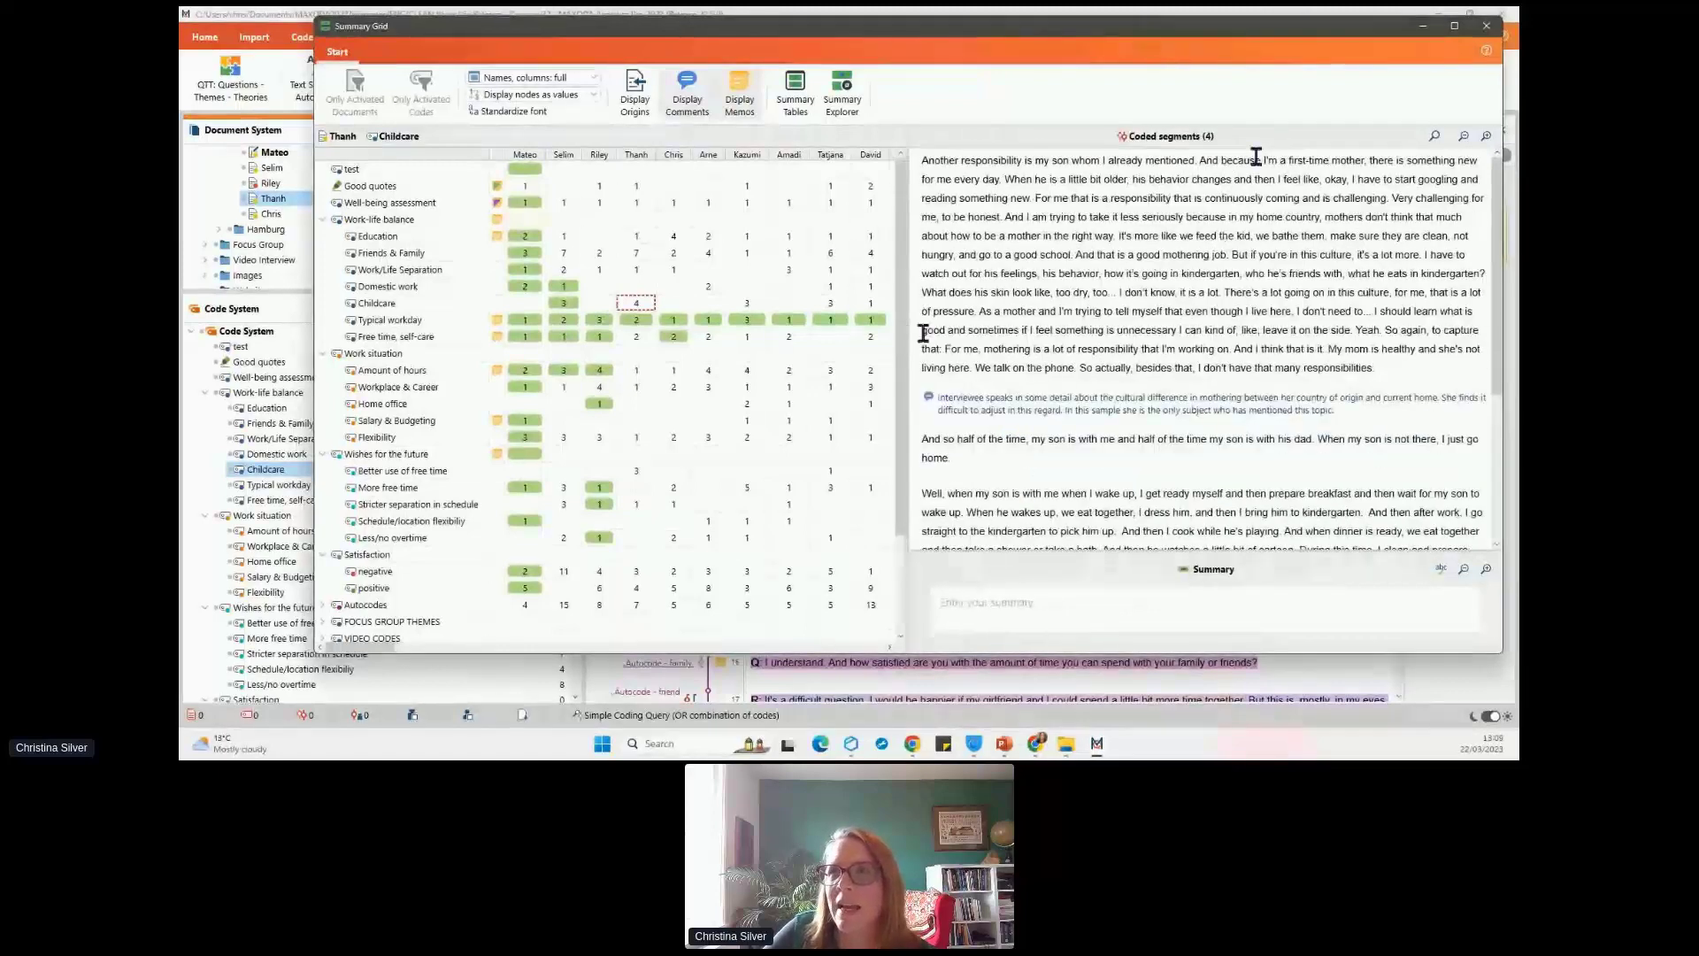
scroll(1207, 257, down, 2)
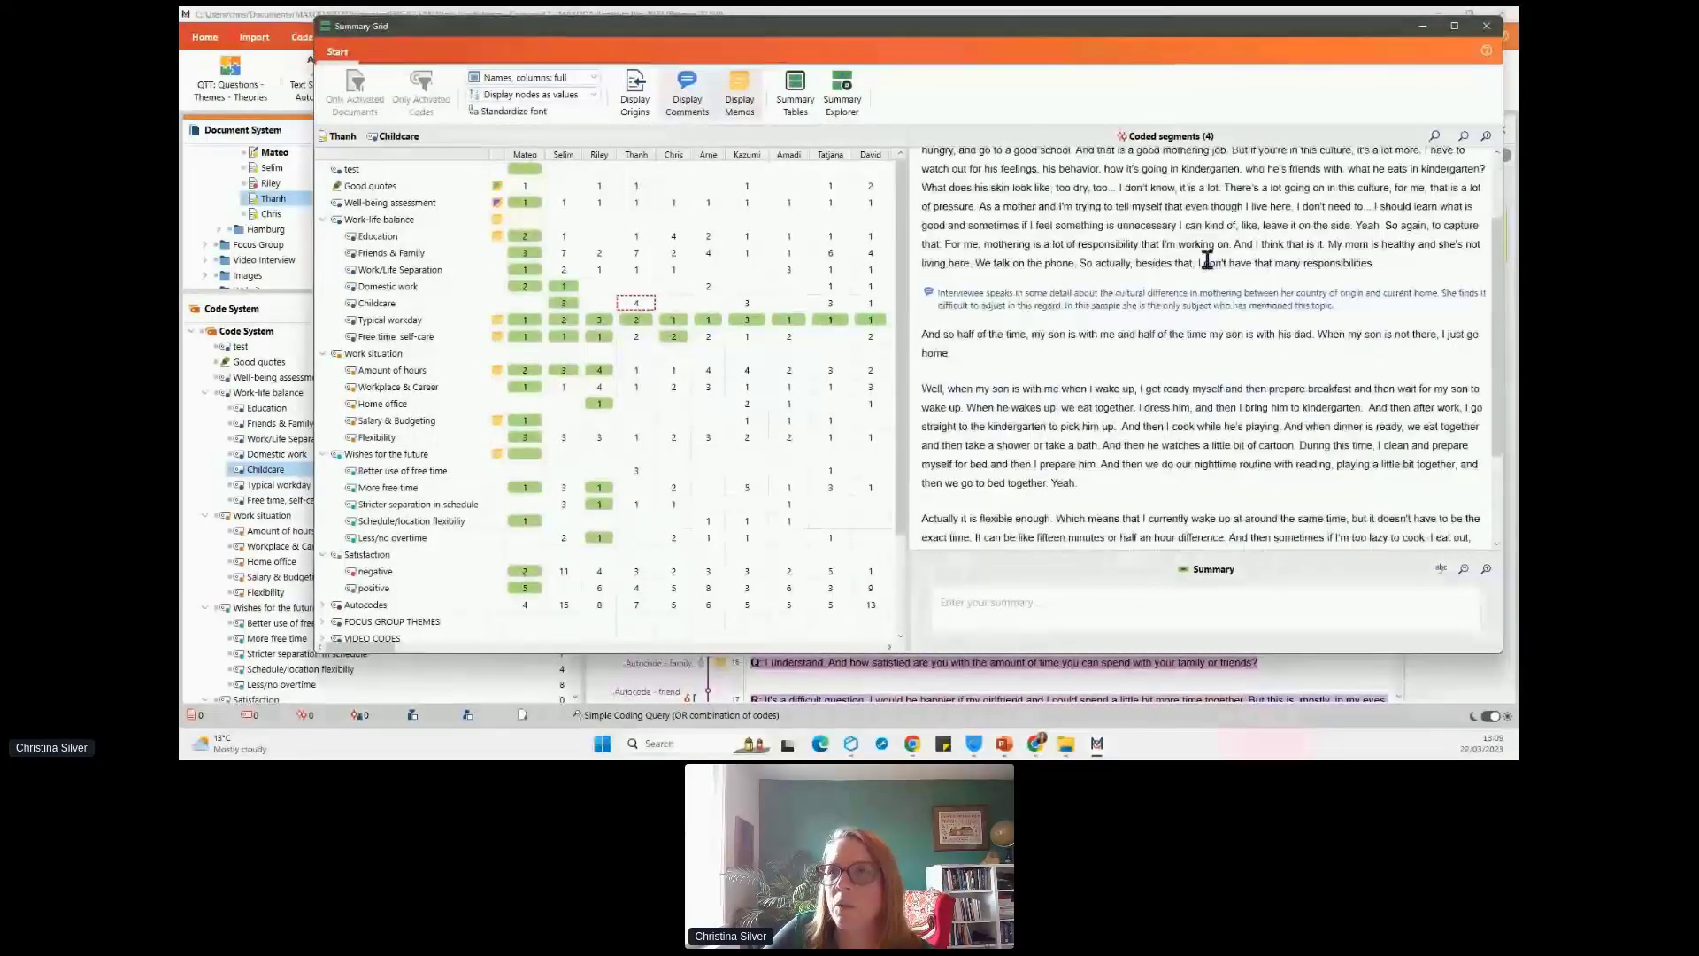
scroll(1207, 265, down, 3)
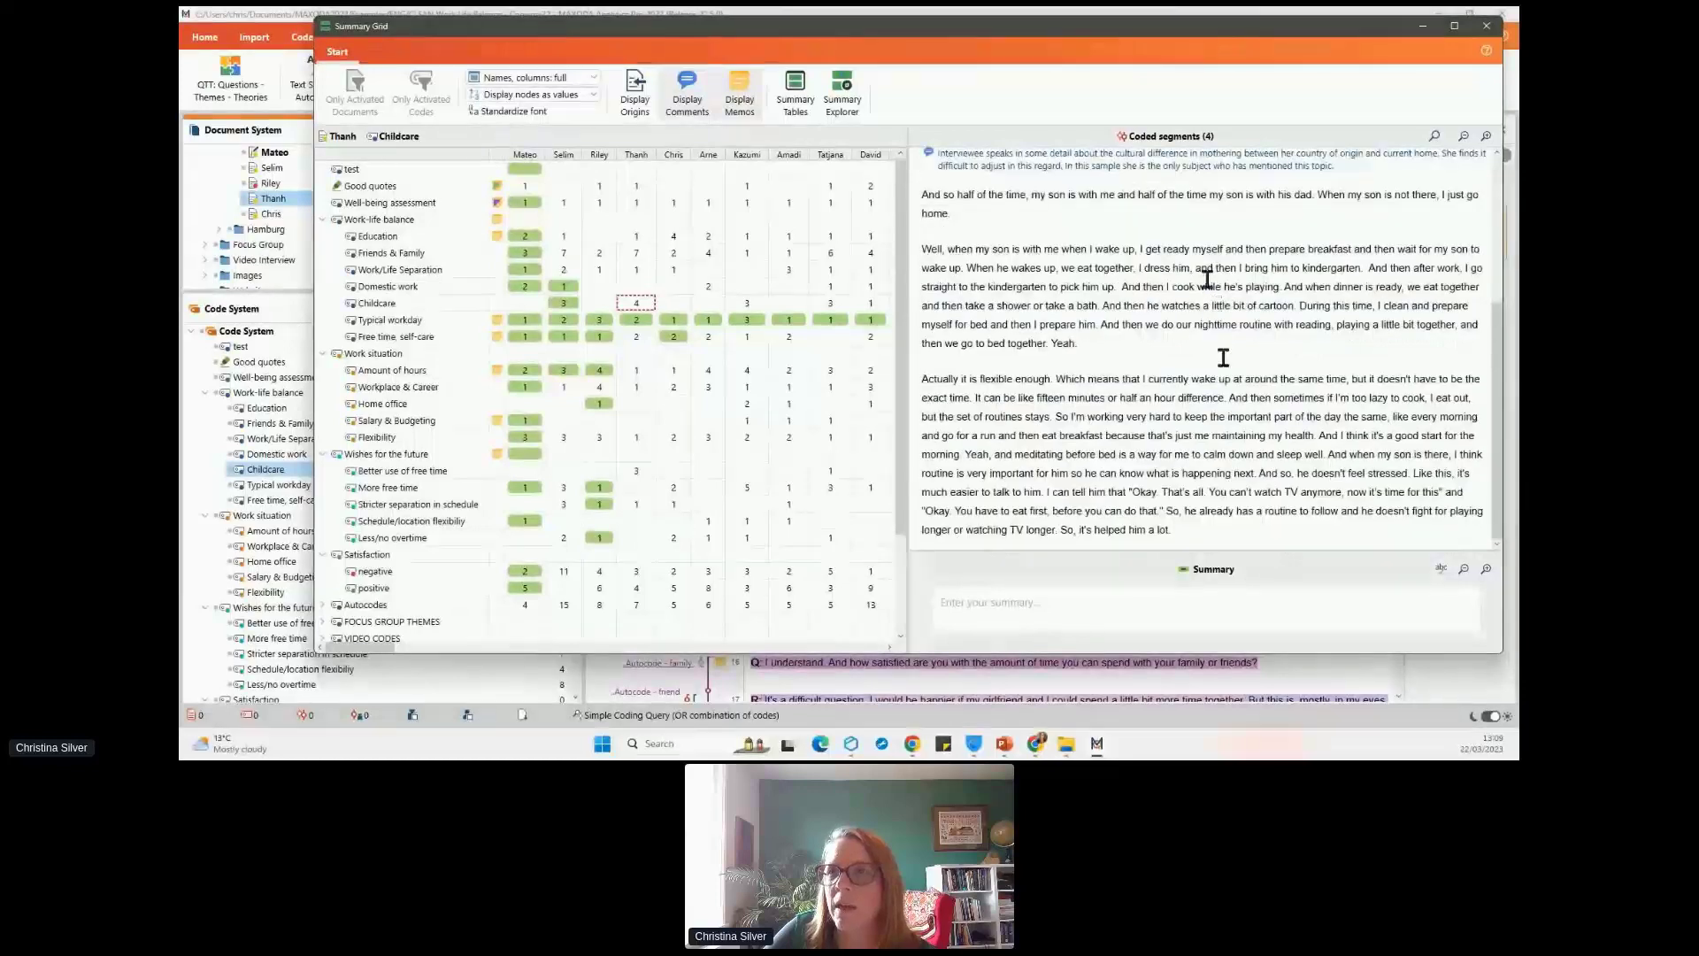
scroll(1222, 356, up, 3)
scroll(1218, 384, up, 2)
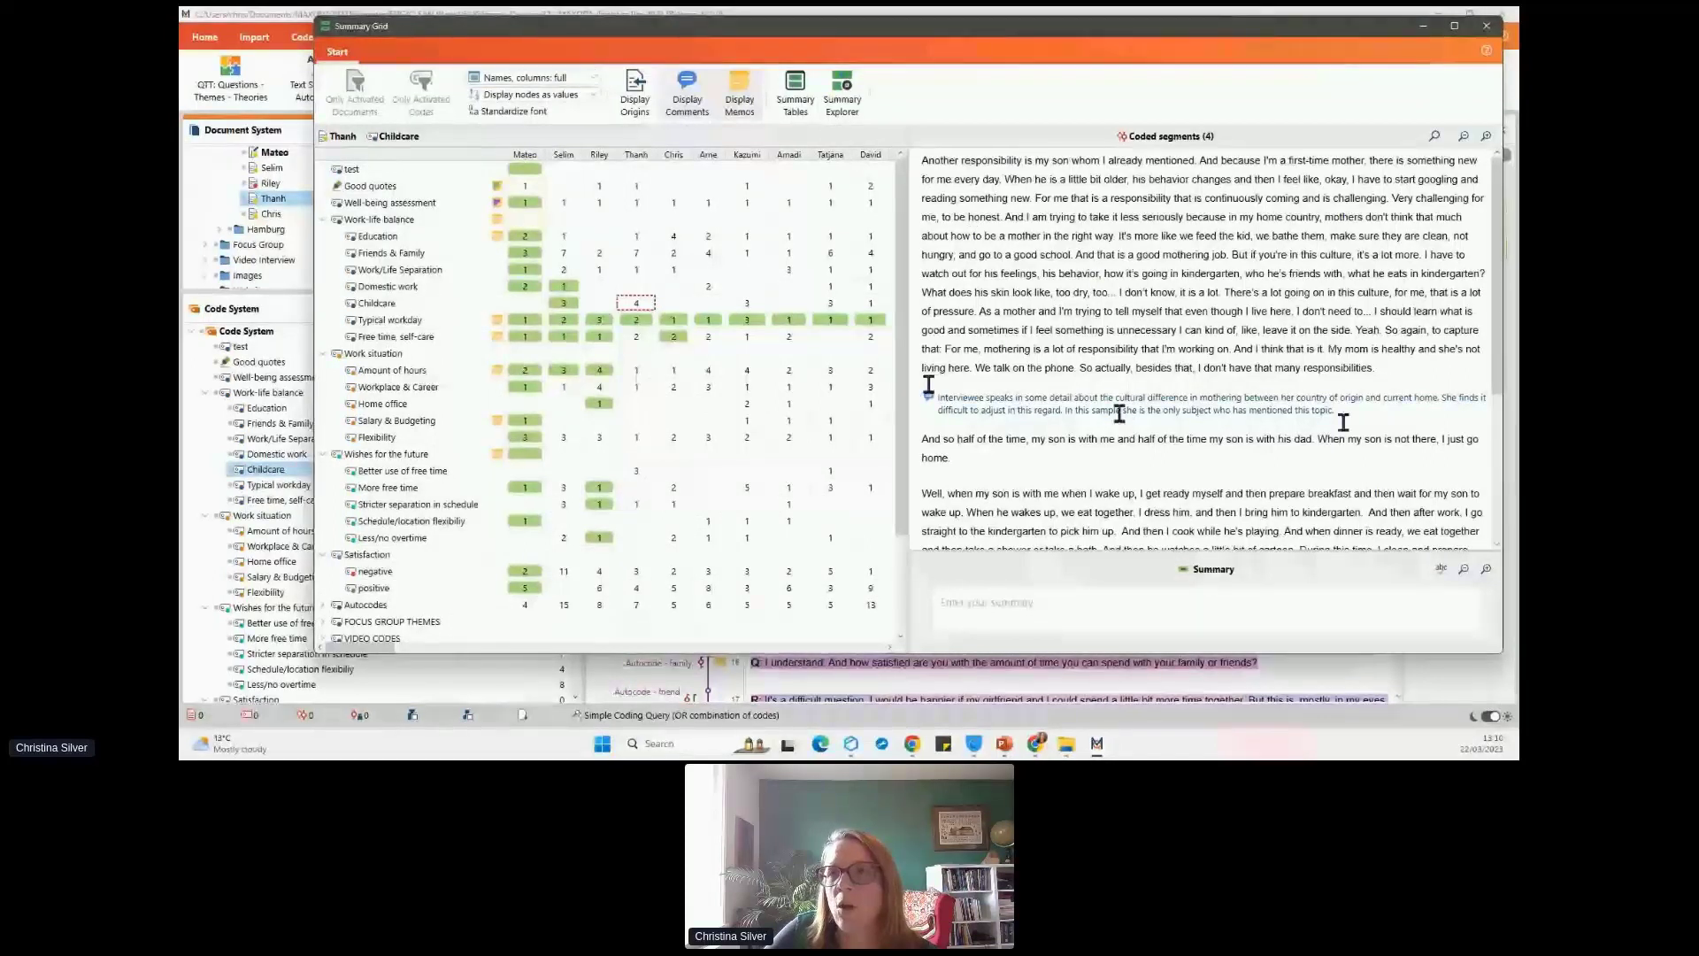
- Toggle the comments shown with the coded segments and leave them hidden
click(680, 103)
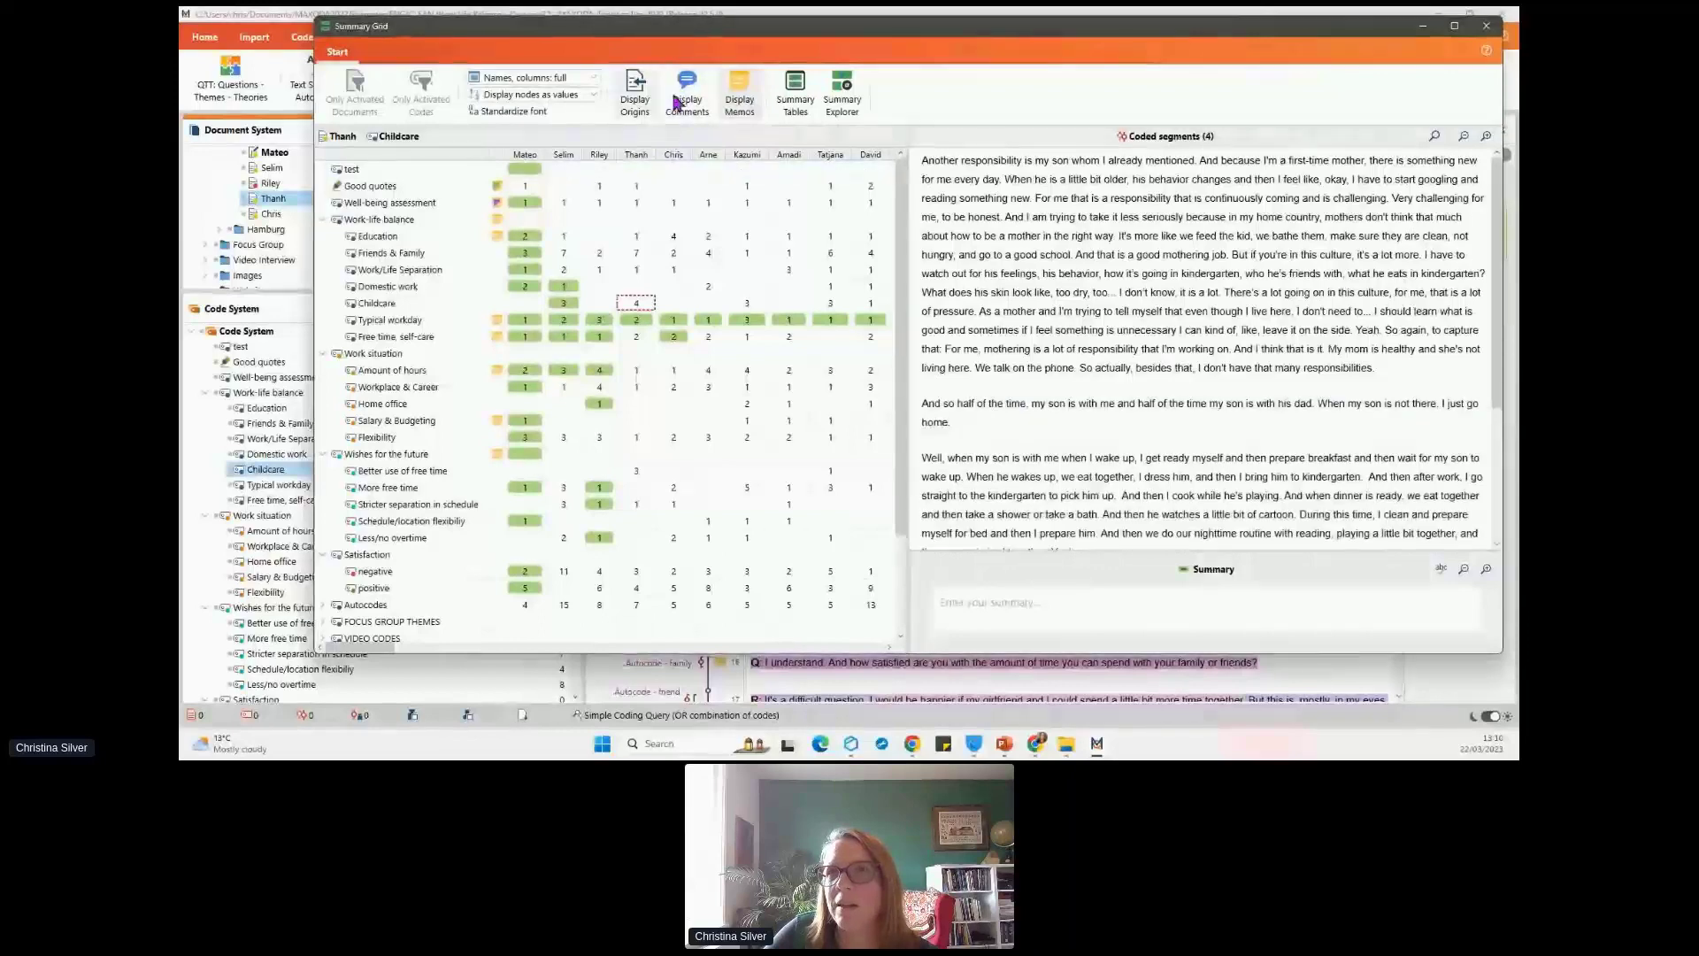
click(686, 104)
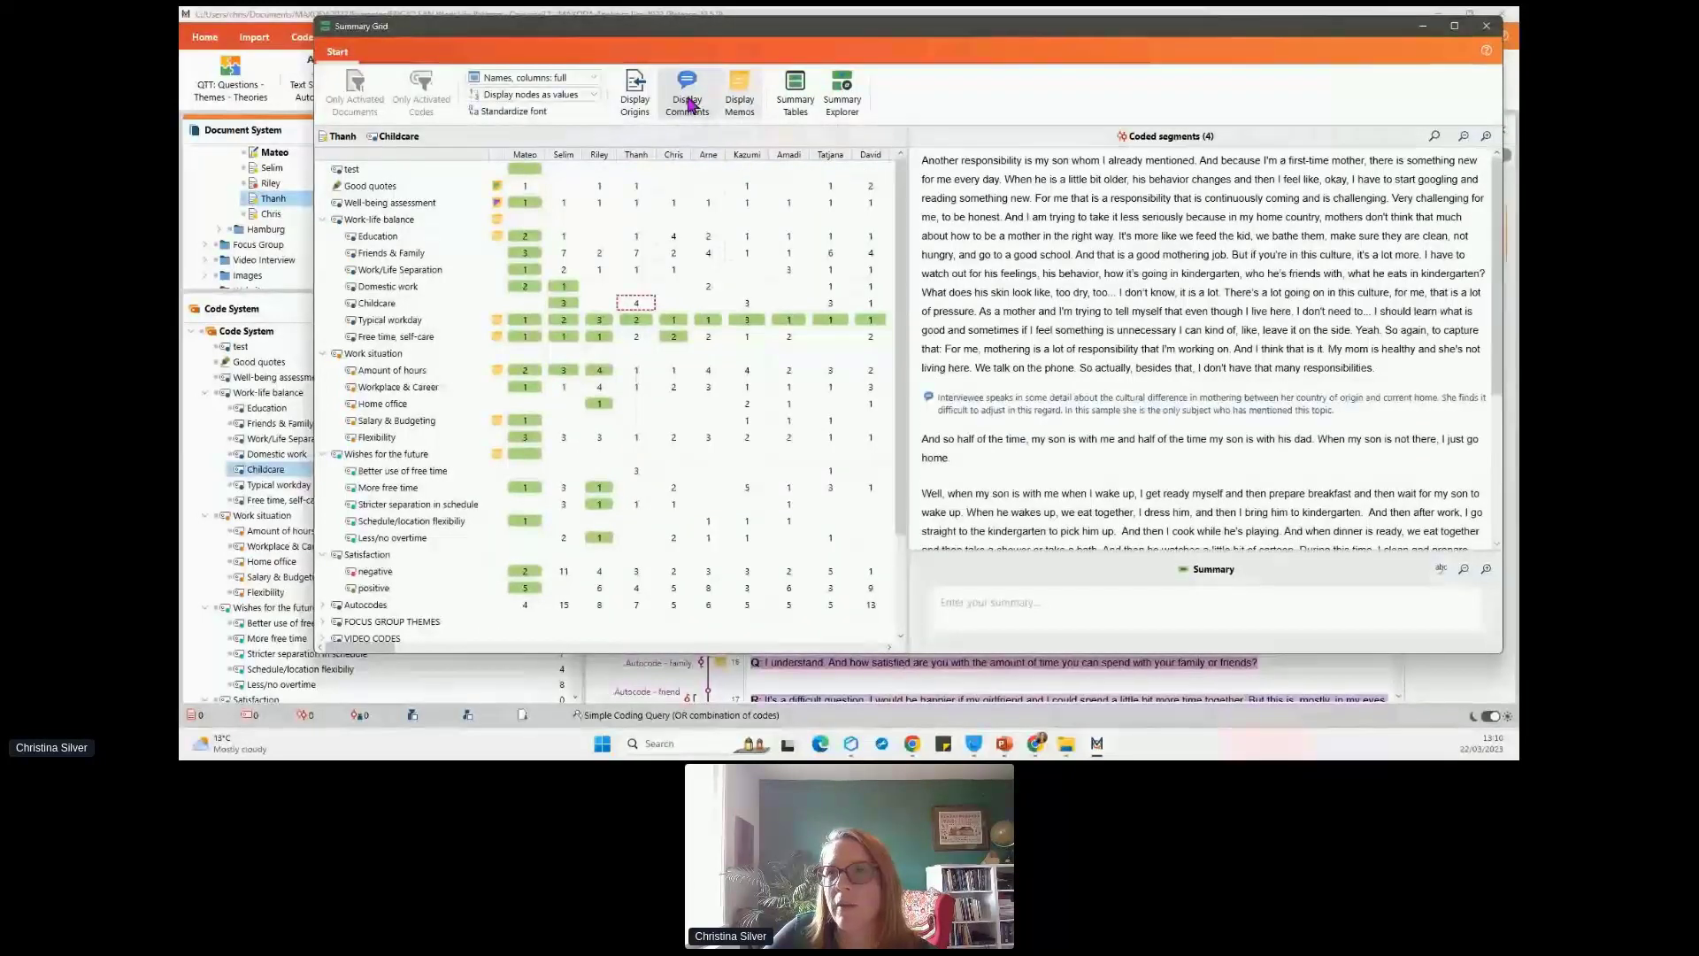
click(687, 103)
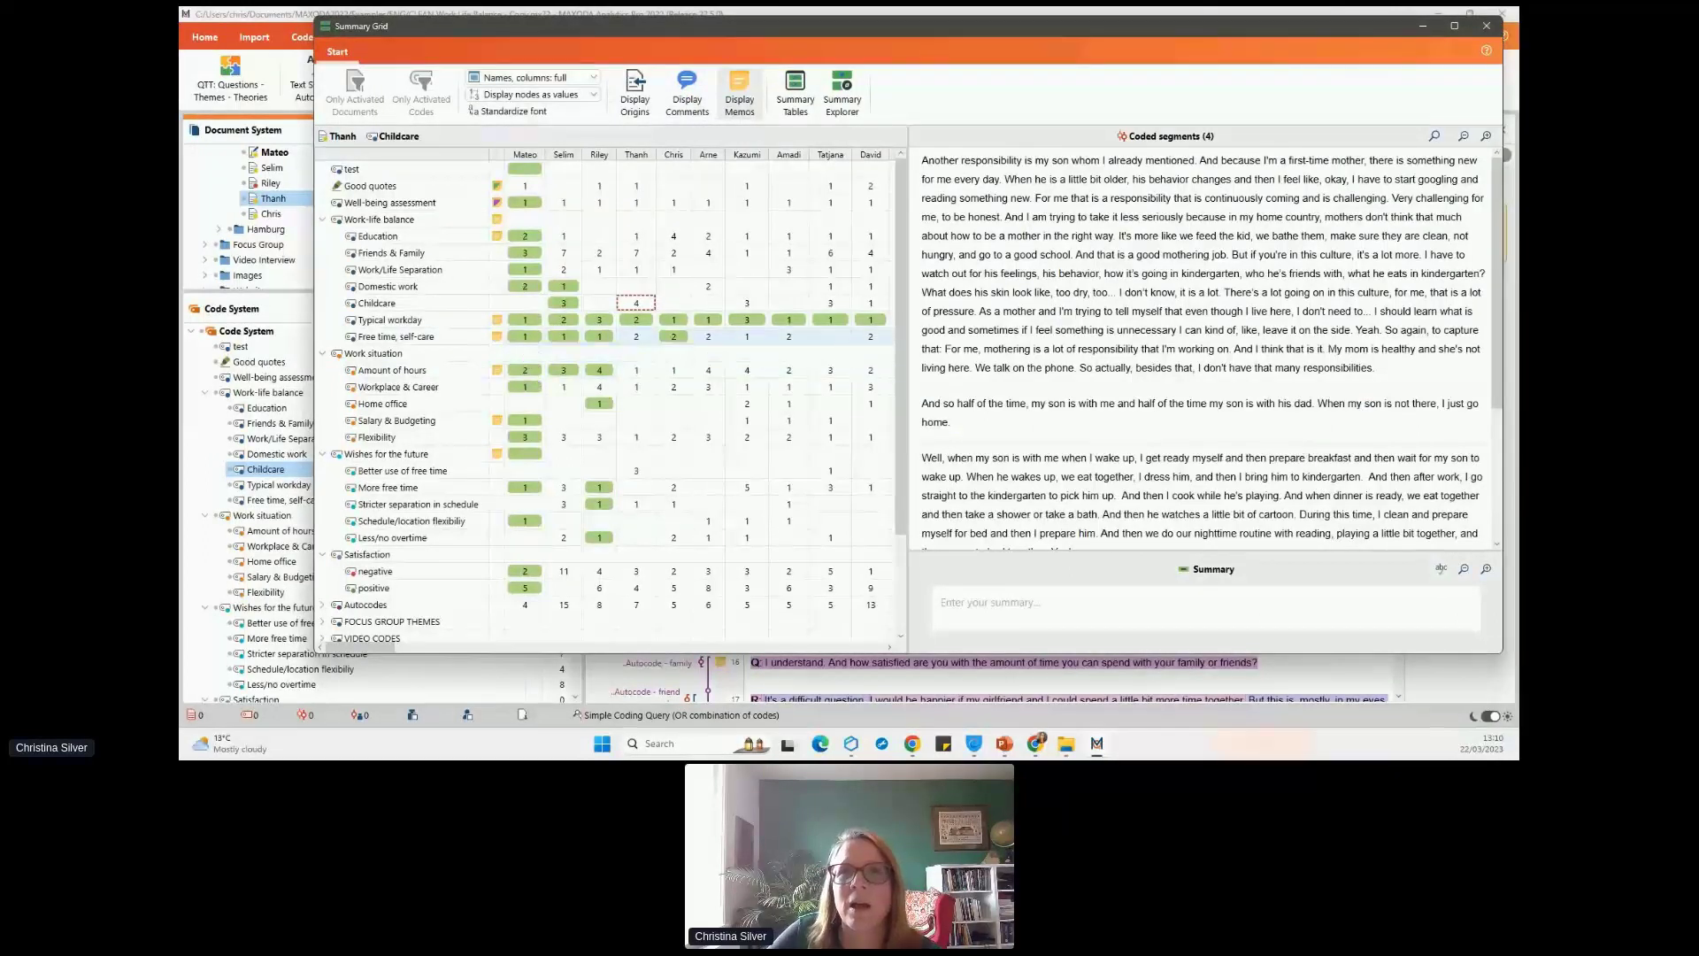
- Open the Free time, self-care node of the first interview, and toggle the display of its memos off and on again
click(528, 339)
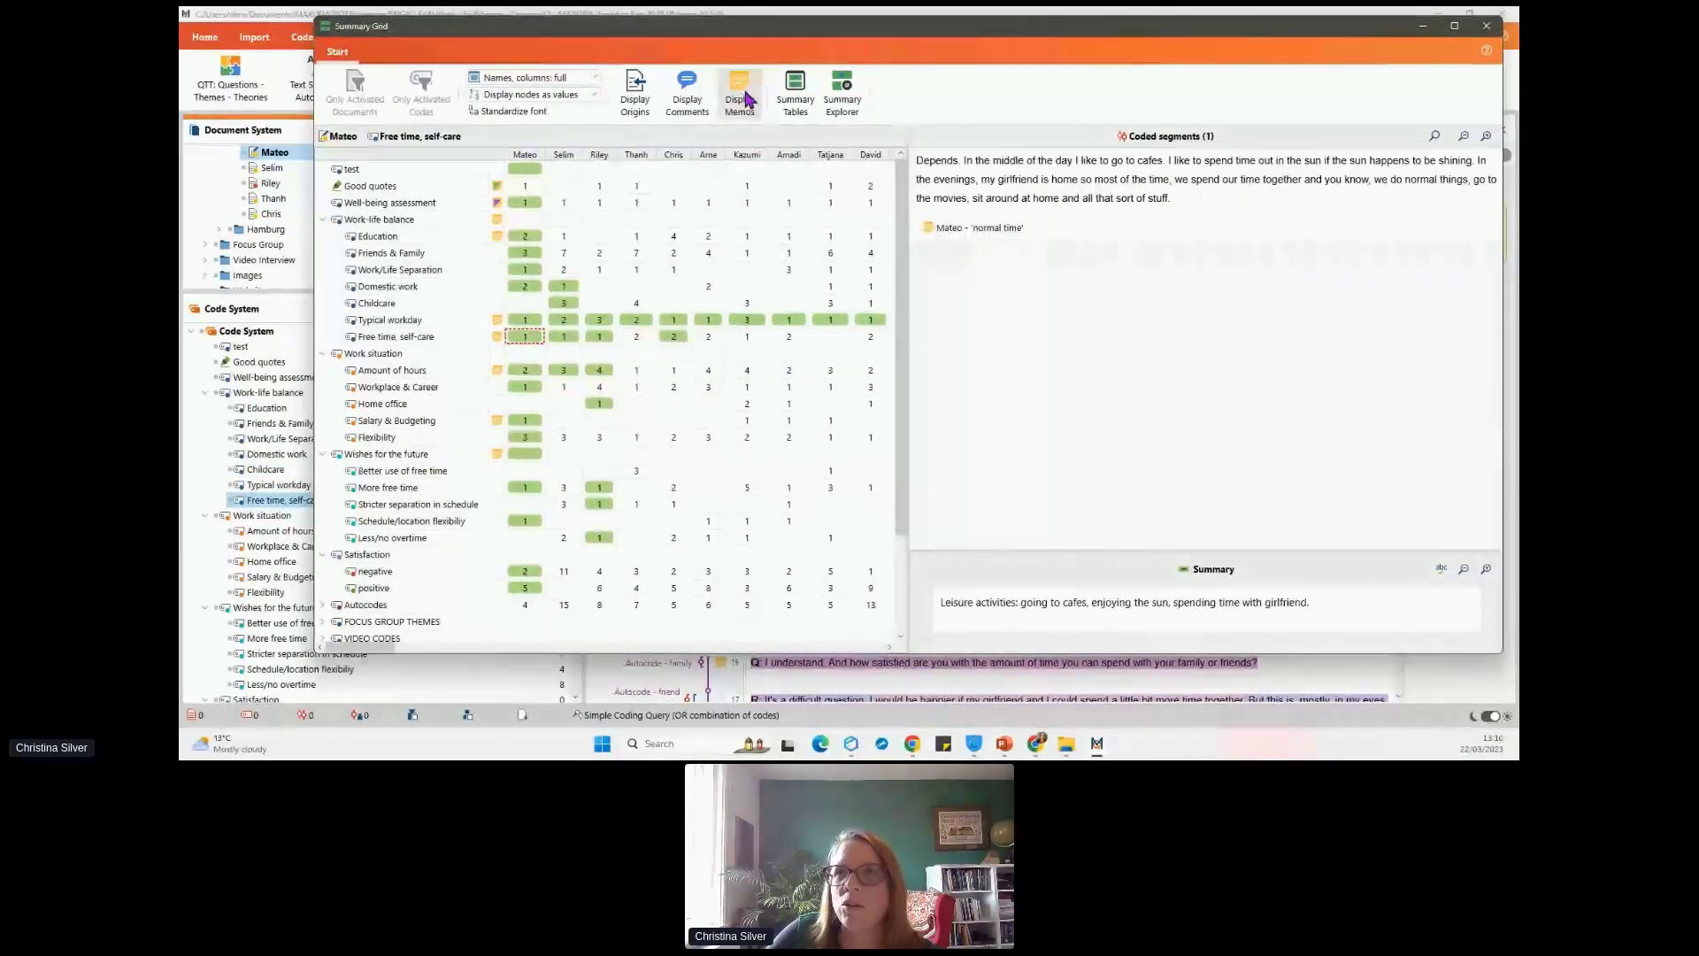
click(746, 99)
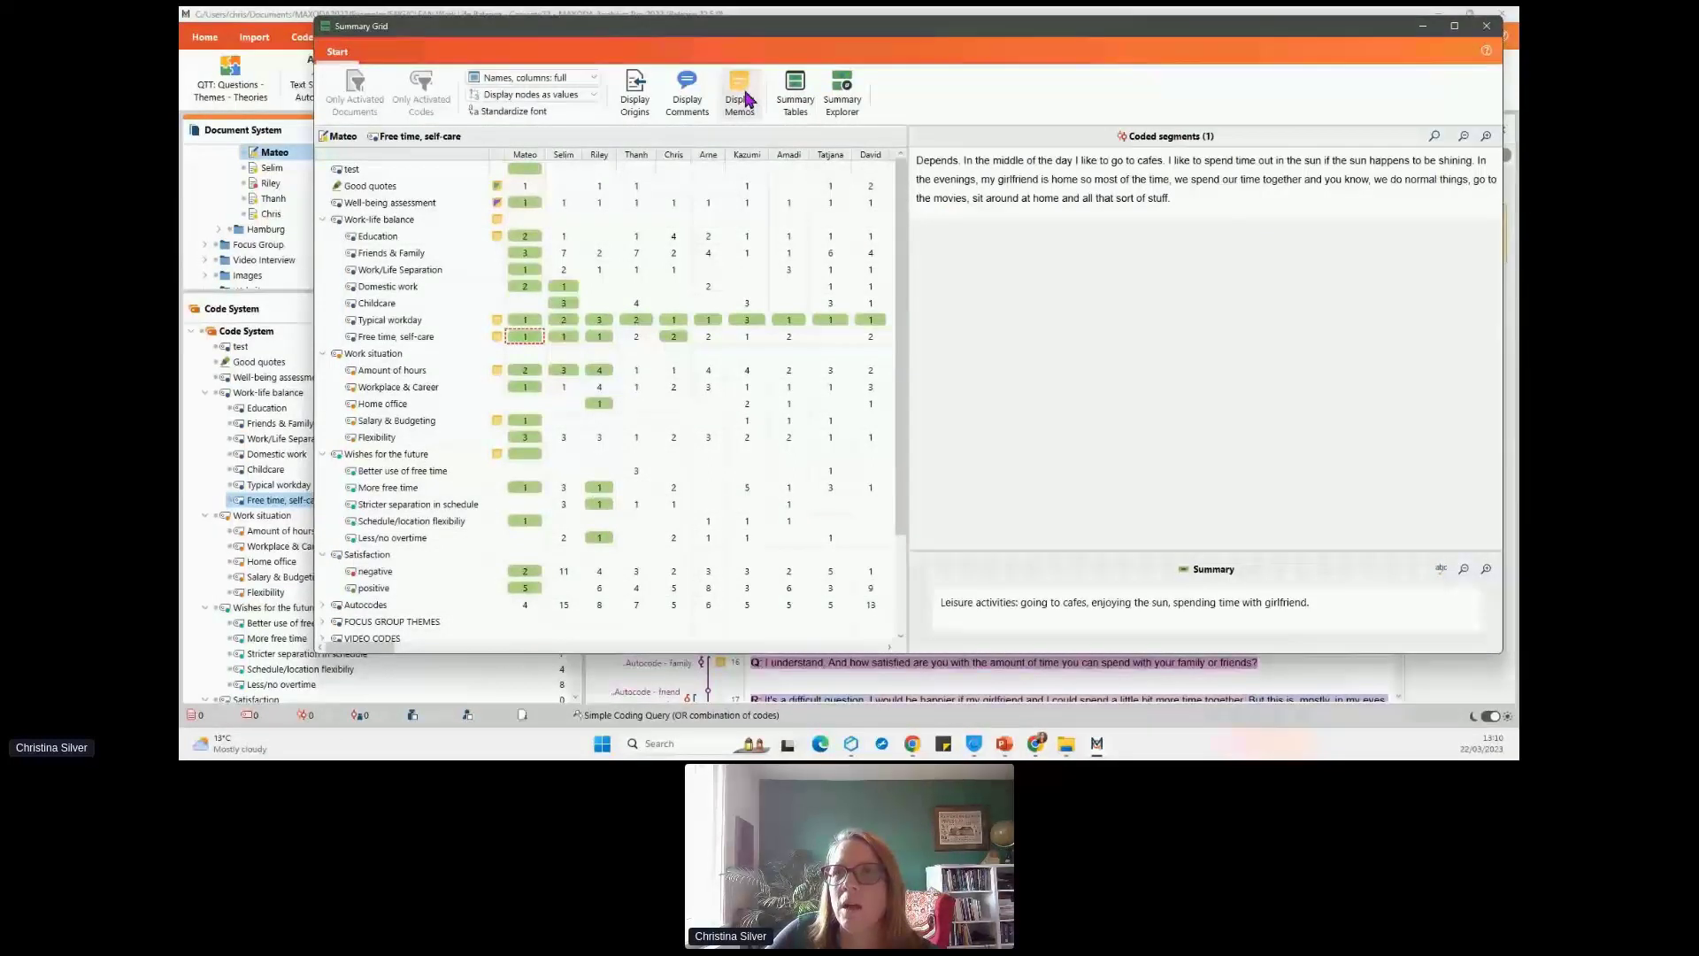
click(746, 98)
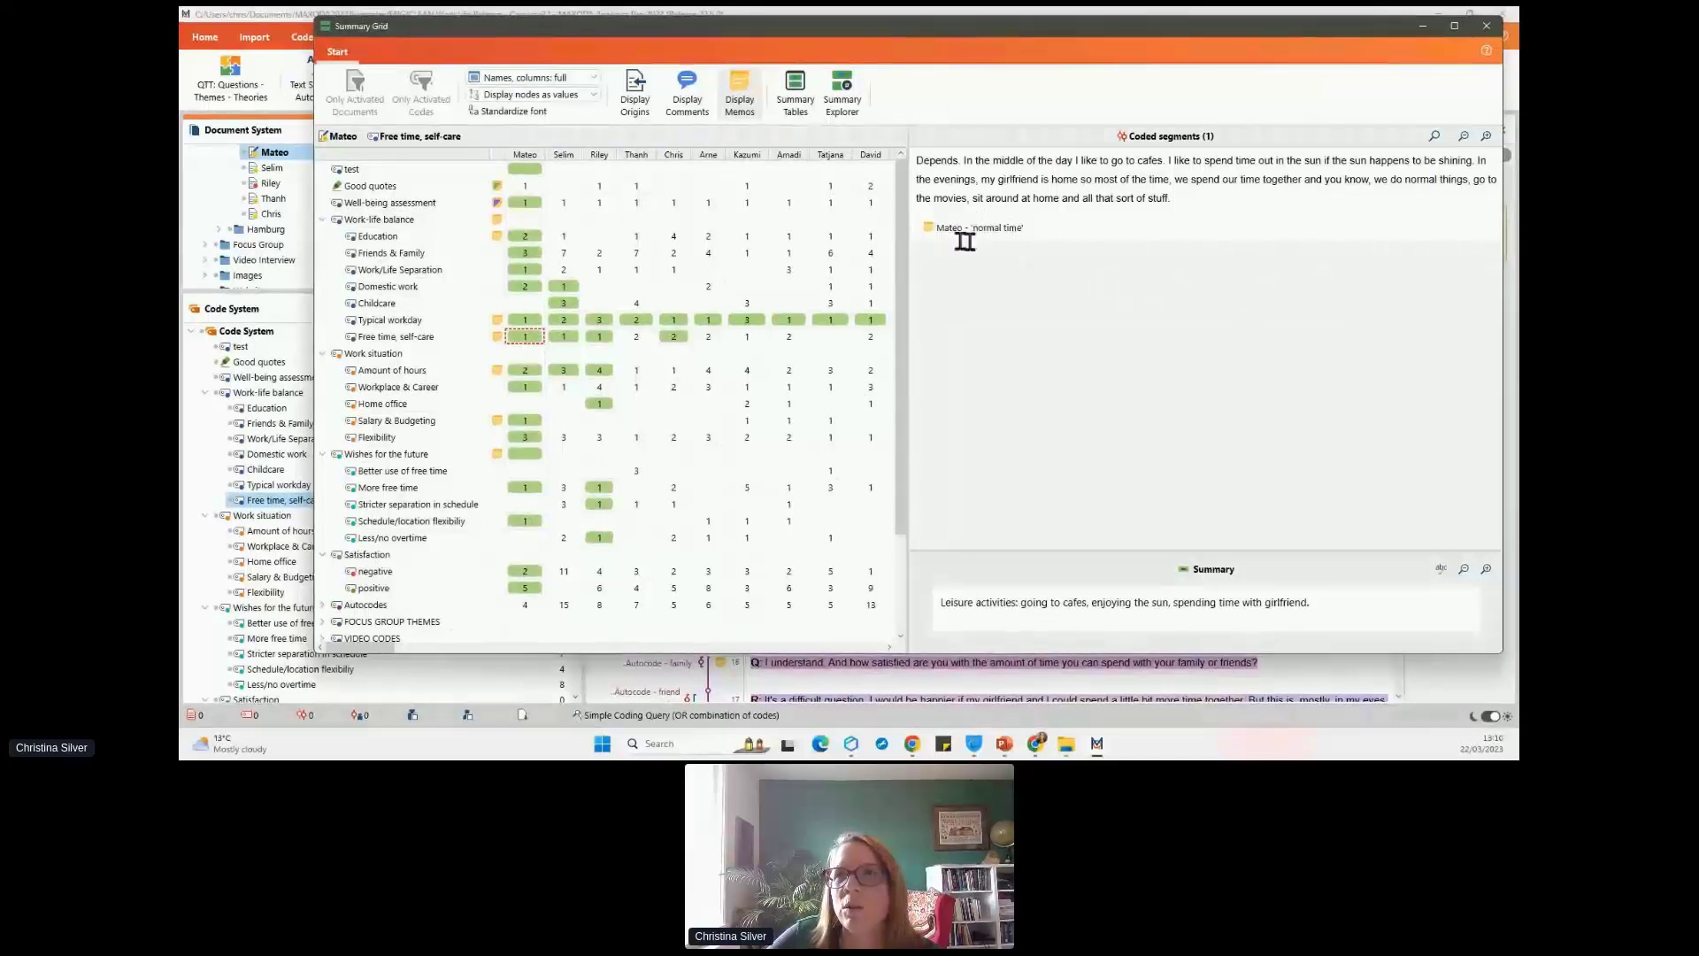
- Open the 'normal time' memo attached to the coded segment, read it and close it
click(977, 232)
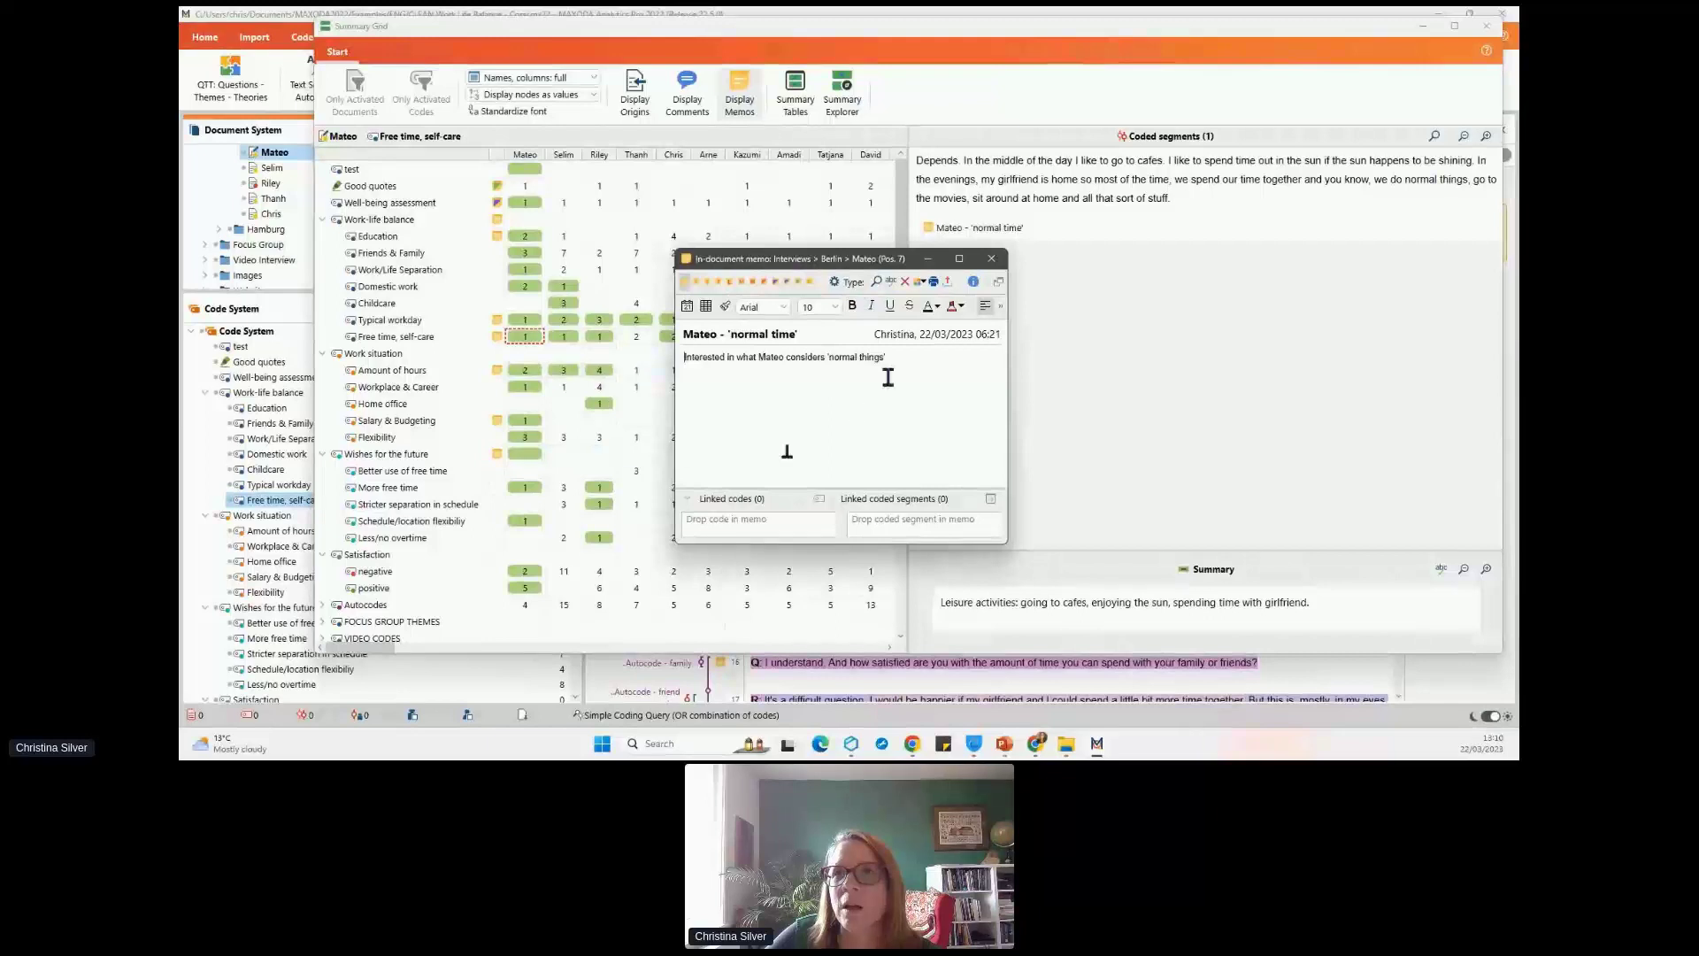
text(?)
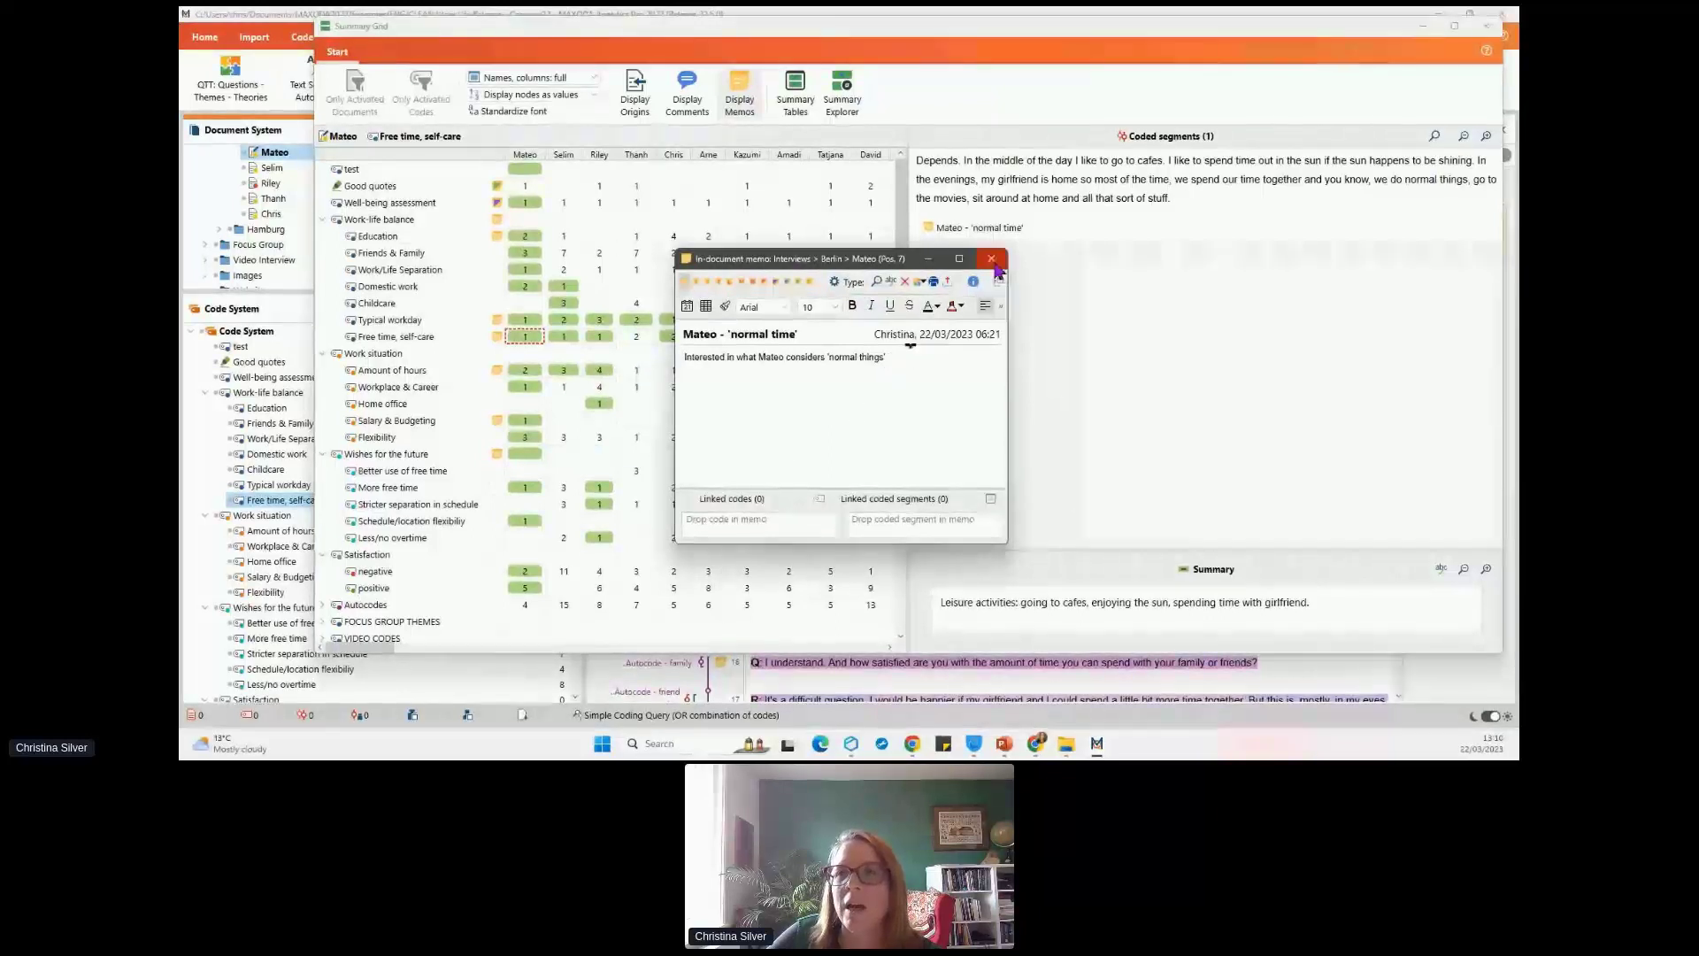
click(912, 389)
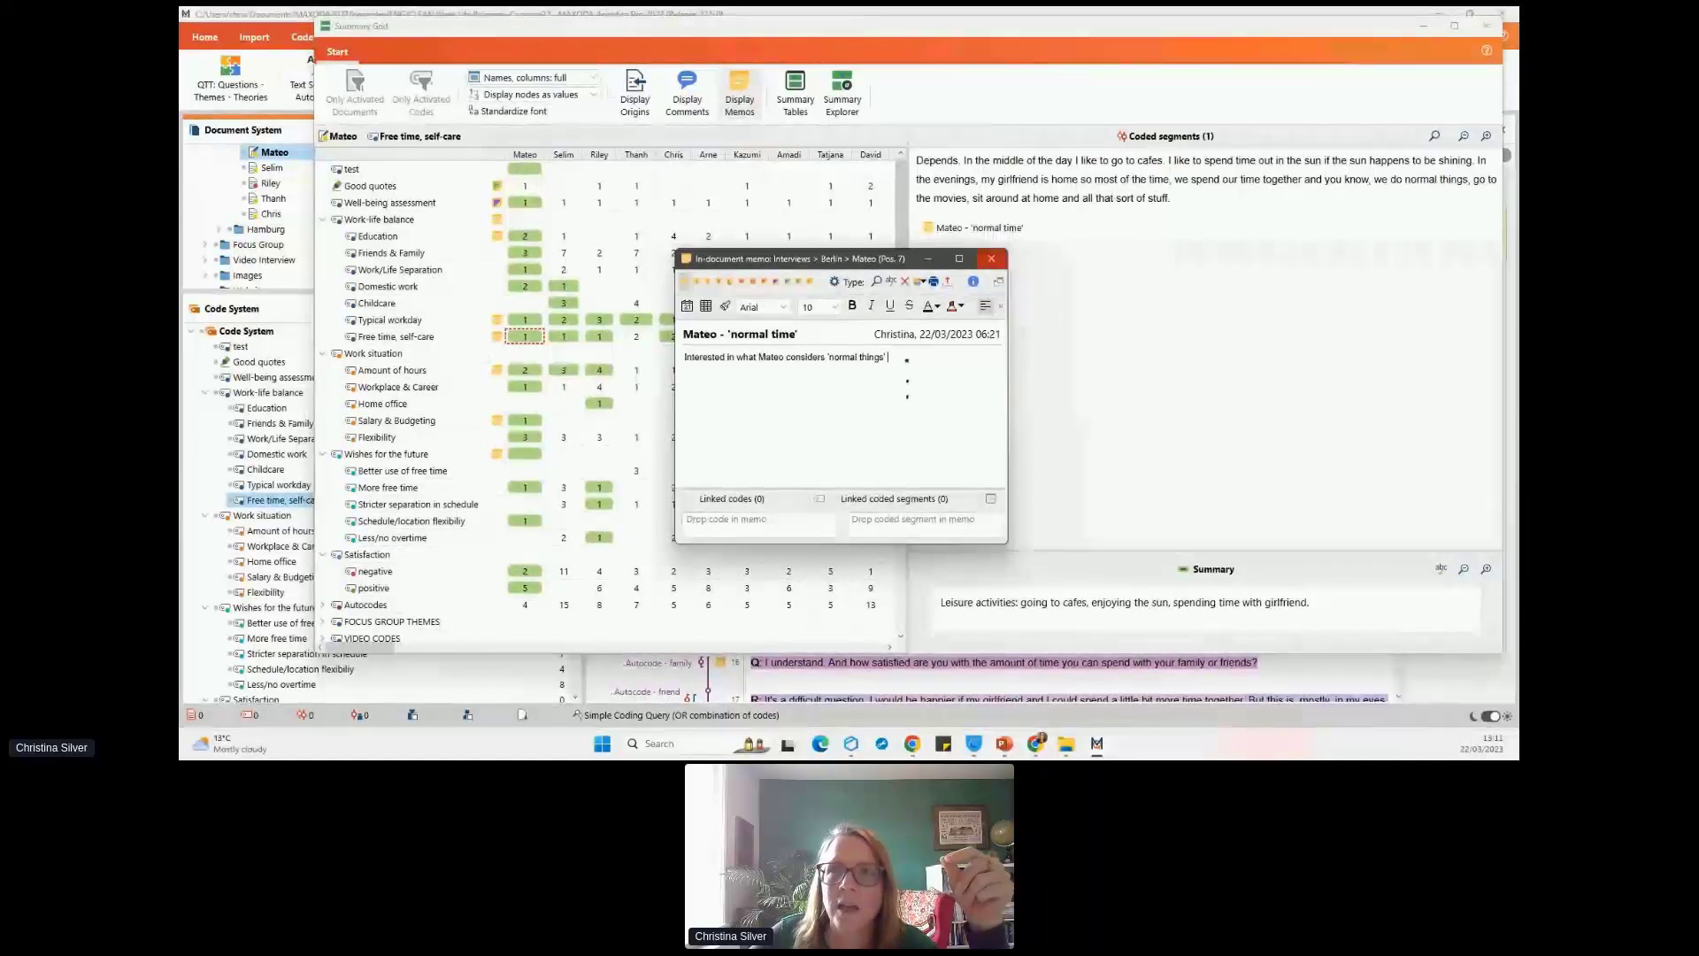
click(991, 258)
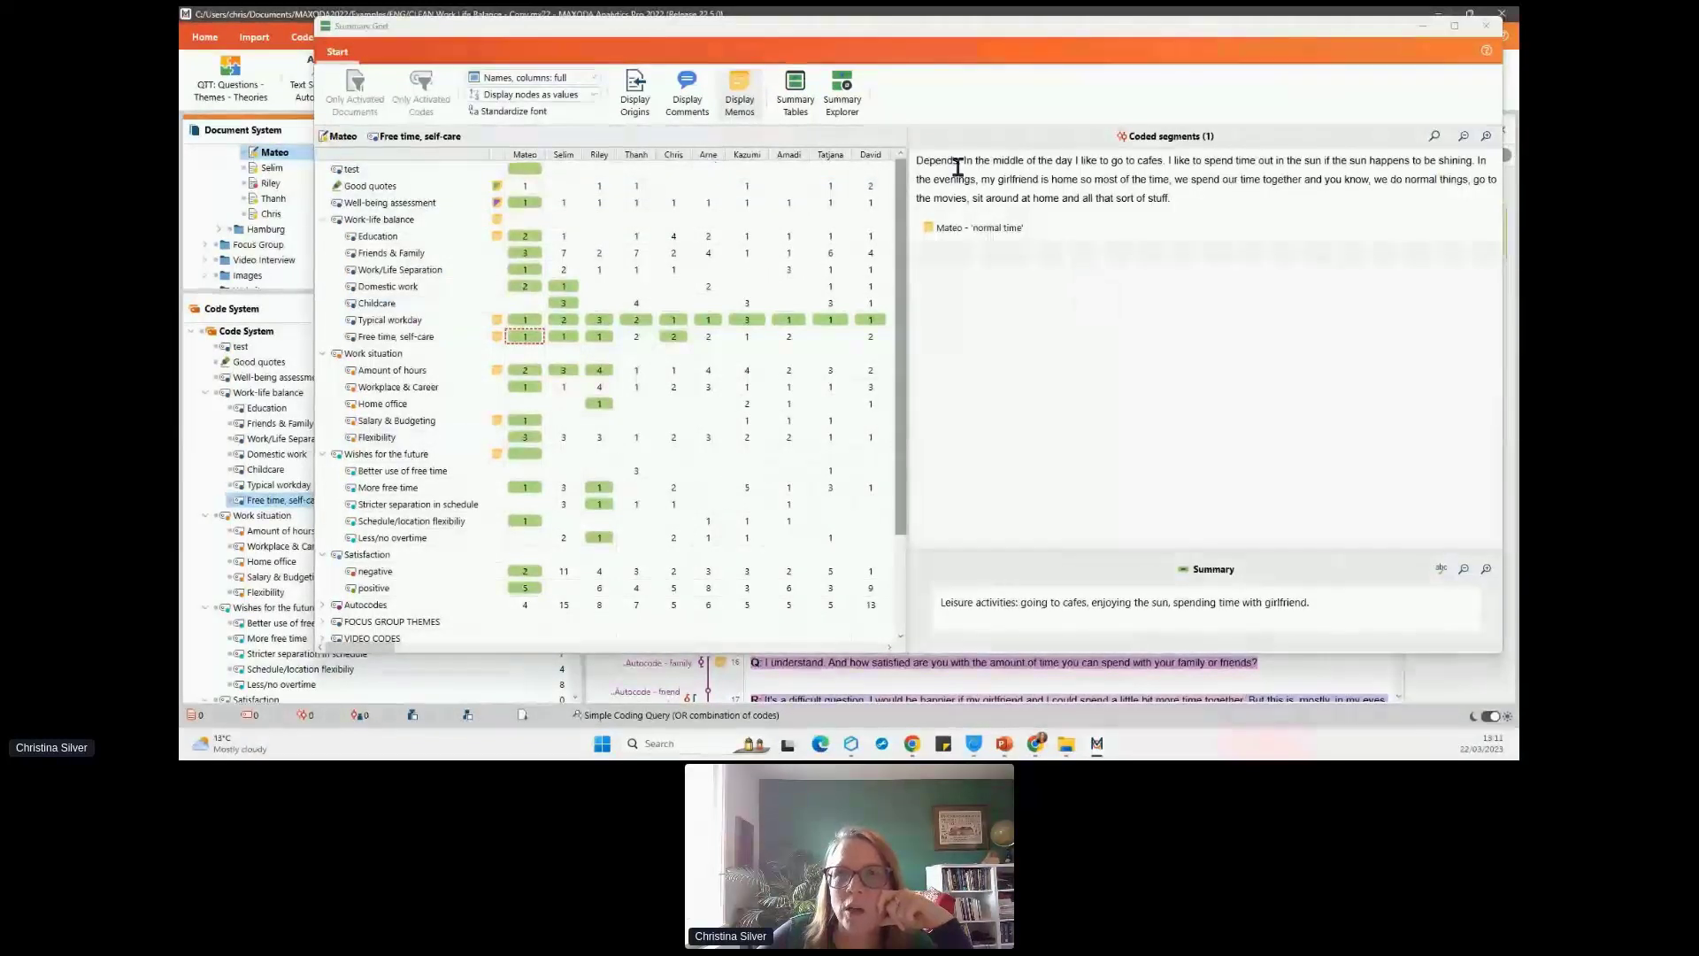
- Widen the grid, open the Friends & Family node of the first Hamburg interview and enlarge its summary area
click(1080, 274)
drag(909, 272, 1004, 269)
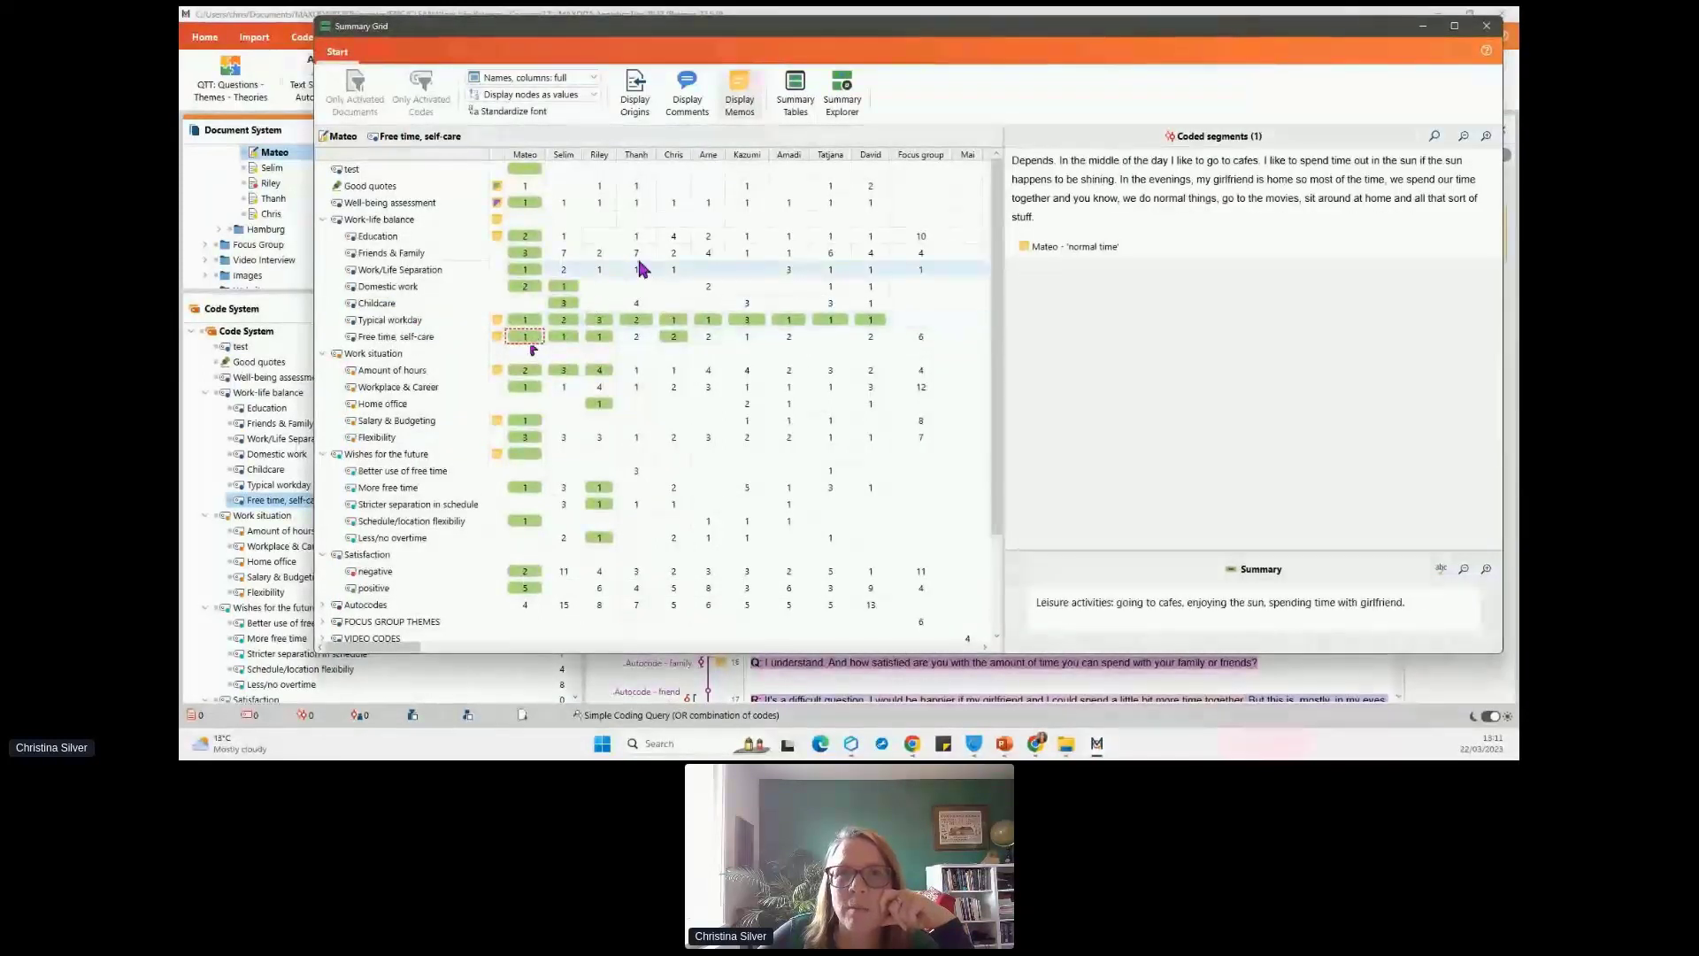
click(706, 254)
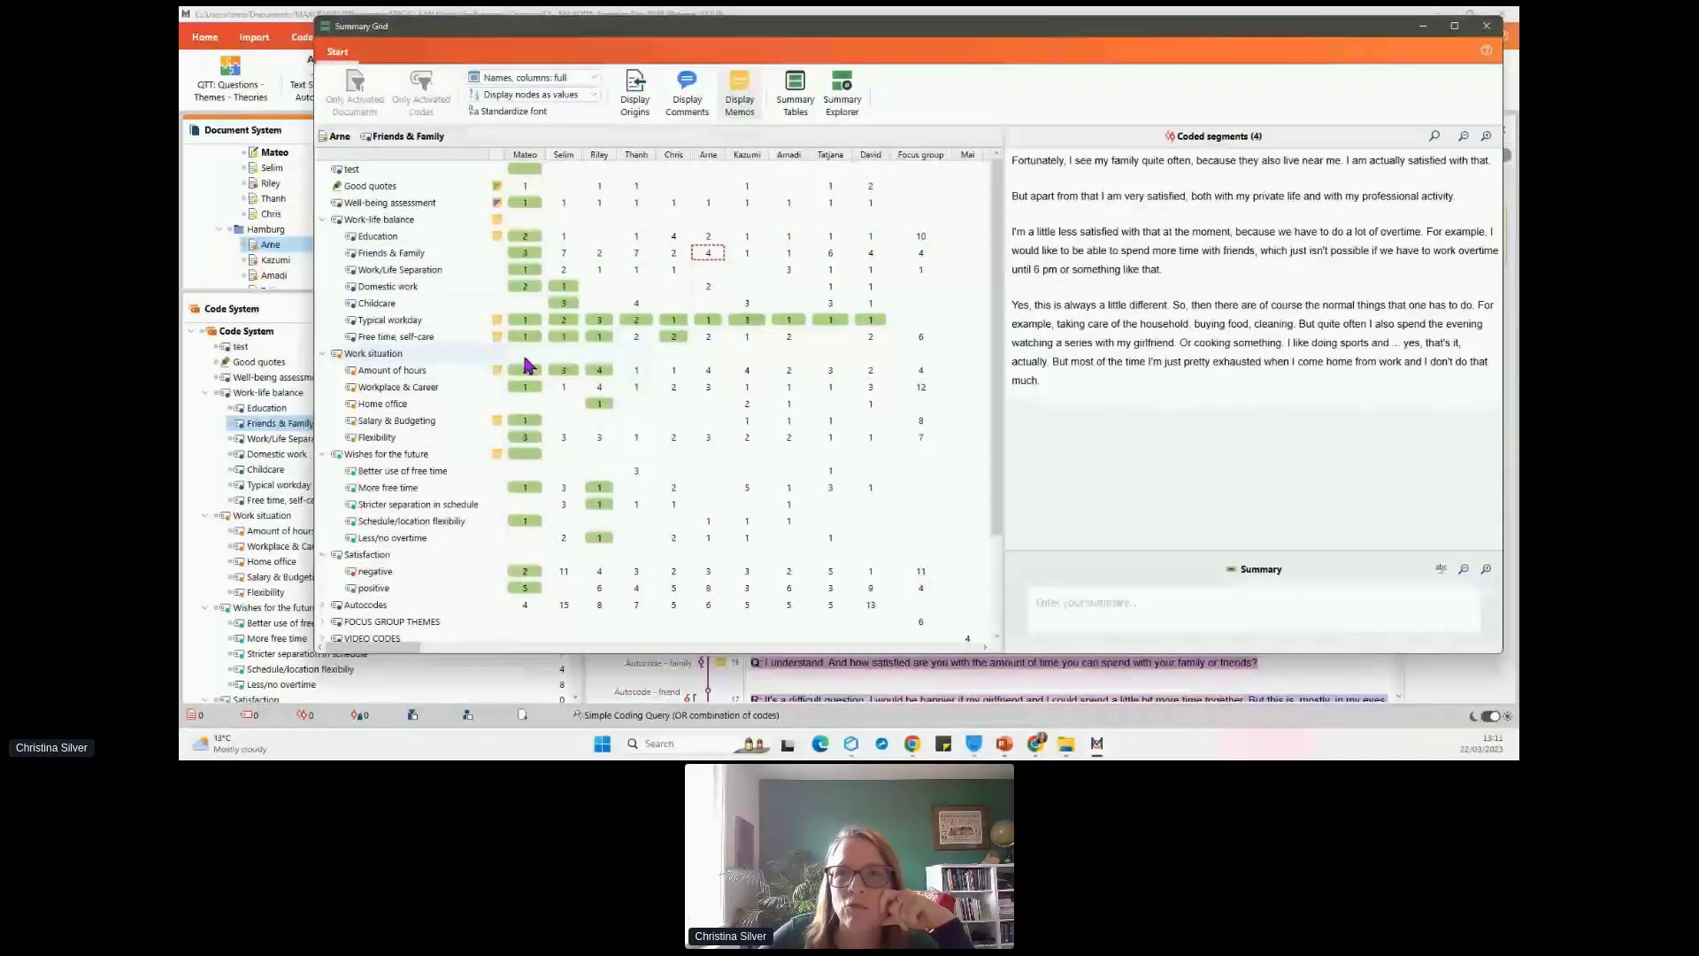
scroll(645, 294, down, 1)
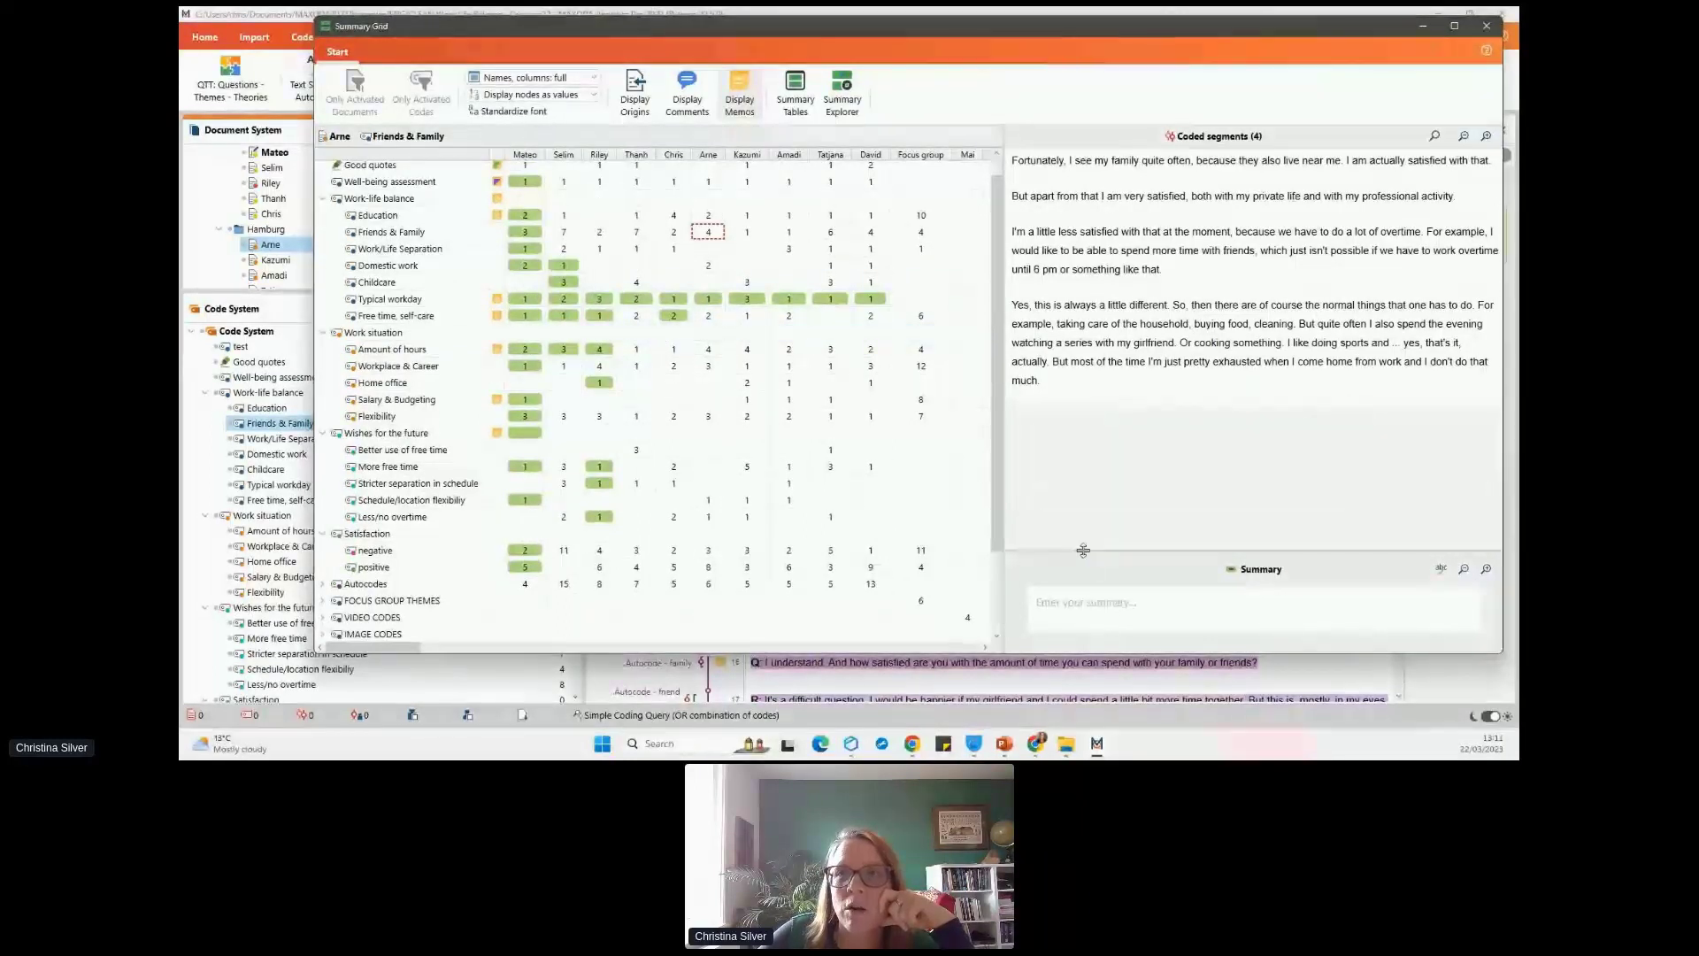
drag(1083, 550, 1099, 453)
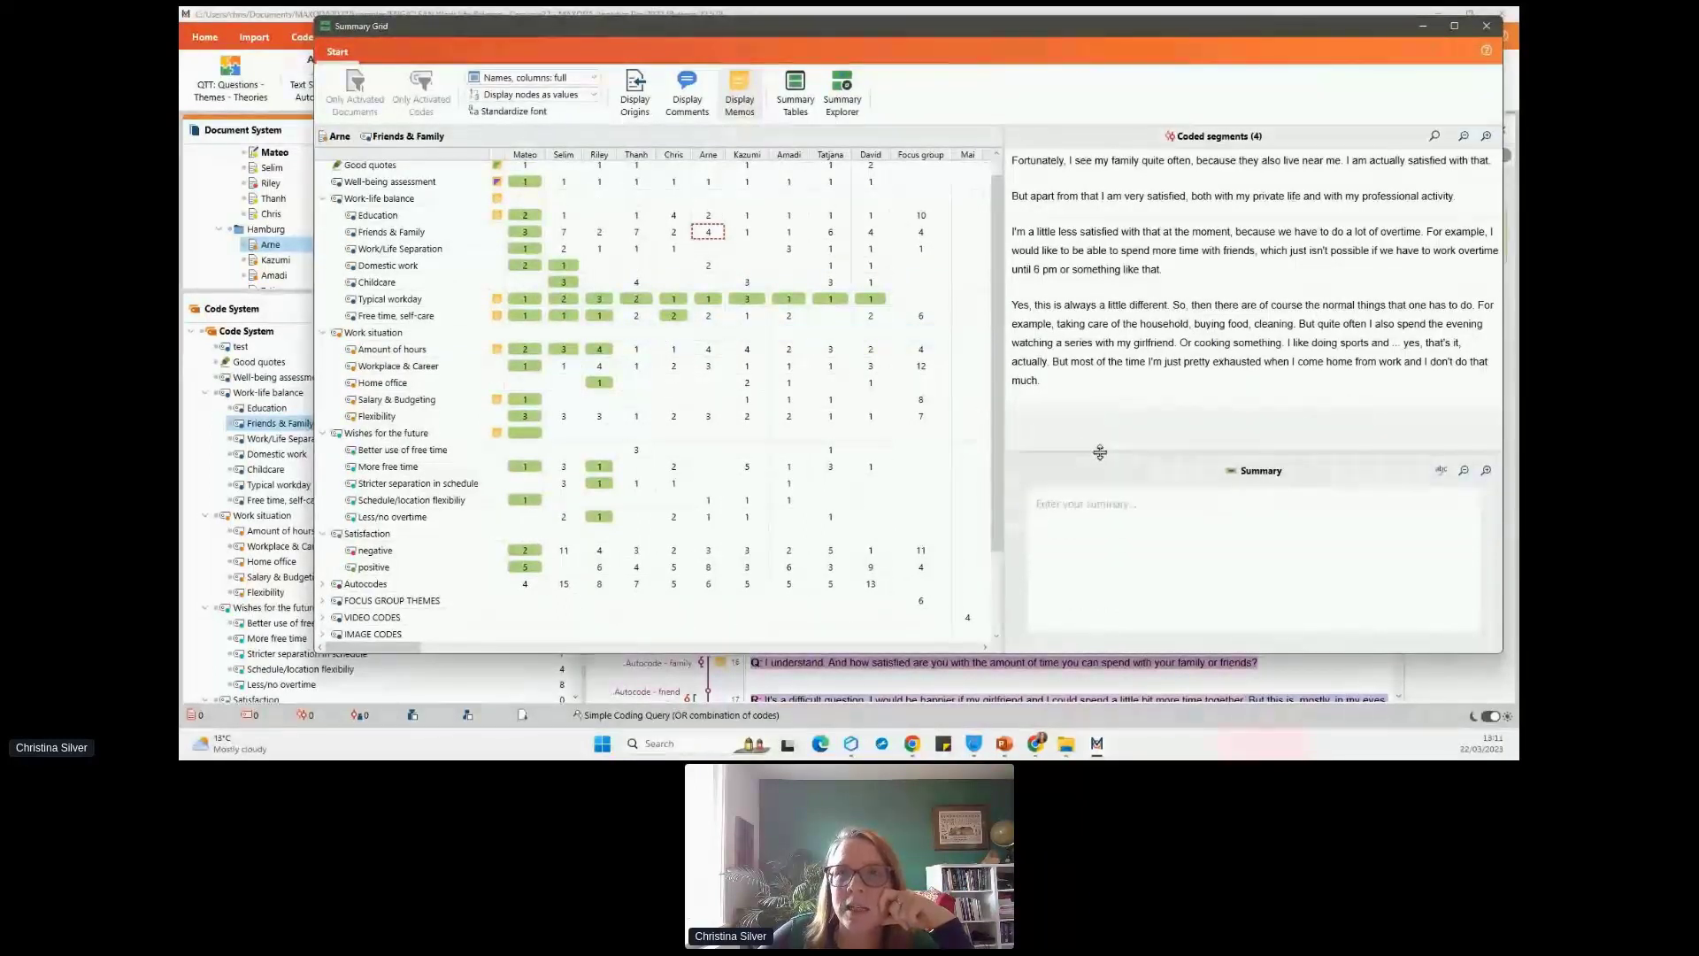
- Open the Typical workday node of the first interview, and enlarge the summary area to review its written summary
mouse_move(708, 240)
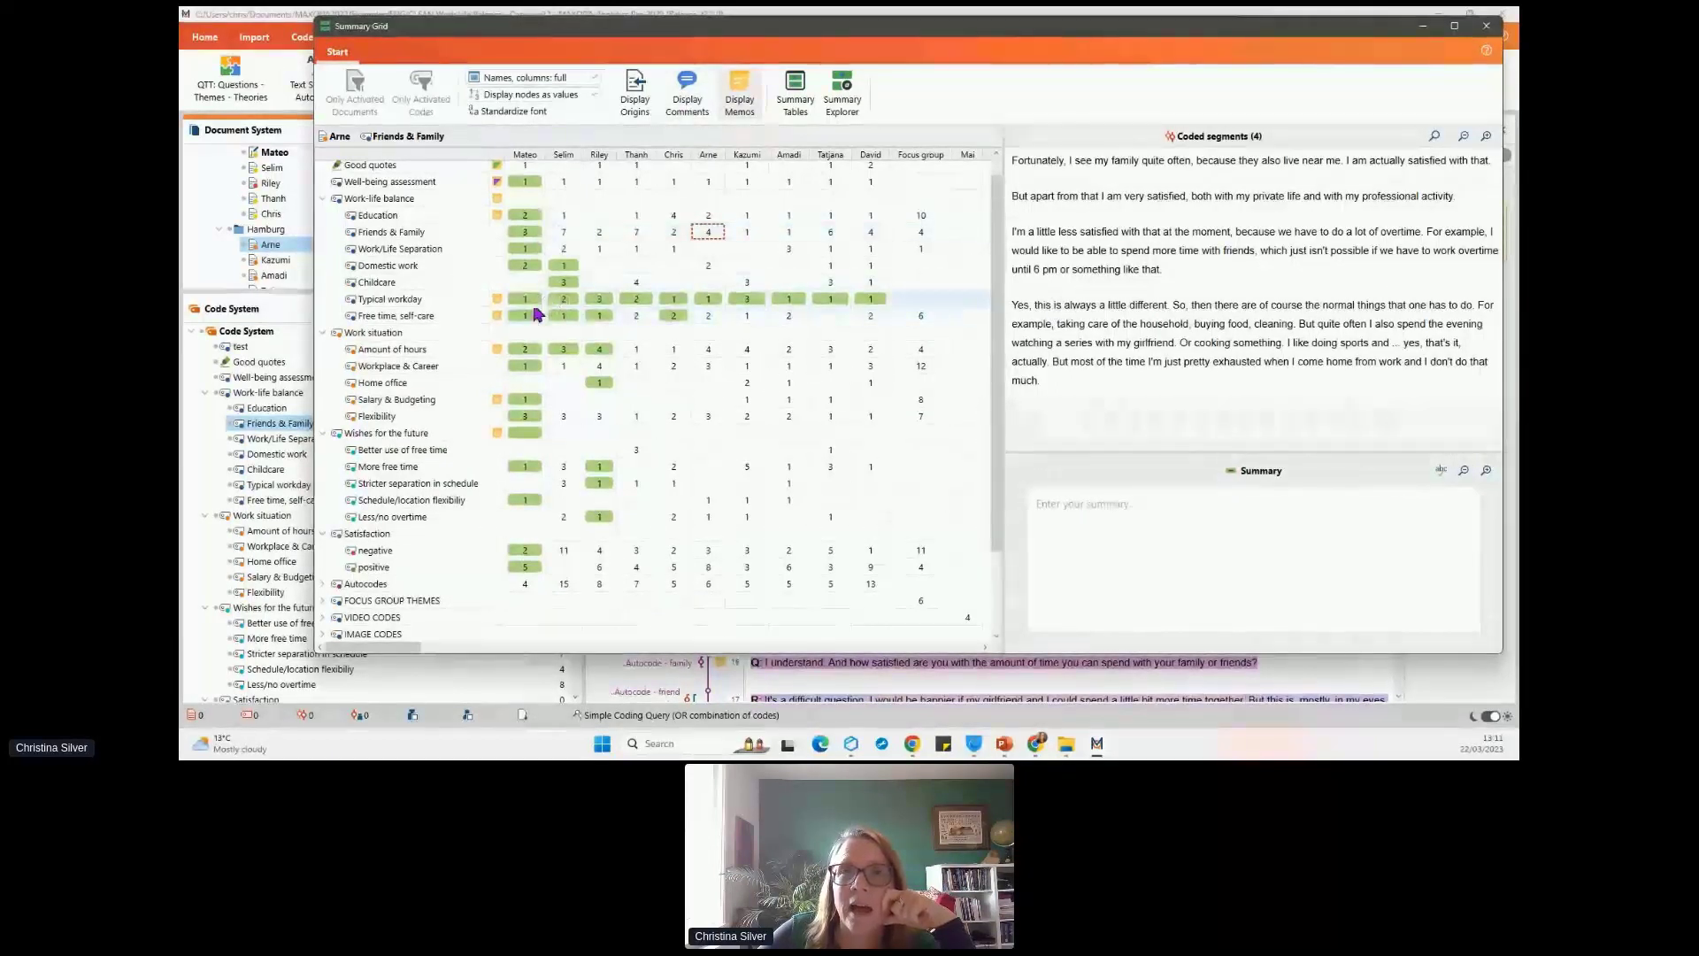
mouse_move(534, 314)
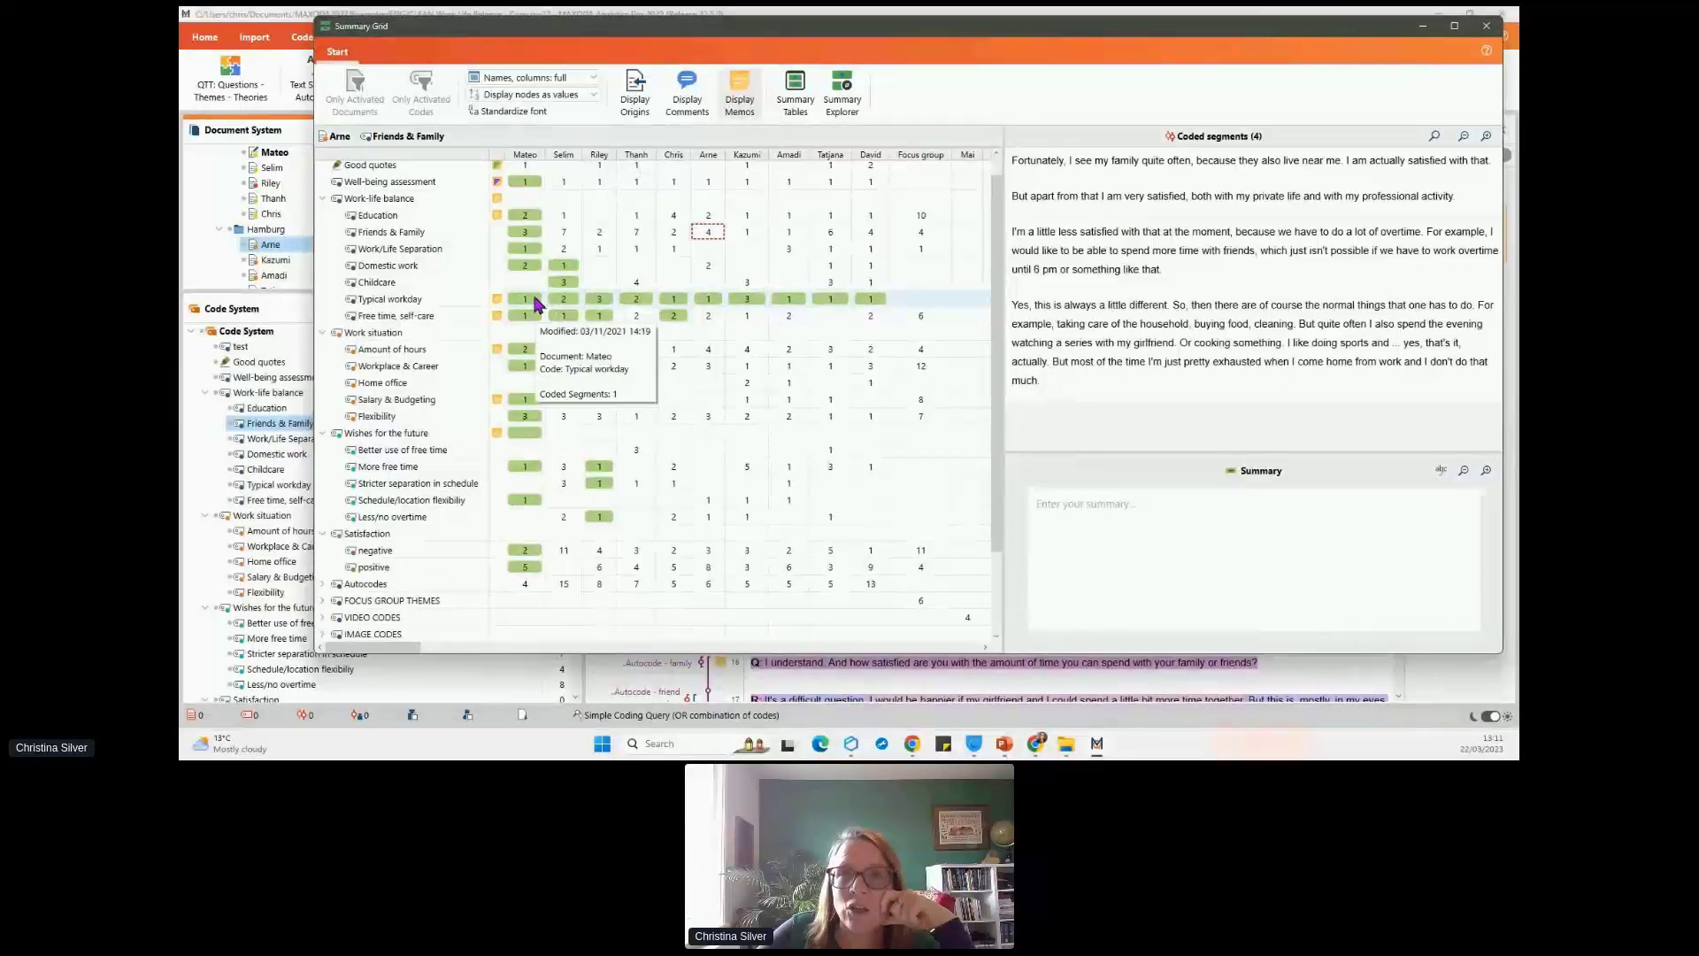
click(534, 304)
drag(1237, 453, 1238, 366)
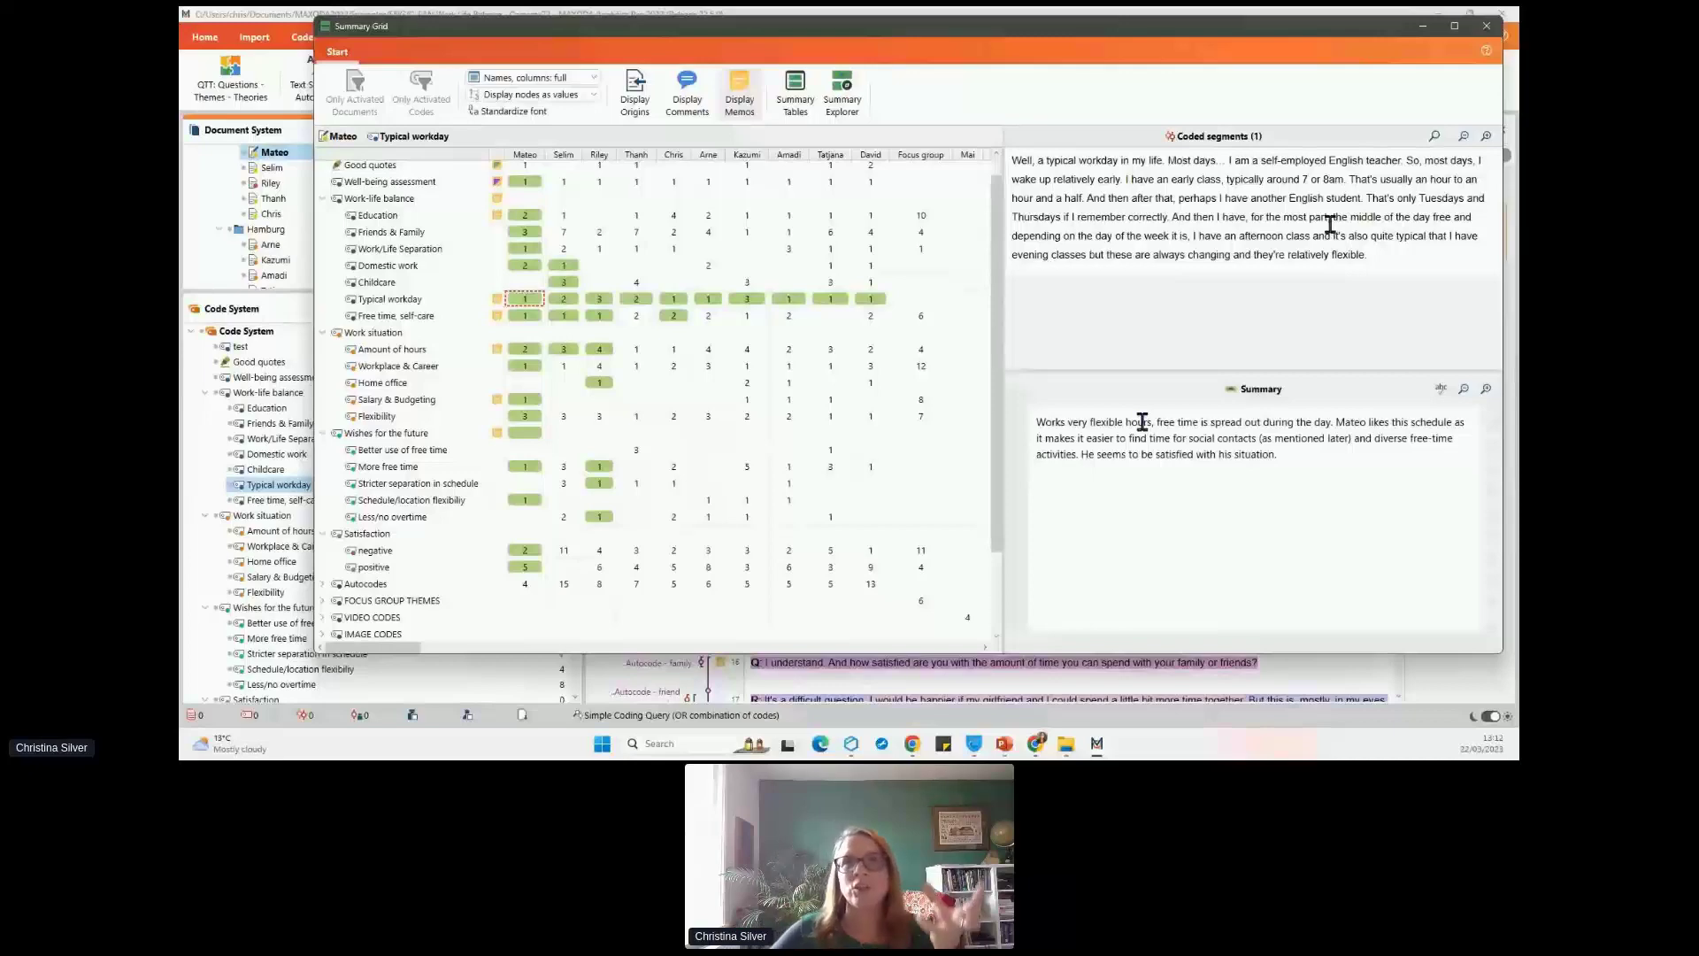
- Review the Friends & Family segments of the fourth and third interviews, and enlarge the third interview's summary area
click(665, 232)
click(637, 234)
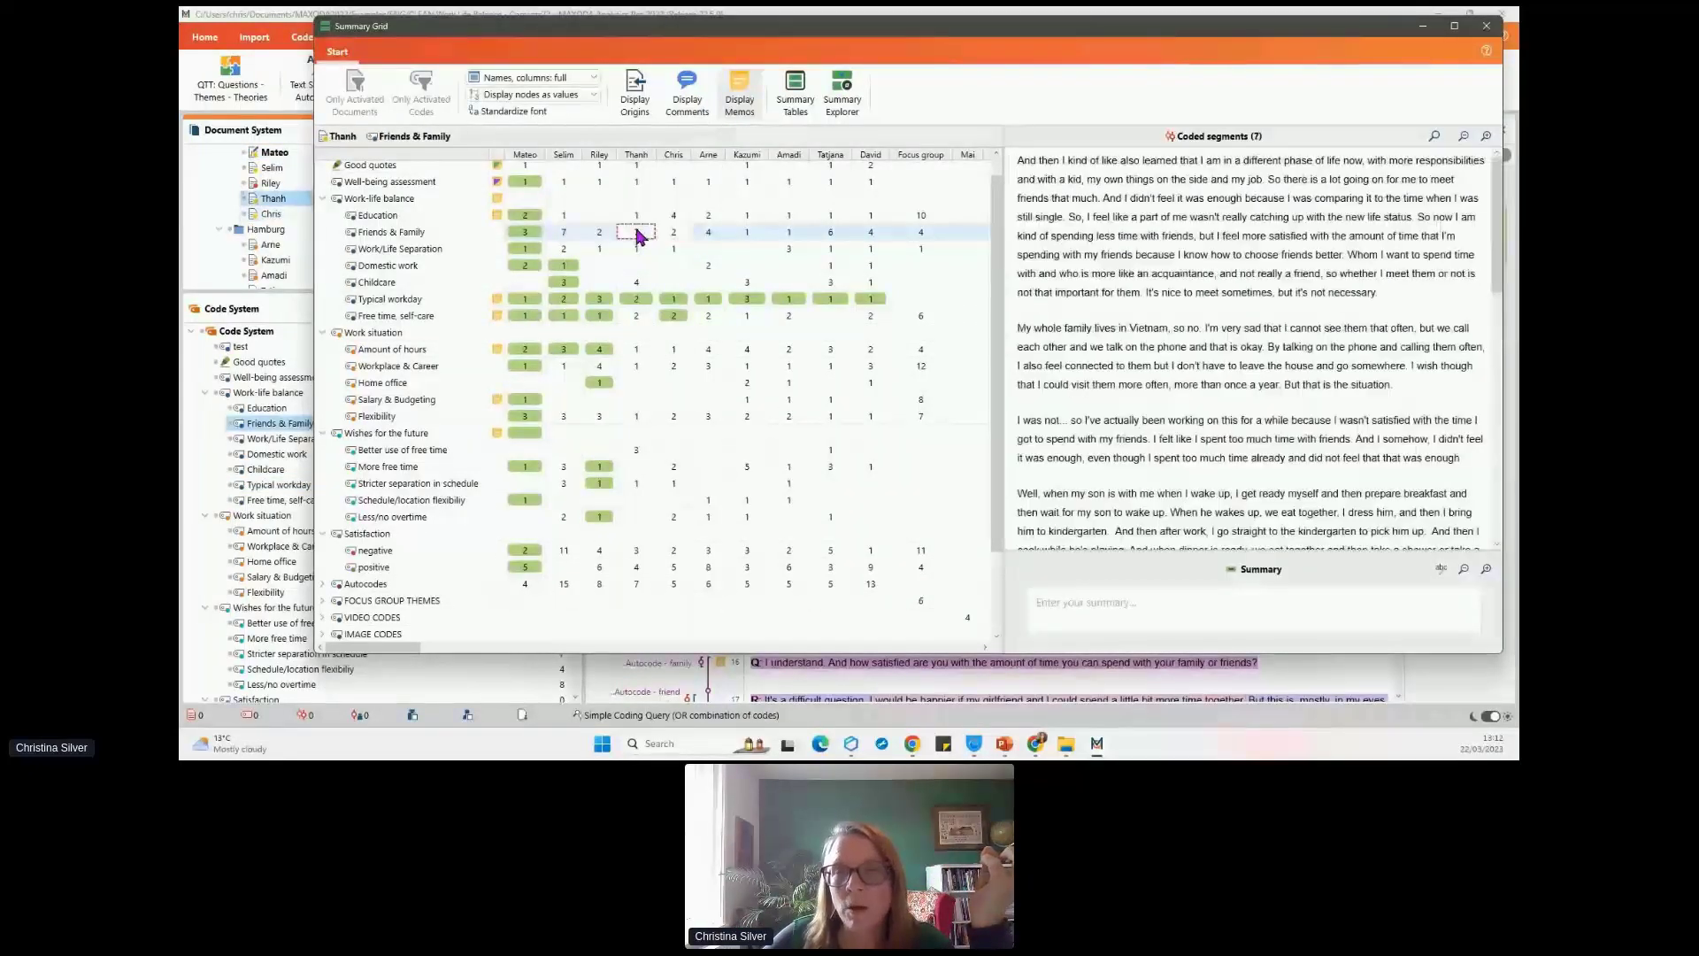
click(599, 232)
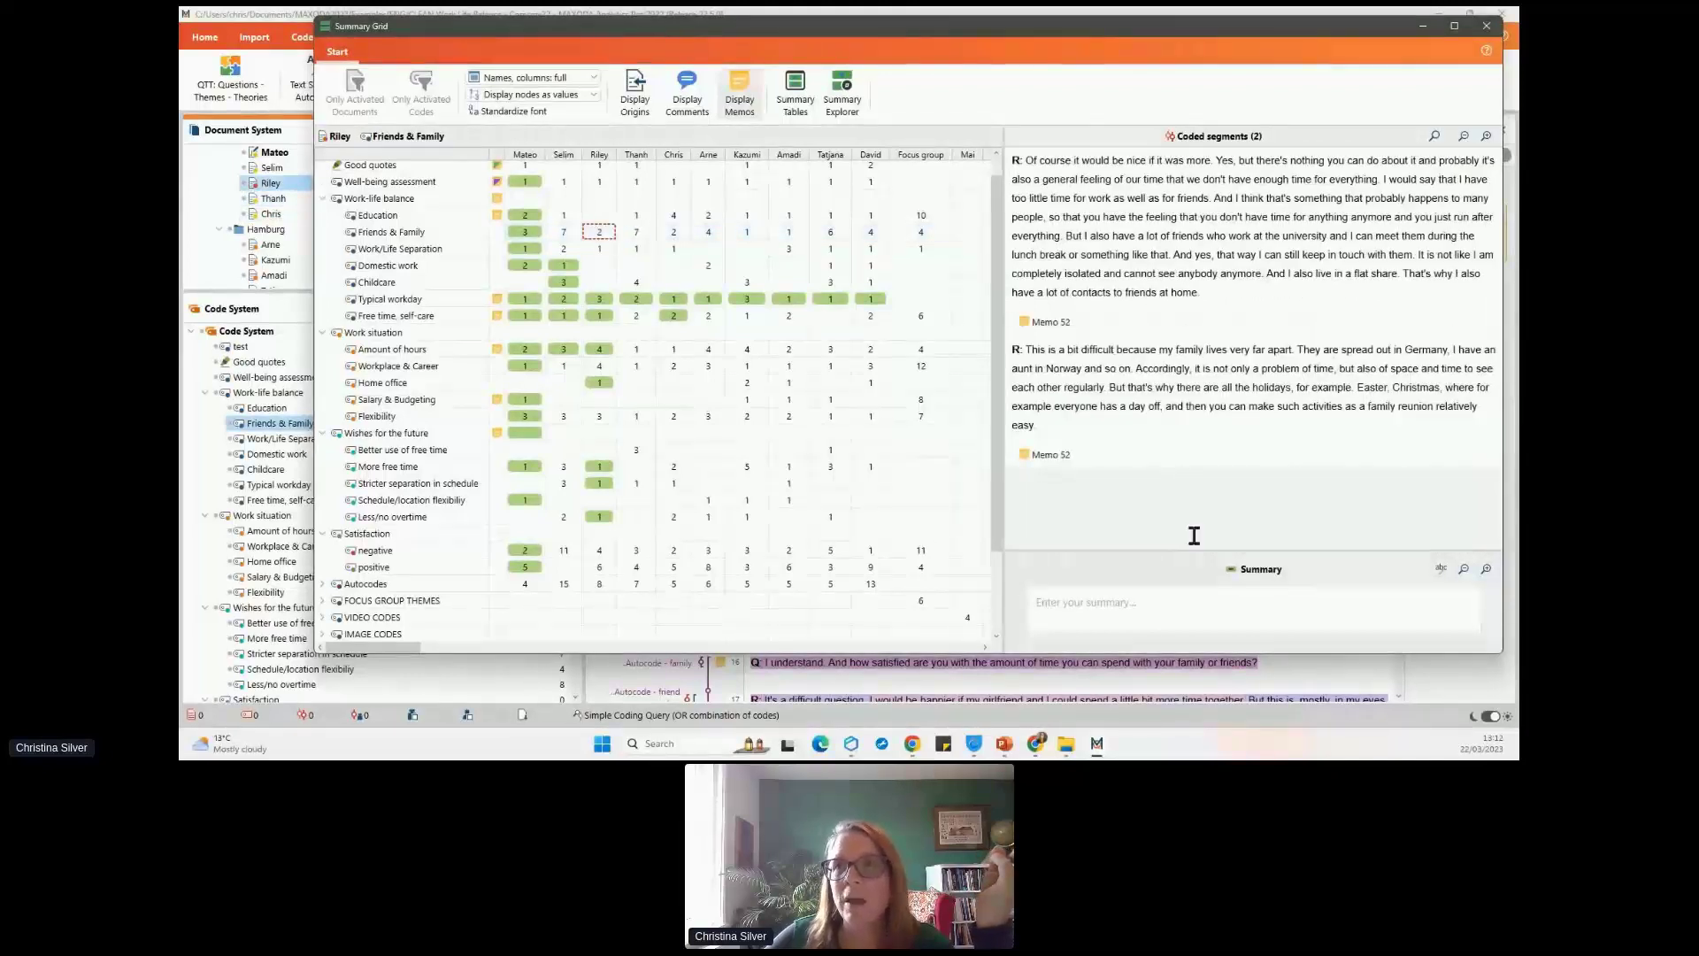
drag(1216, 549, 1217, 504)
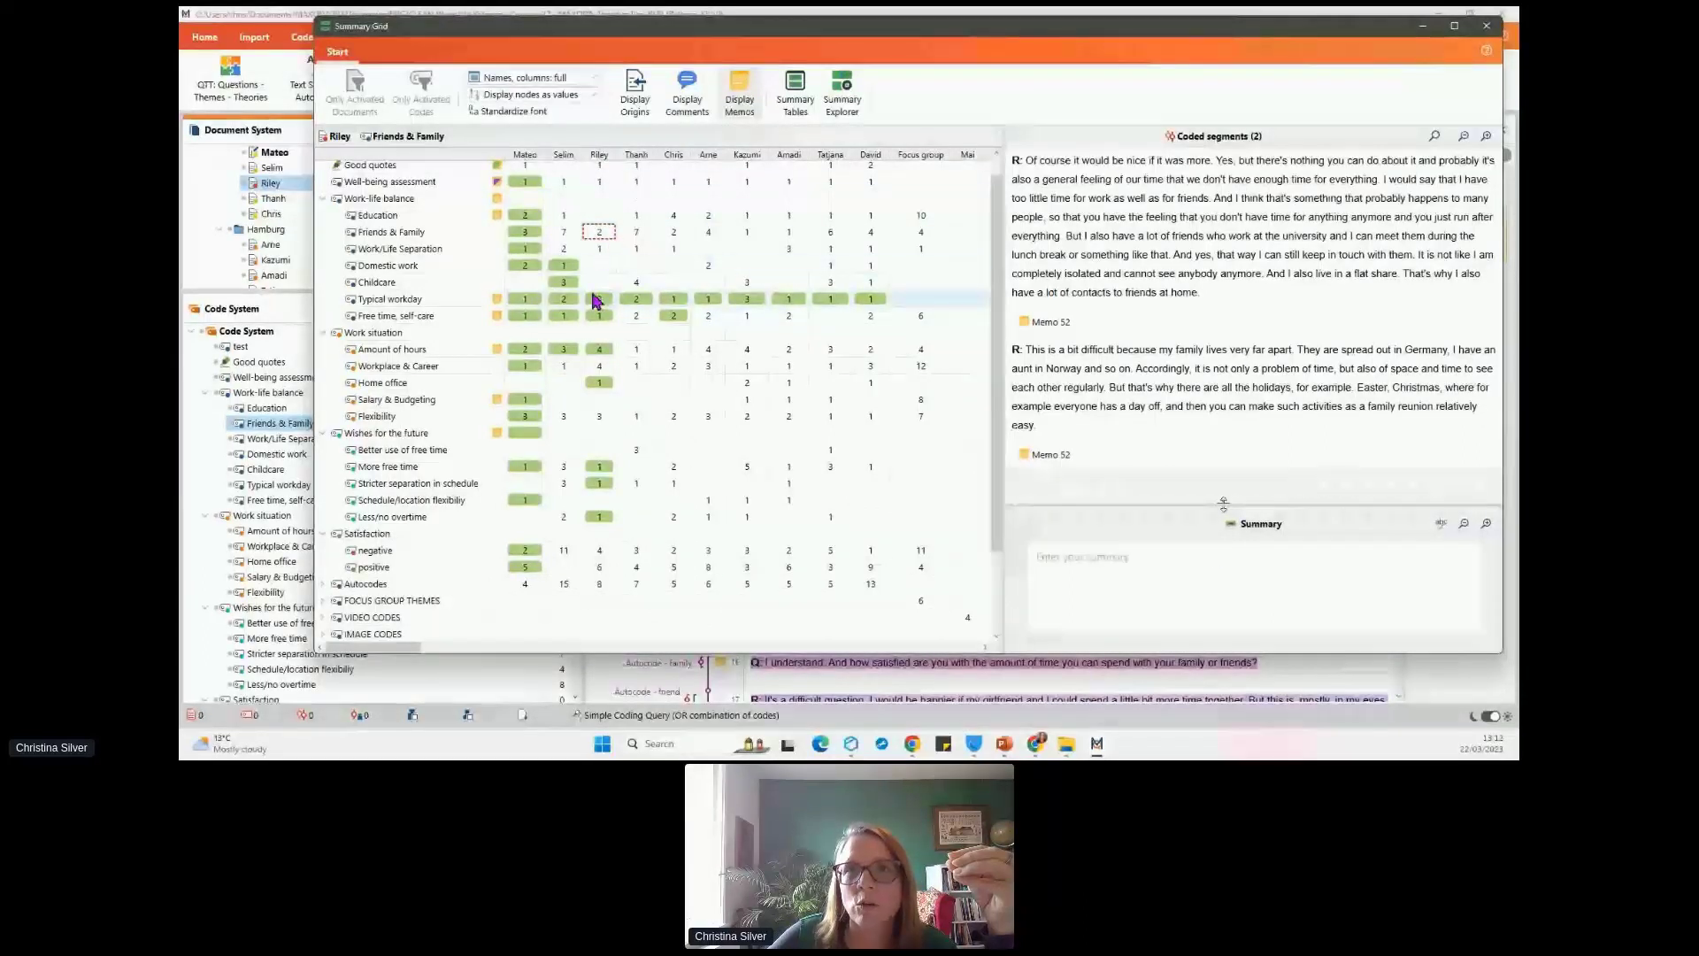
mouse_move(600, 243)
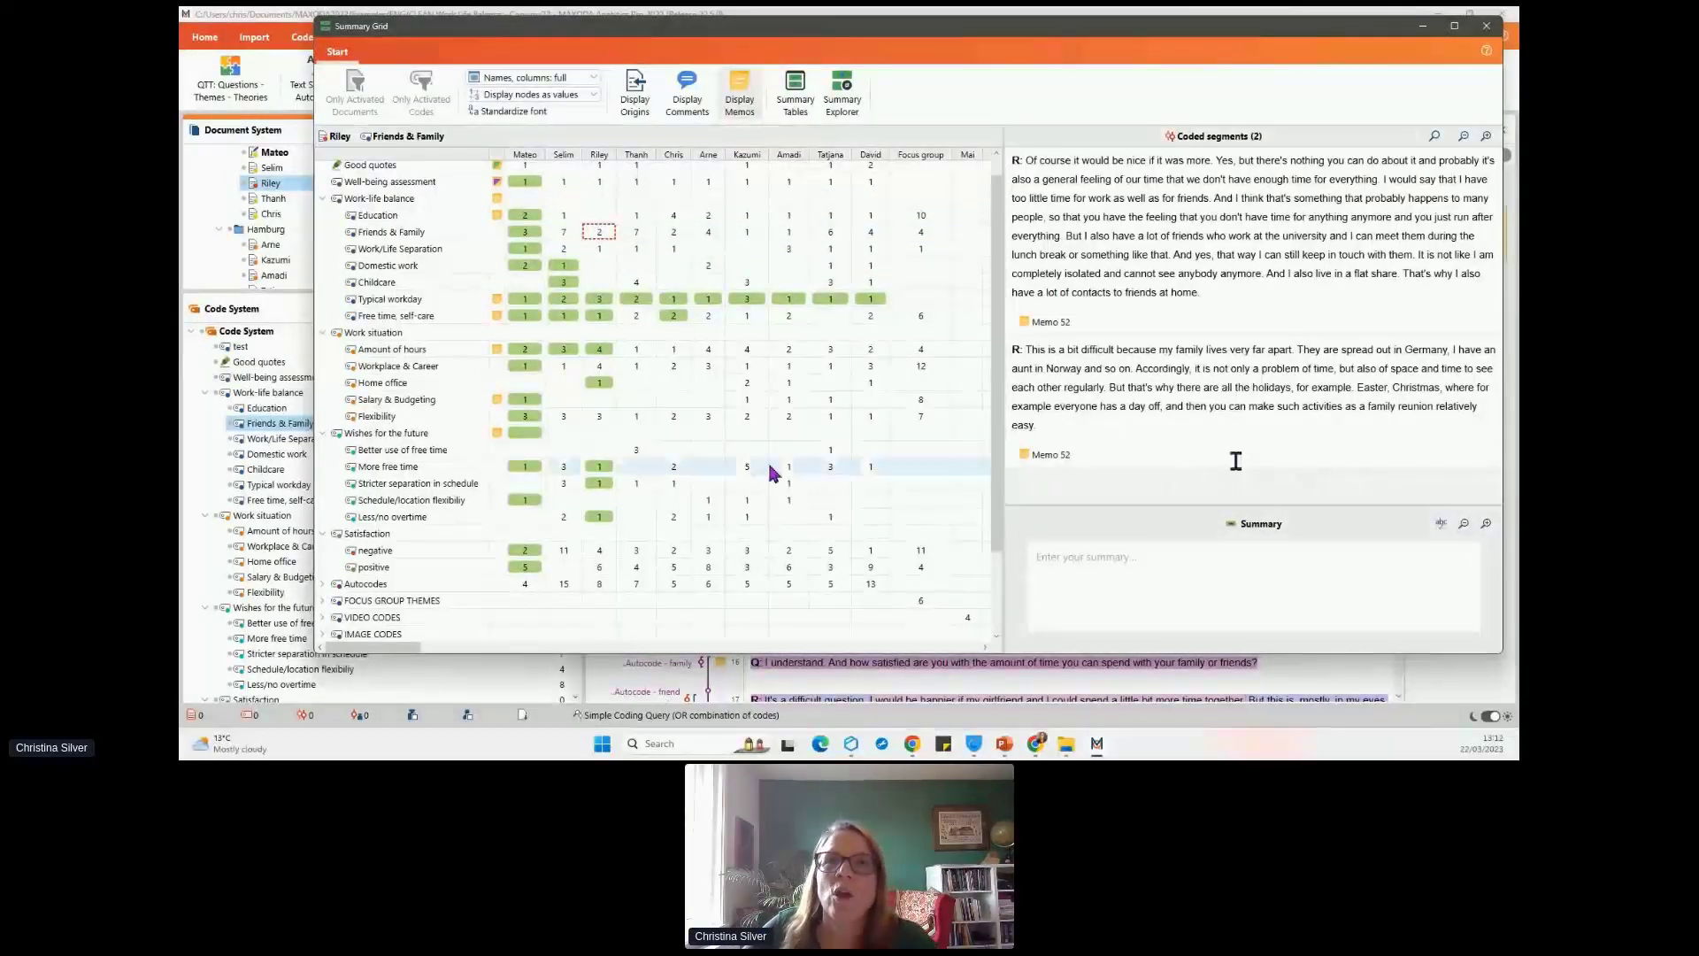
- Widen the grid further, look over its full list of codes and close the Summary Grid
scroll(983, 398, up, 1)
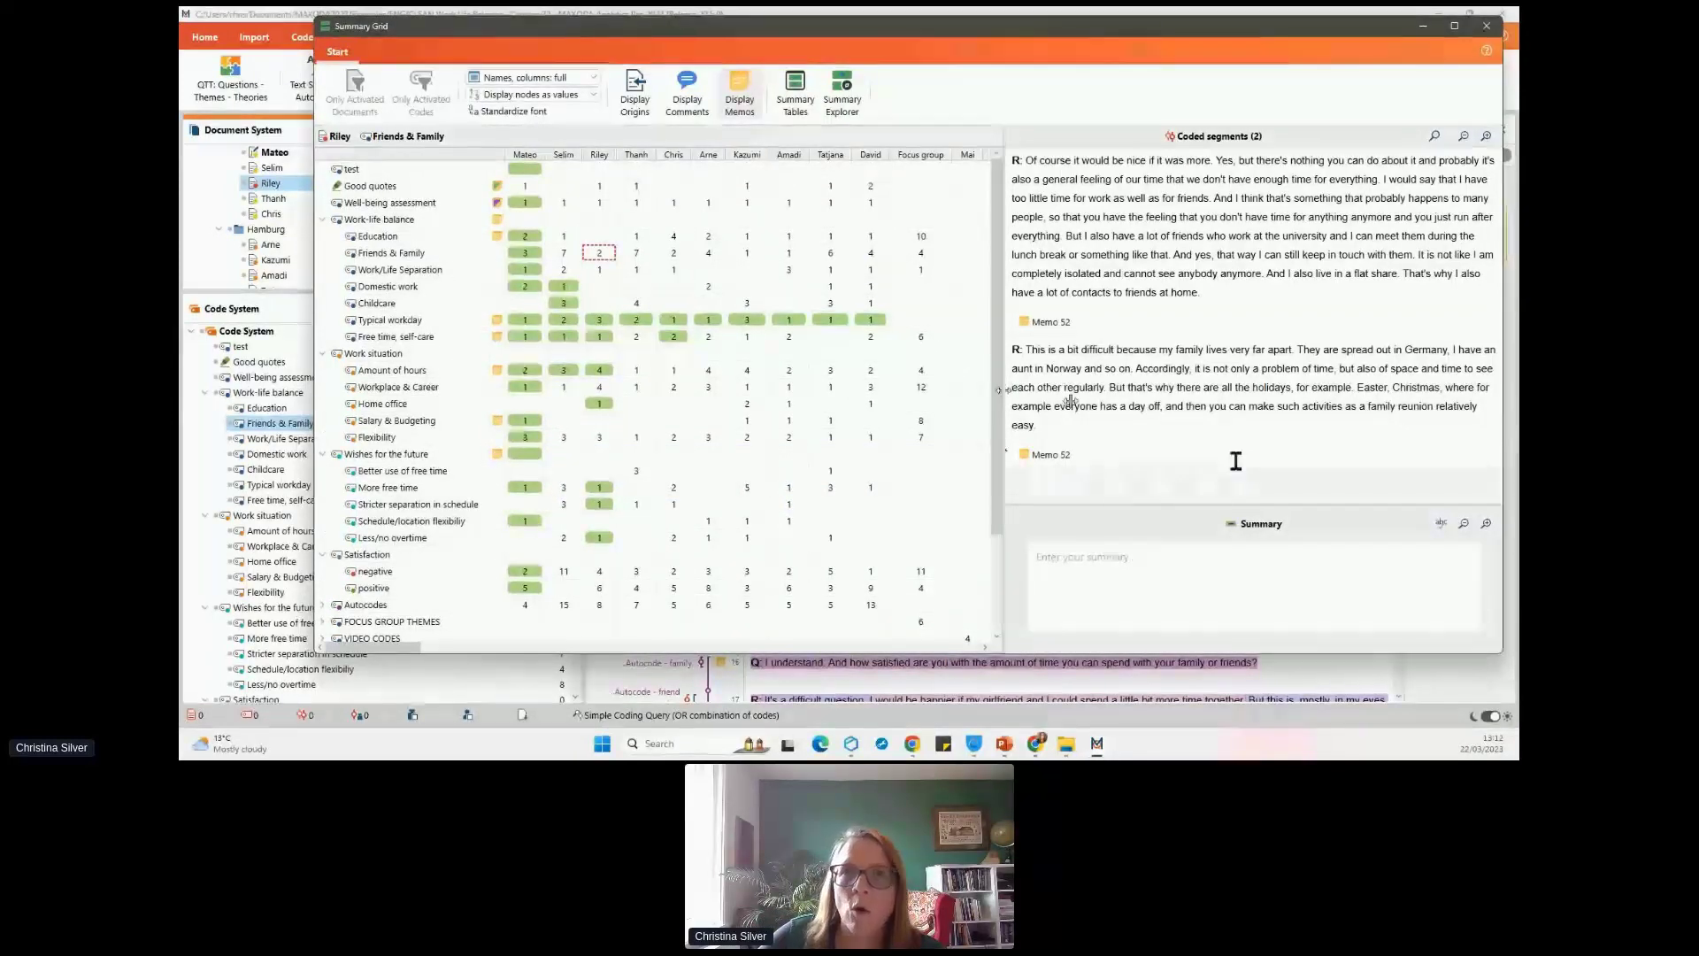
drag(1003, 391, 1155, 416)
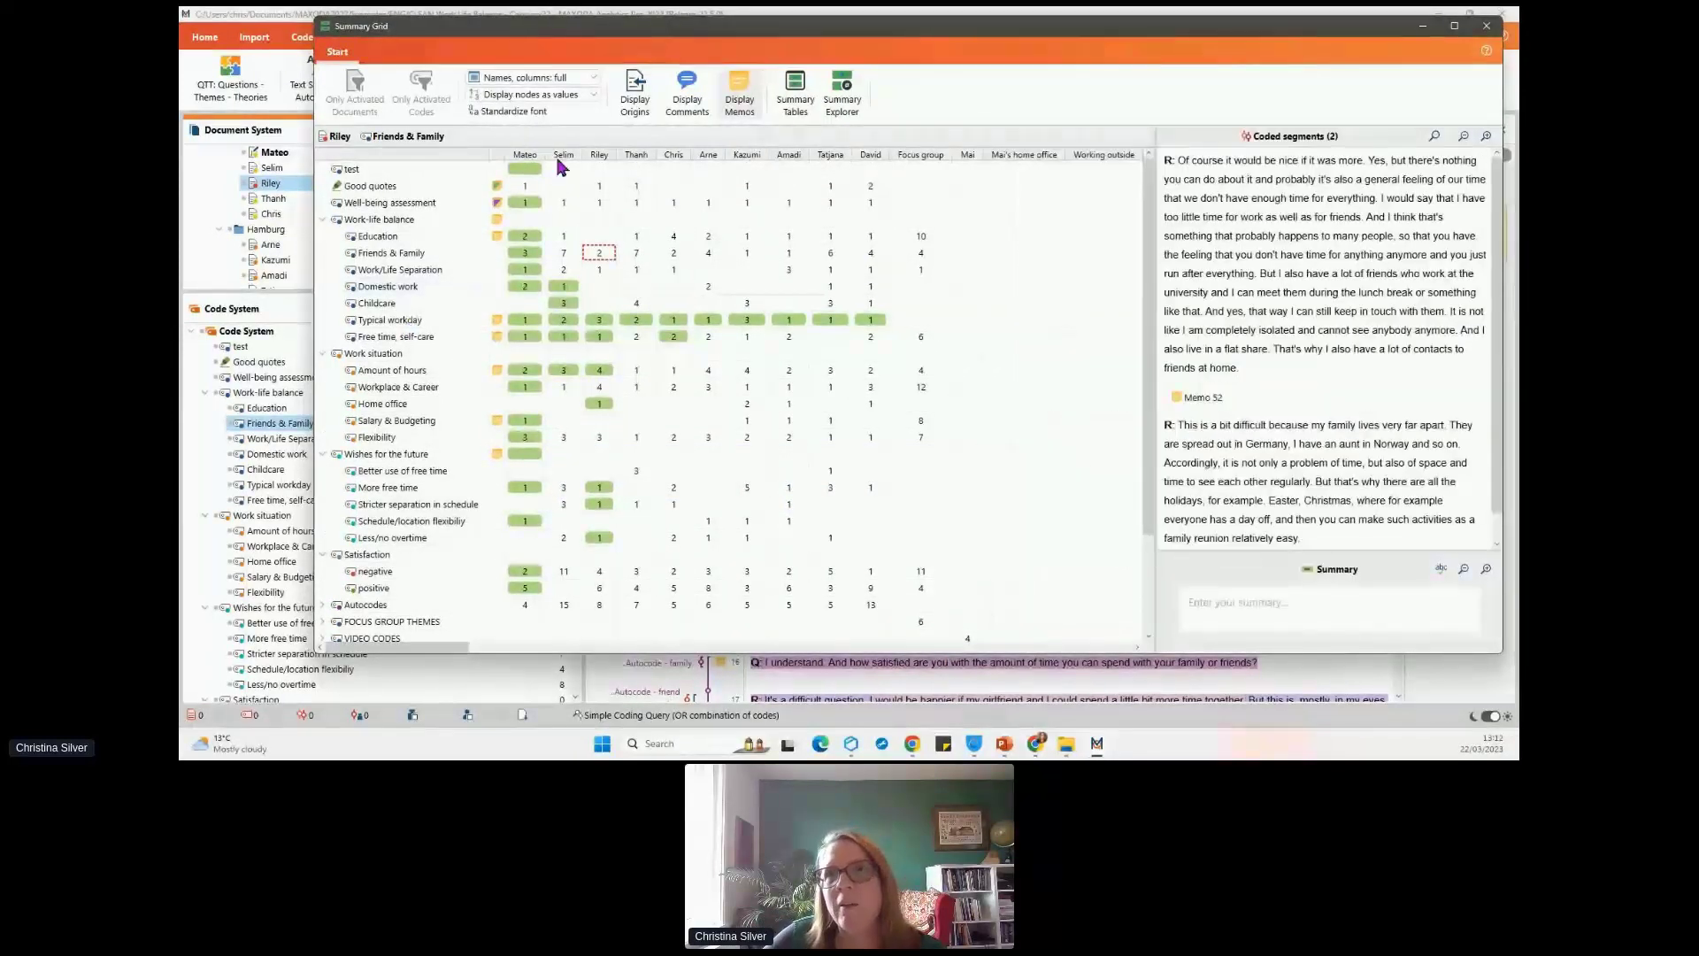
scroll(387, 367, down, 2)
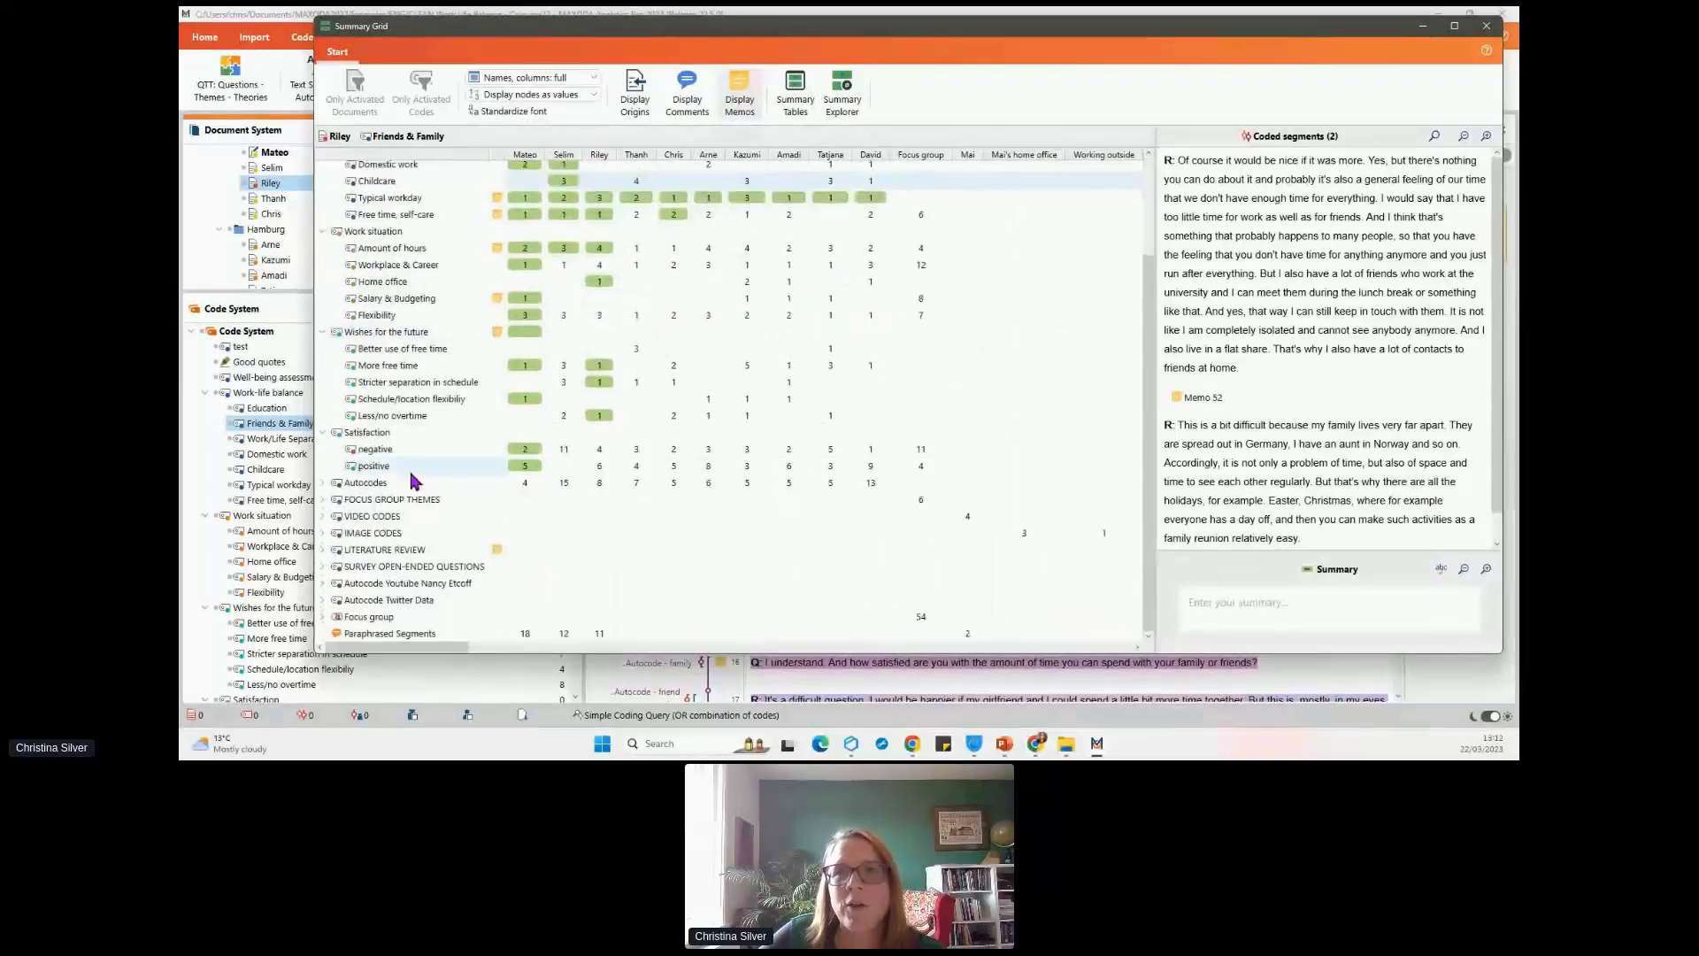
scroll(412, 481, up, 2)
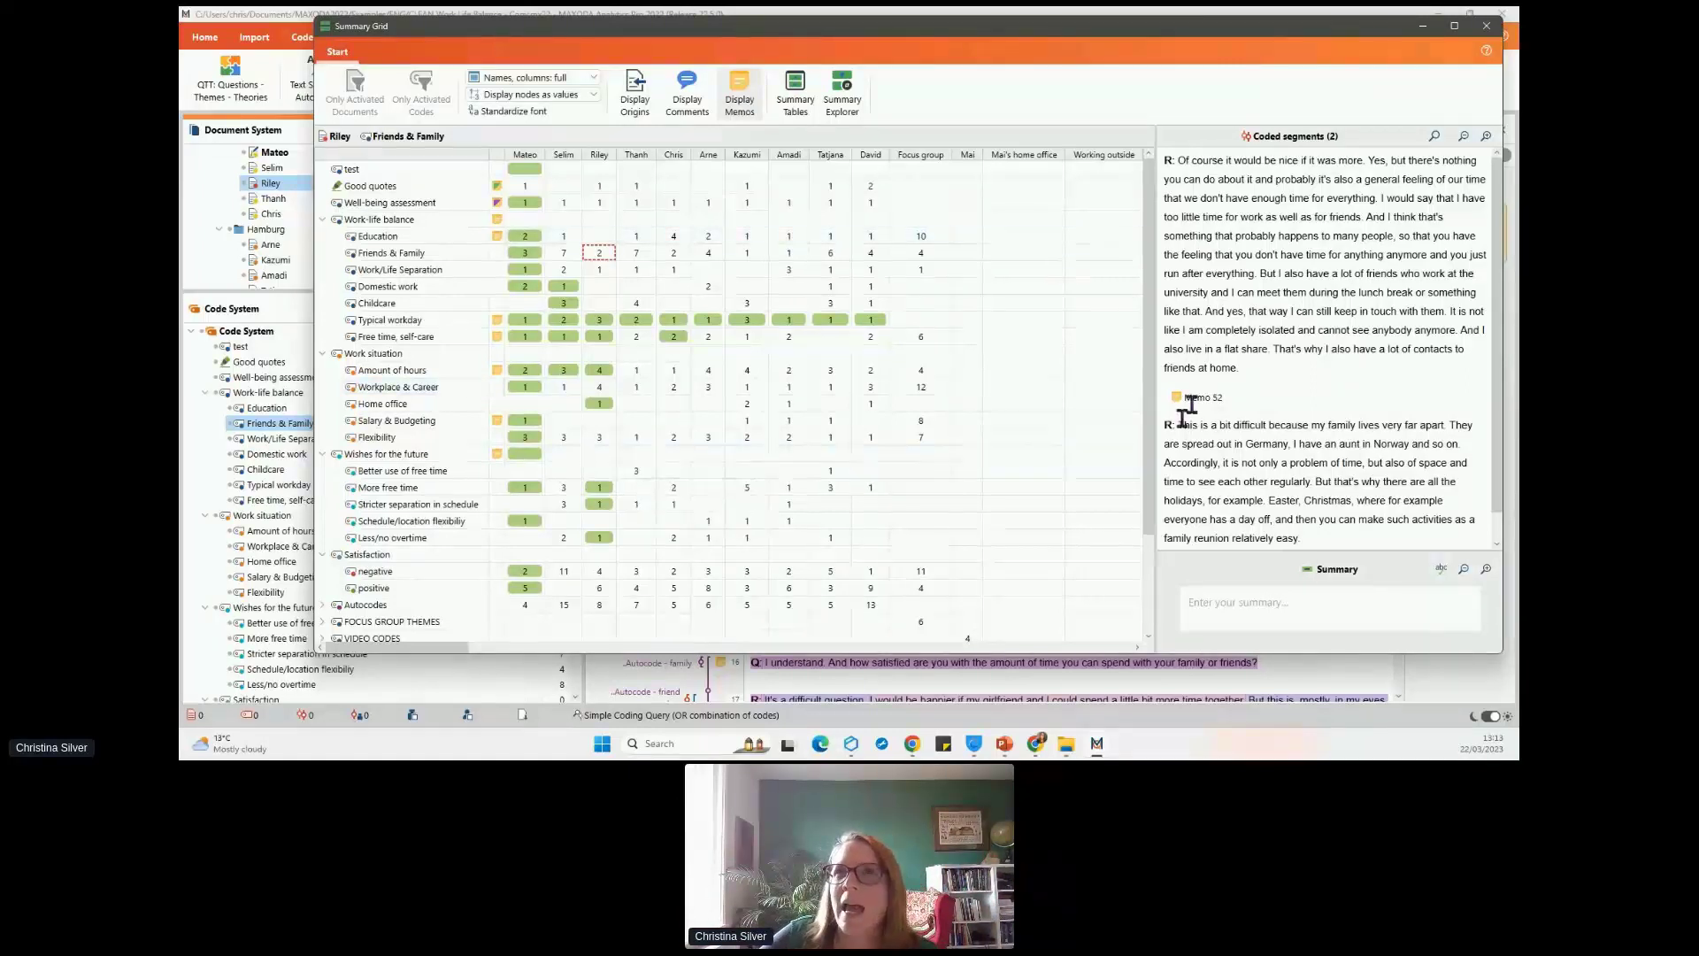
click(1494, 115)
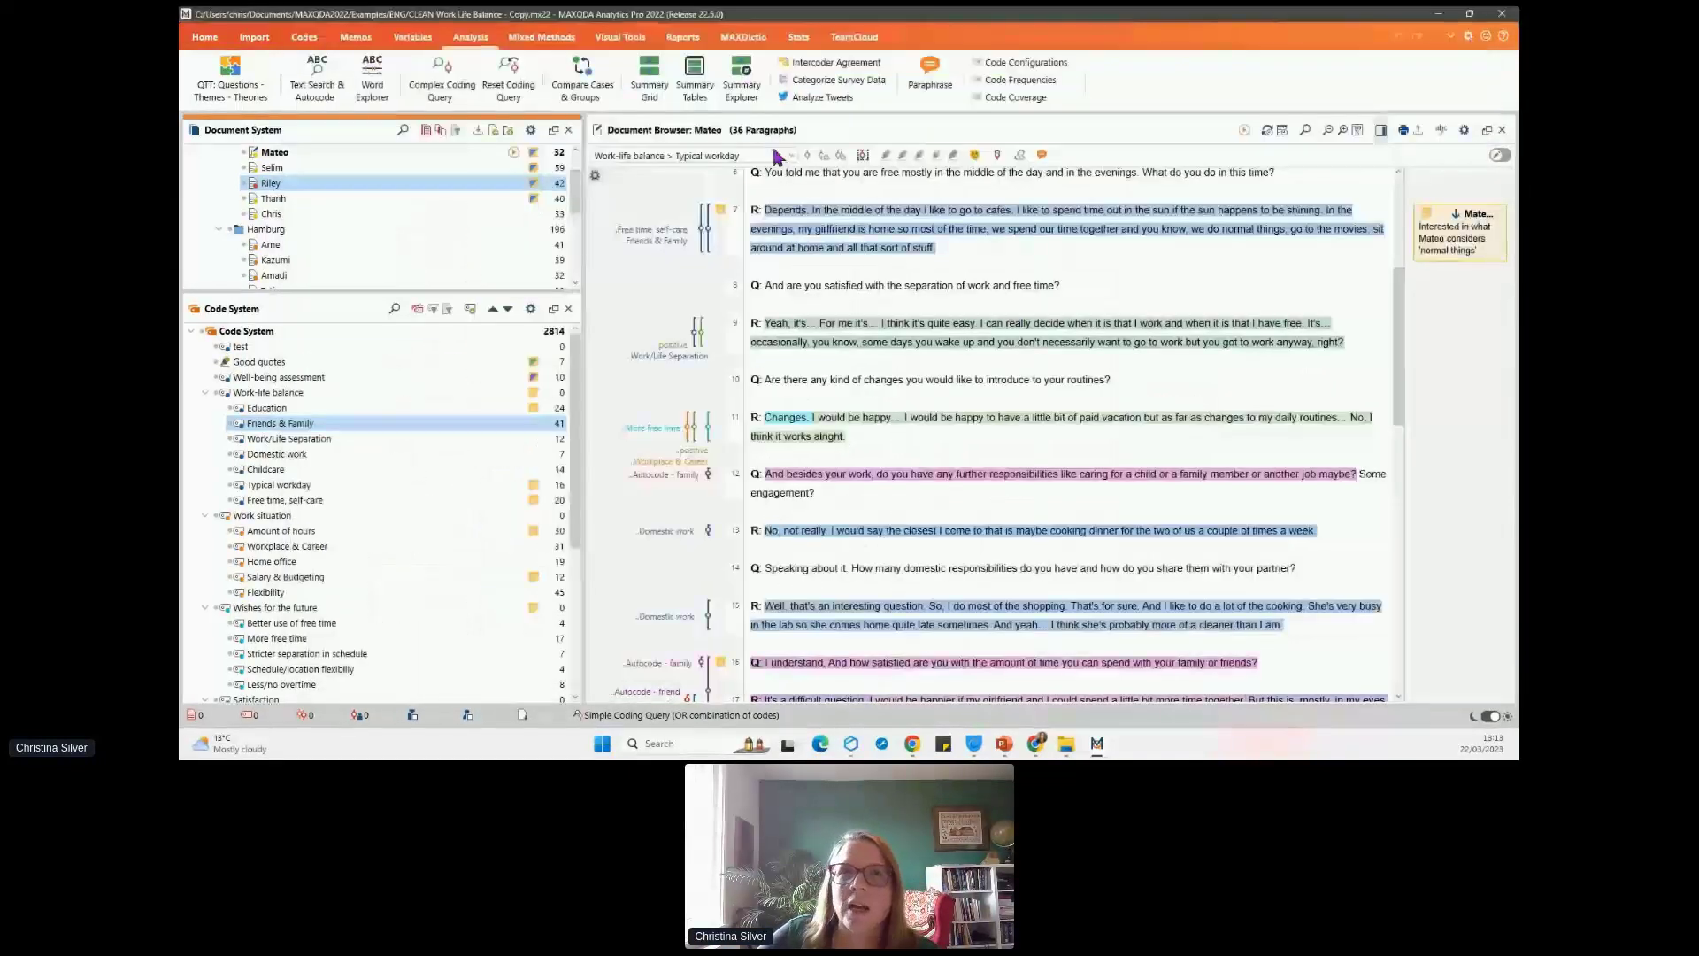
- Try activating the Work-life balance code including its subcodes, and reset the code activation
click(295, 392)
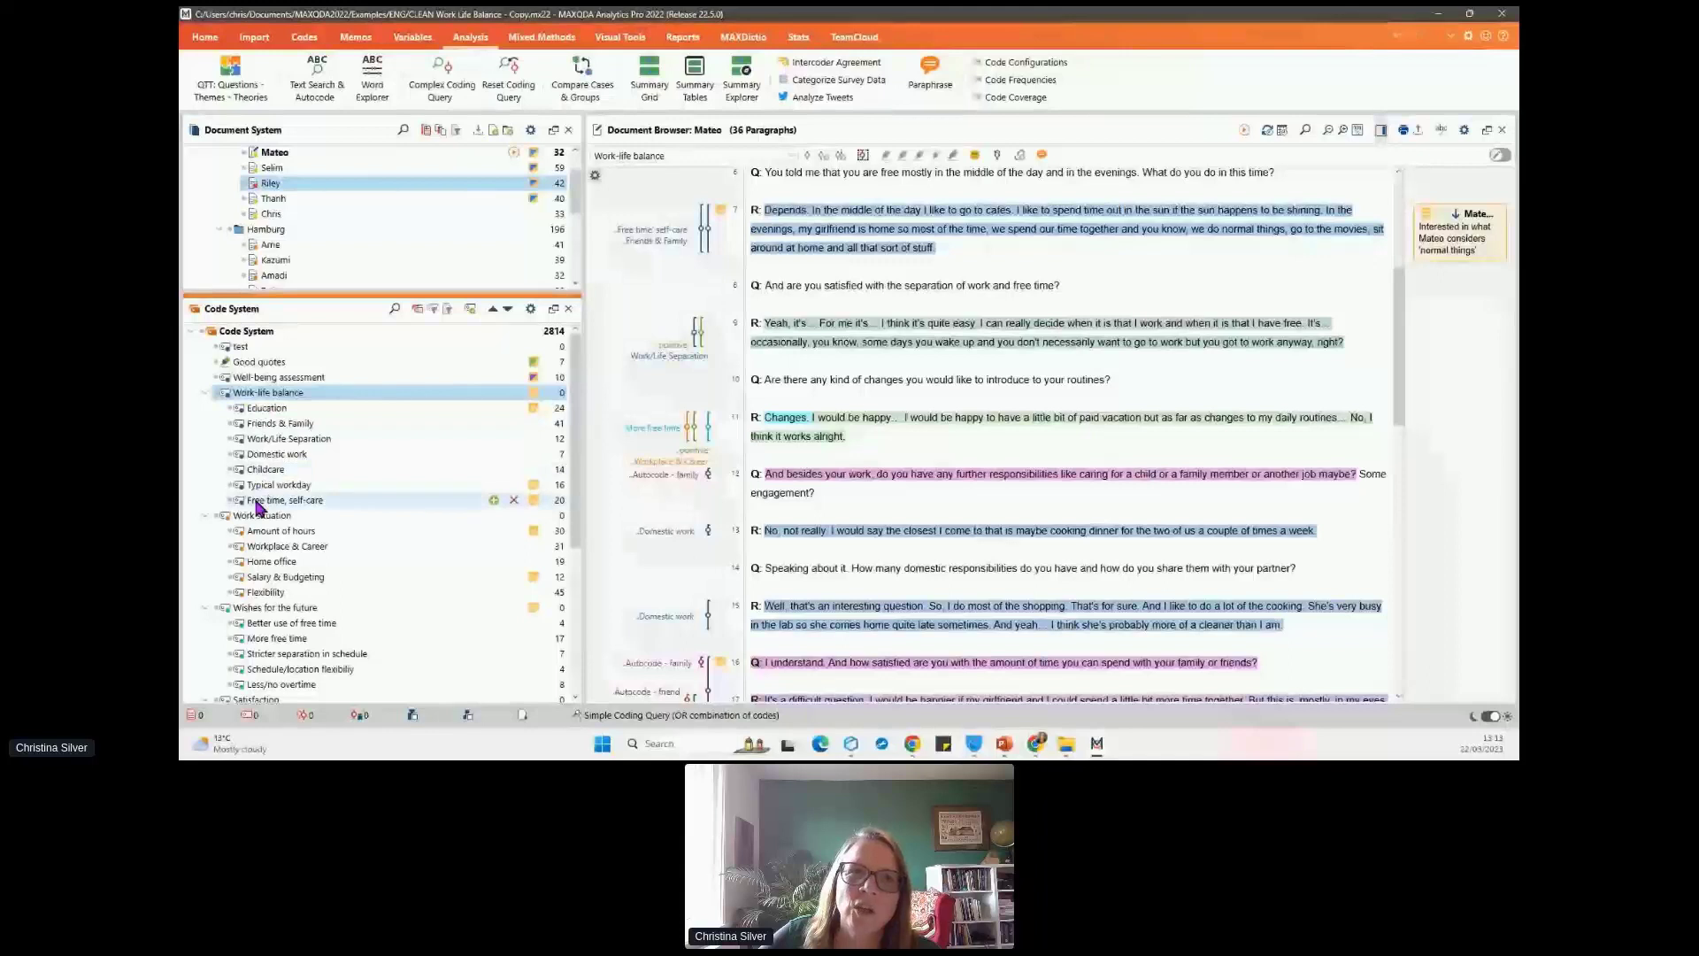
click(217, 394)
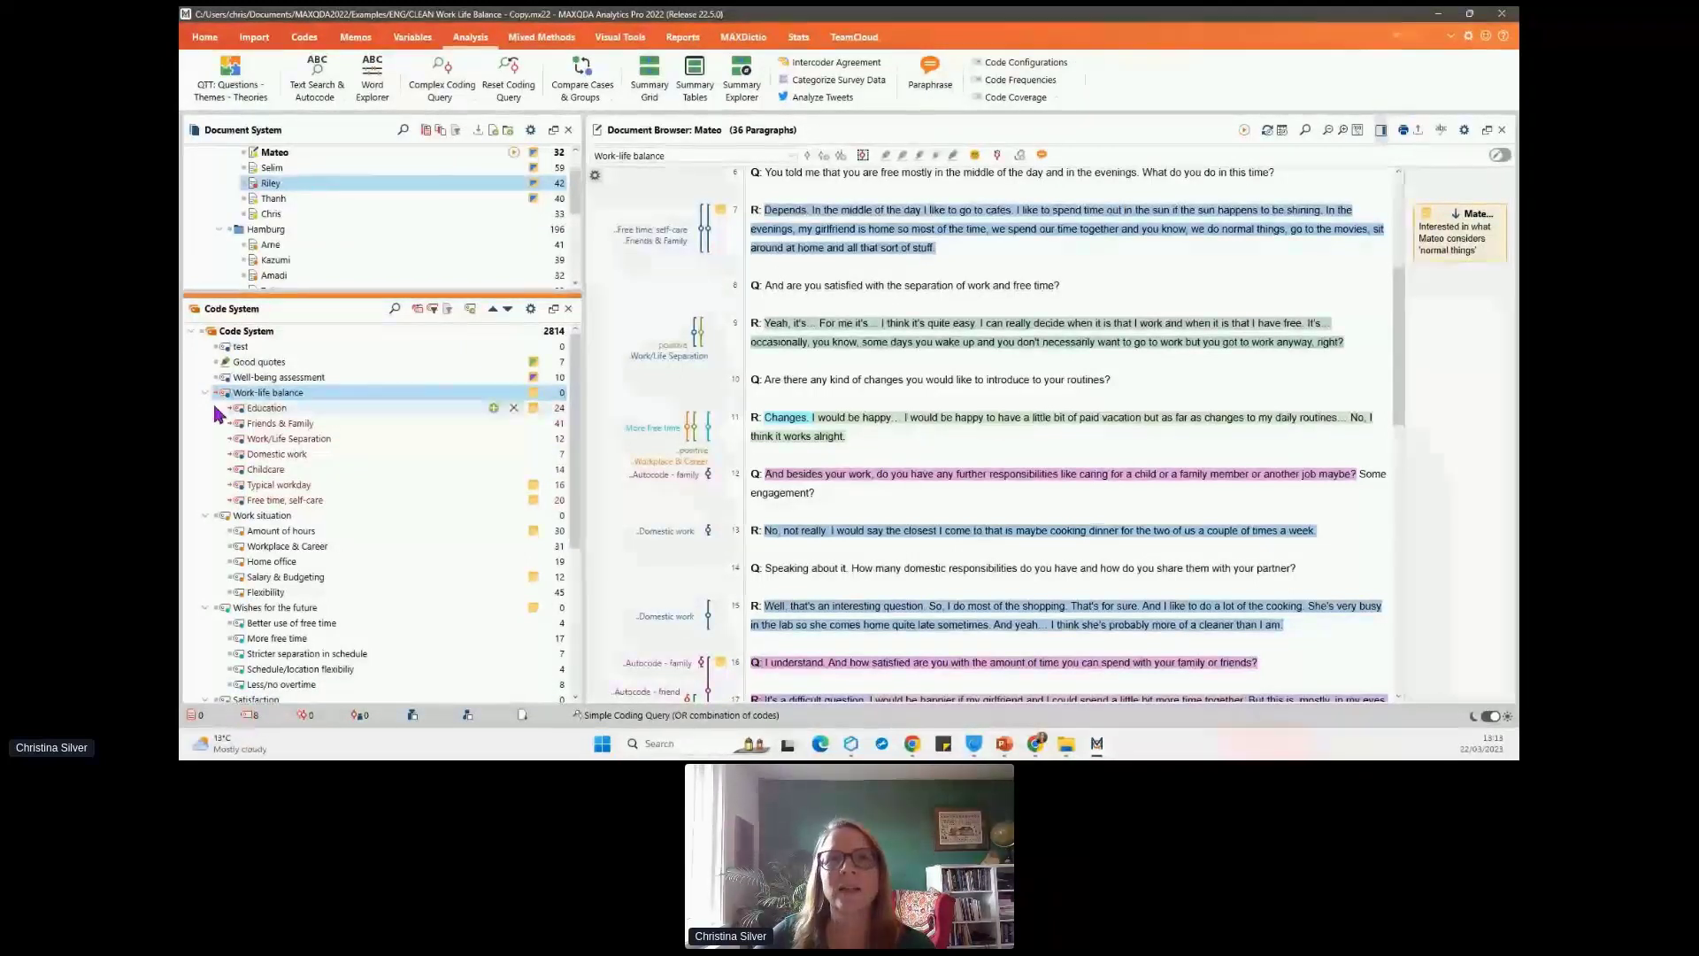
click(250, 716)
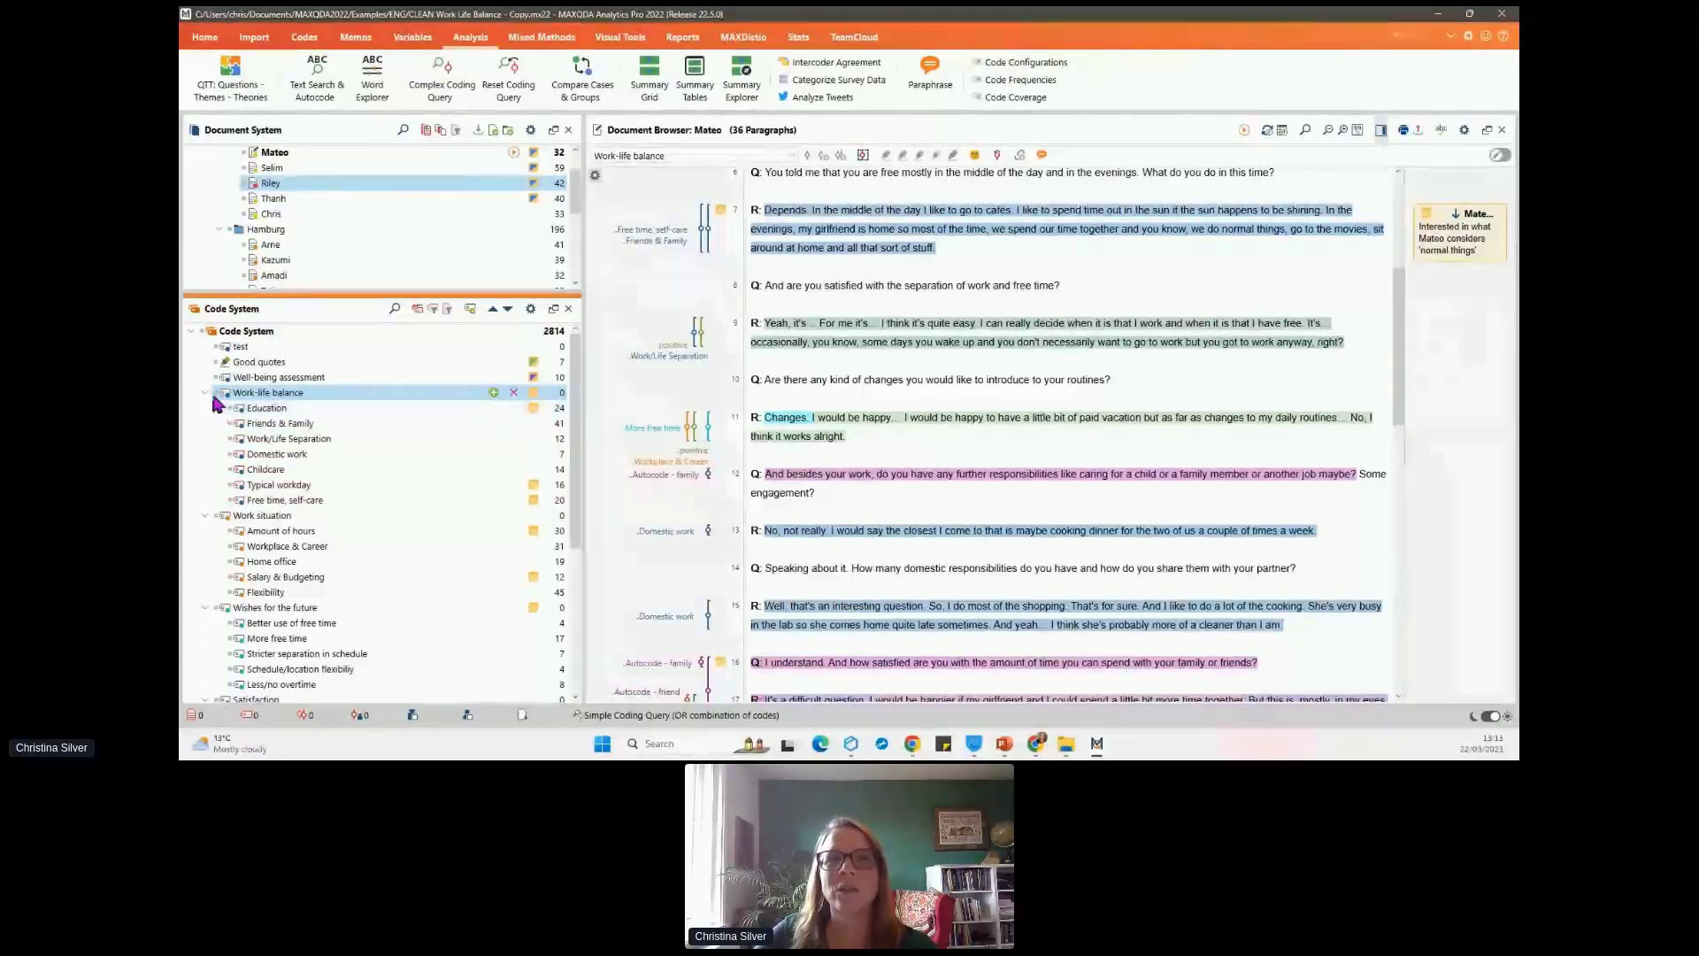
click(217, 403)
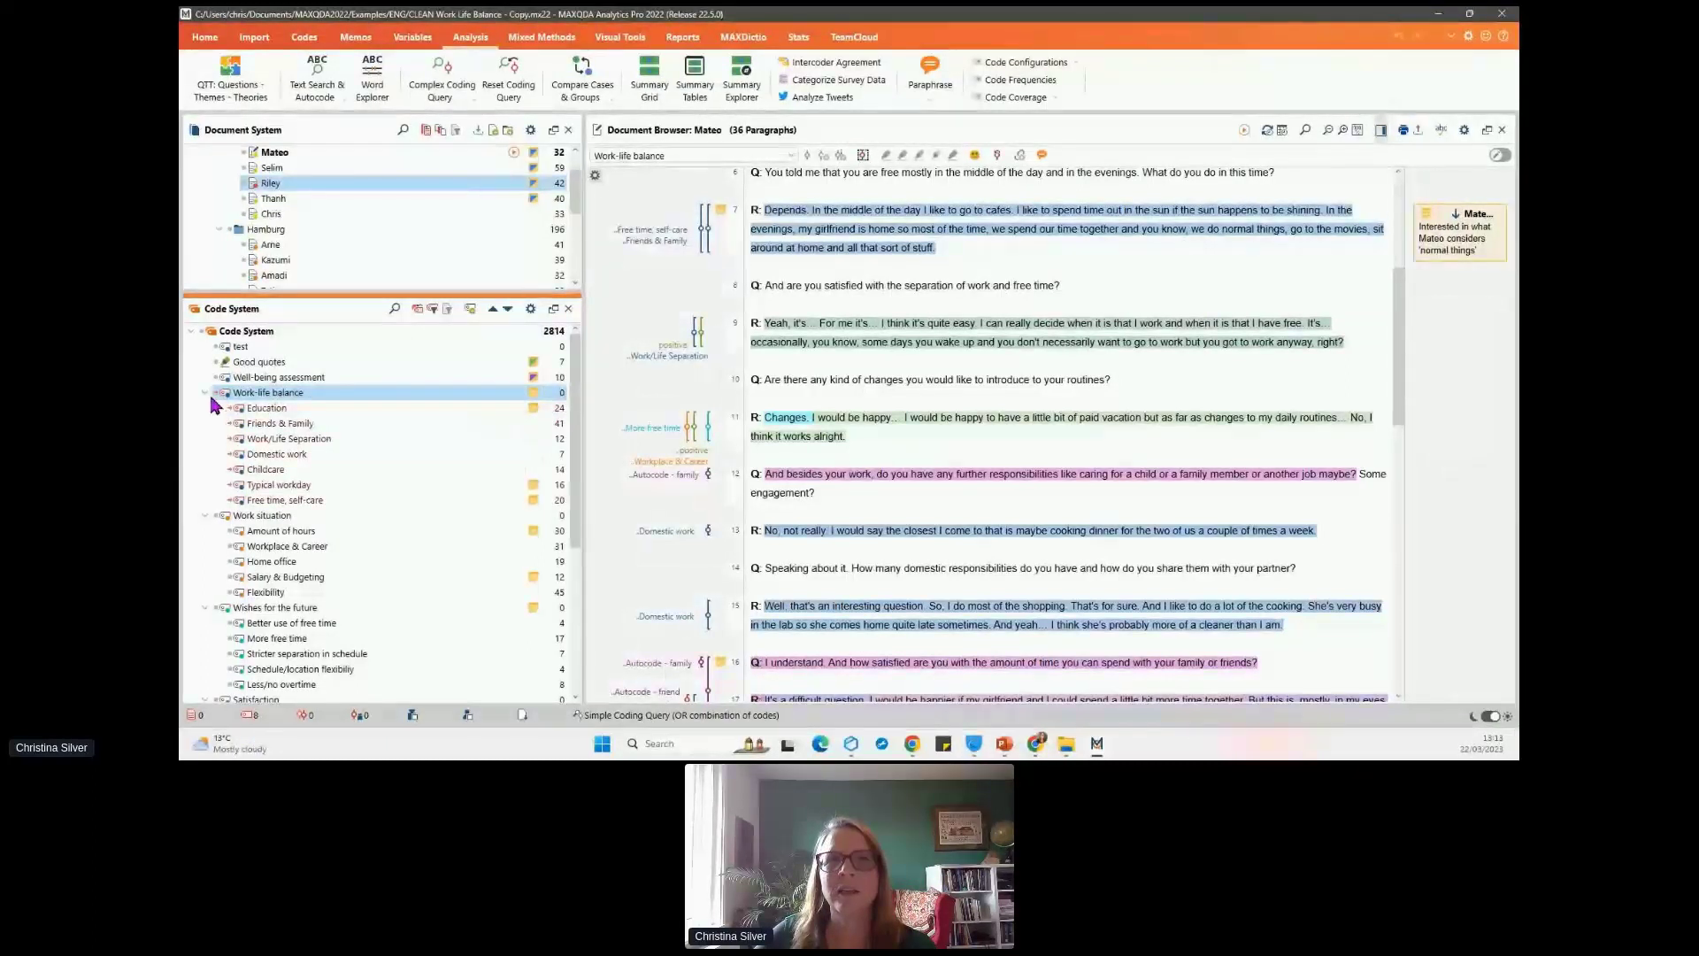
right_click(241, 400)
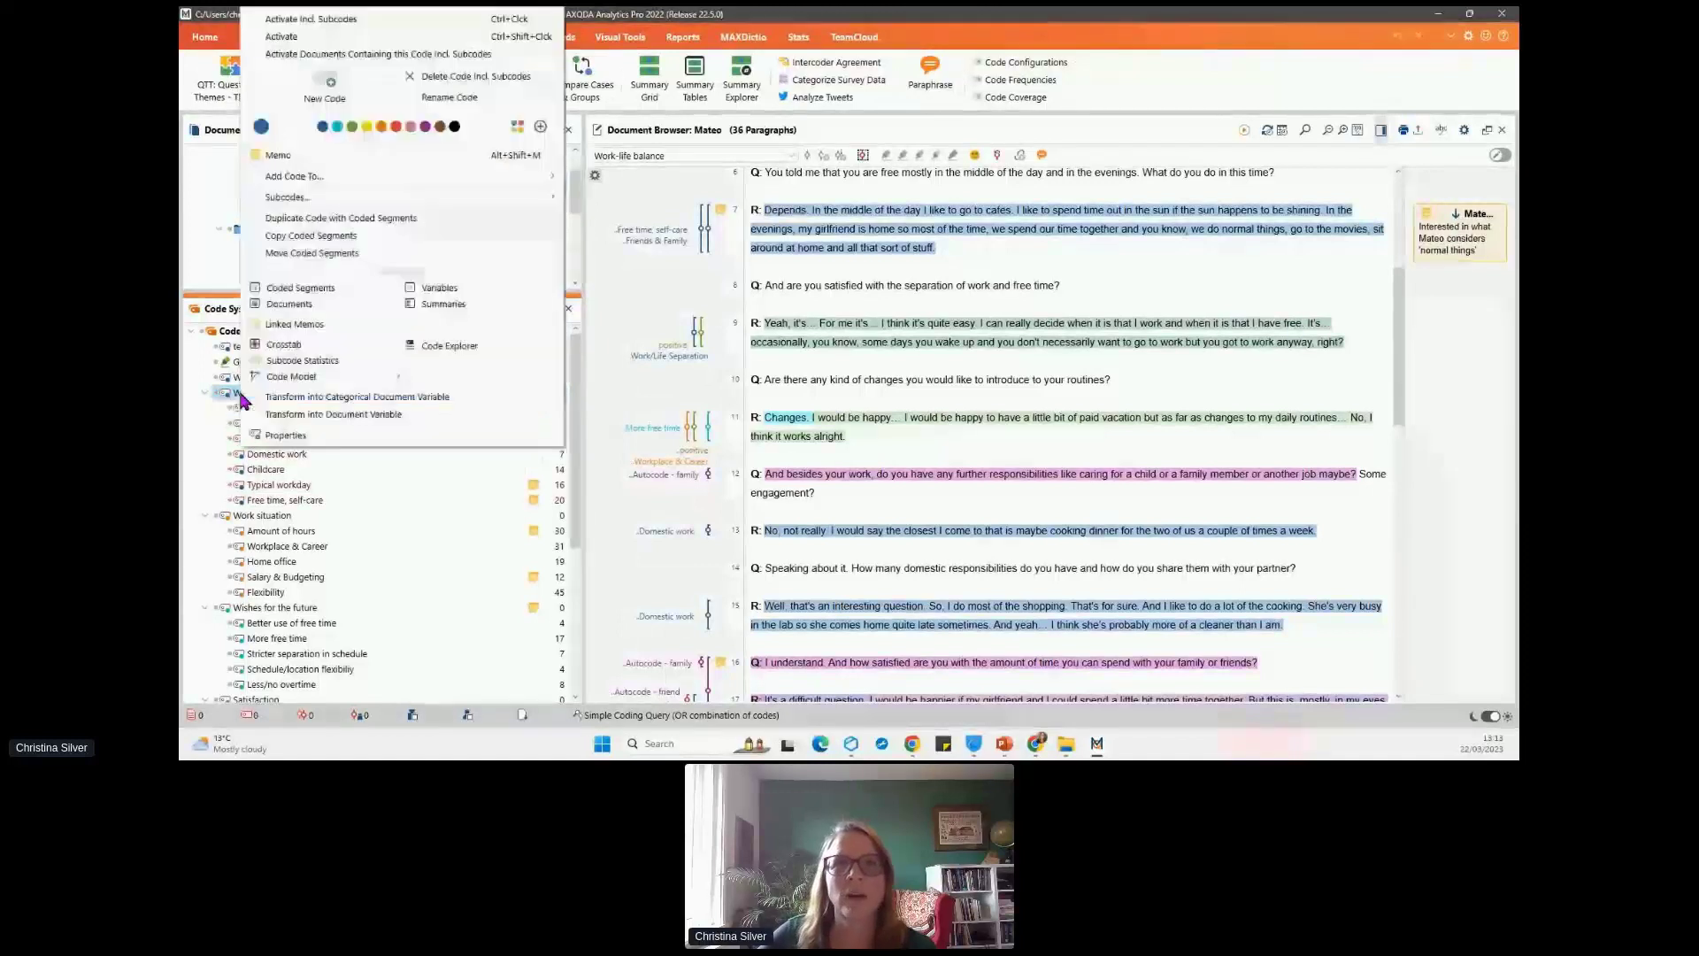
mouse_move(292, 376)
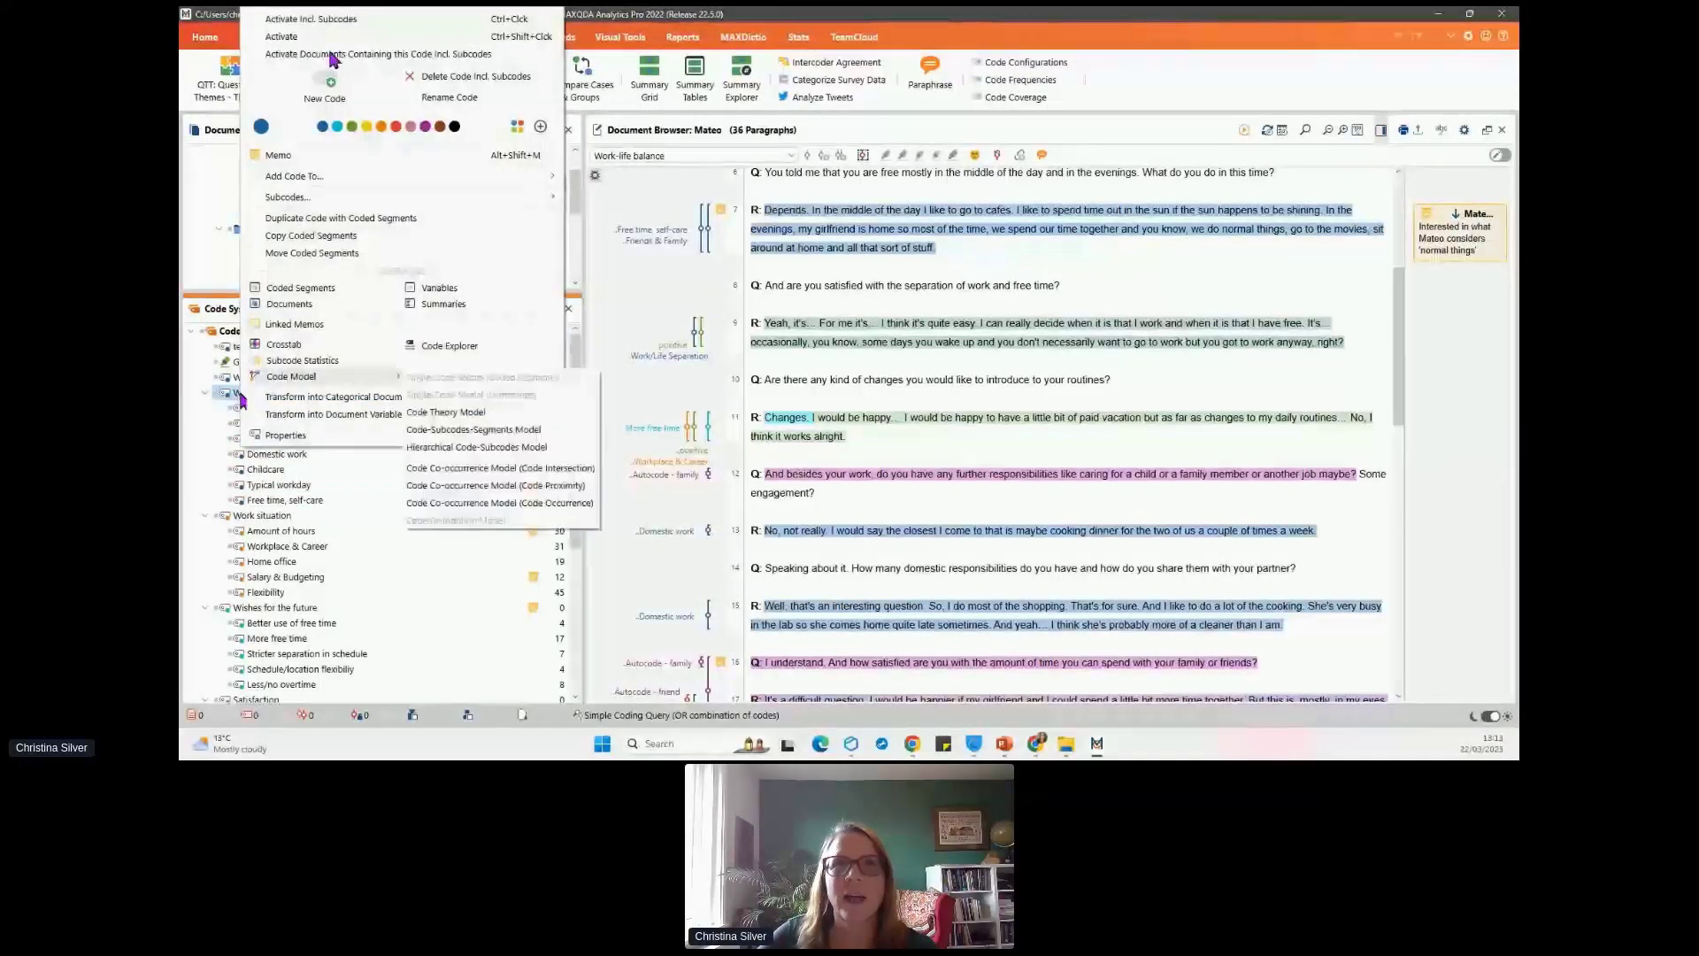
click(314, 37)
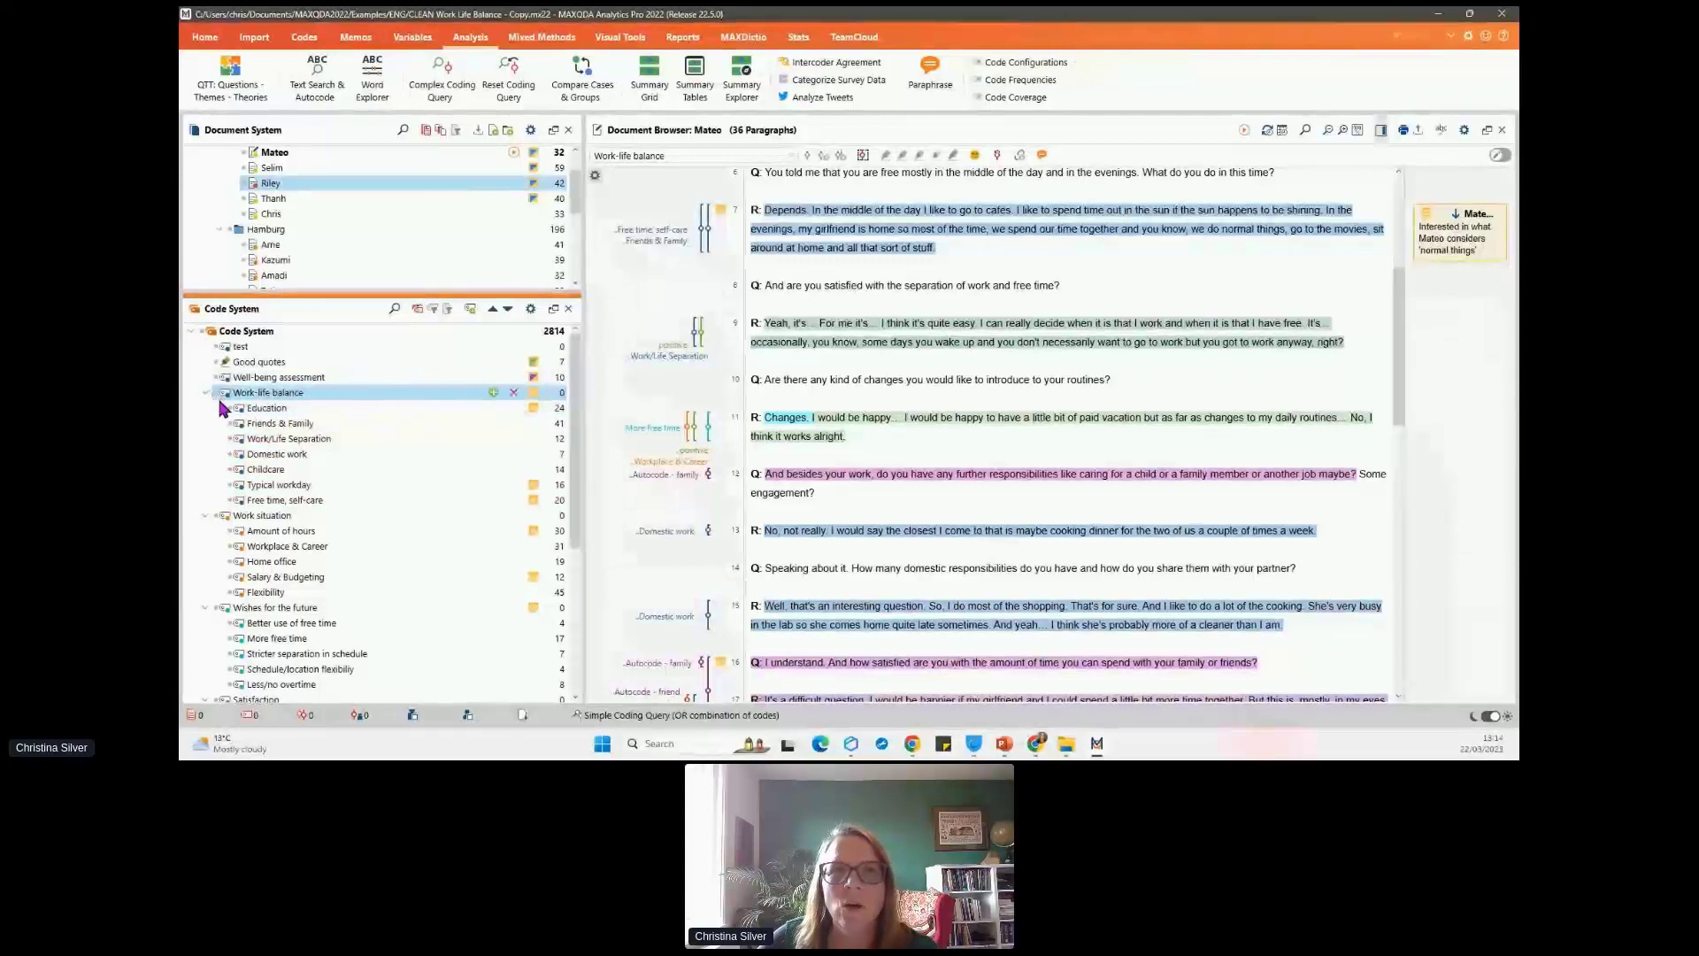
- Activate the seven subcodes of Work-life balance individually, plus Amount of hours and Salary & Budgeting under Work situation
click(229, 408)
click(230, 424)
click(230, 439)
click(230, 454)
click(230, 470)
click(230, 485)
click(230, 500)
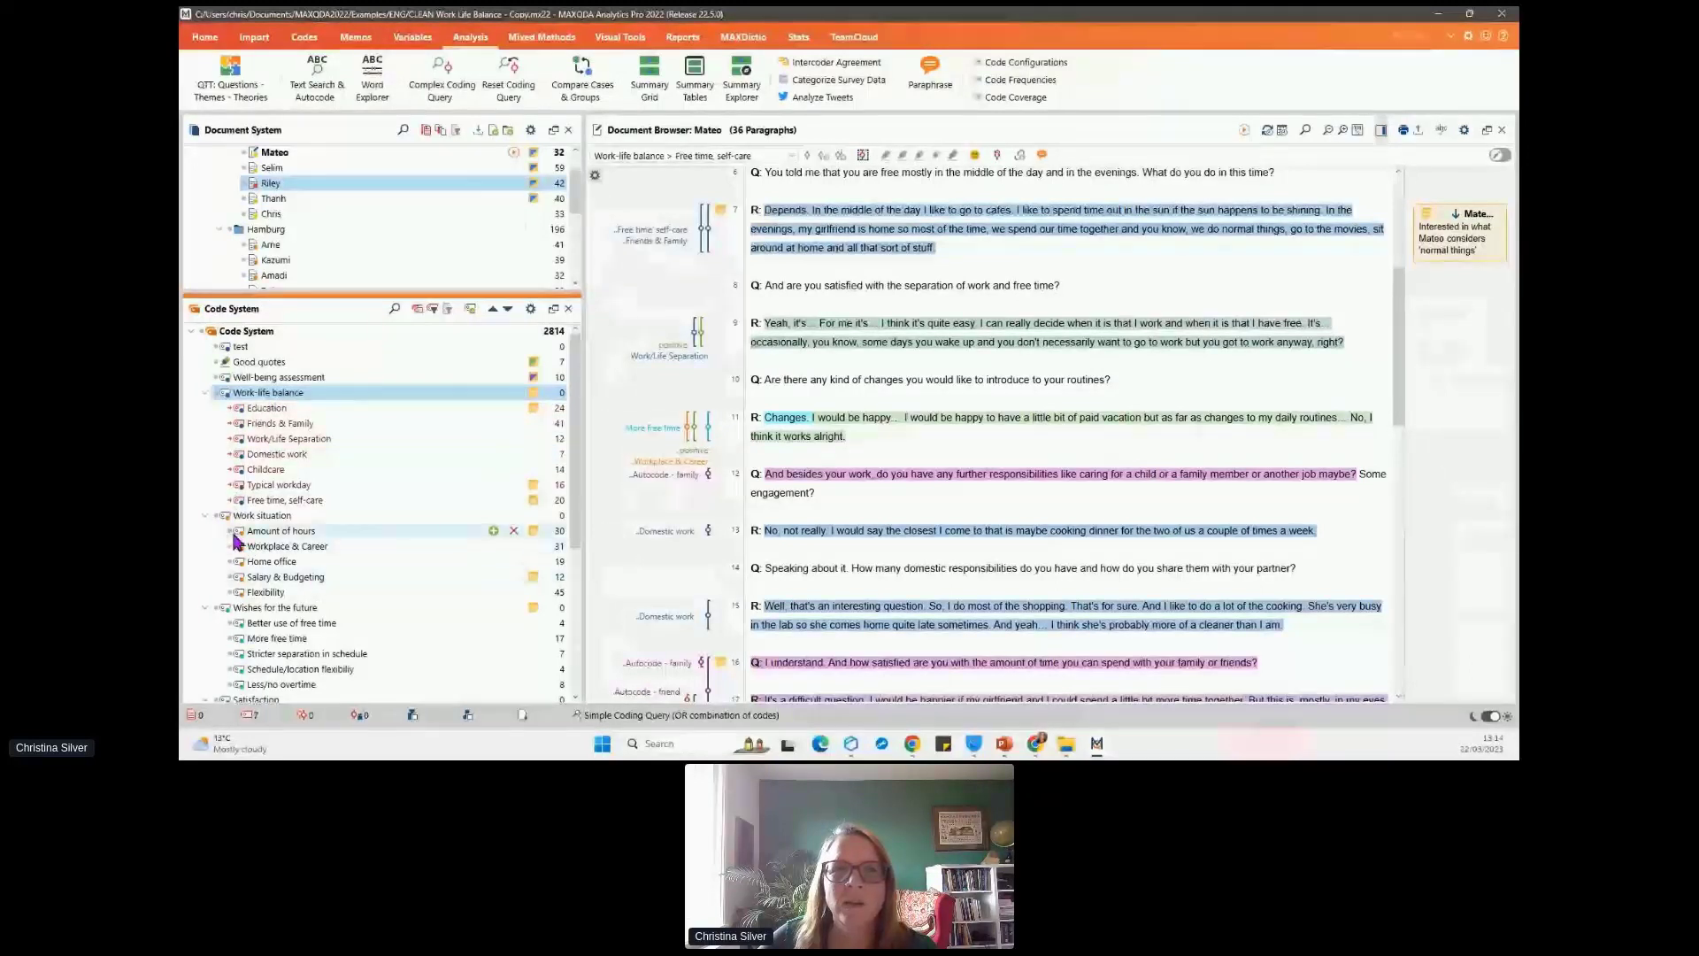
click(234, 533)
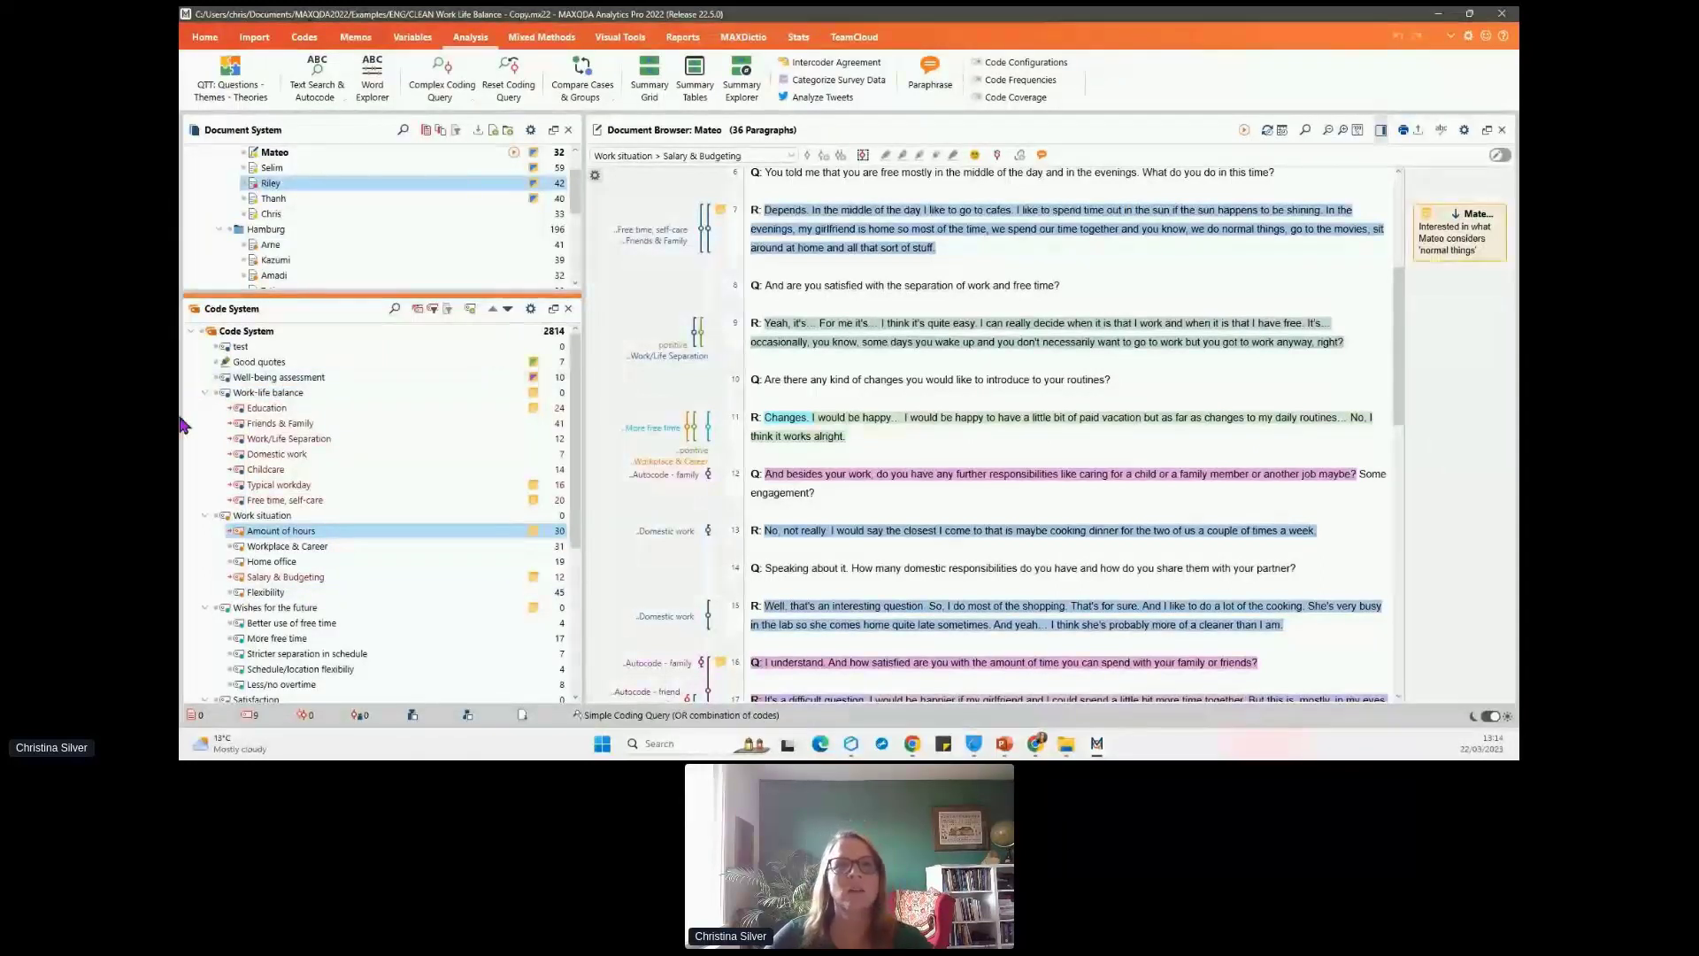
- Enlarge the document list and activate all documents in the Berlin interview group
scroll(401, 248, up, 2)
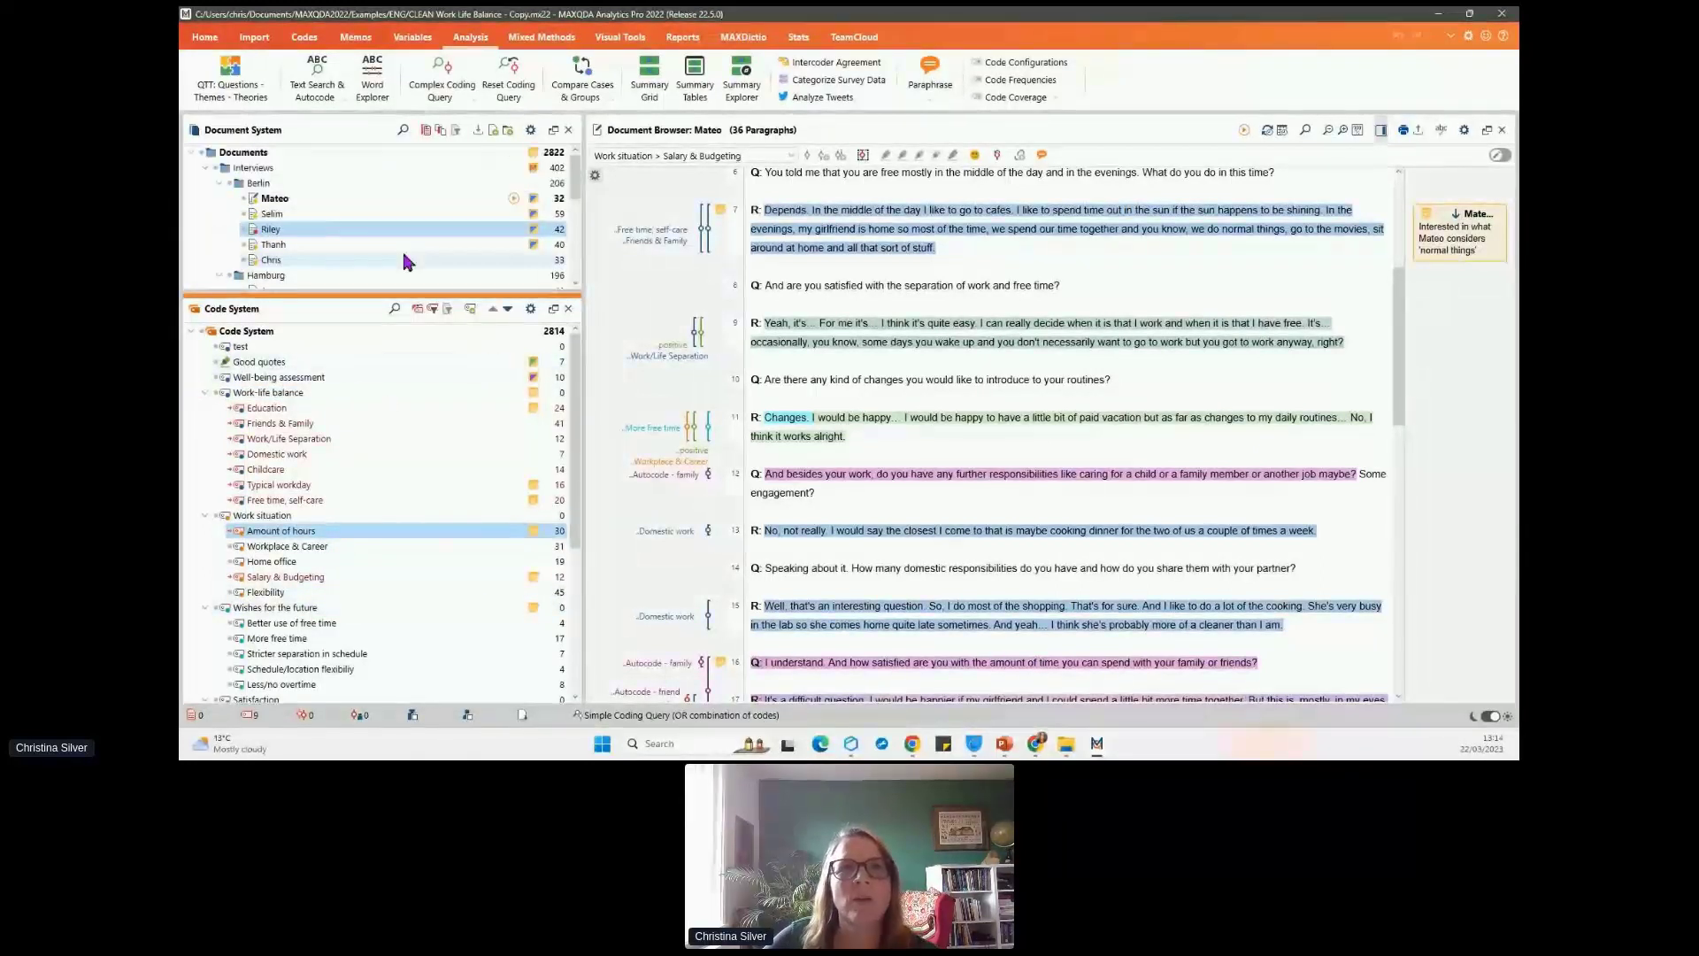
drag(361, 303, 361, 347)
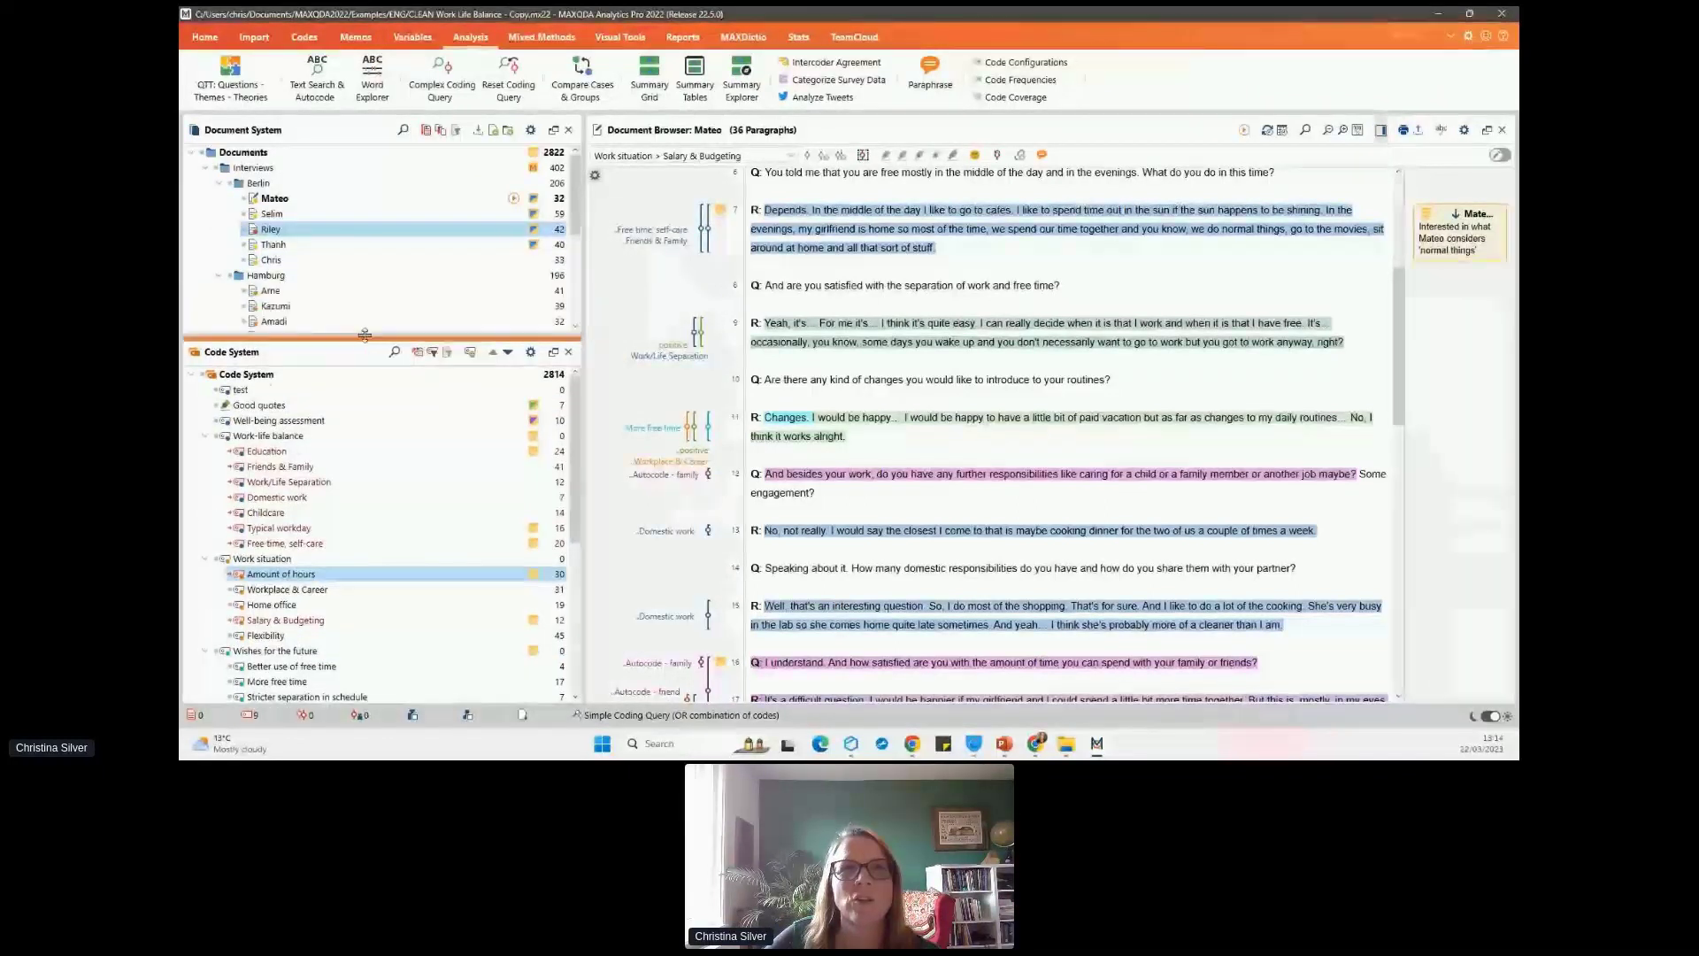
click(258, 184)
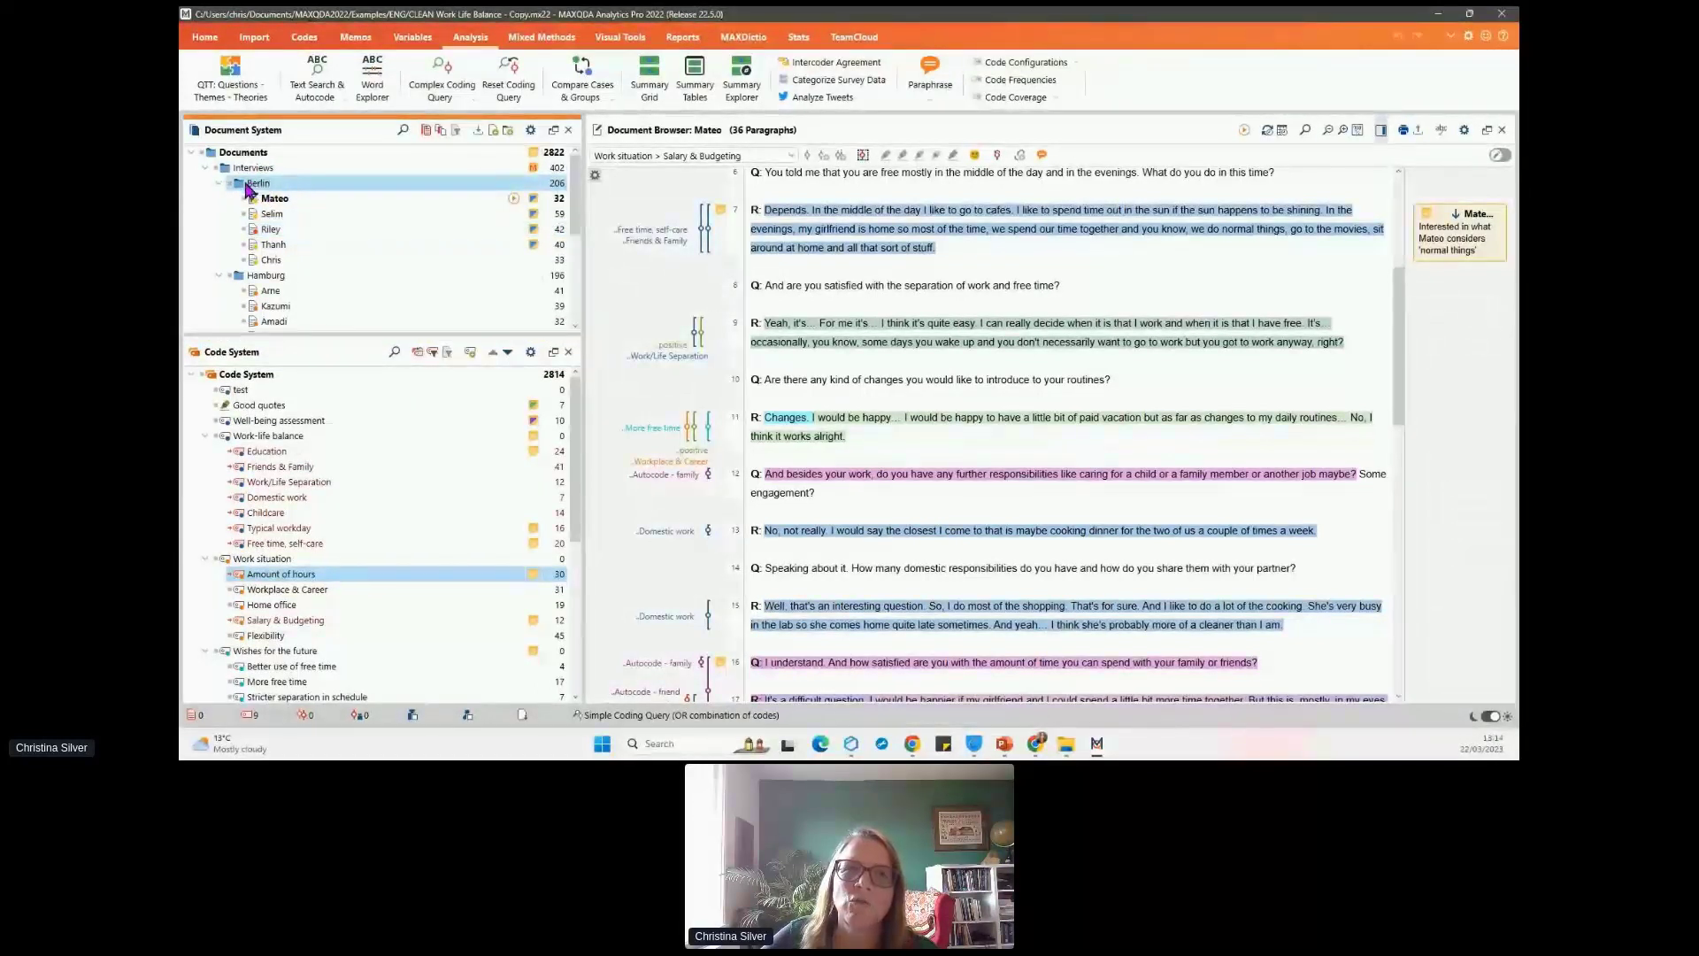
right_click(258, 189)
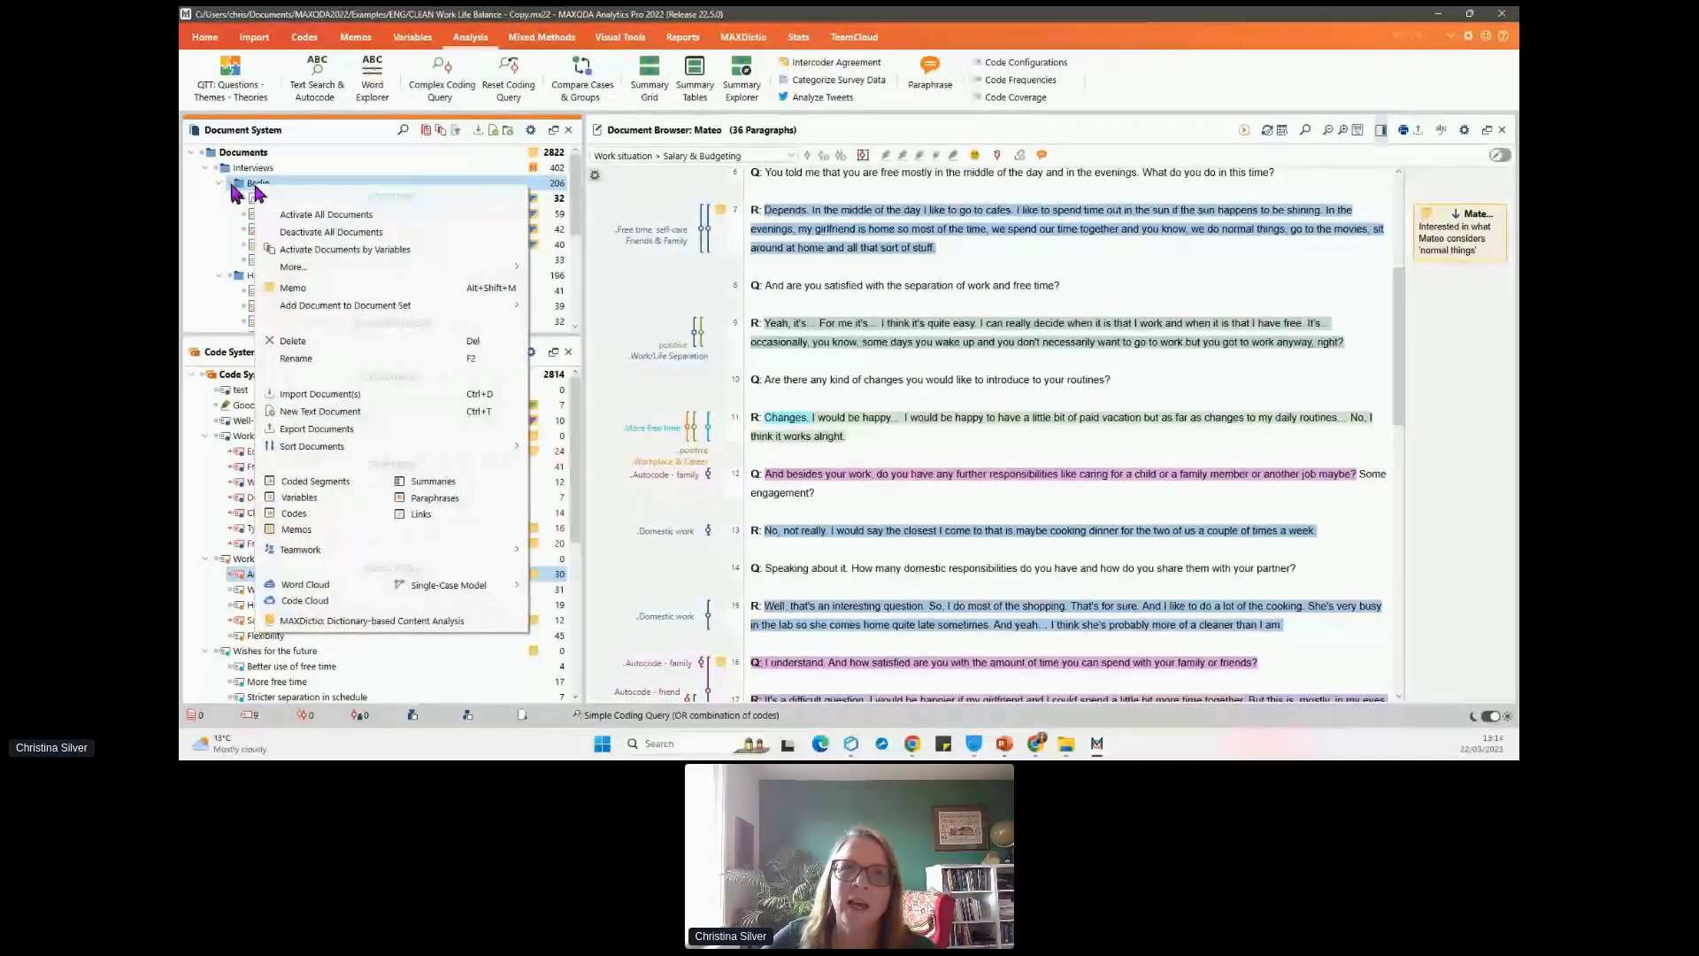
click(308, 215)
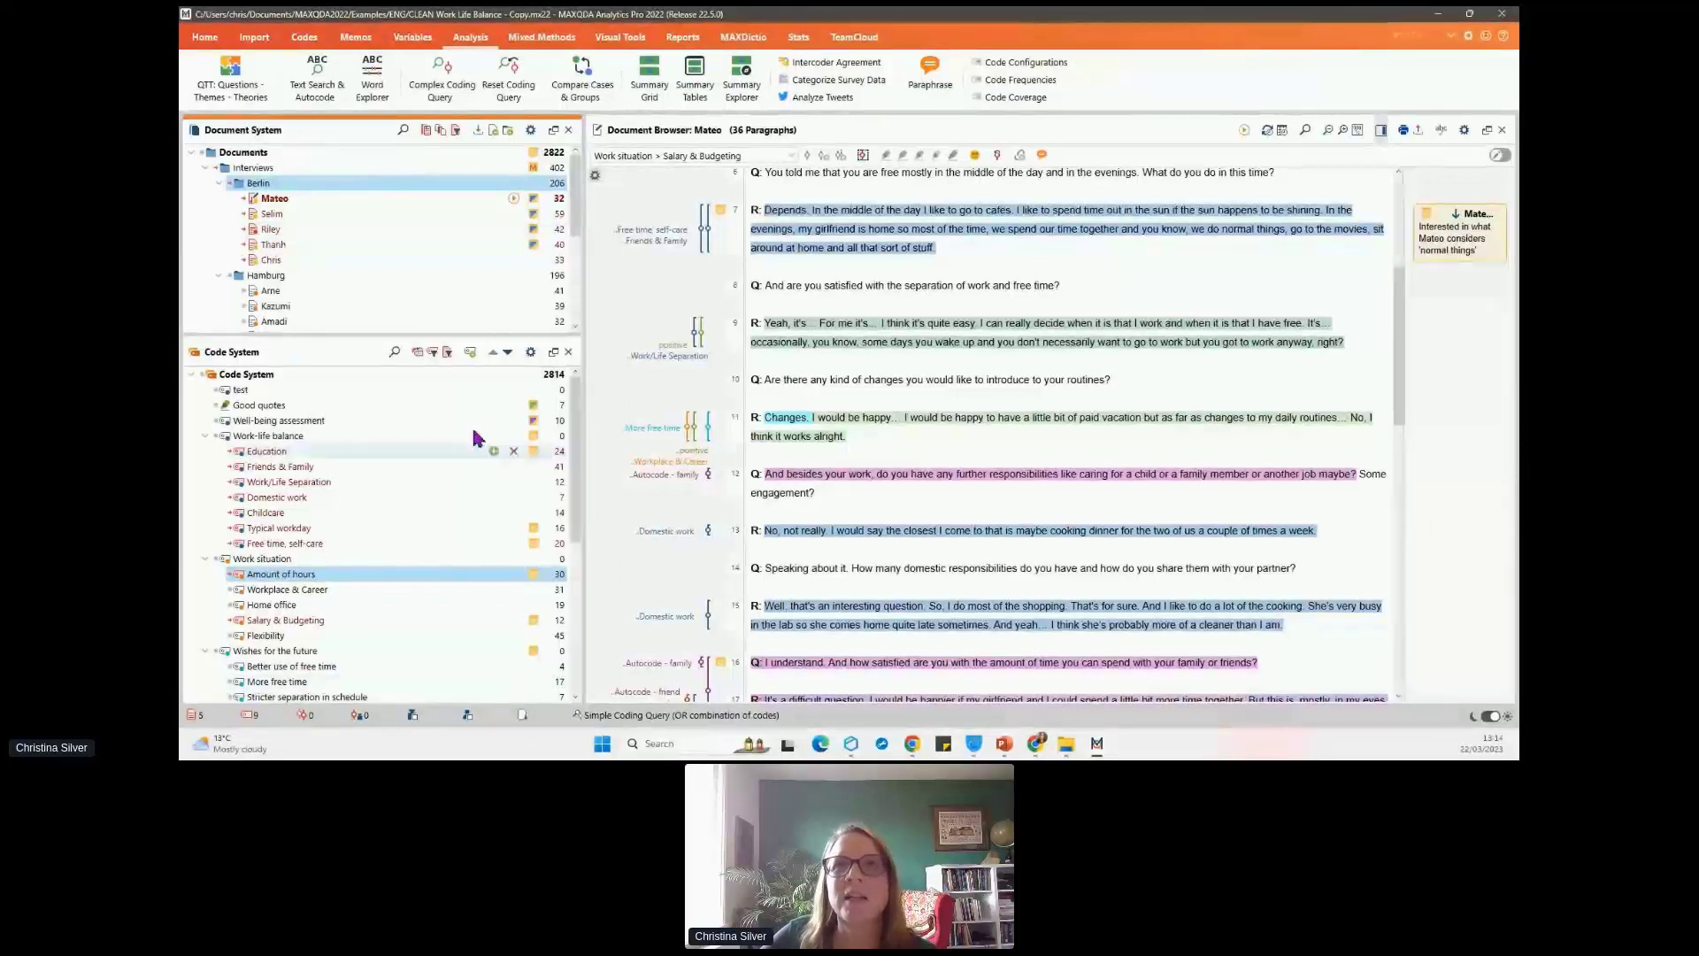
- Open the Summary Grid for the activated documents and codes and widen its coded segments area
click(655, 84)
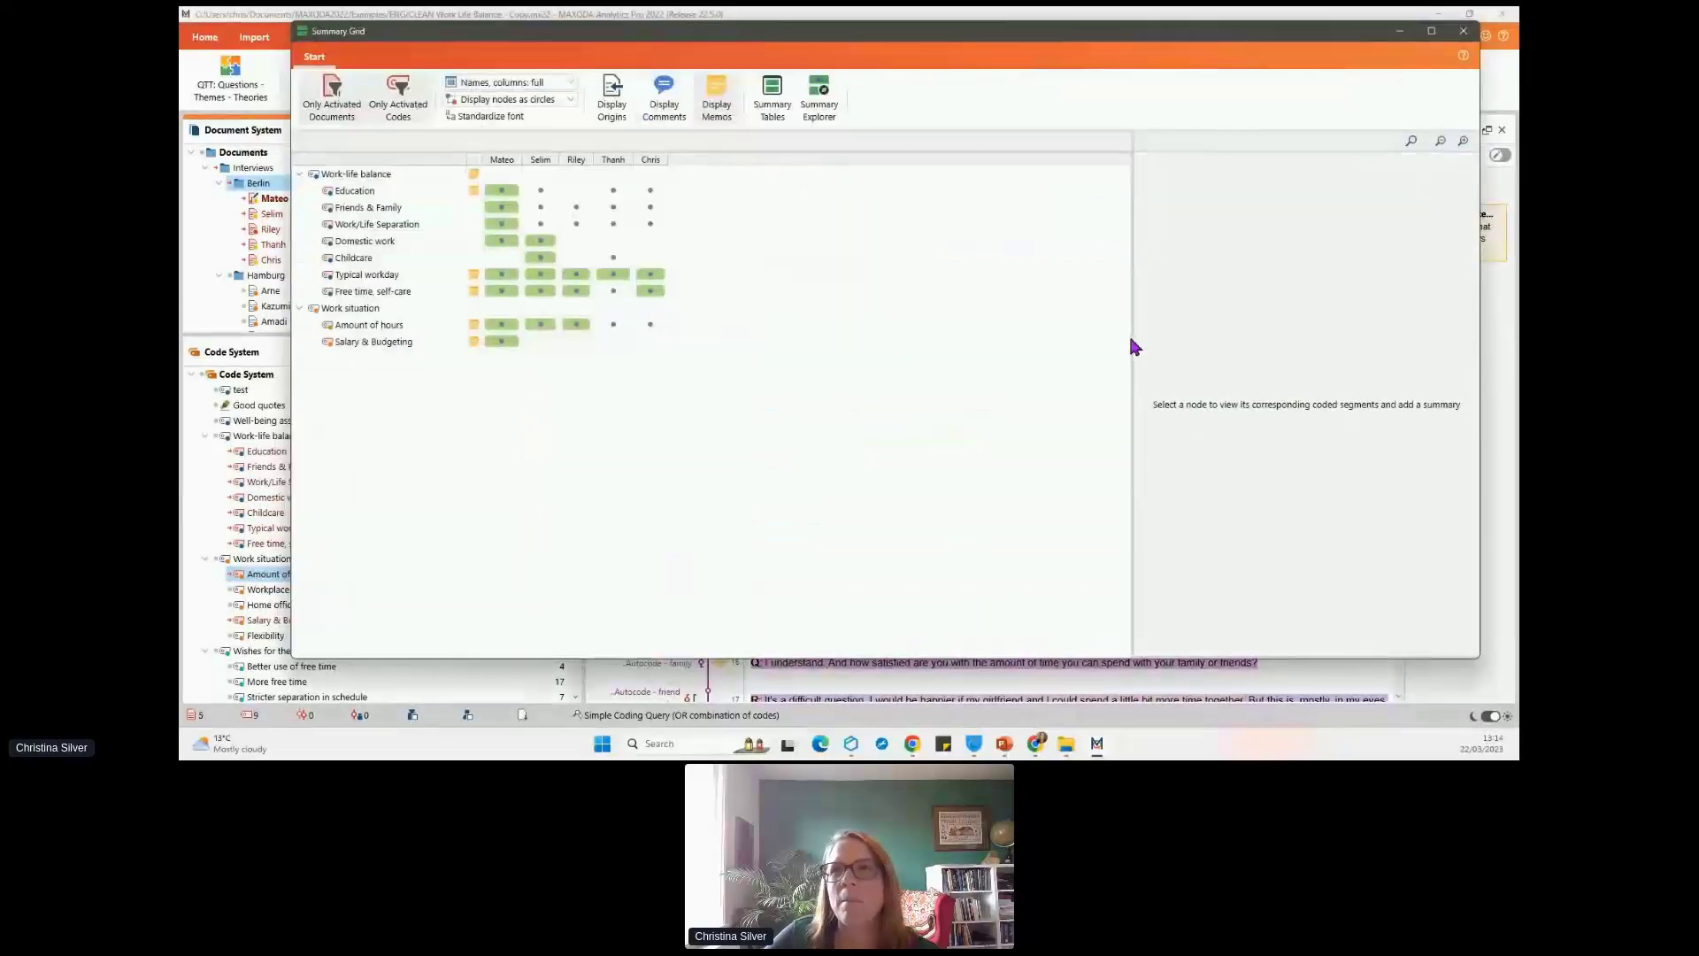
drag(1132, 345, 698, 325)
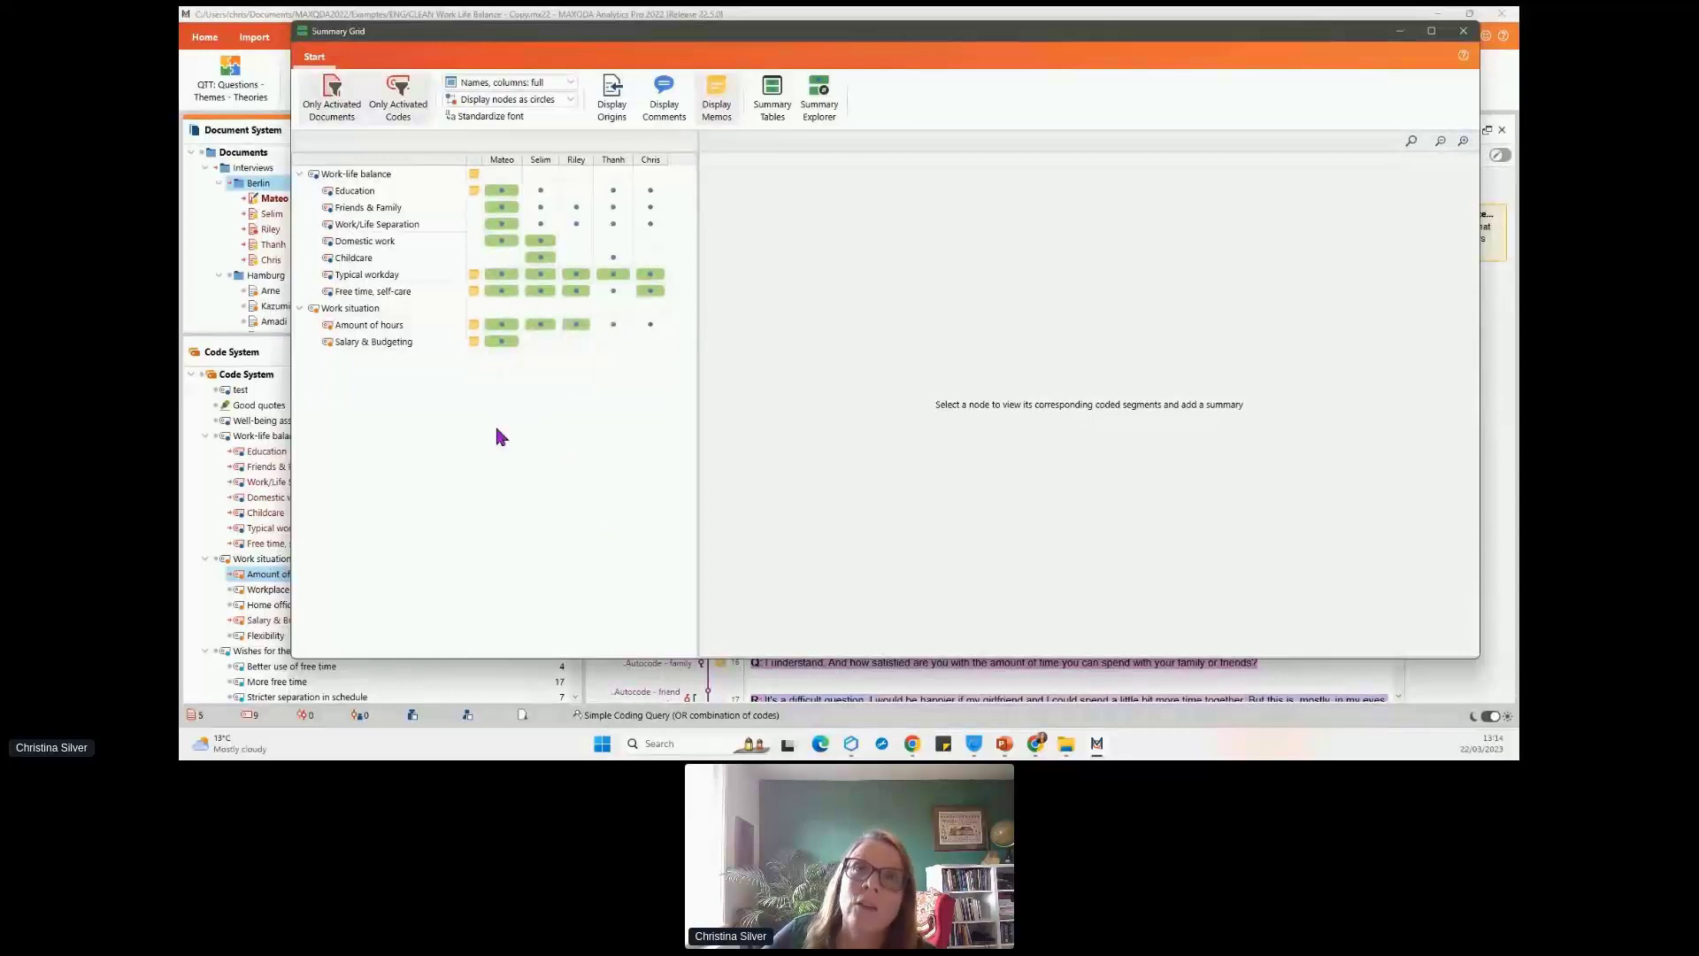
- Look at the first interview's empty Childcare node and the empty Domestic work nodes of the third and fifth interviews
click(501, 257)
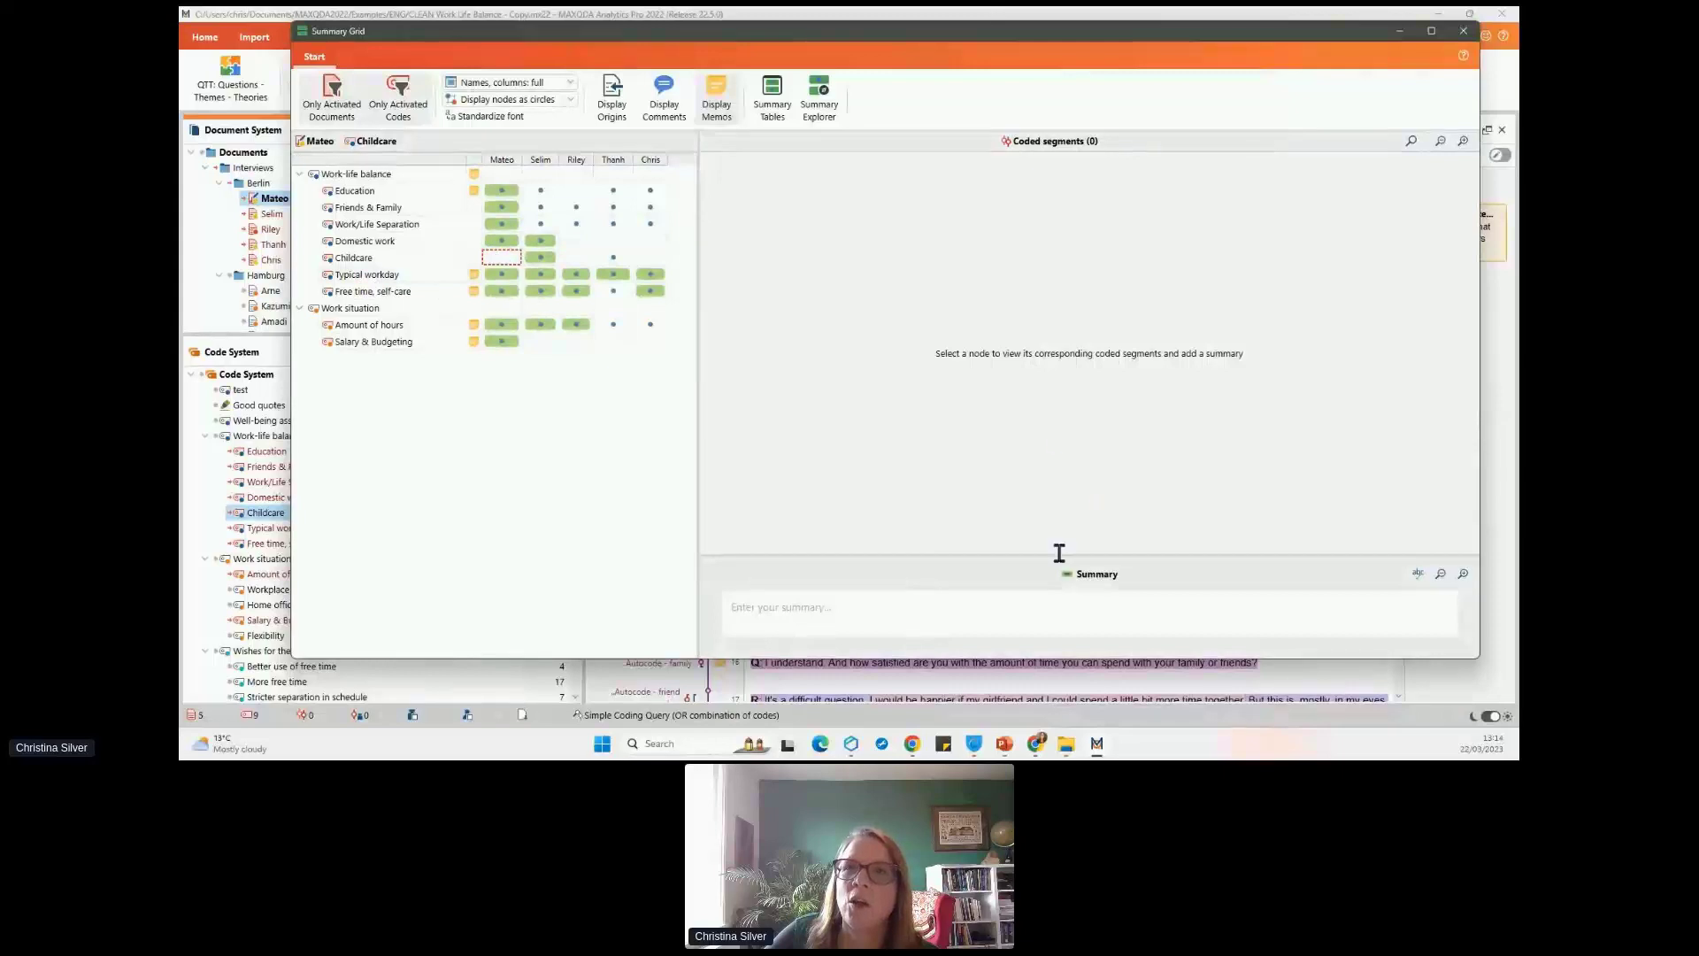
drag(1057, 554, 1080, 369)
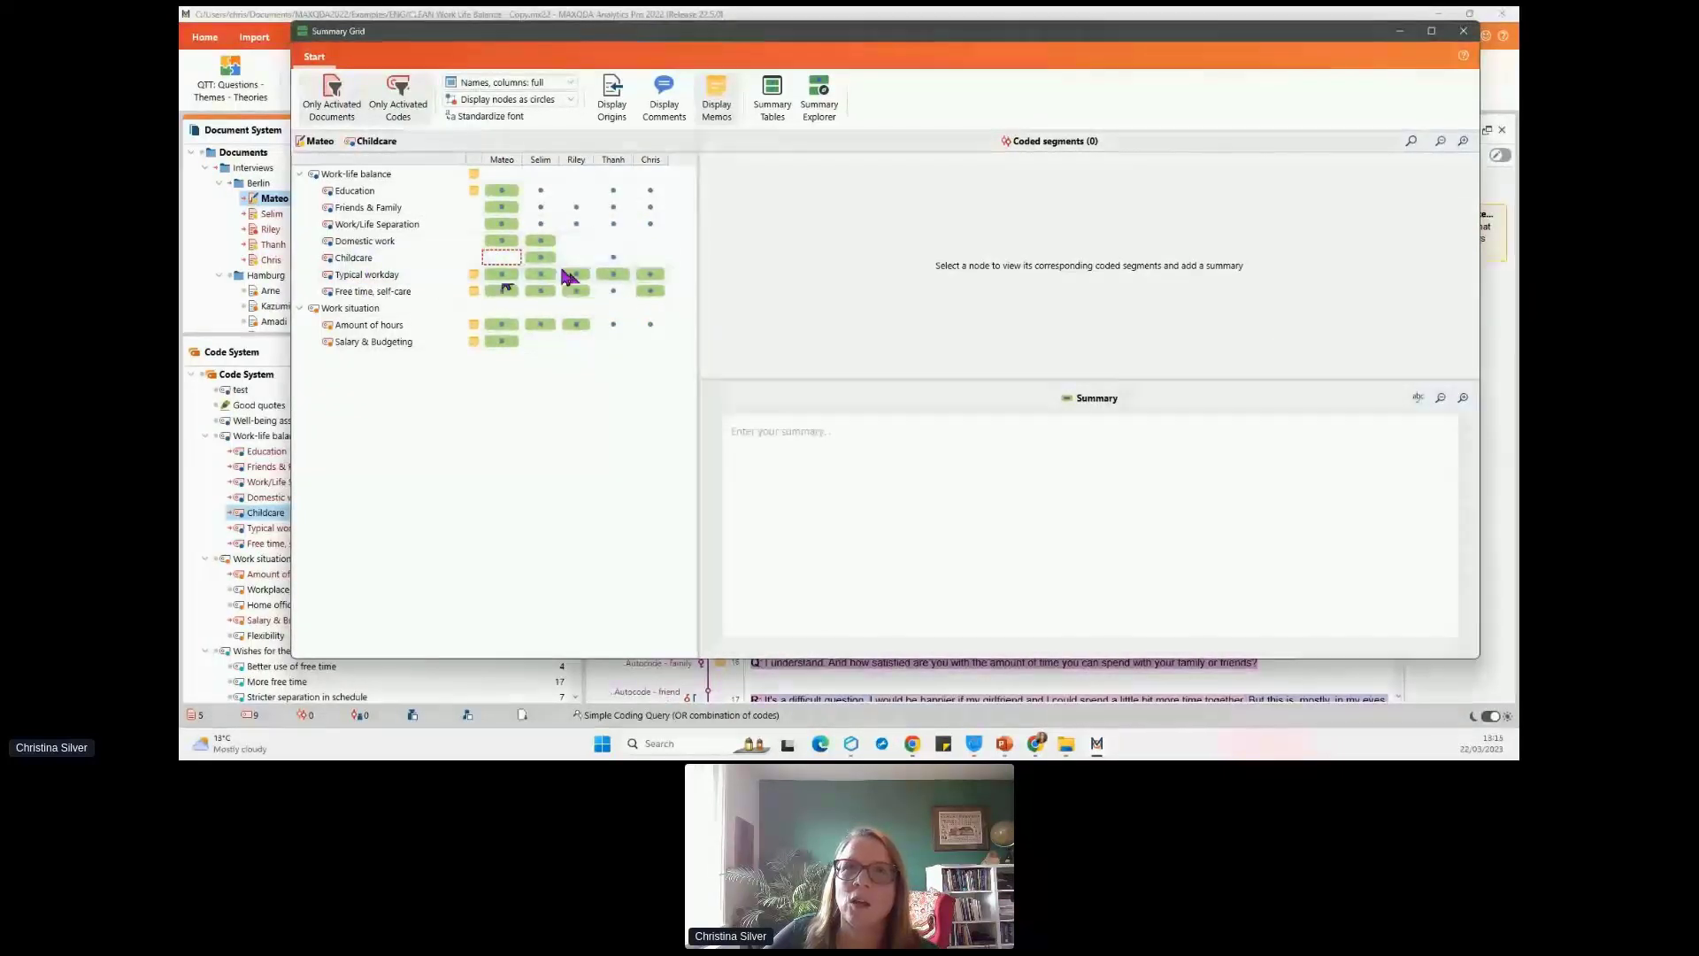
click(576, 241)
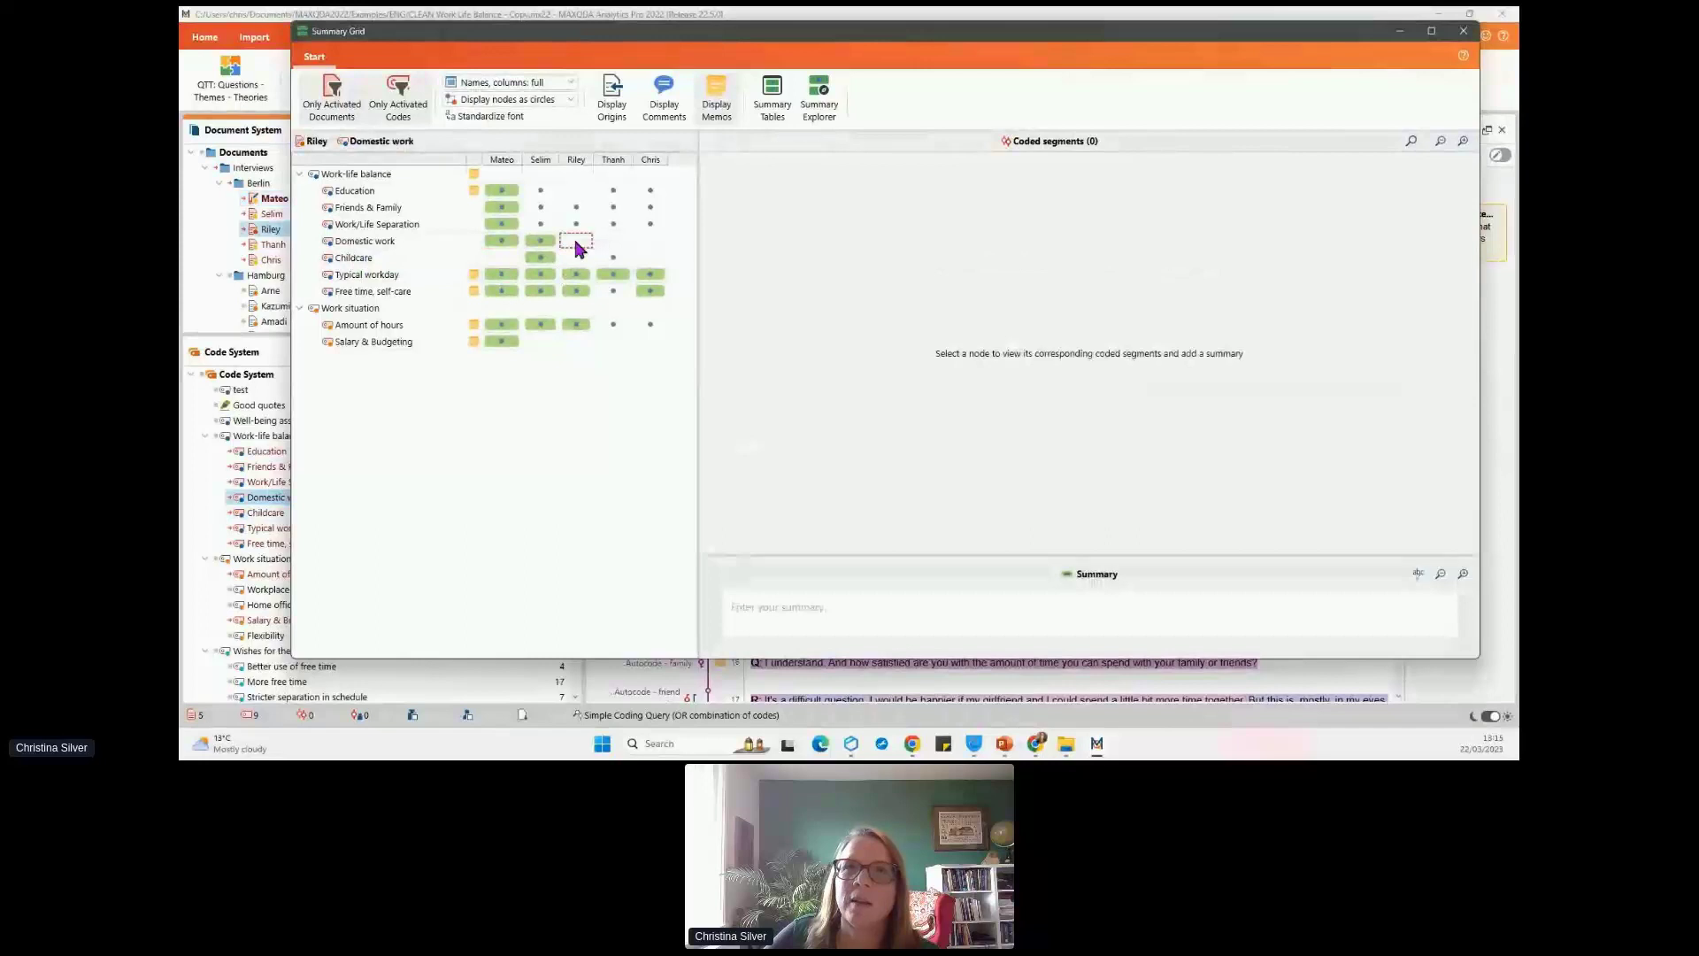
click(649, 242)
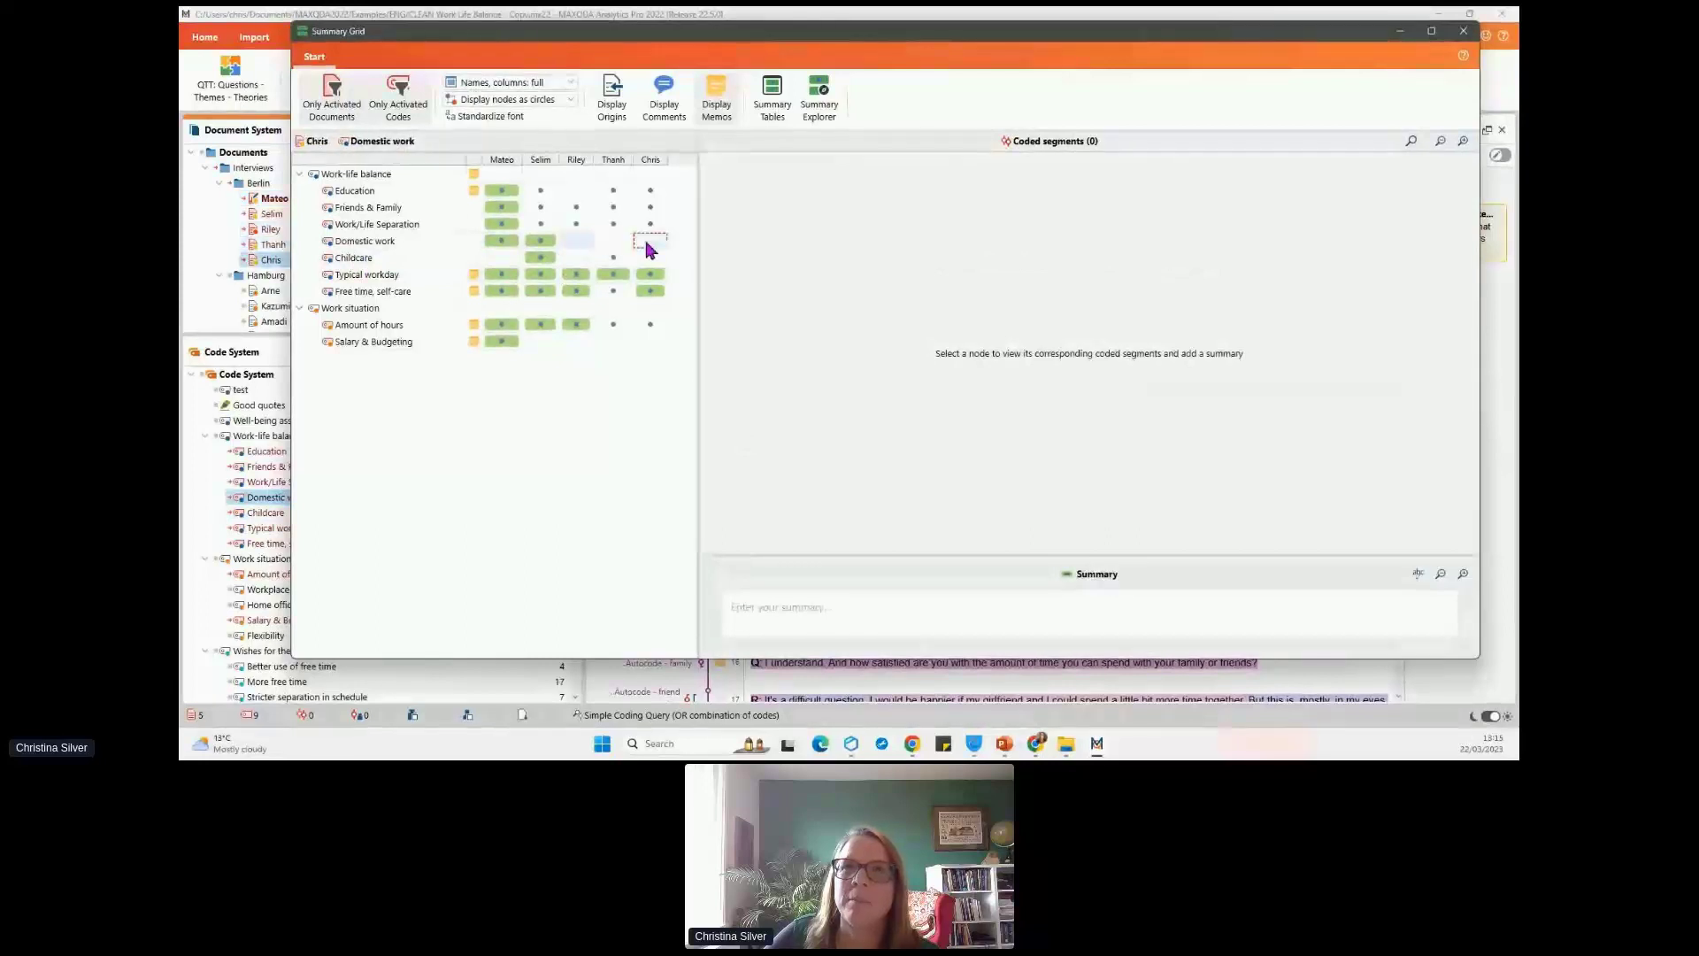
- Enlarge the summary area for the fourth interview's Free time, self-care node and write "individidual free time activities - lots of different sporting endeavors"
click(612, 290)
drag(975, 552, 977, 341)
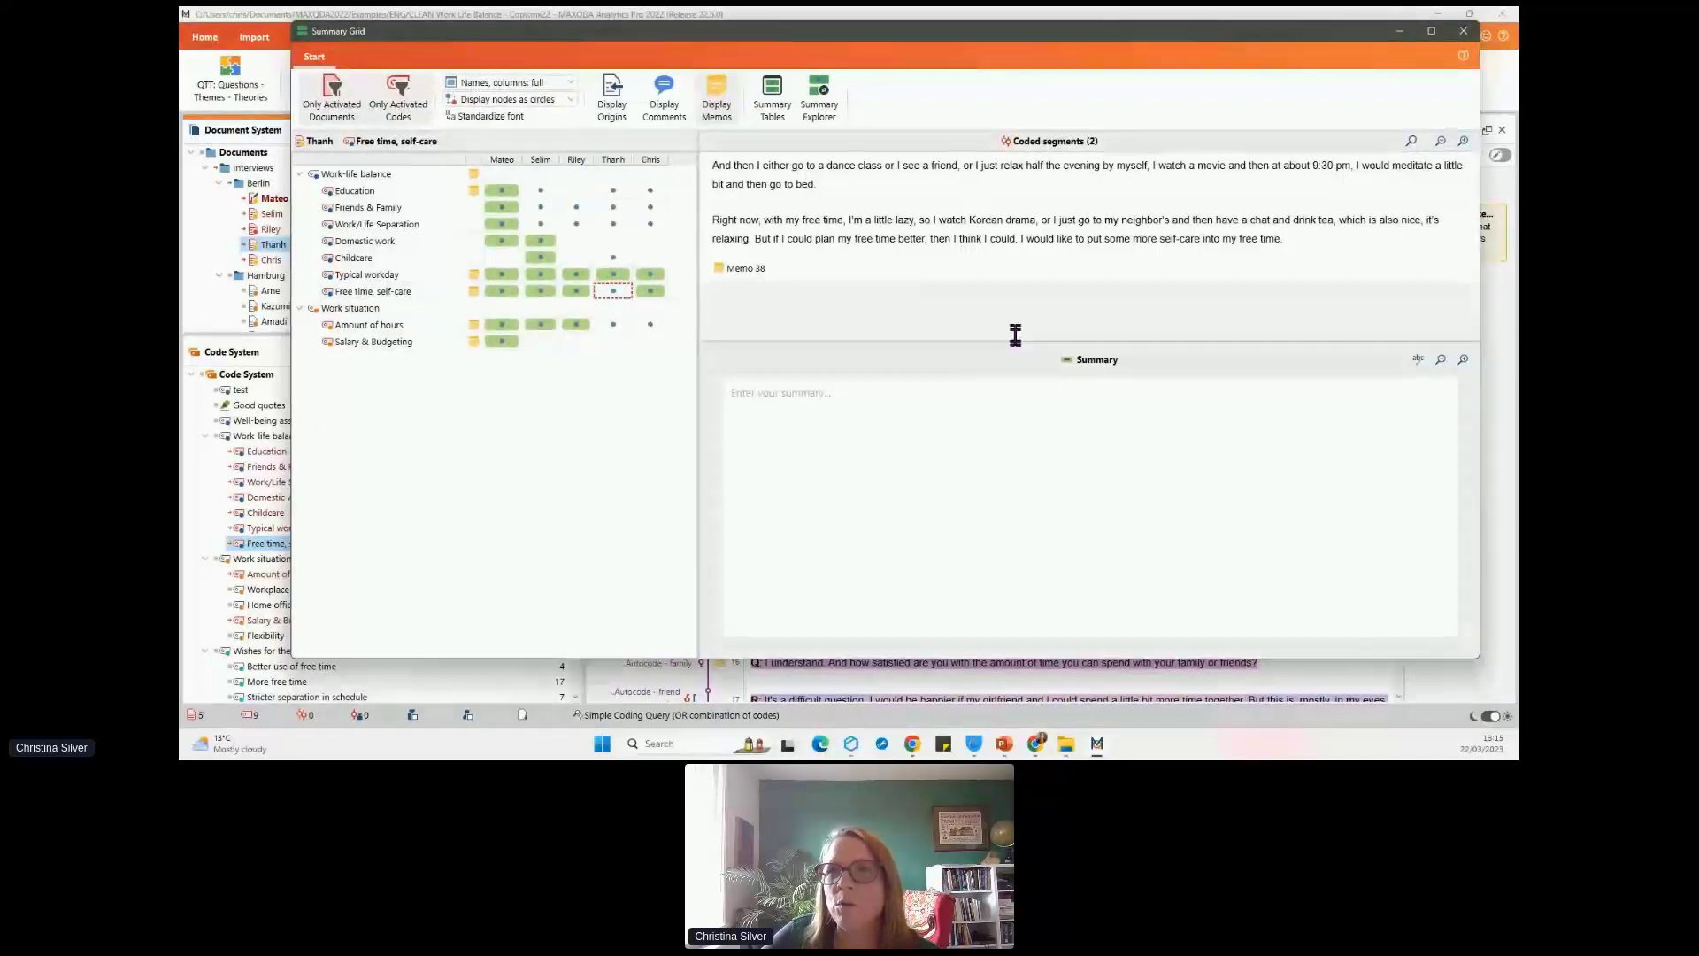
click(981, 414)
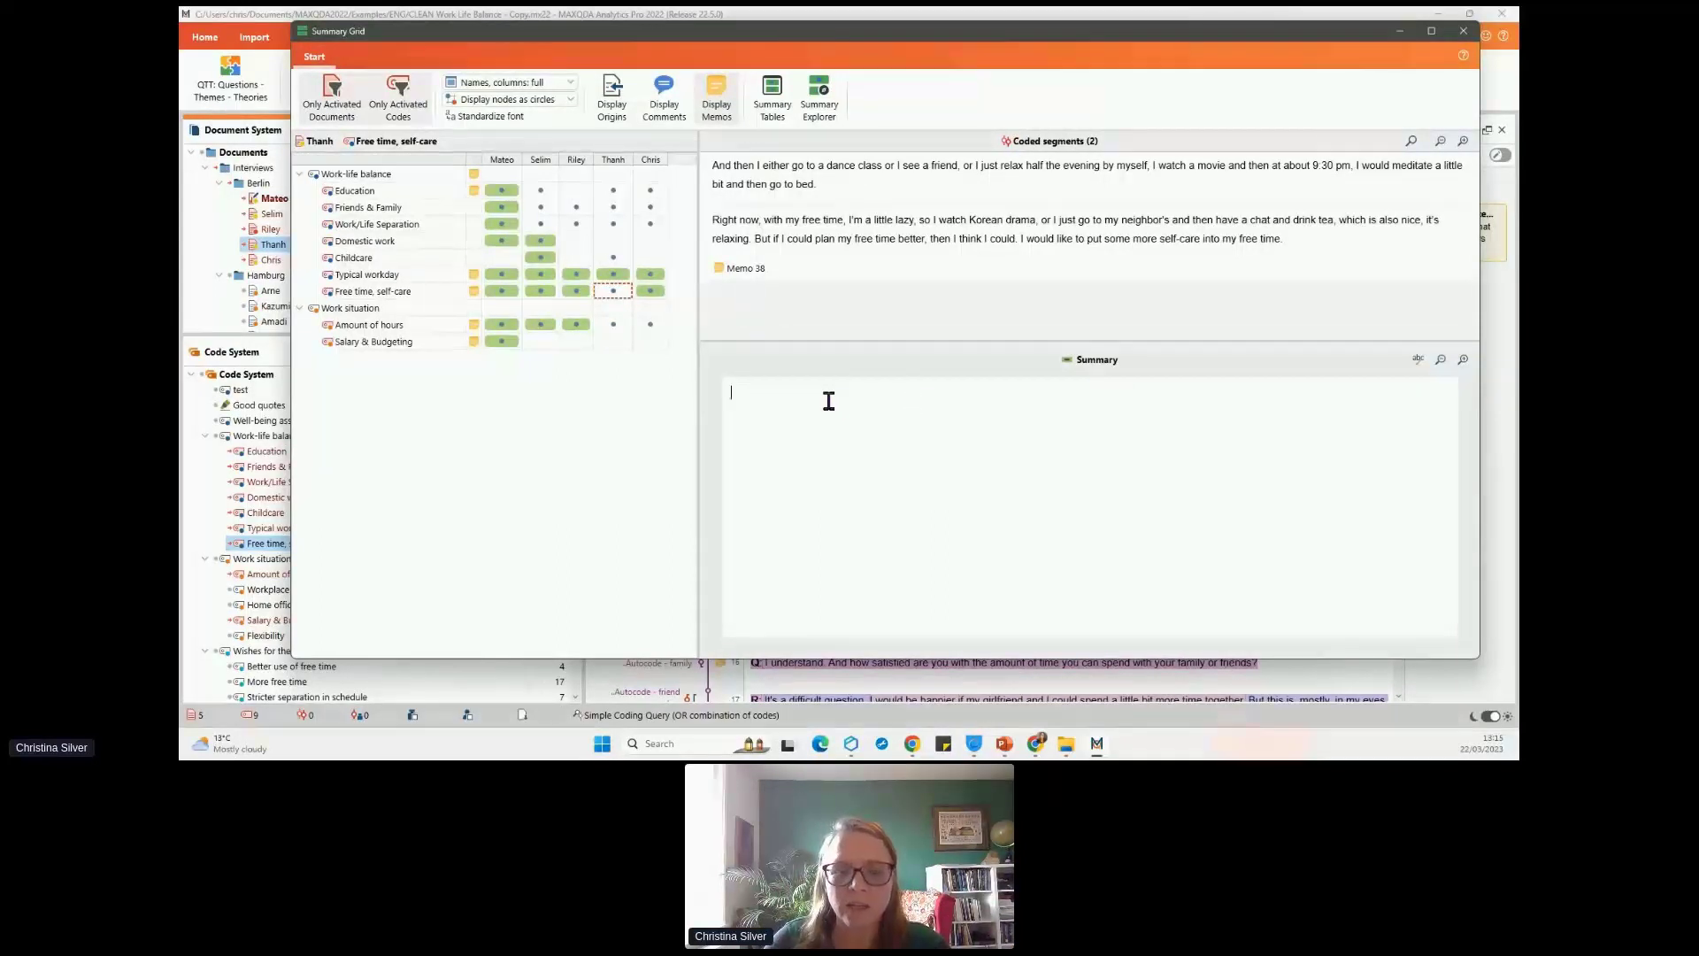
text(indi)
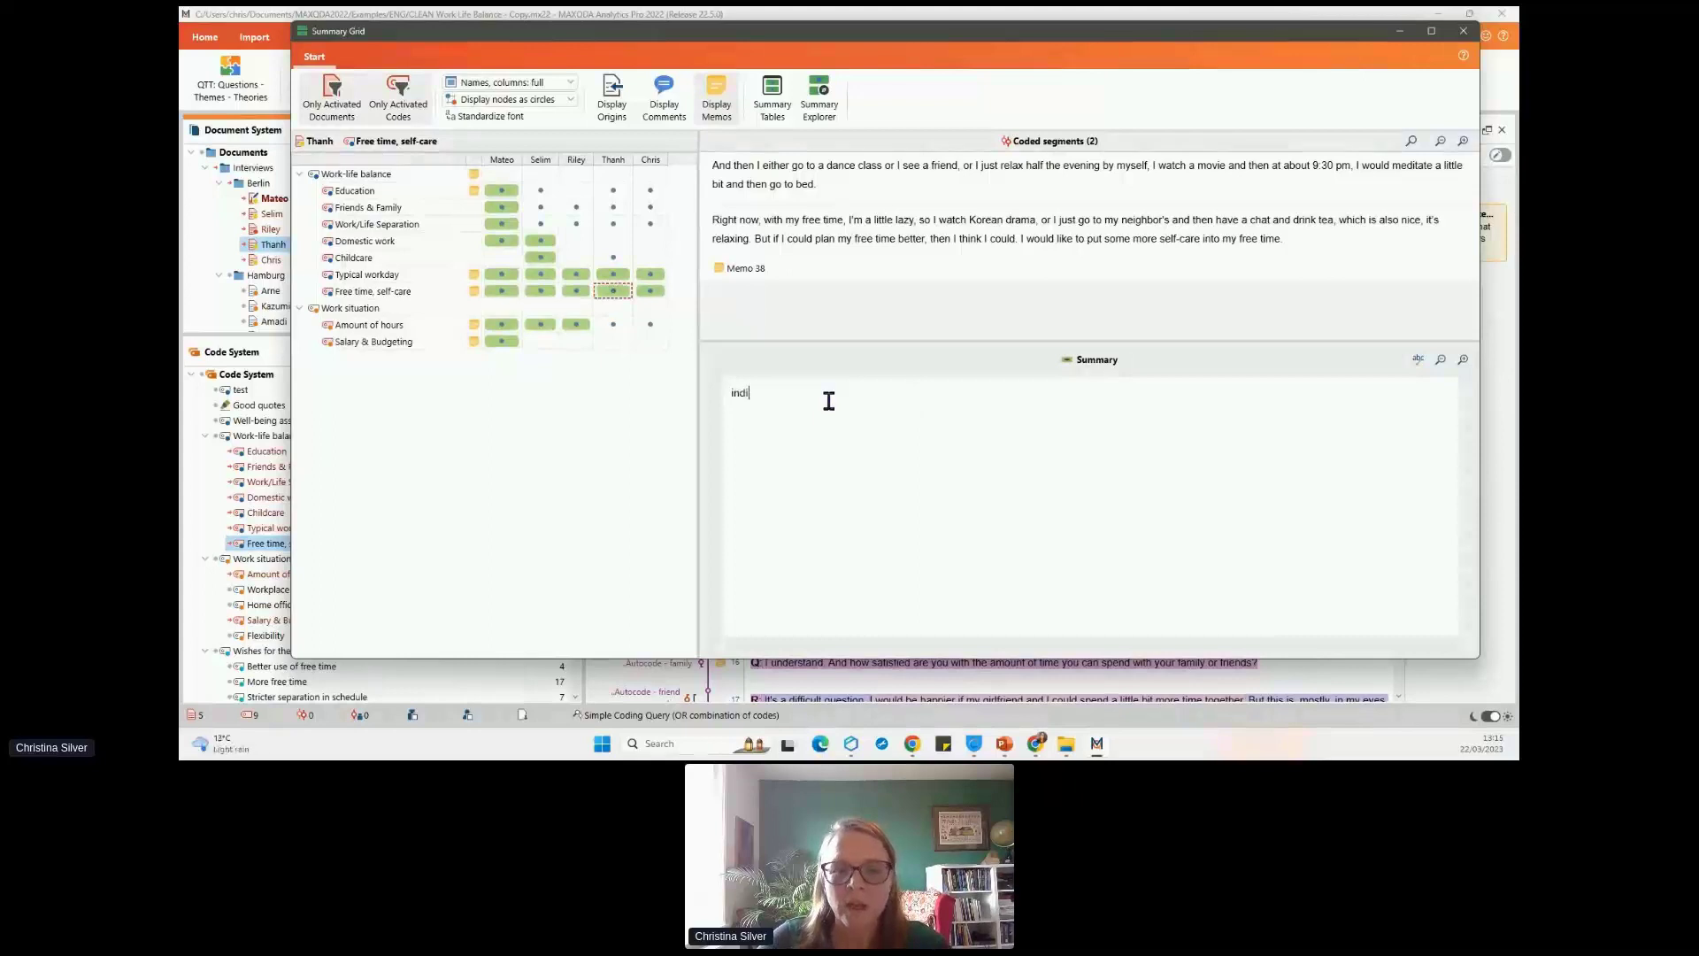
text(viduidual free time activities - lots of differ)
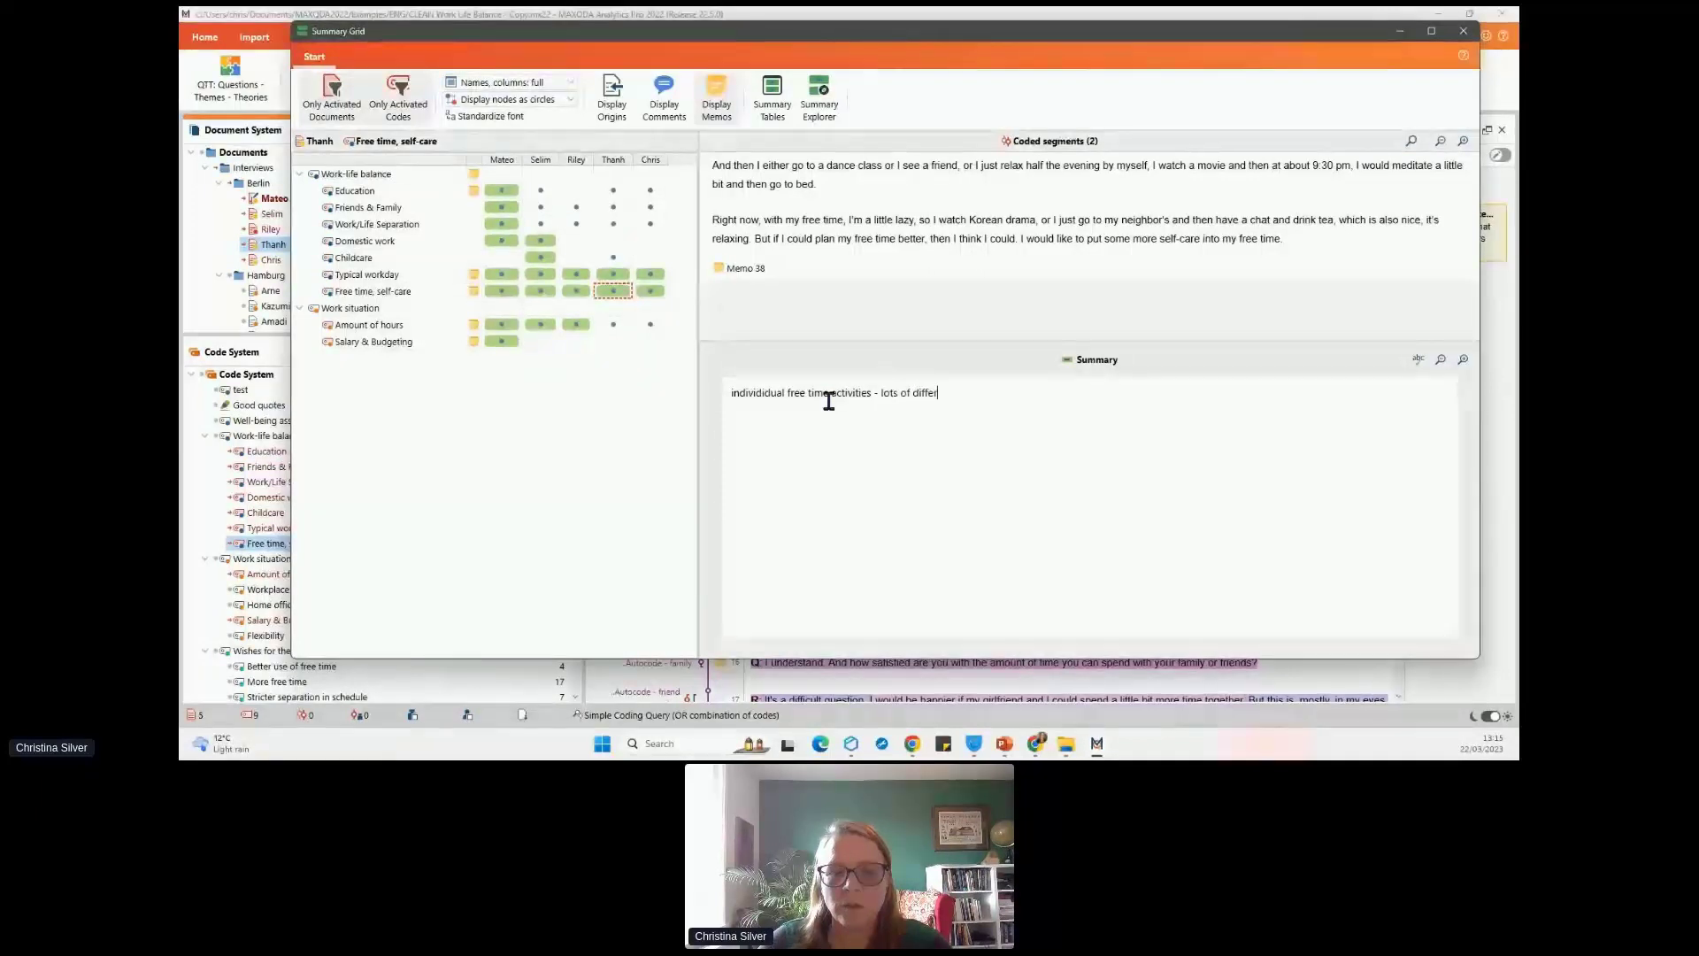
text(ent sport)
key(BackSpace)
key(BackSpace)
text(rting)
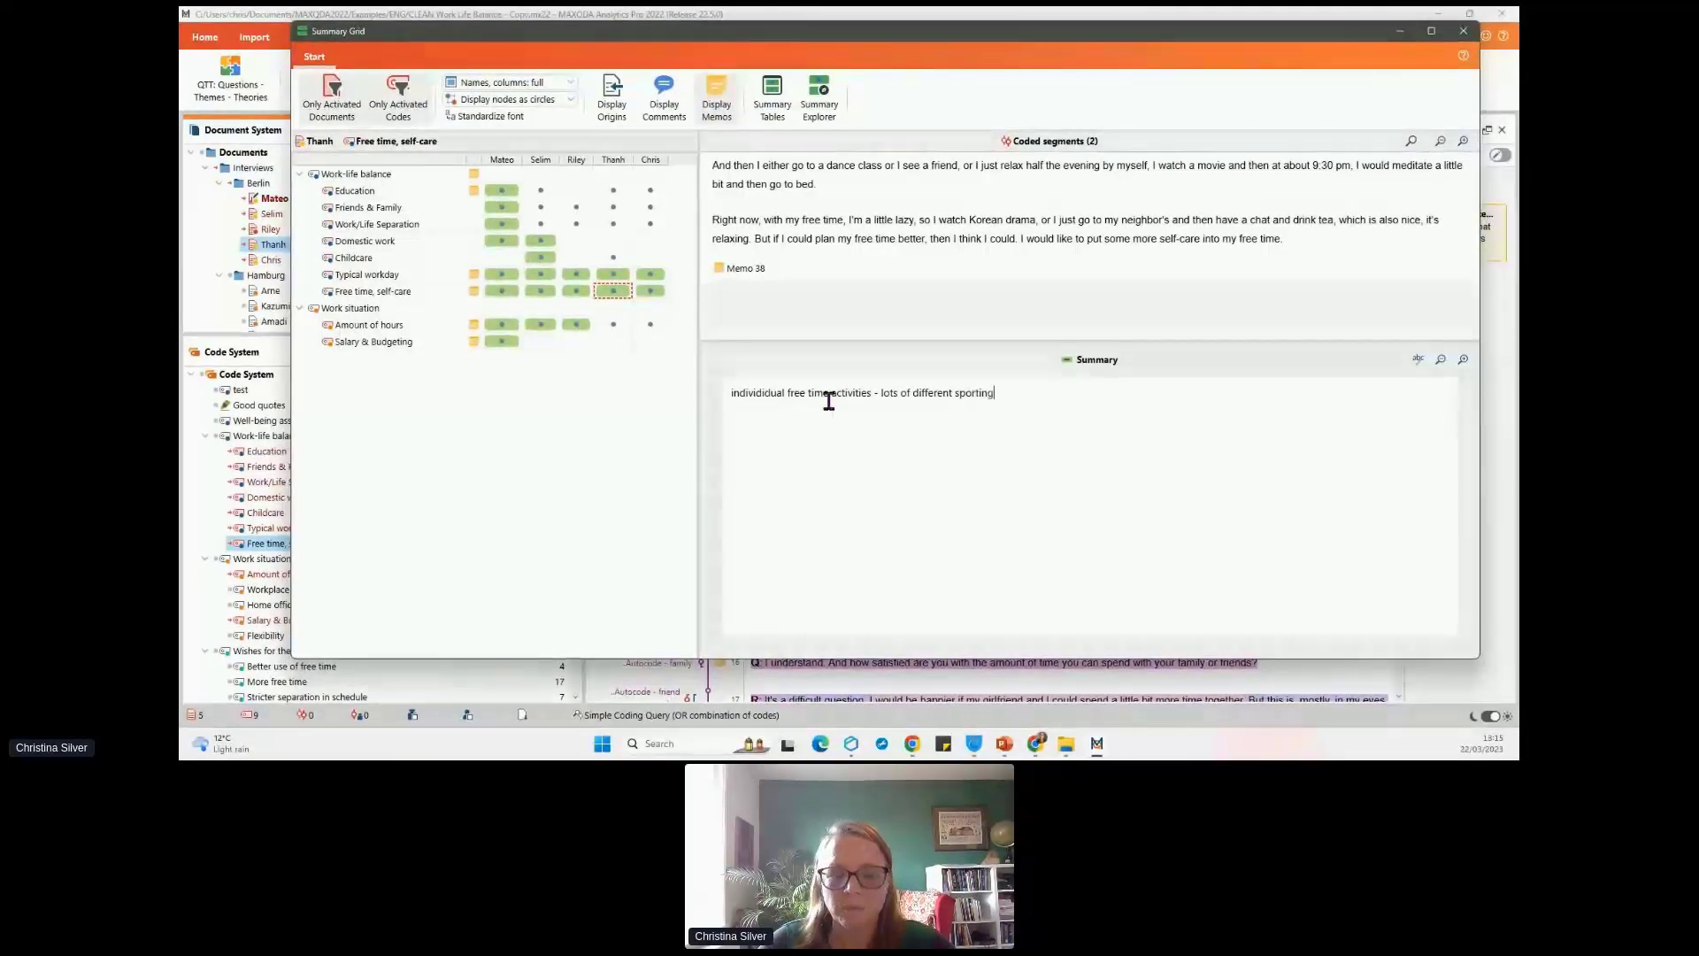
text( endeavors)
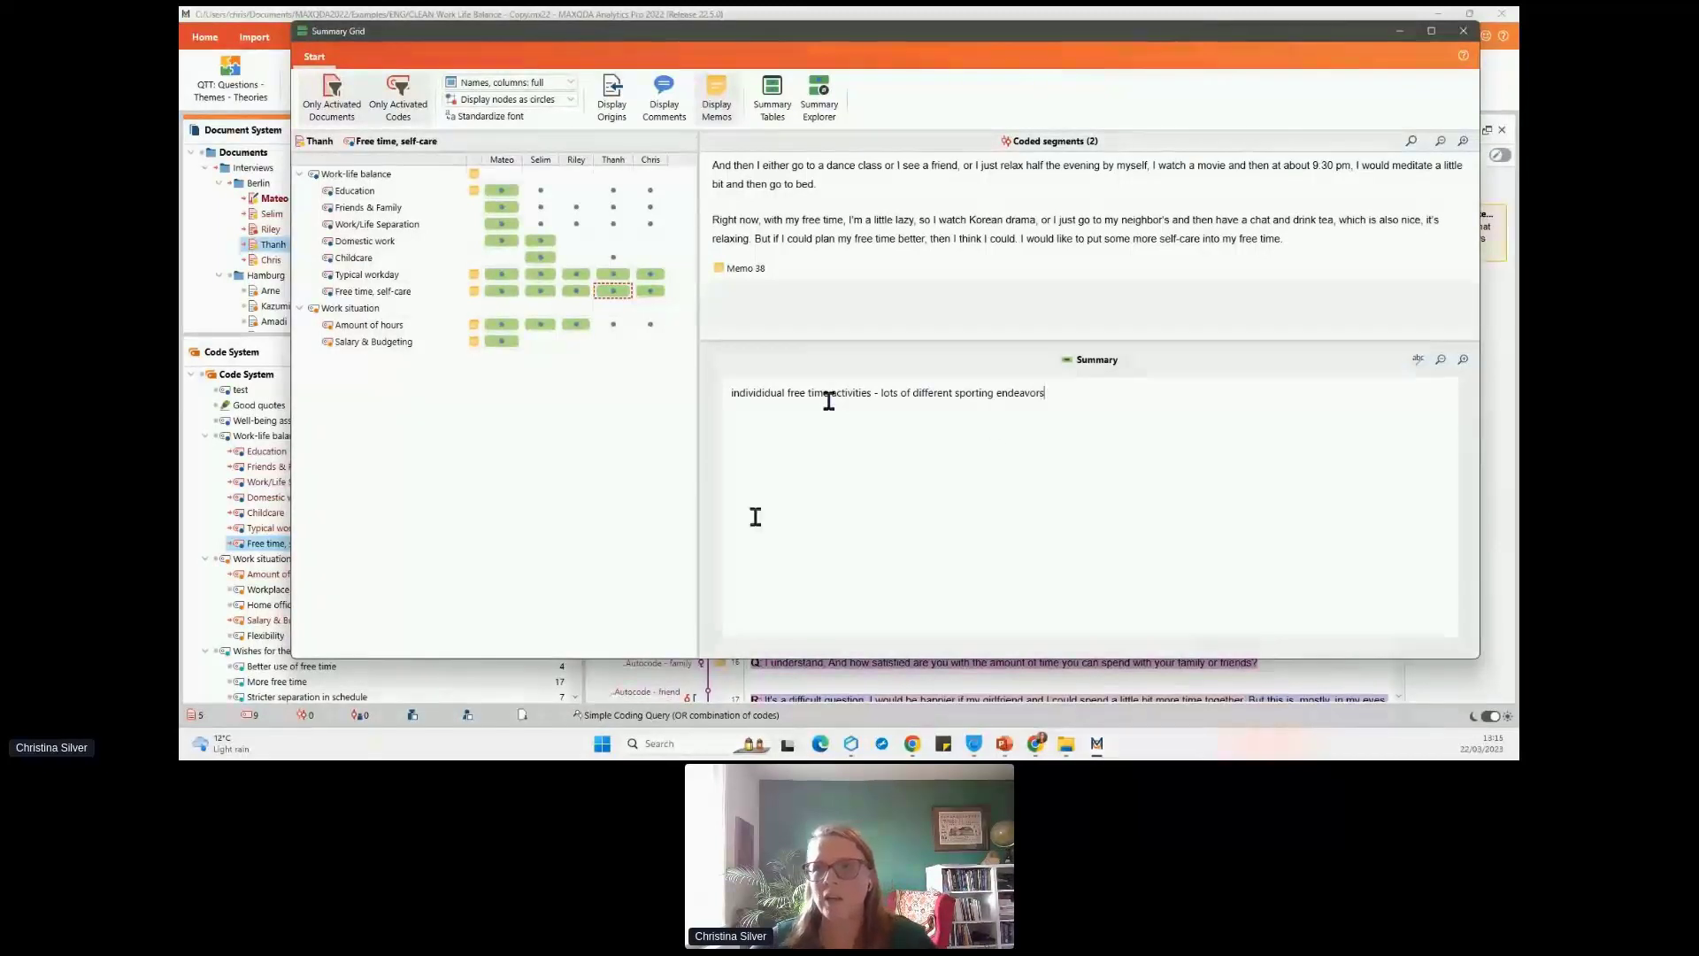
key(alt+Tab)
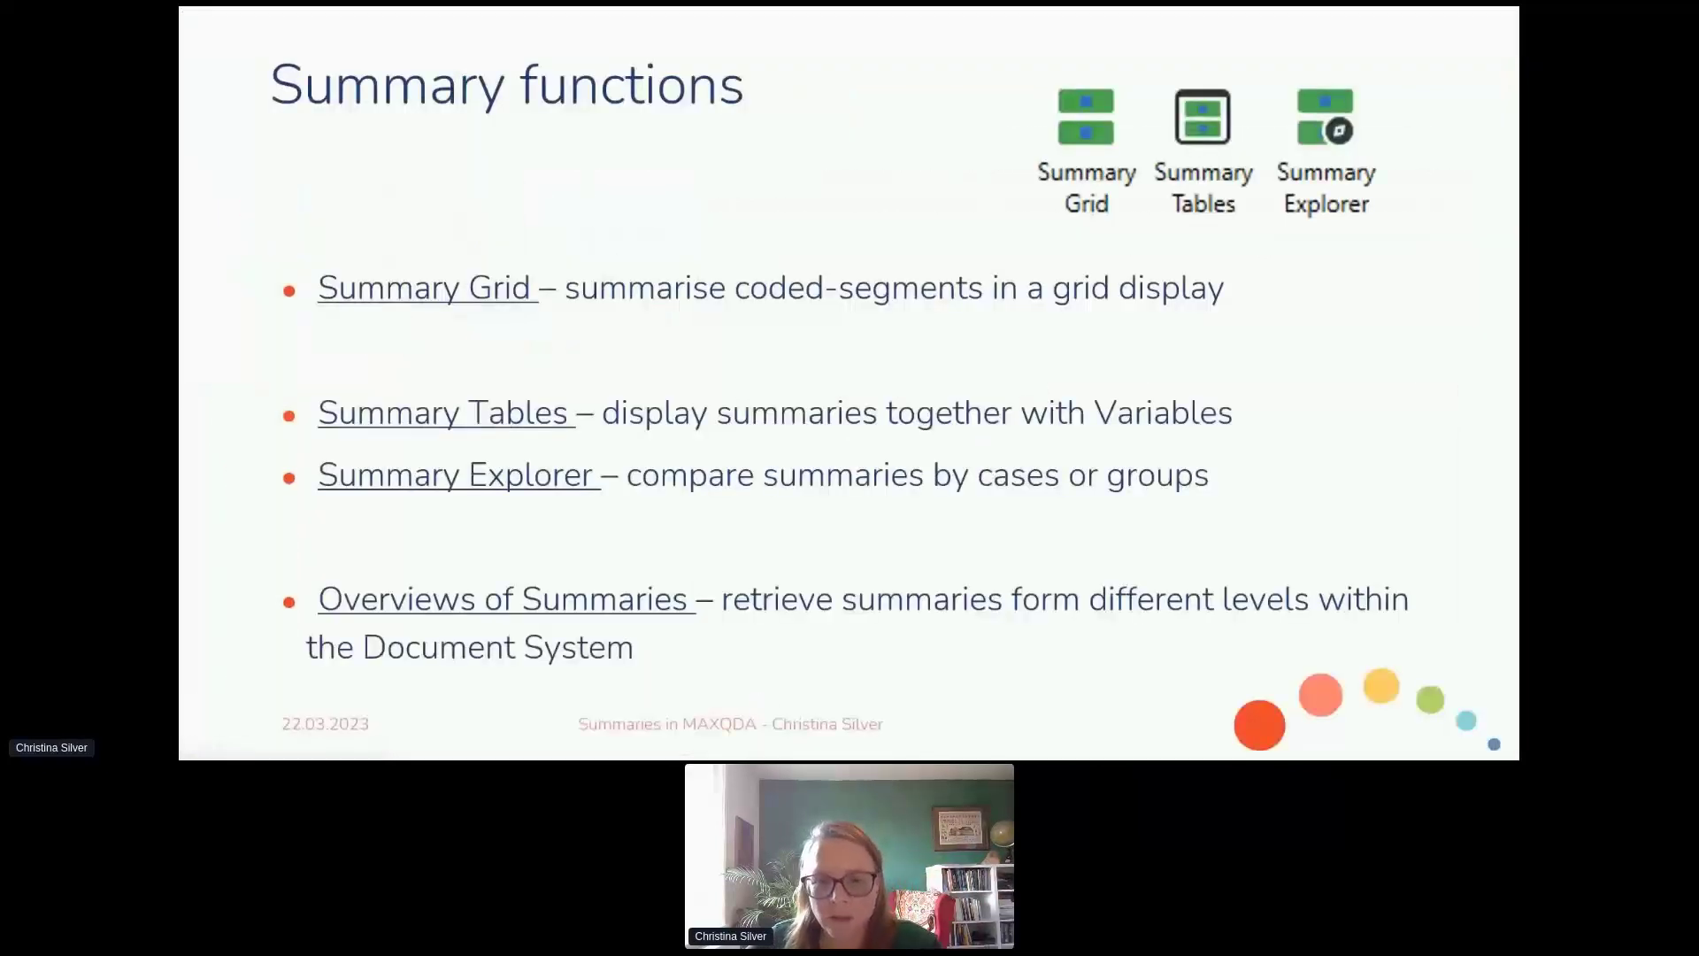
key(alt+Tab)
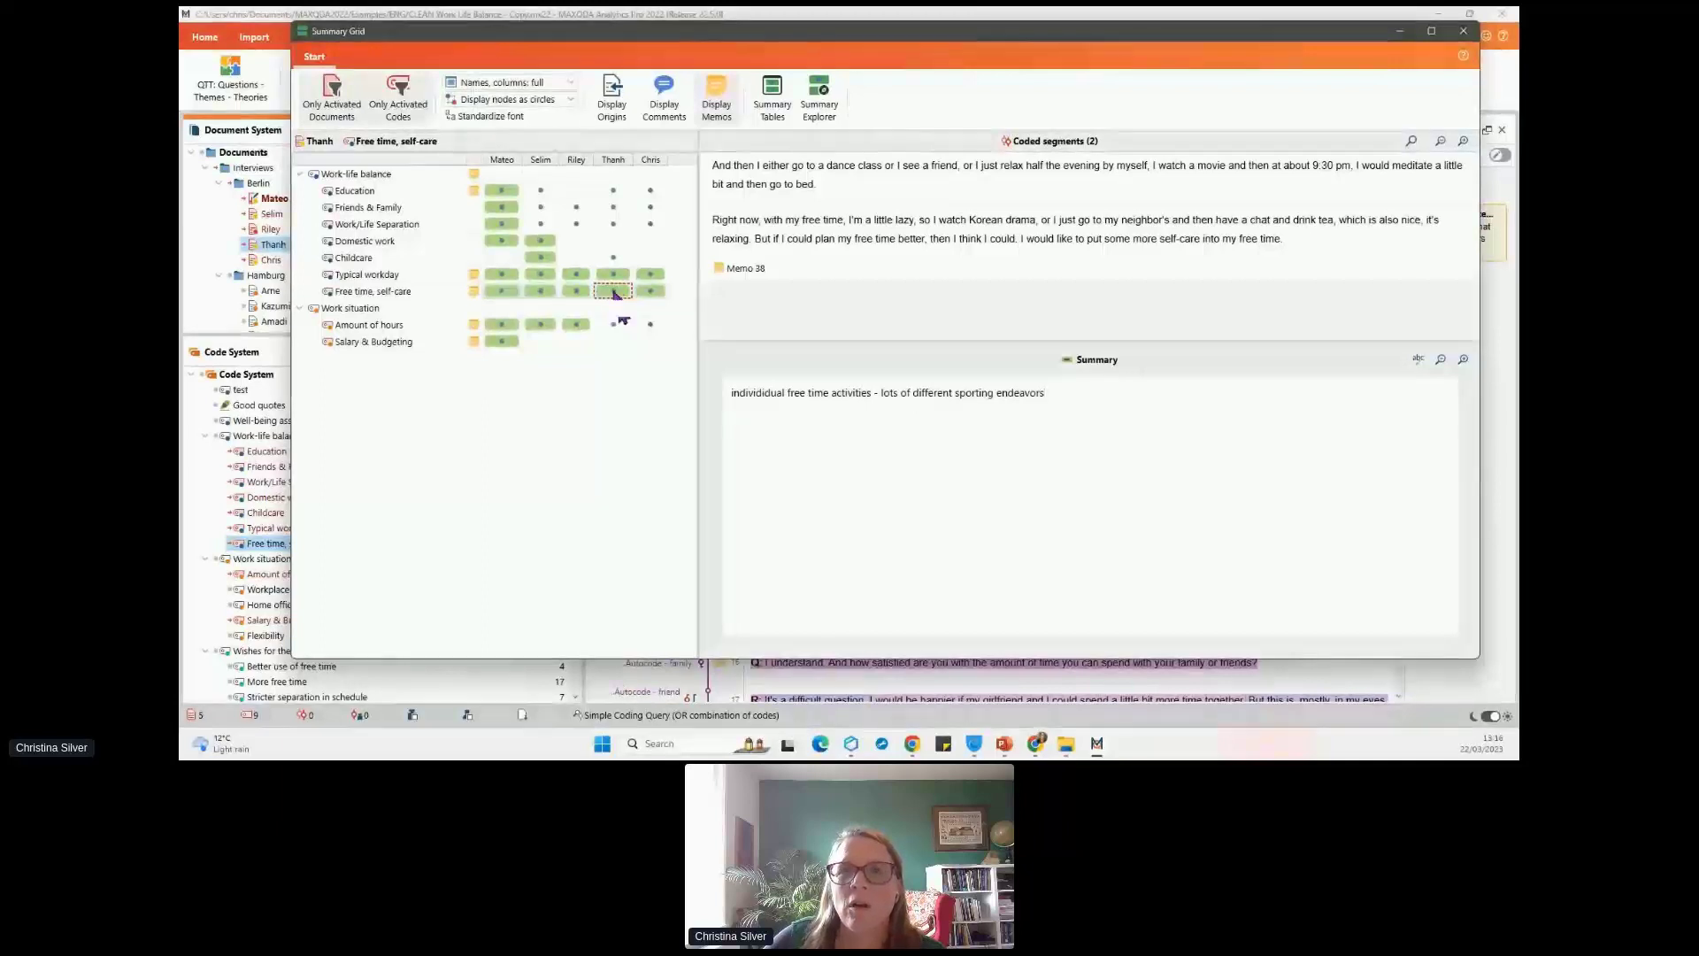
- View the fourth interview's Work/Life Separation segment, and display the grid's nodes as values instead of circles
click(613, 224)
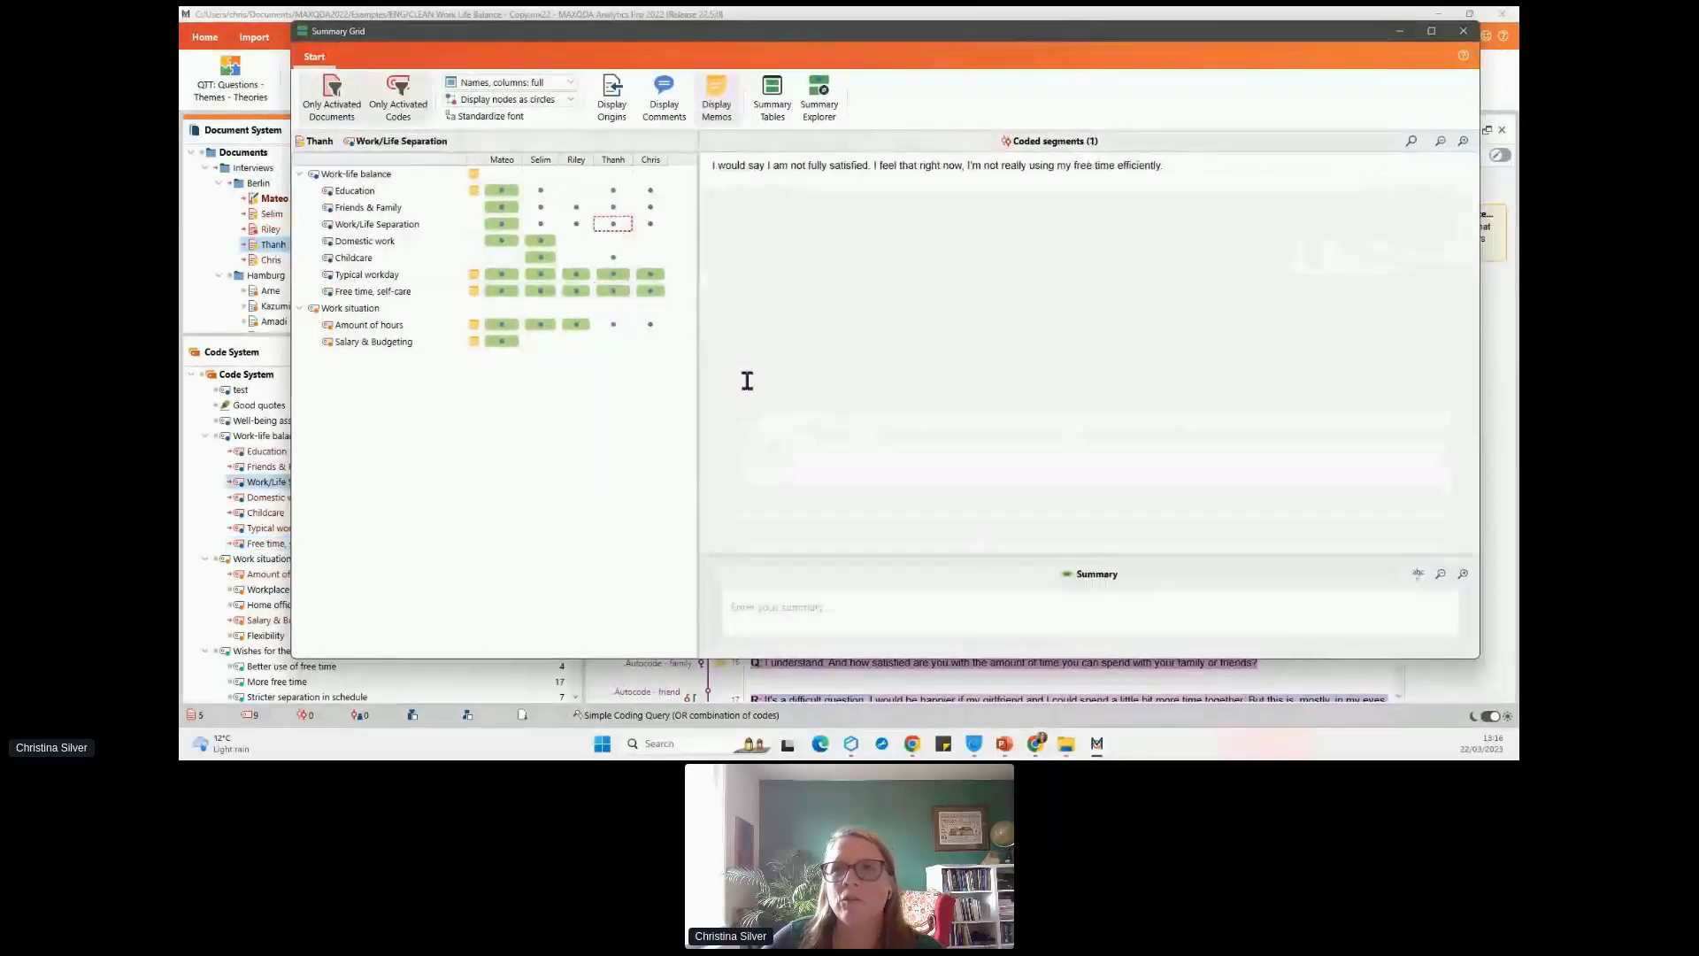
click(544, 99)
click(556, 165)
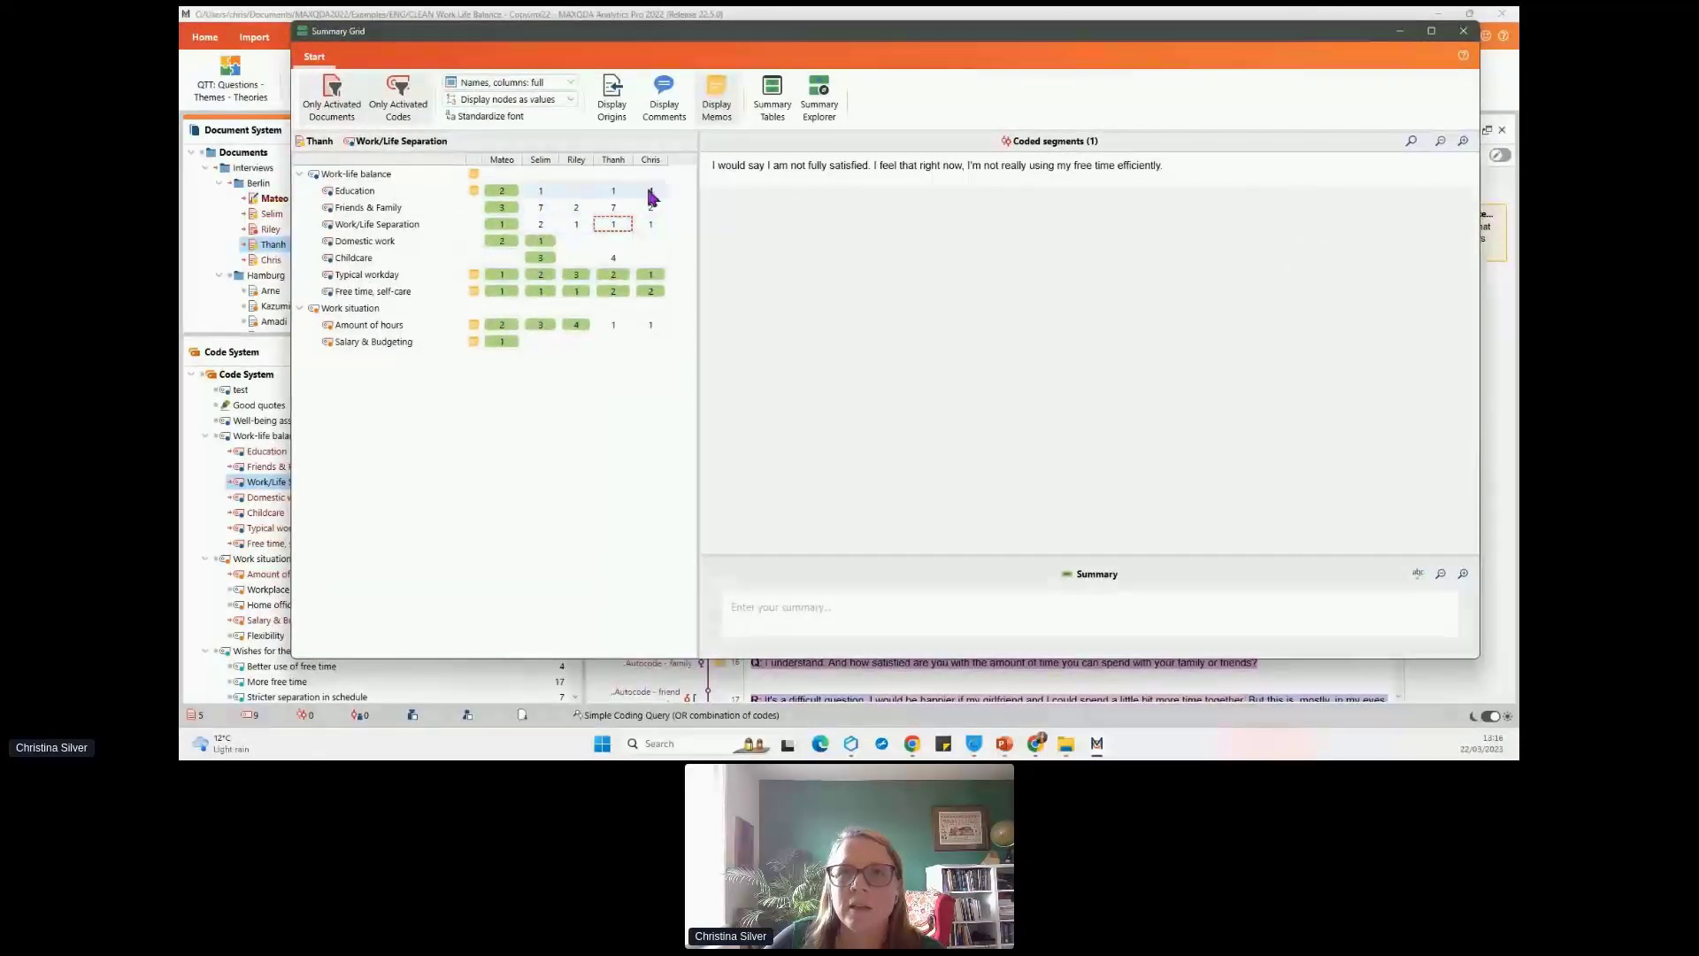
drag(697, 319, 685, 317)
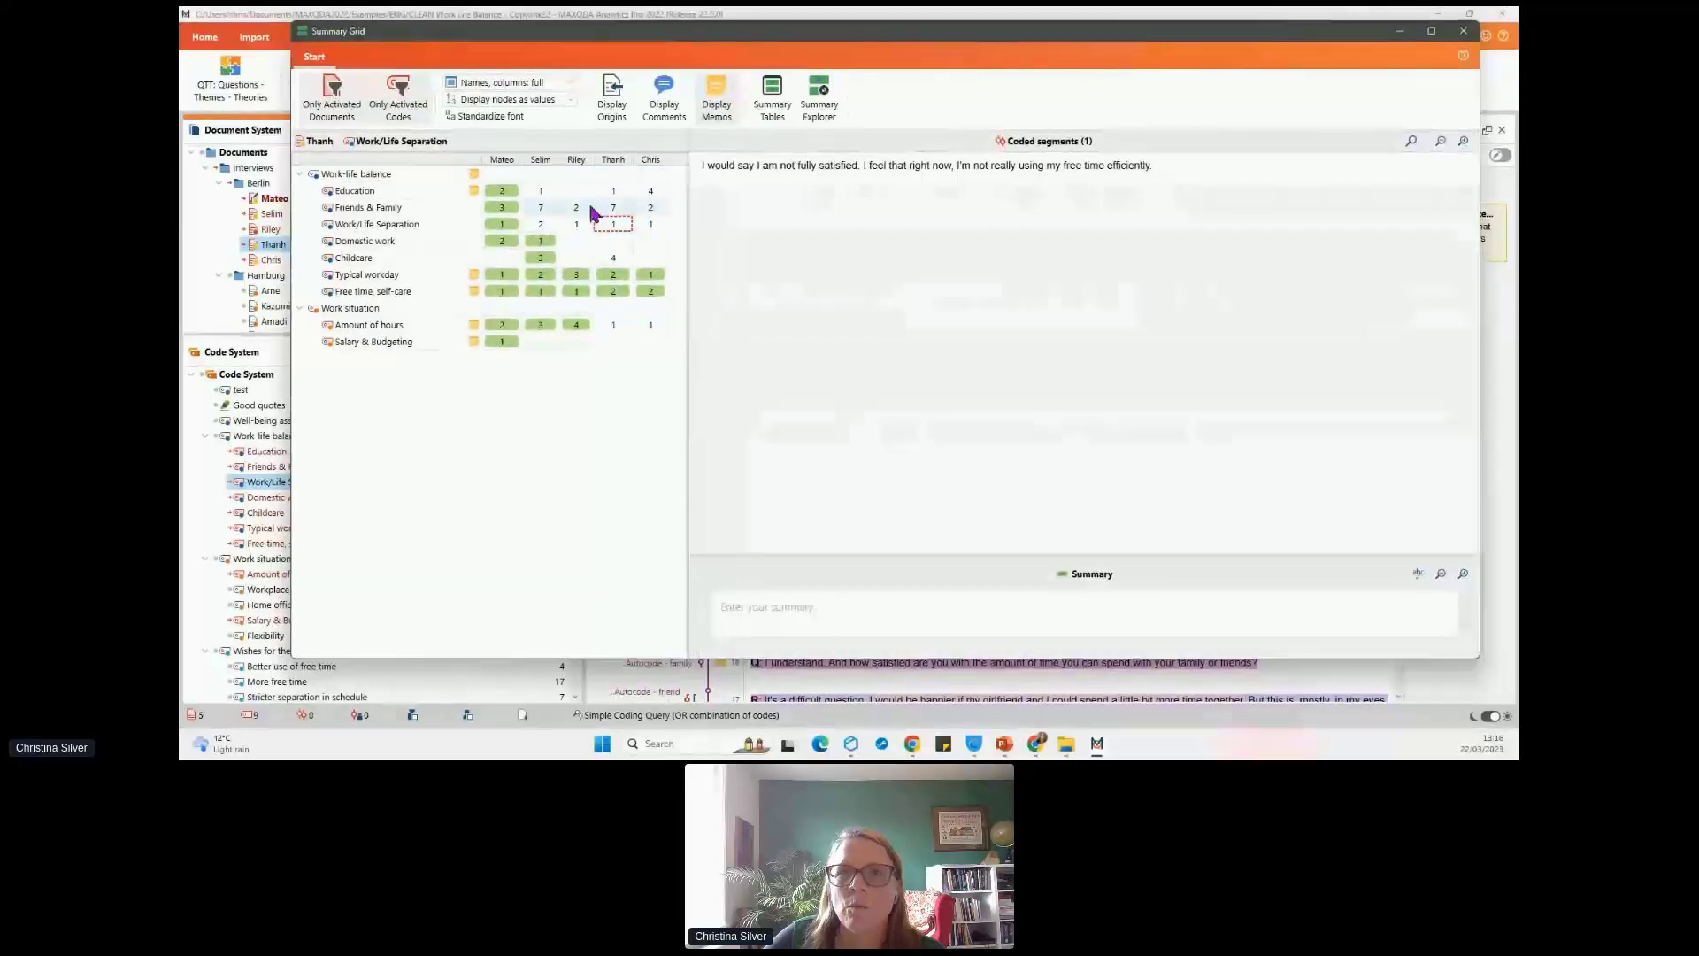
- Show the second interview's Friends & Family segments, and enlarge the segments and summary areas for reading and writing
click(539, 209)
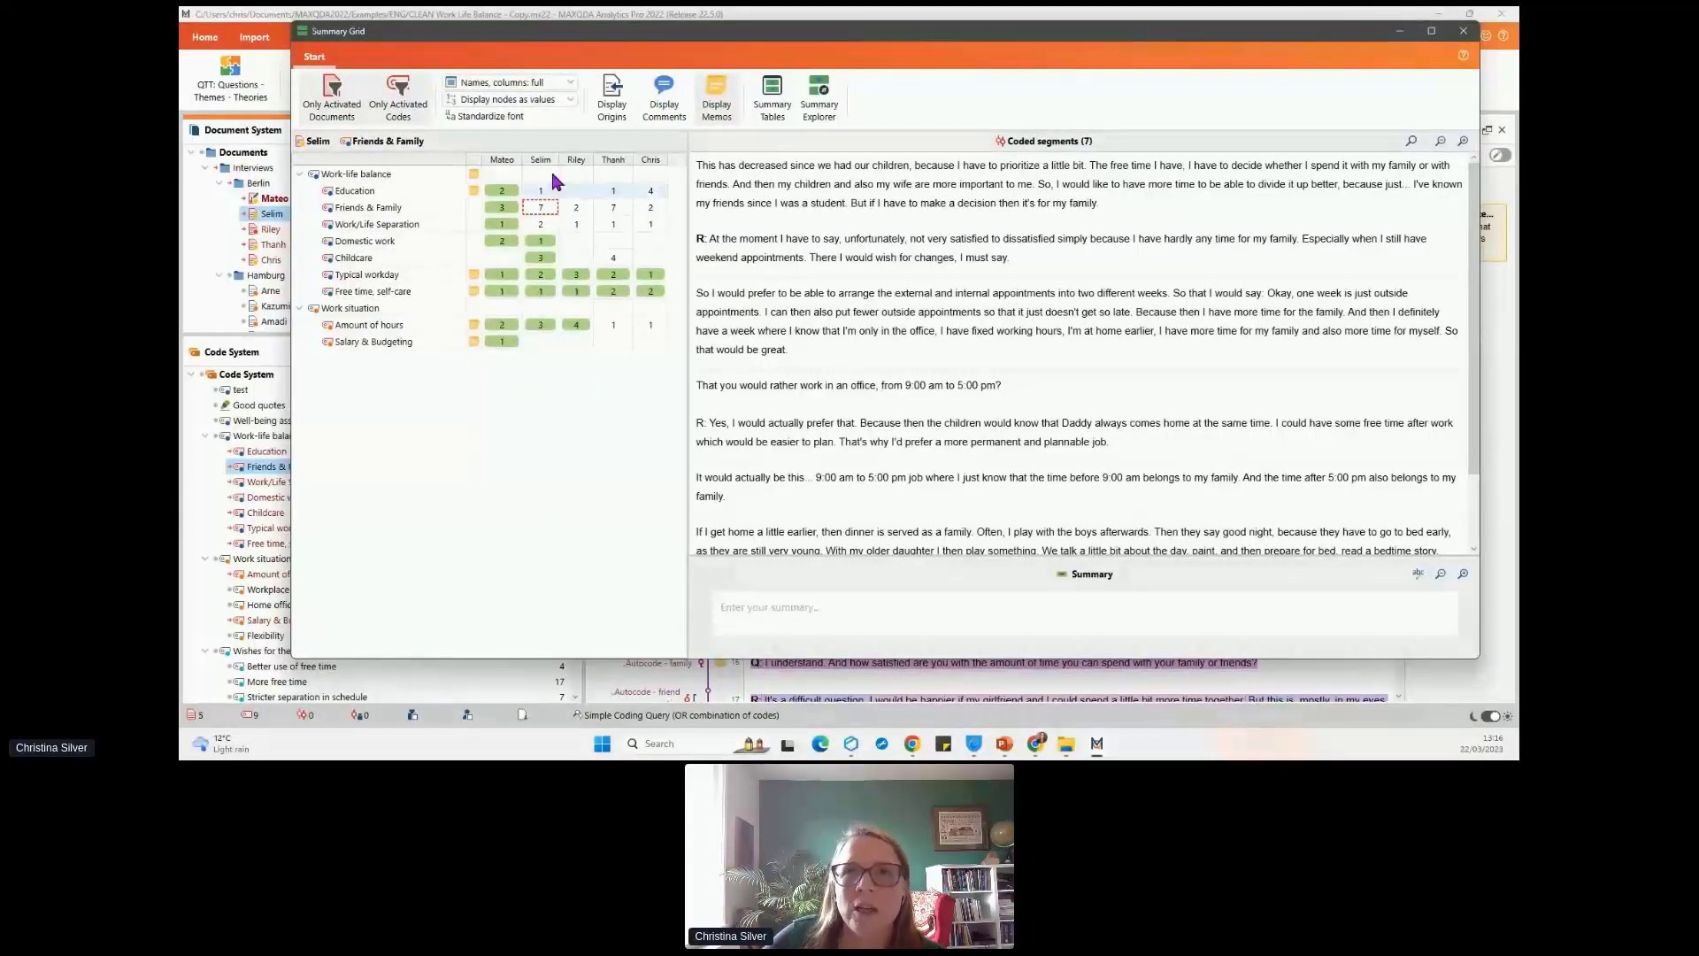
drag(687, 468, 674, 469)
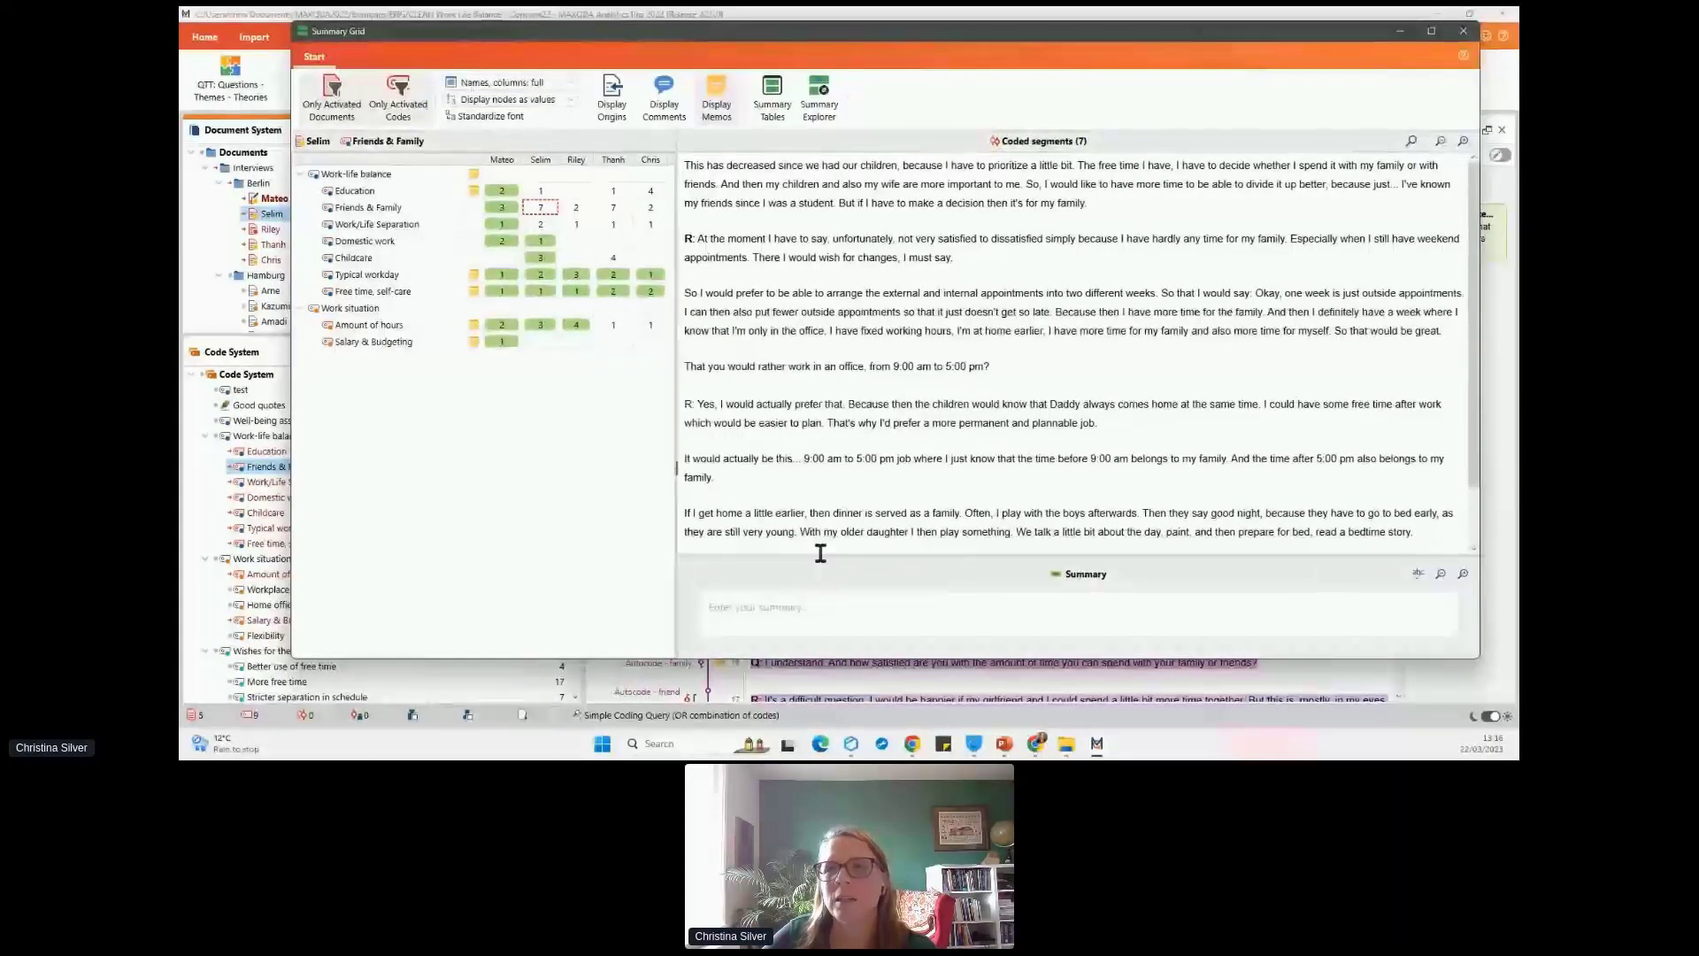
drag(822, 556, 836, 482)
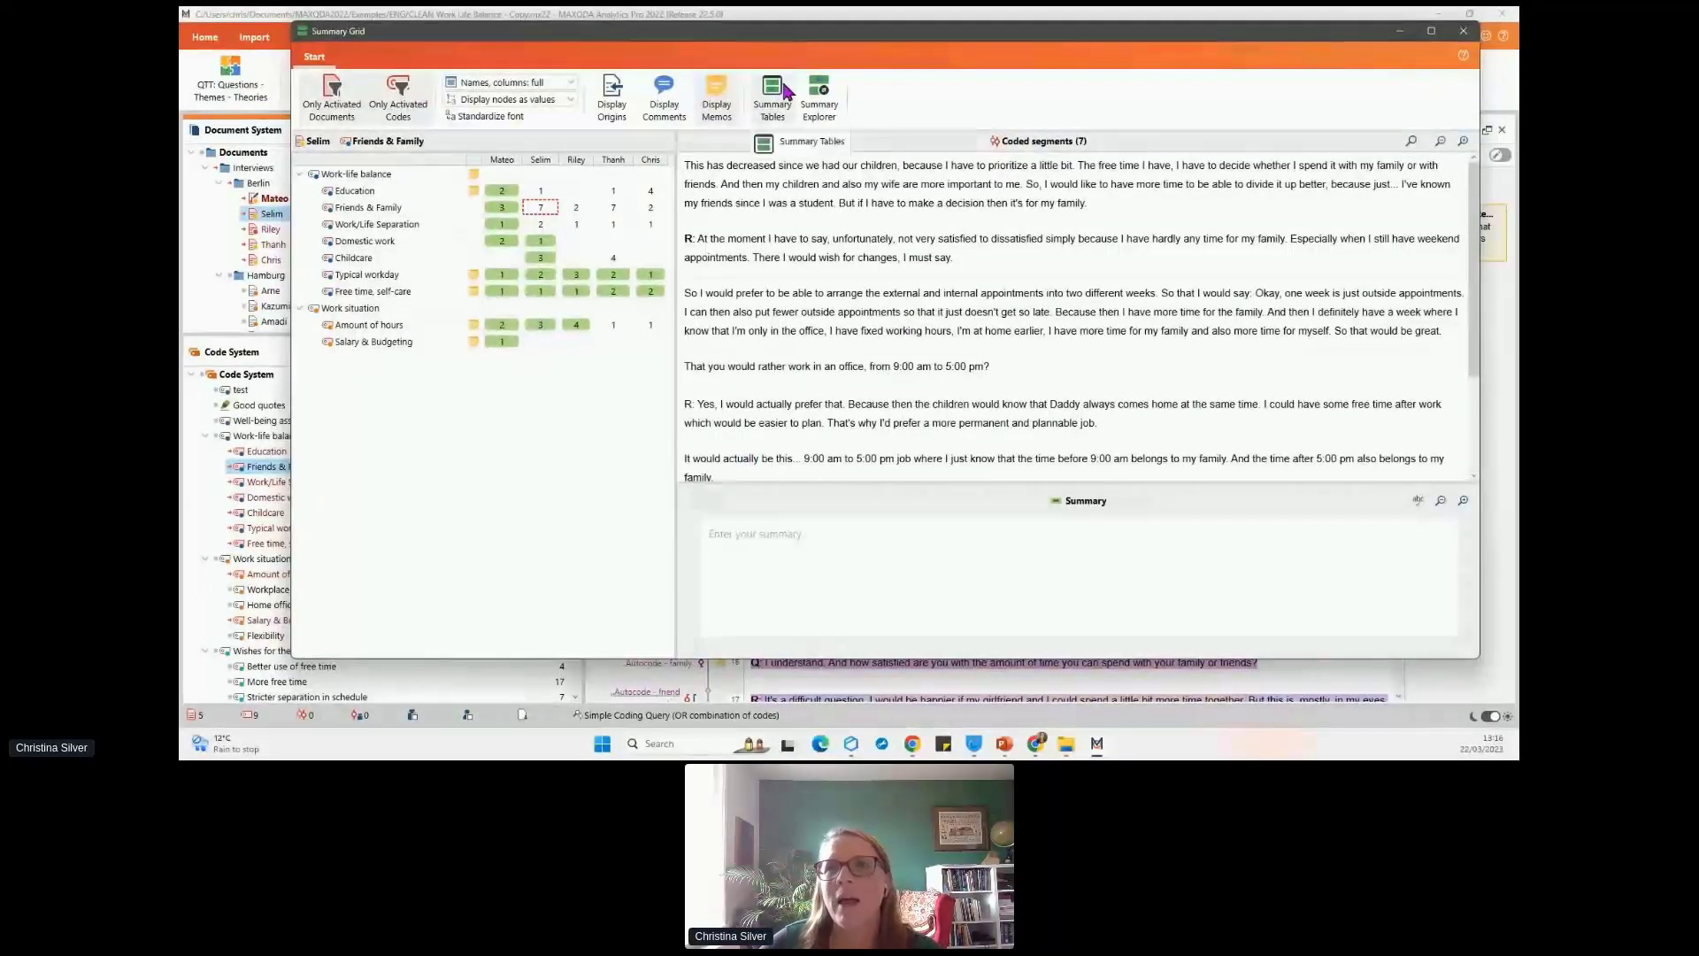
- Open the Summary Tables from the Summary Grid, and reposition and enlarge the window showing the Typical Workdays table
click(769, 111)
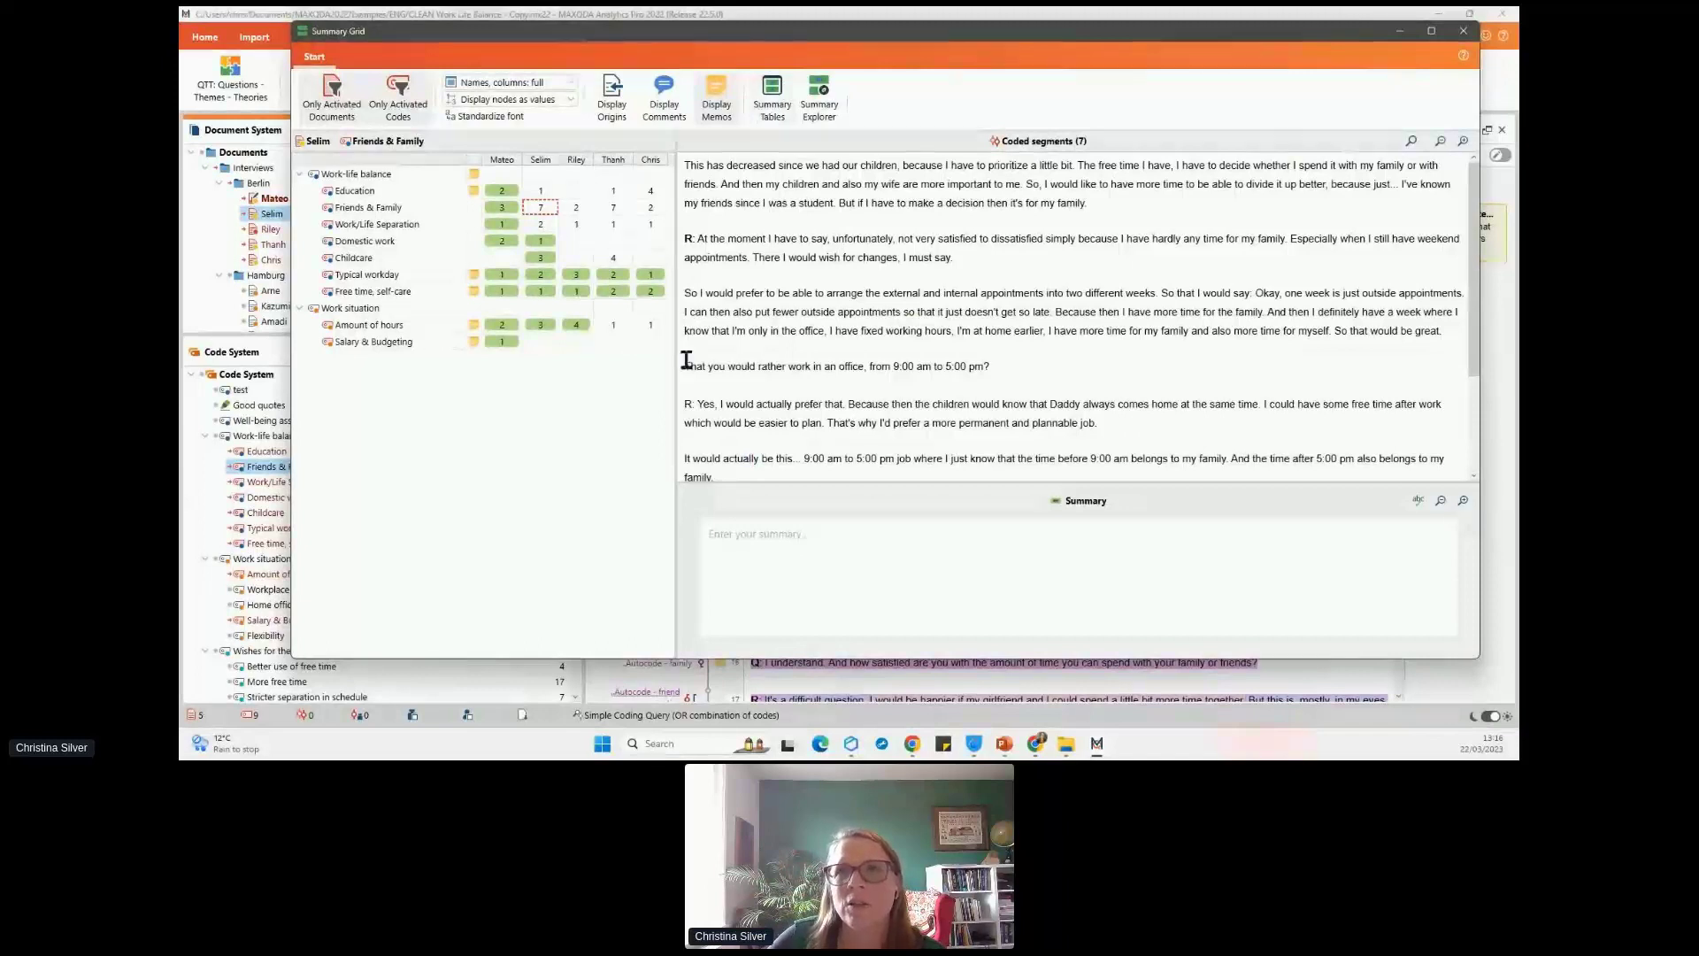
click(776, 97)
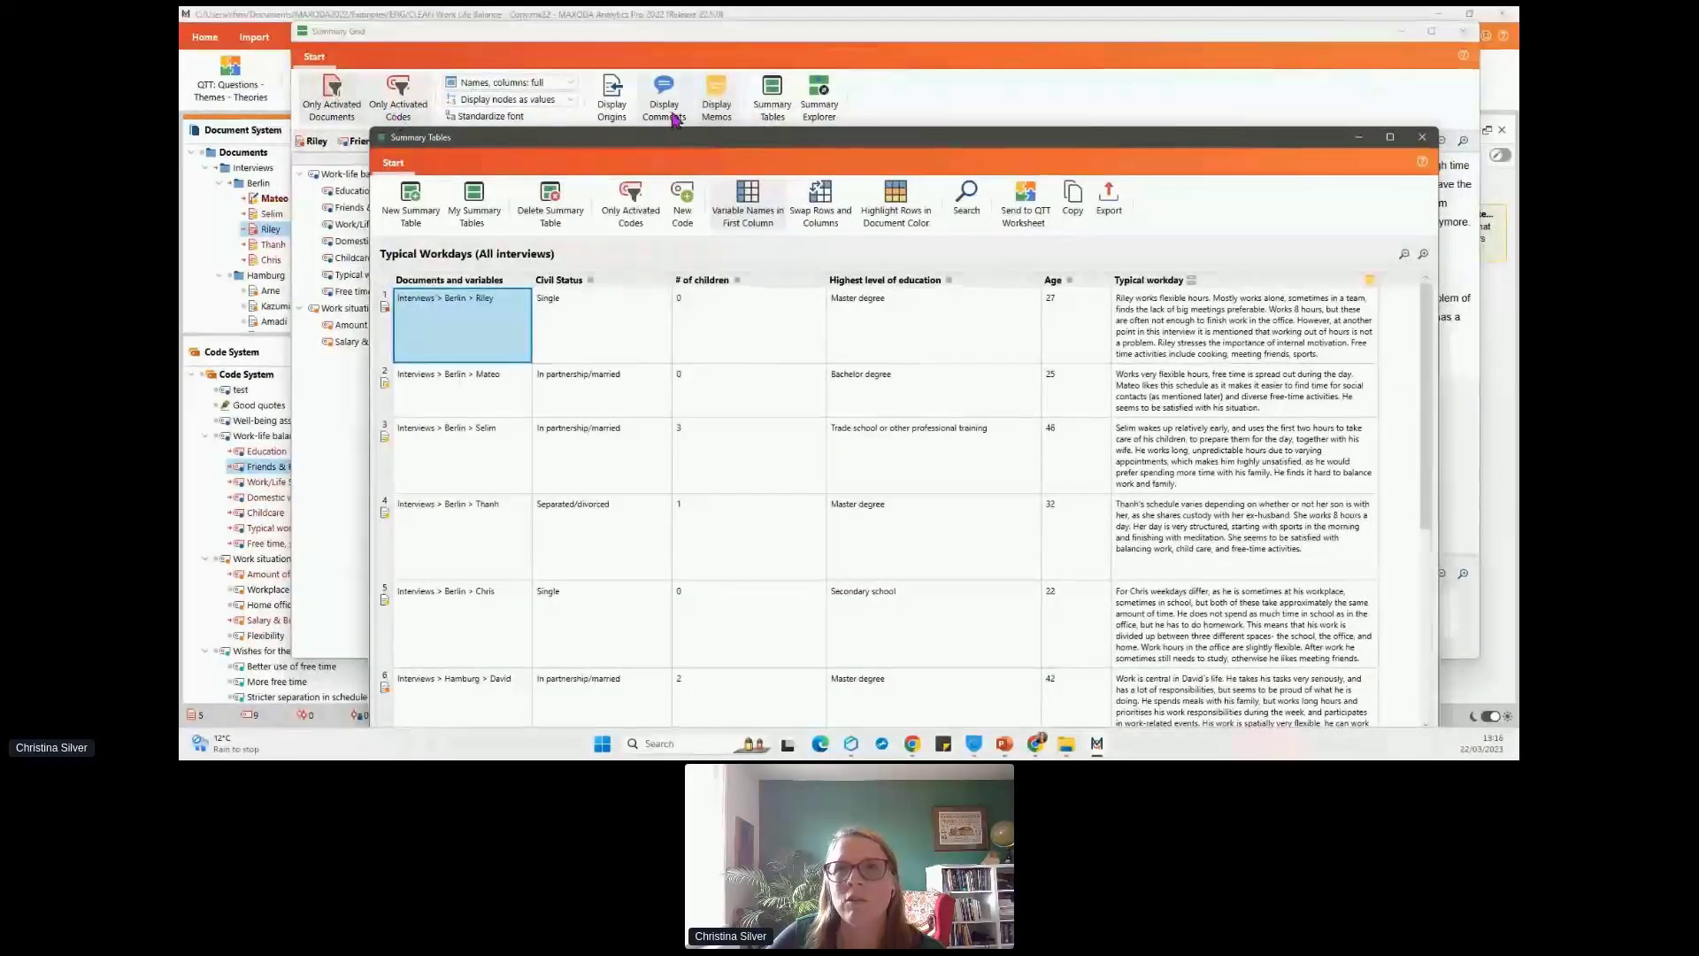
drag(841, 157, 796, 60)
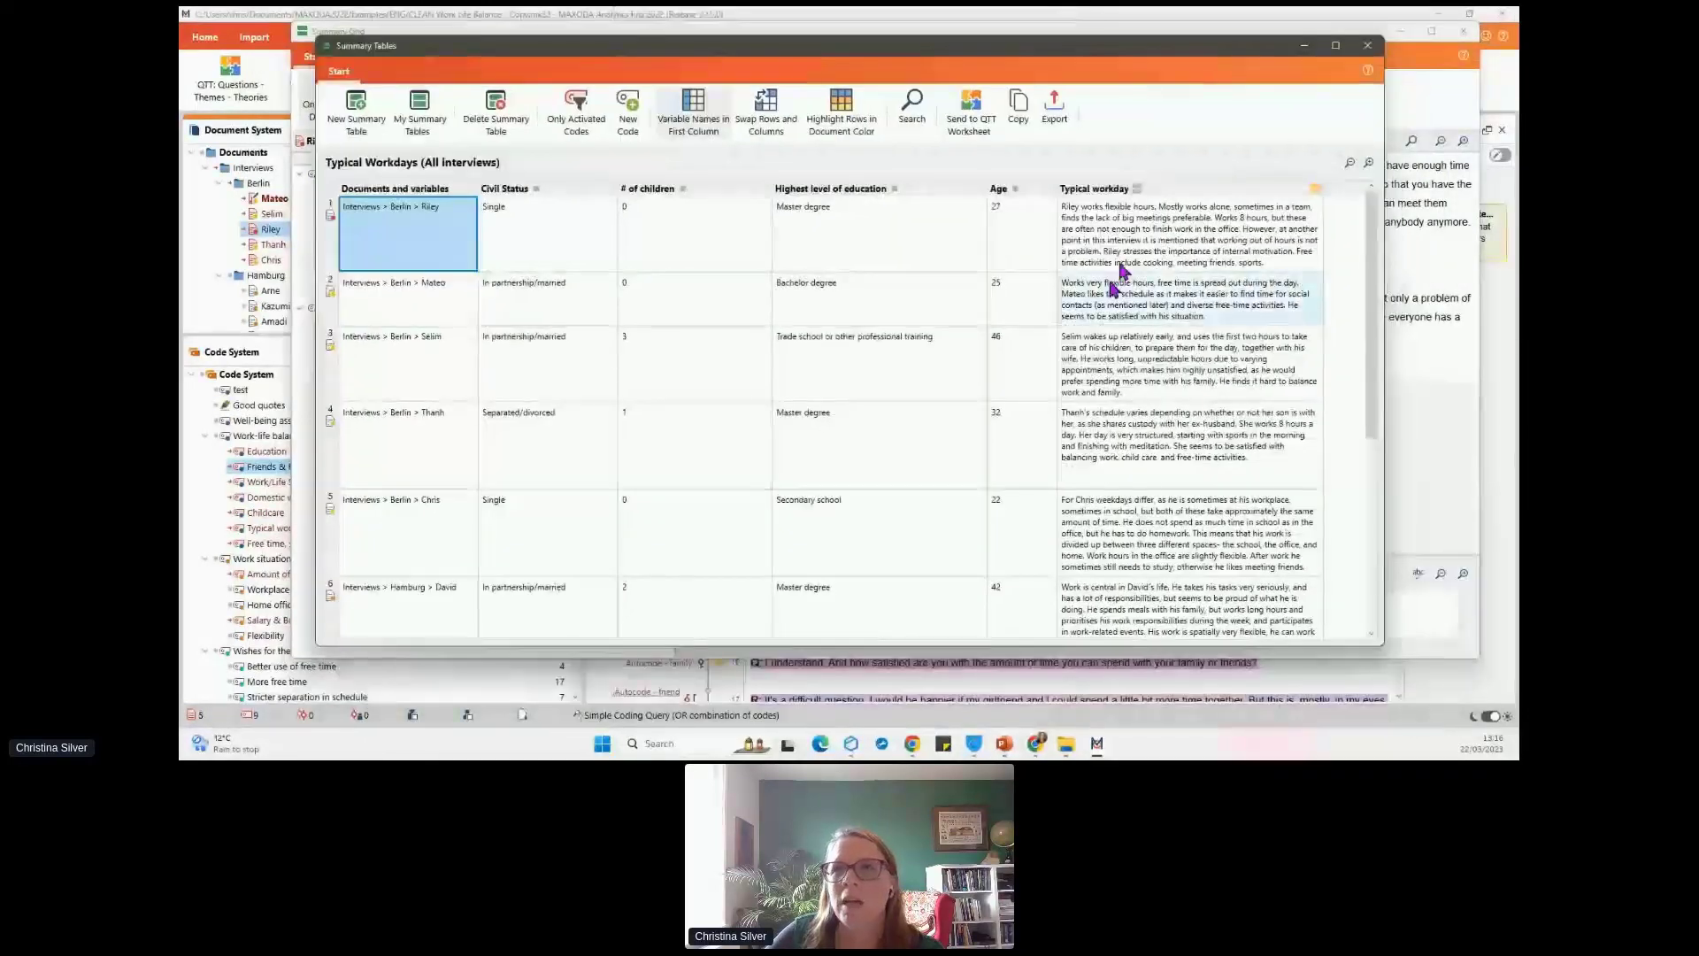
drag(1381, 642, 1439, 704)
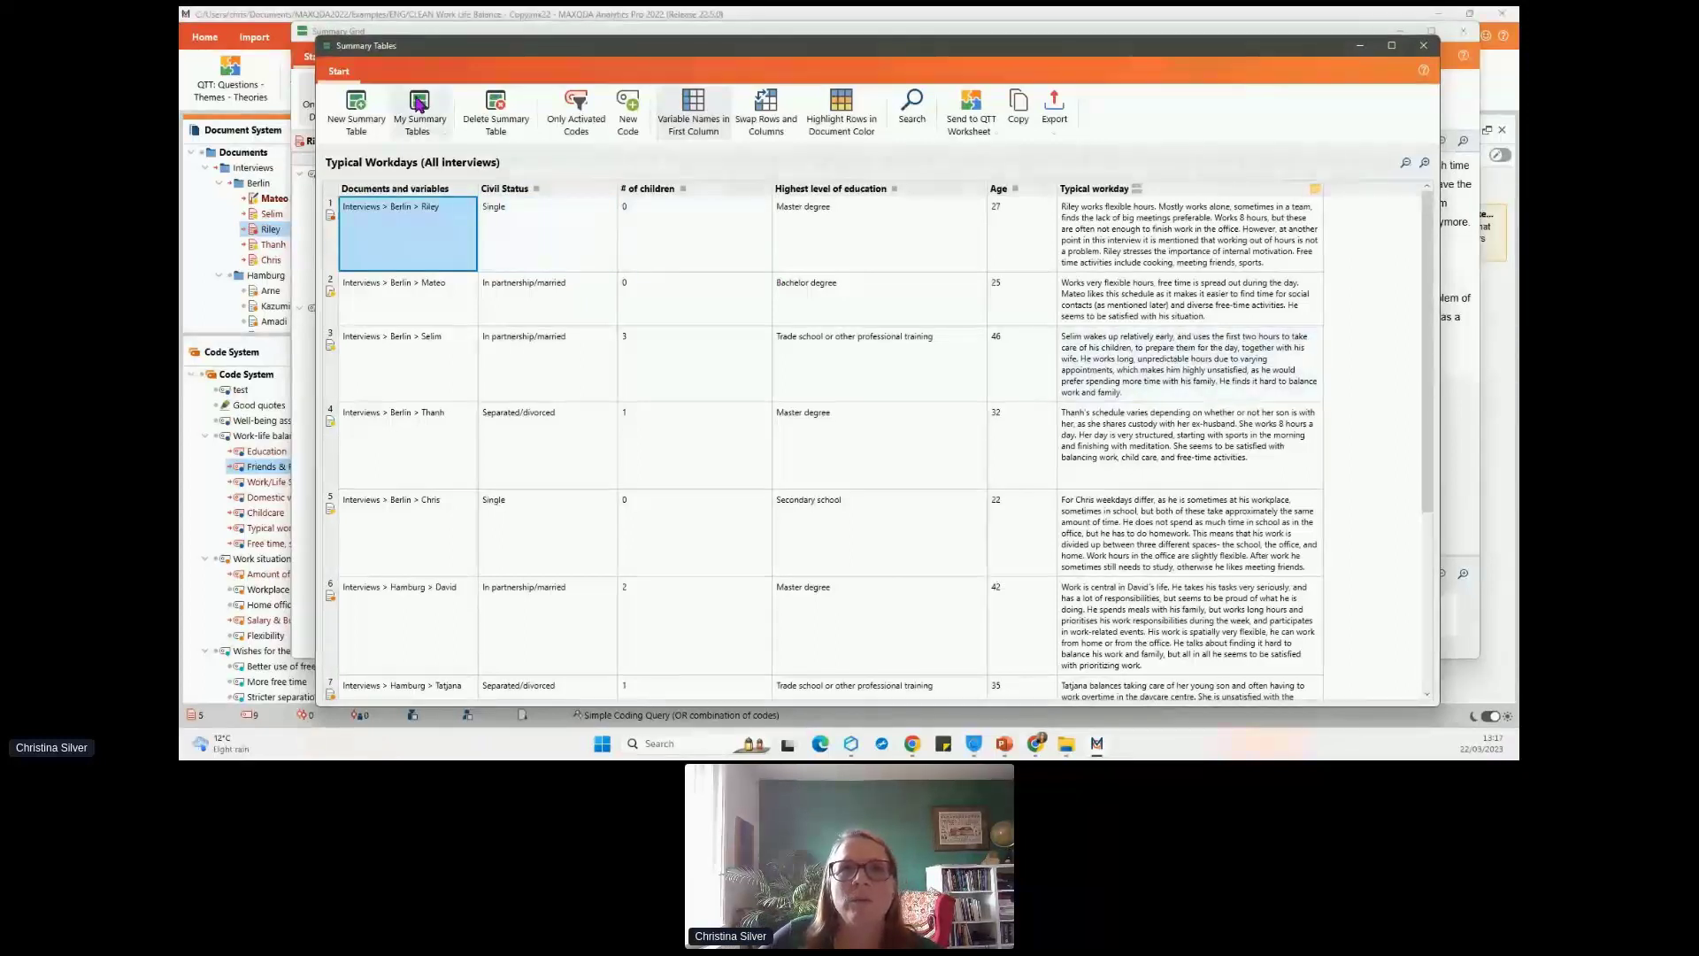
- Start a new summary table and add Education, Friends & Family, Work/Life Separation, Domestic work, Childcare and Free time, self-care to its codes
click(359, 115)
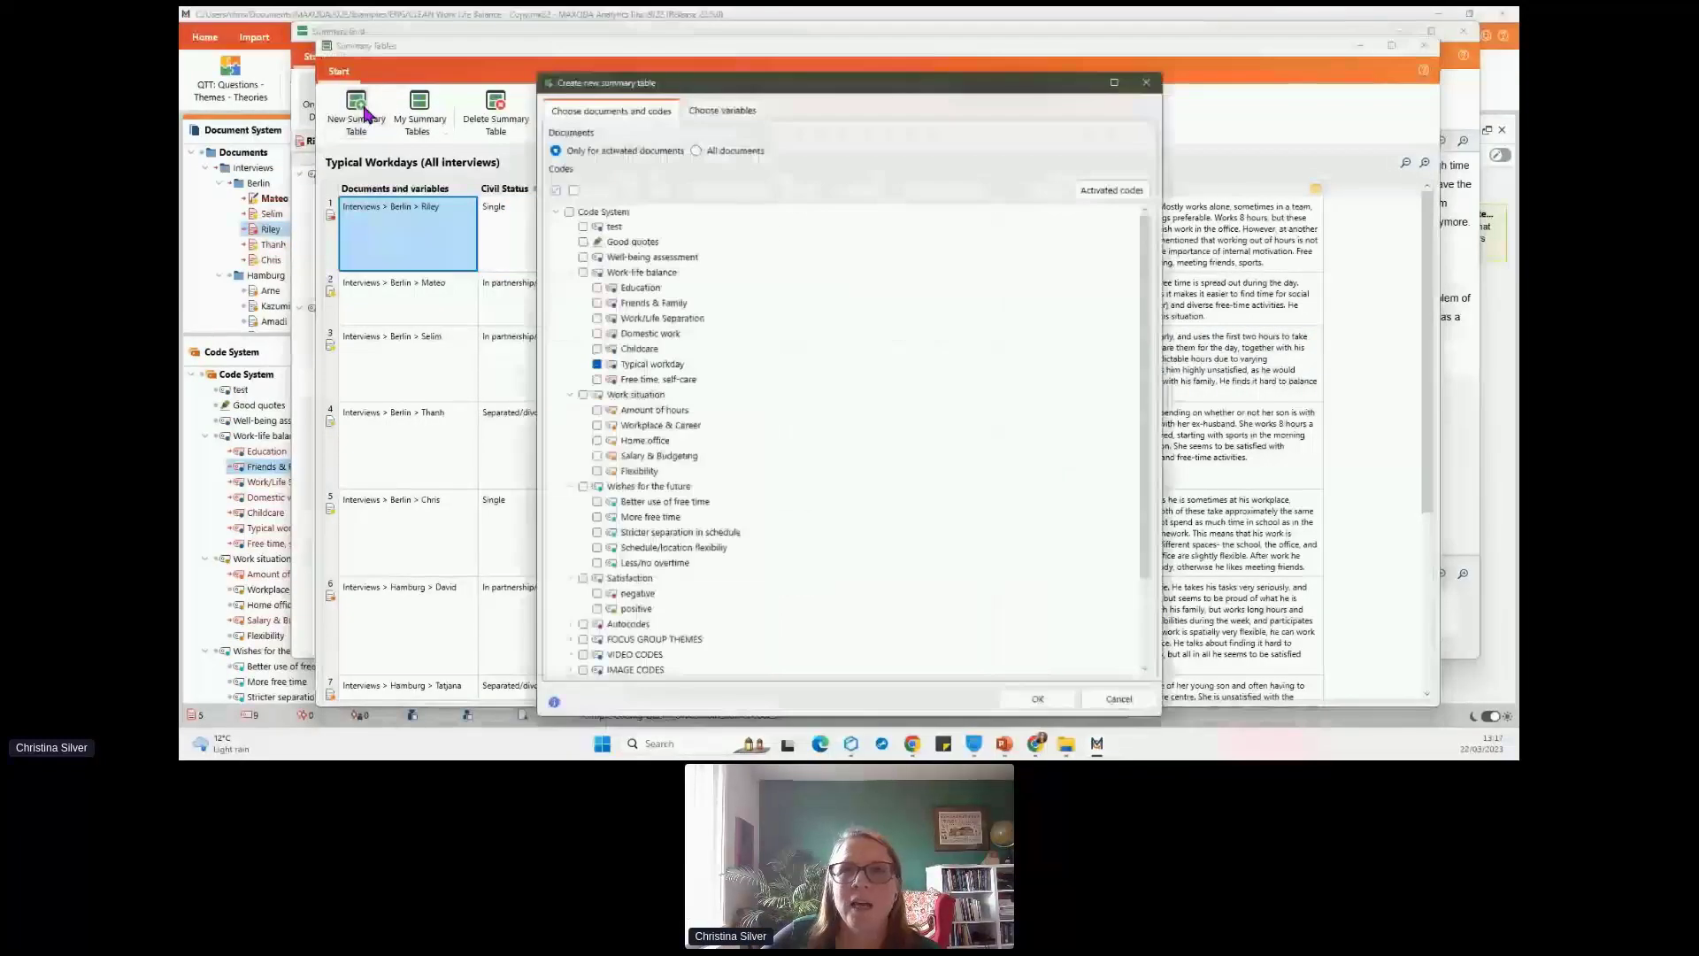
click(597, 288)
click(596, 303)
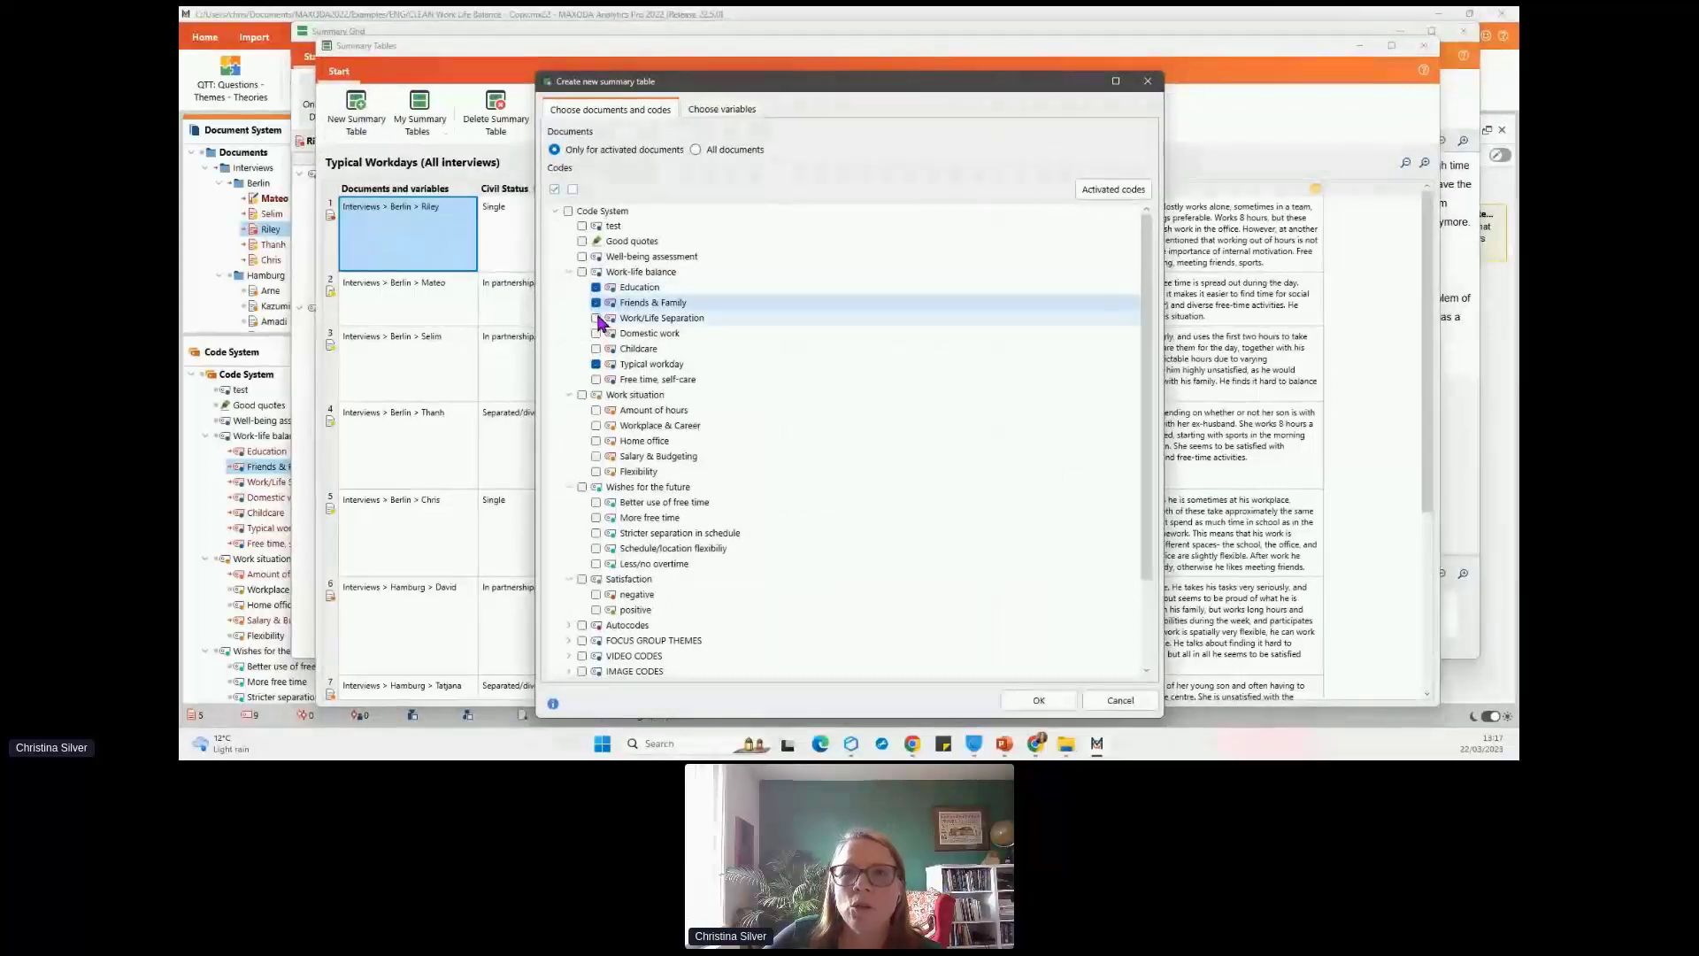
click(596, 318)
click(596, 333)
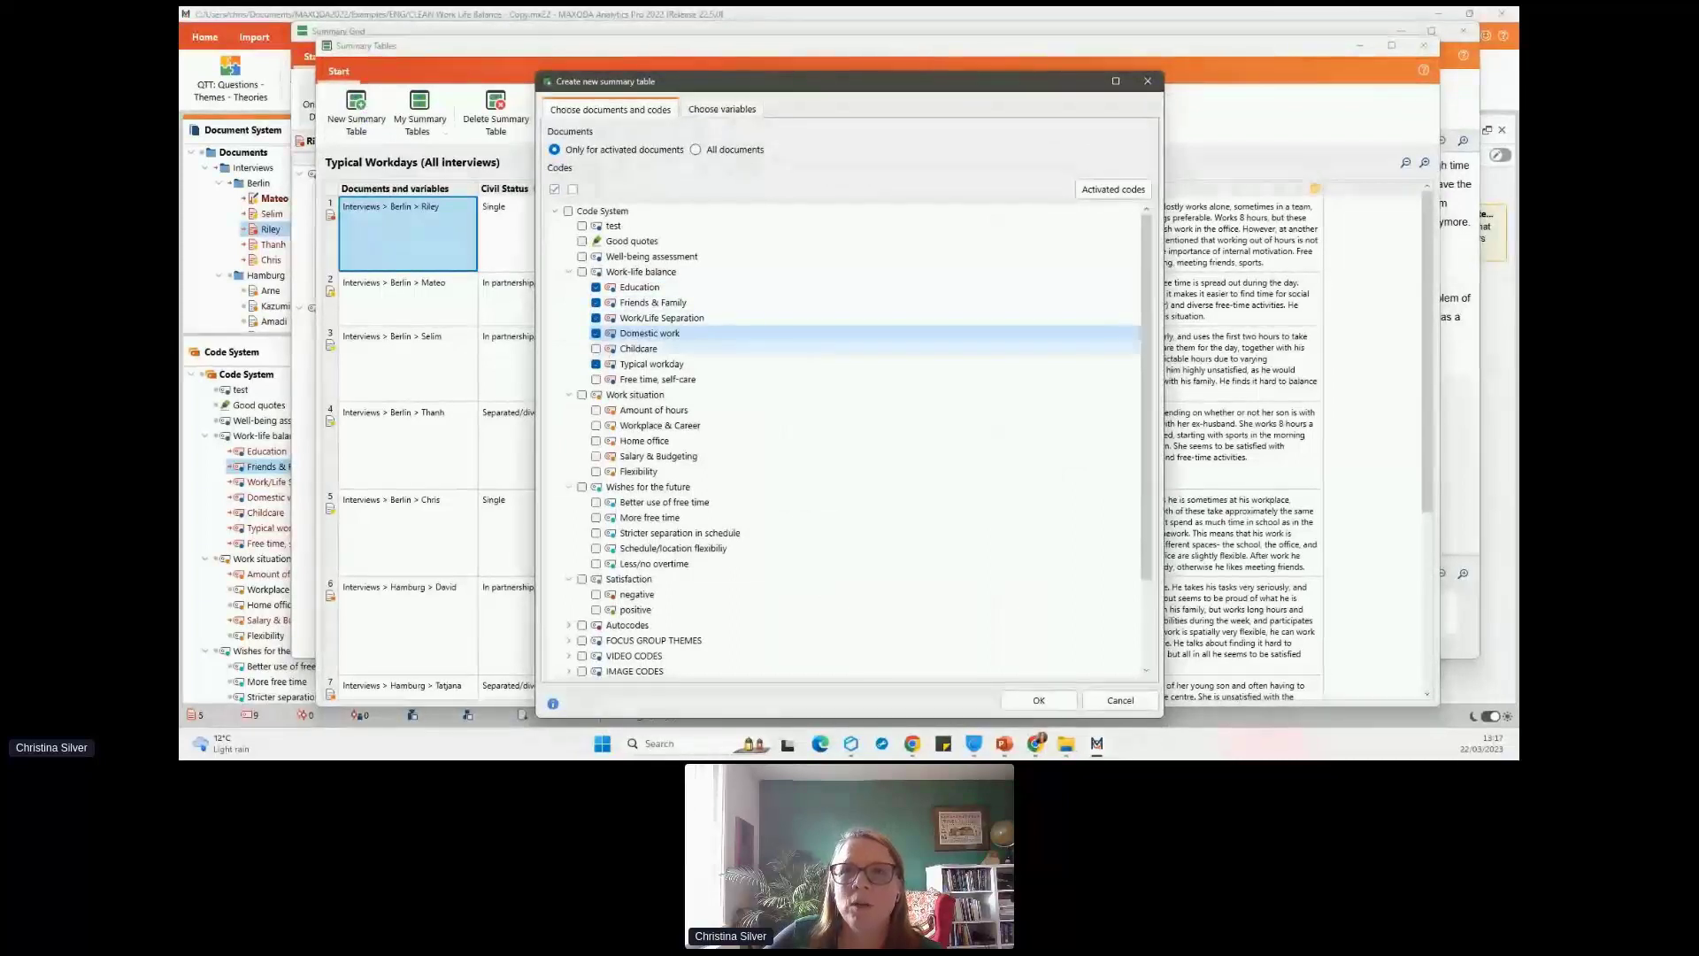
click(596, 349)
click(597, 380)
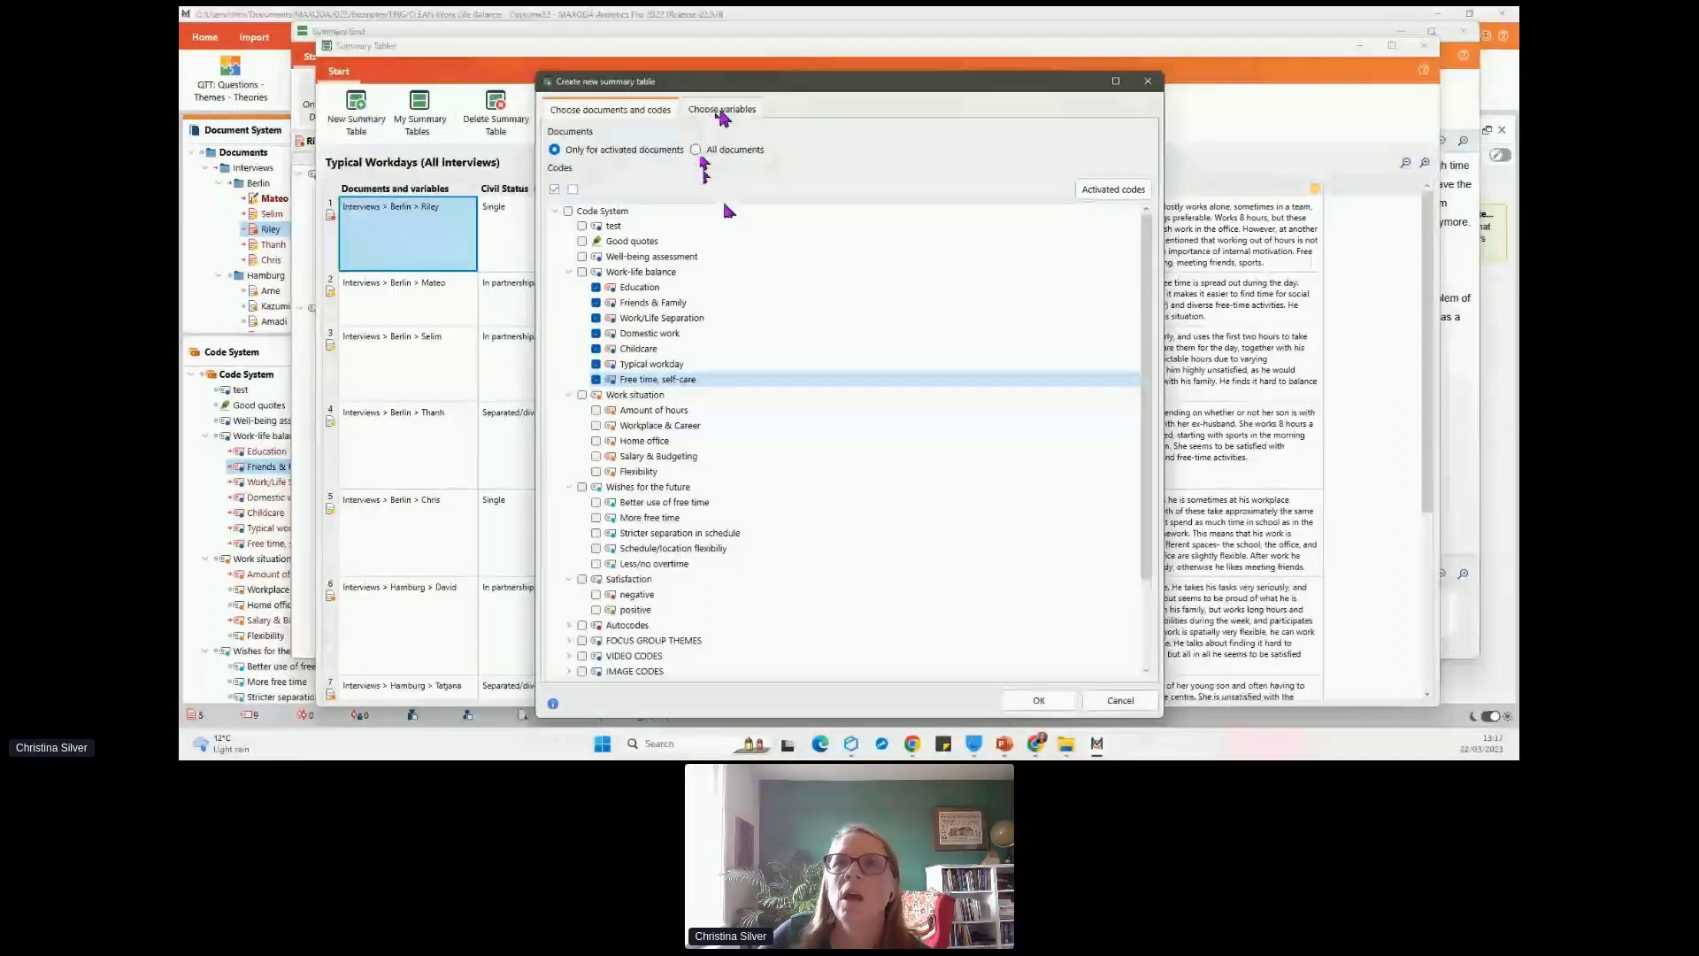
- Remove Civil Status, # of children, Highest level of education and Age from the new summary table's own-column variables
click(722, 109)
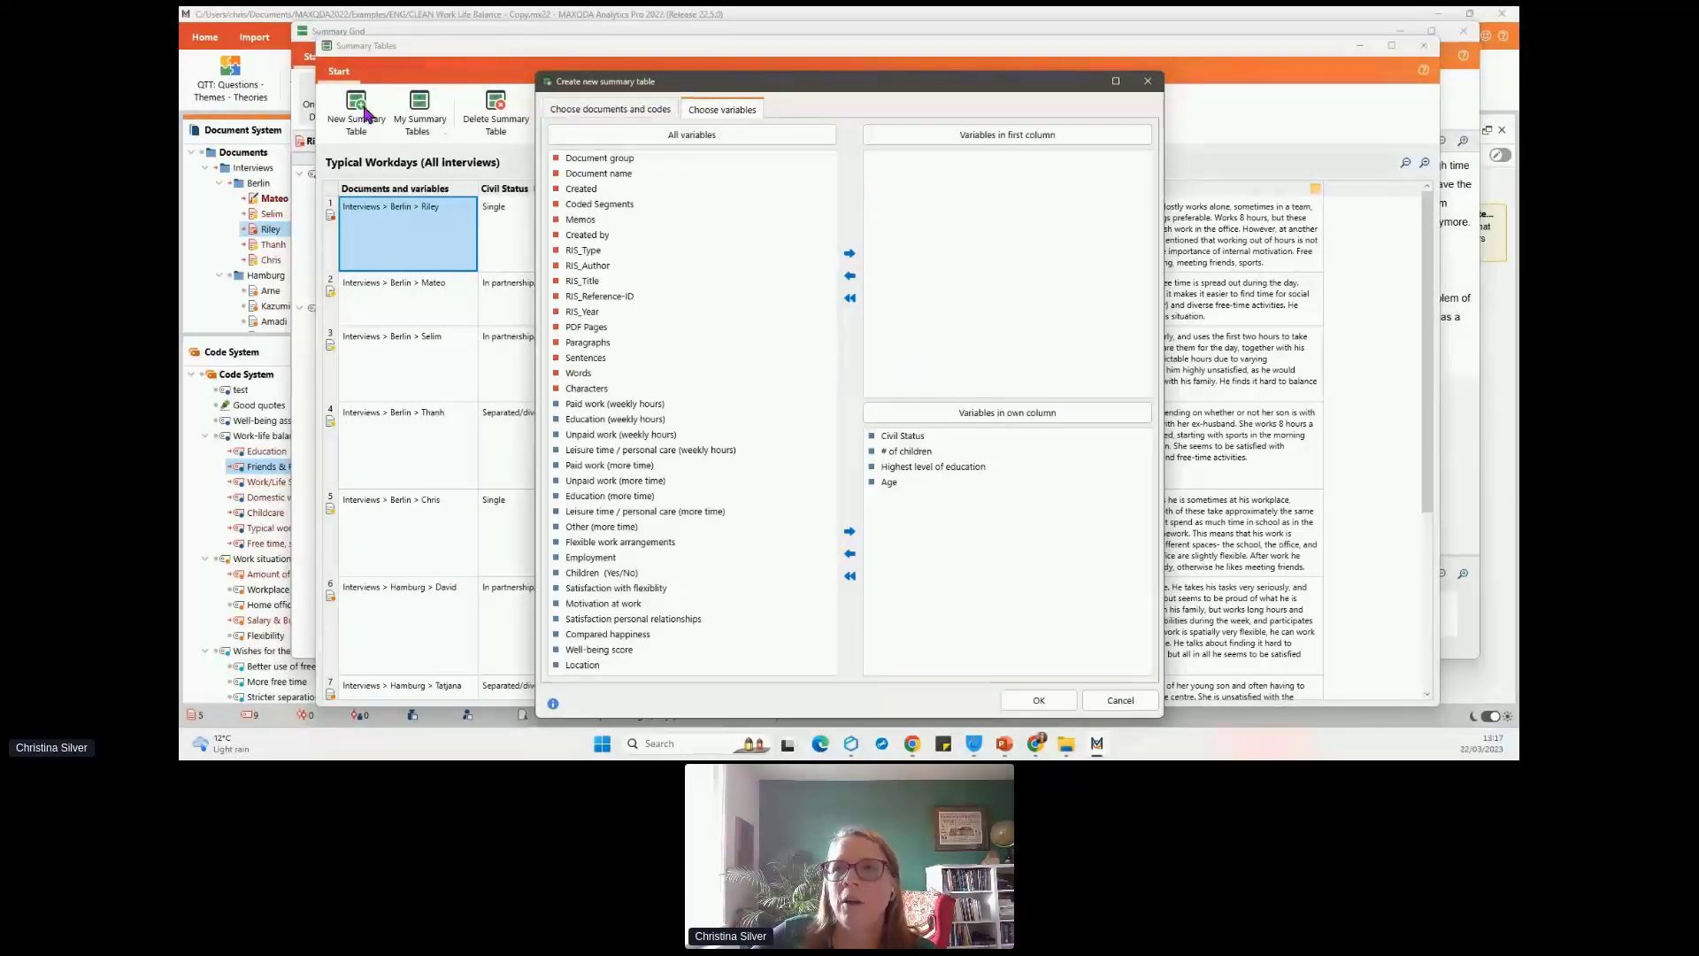
drag(894, 81, 937, 53)
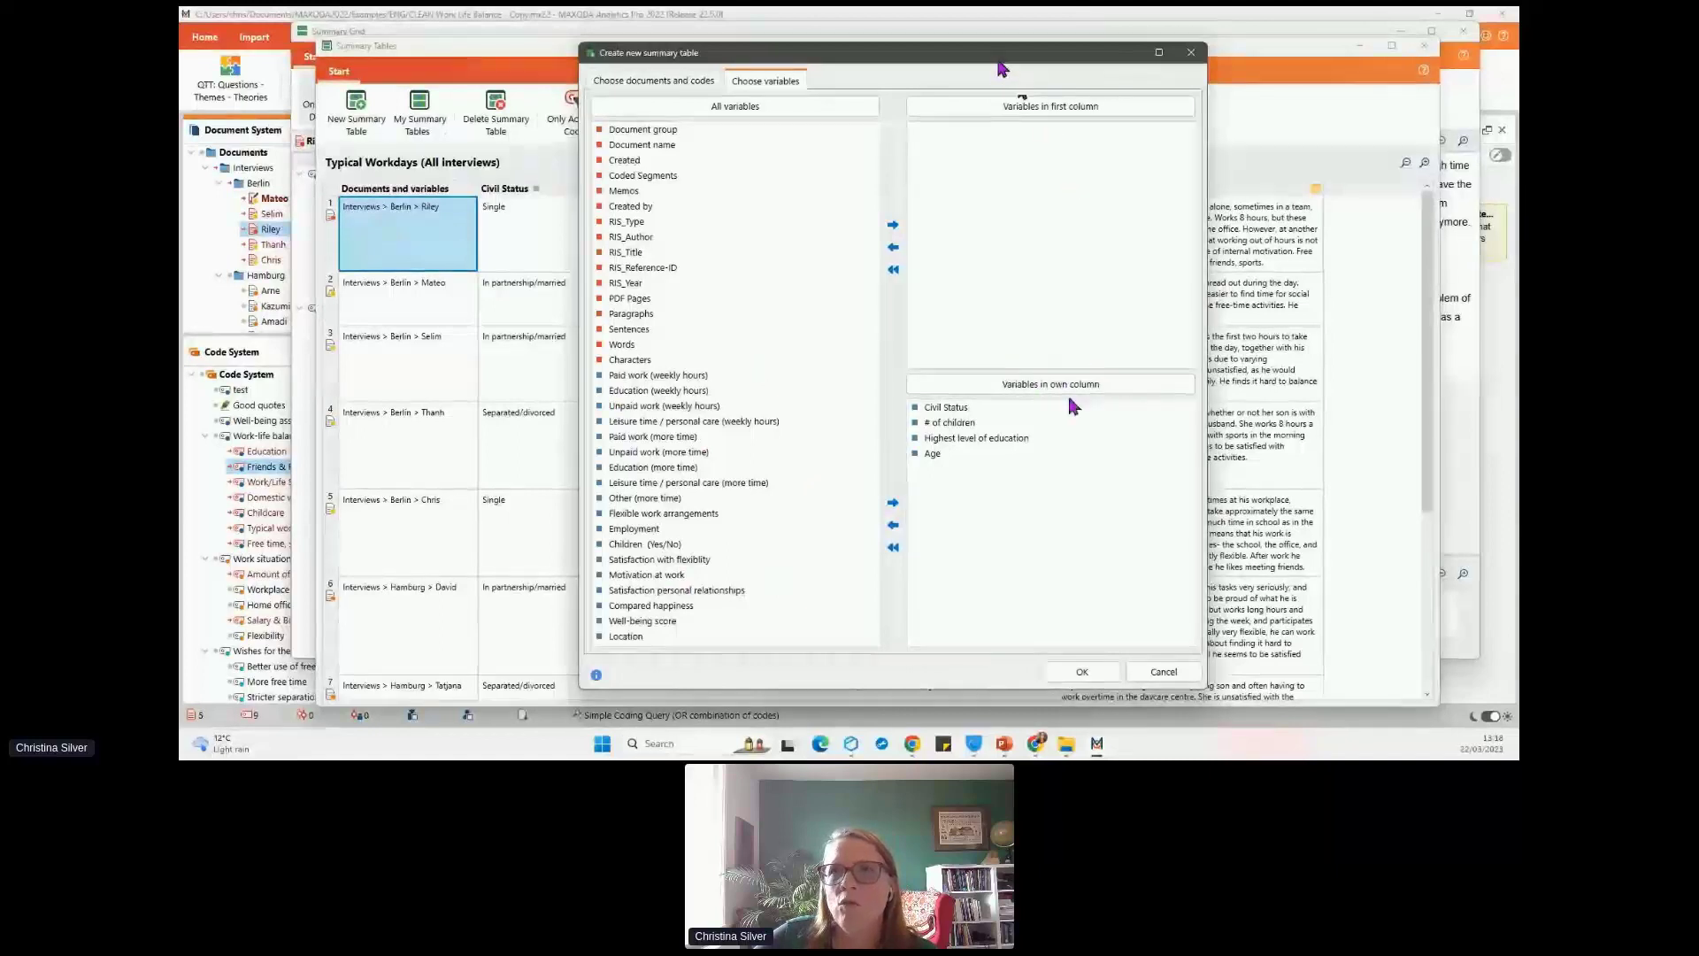
drag(1017, 53, 1309, 28)
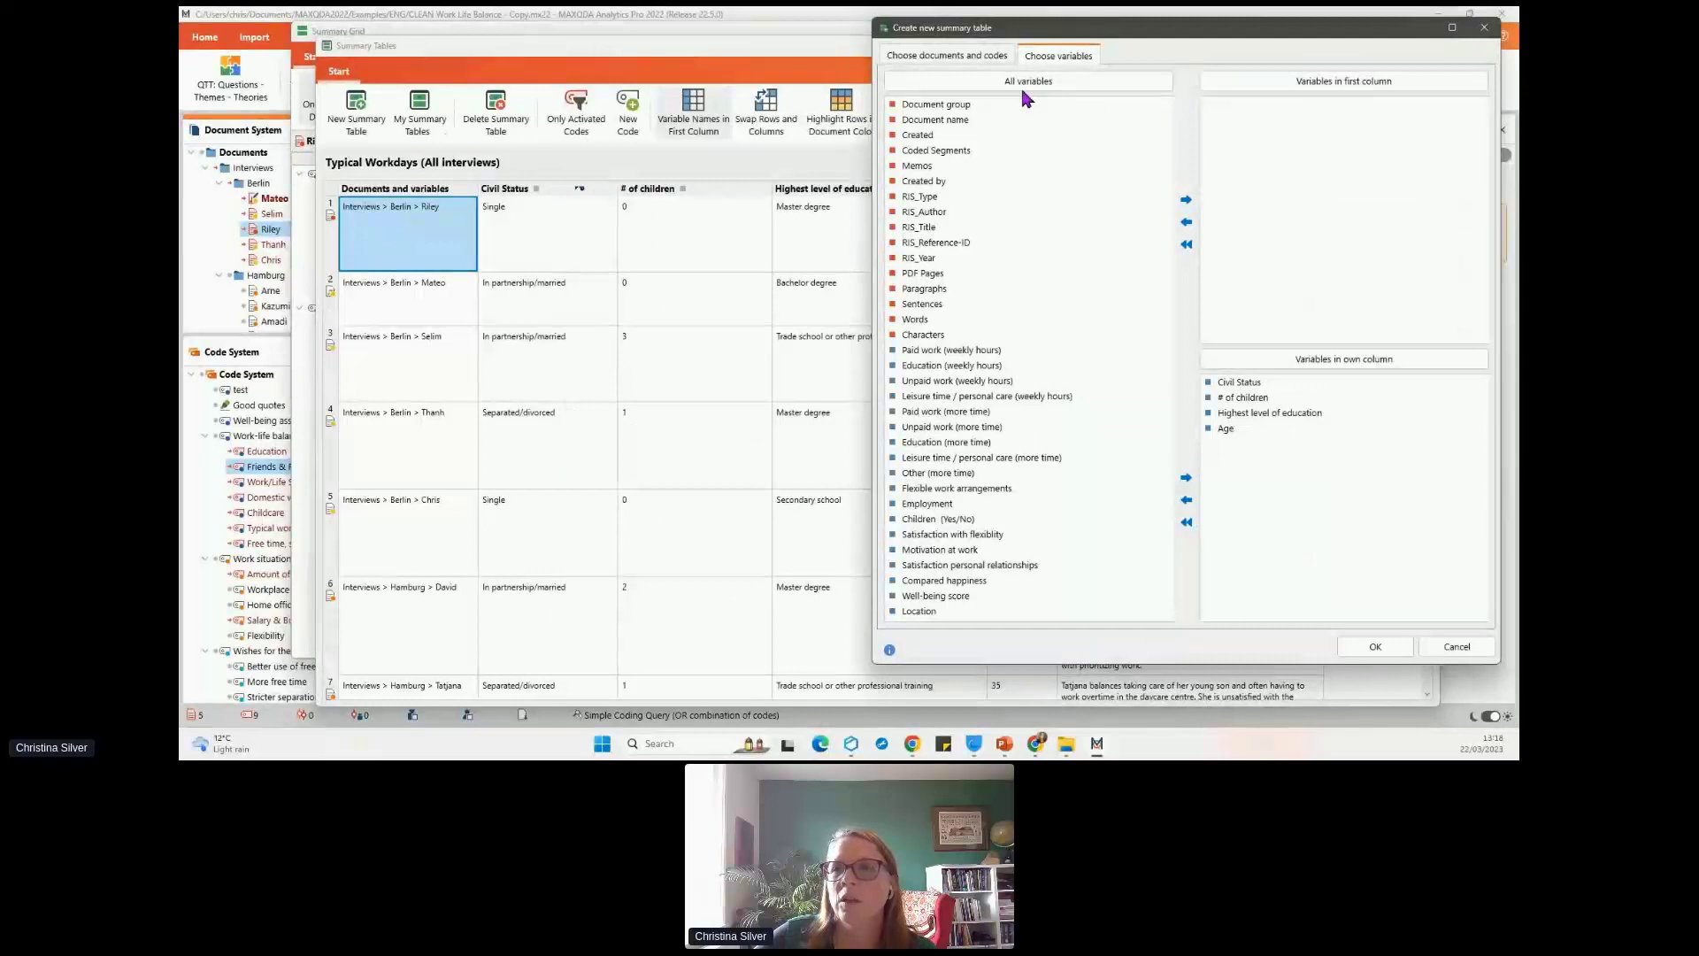
drag(1018, 28, 779, 18)
click(1009, 374)
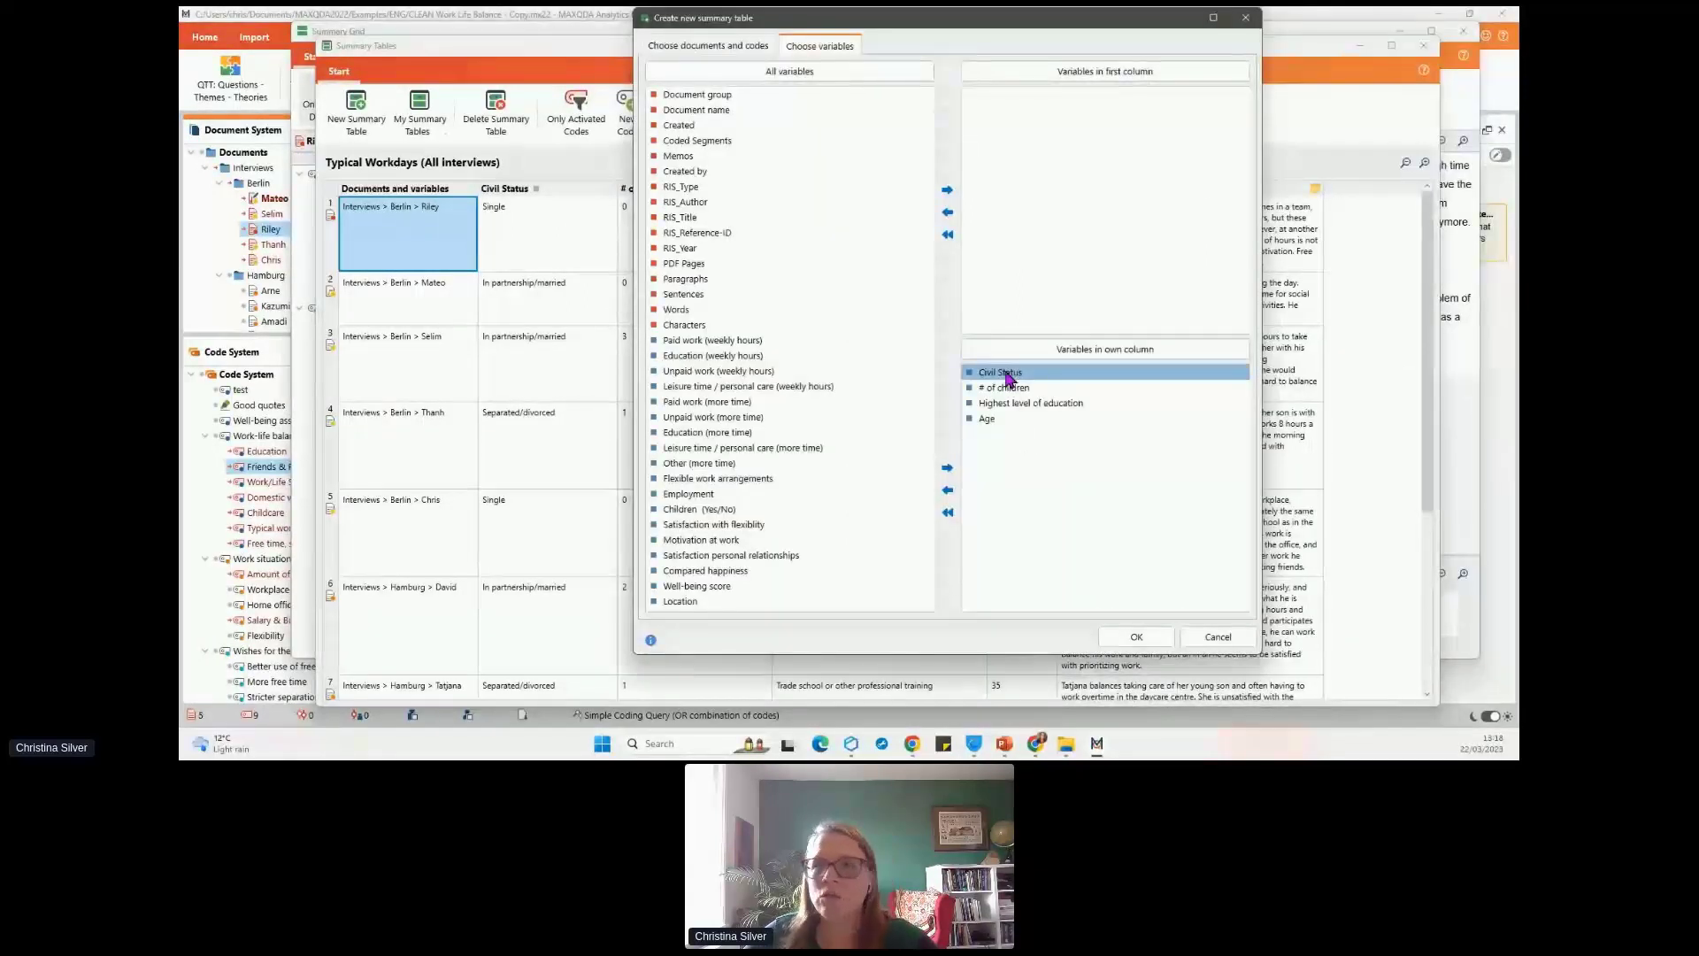
shift+click(982, 421)
click(948, 490)
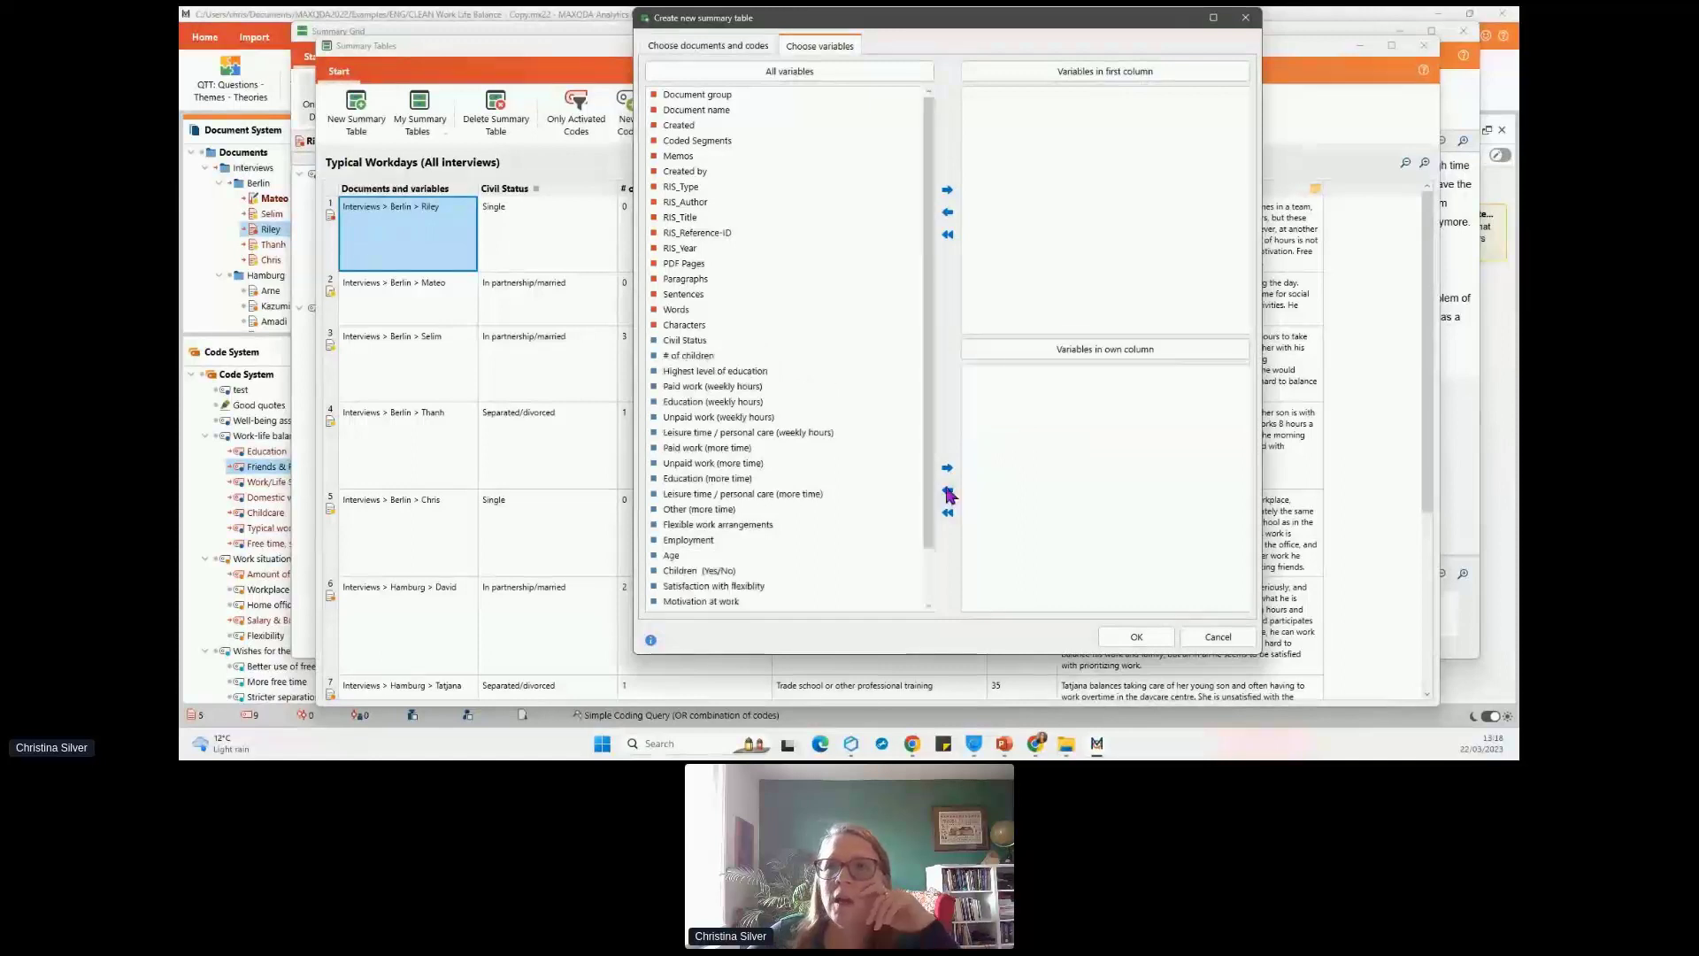
- Add Civil Status, # of children and Age as first-column variables, and create the summary table
click(685, 339)
click(947, 190)
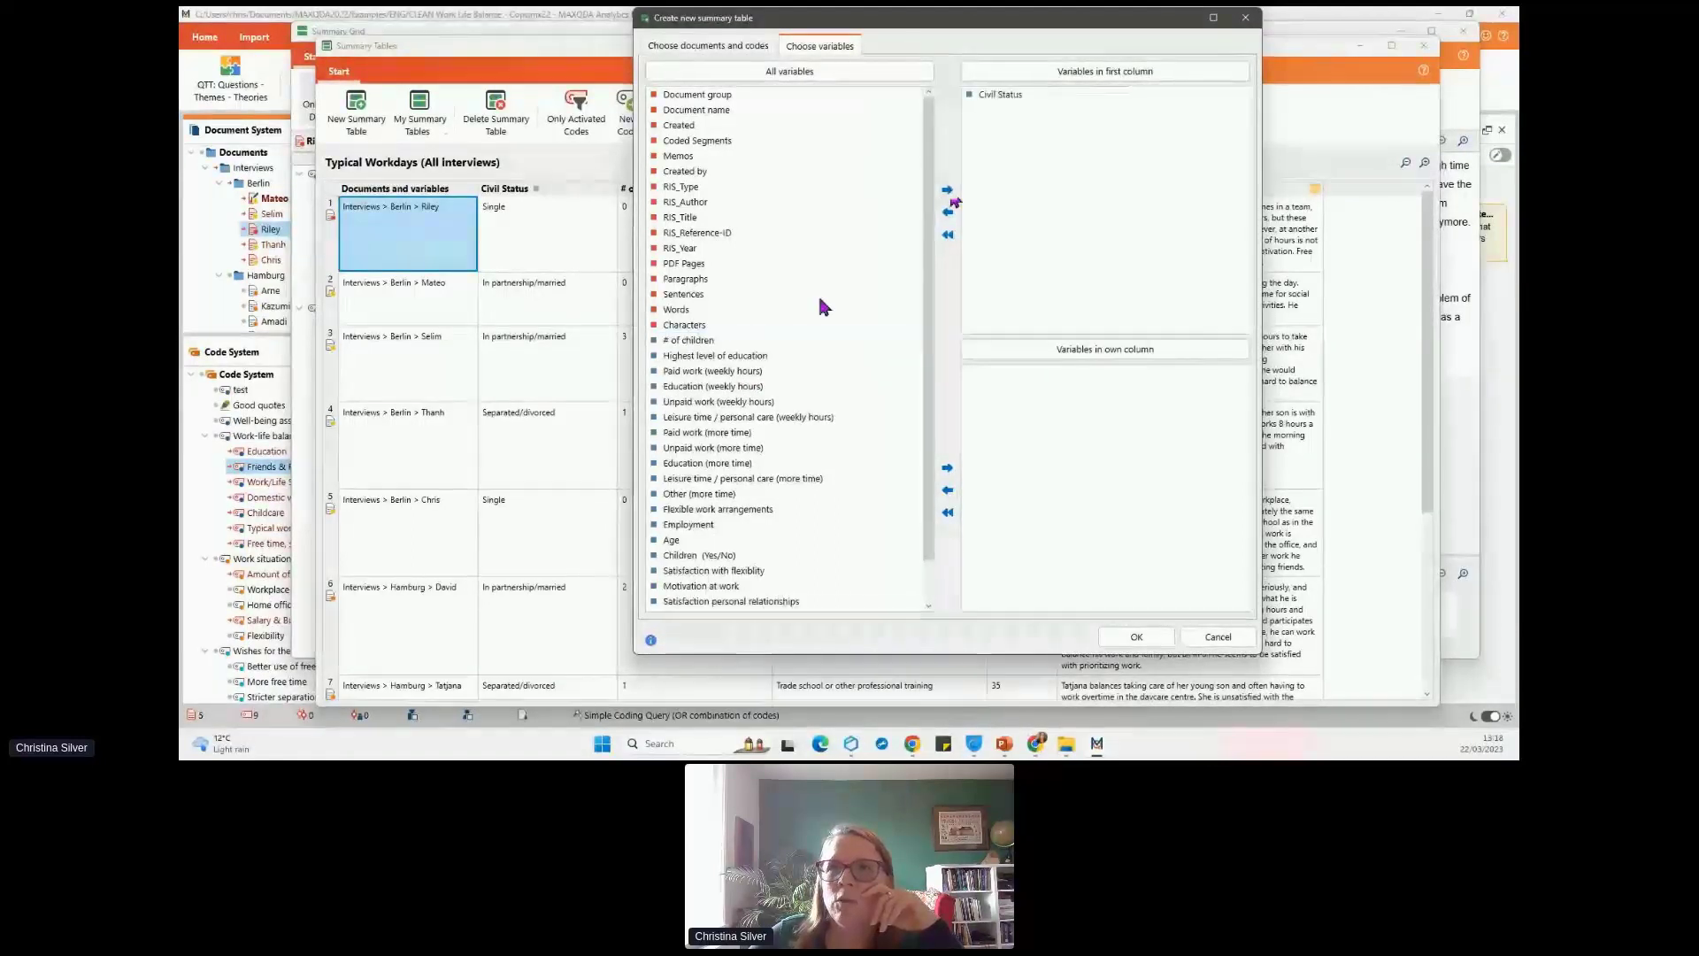
click(692, 341)
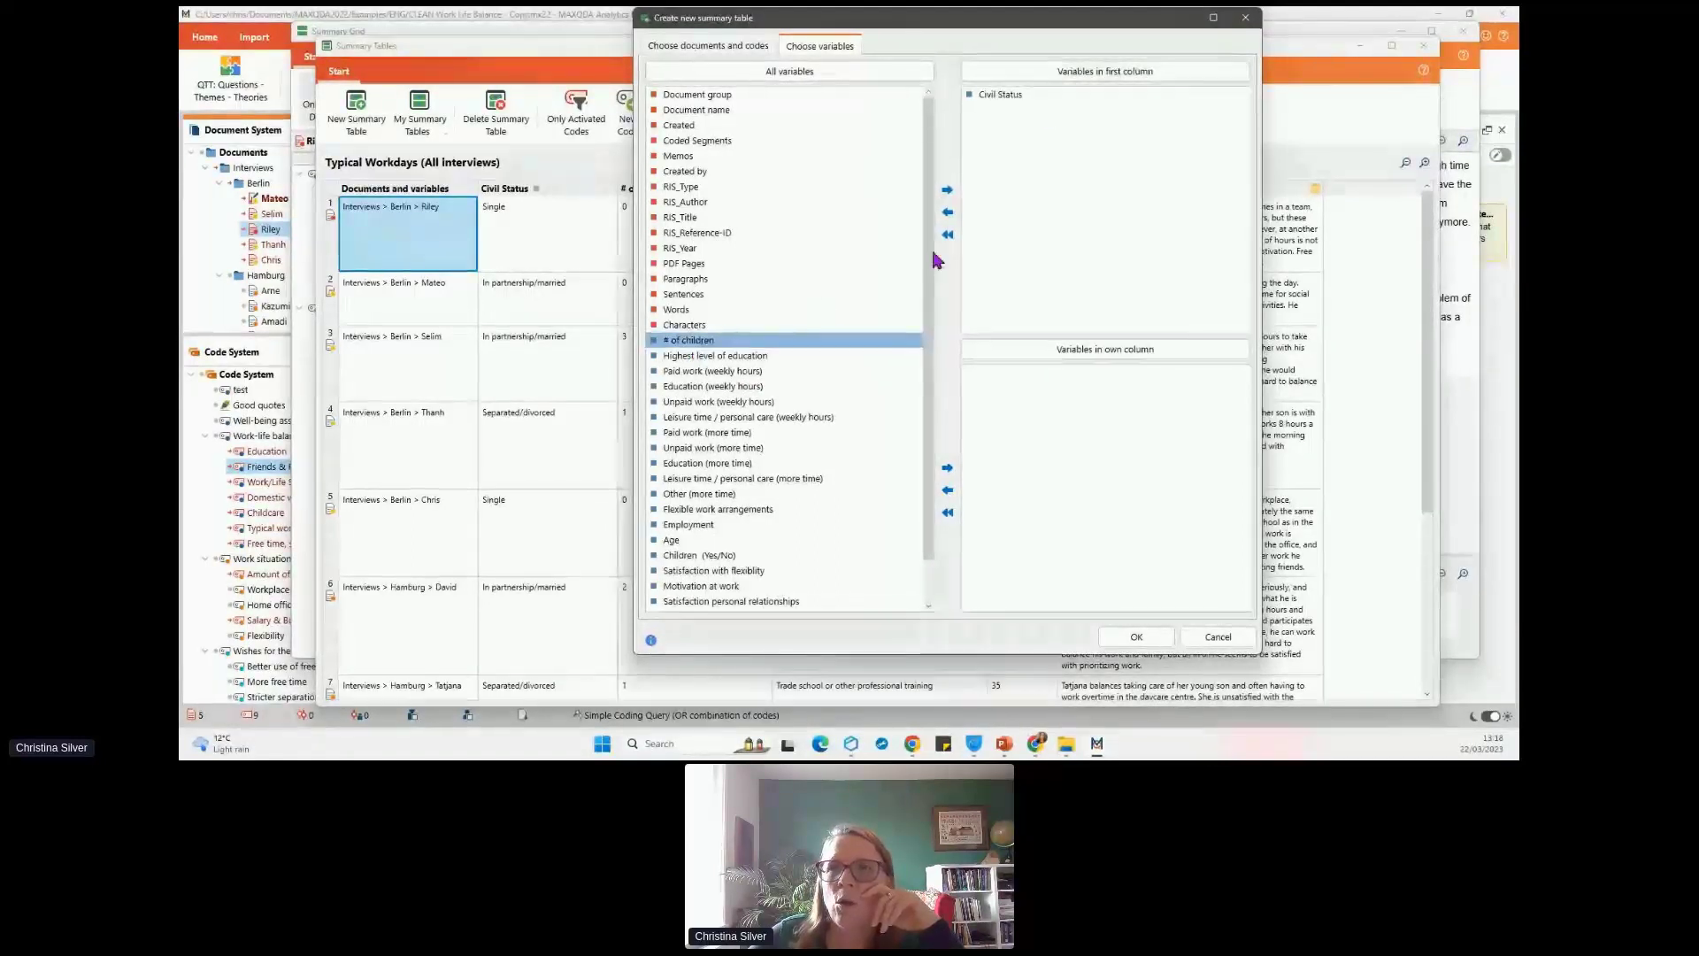
click(946, 189)
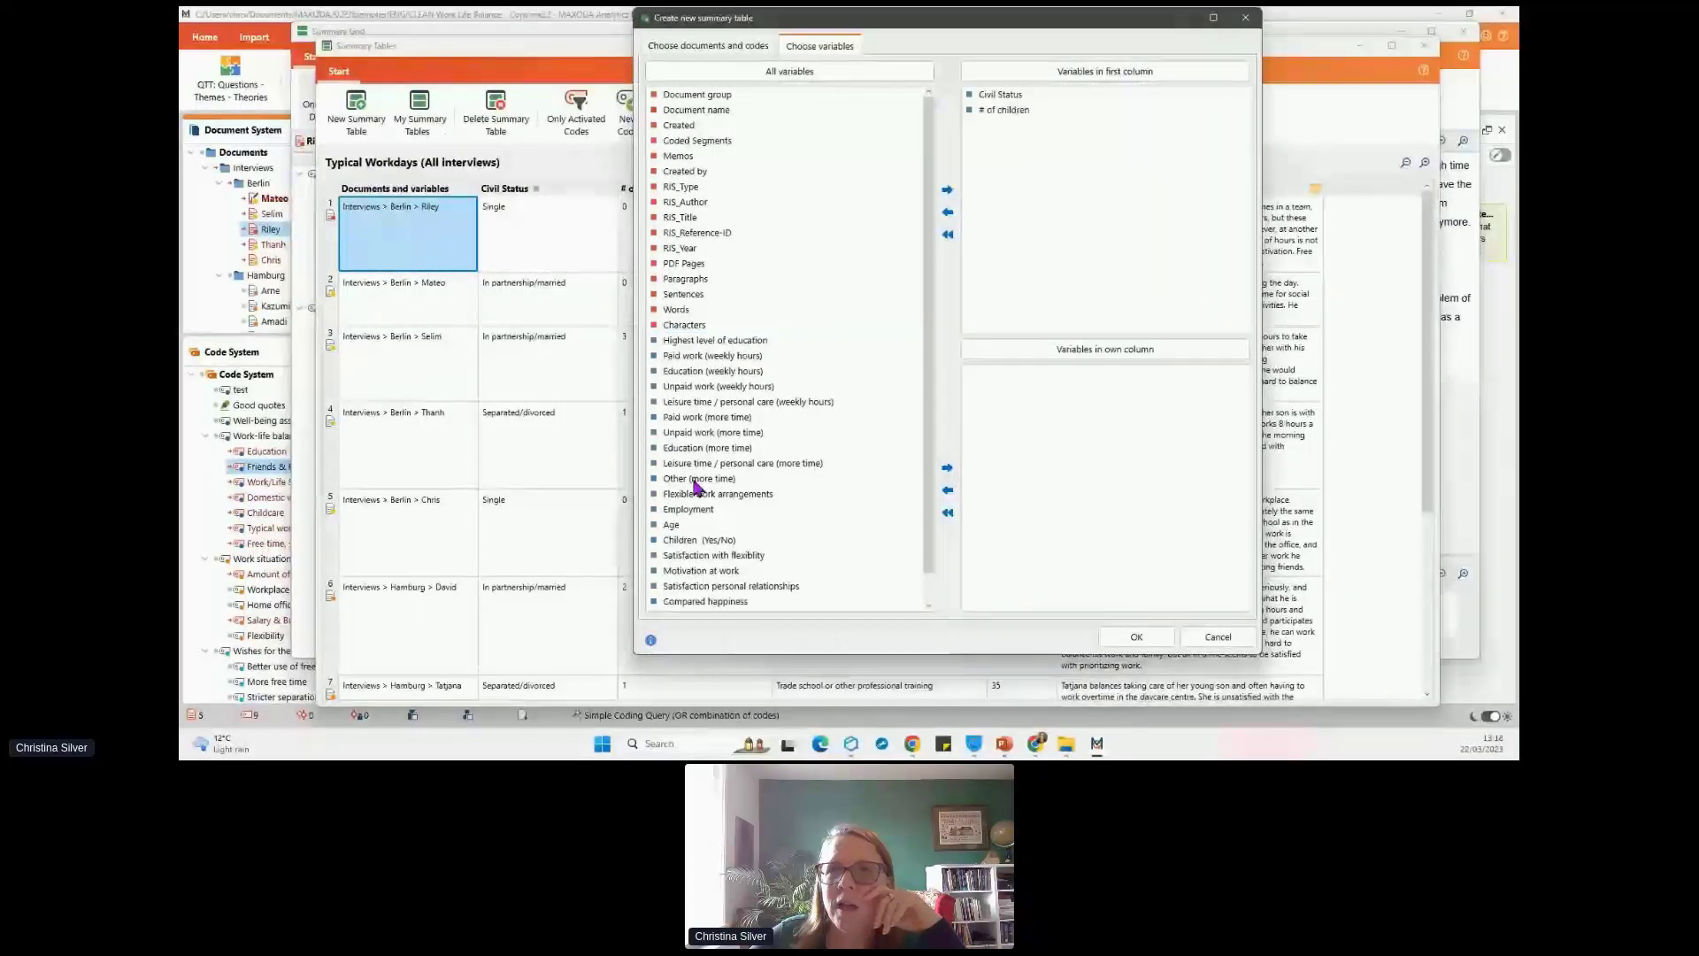
click(672, 526)
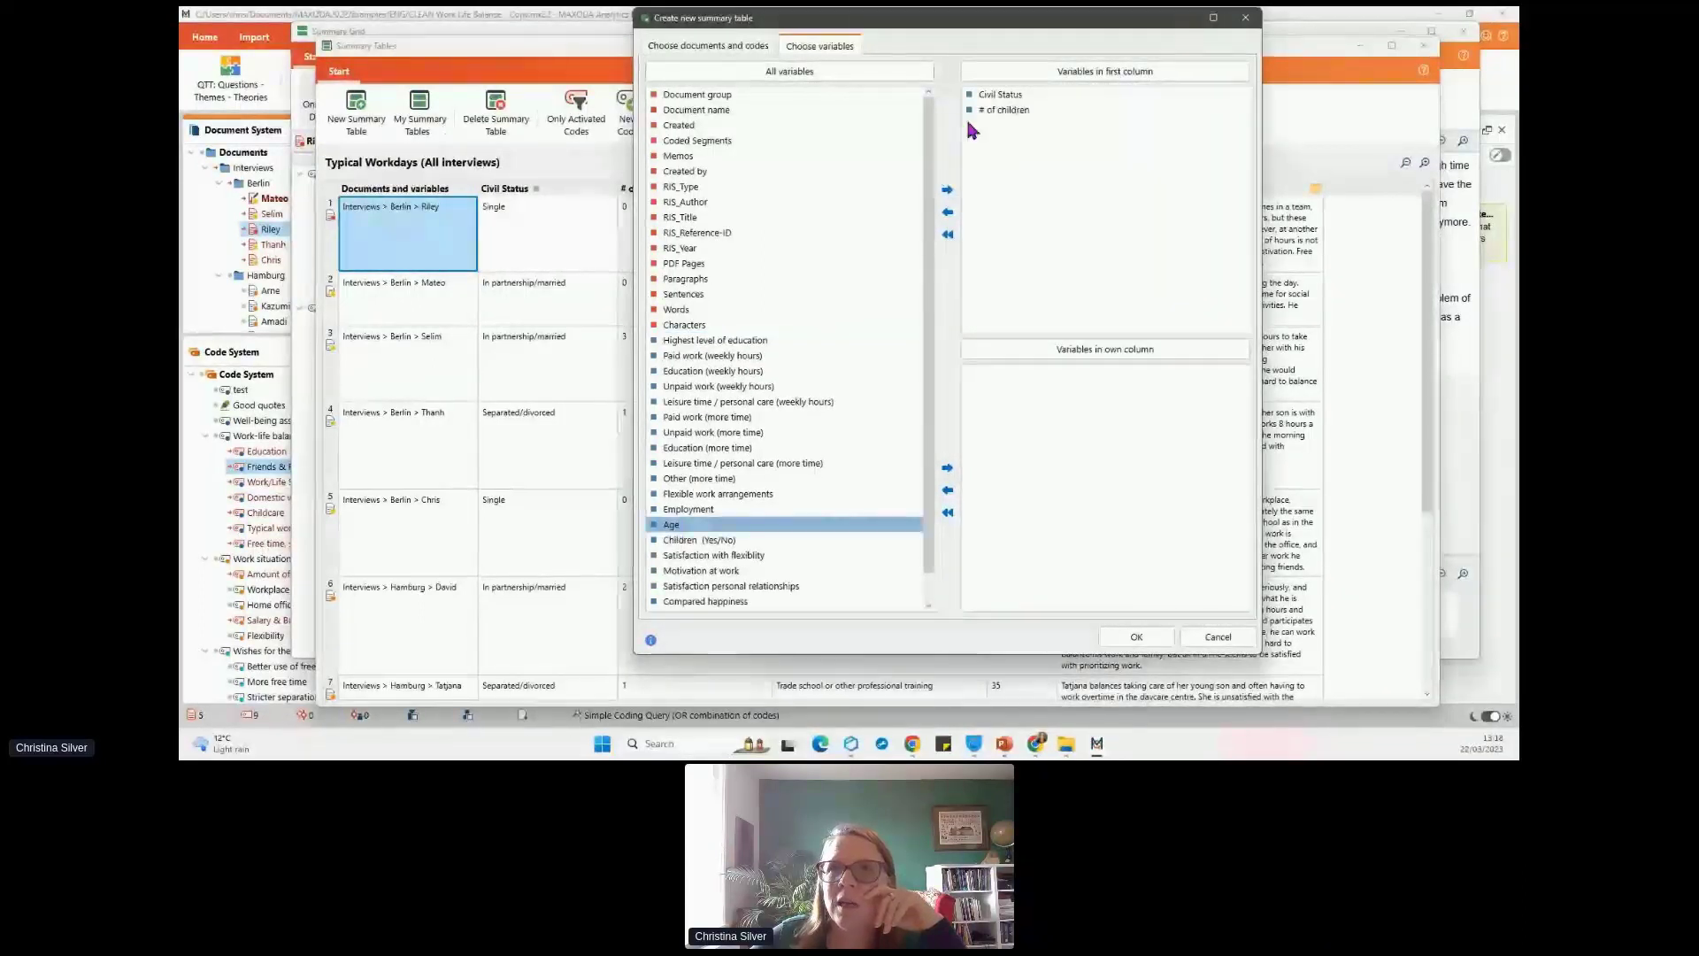
click(947, 189)
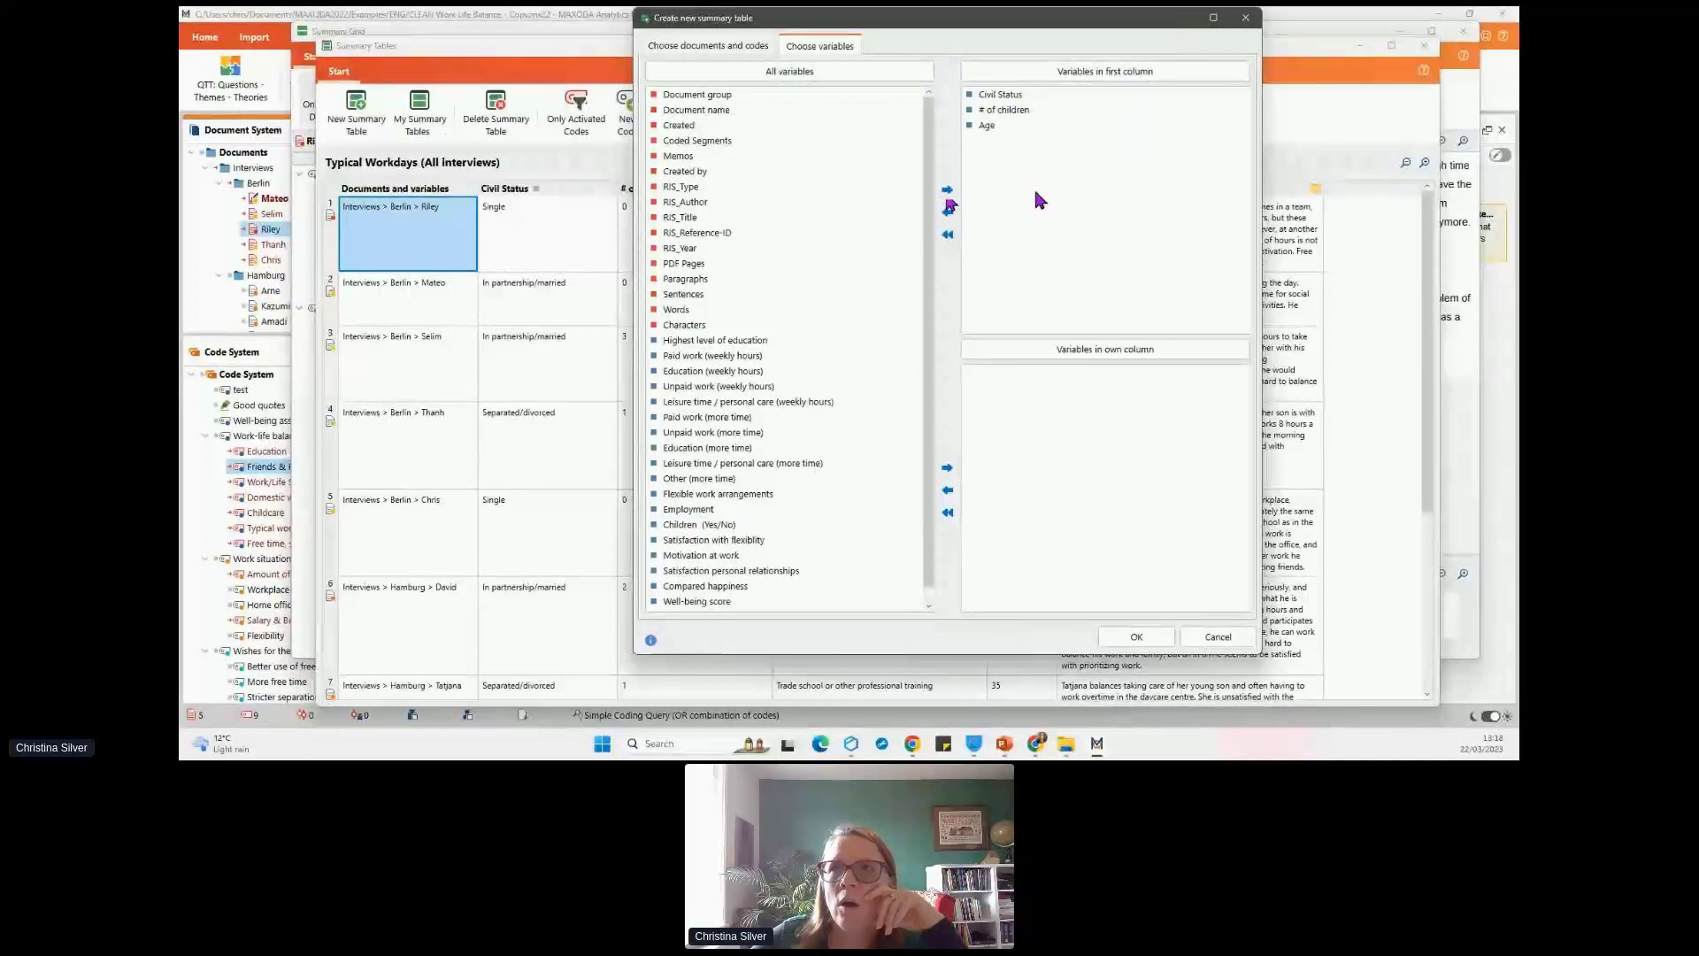
drag(1019, 12, 1099, 38)
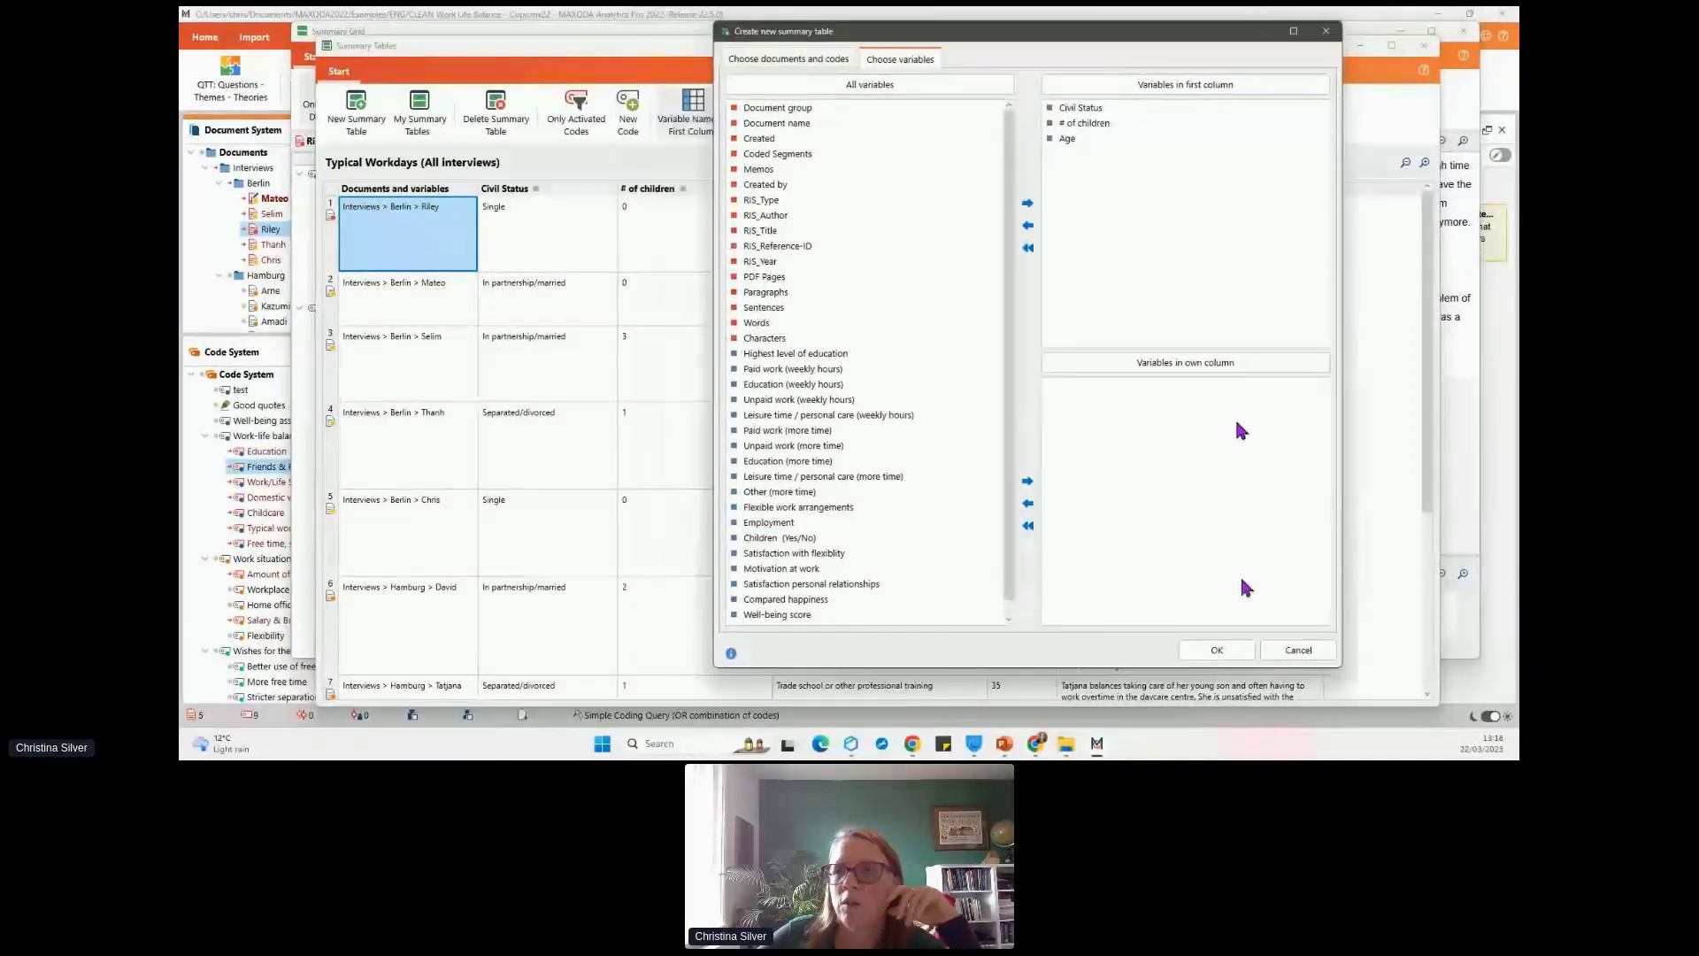
click(1217, 652)
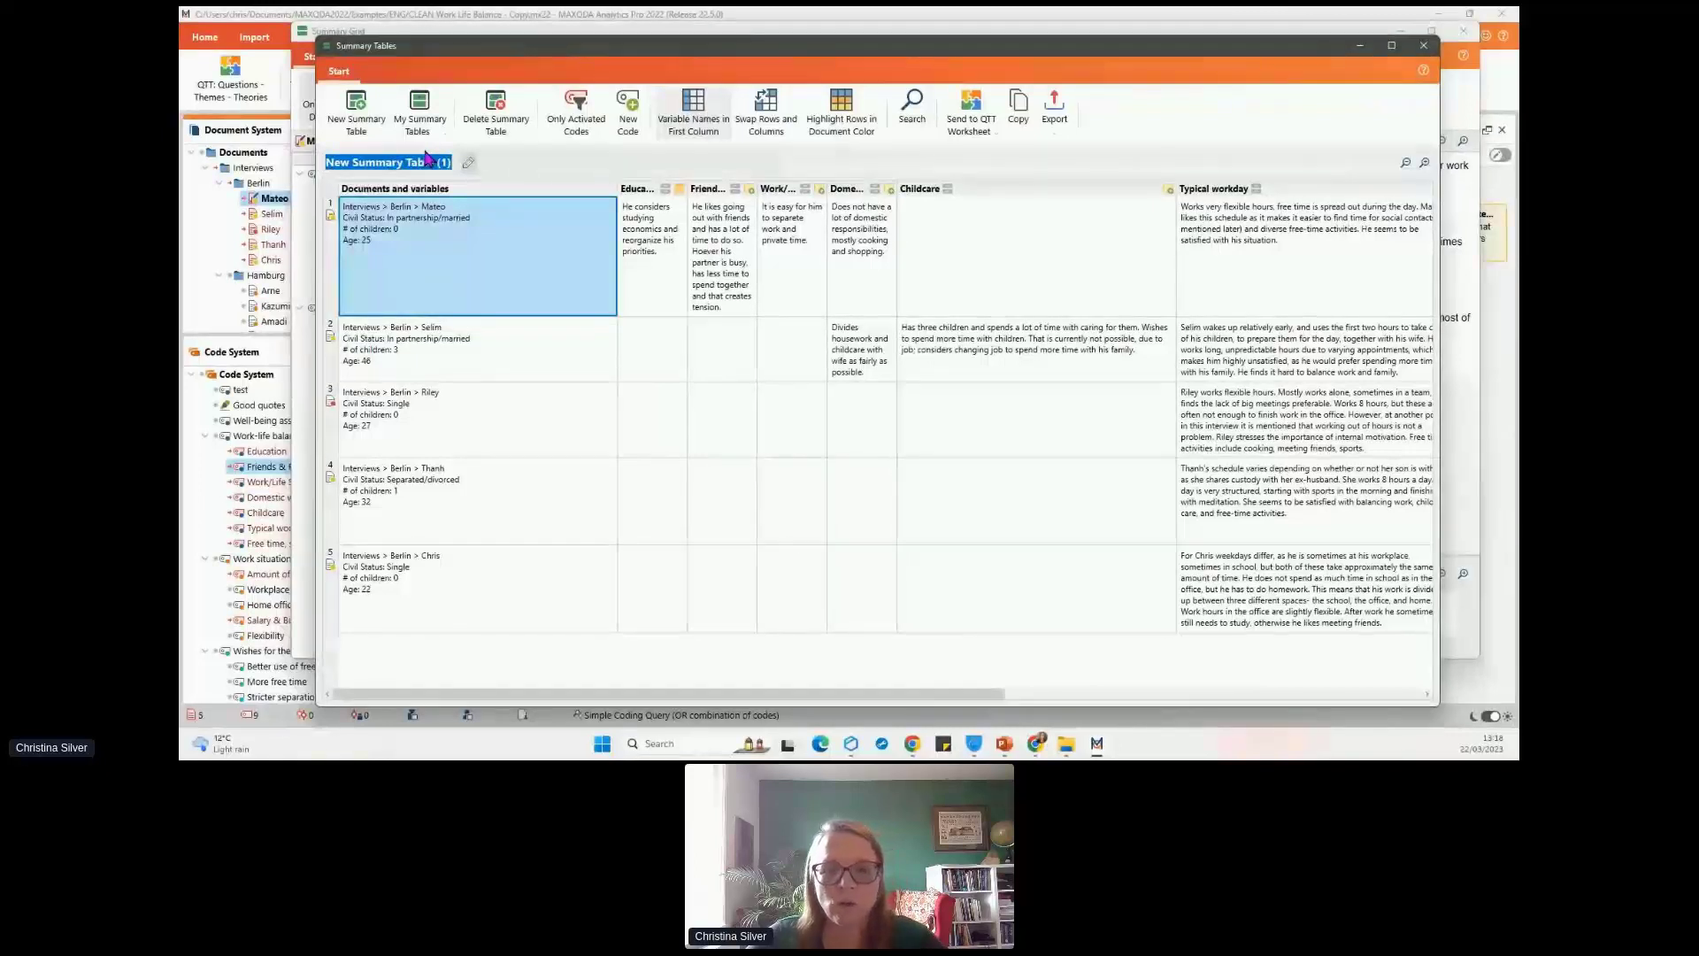
- Name the new summary table "work life balance - Berlin Documents"
text(work life balance -)
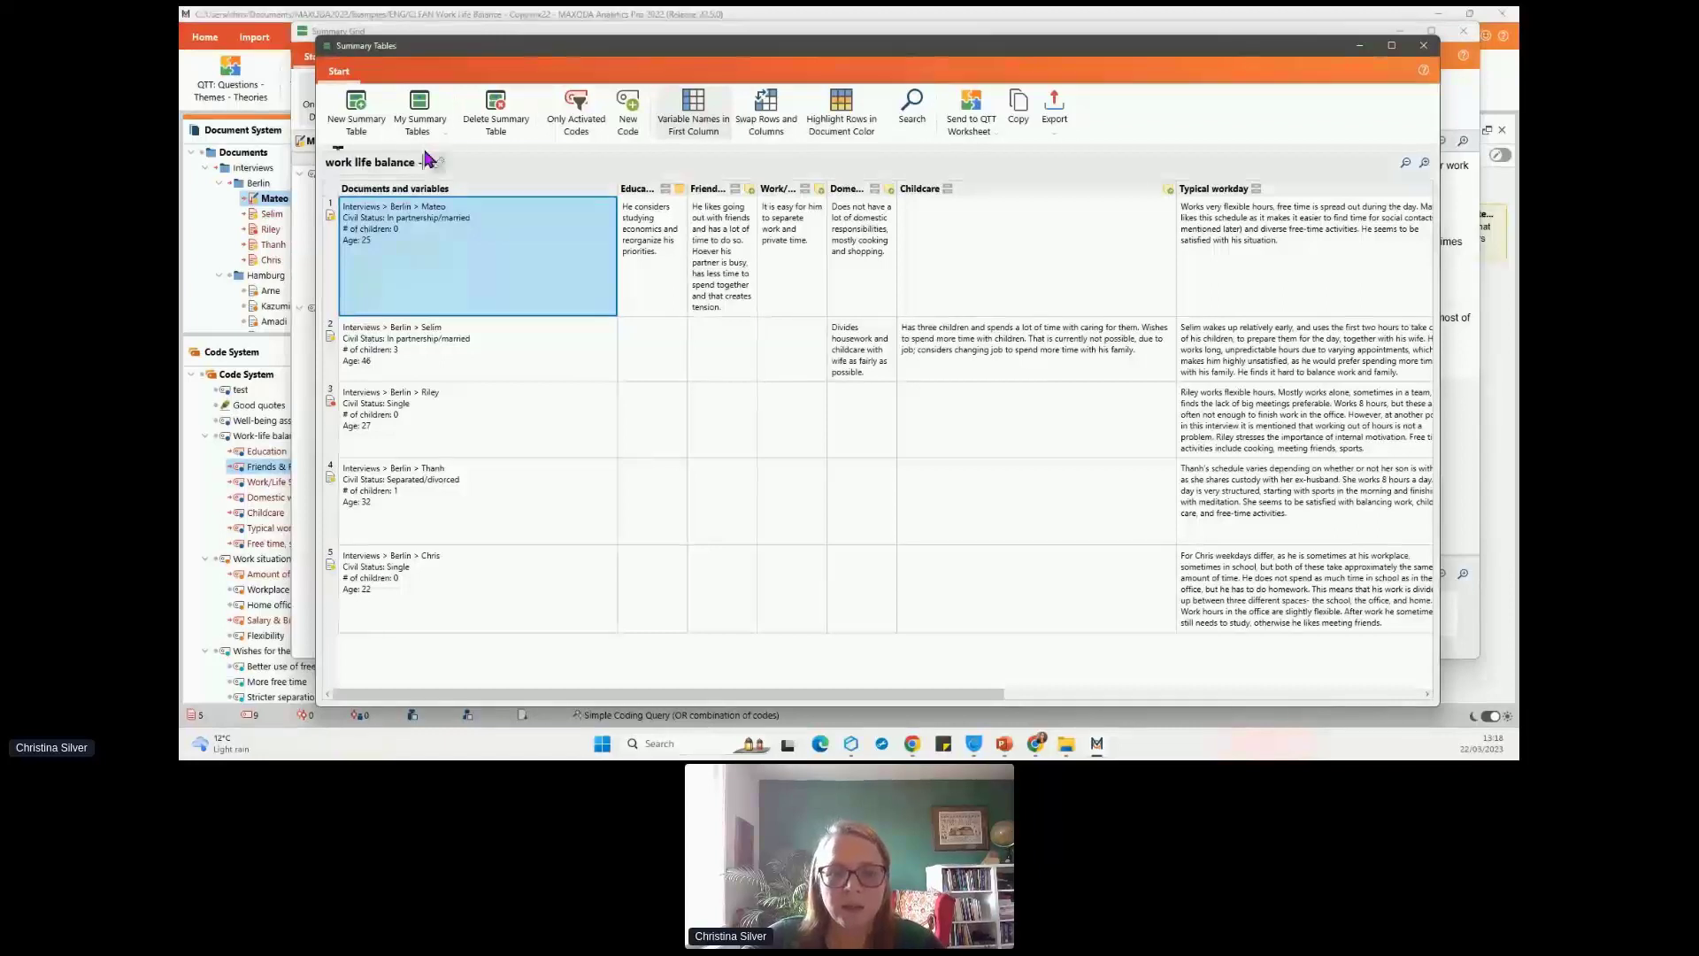
text( Berlin)
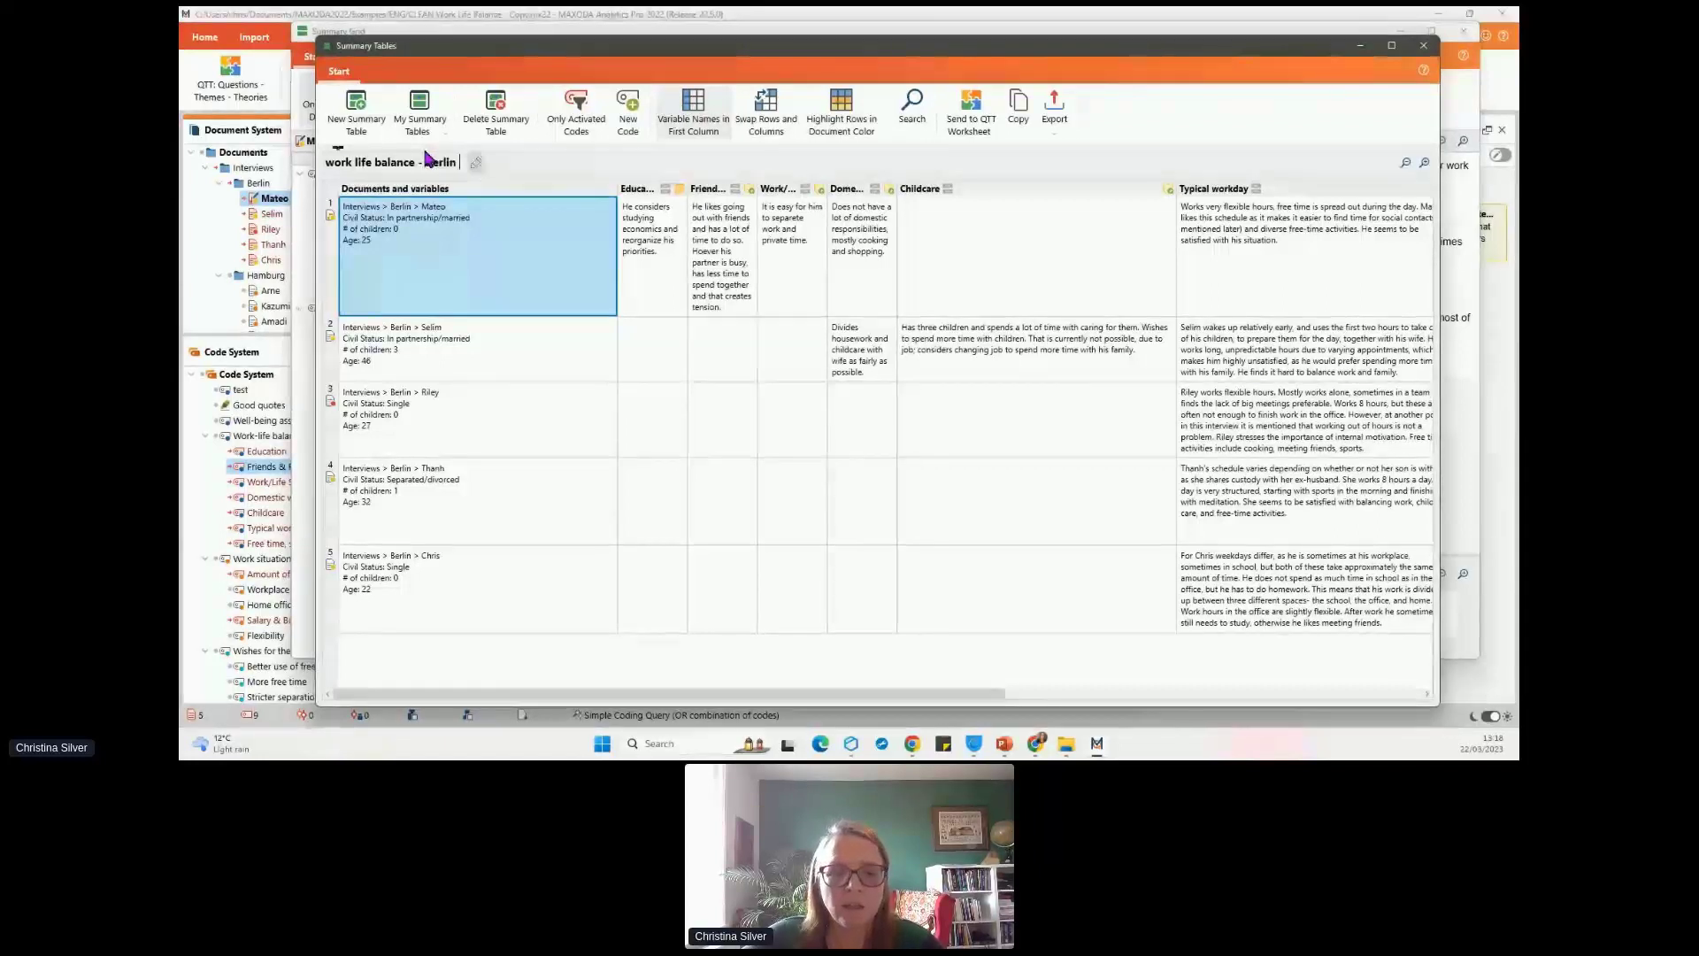
text( Documents)
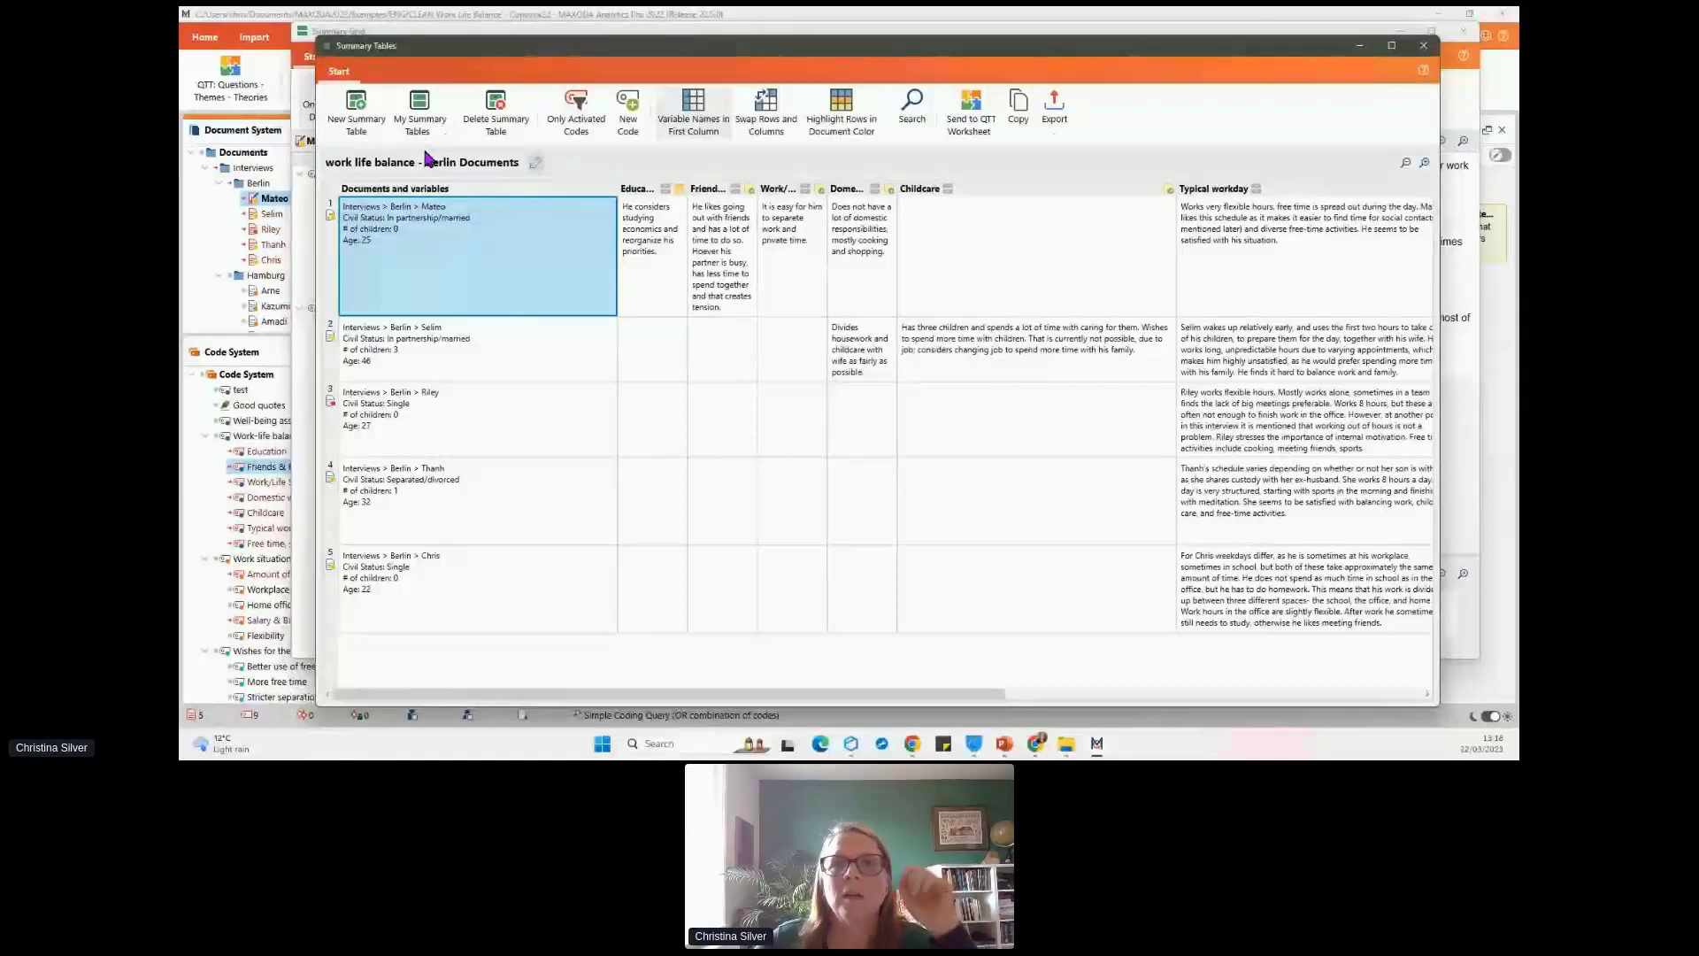
key(Return)
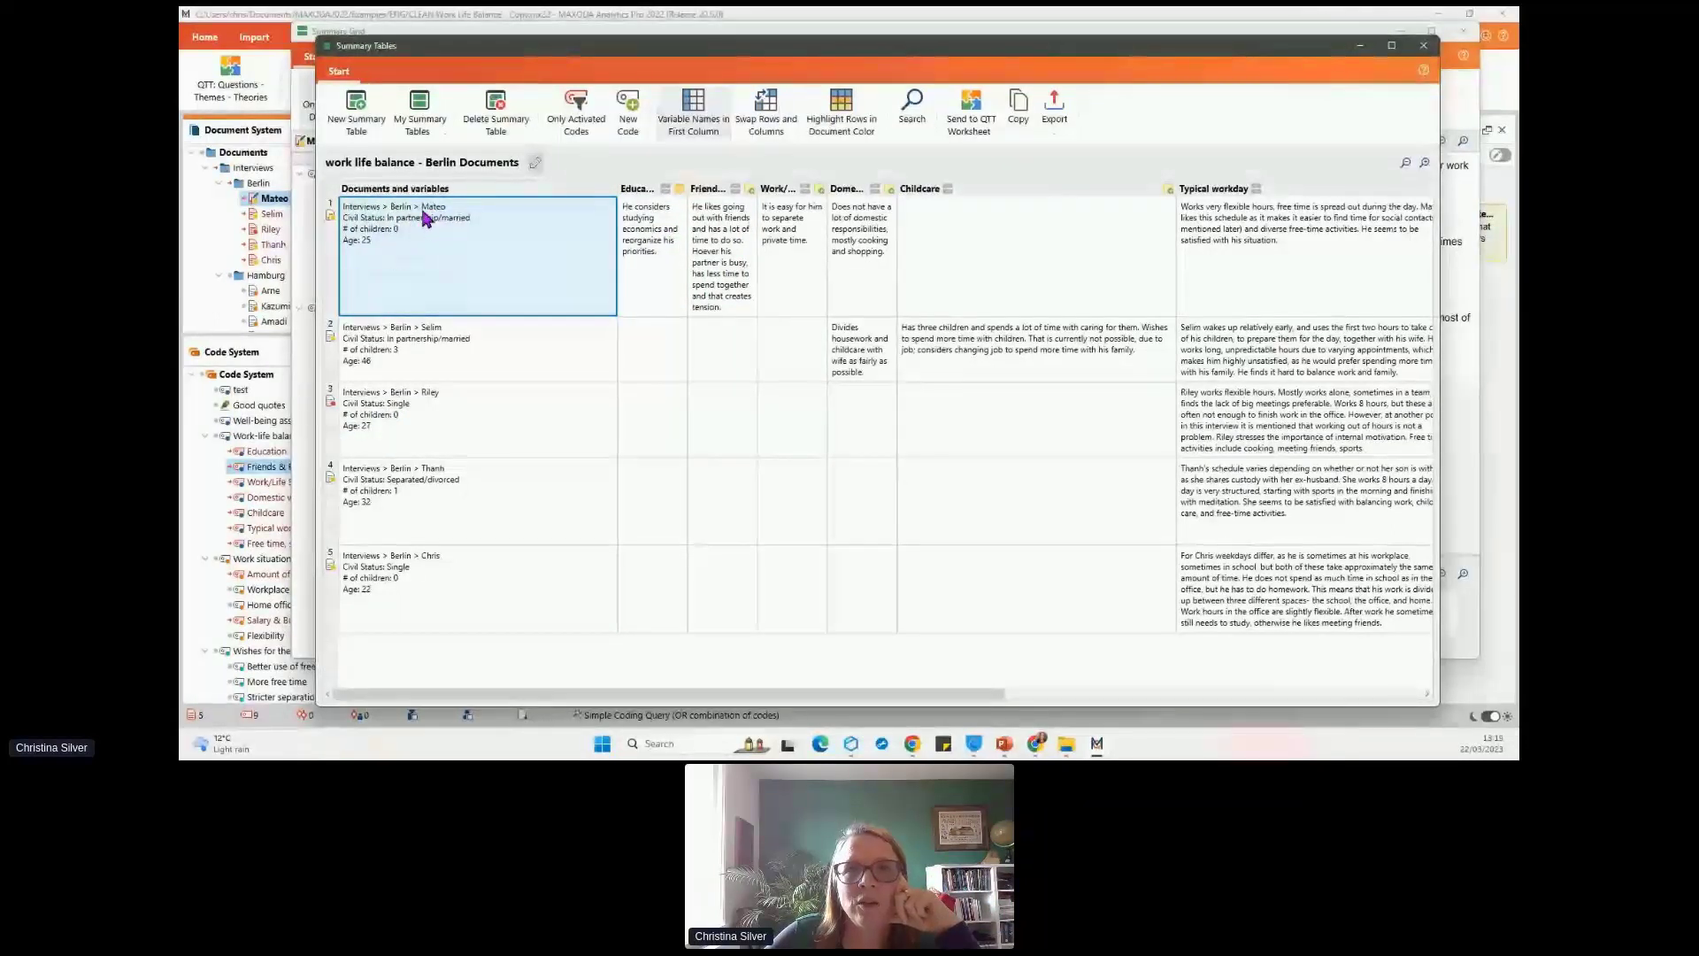
- View the Typical Workdays (All interviews) summary table, and return to the work life balance - Berlin Documents table
click(439, 142)
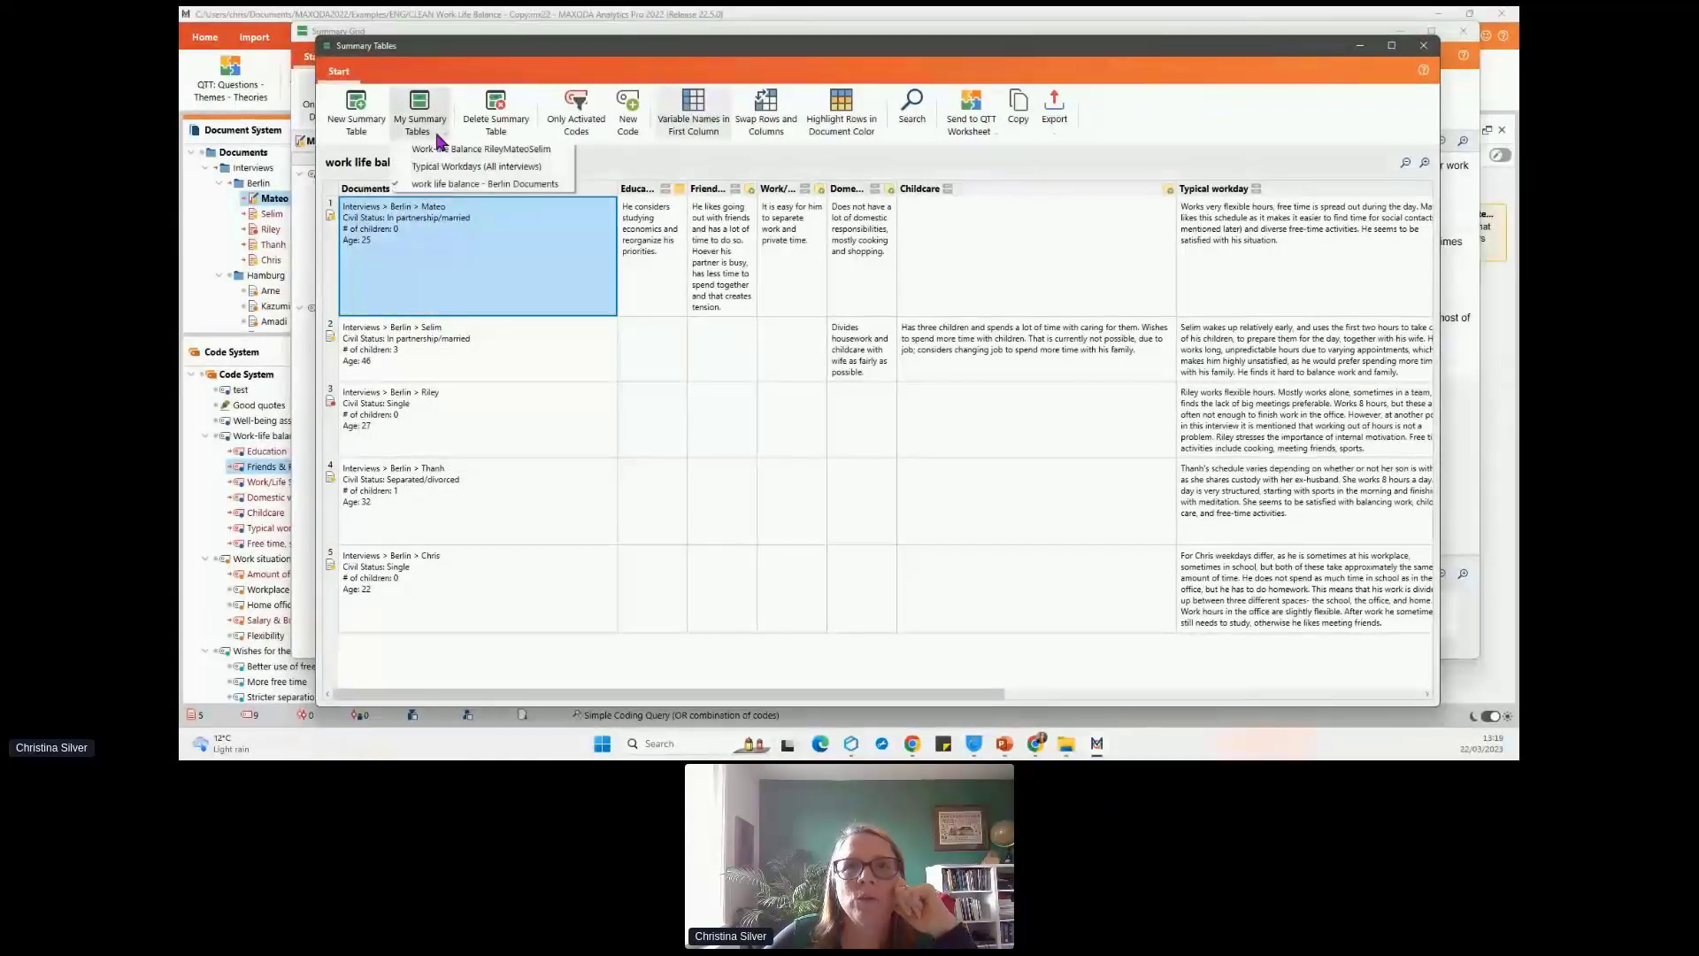
click(469, 181)
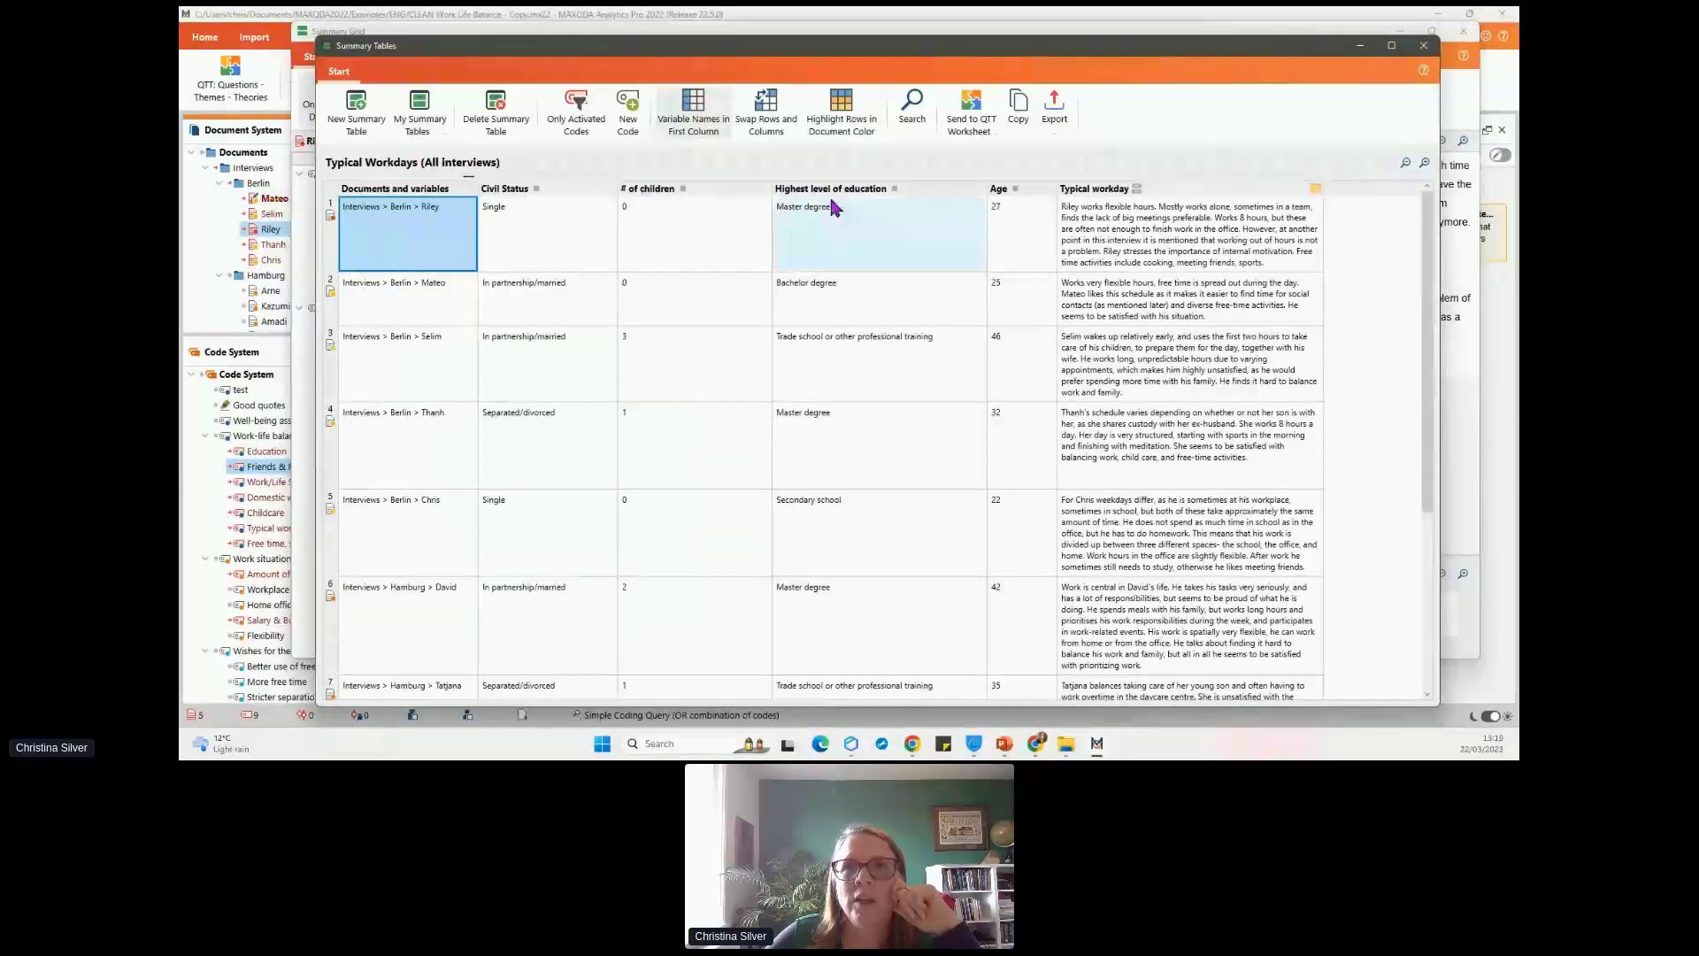
click(443, 134)
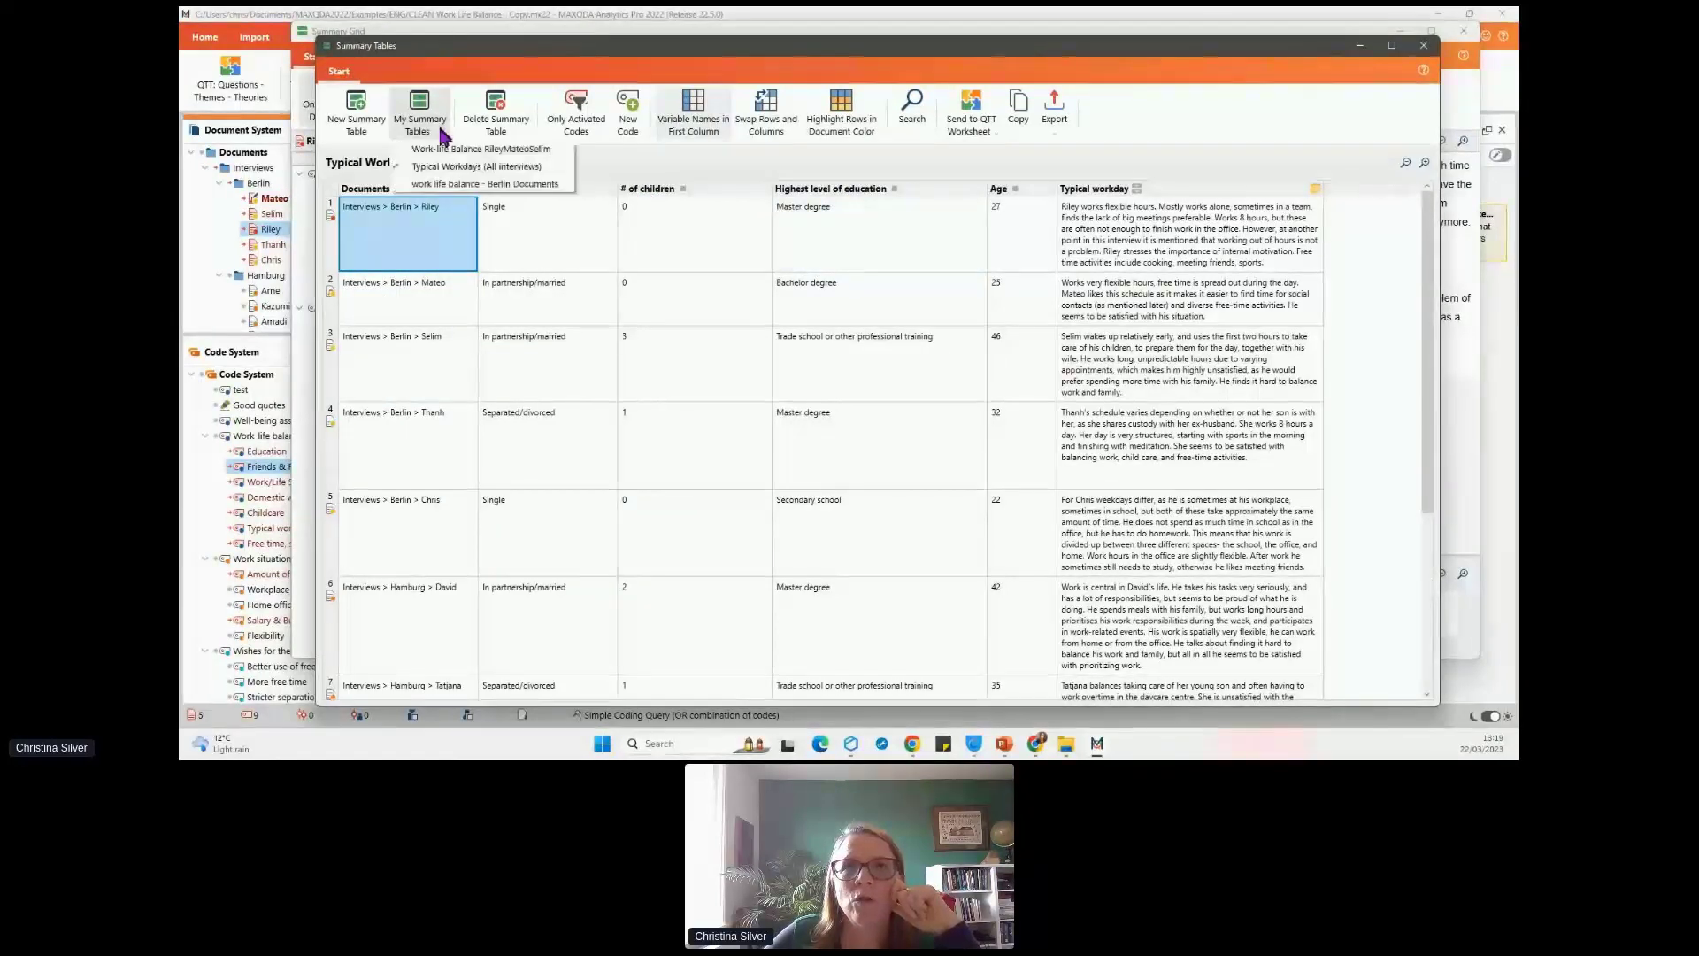
click(480, 179)
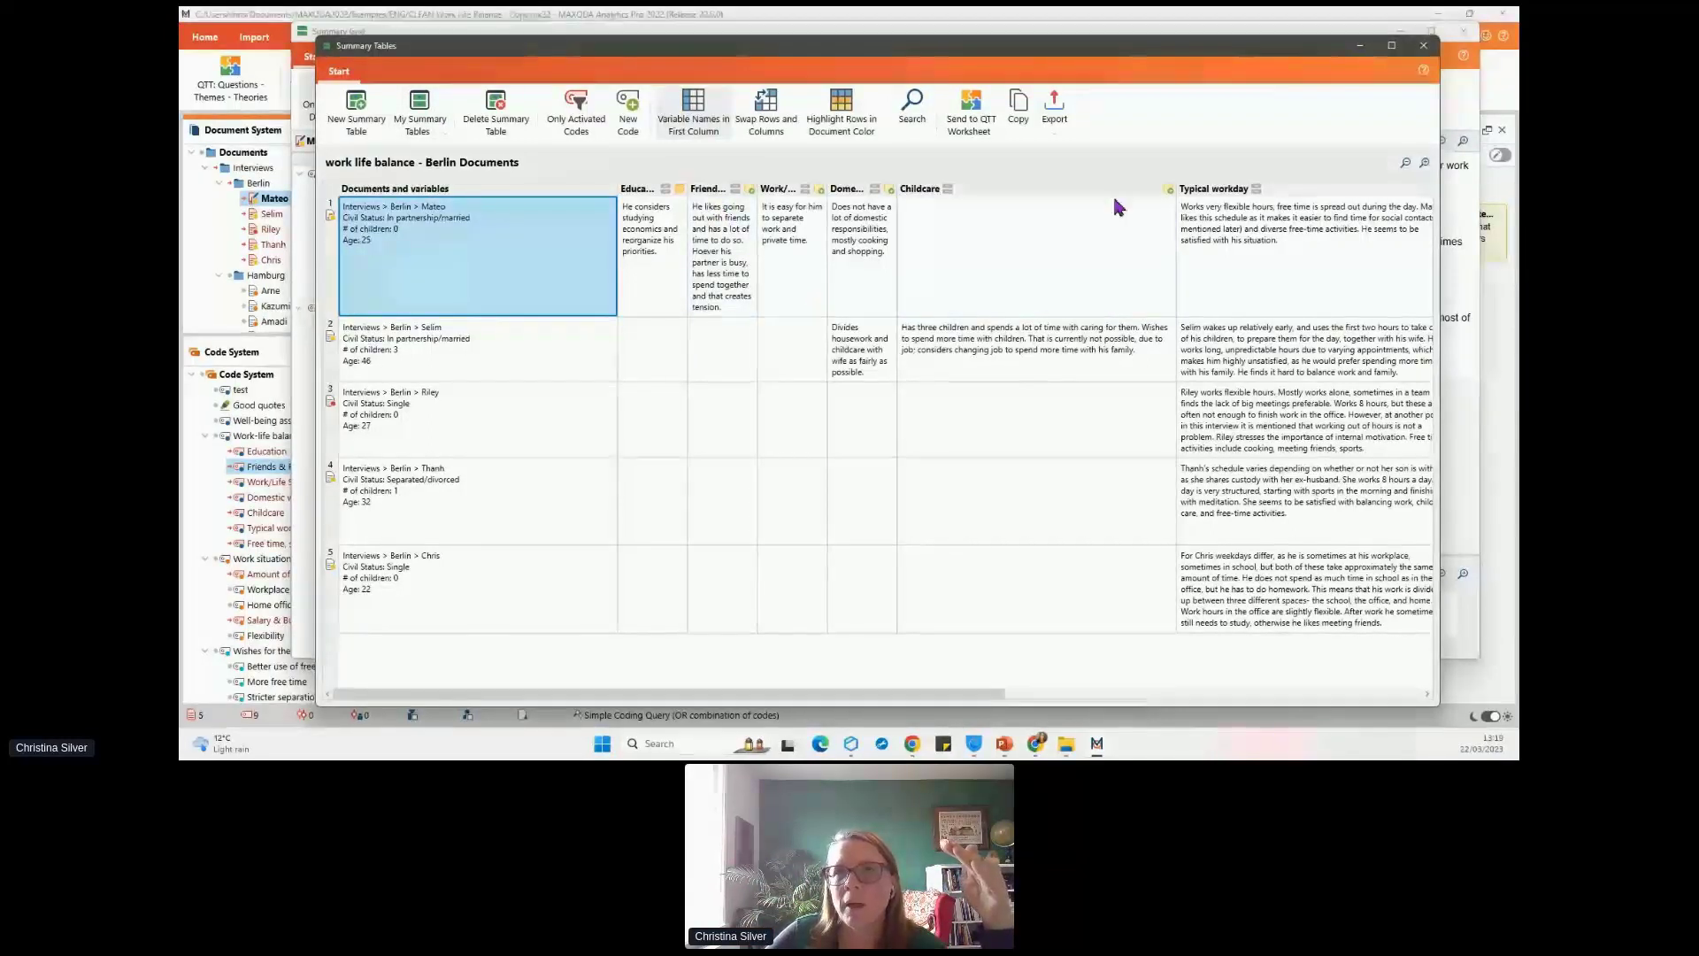
- Swap the summary table's rows and columns, and restore the original orientation
click(768, 116)
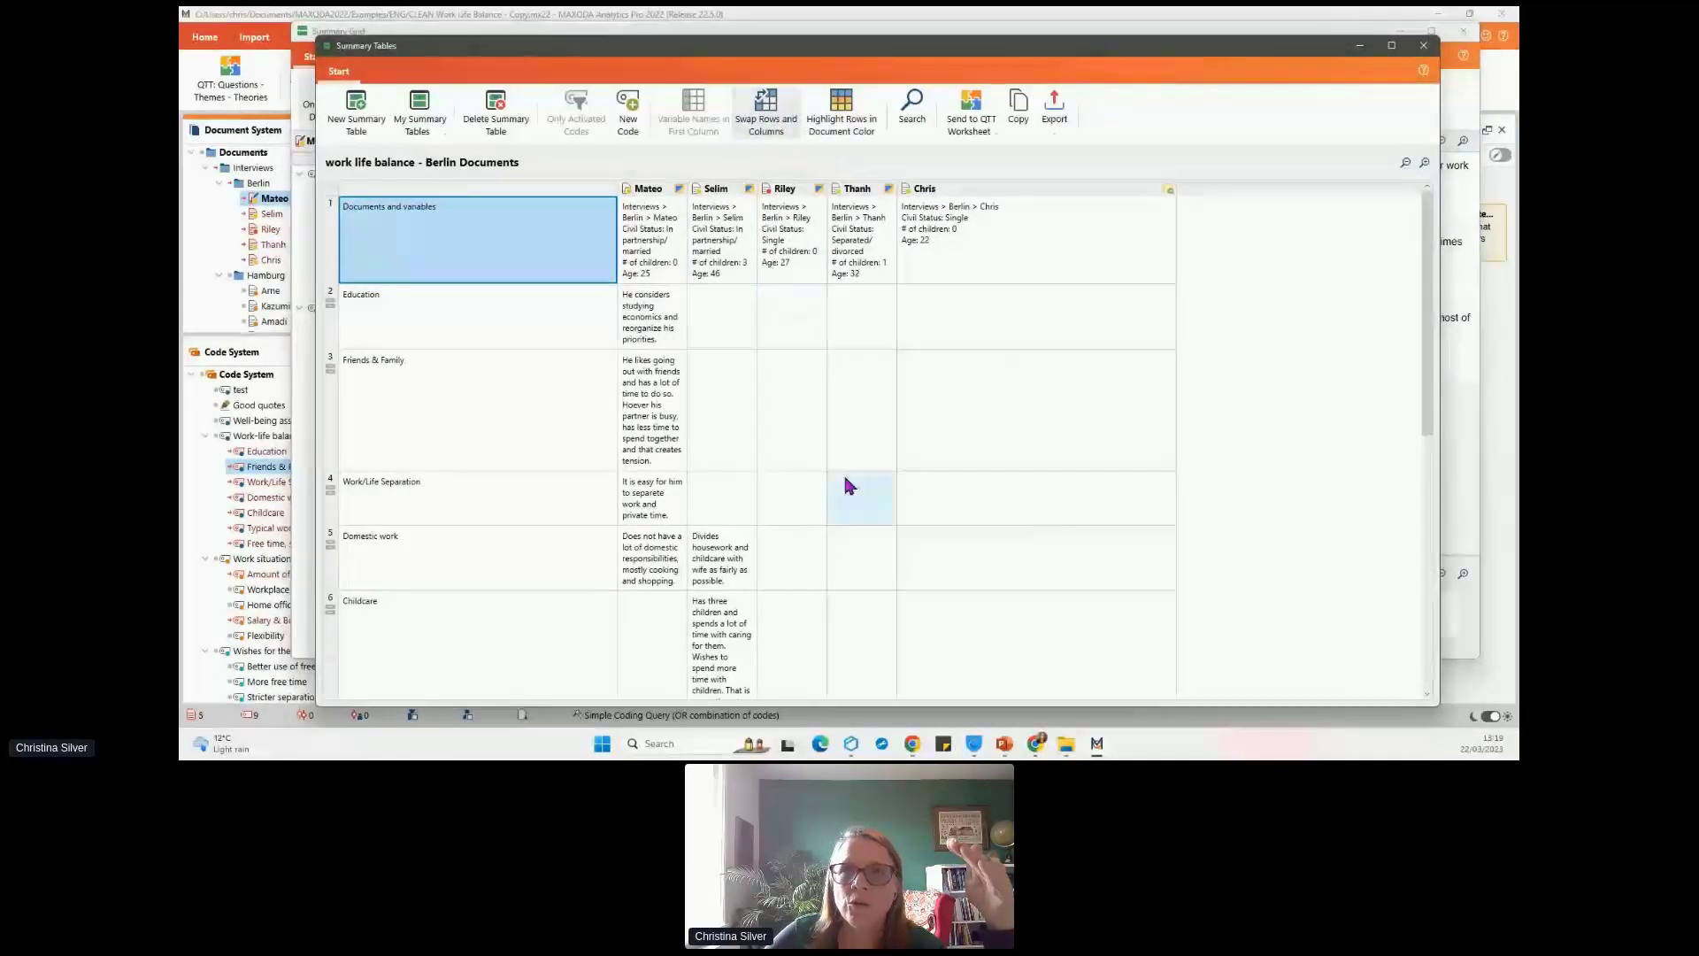
click(766, 111)
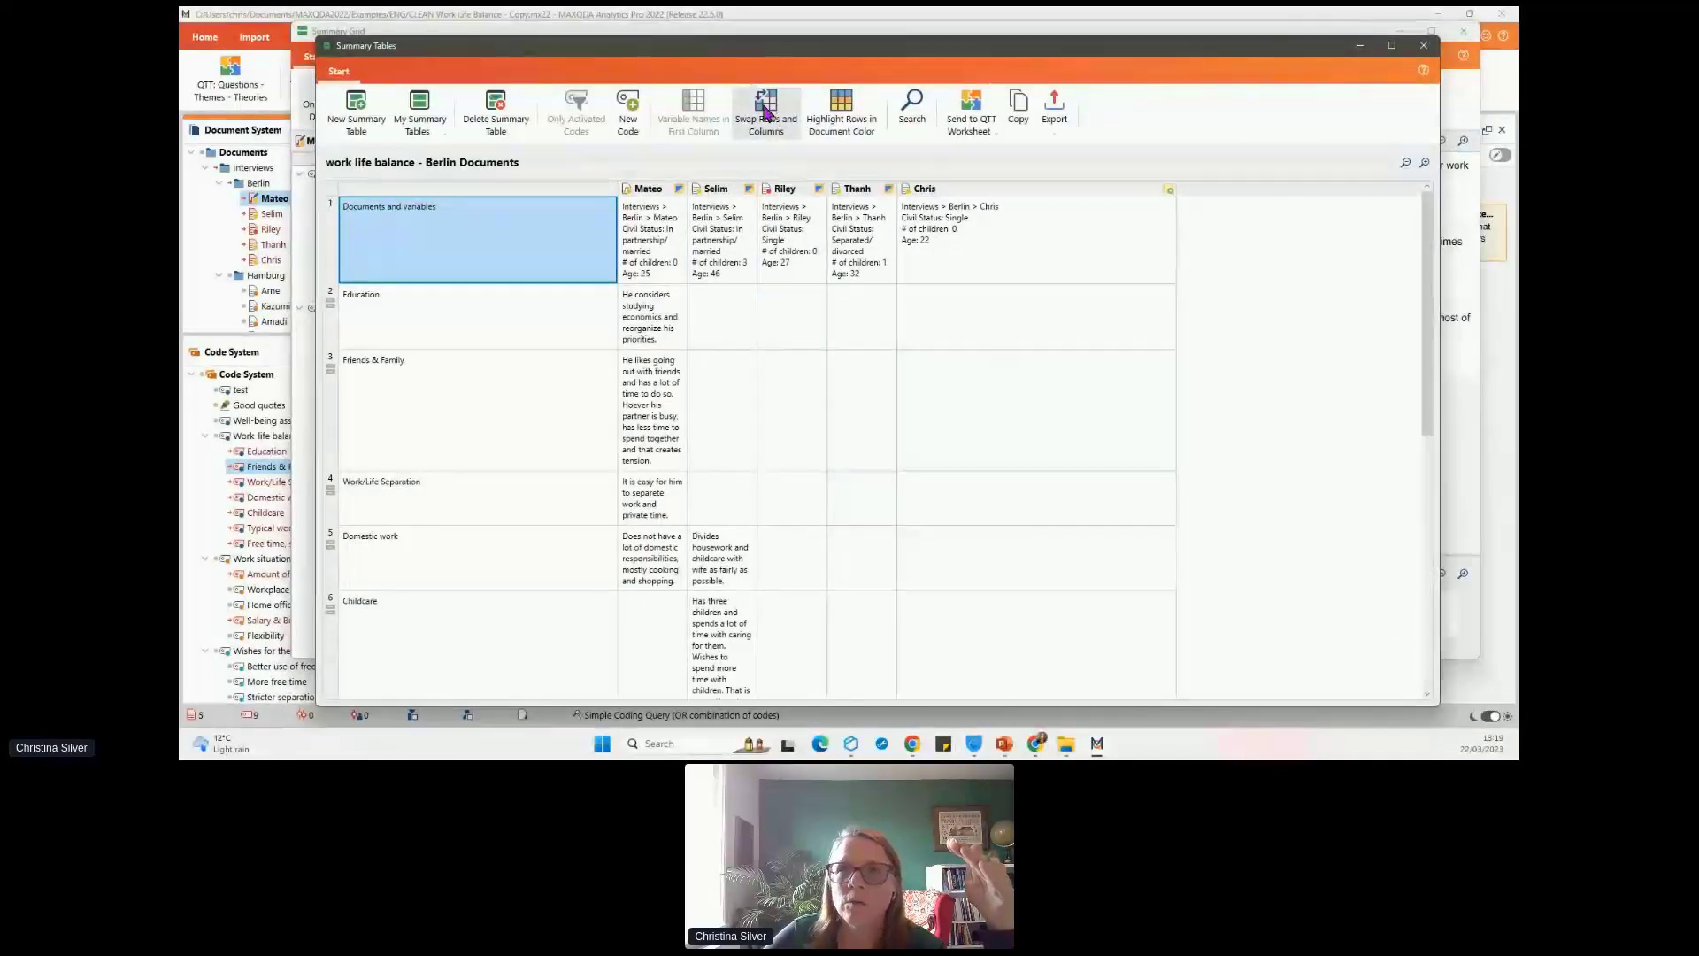
- Hide the variable names in the first column, and highlight the table rows in their document colors
drag(768, 62, 865, 55)
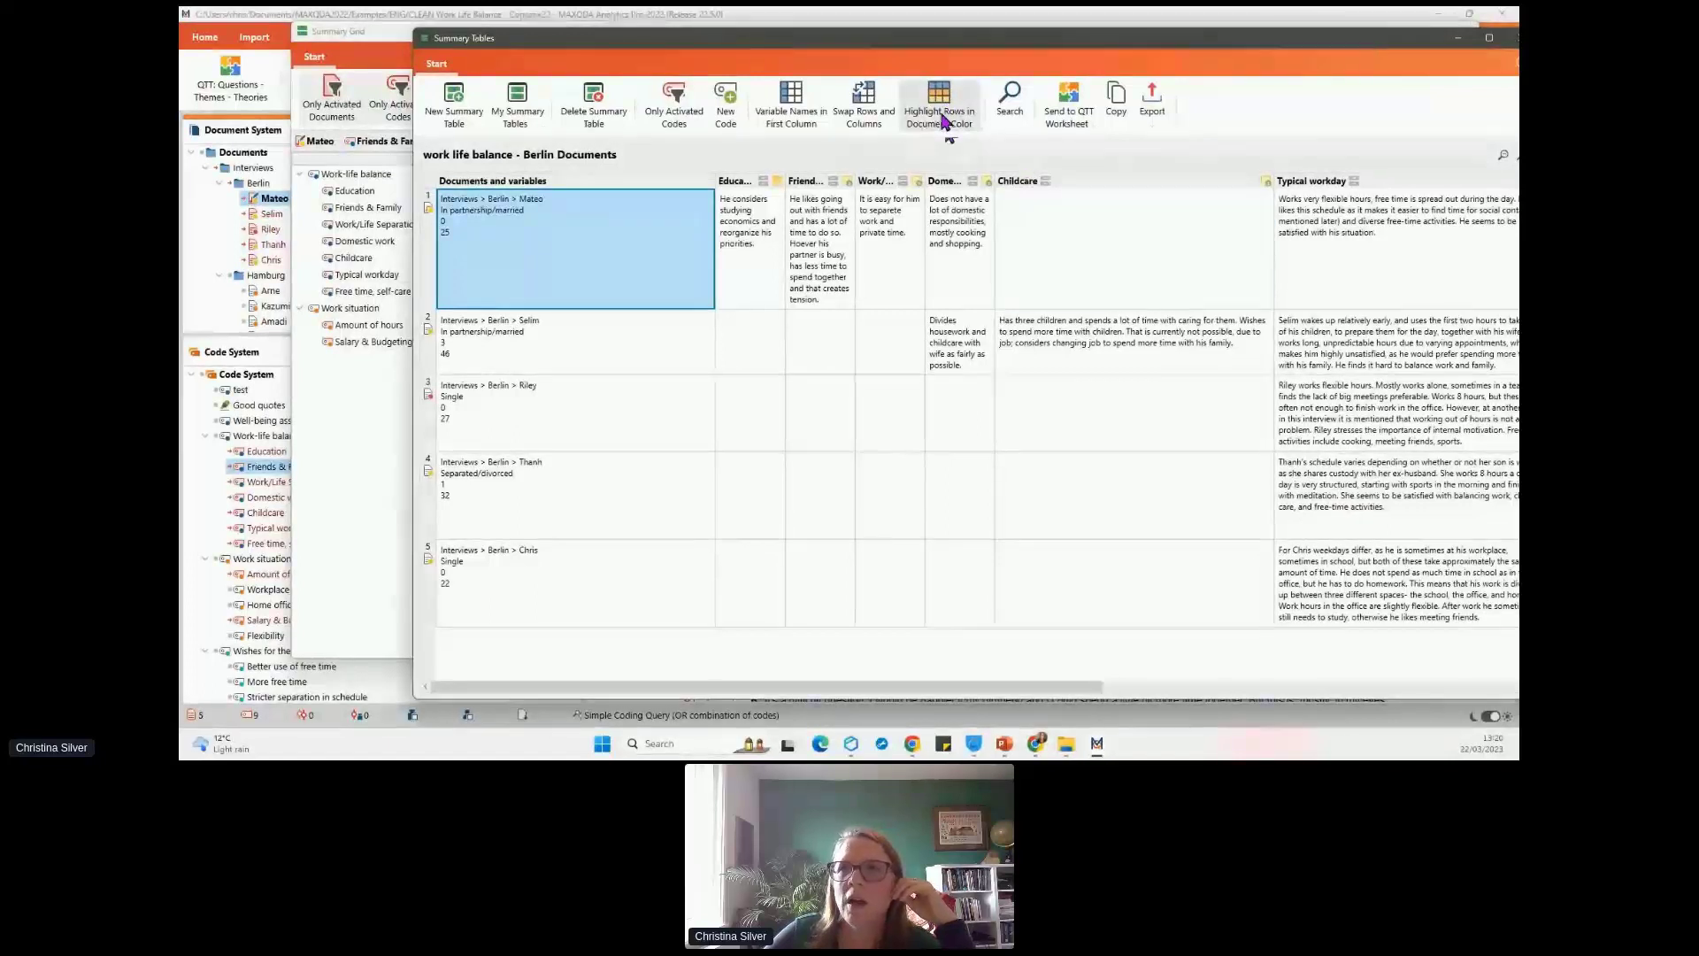
click(943, 122)
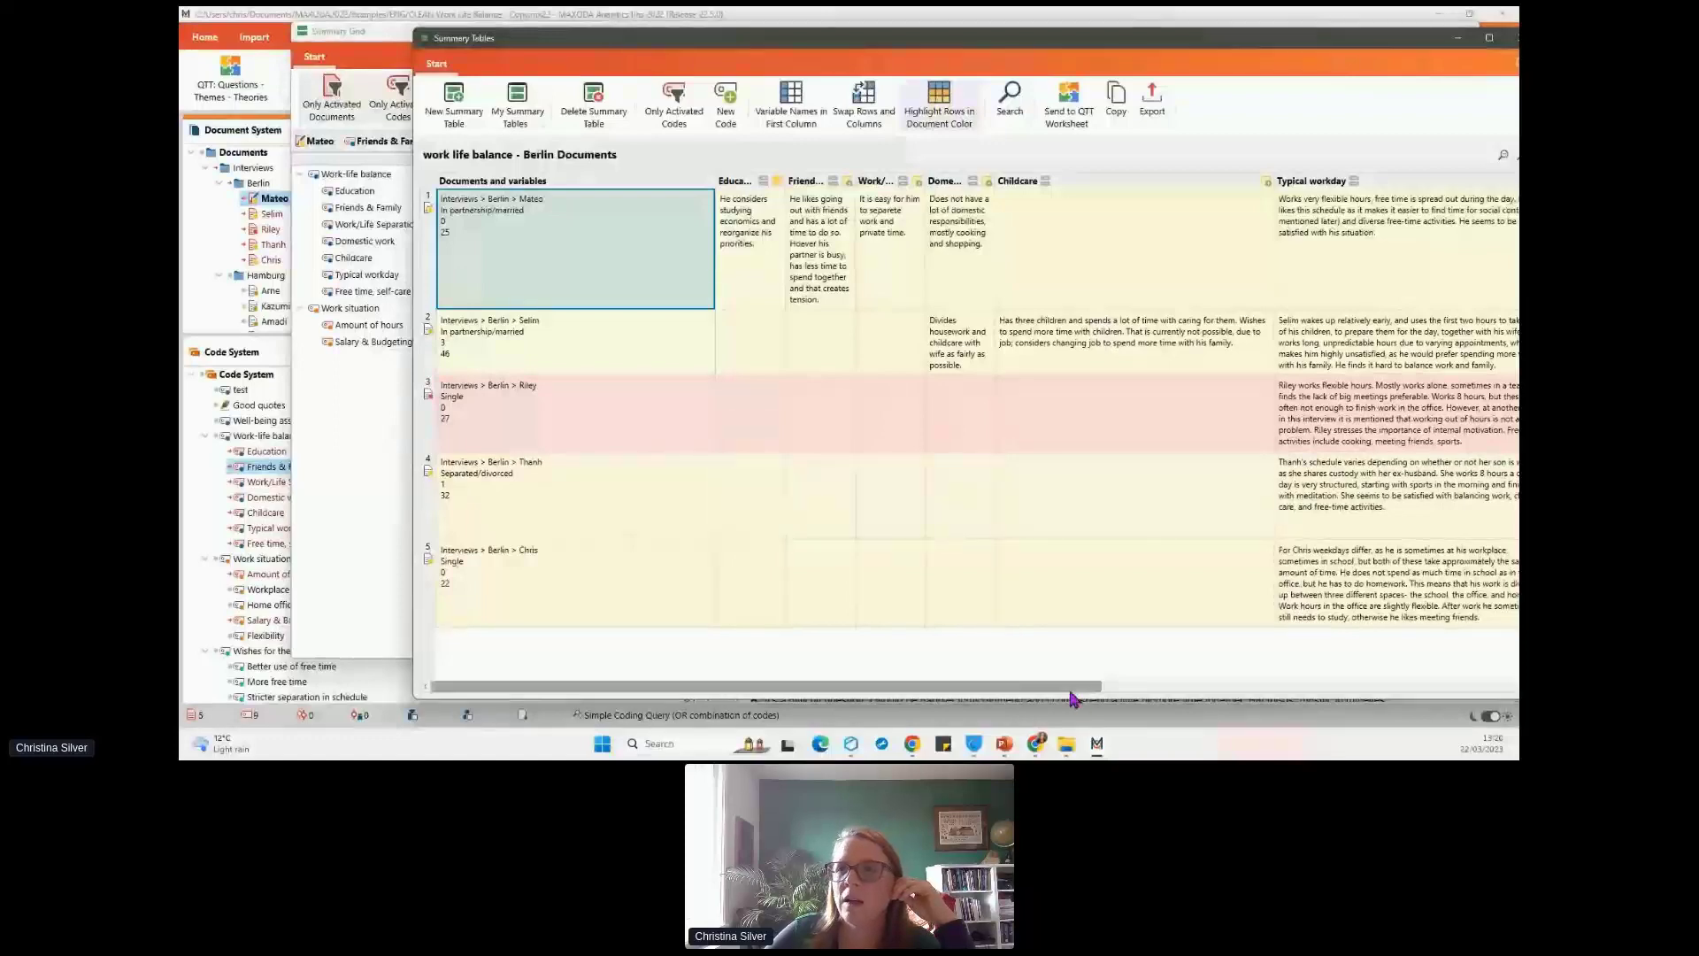
- Reposition and shrink the Summary Tables window, and narrow the Documents and variables column
drag(1070, 693, 1013, 657)
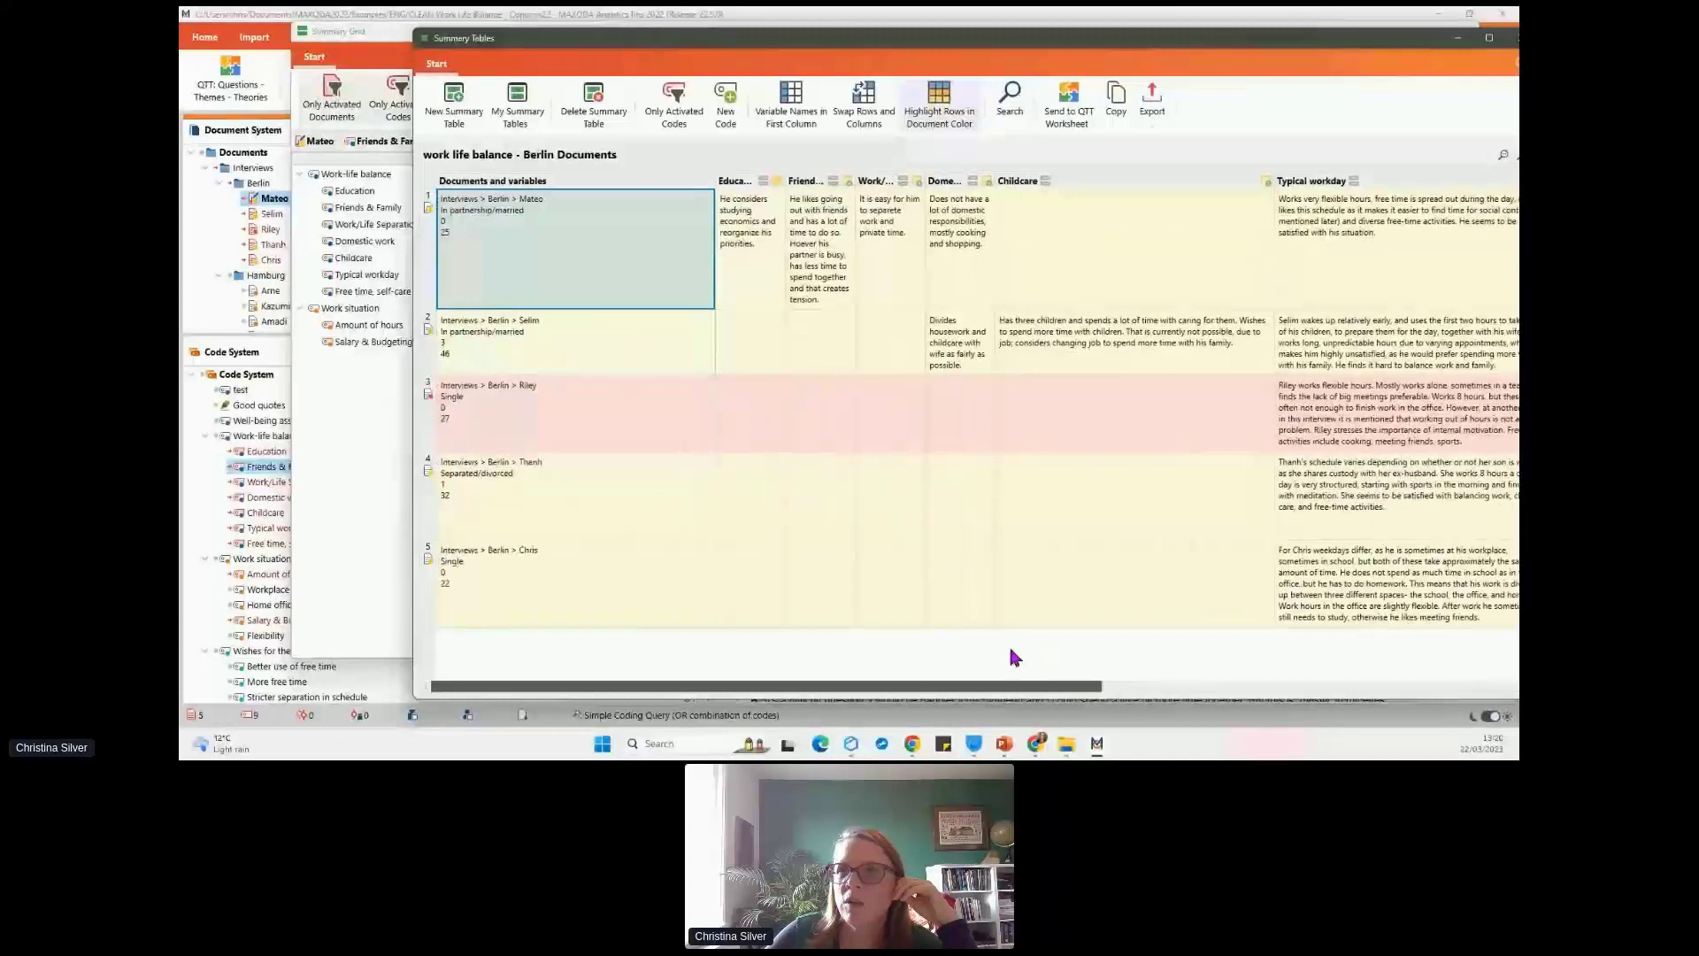
drag(1144, 50, 1052, 45)
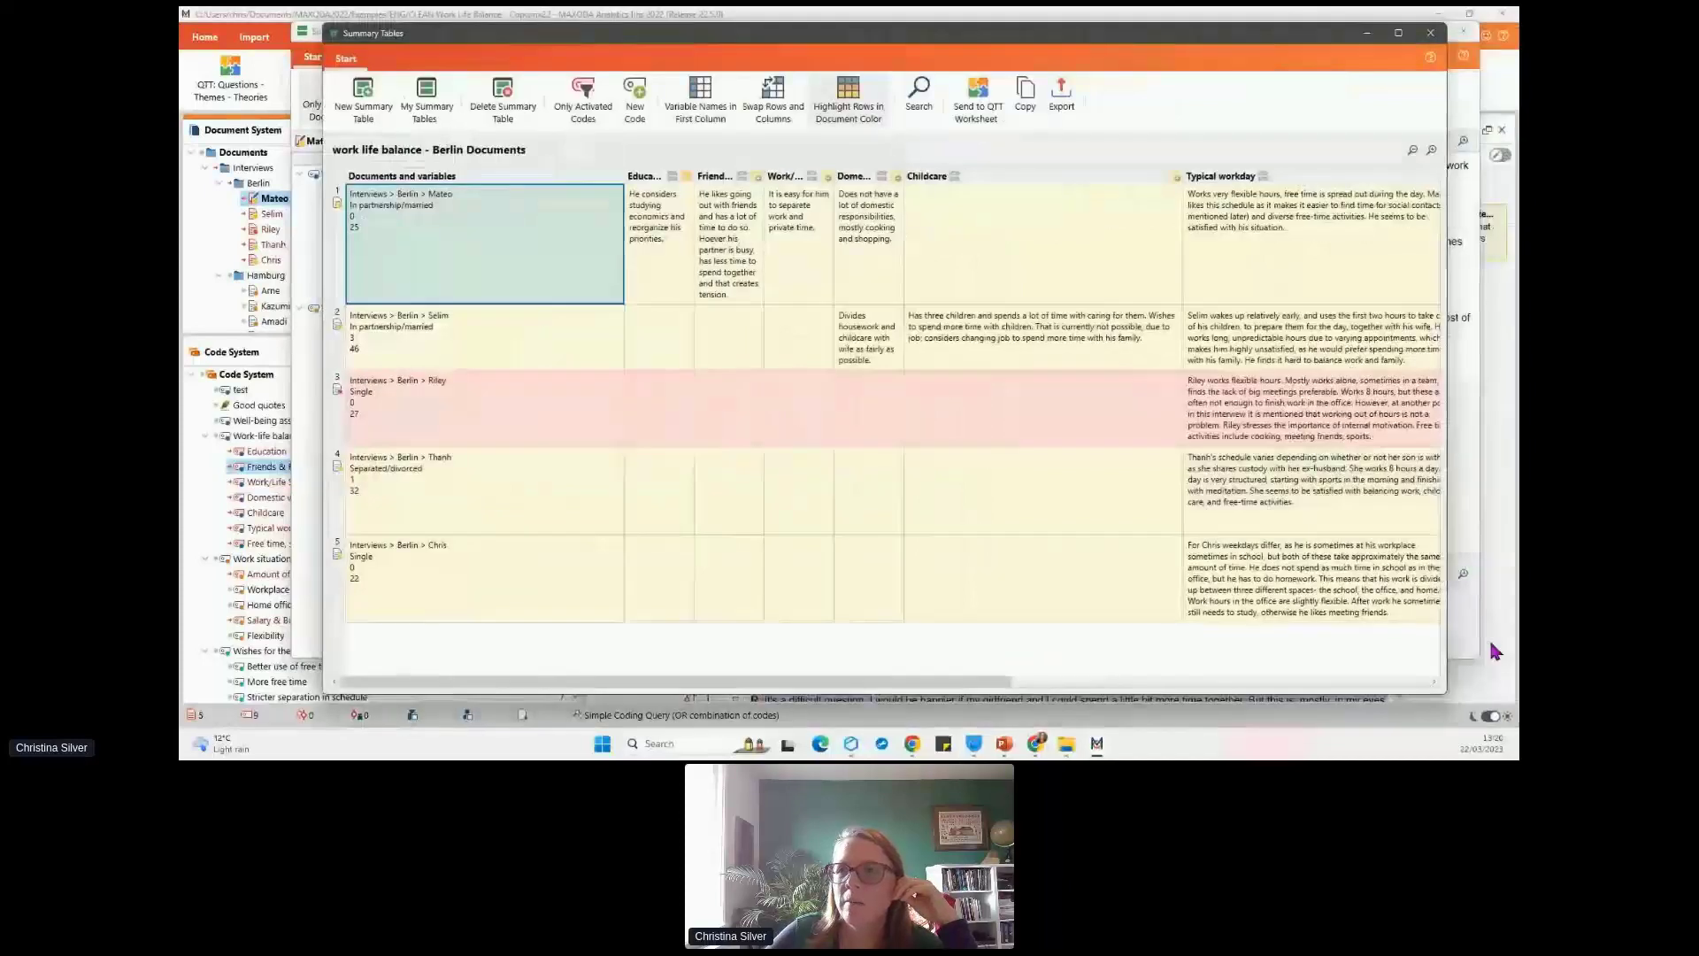
drag(1448, 695, 1348, 682)
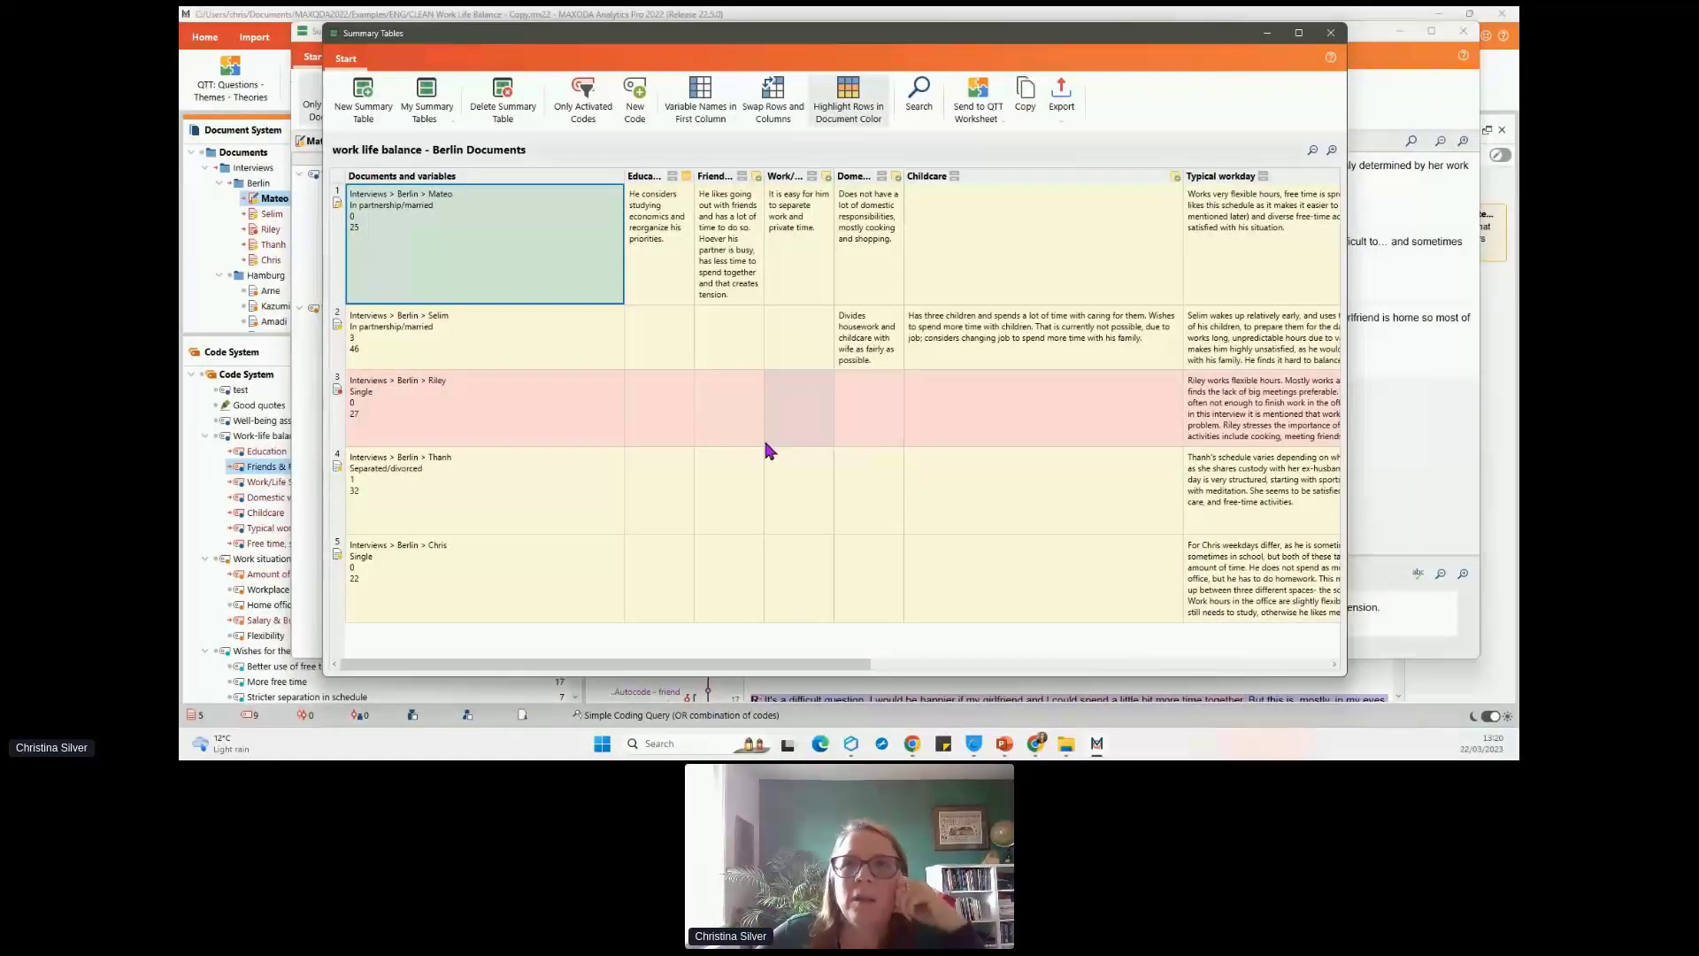
drag(624, 176, 517, 176)
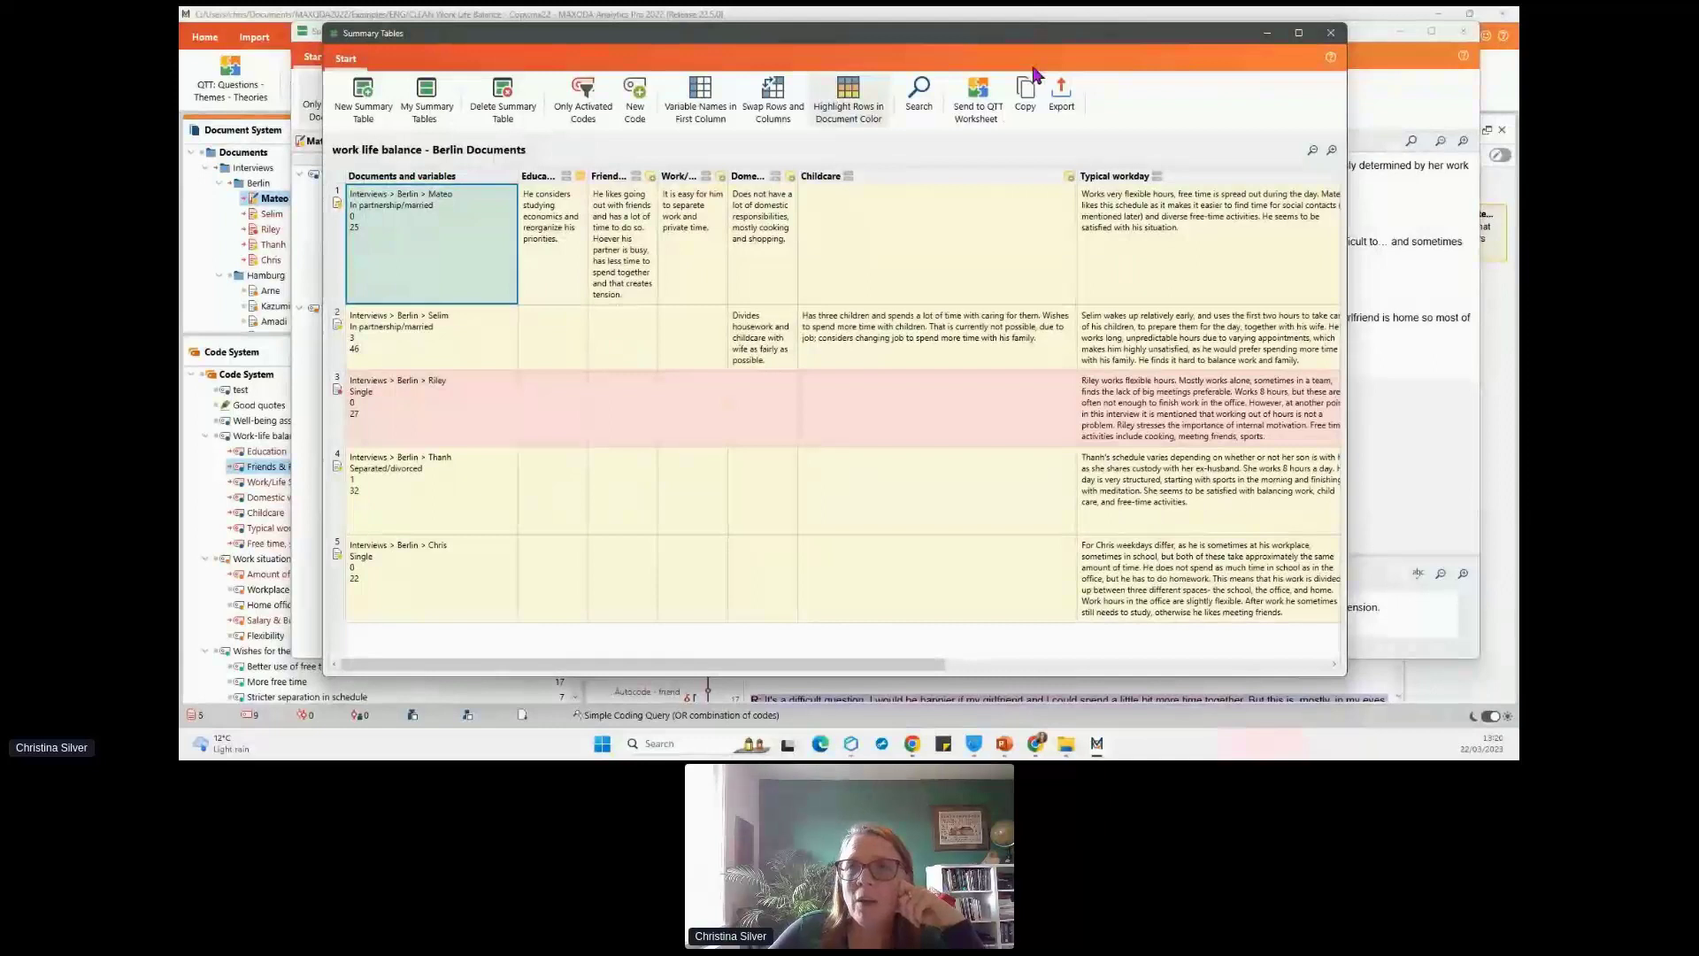
- Export the summary table into the Document System as a table document
click(1067, 110)
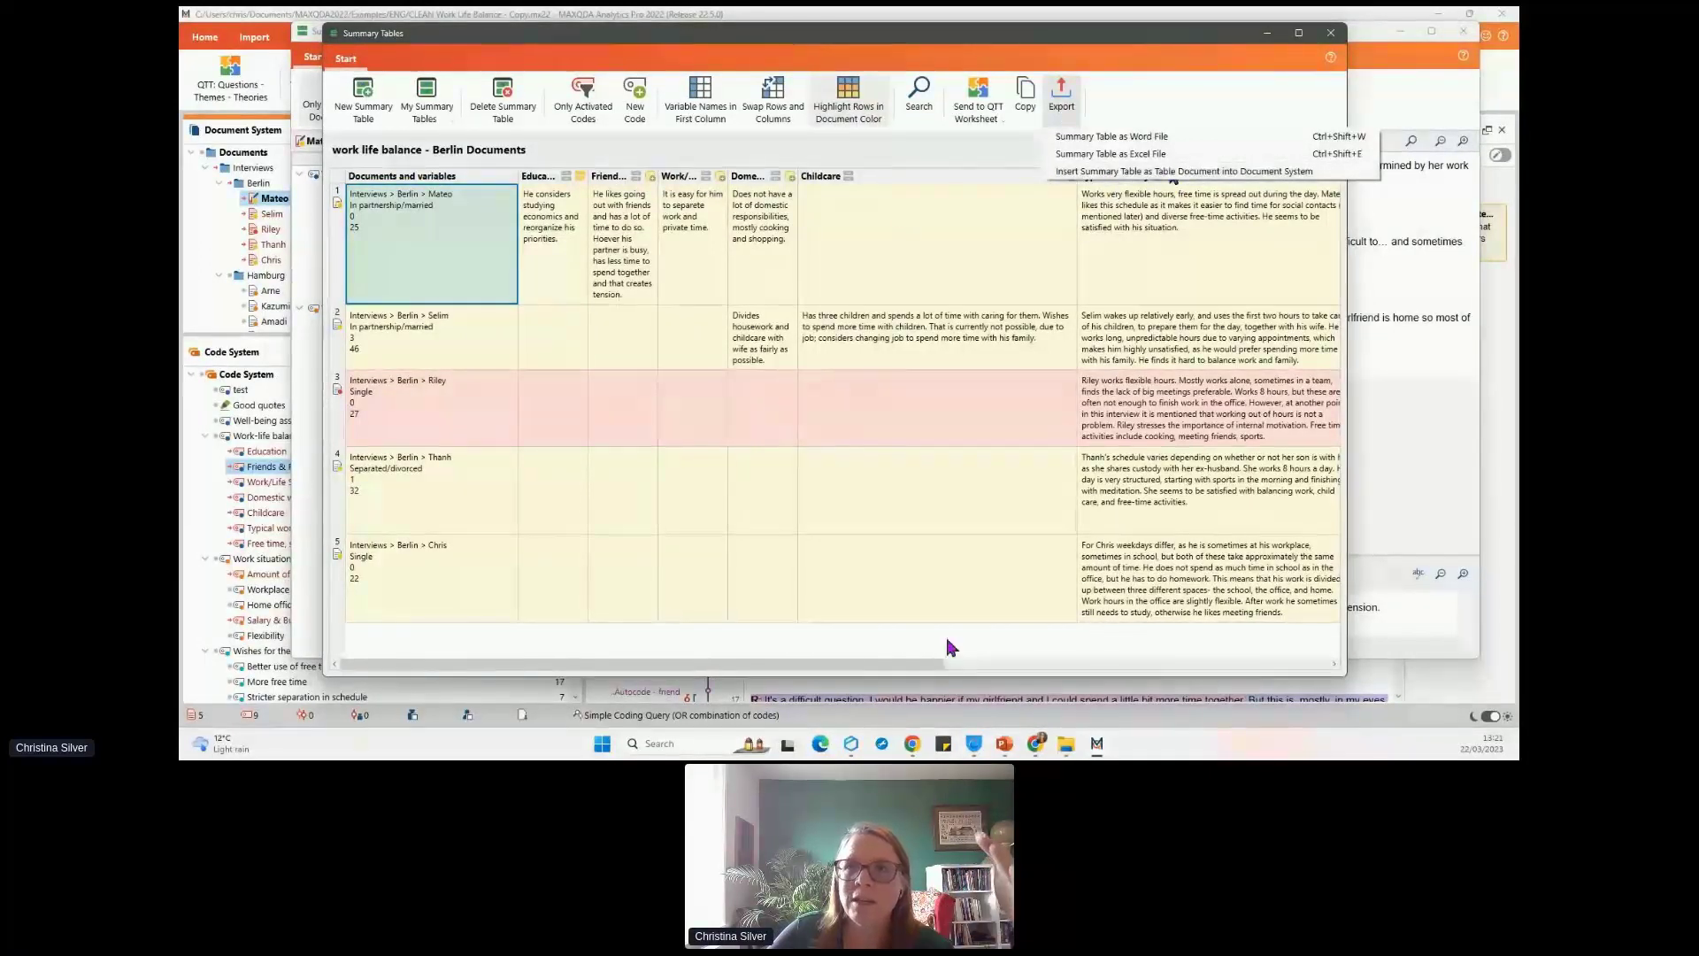
click(1086, 172)
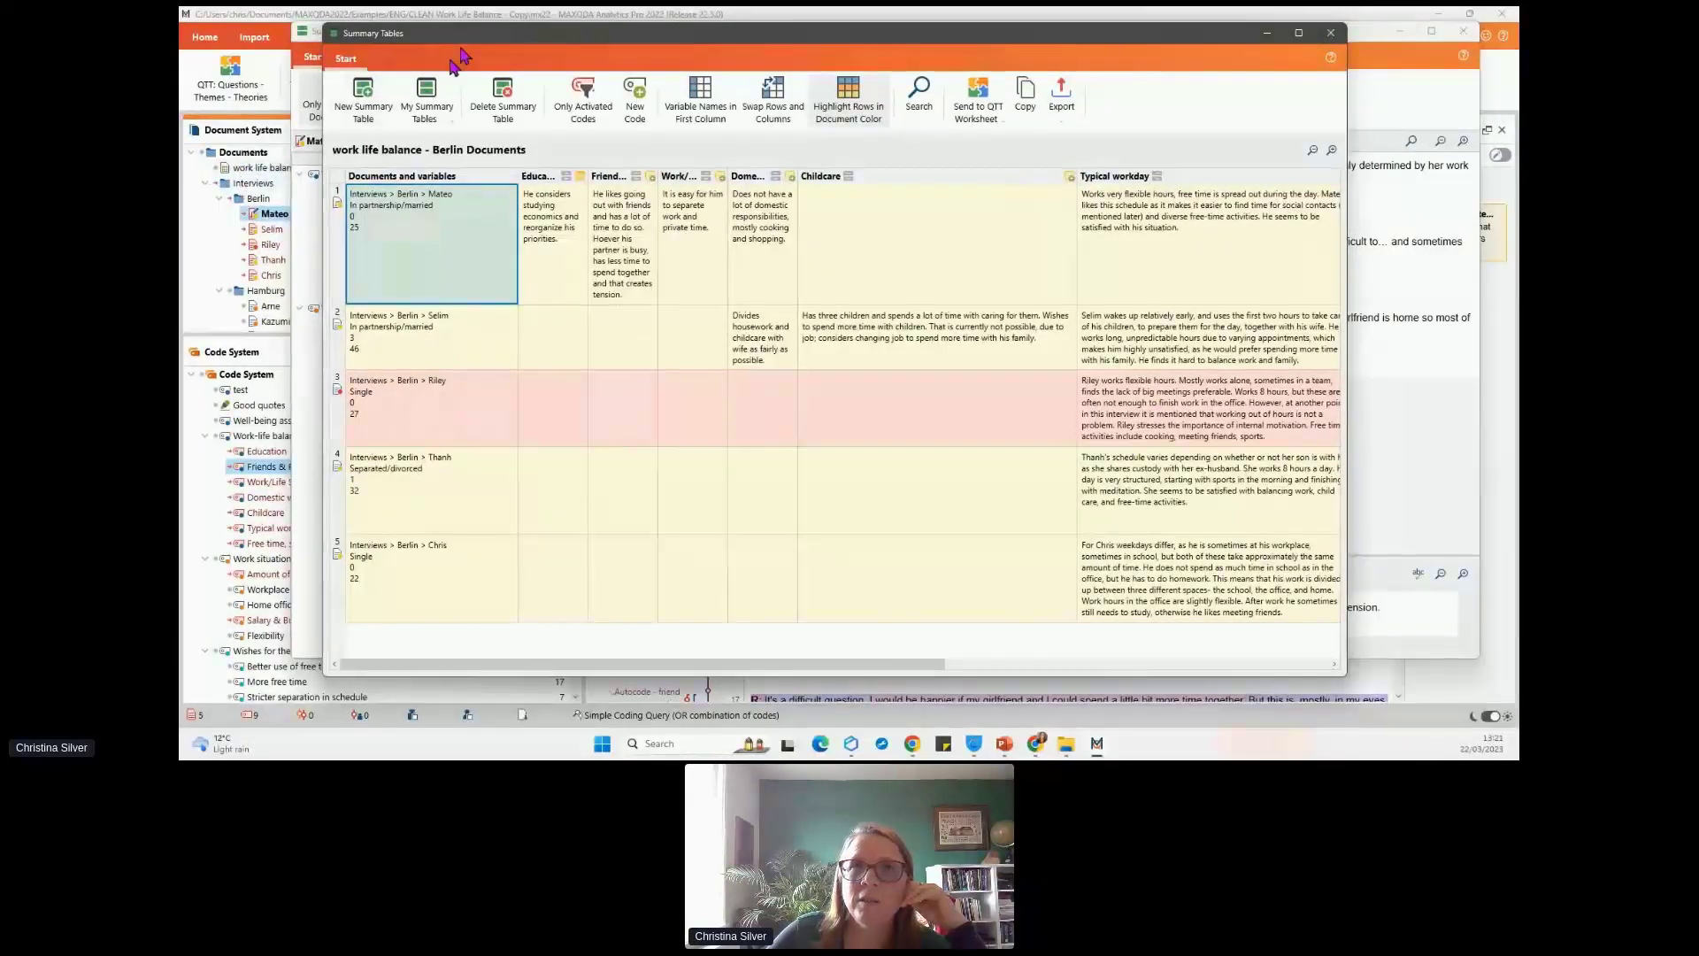
- Move the Summary Tables and Summary Grid windows aside, and open the exported work life balance - Berlin Documents table document
drag(460, 51, 784, 60)
drag(561, 32, 882, 311)
click(320, 168)
drag(841, 59, 961, 391)
double_click(250, 169)
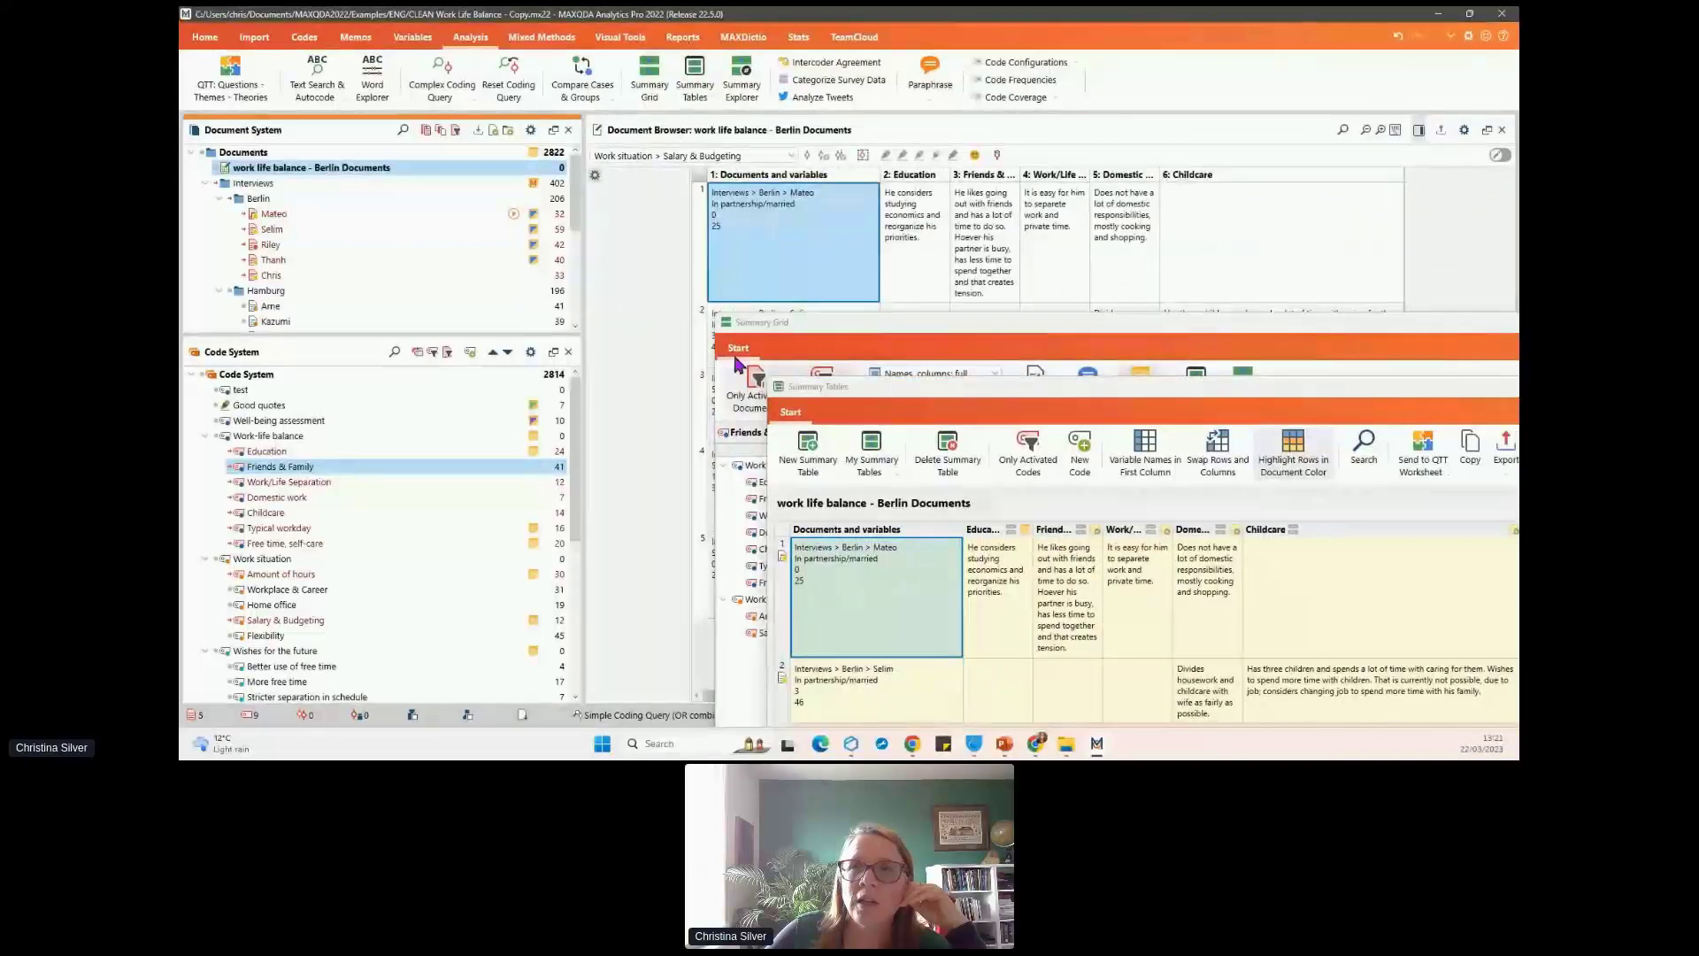
drag(779, 322, 907, 543)
drag(1000, 388, 1128, 570)
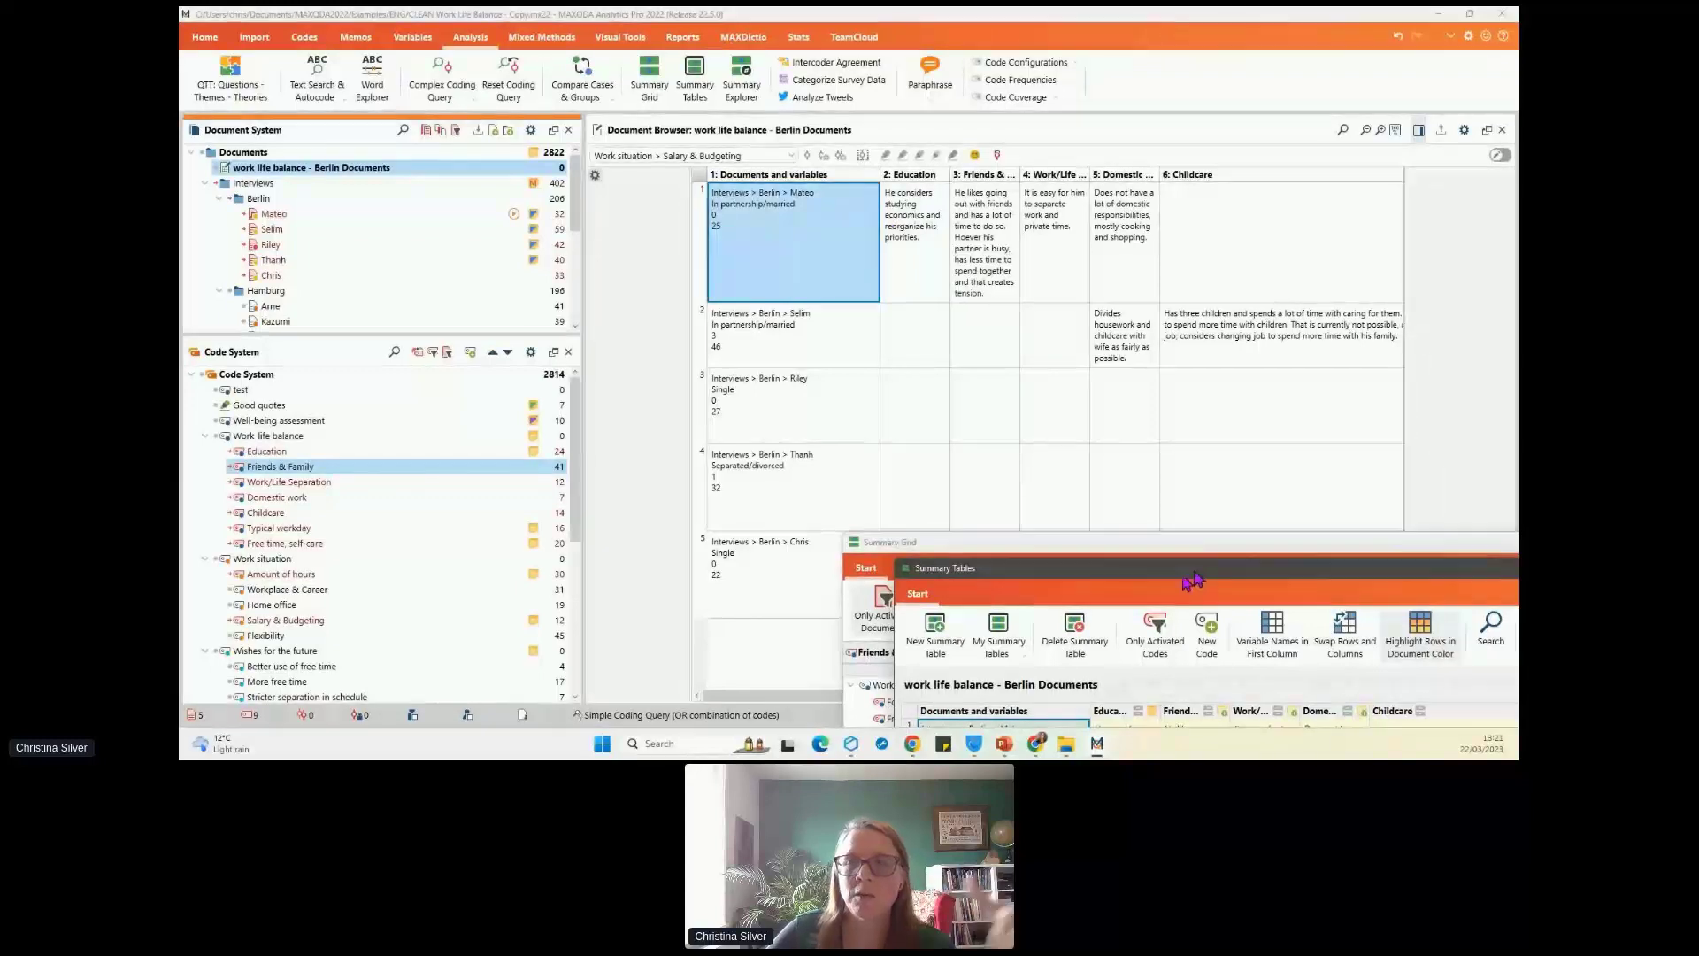
- Bring the Summary Tables window back over the main window, and widen it to show more of the table
drag(1201, 582, 659, 113)
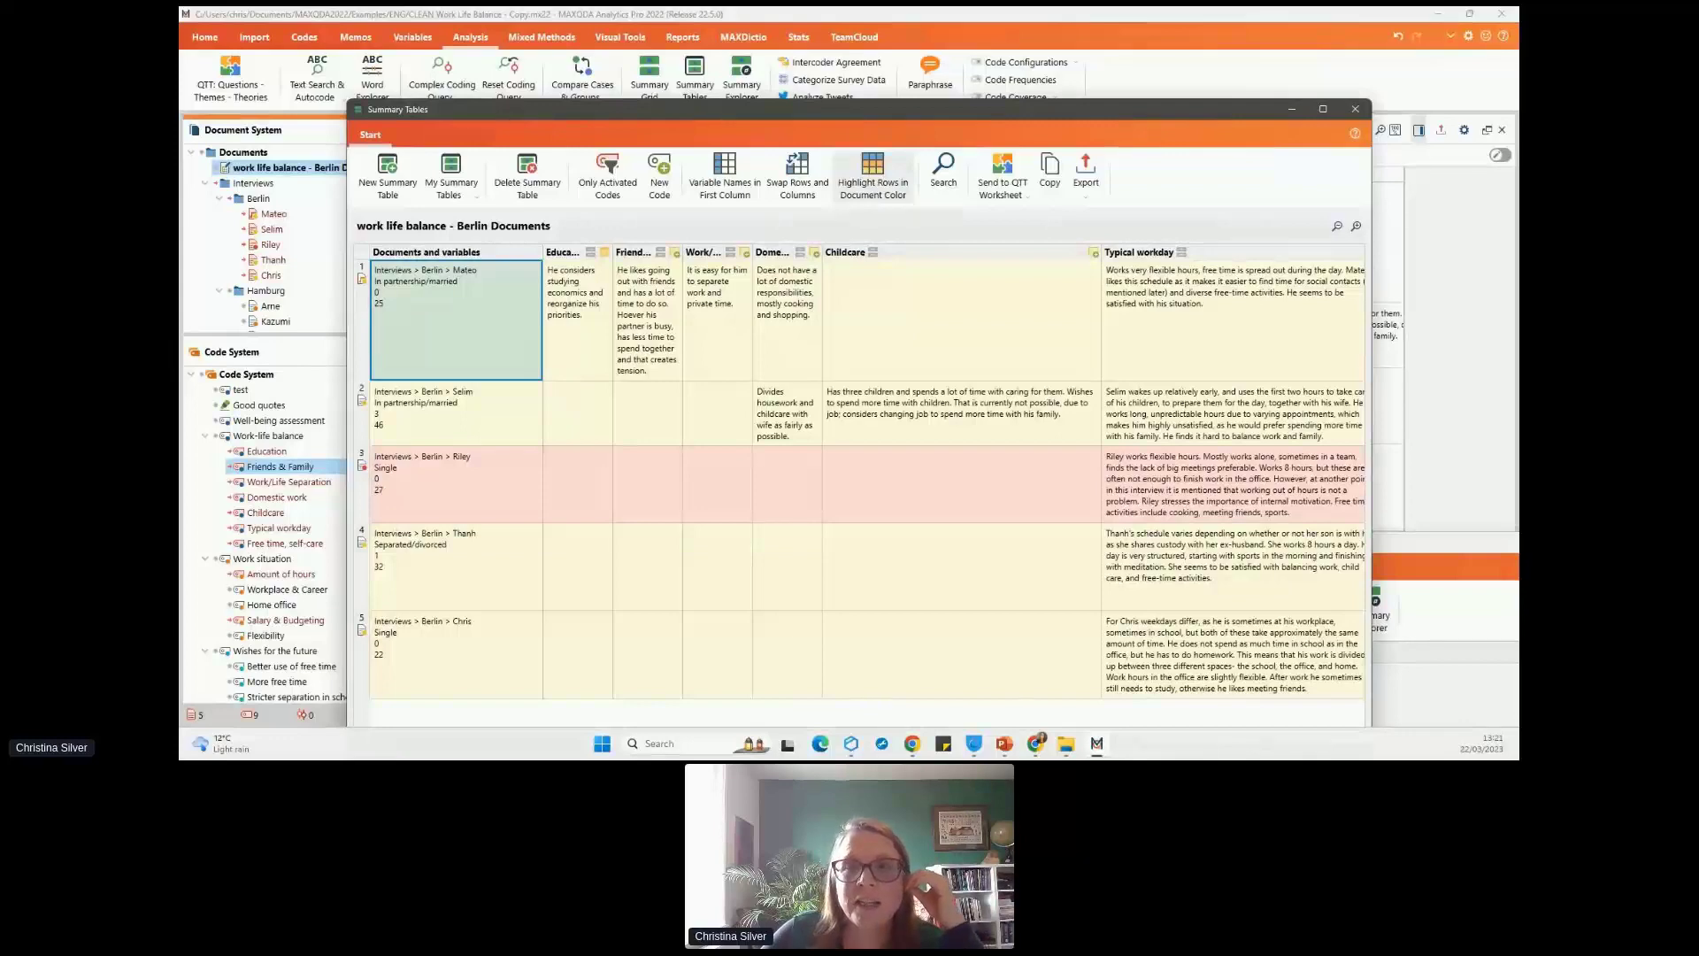
drag(1220, 109, 1234, 67)
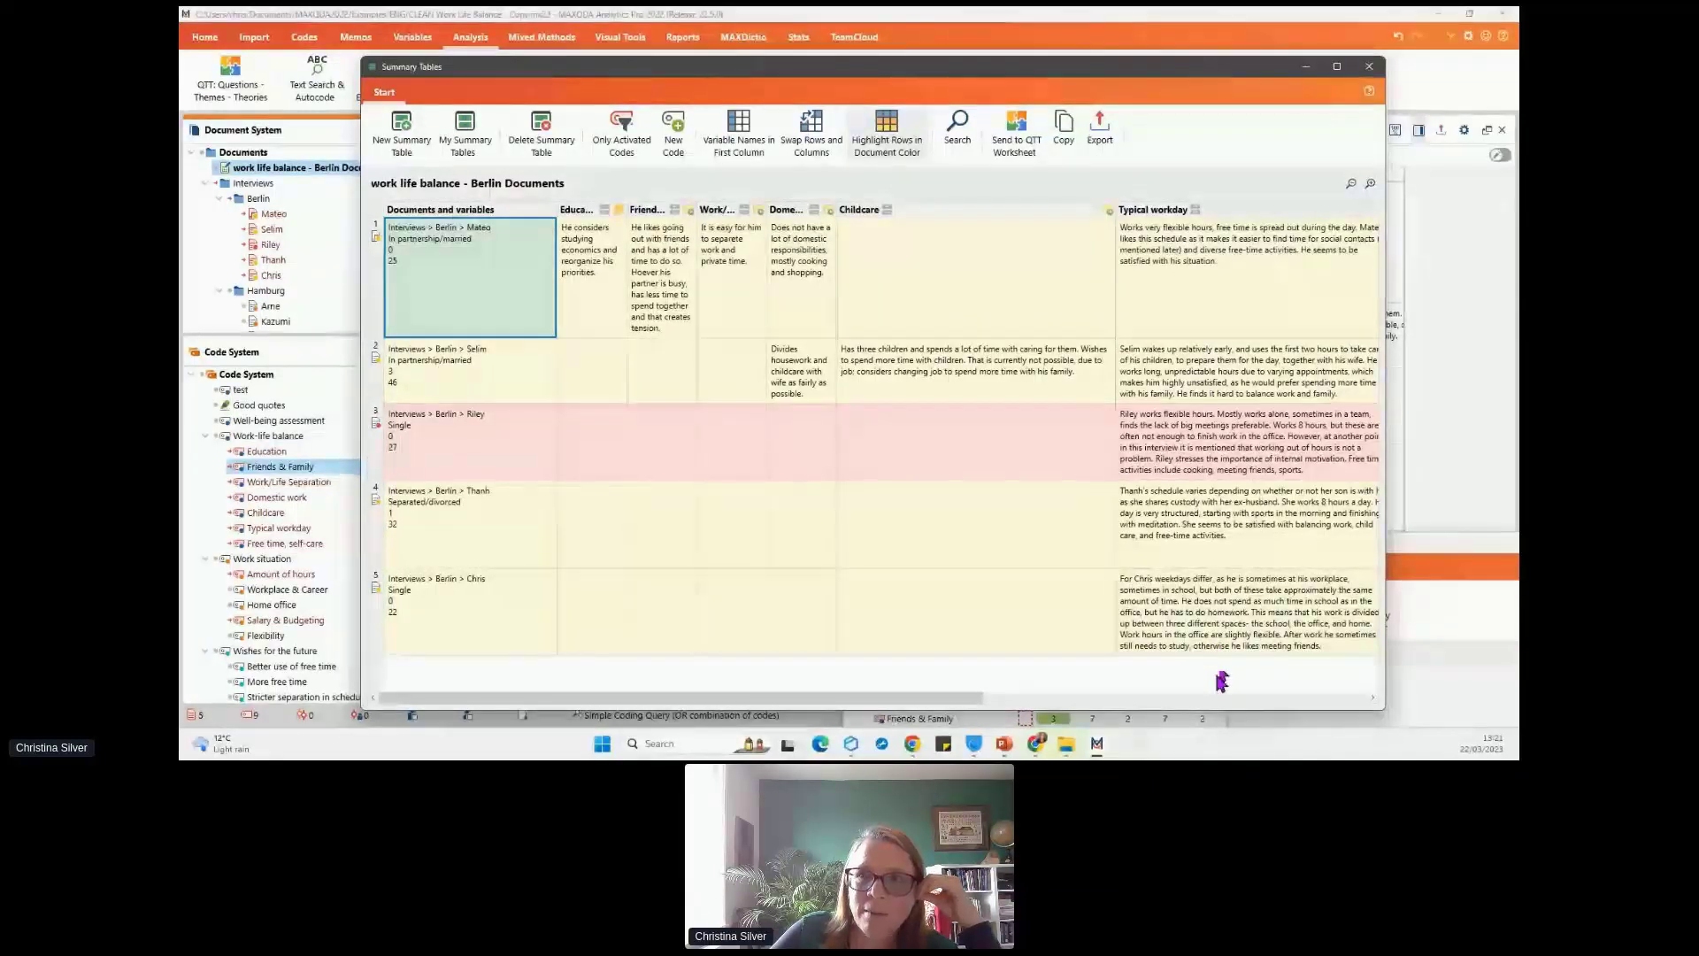
drag(1387, 717, 1451, 700)
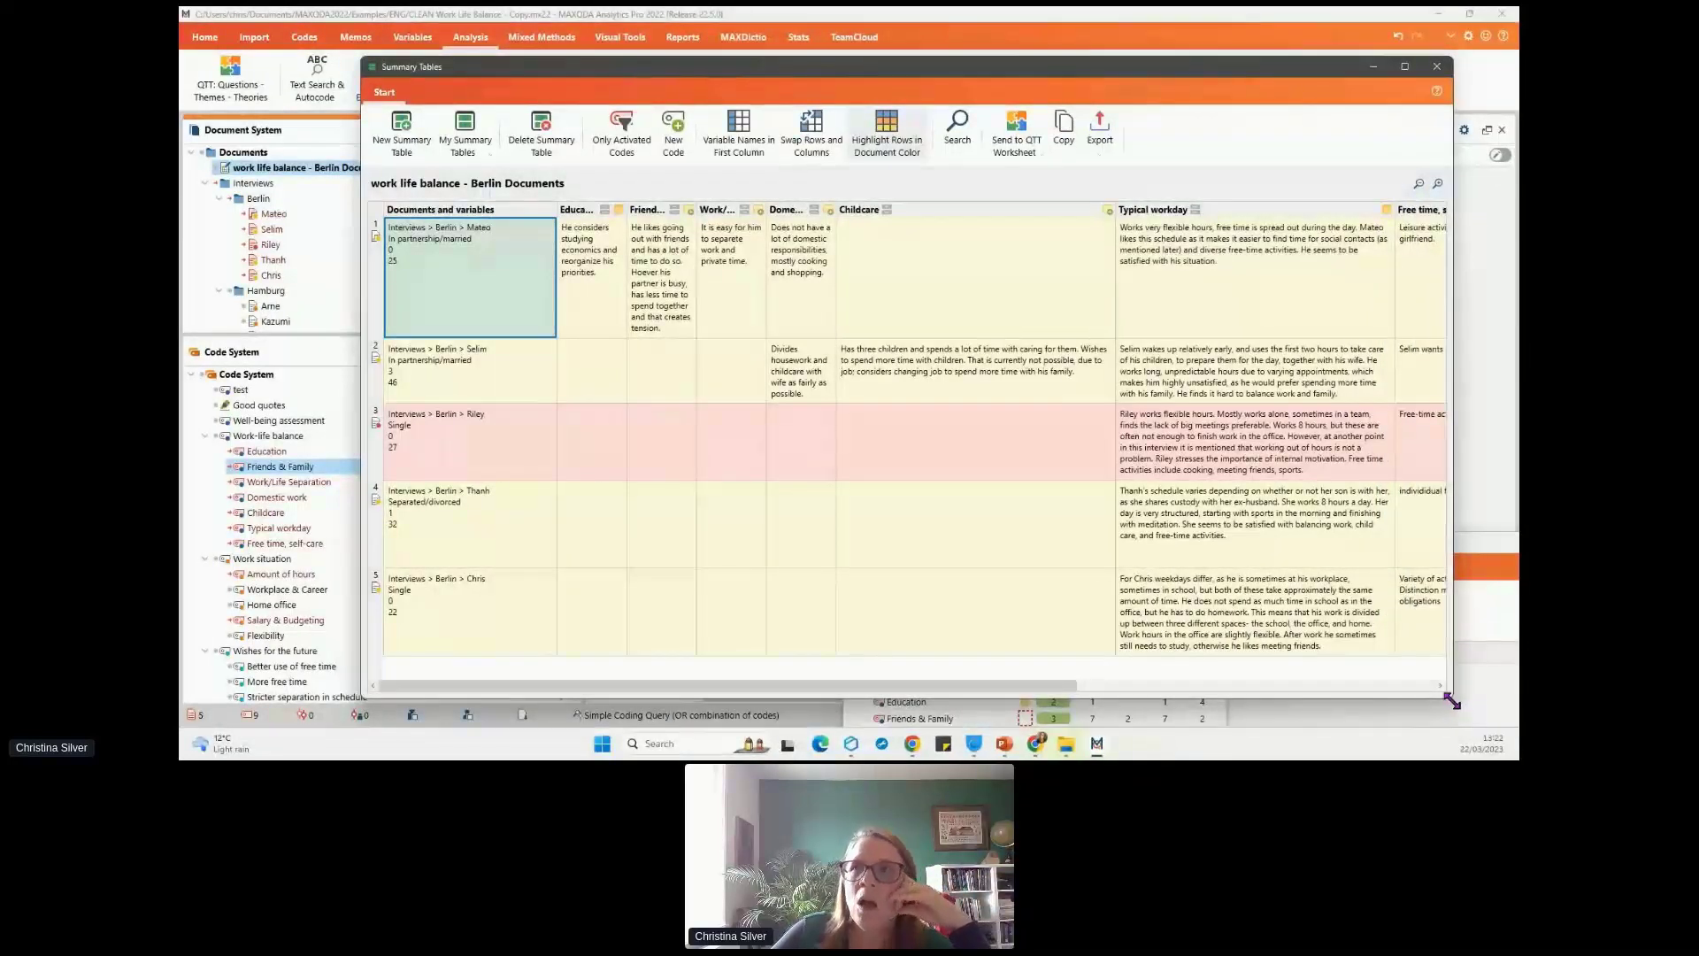
- Close the Summary Tables window and the Summary Grid window to return to the main project window
click(1437, 71)
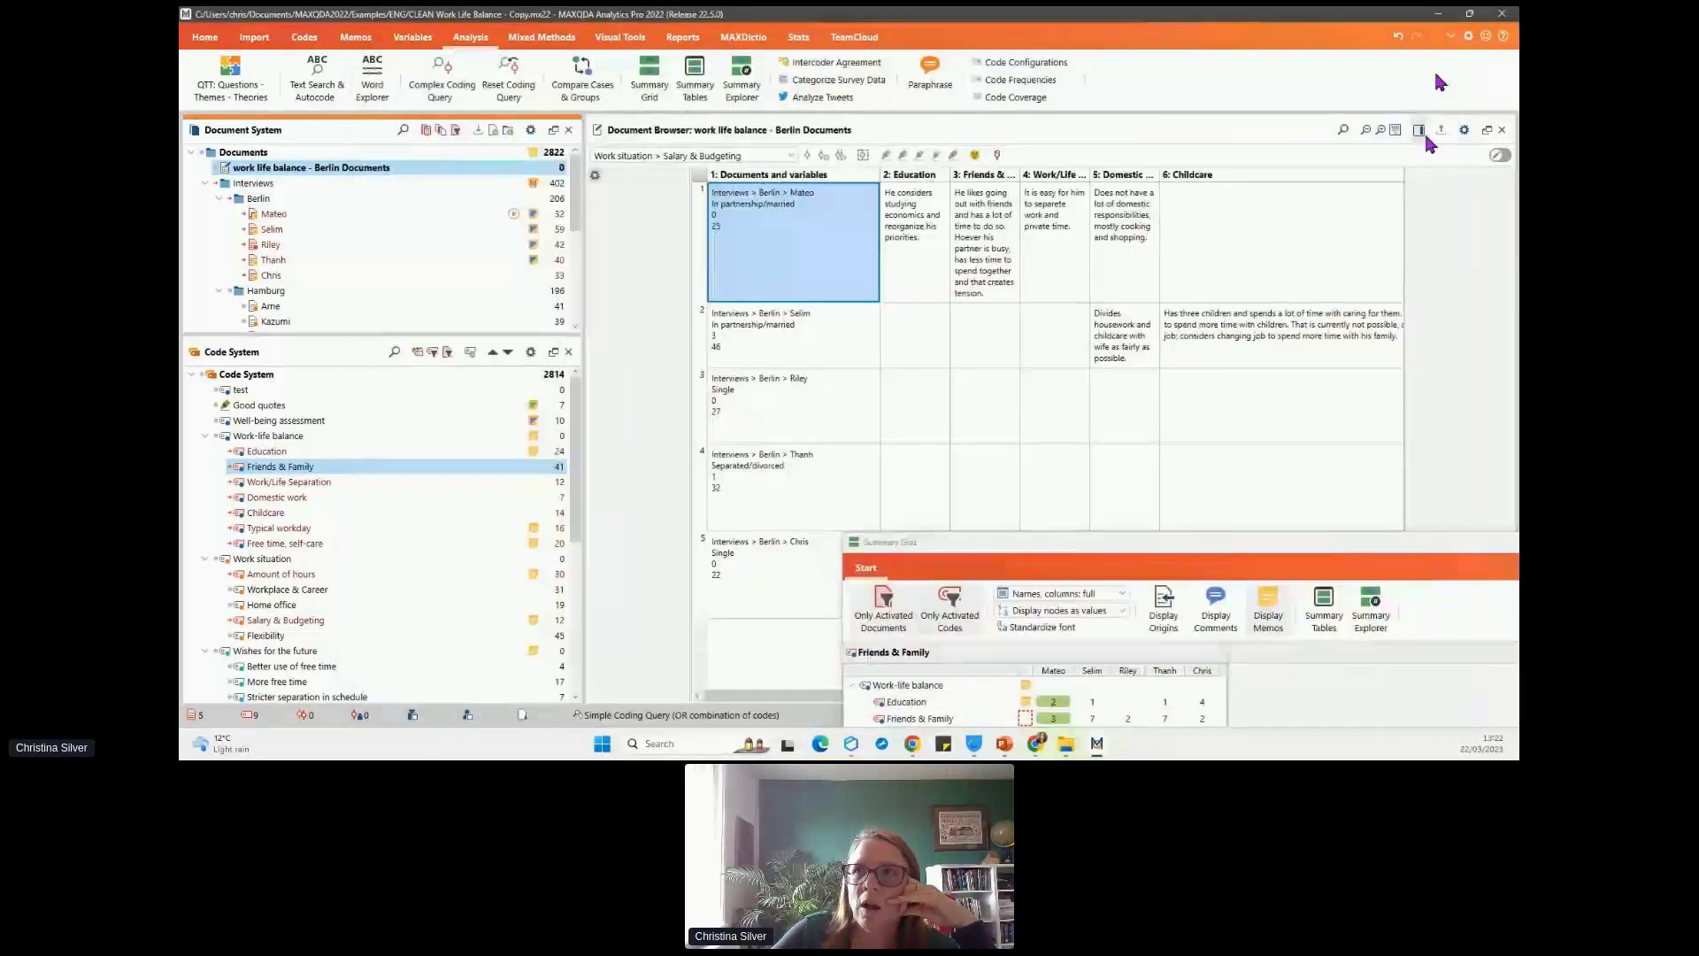
drag(1429, 541, 809, 87)
click(1384, 79)
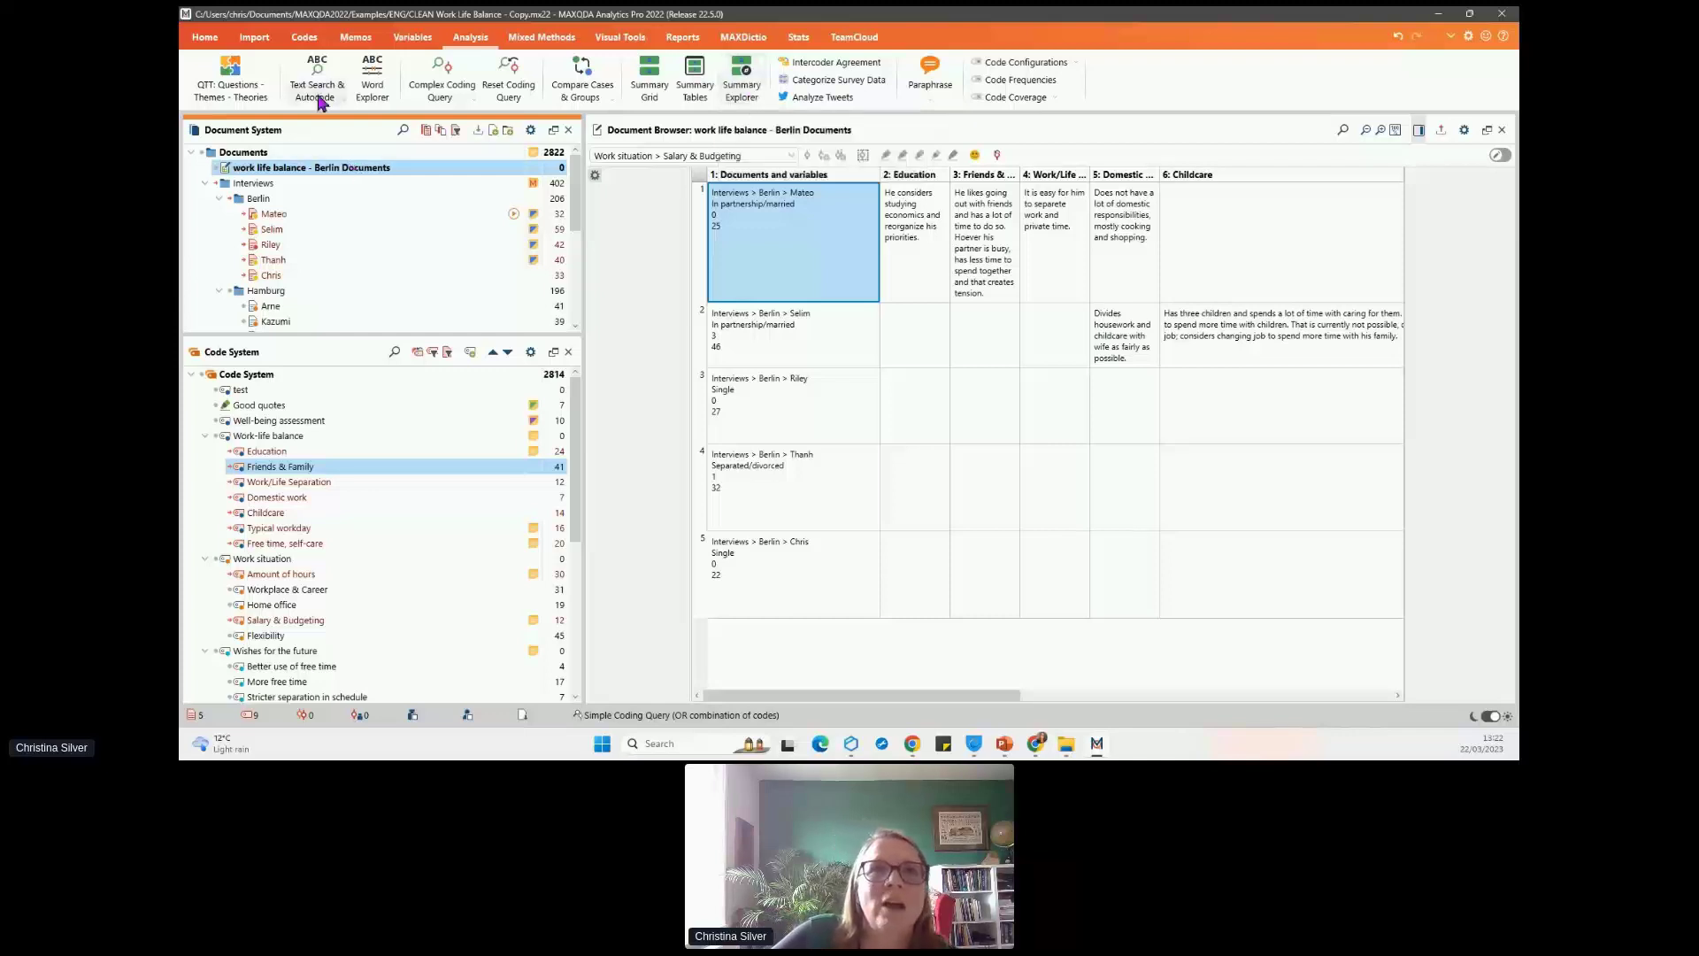
- Reset all activations, and activate only the Work-life balance code with its subcodes
click(204, 37)
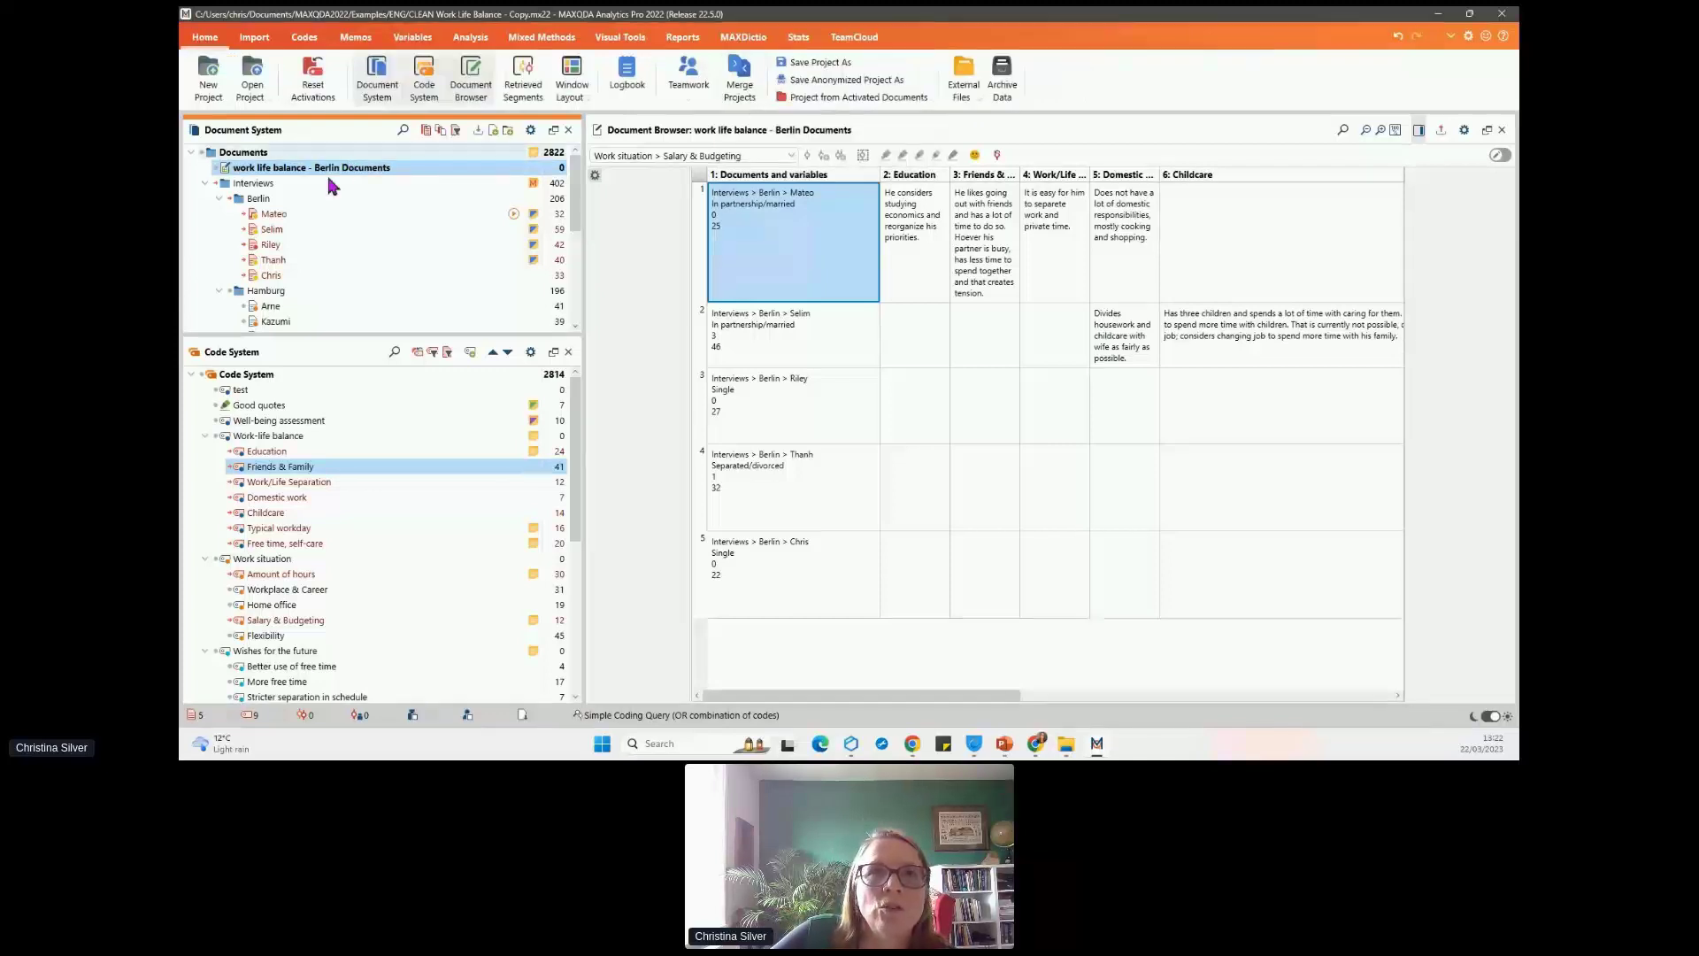
click(320, 86)
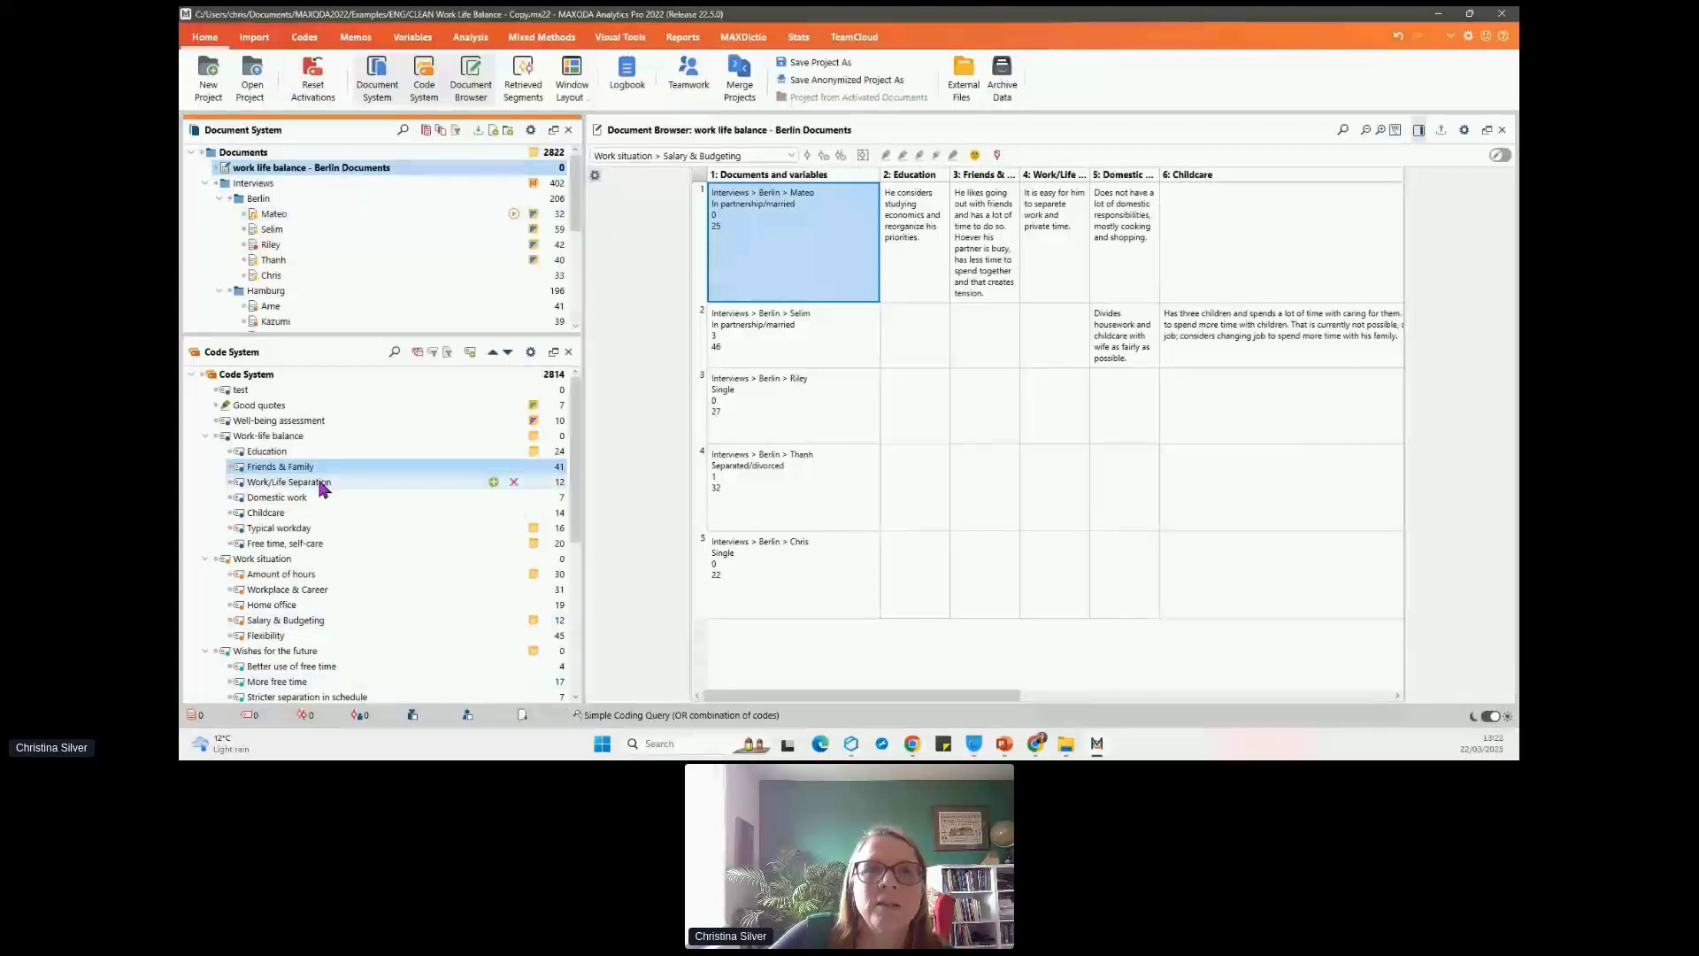
click(216, 436)
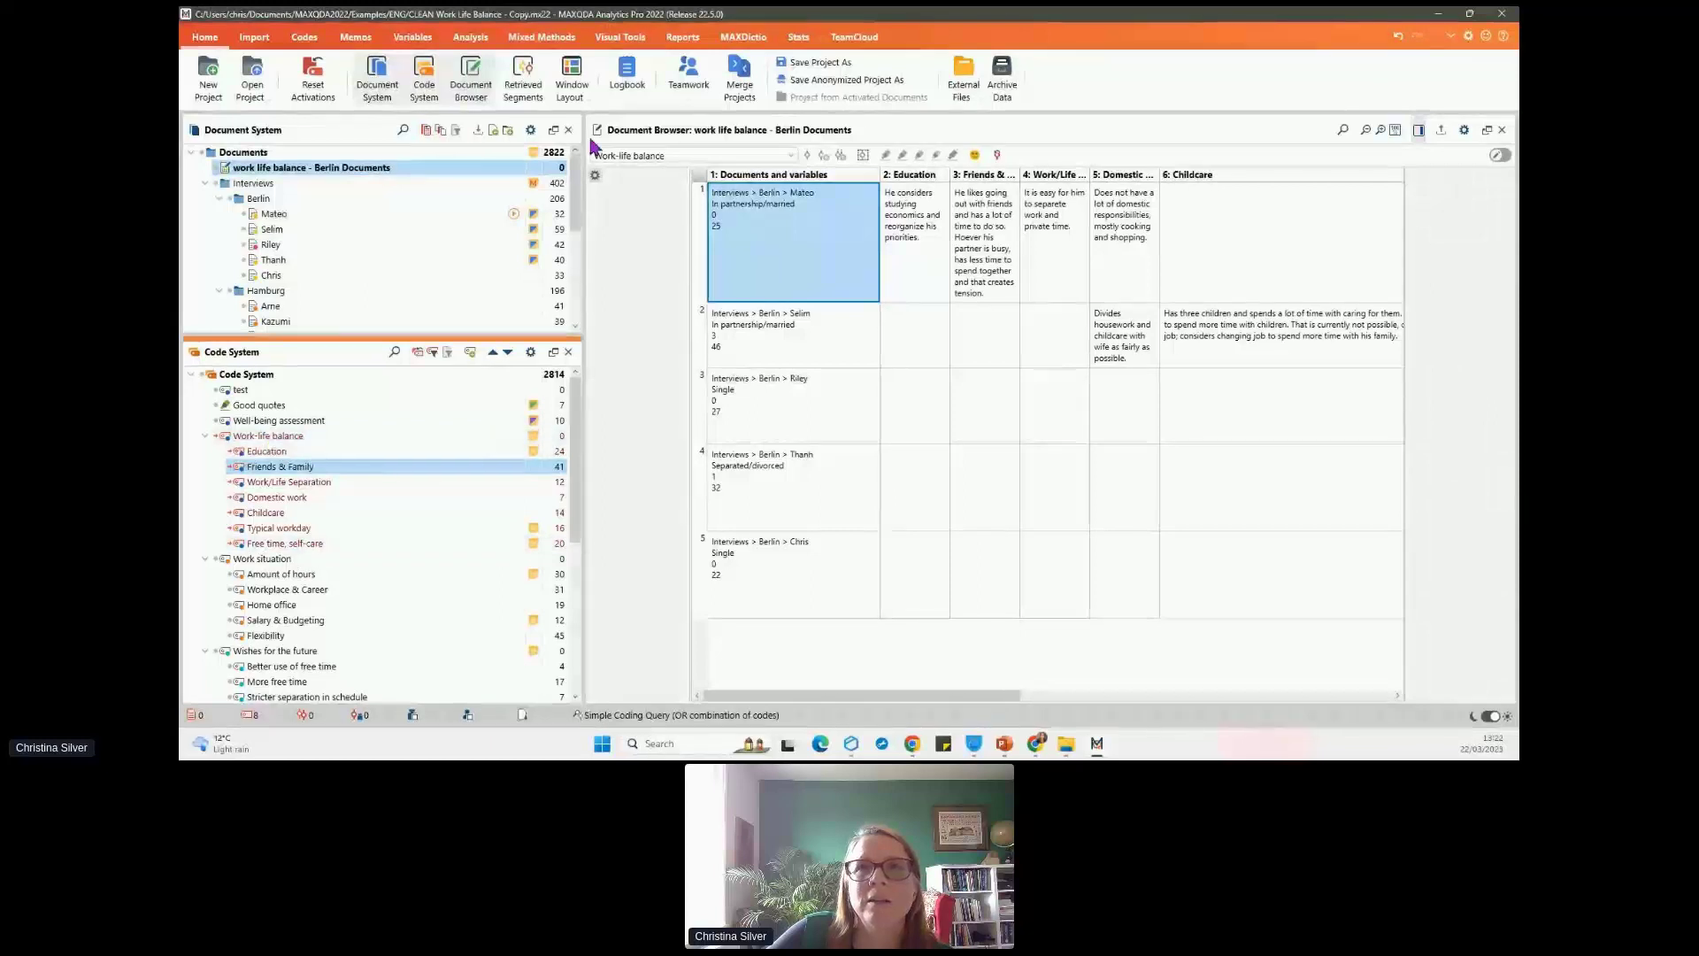
- Open a Summary Explorer with the Berlin and Hamburg interview groups as columns and the activated work-life balance codes
click(471, 41)
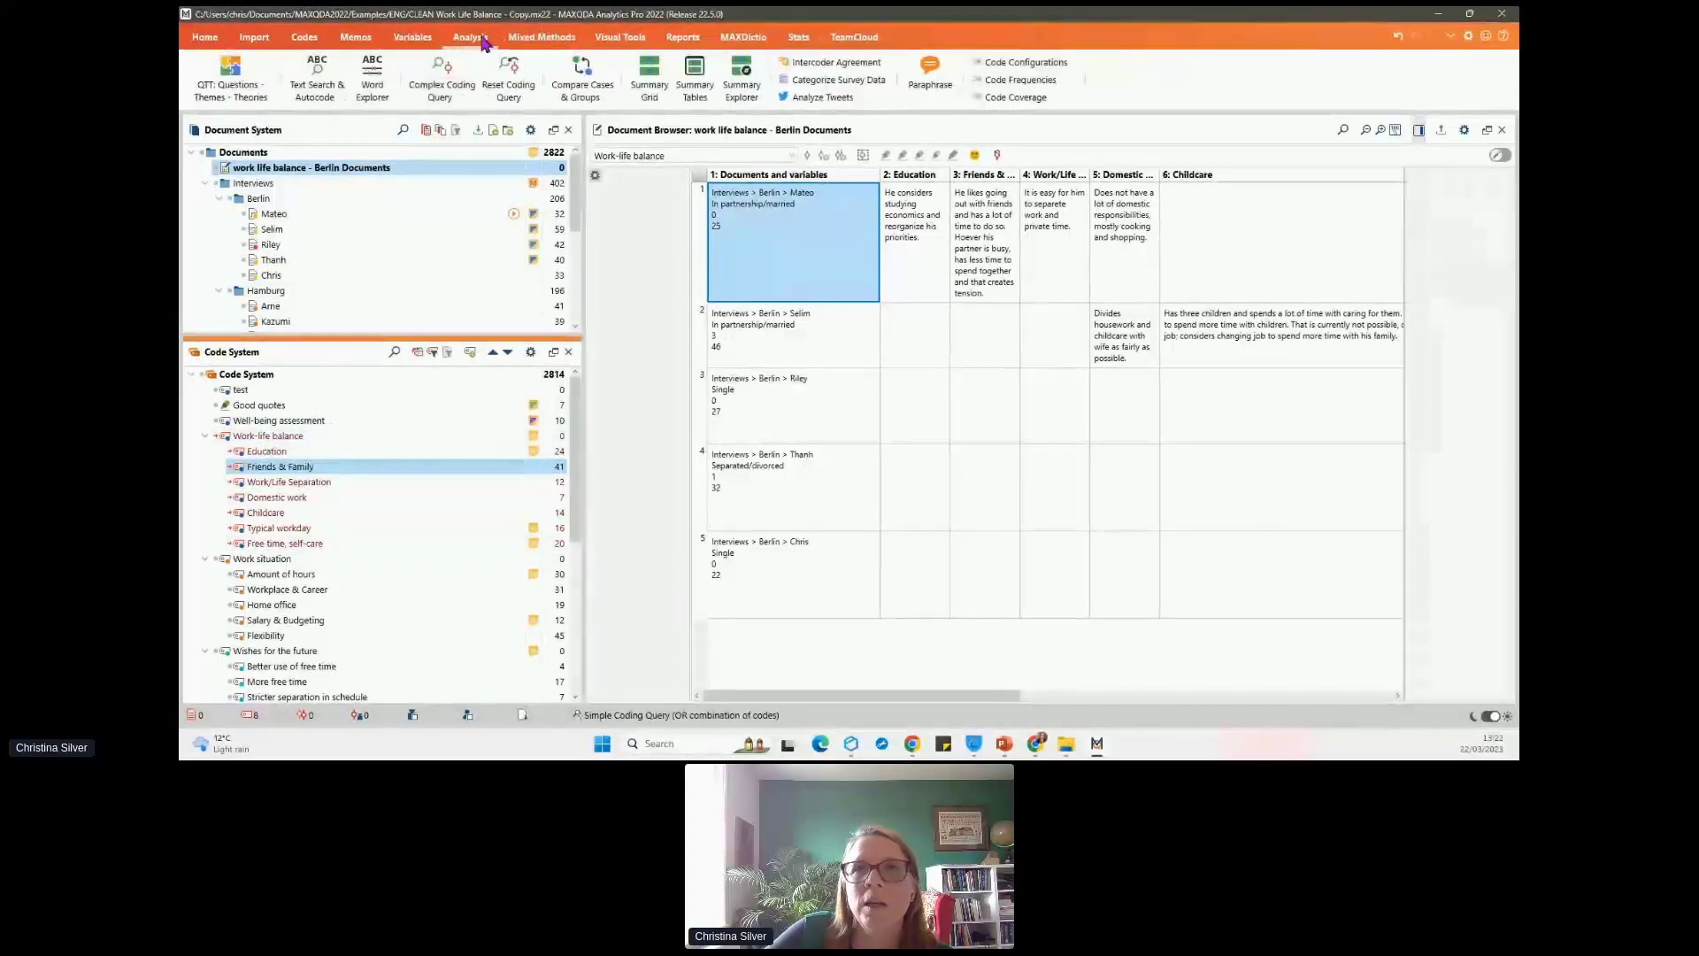
click(743, 84)
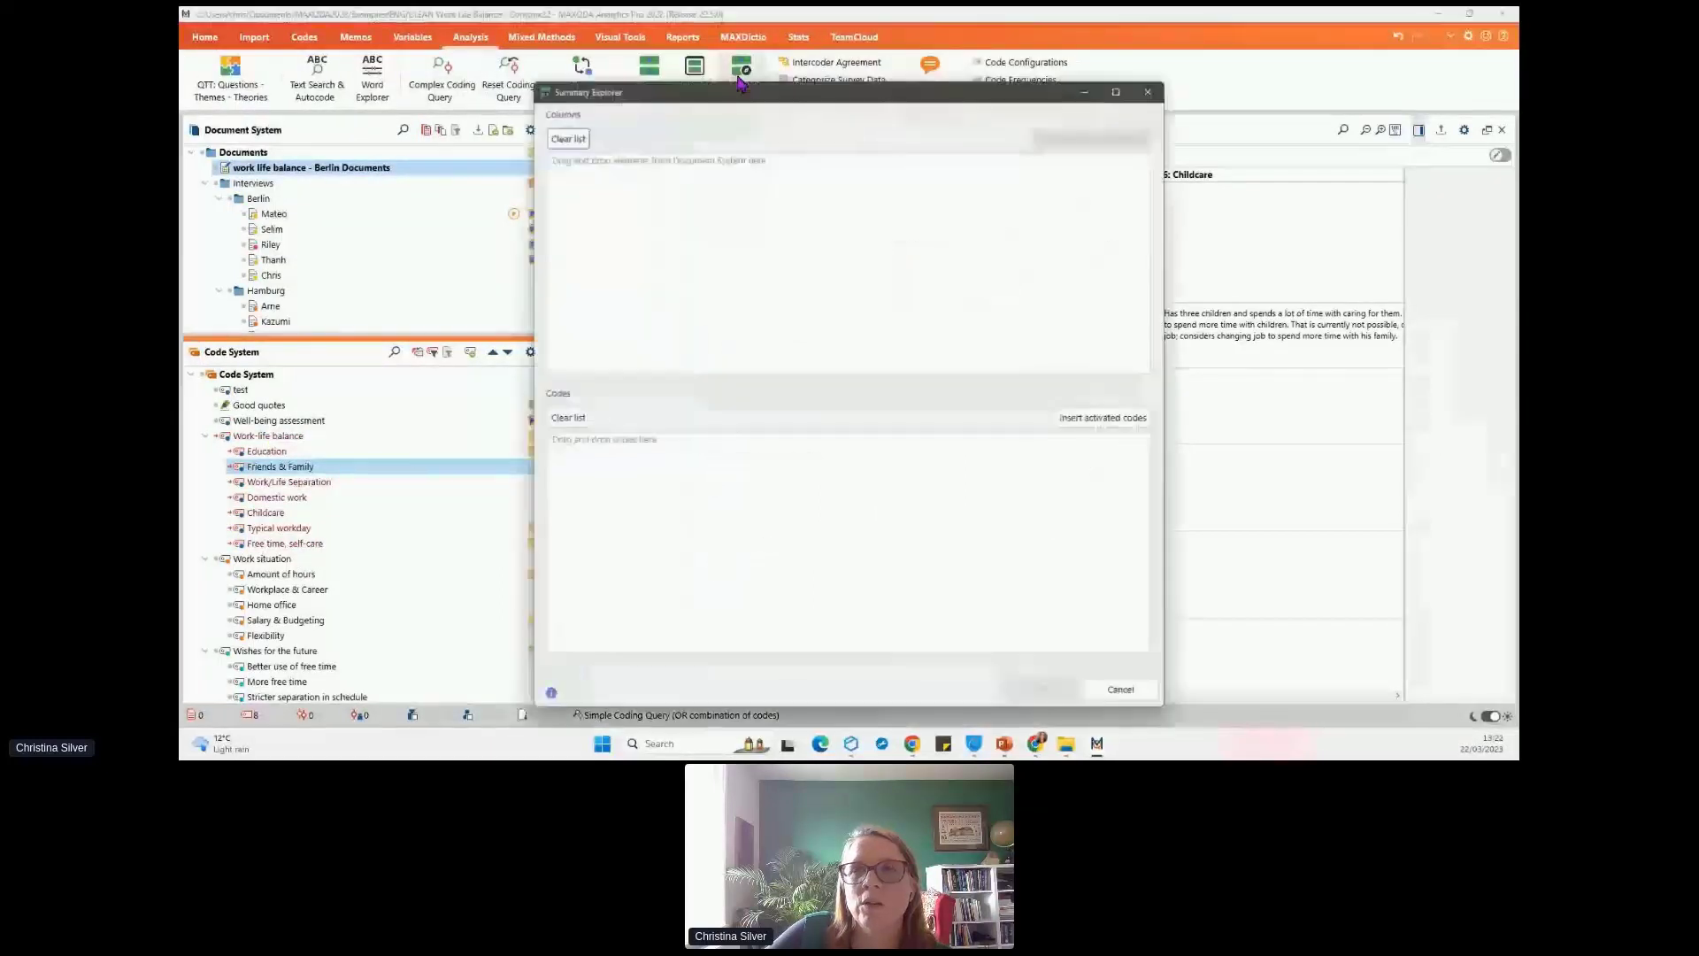
drag(745, 97, 769, 79)
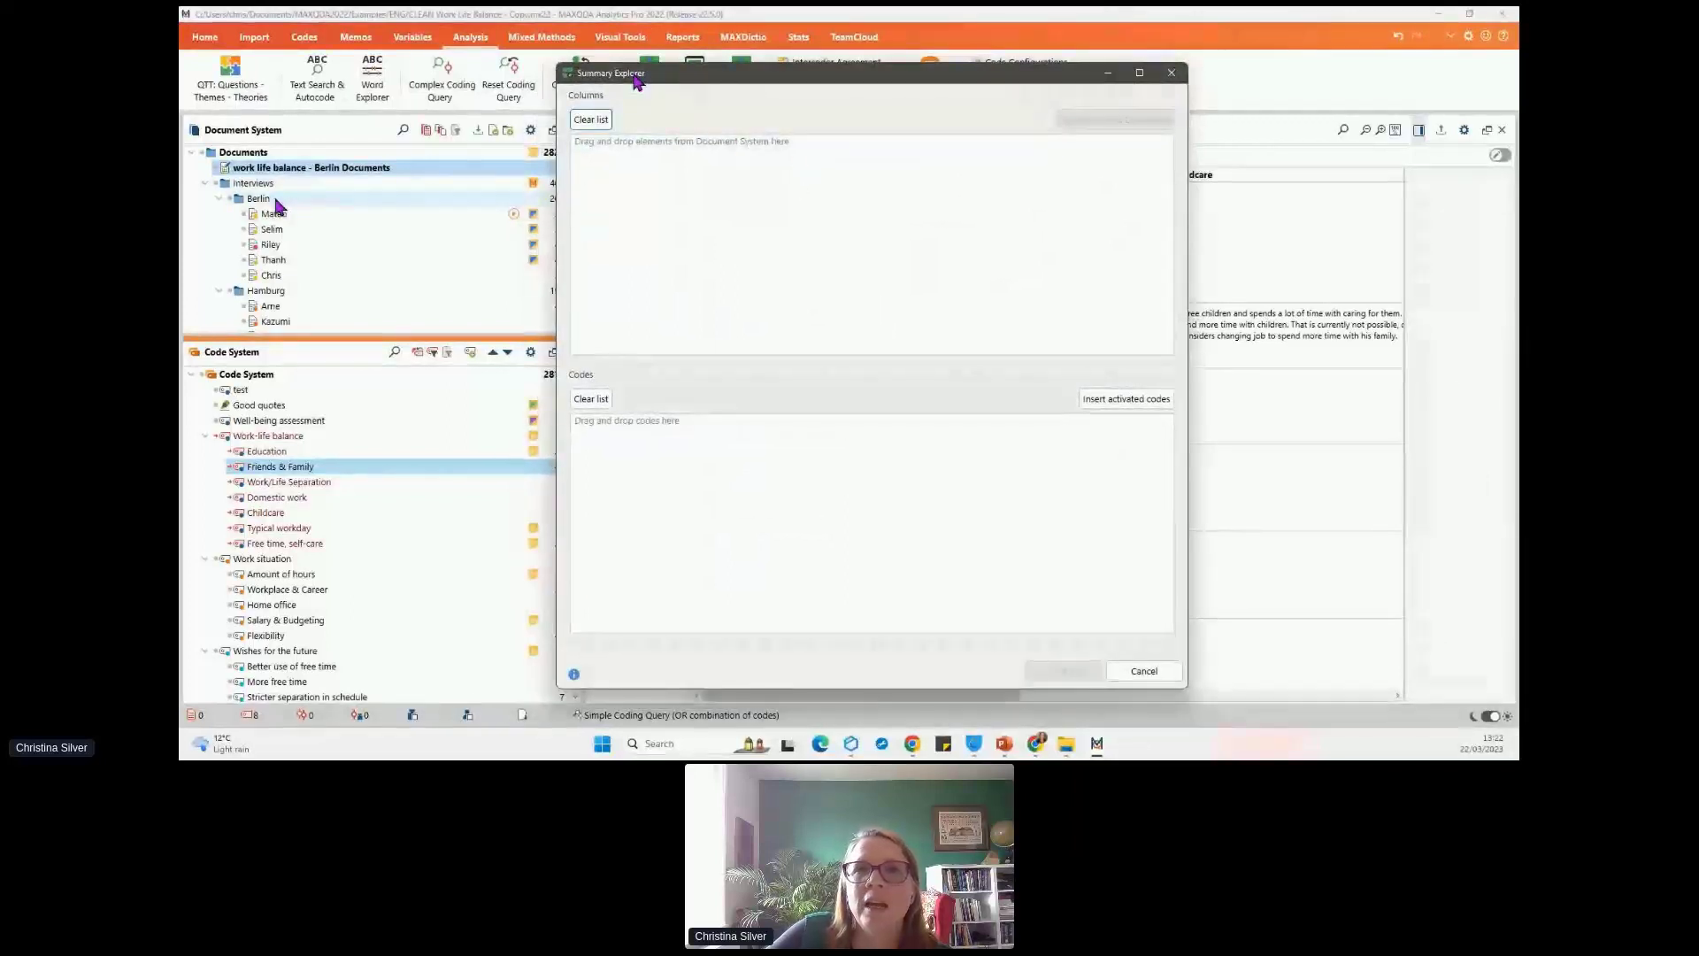
drag(259, 198, 611, 148)
drag(276, 294, 637, 165)
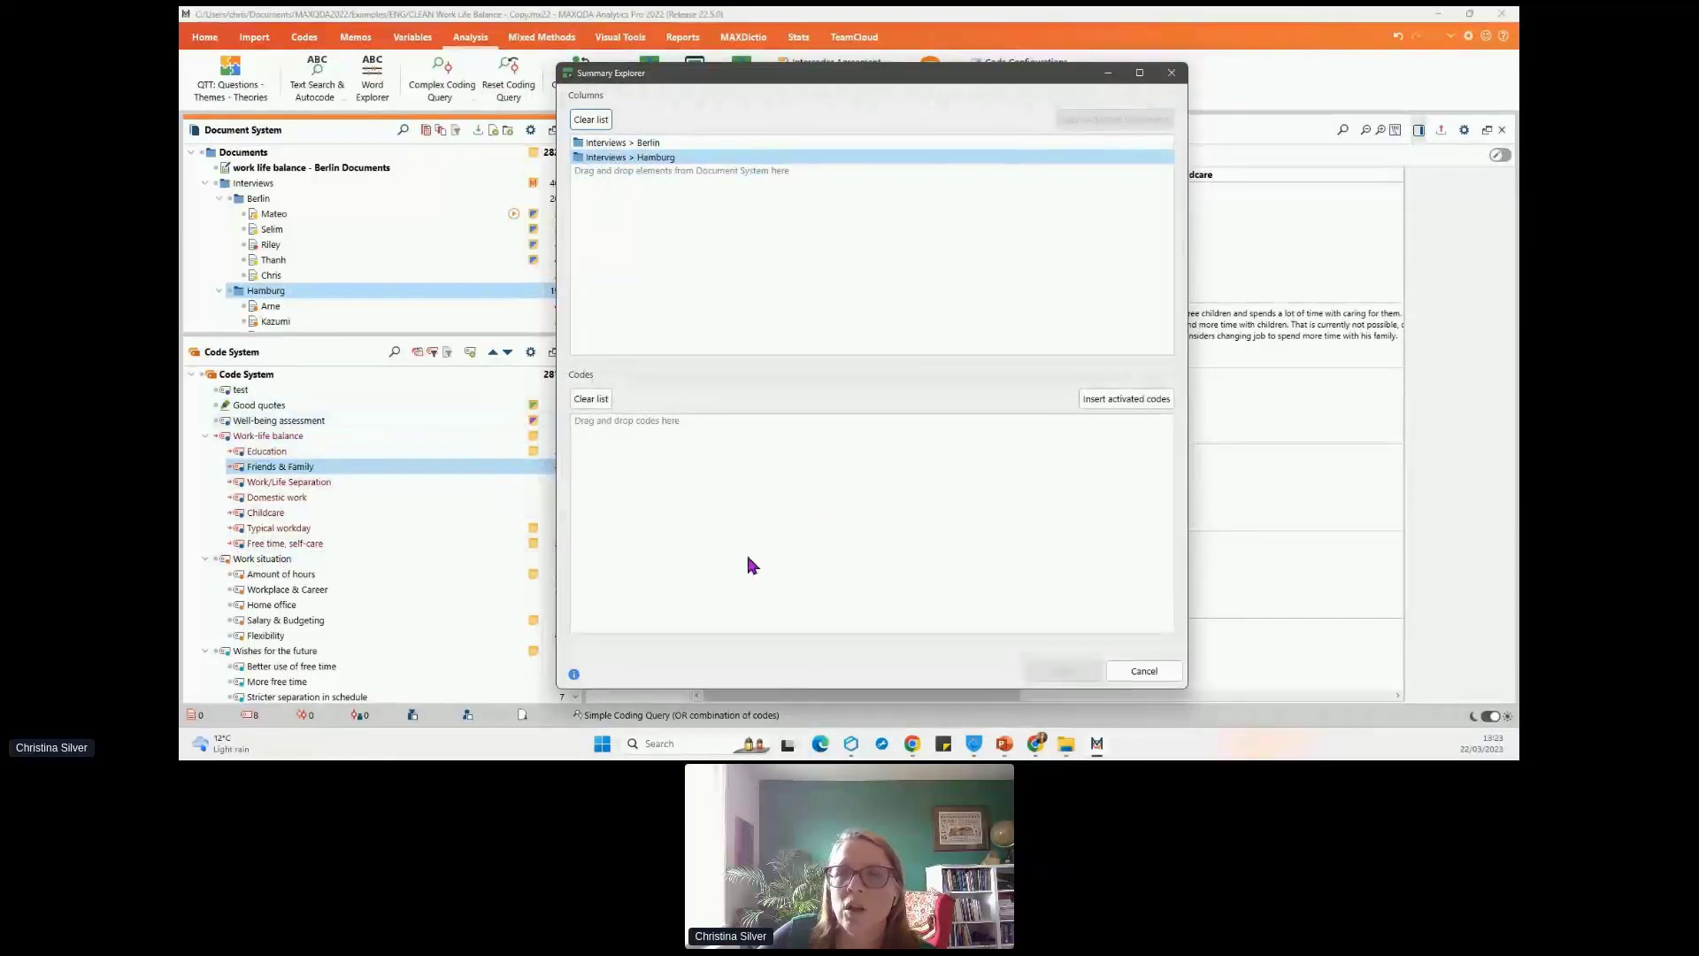
click(1139, 405)
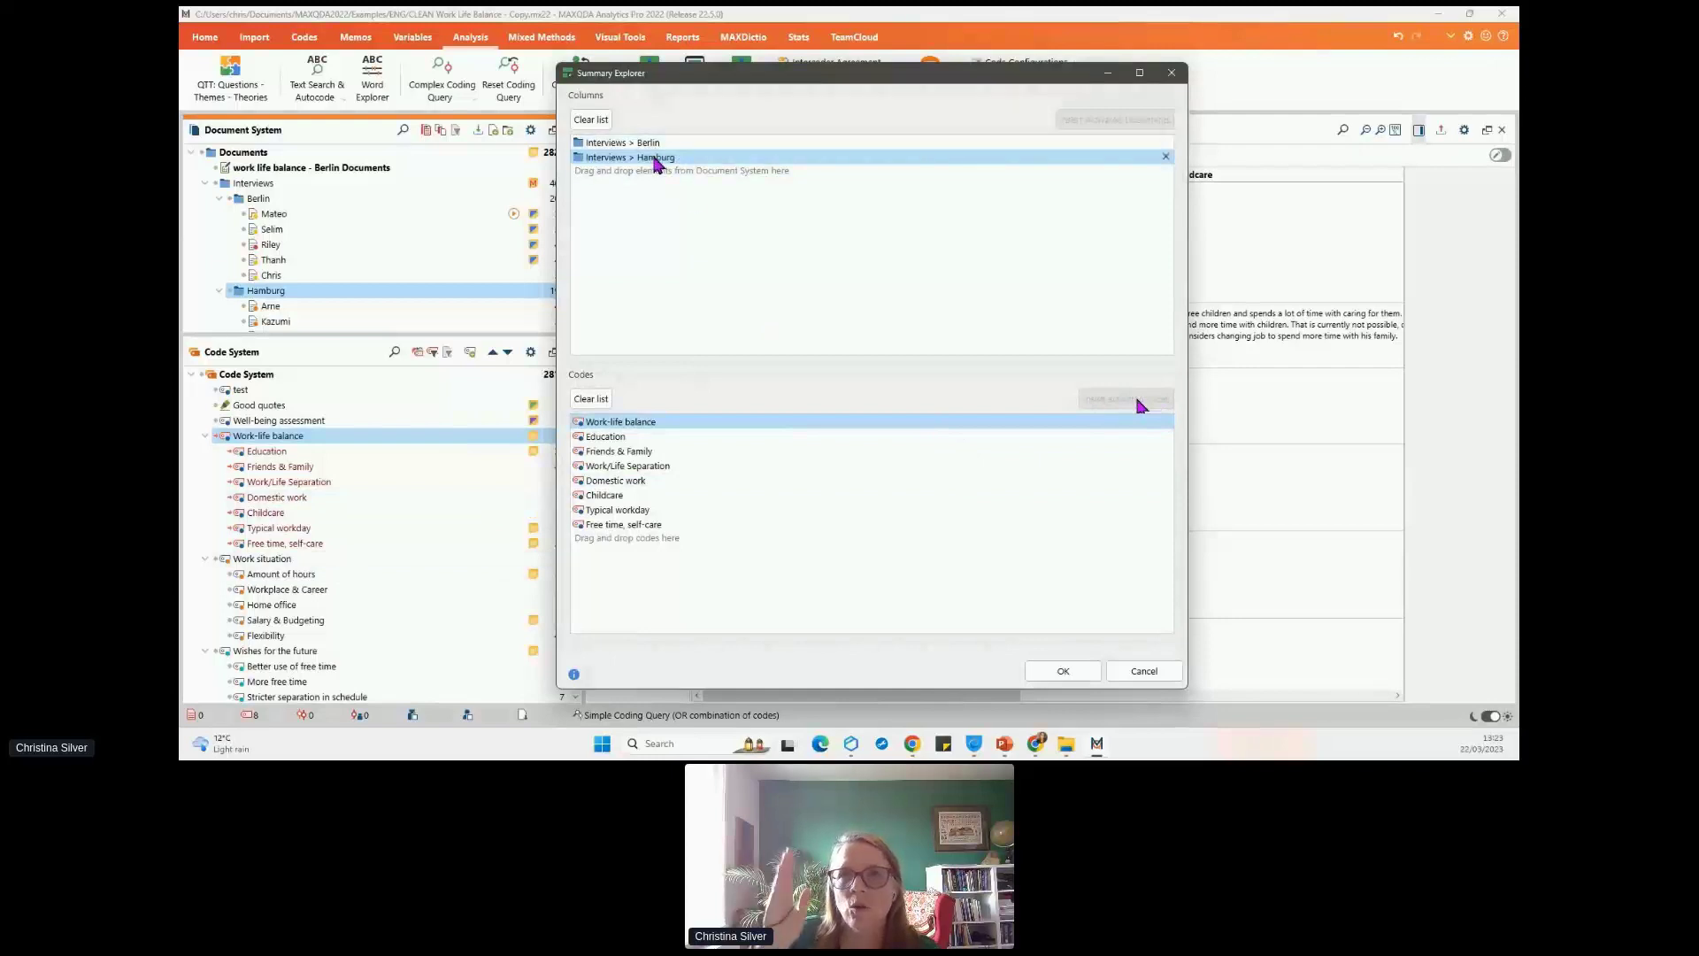
click(1063, 671)
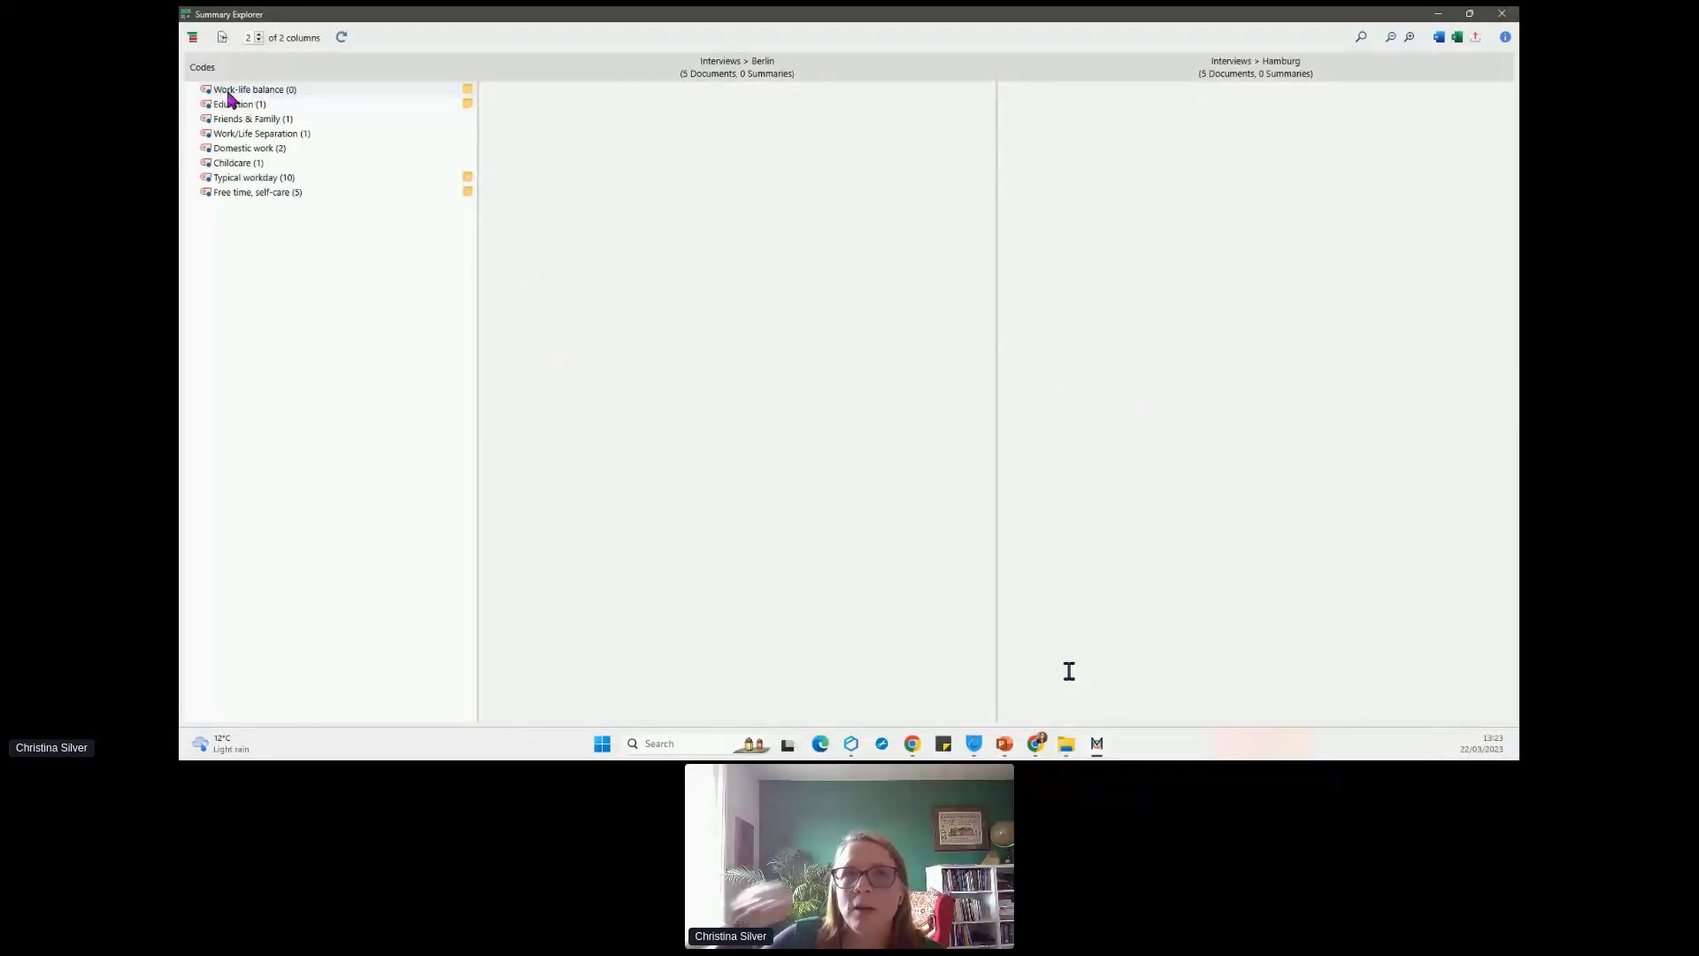
- Compare the Typical workday summaries of the Berlin and Hamburg groups, and close the Summary Explorer
click(261, 180)
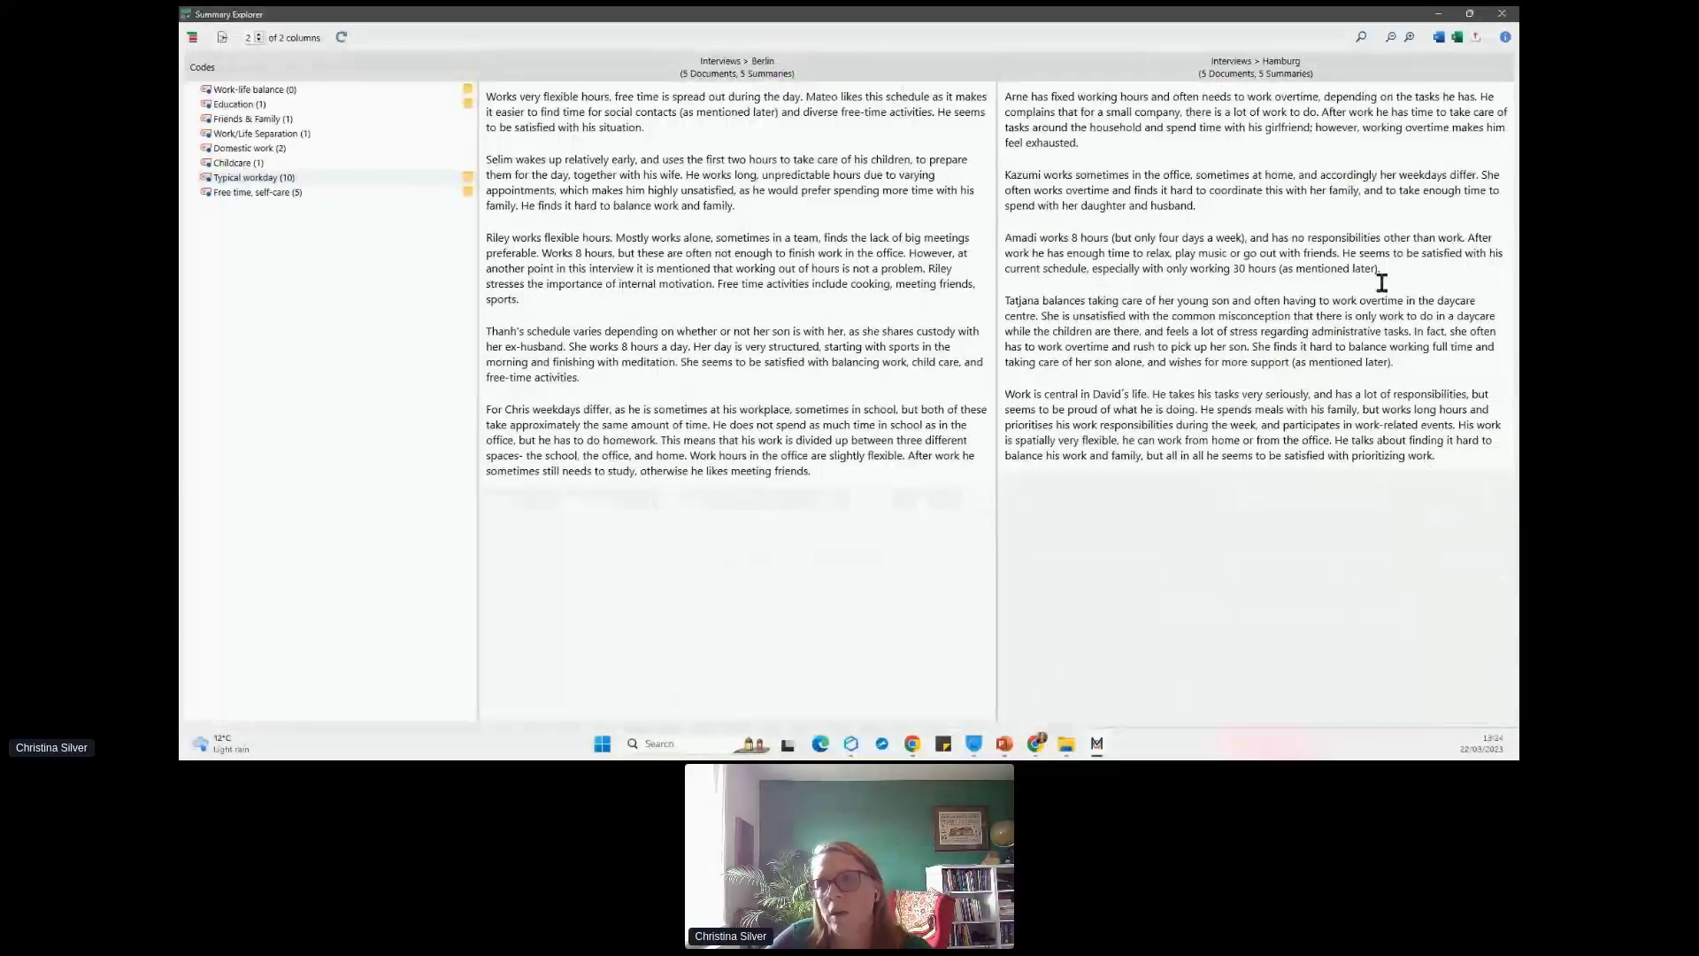
drag(1144, 78, 1270, 76)
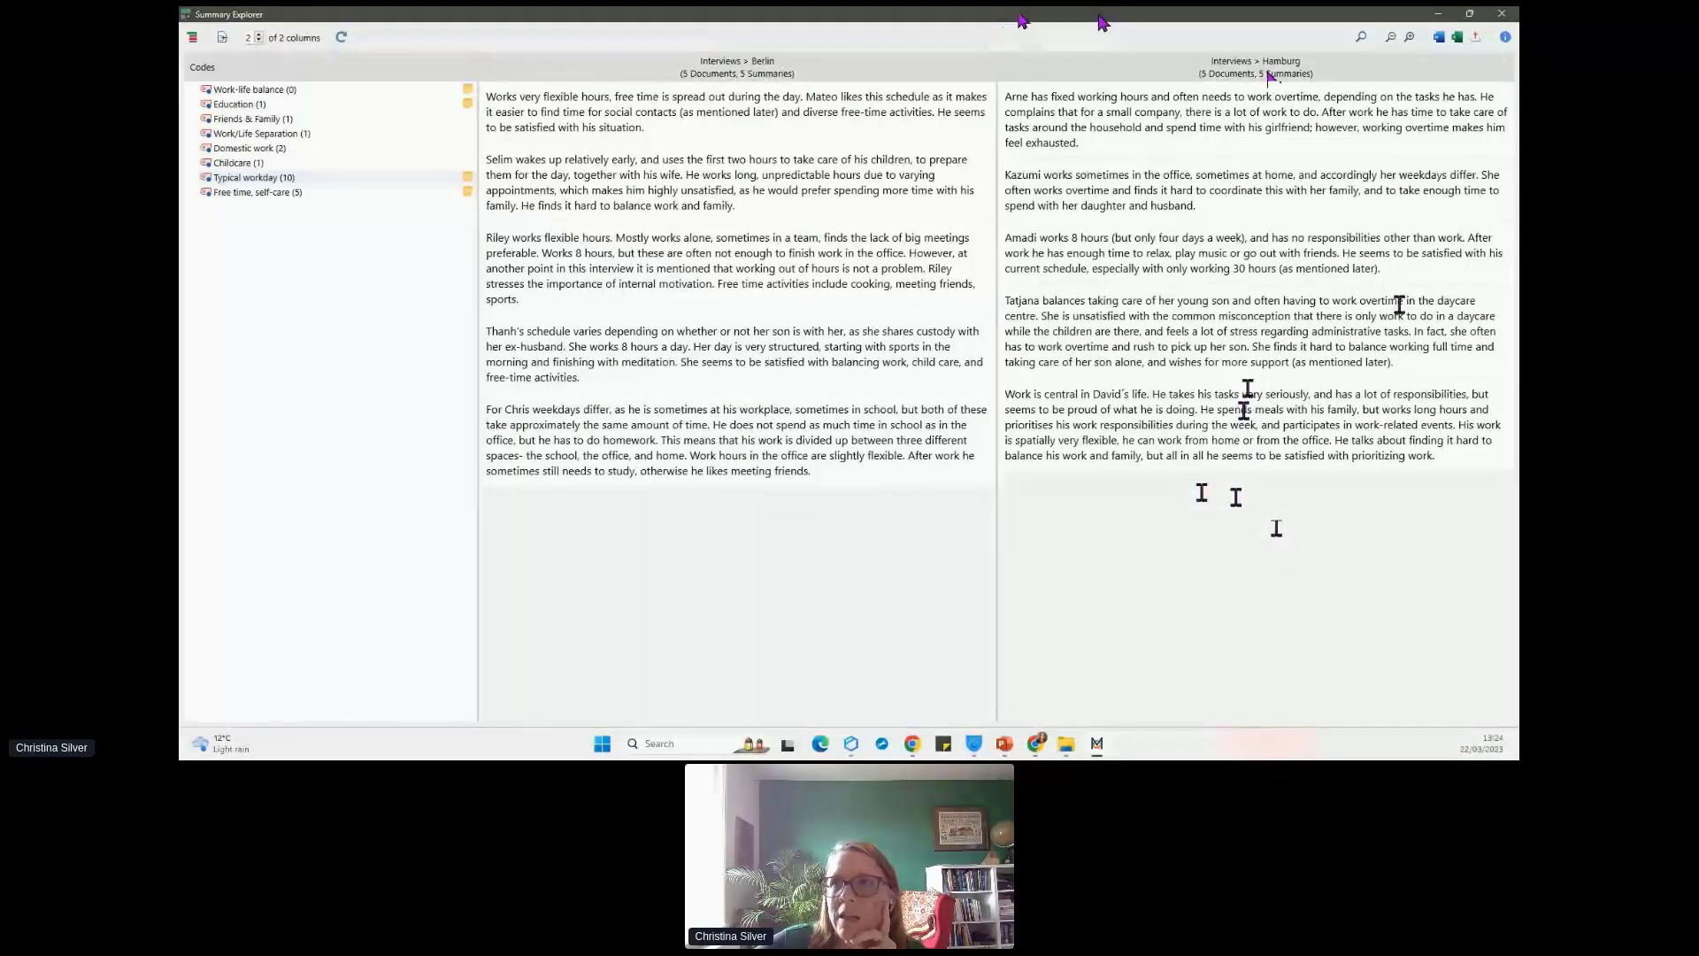
click(1505, 15)
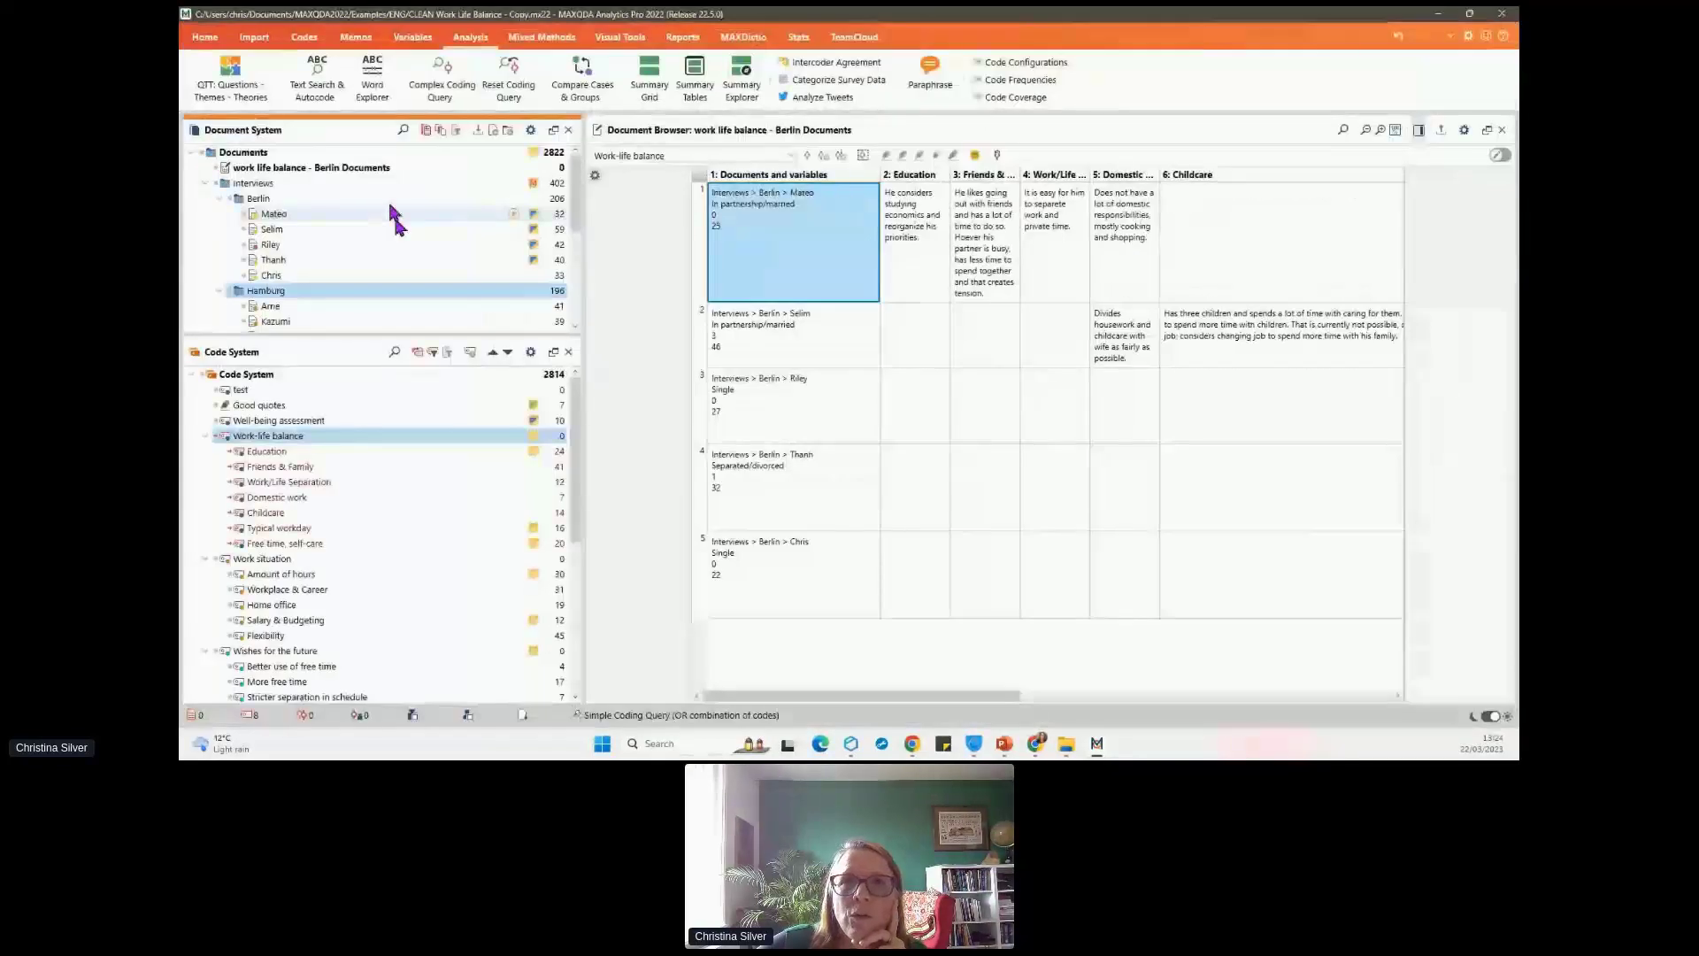
- Collapse the Interviews folder with its subgroups, and enlarge the Document System pane to show the document sets
drag(577, 183, 582, 190)
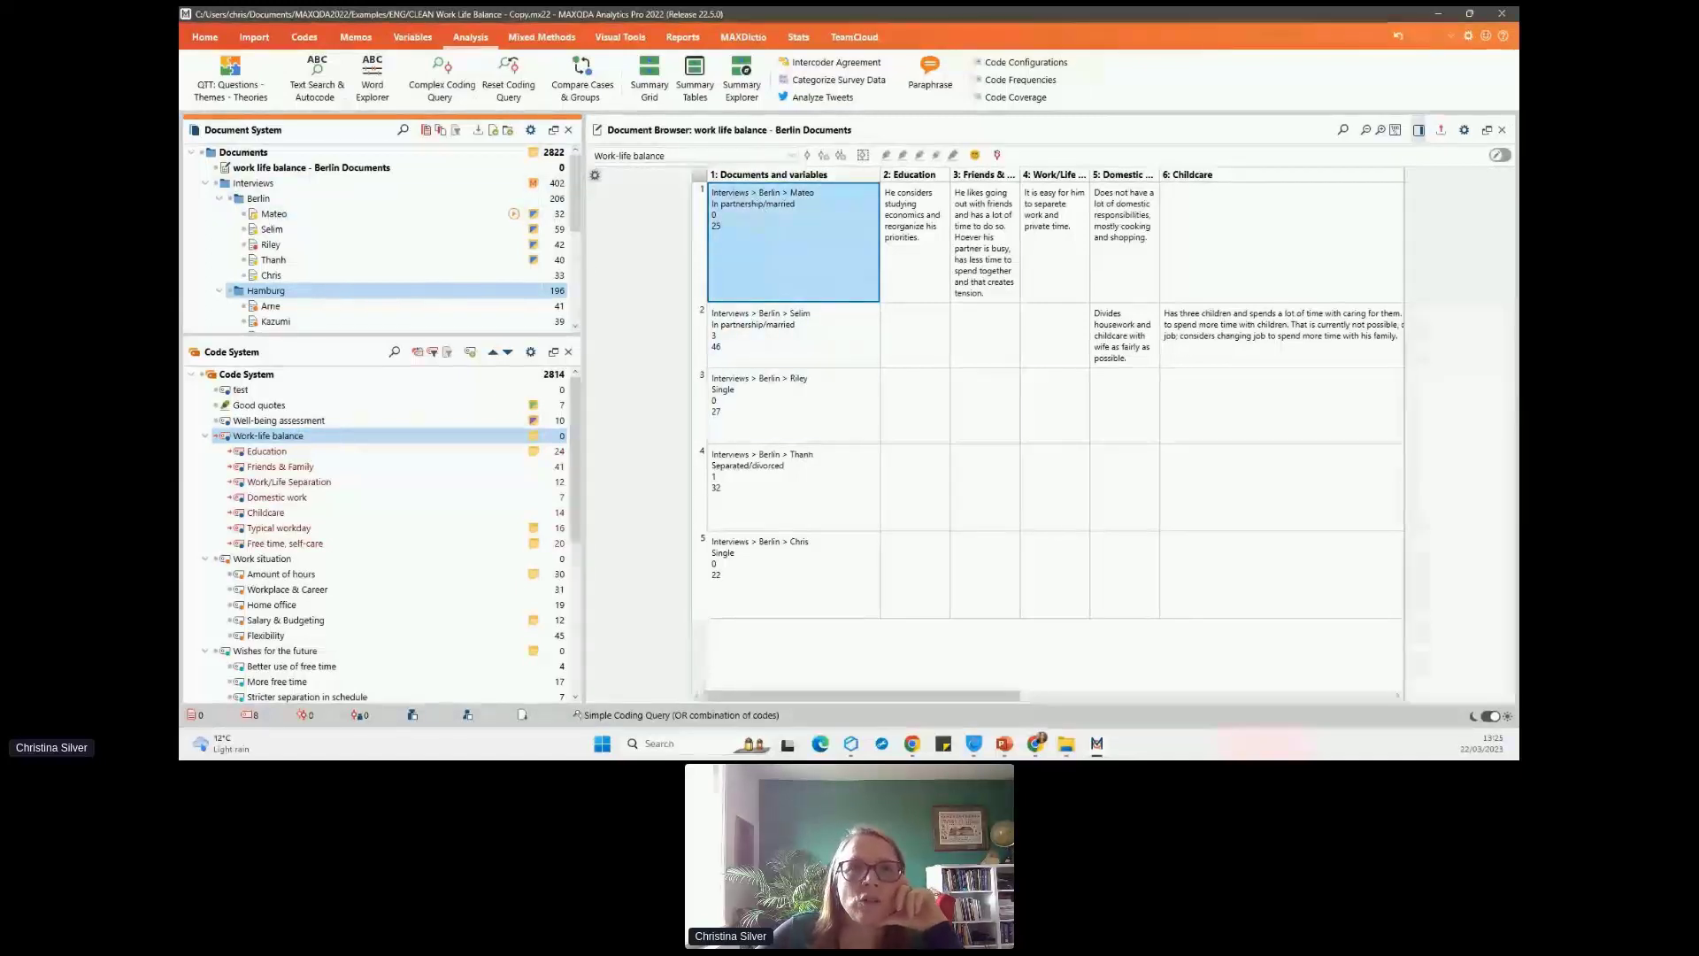
click(221, 199)
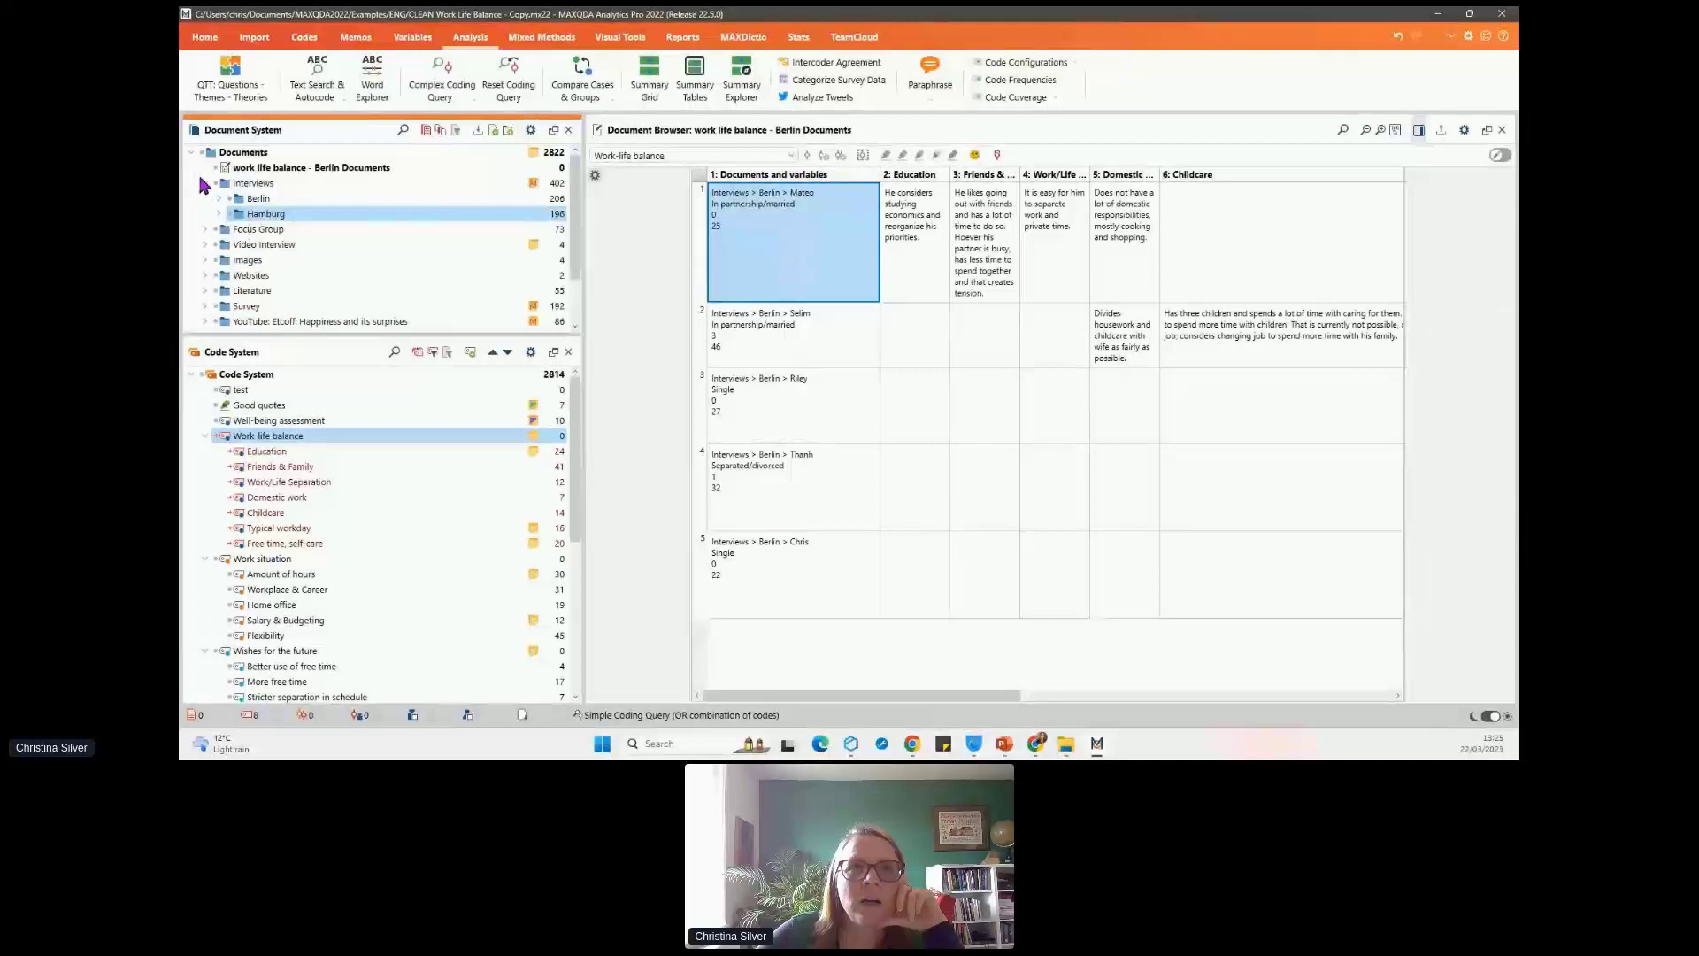
click(205, 183)
scroll(248, 237, down, 1)
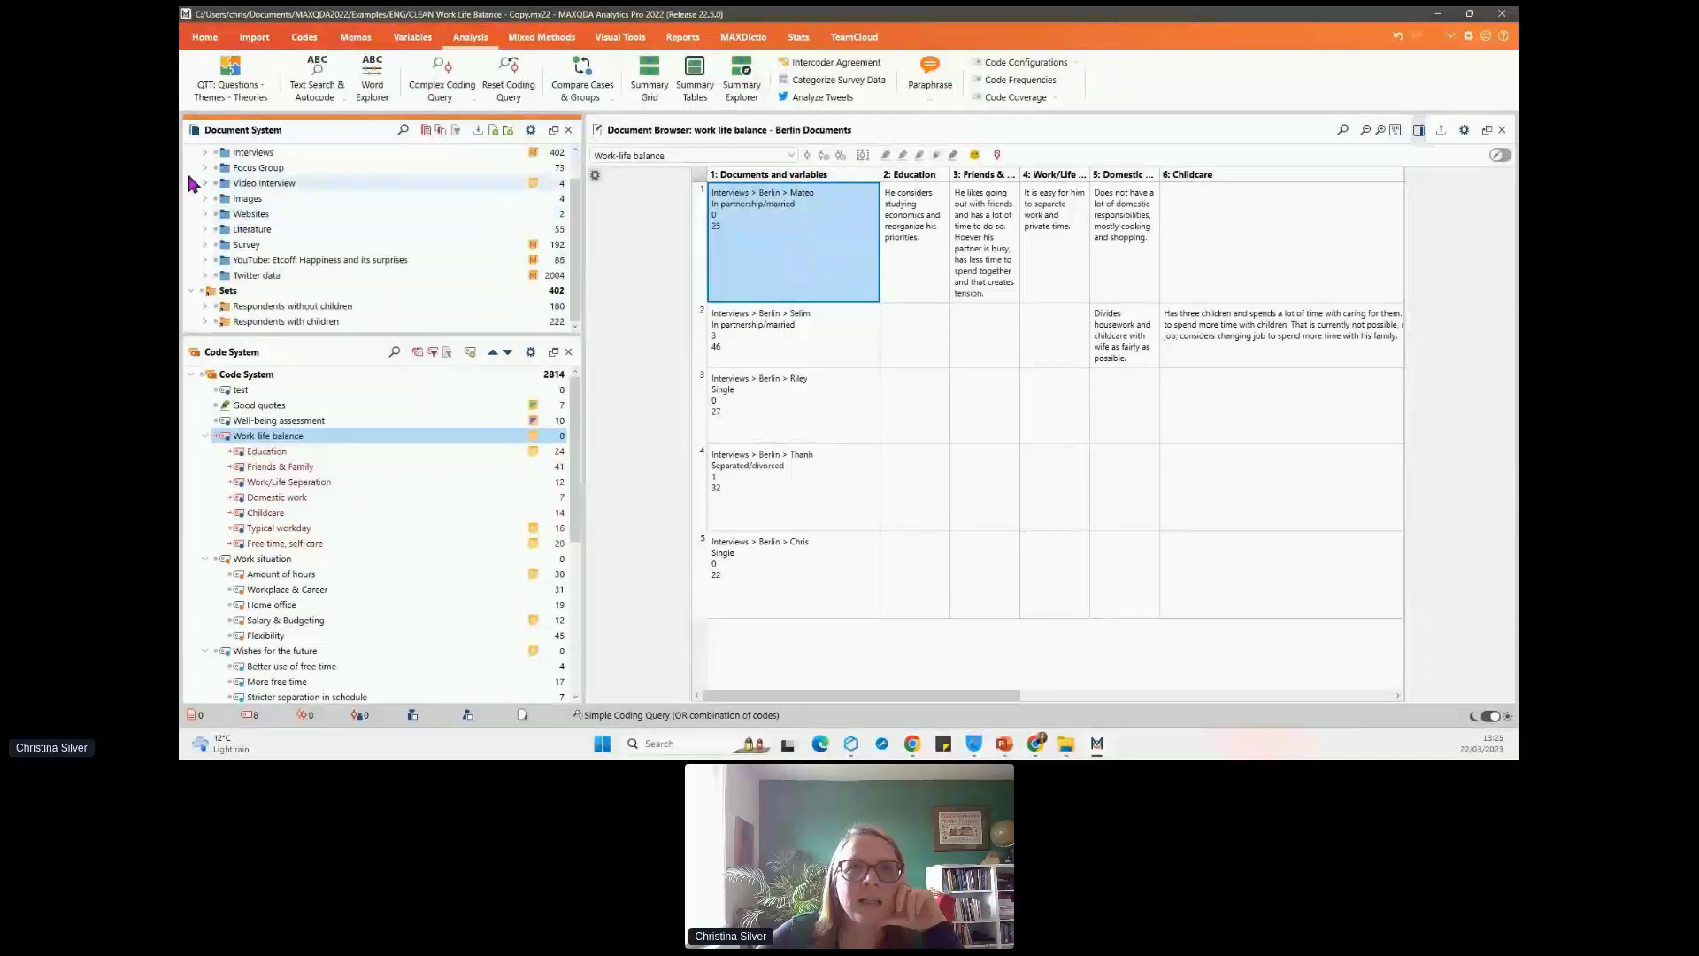
click(349, 308)
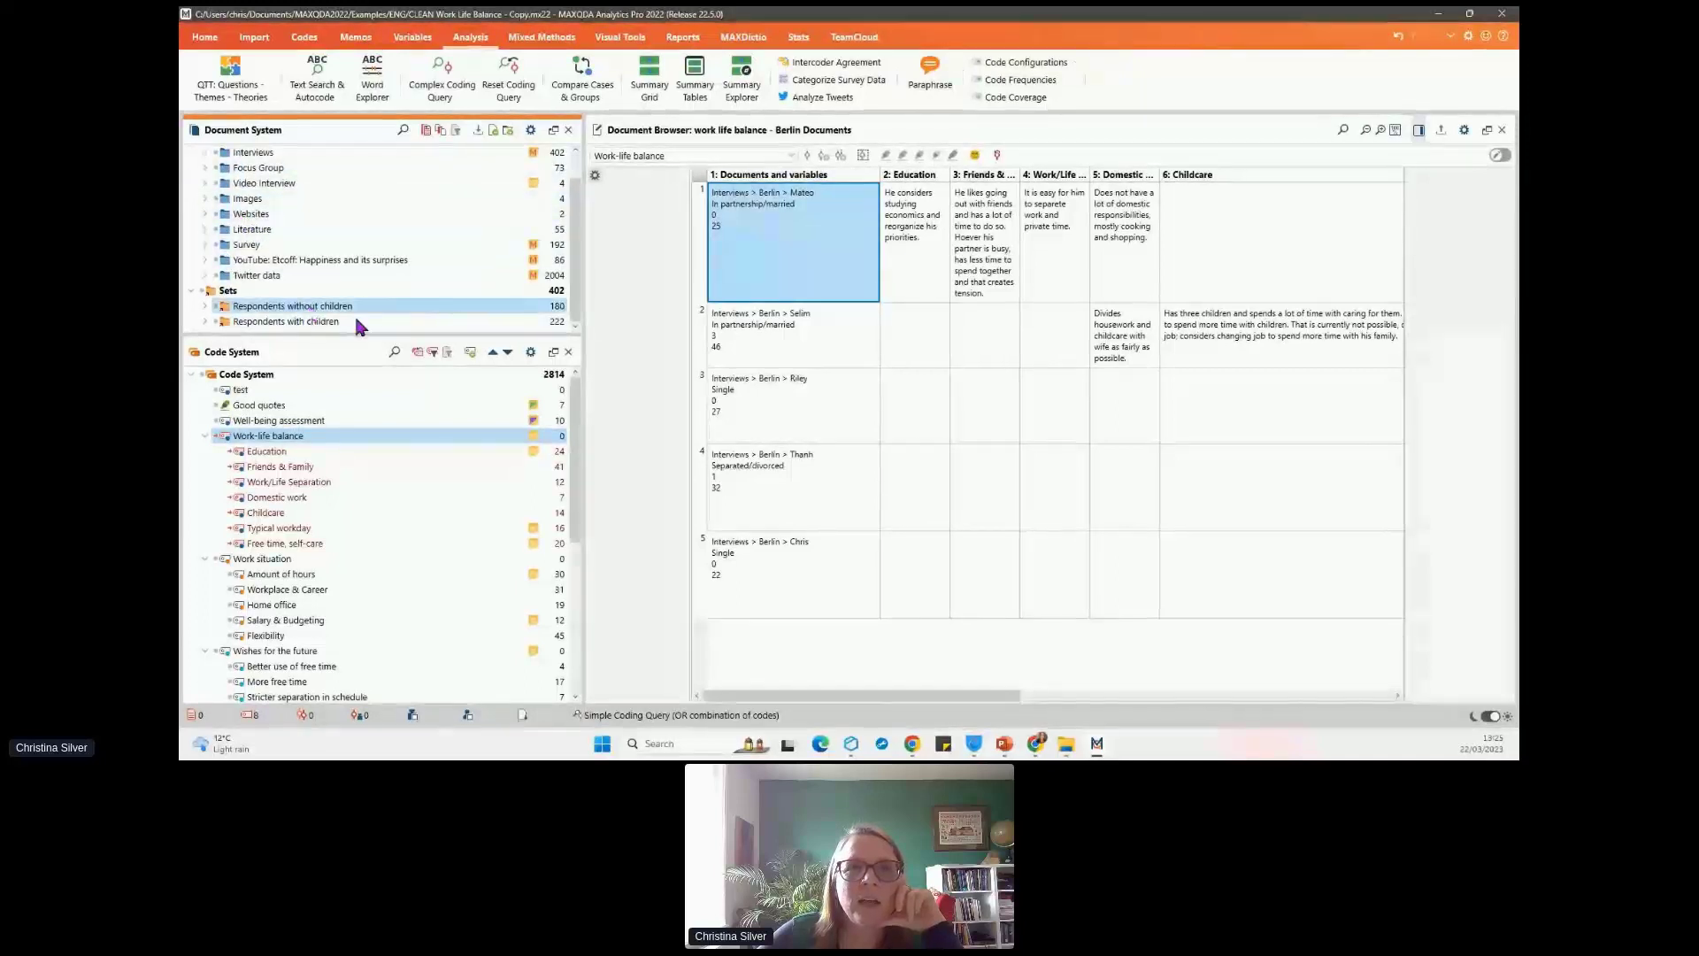
drag(406, 334, 425, 435)
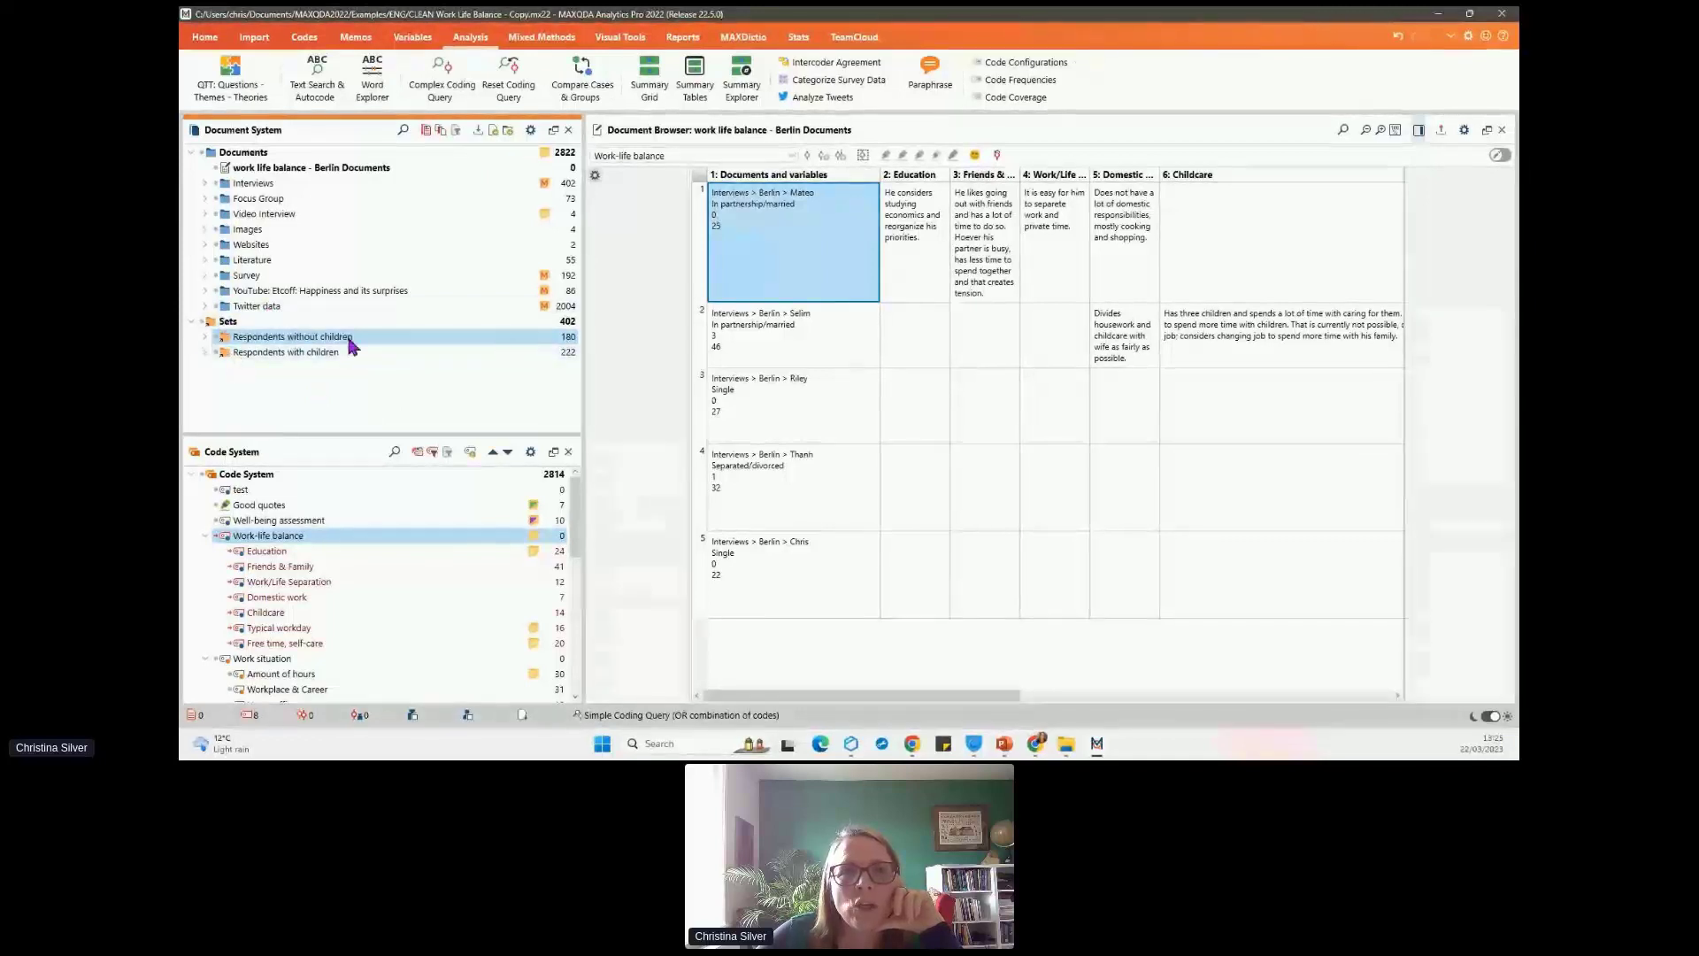
- Expand the Respondents without children and Respondents with children sets to examine their member documents
click(205, 338)
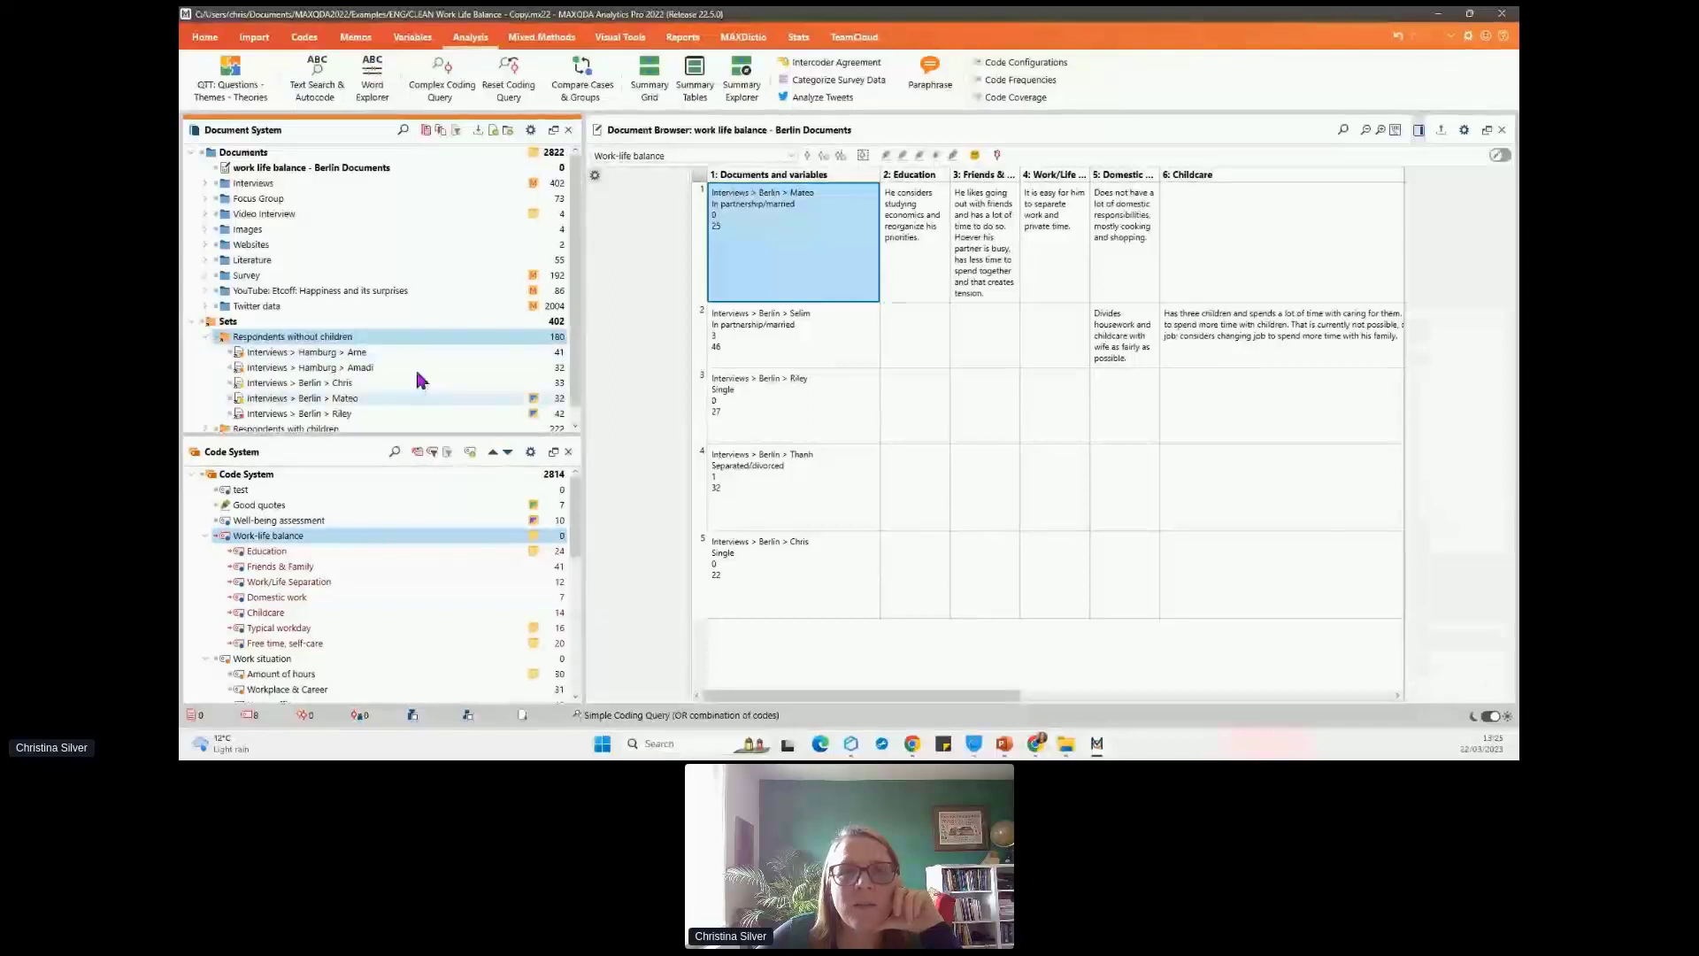
scroll(405, 334, down, 1)
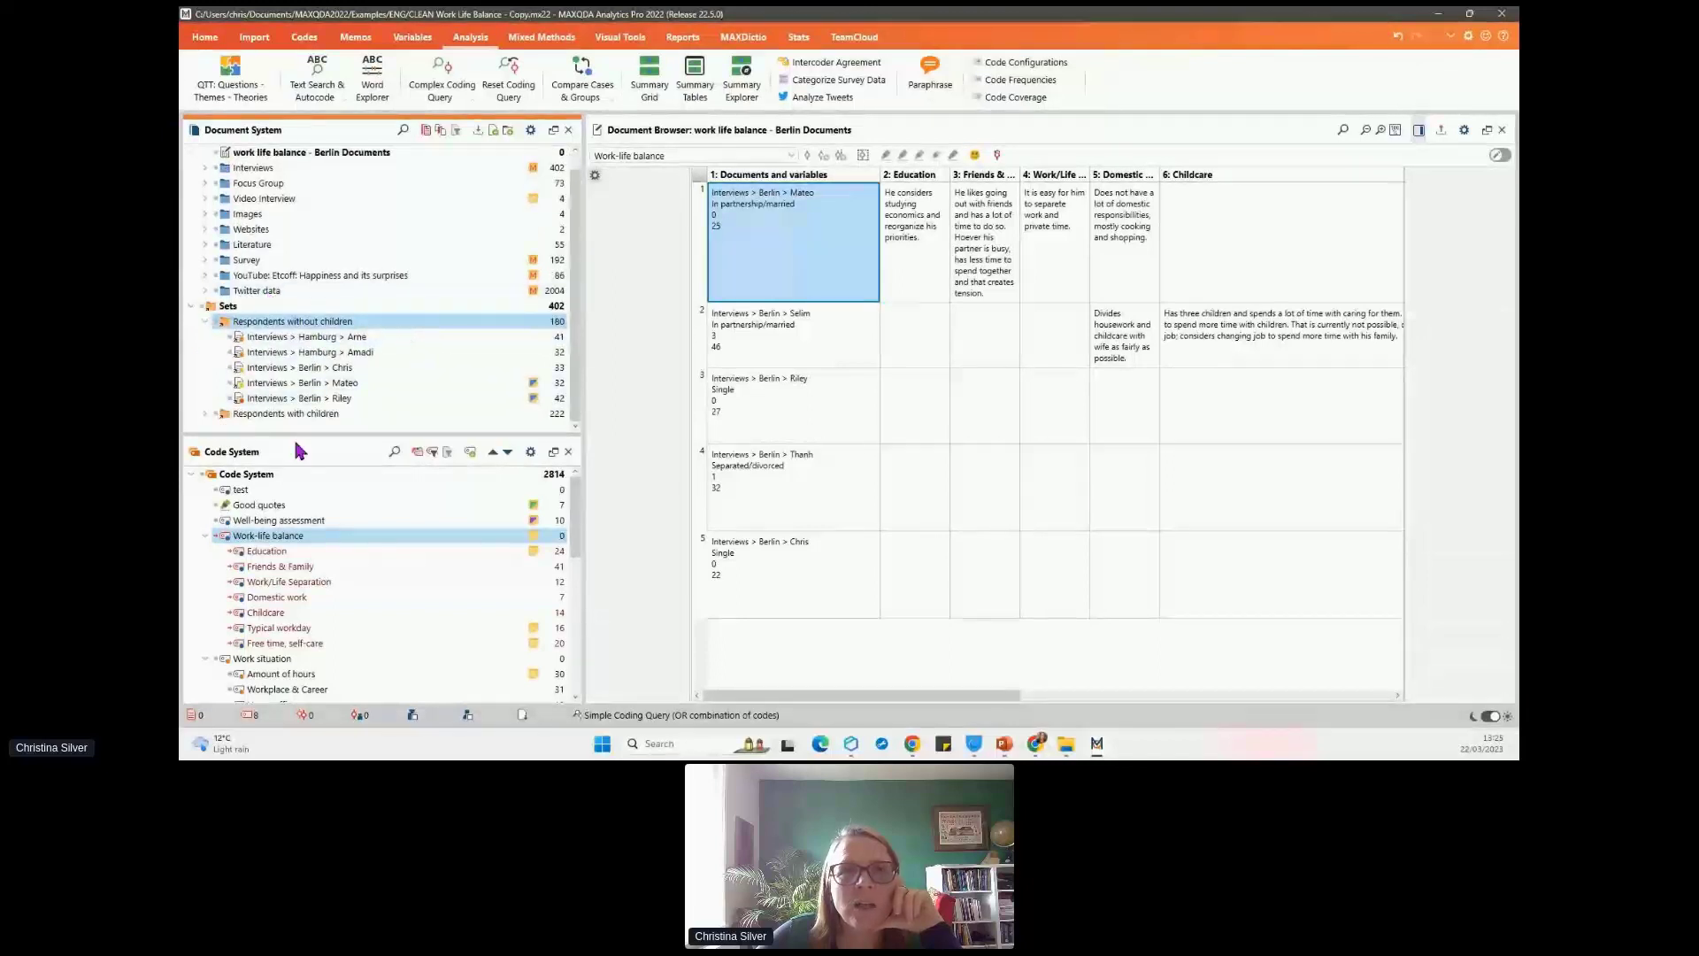
click(208, 414)
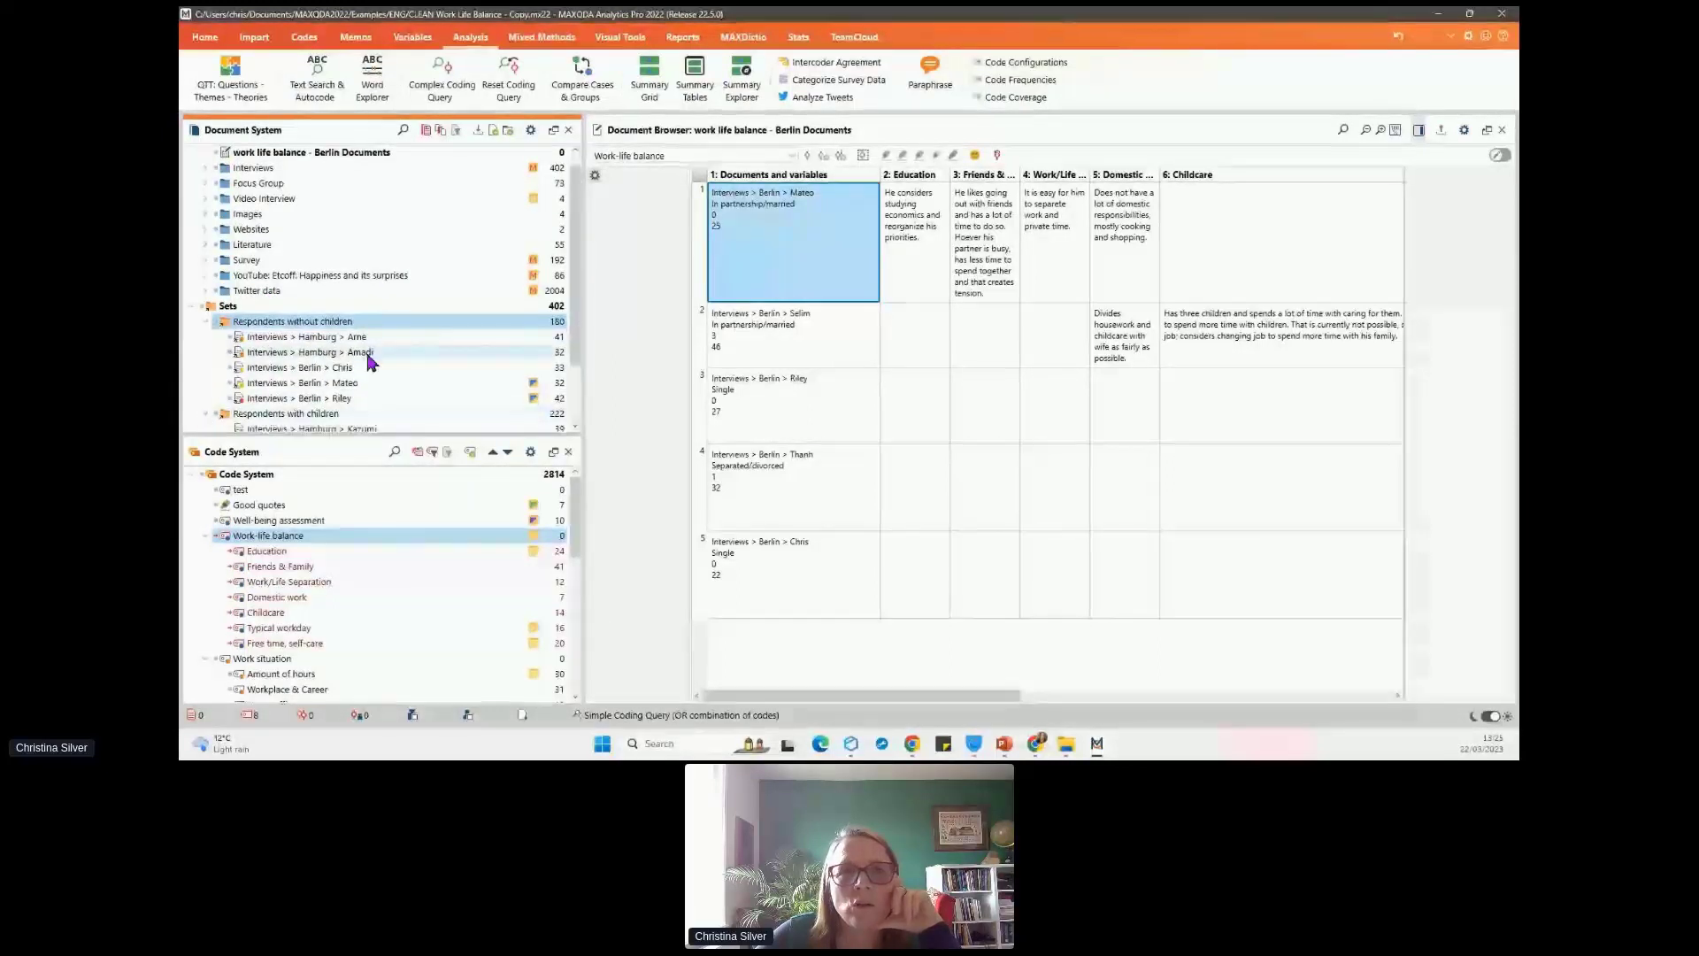
scroll(370, 358, down, 1)
scroll(370, 358, down, 1)
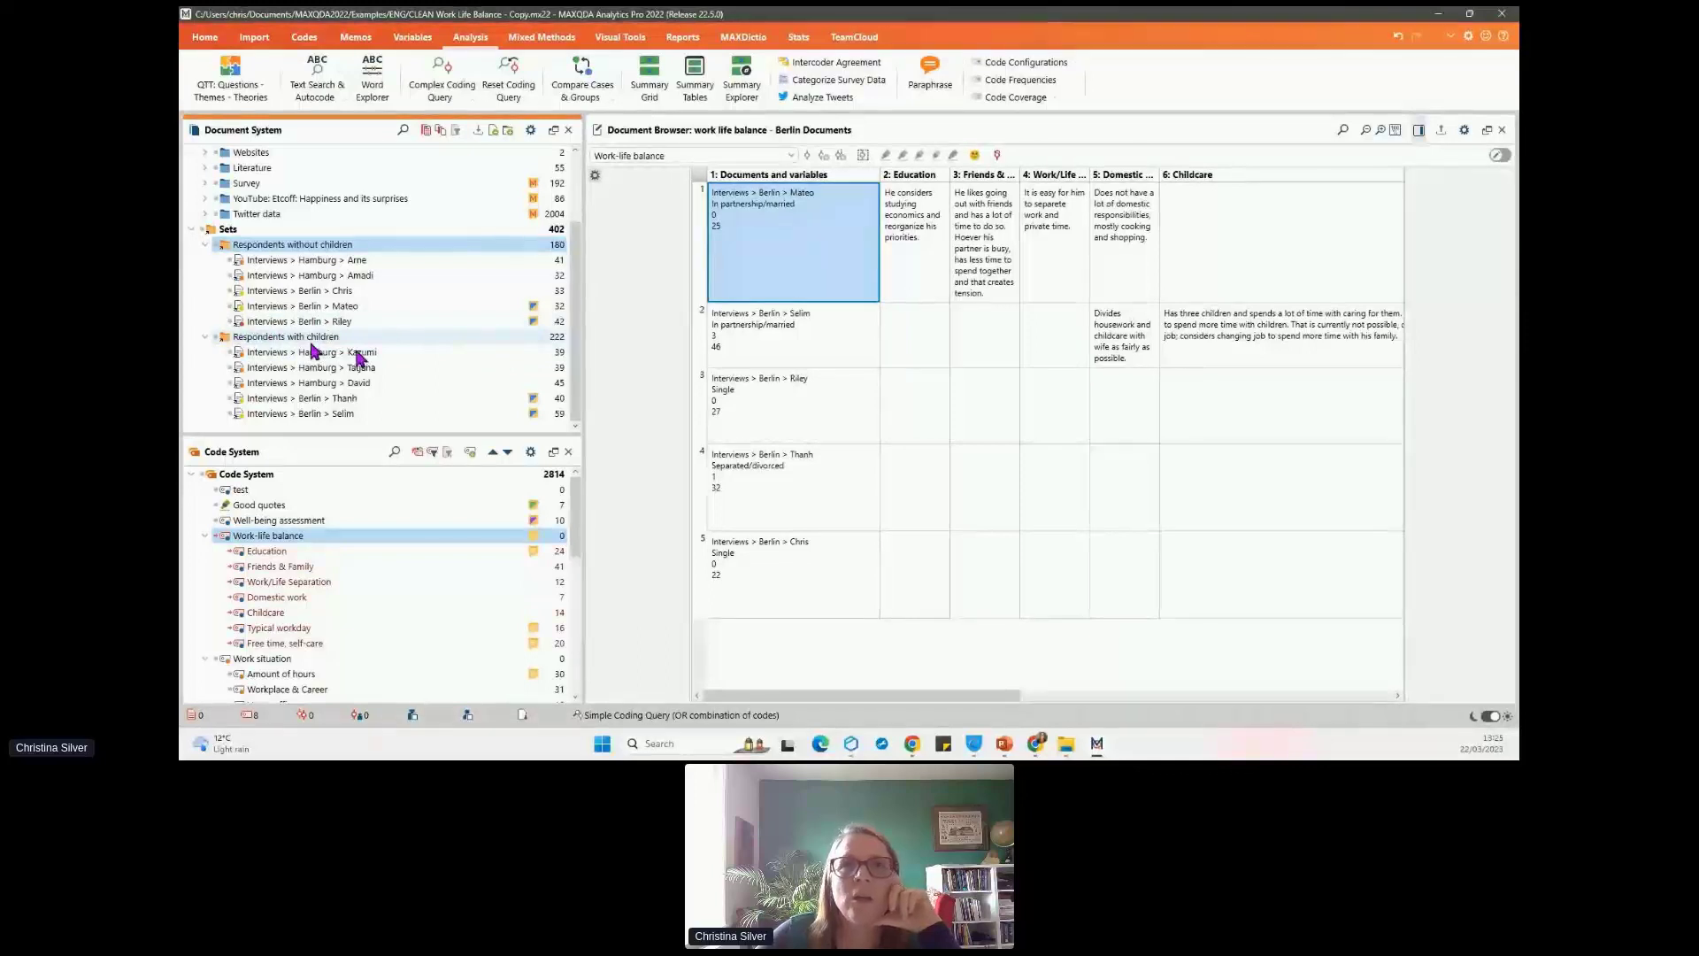
- Open a Summary Explorer with the Respondents without children and Respondents with children sets replacing the previous columns, keeping the same codes
click(744, 75)
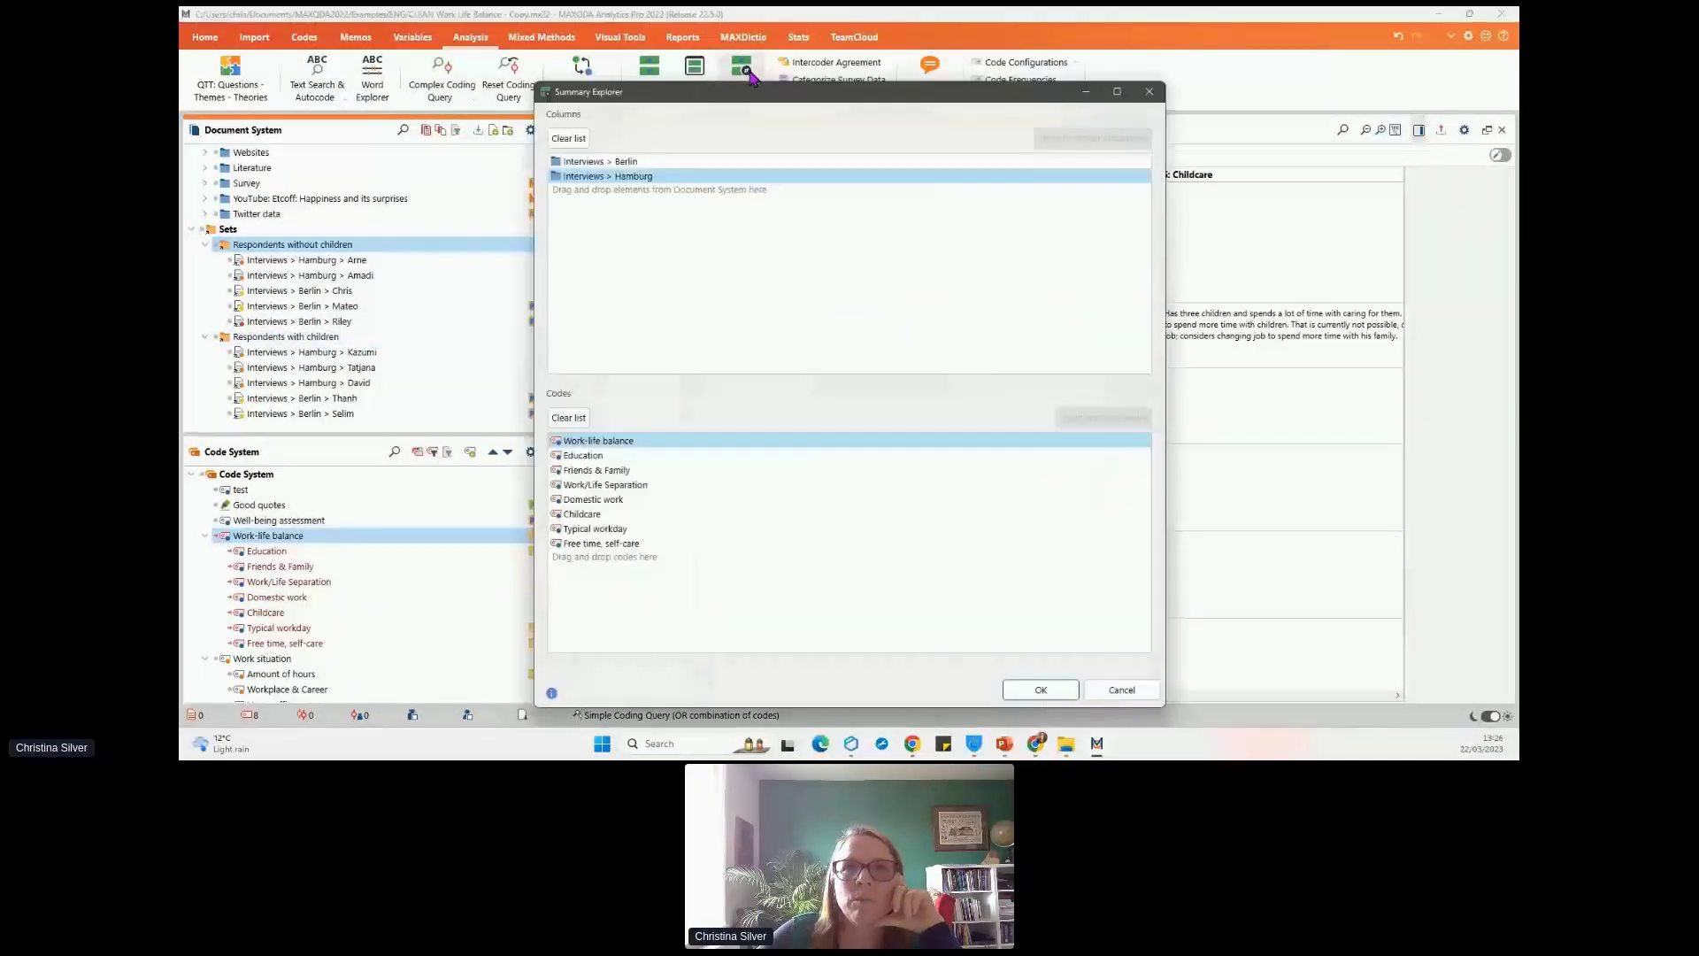
click(569, 139)
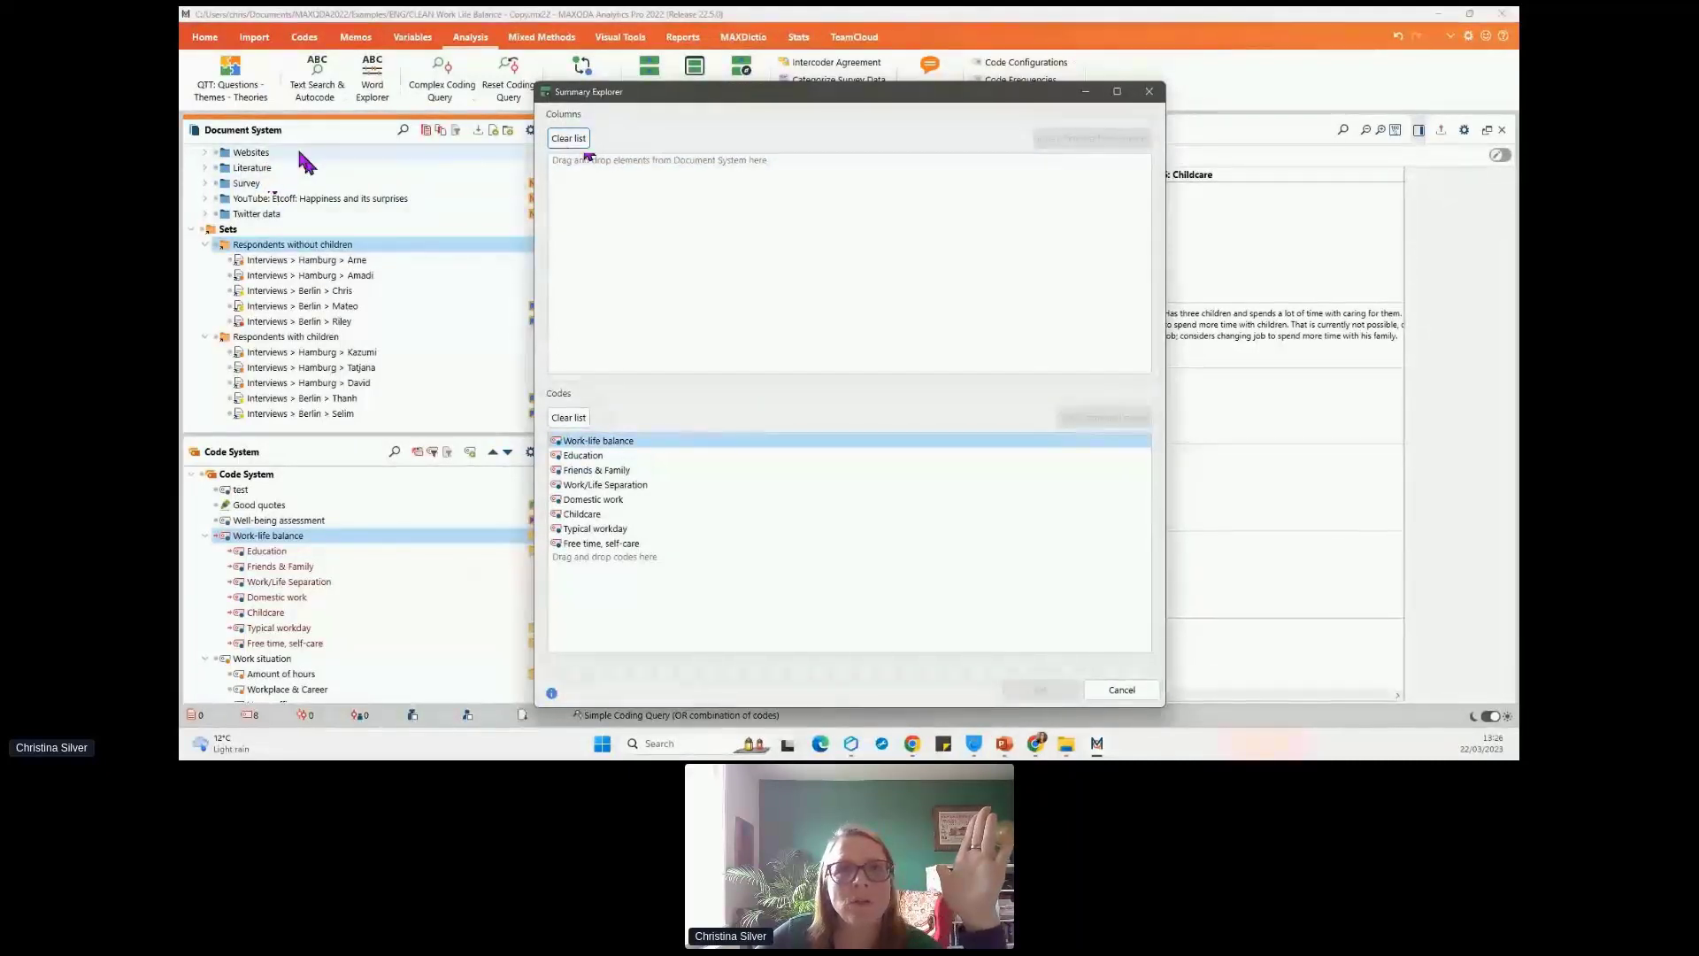
drag(452, 216, 600, 171)
drag(292, 338, 597, 197)
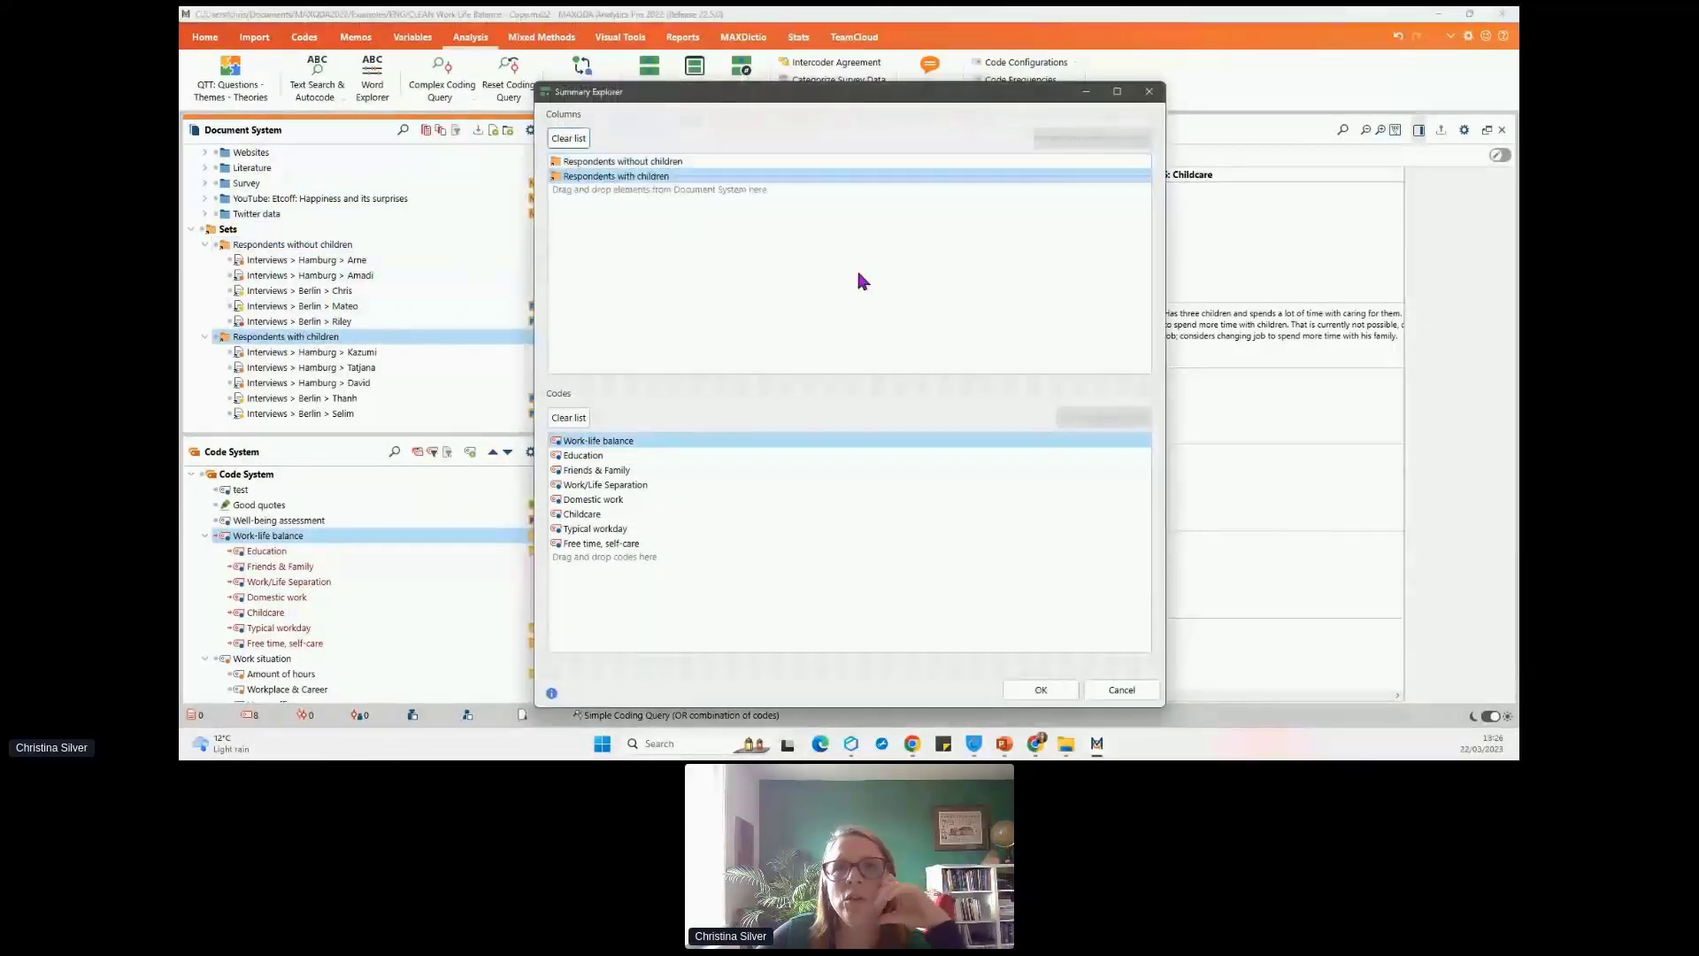
drag(969, 89, 999, 66)
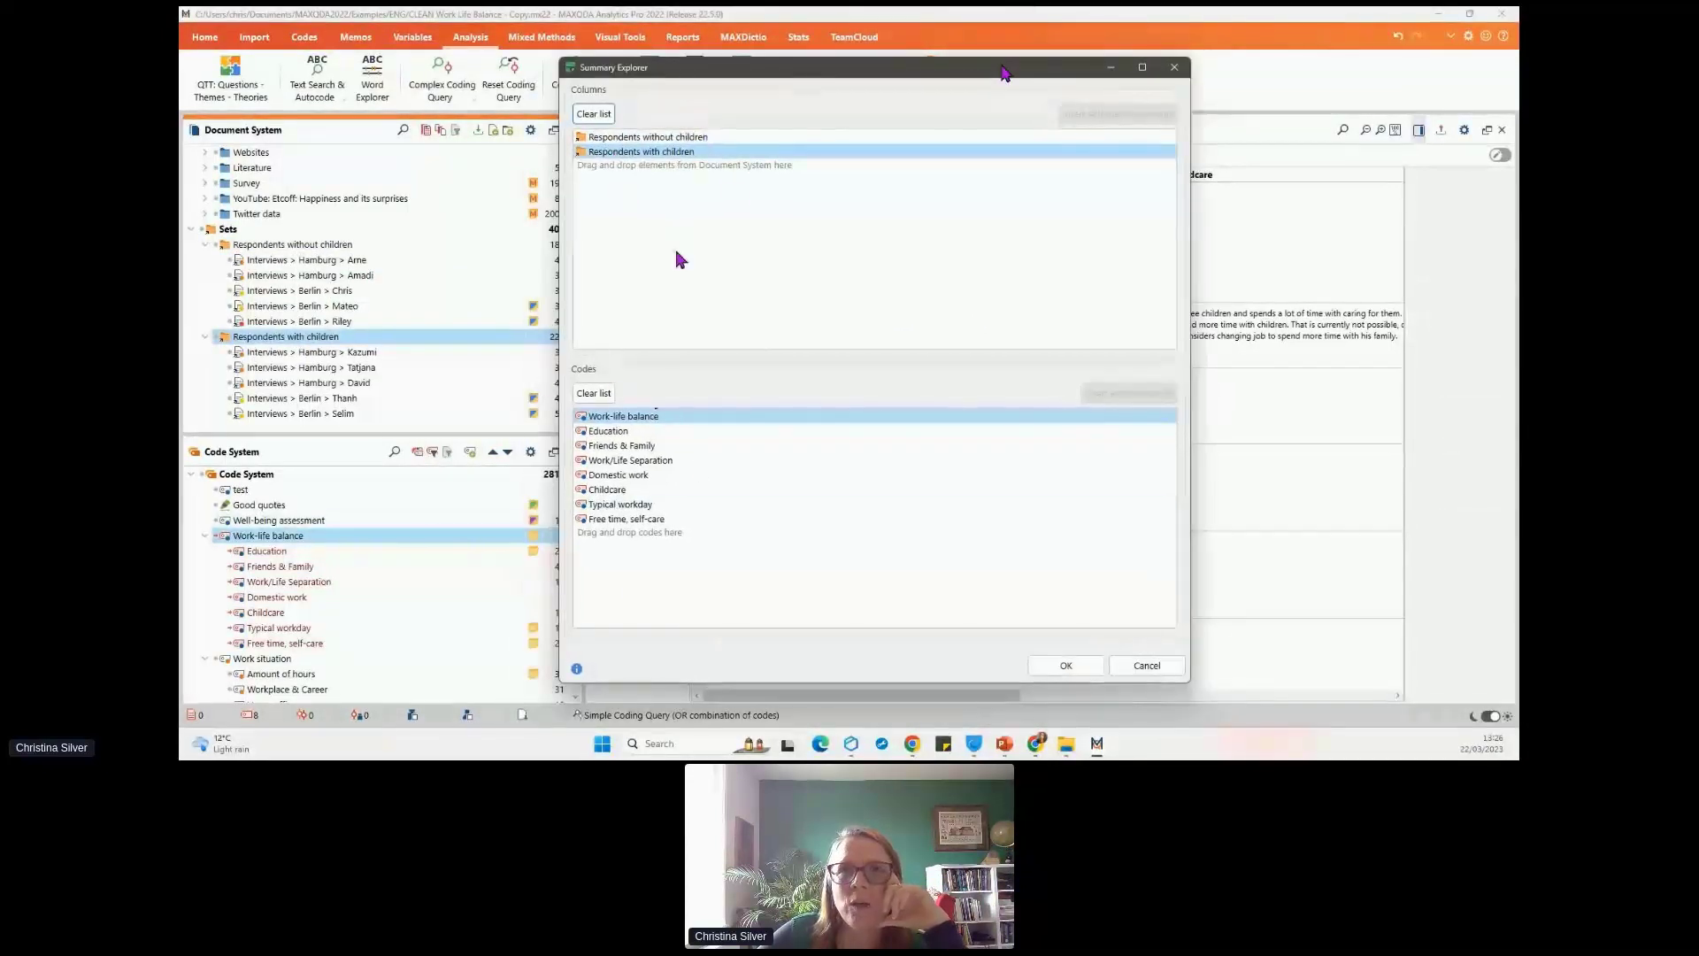
click(1094, 670)
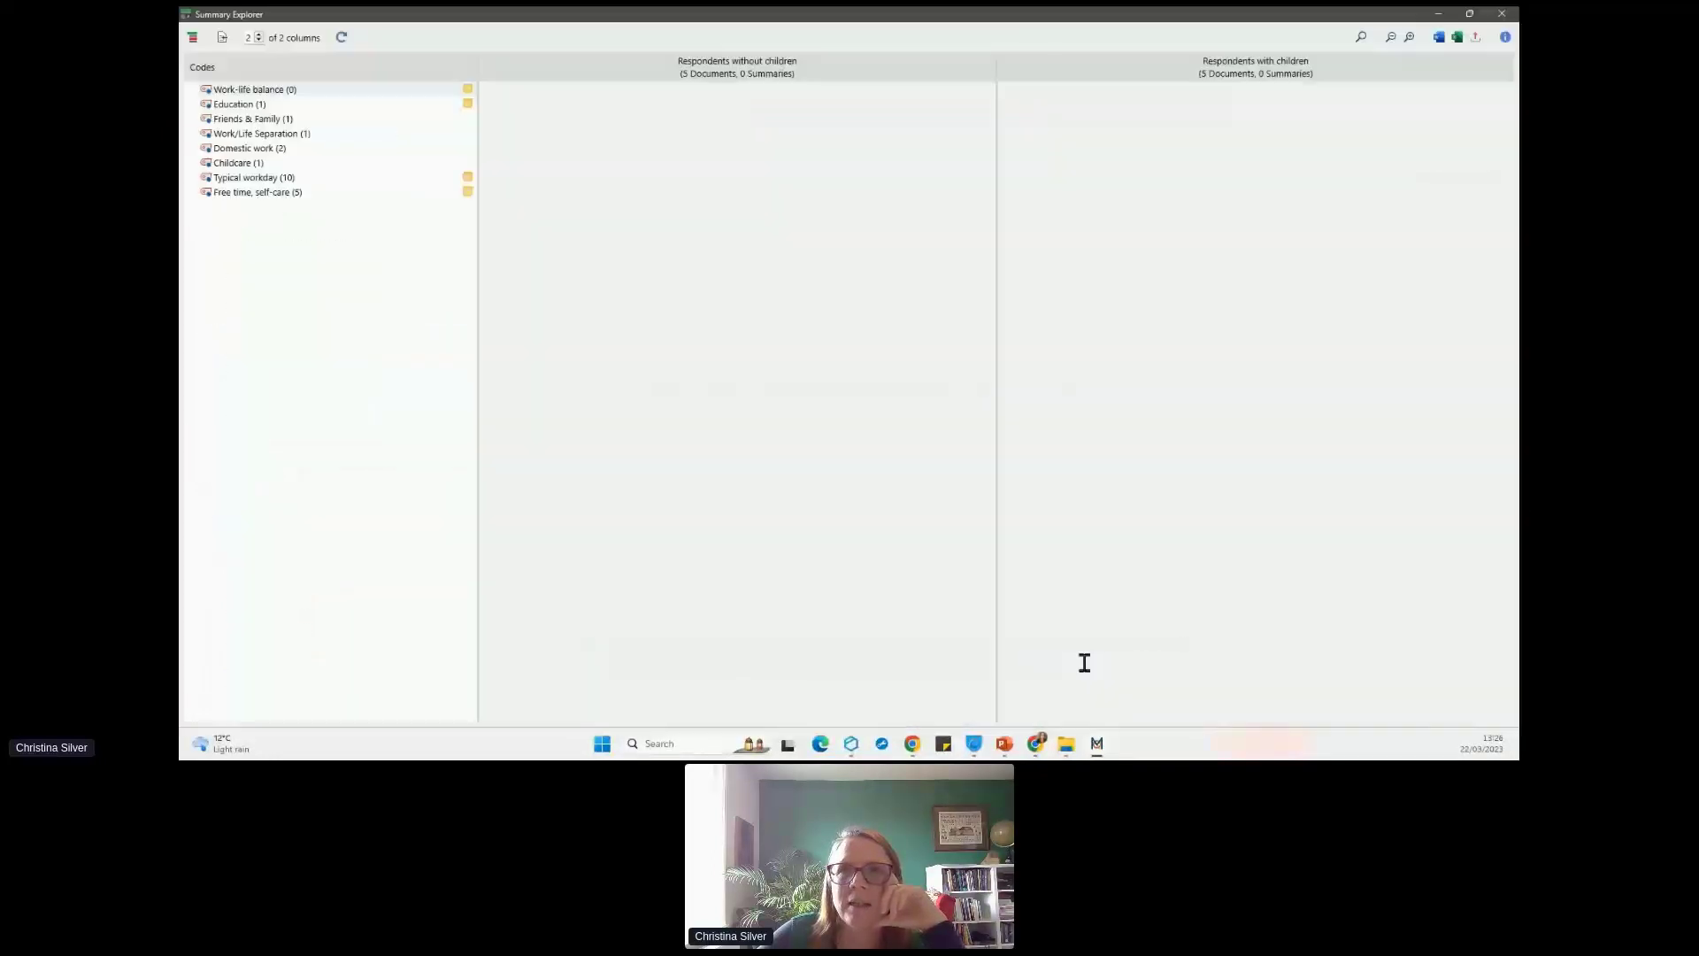
- Compare both sets' summaries for Typical workday, Domestic work and Free time, self-care, and close the Summary Explorer
click(301, 180)
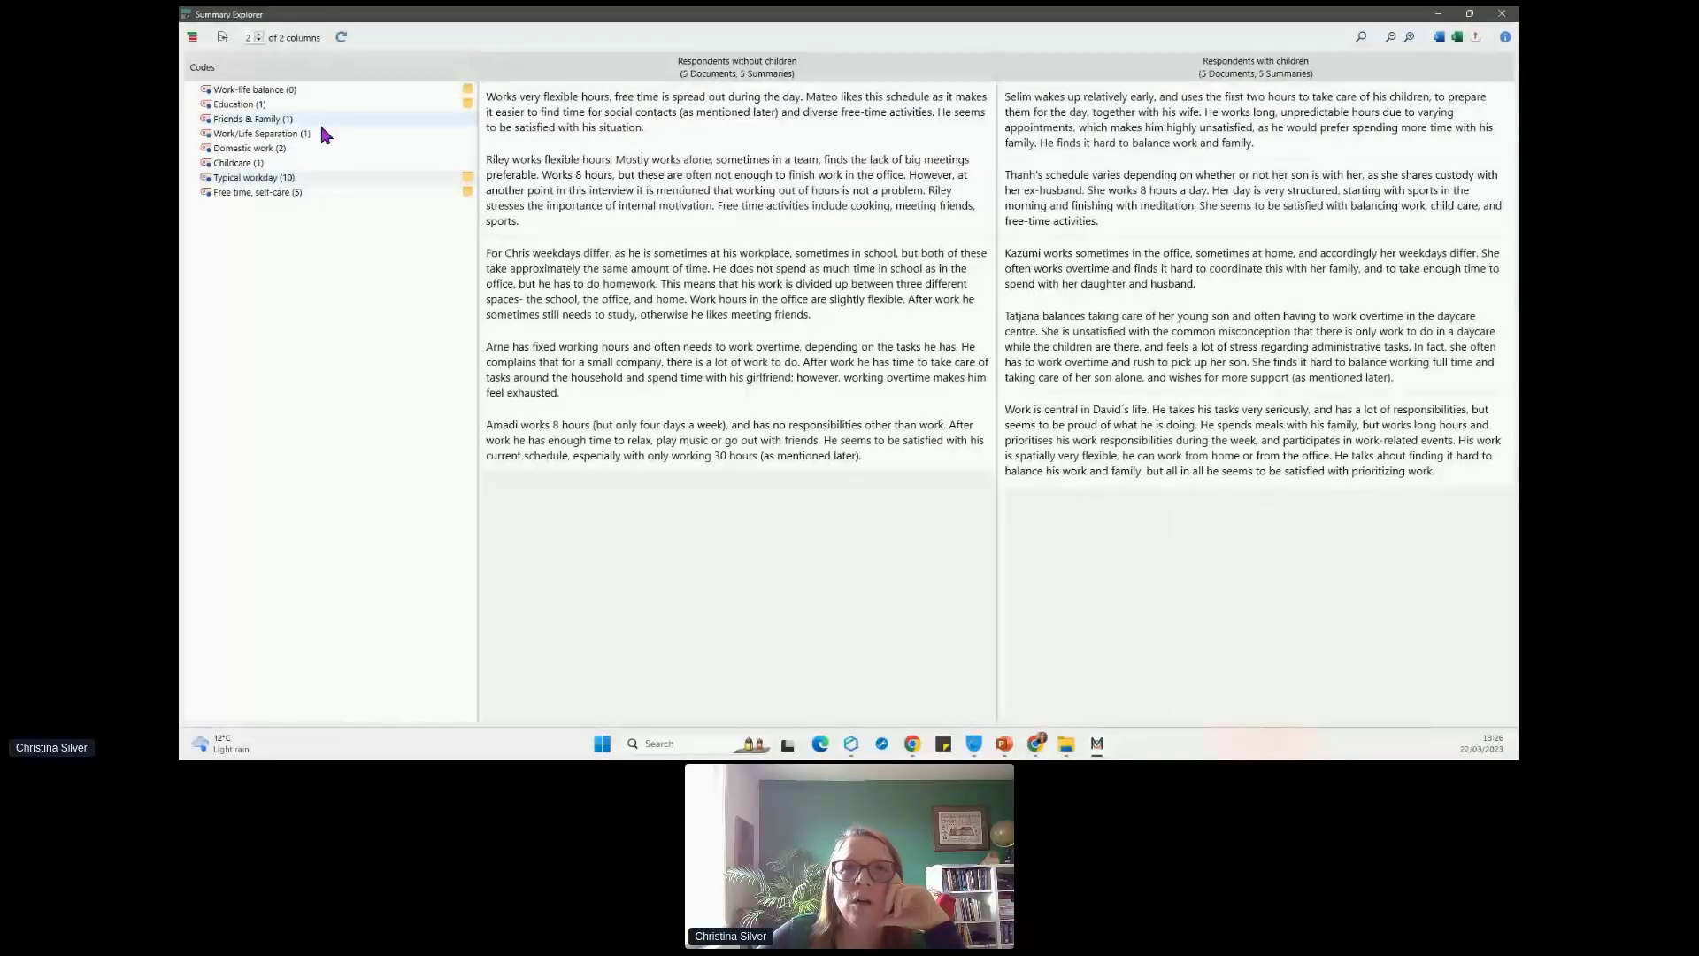
click(243, 147)
click(252, 193)
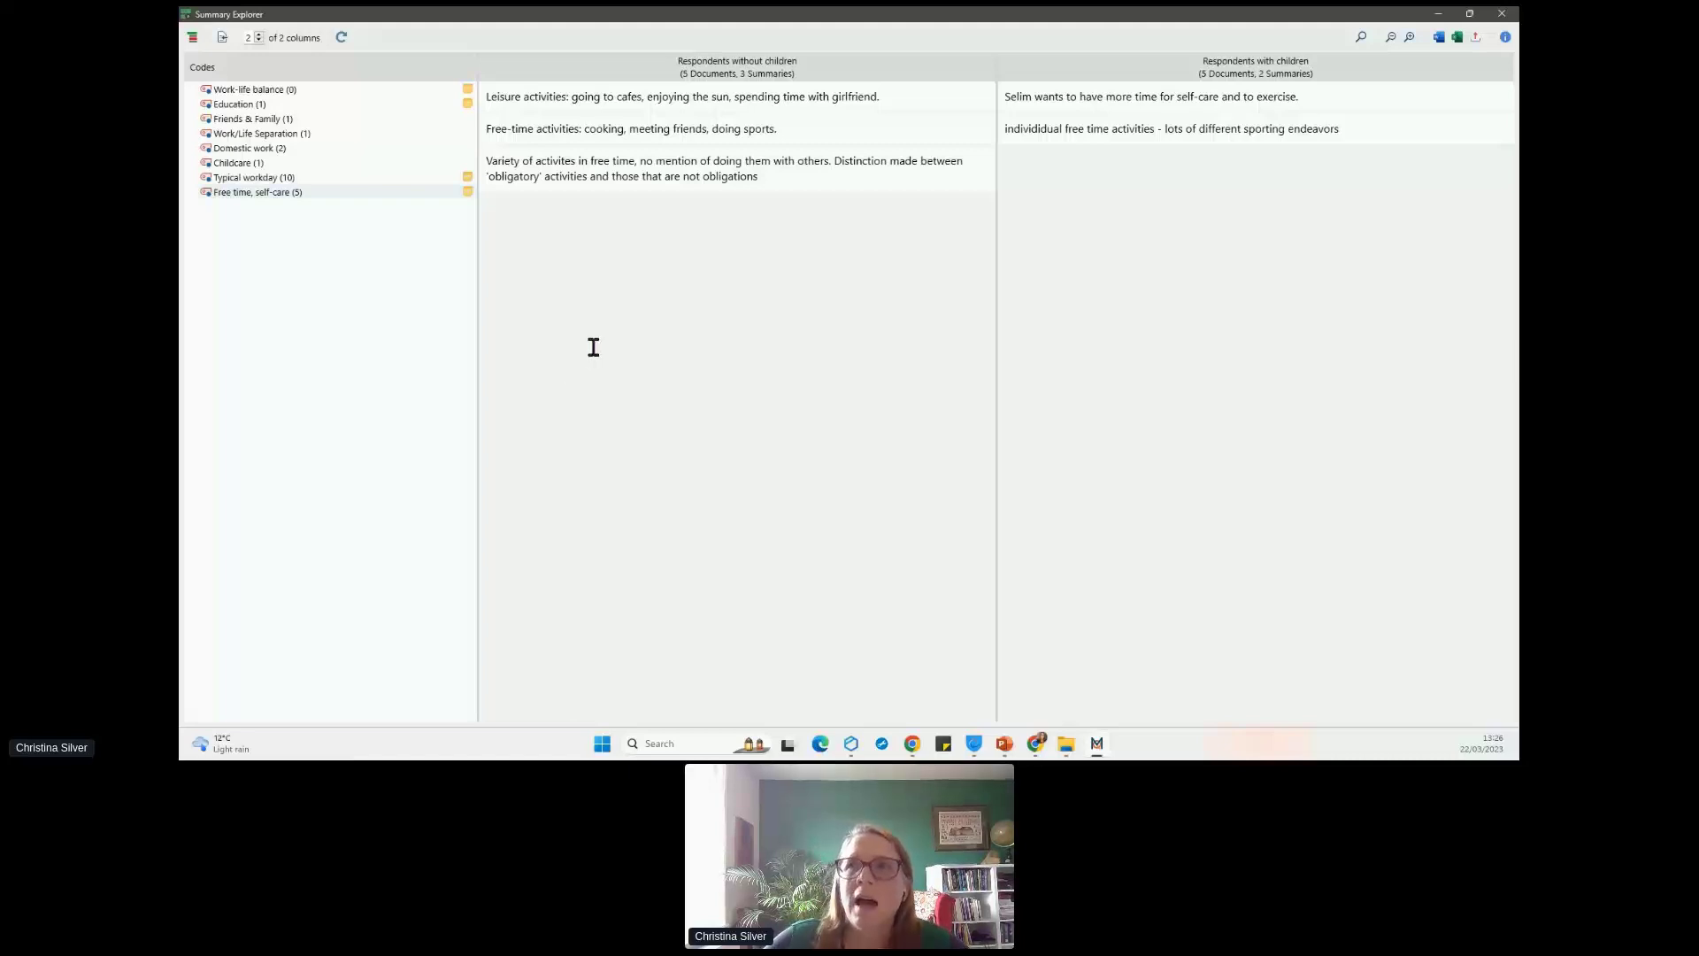
click(1502, 14)
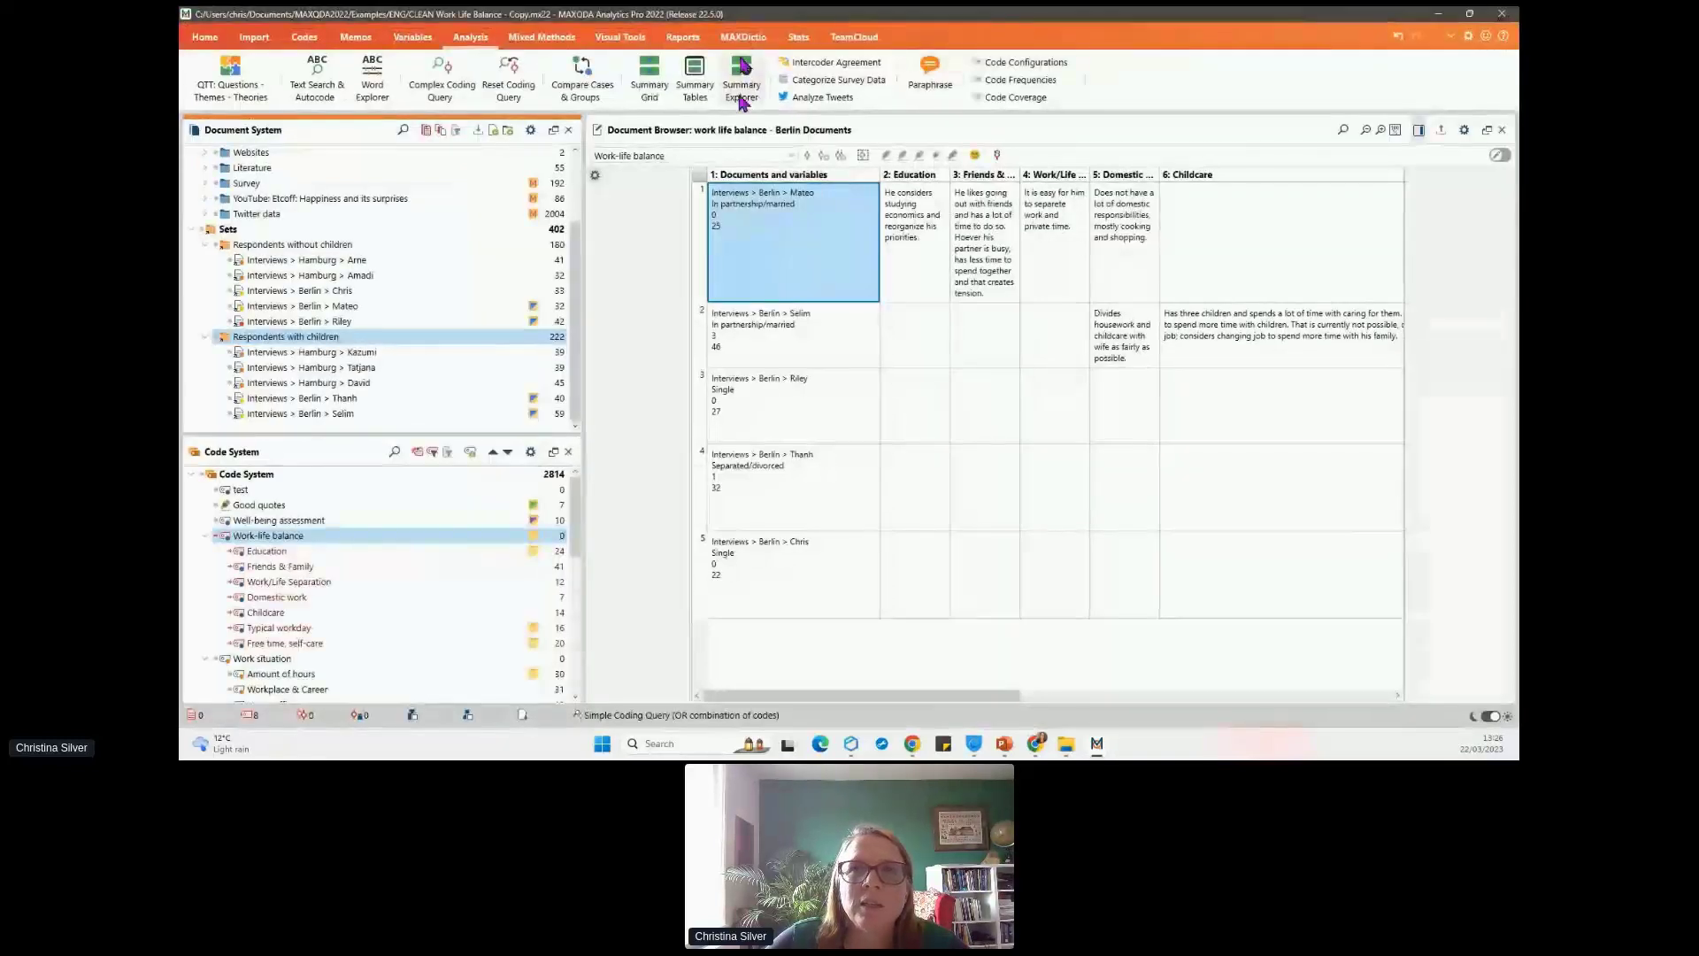
- Collapse both respondent sets in the Document System, and briefly open and close the Summary Grid
click(205, 246)
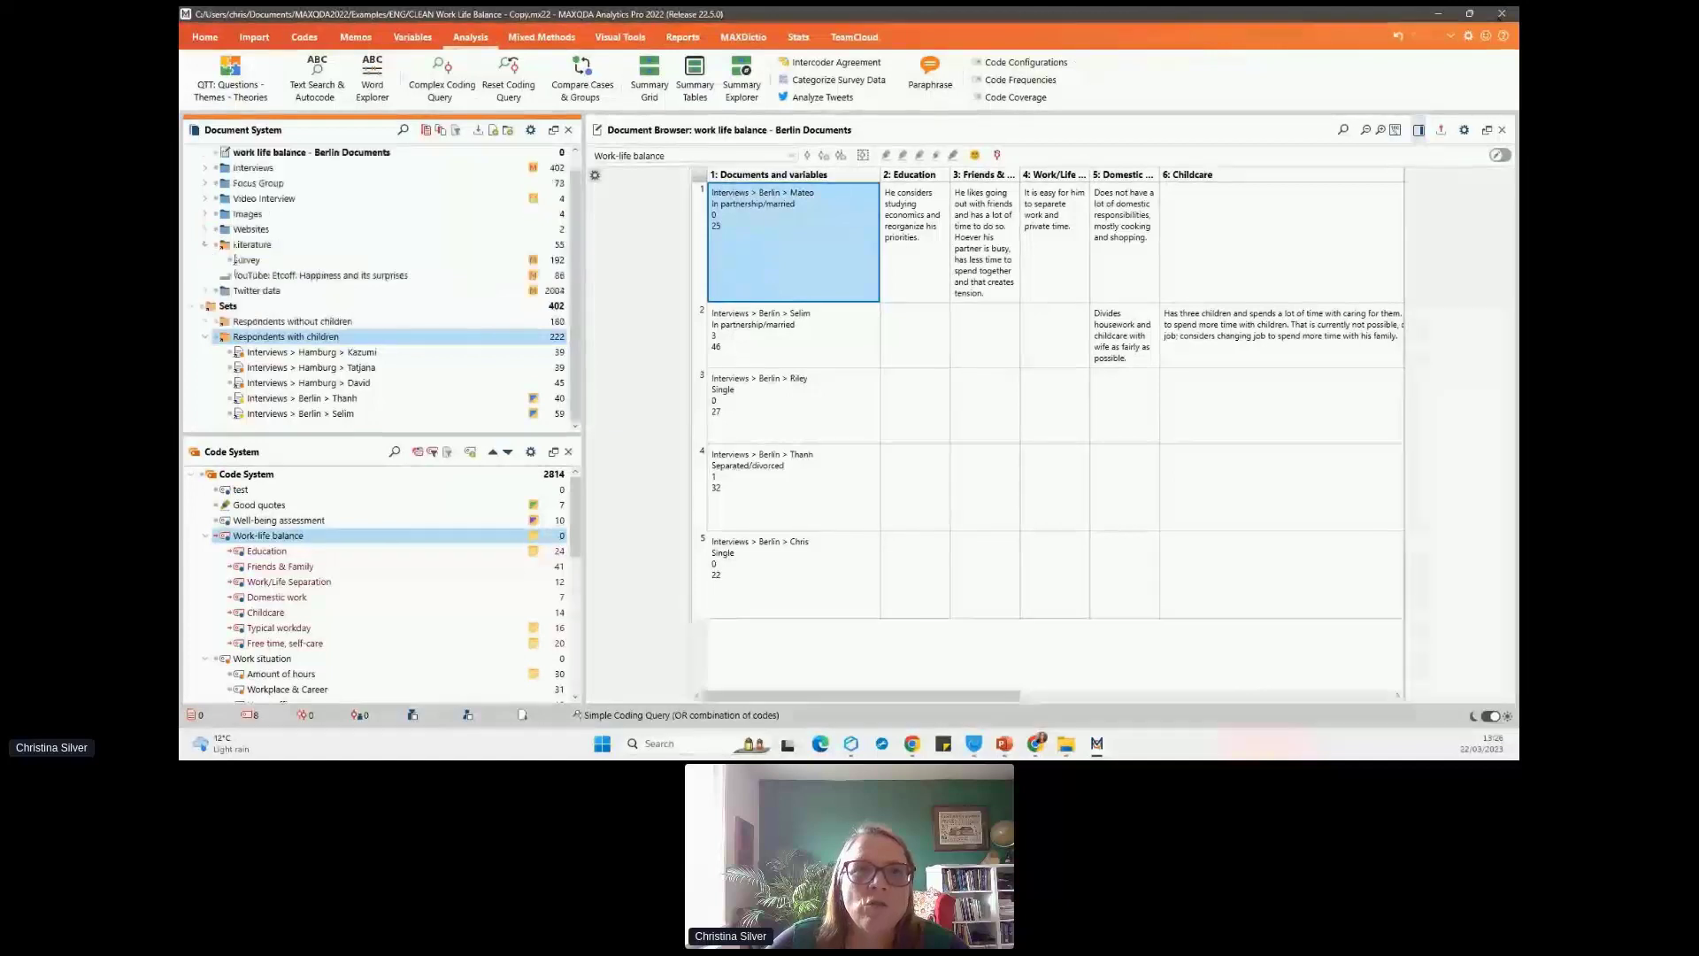
click(205, 336)
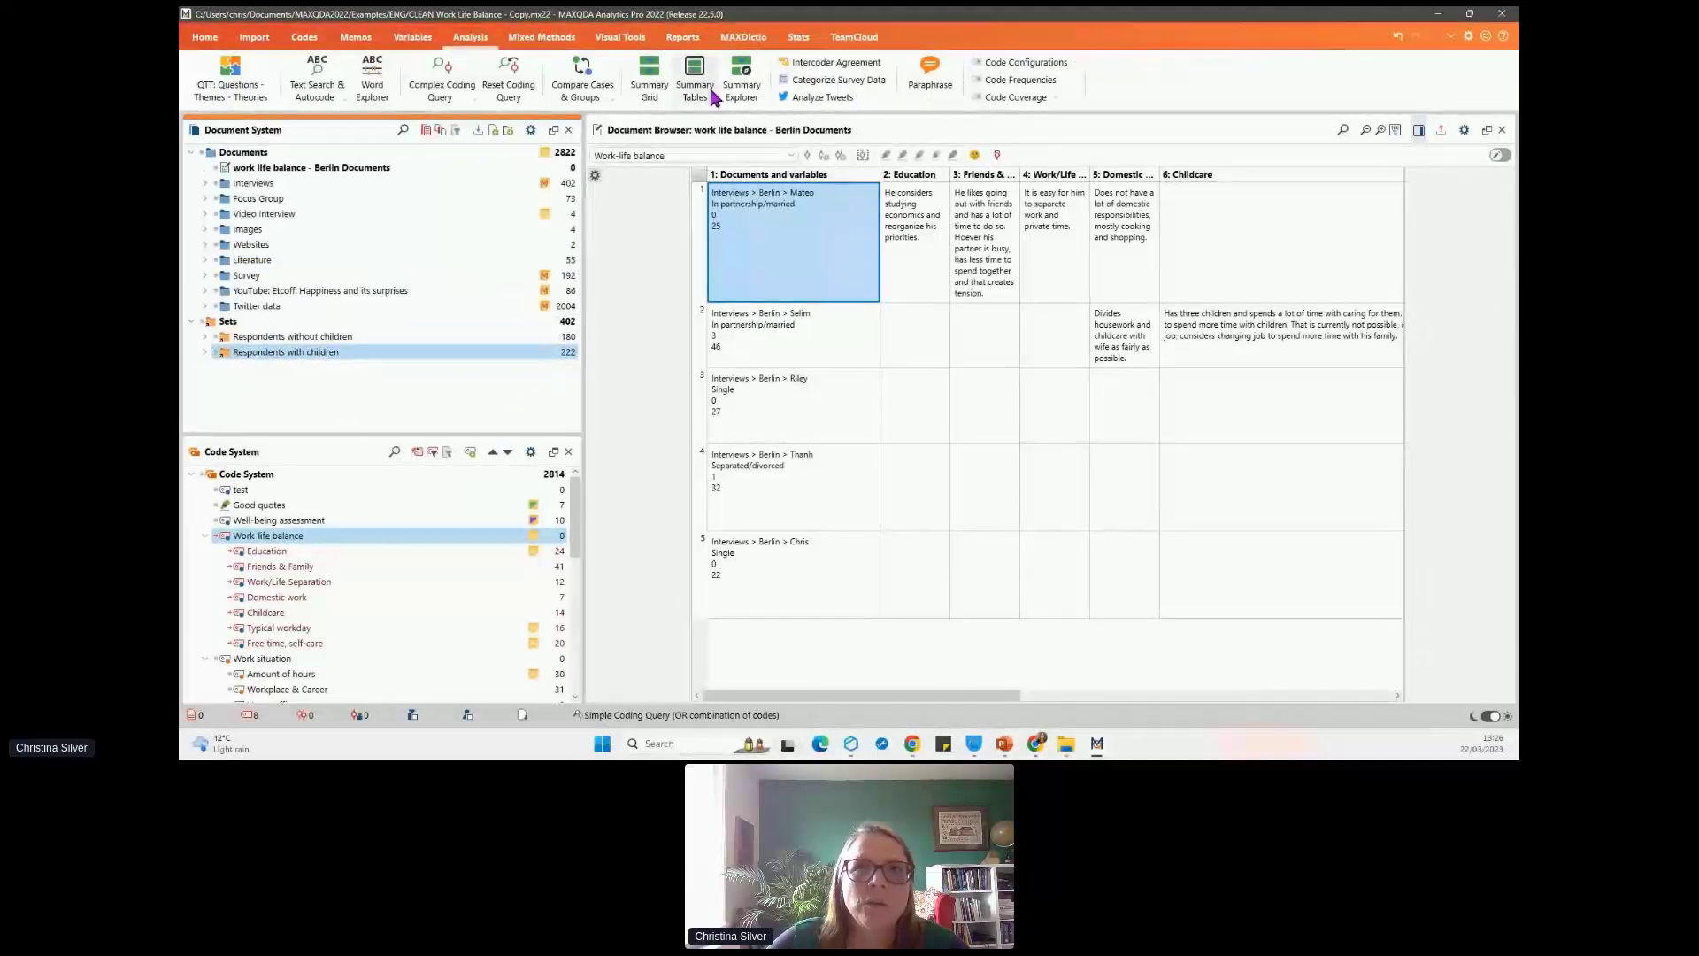
click(650, 81)
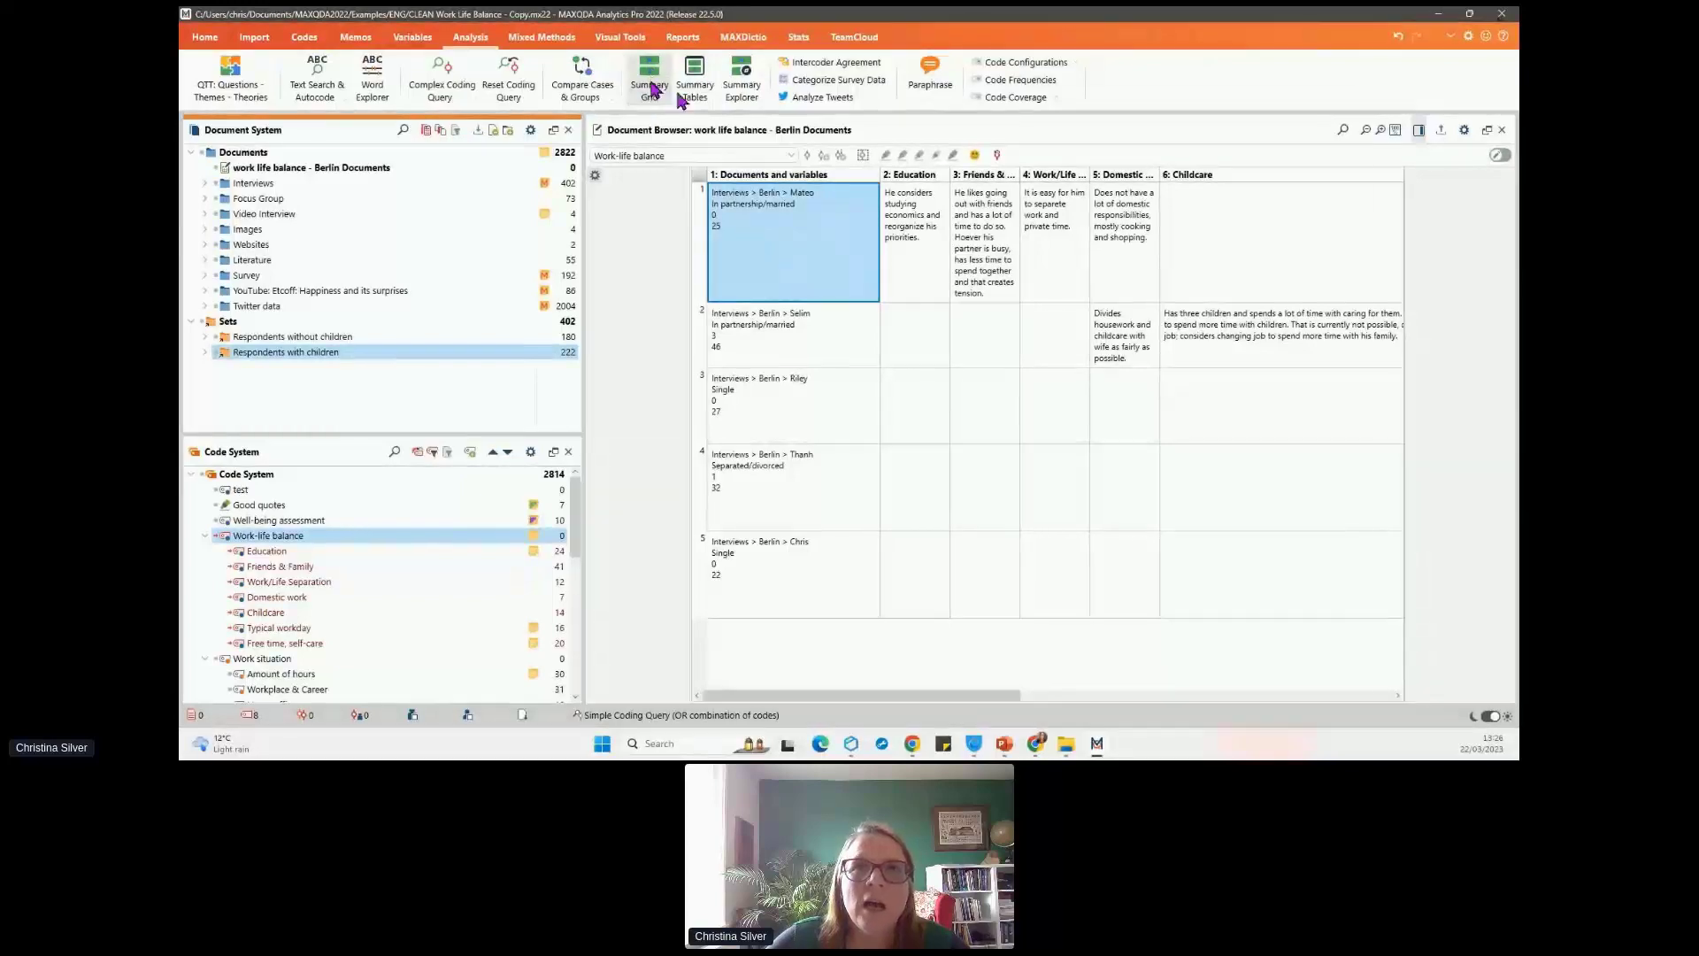
click(1386, 82)
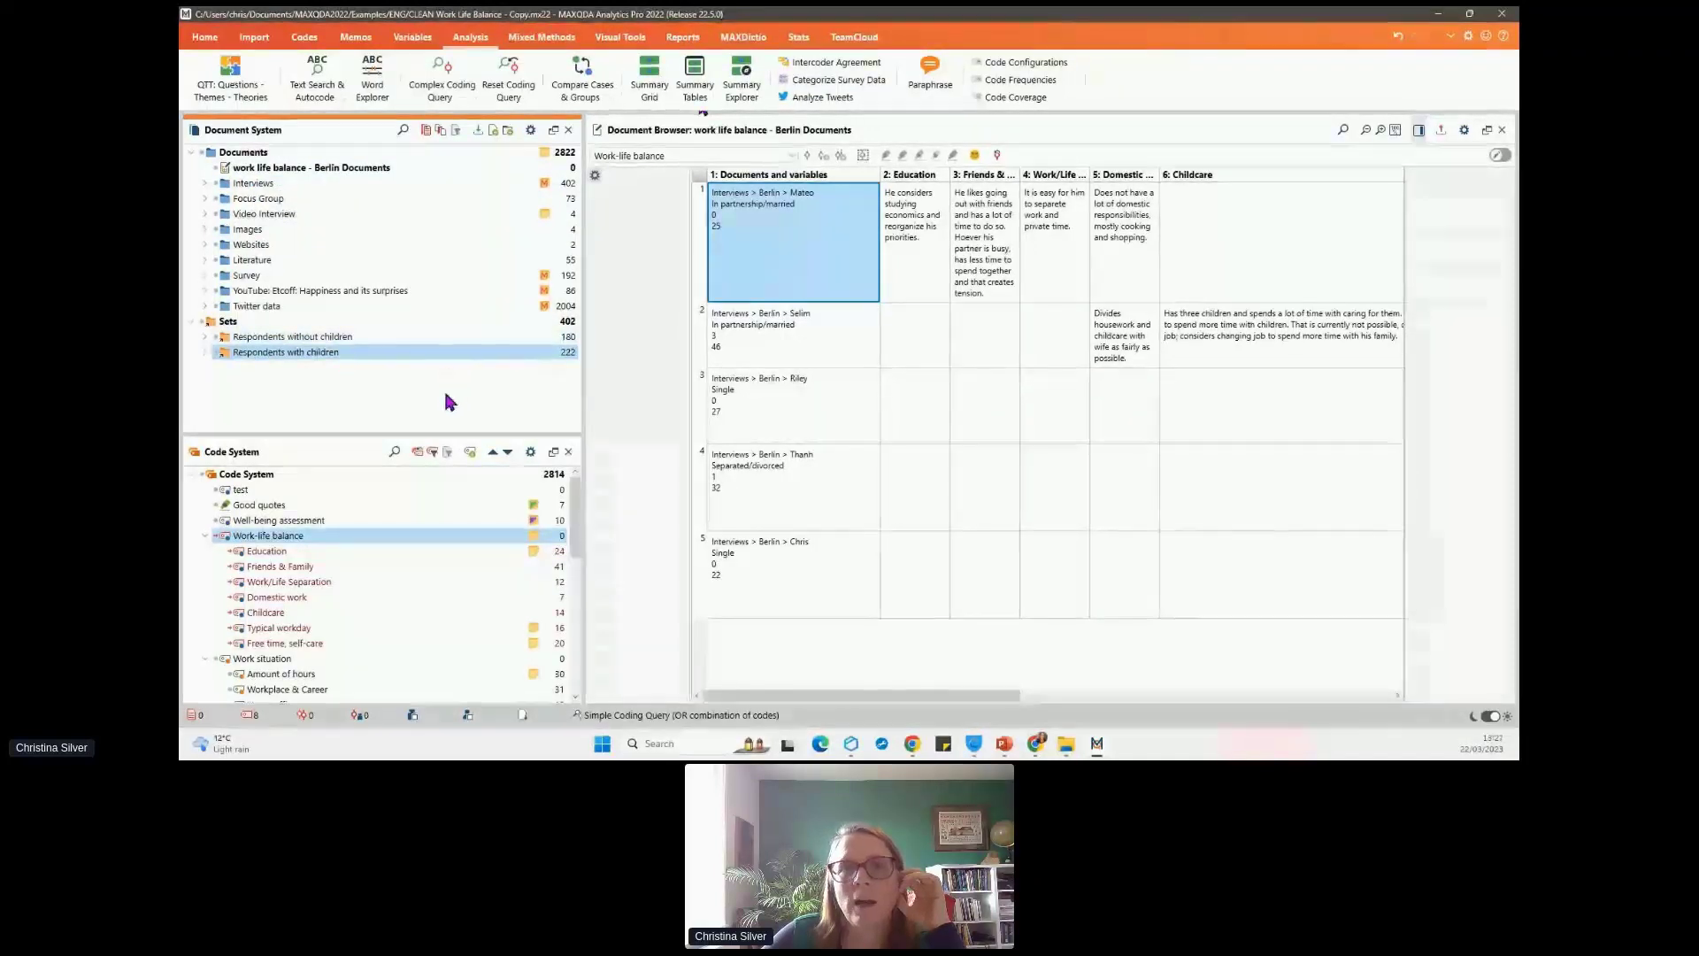
- Enlarge the Code System area and reset all document and code activations
drag(478, 434, 477, 373)
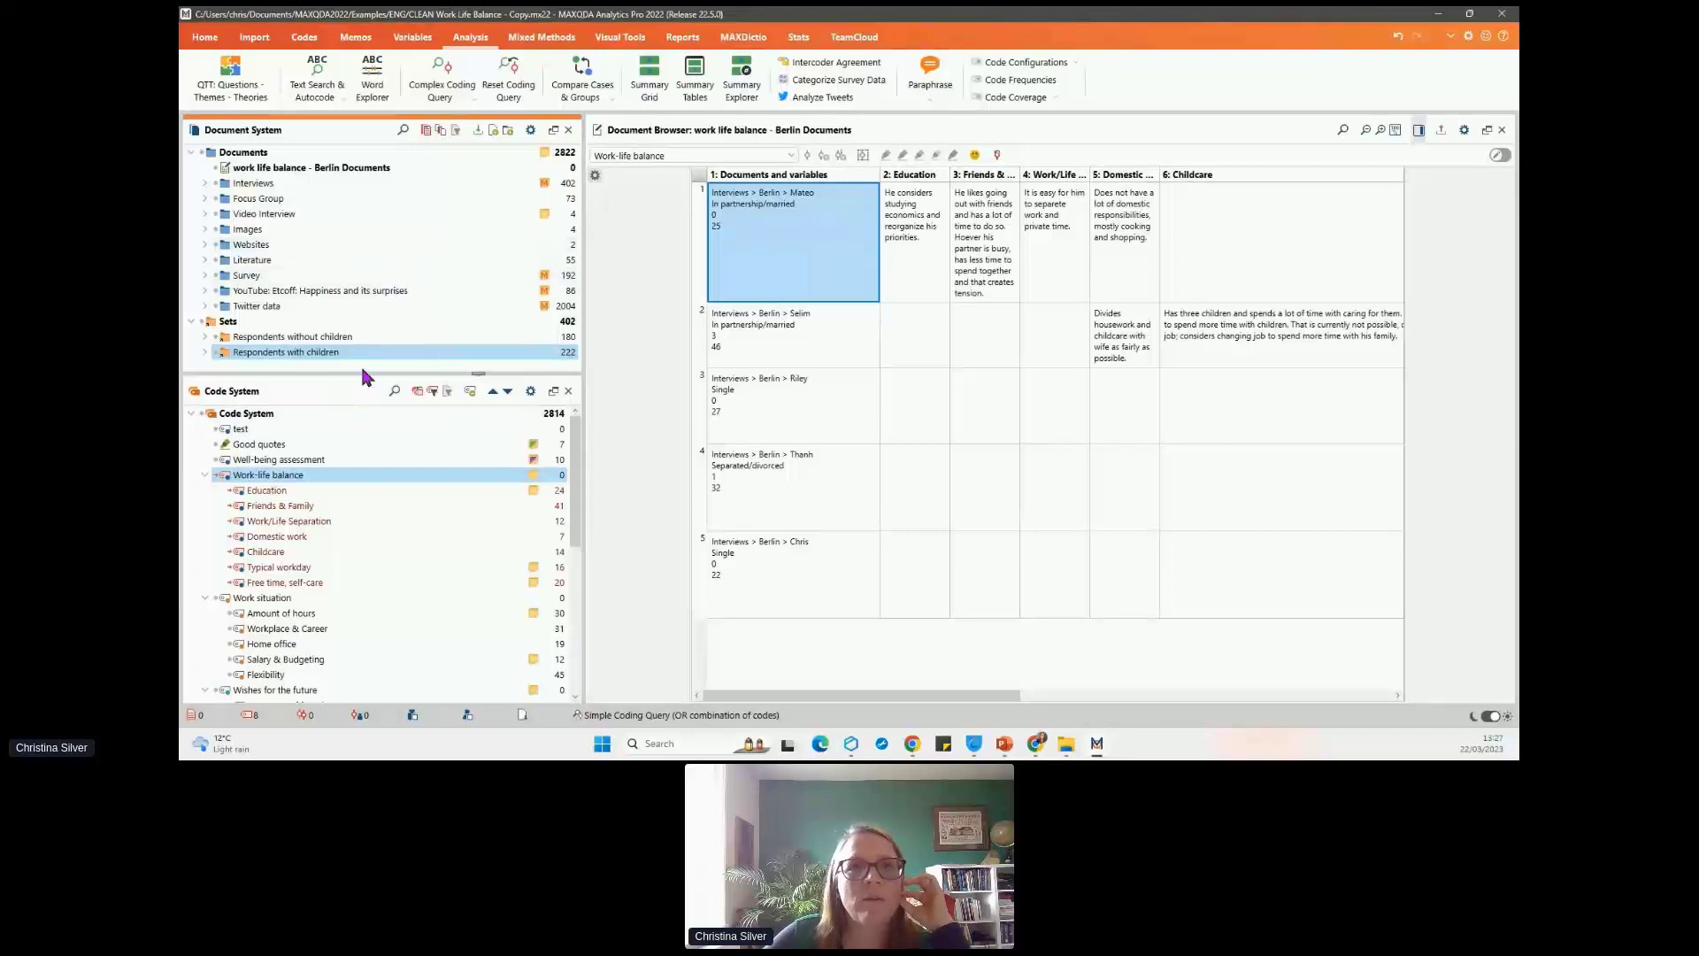
click(206, 38)
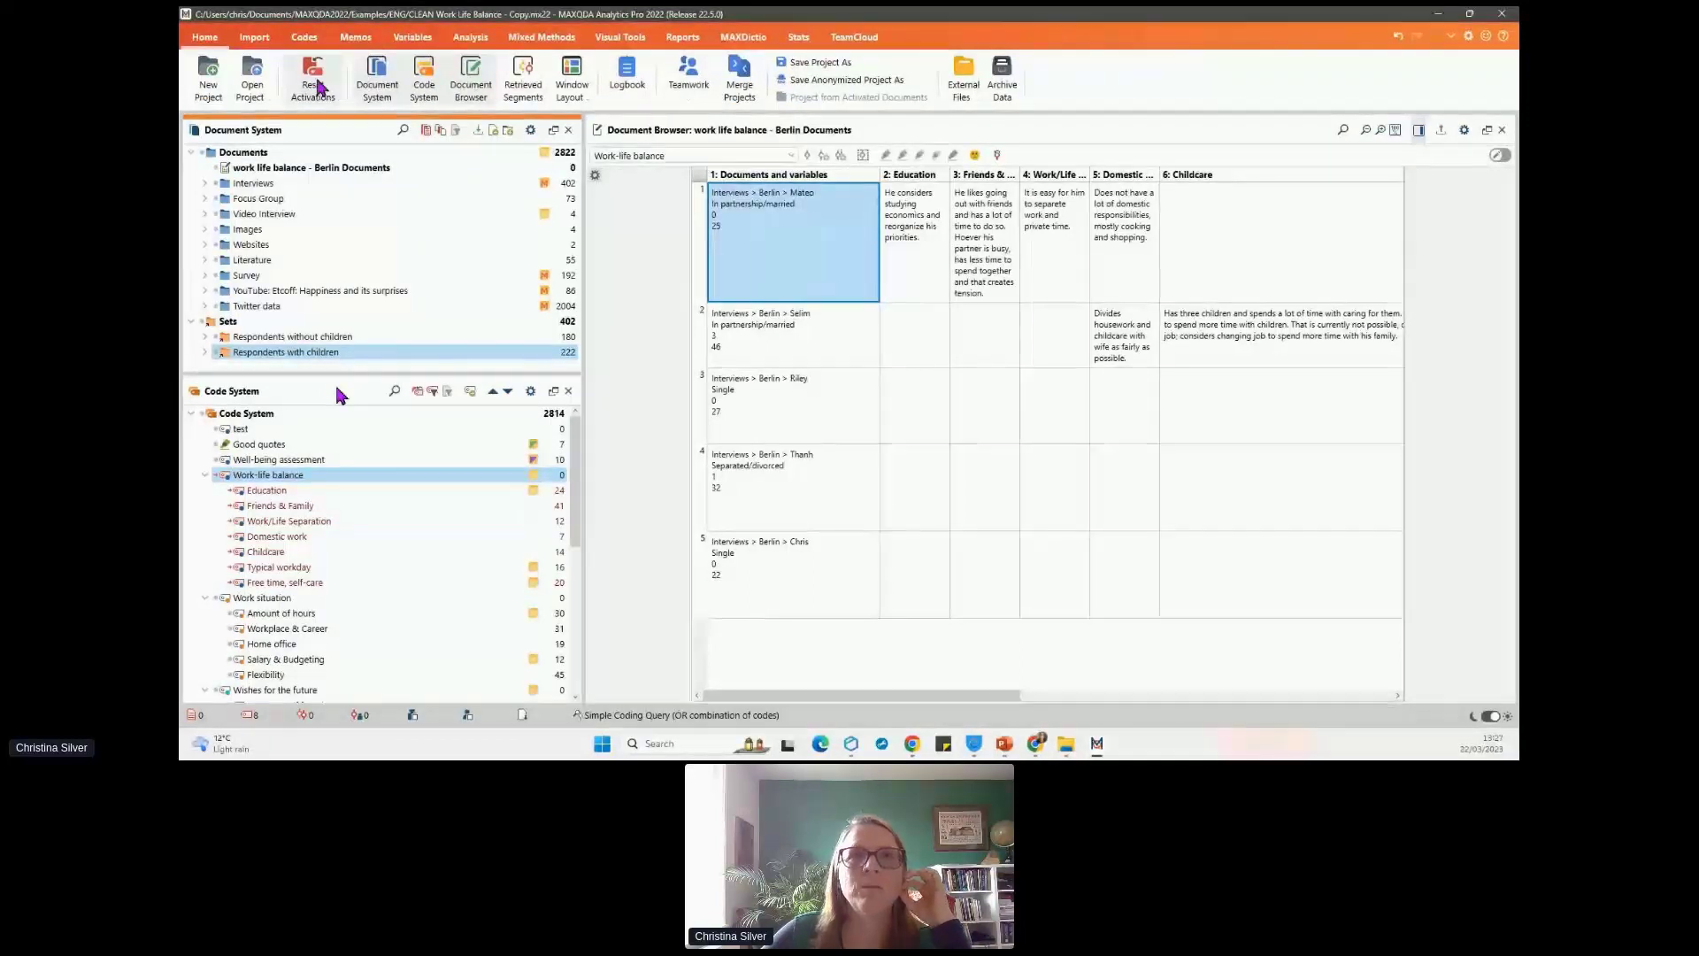
click(317, 84)
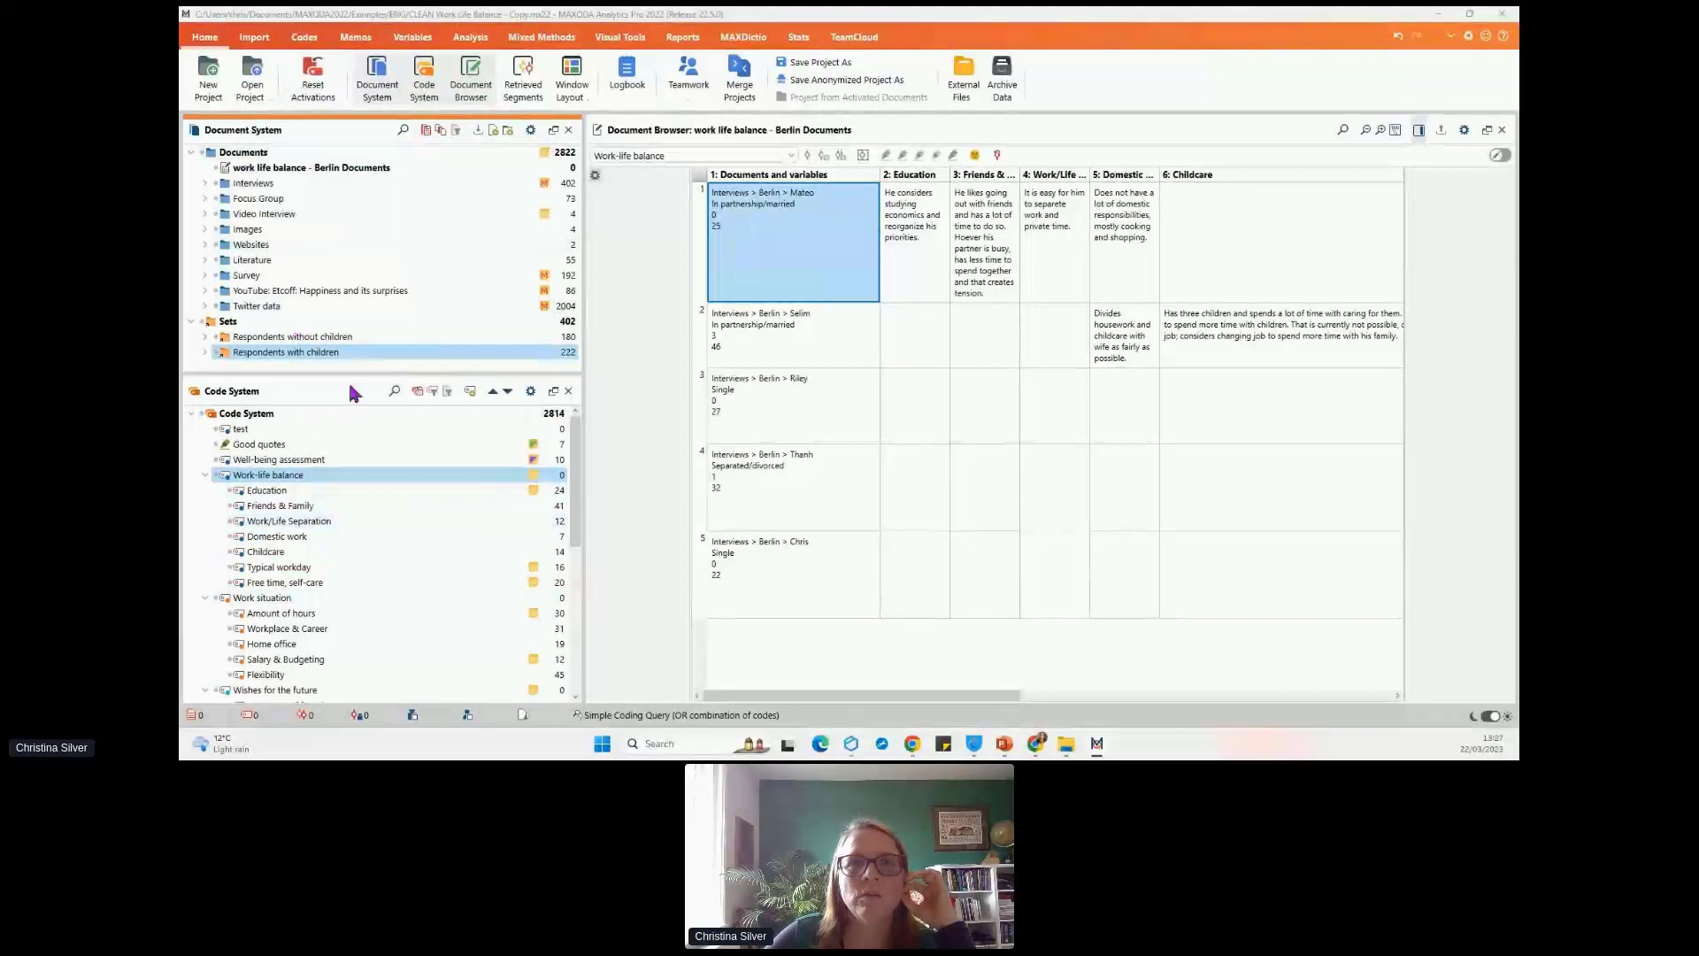
mouse_move(359, 375)
mouse_down()
mouse_move(362, 316)
mouse_move(376, 372)
mouse_up()
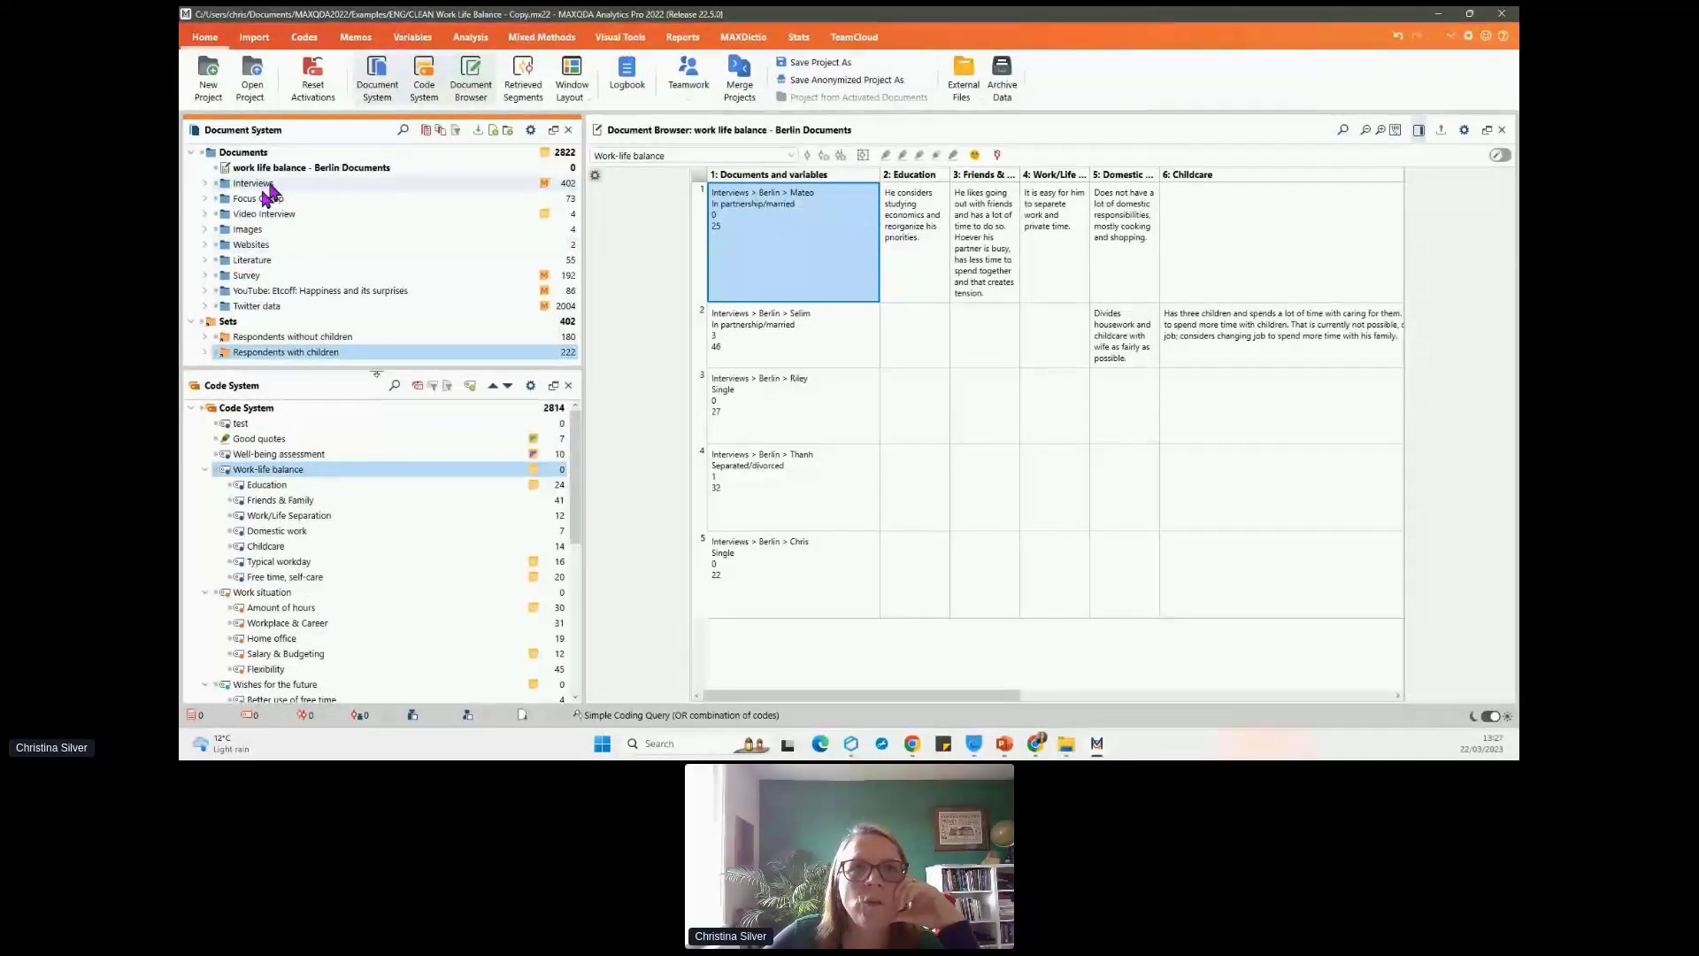
- Expand the Interviews folder and its Hamburg and Berlin document groups to list the individual interviews
click(205, 183)
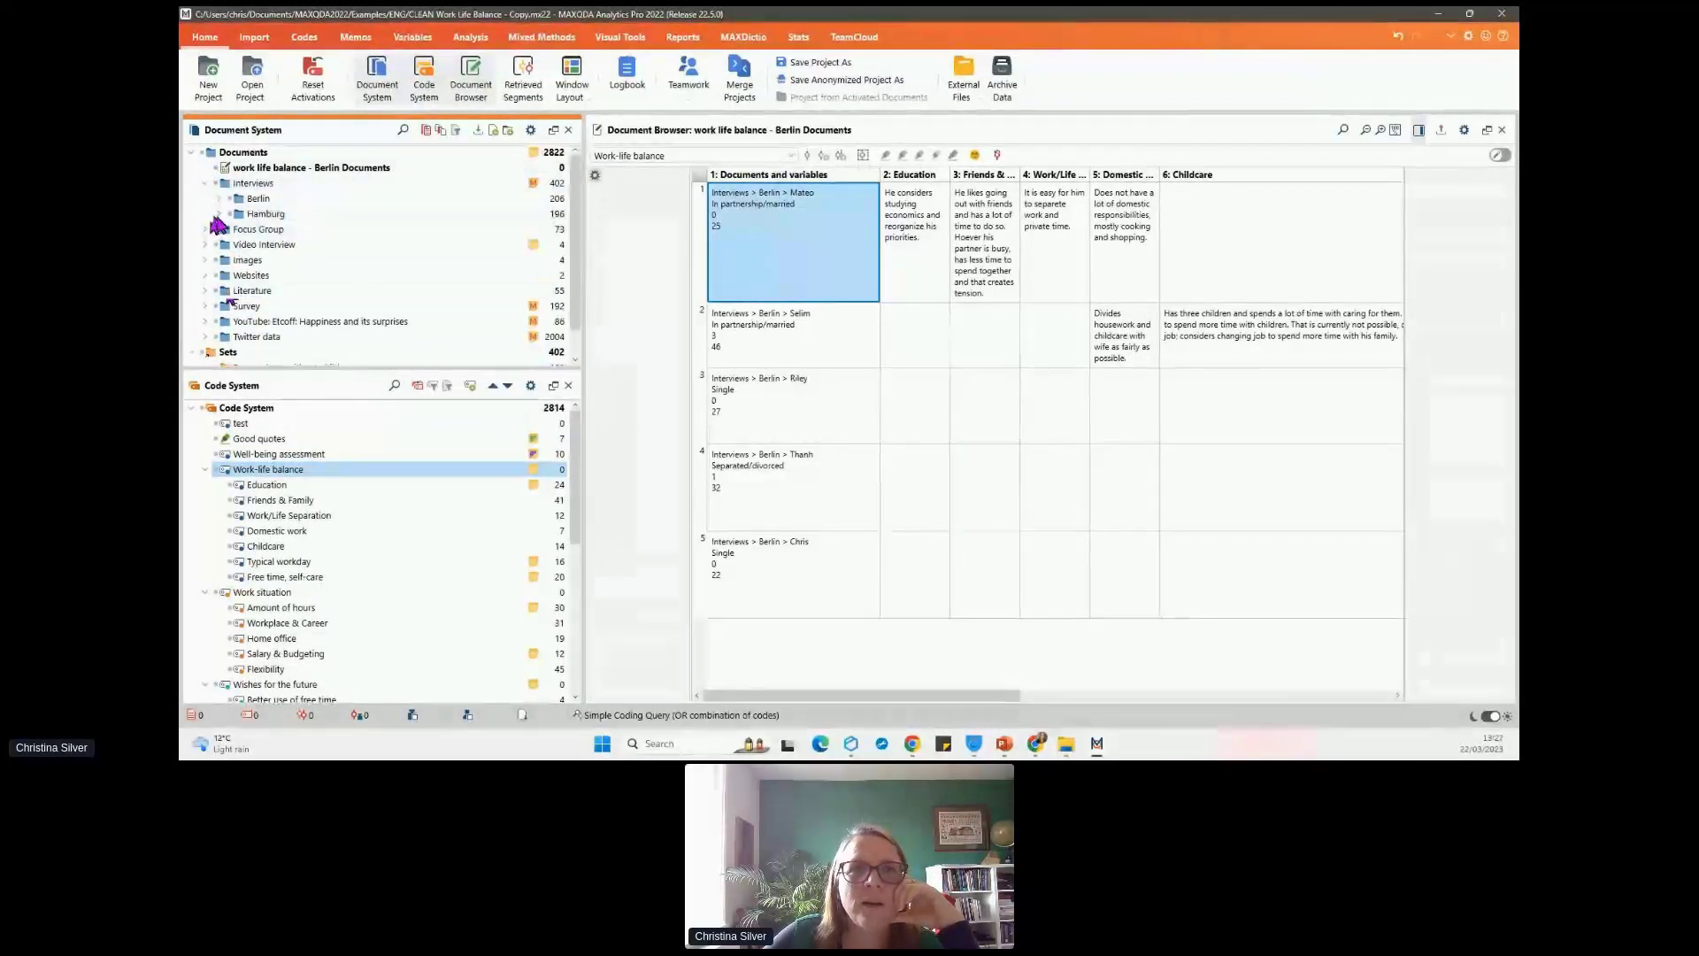
click(228, 214)
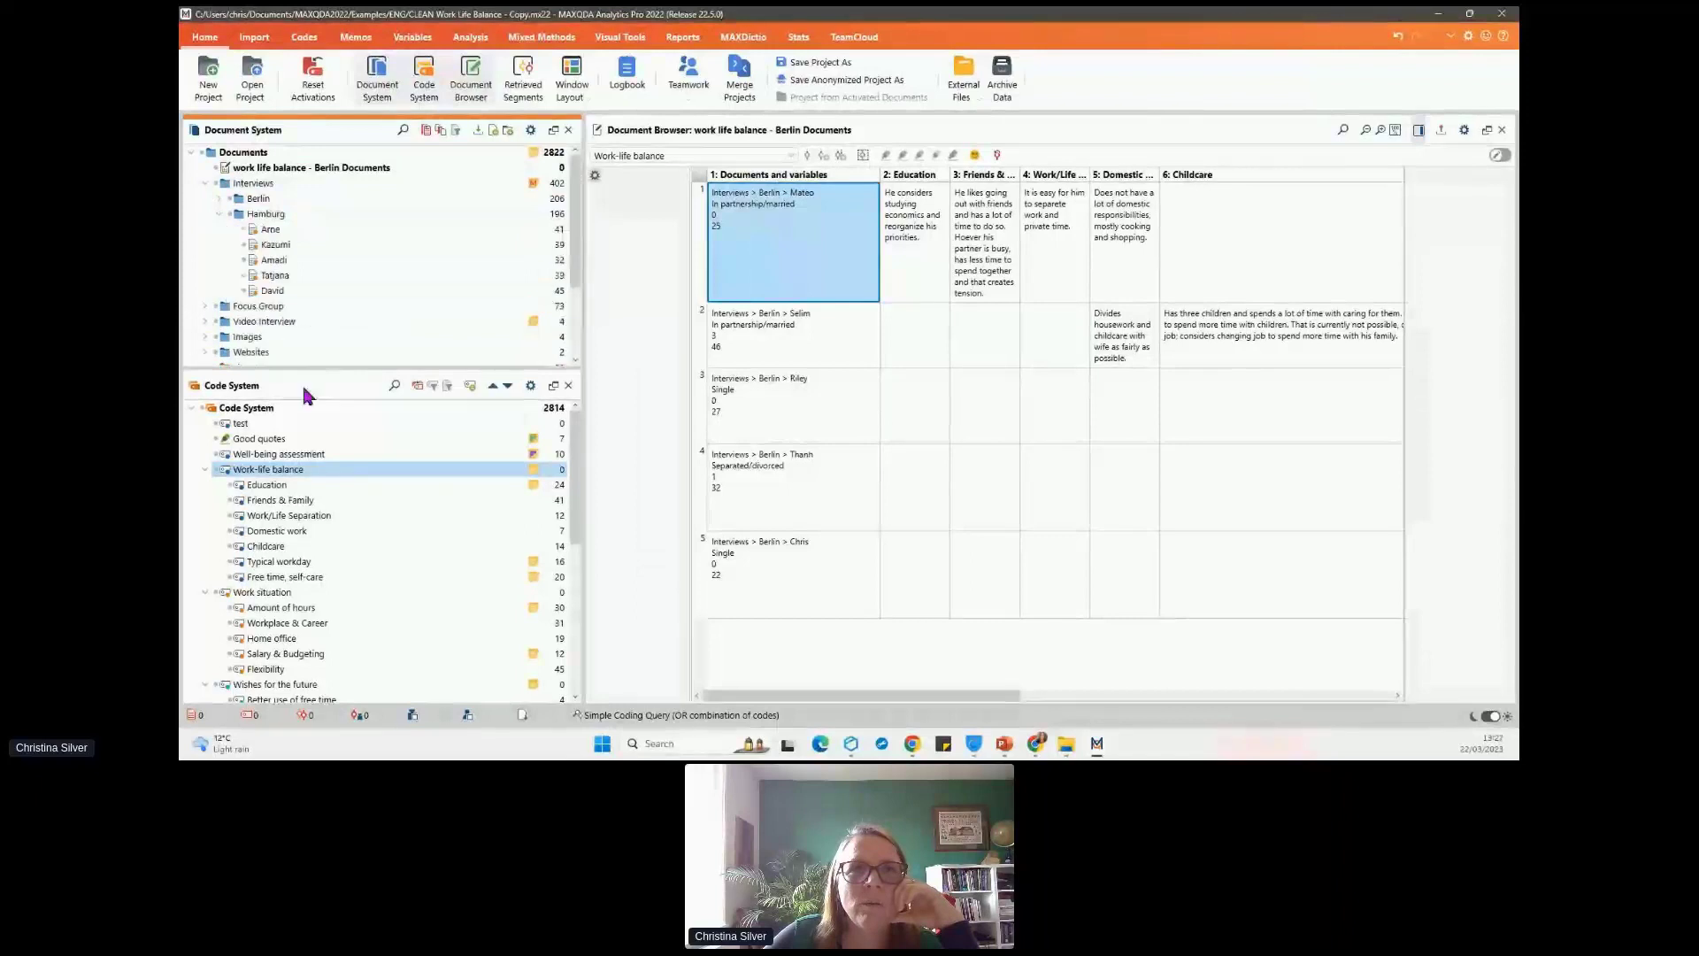
click(227, 199)
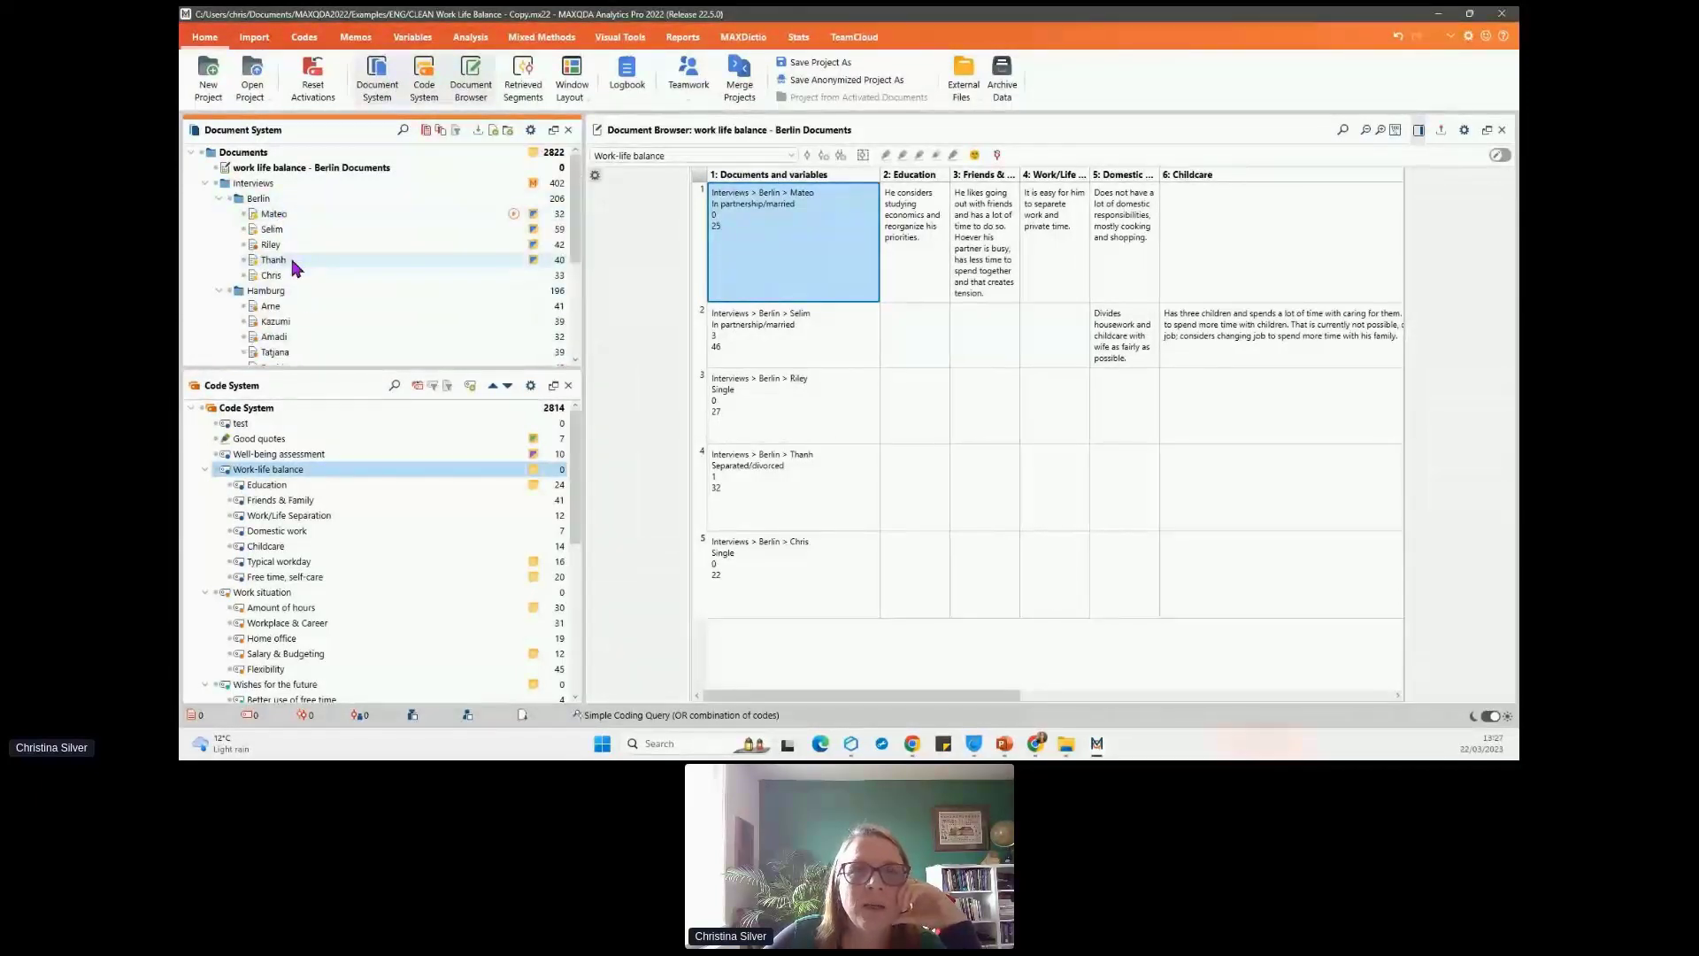
- Open the Overview of Summaries for the first Berlin interview and move its window clear of the document list
click(299, 214)
right_click(297, 217)
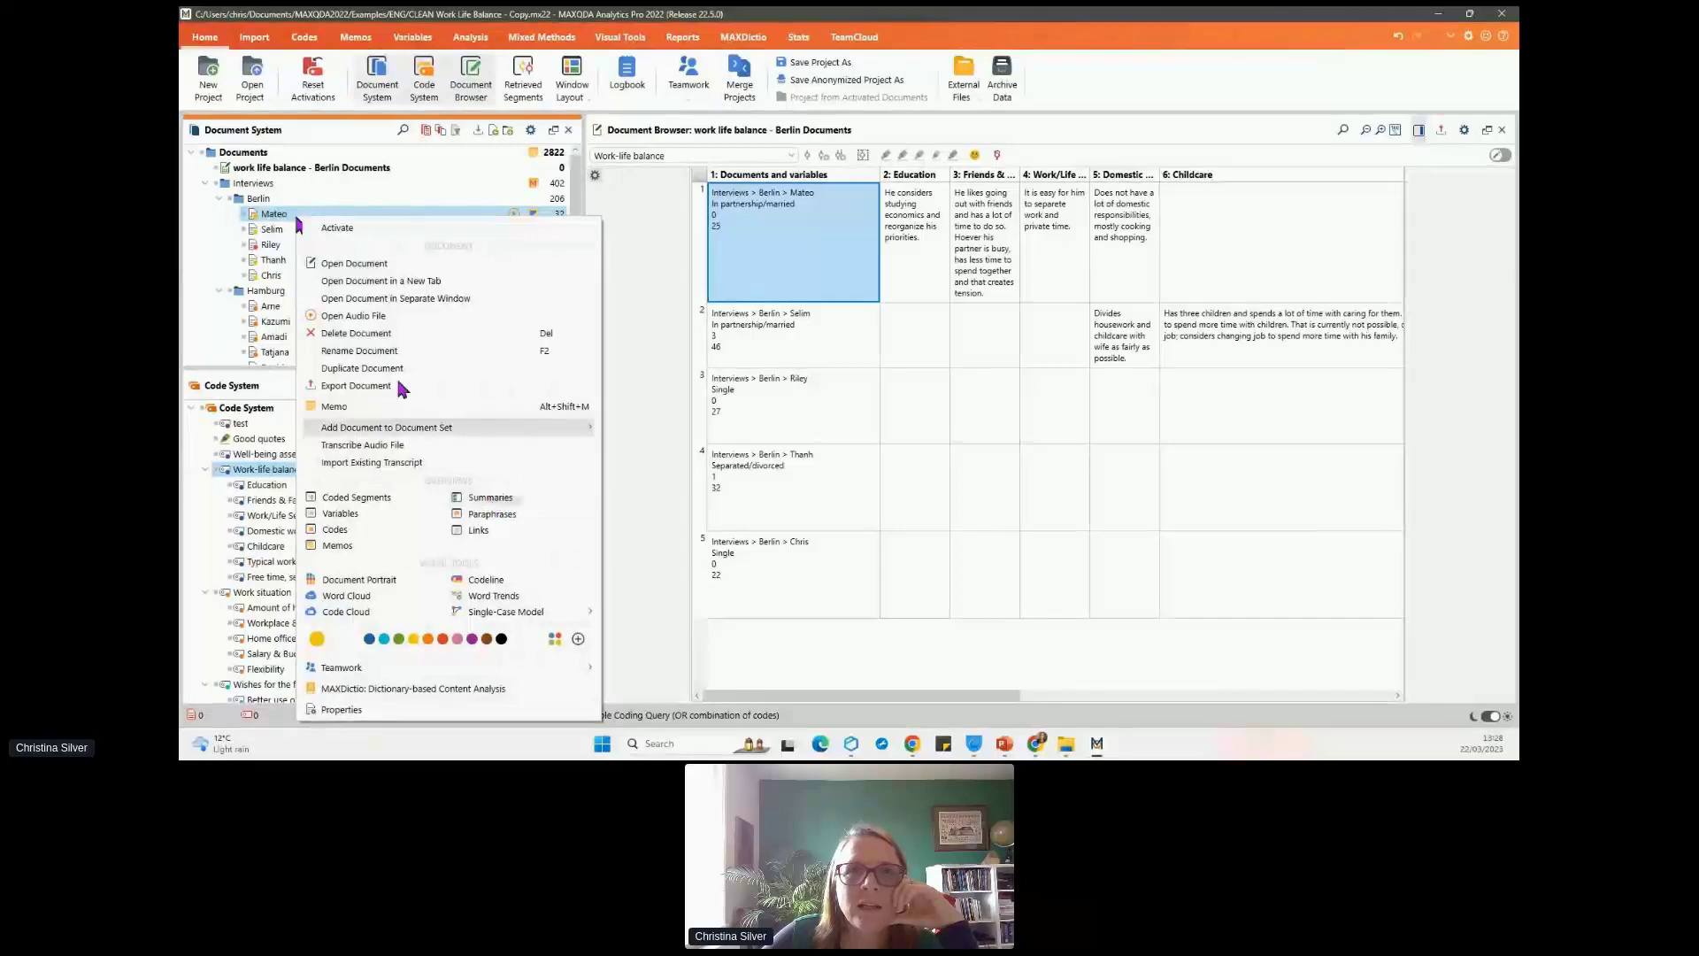
click(486, 499)
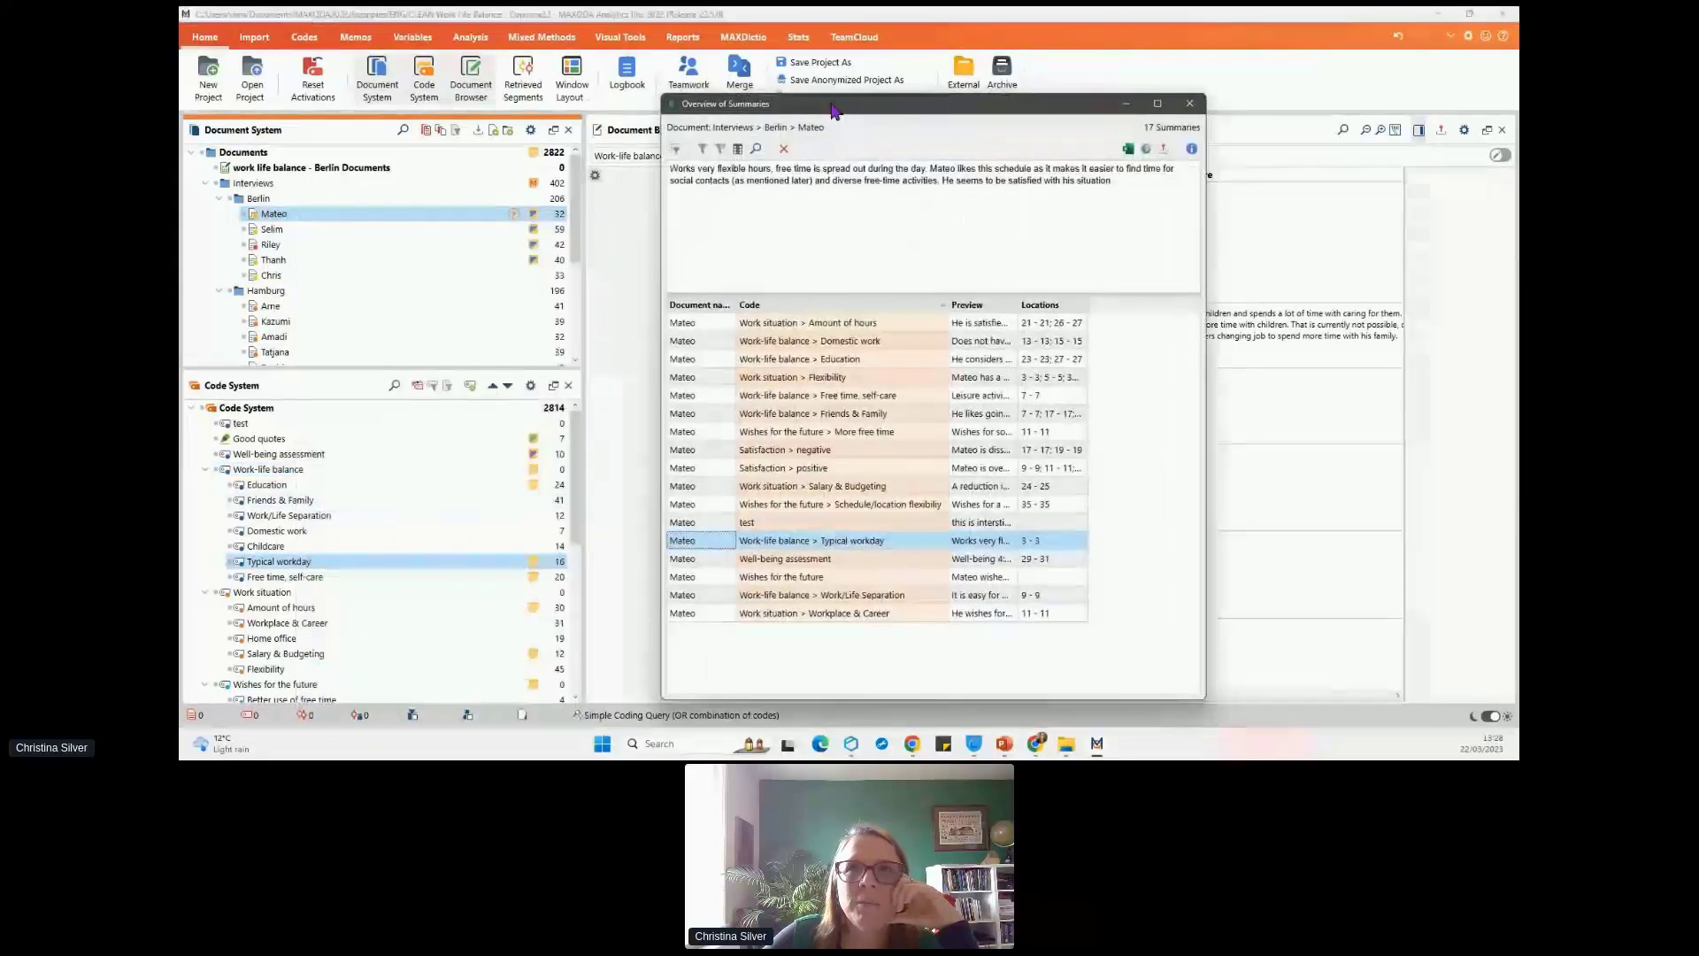
drag(833, 108, 856, 64)
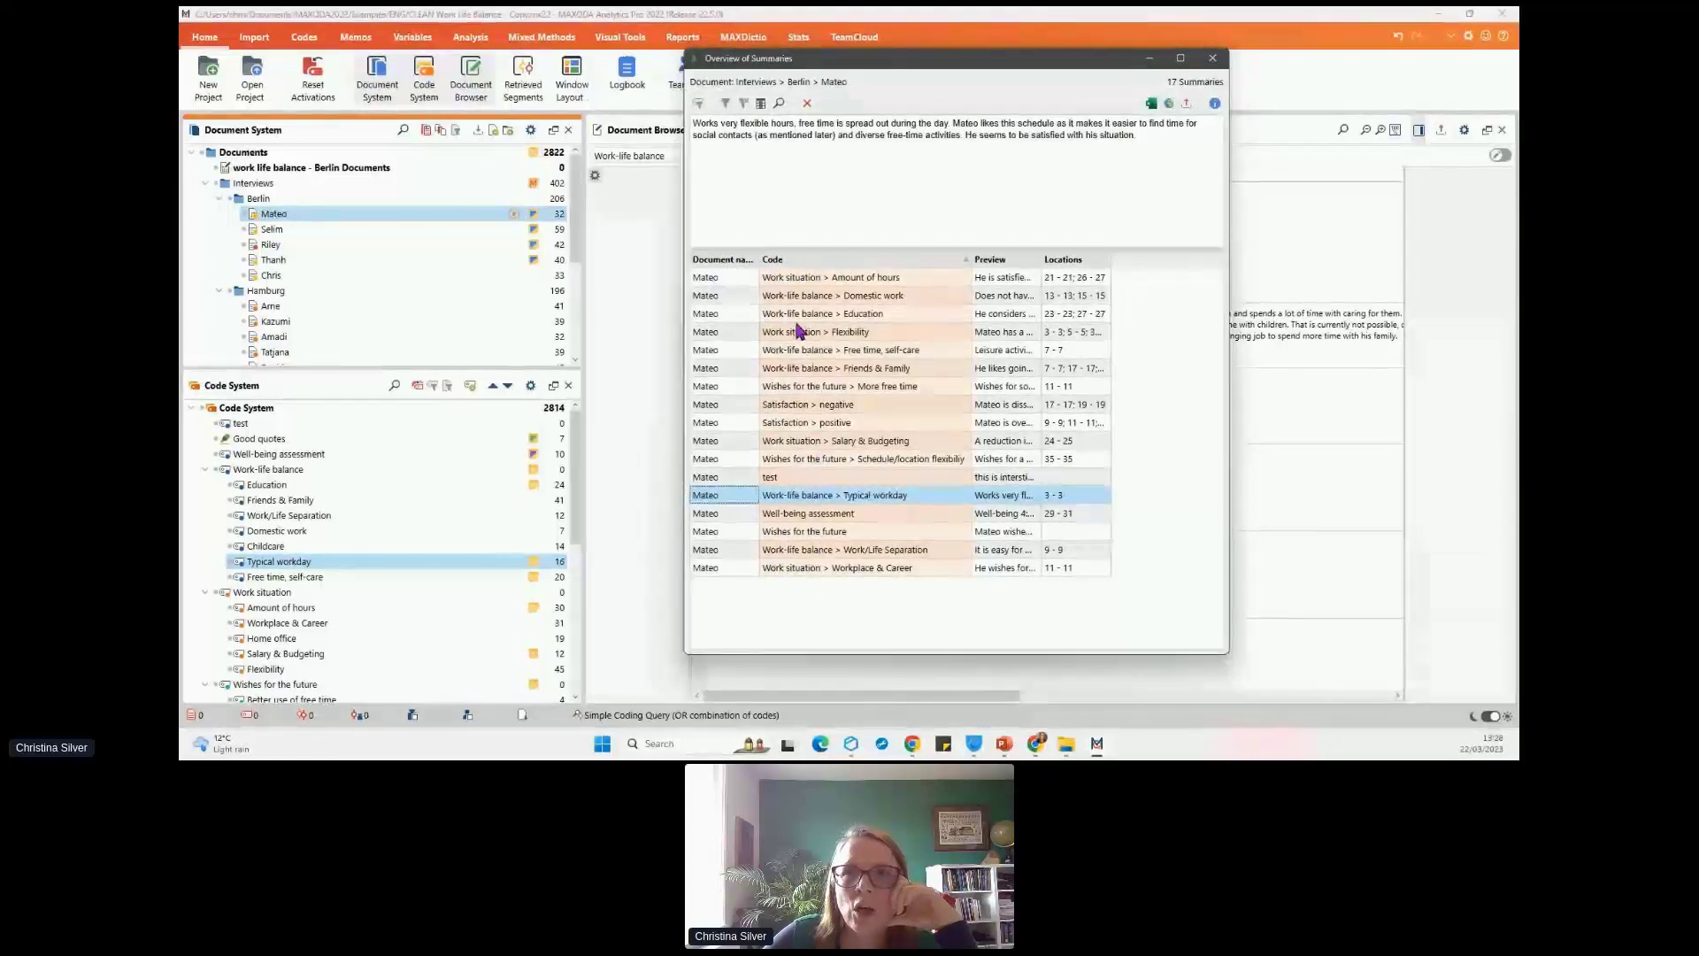
- Read the interview's summaries for Amount of hours, Domestic work, Education and Flexibility, and close the overview
click(805, 279)
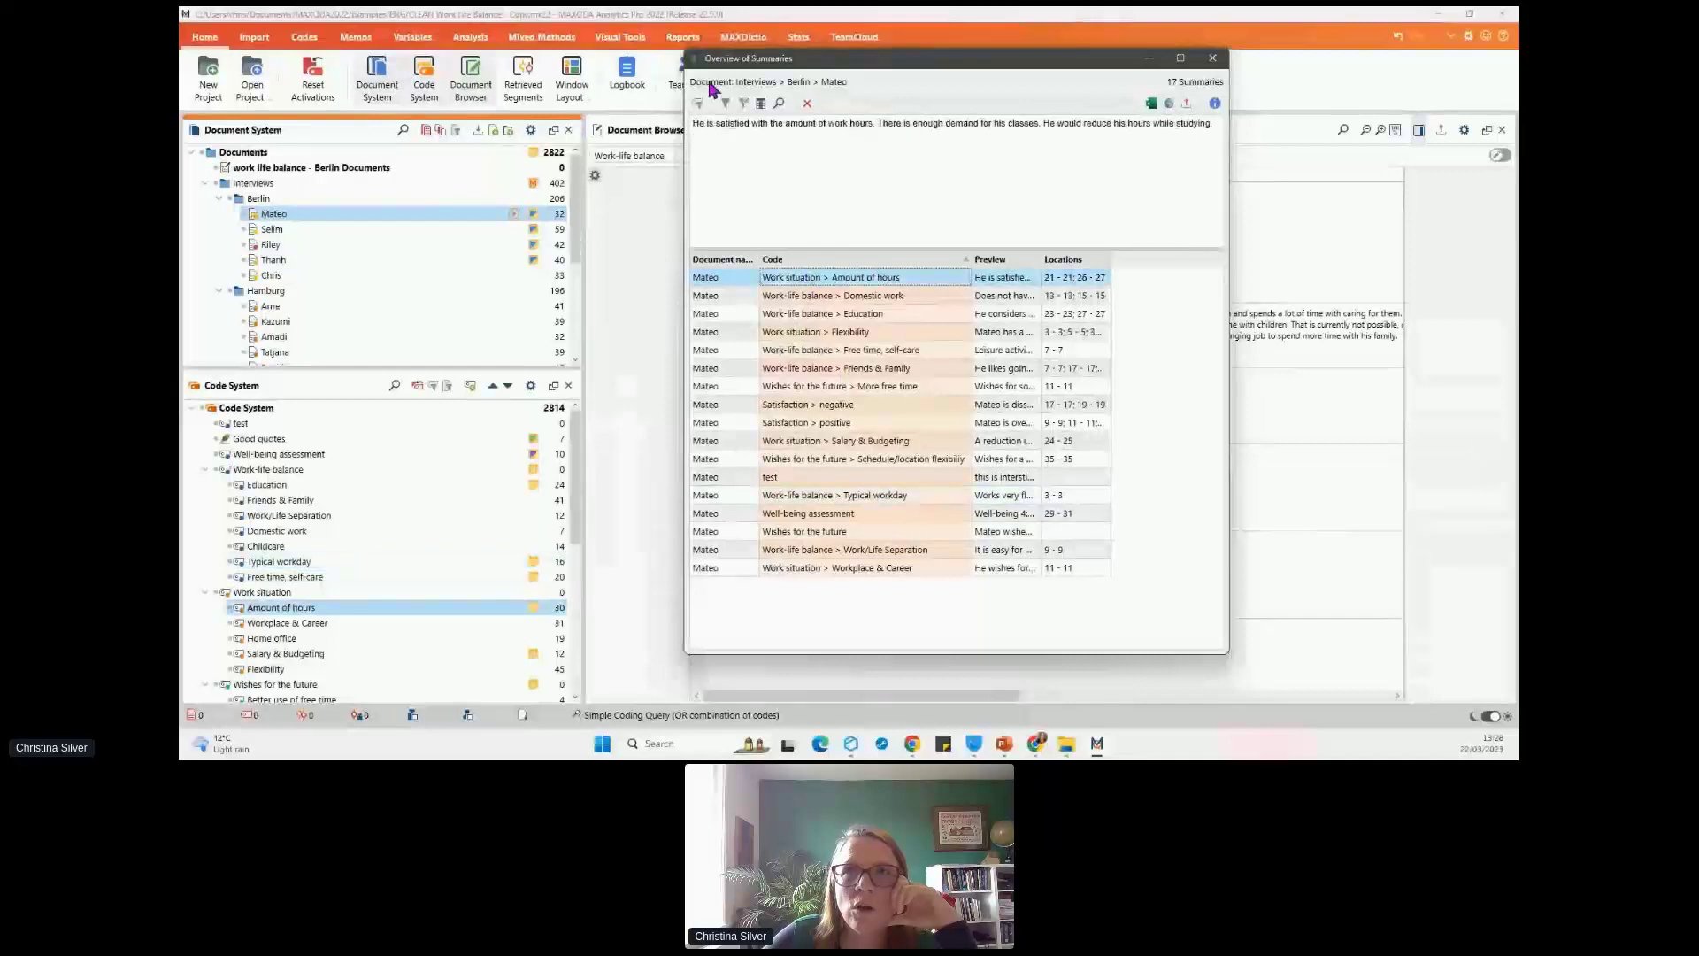
click(845, 301)
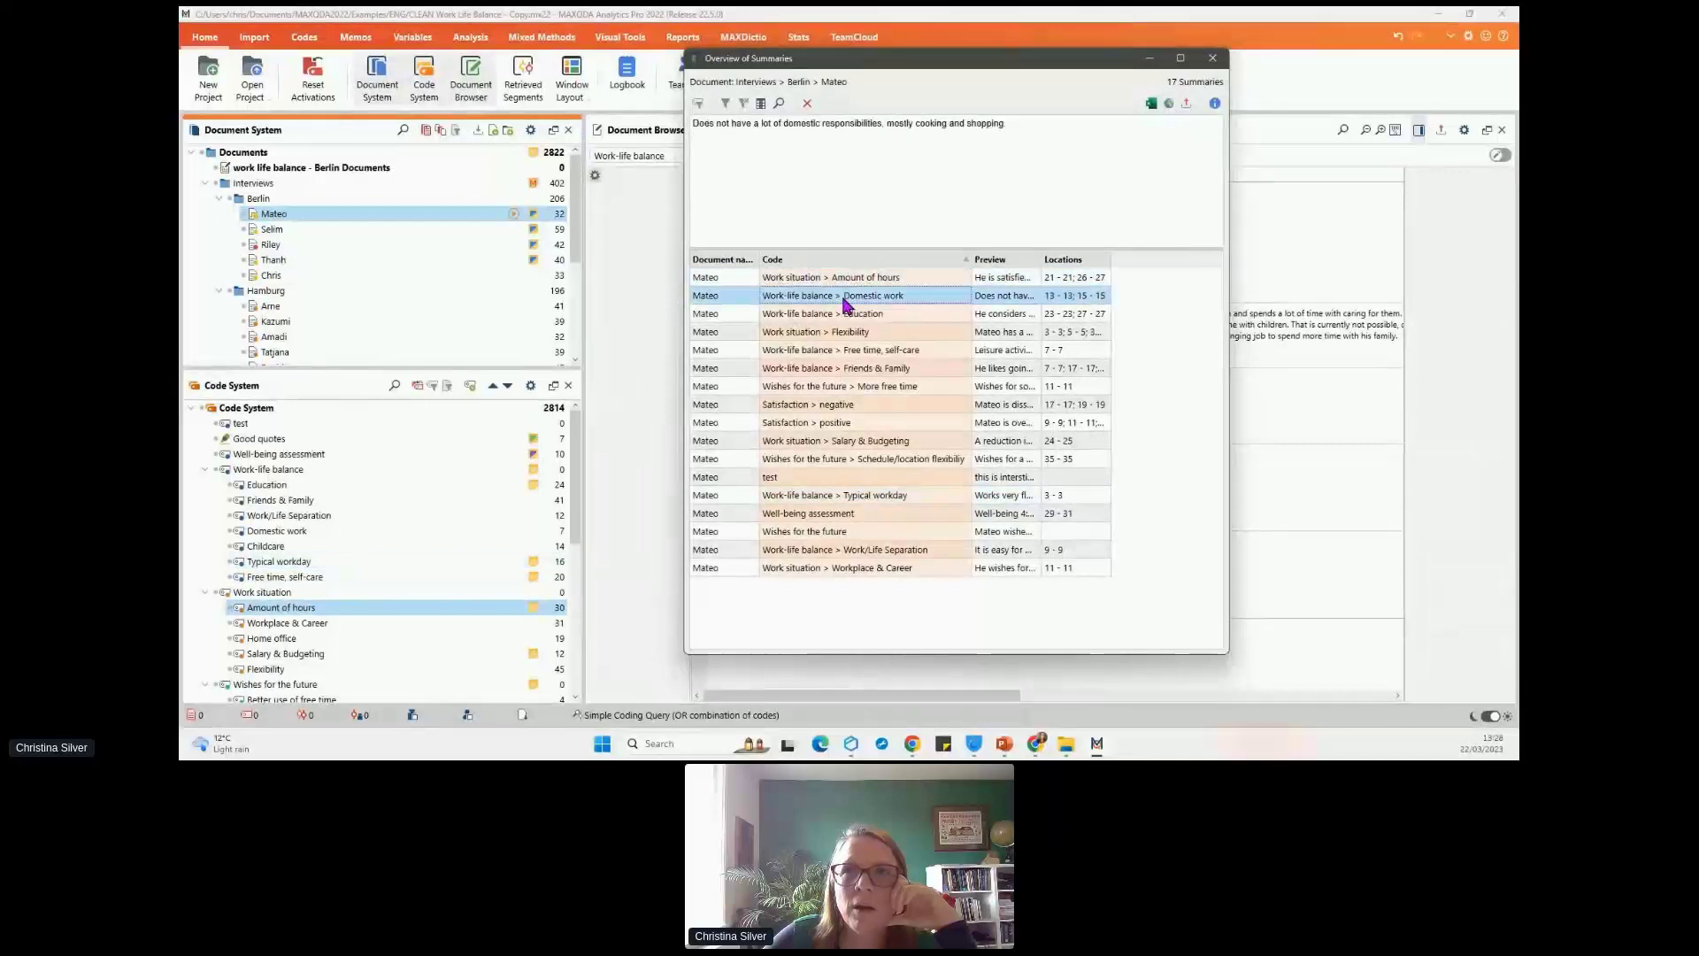
click(895, 317)
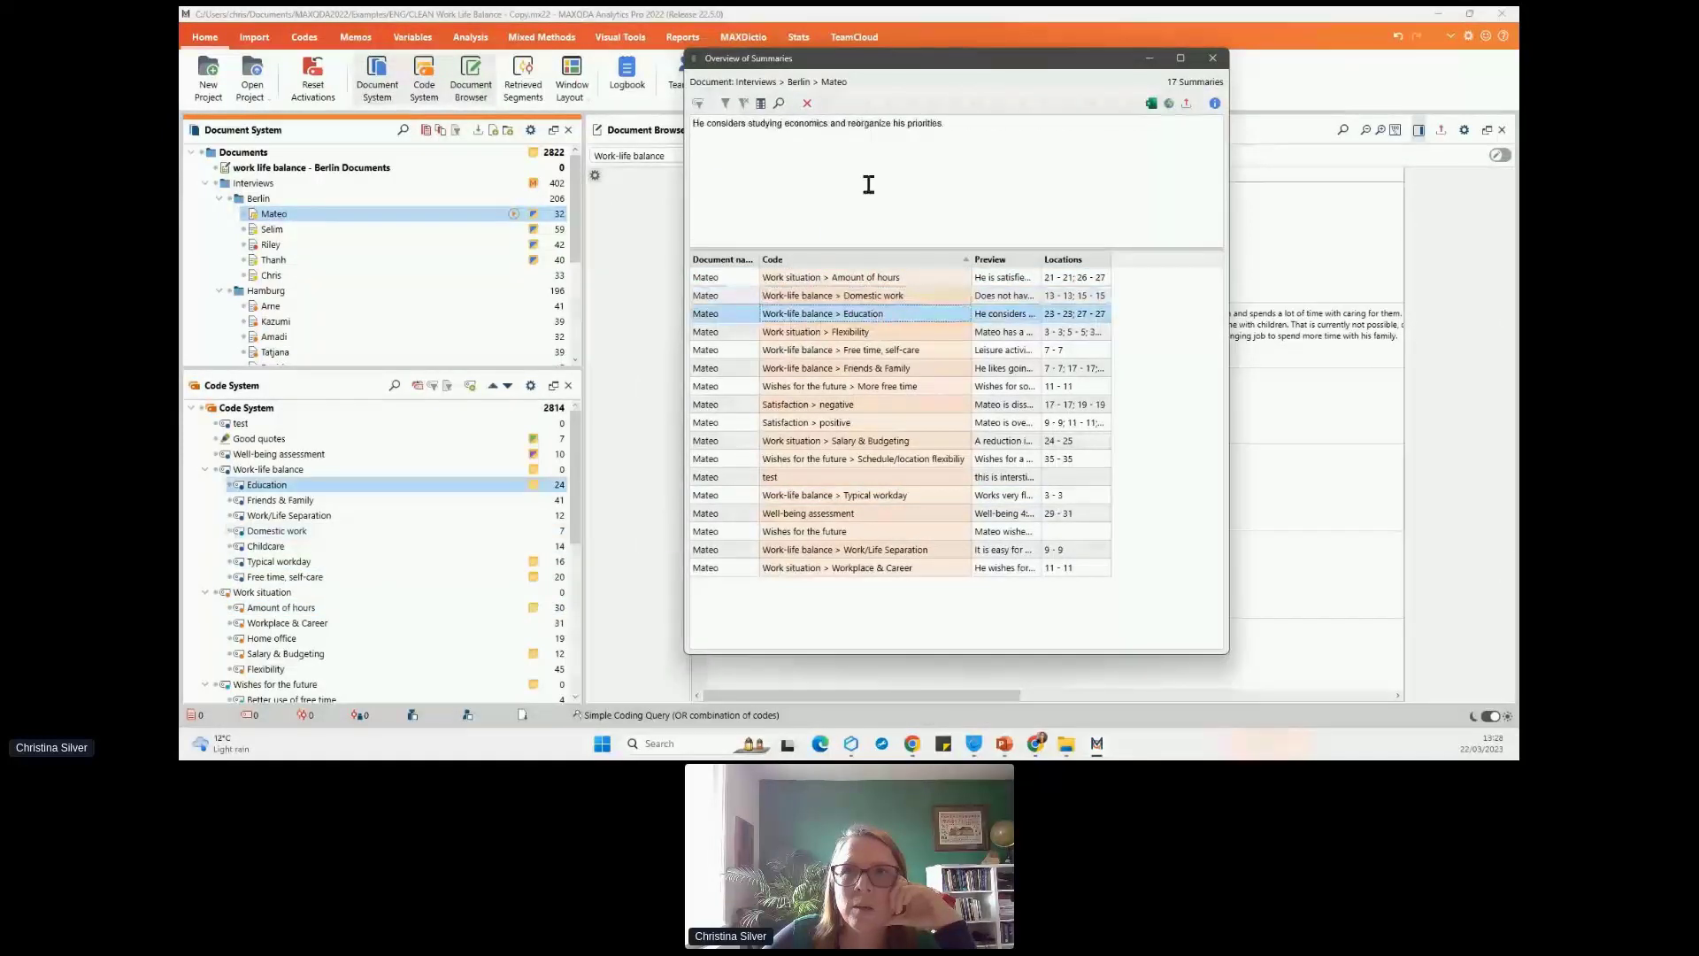
click(850, 334)
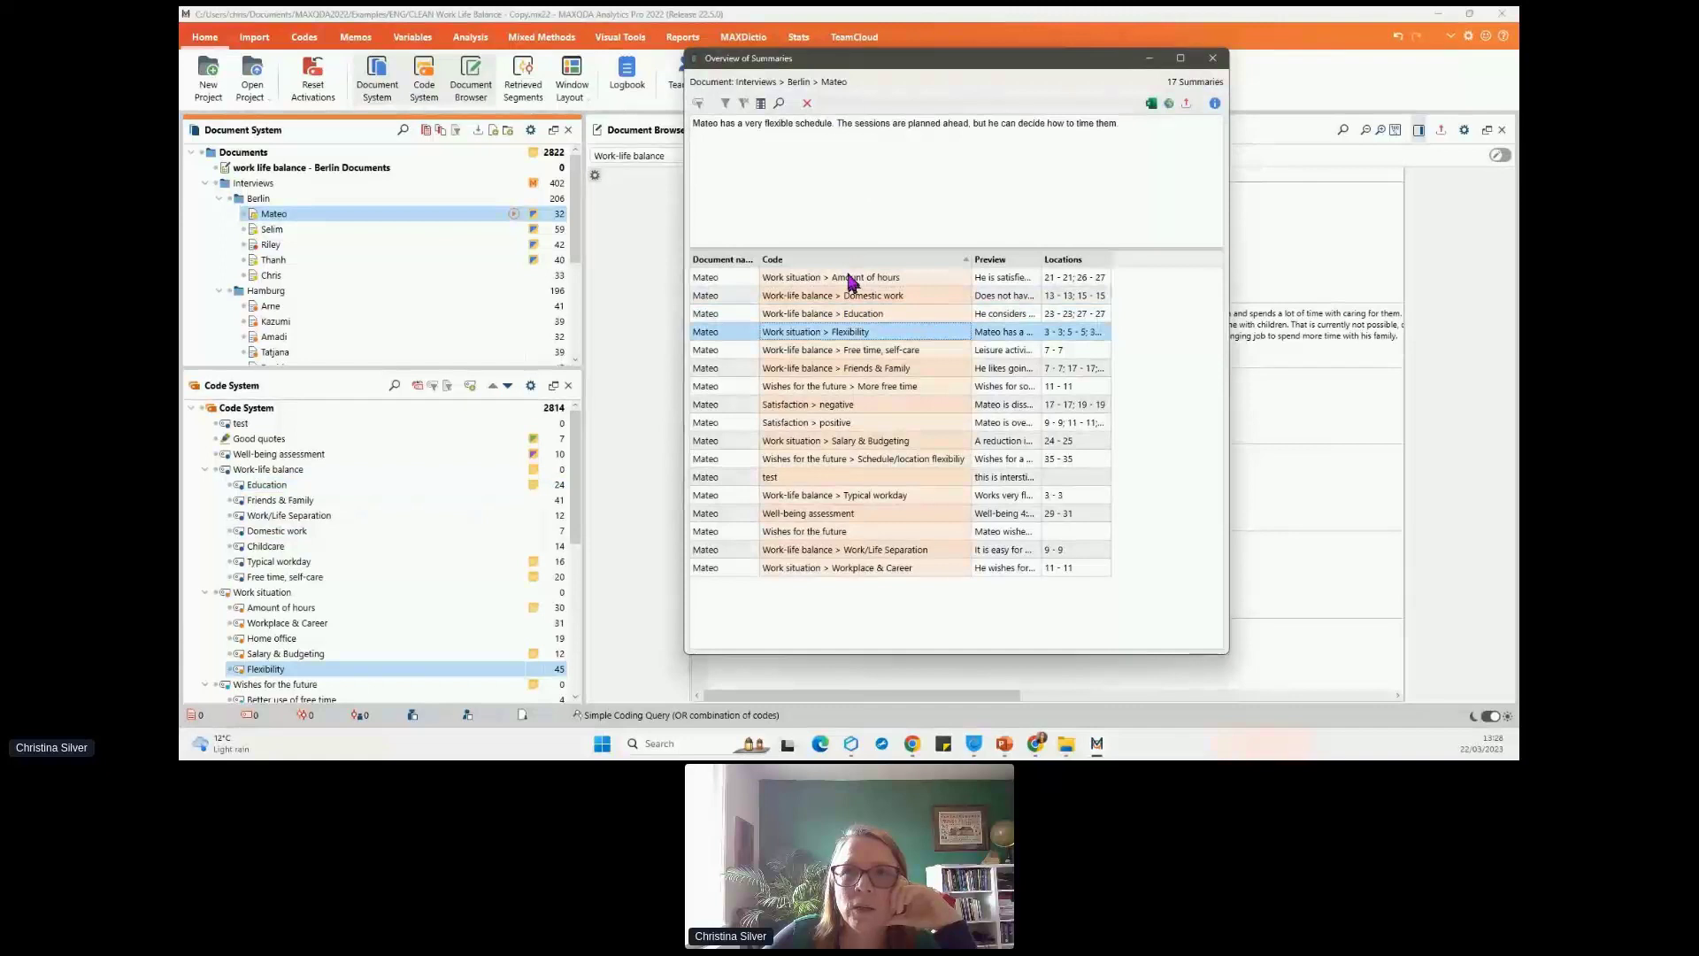
click(828, 260)
click(828, 262)
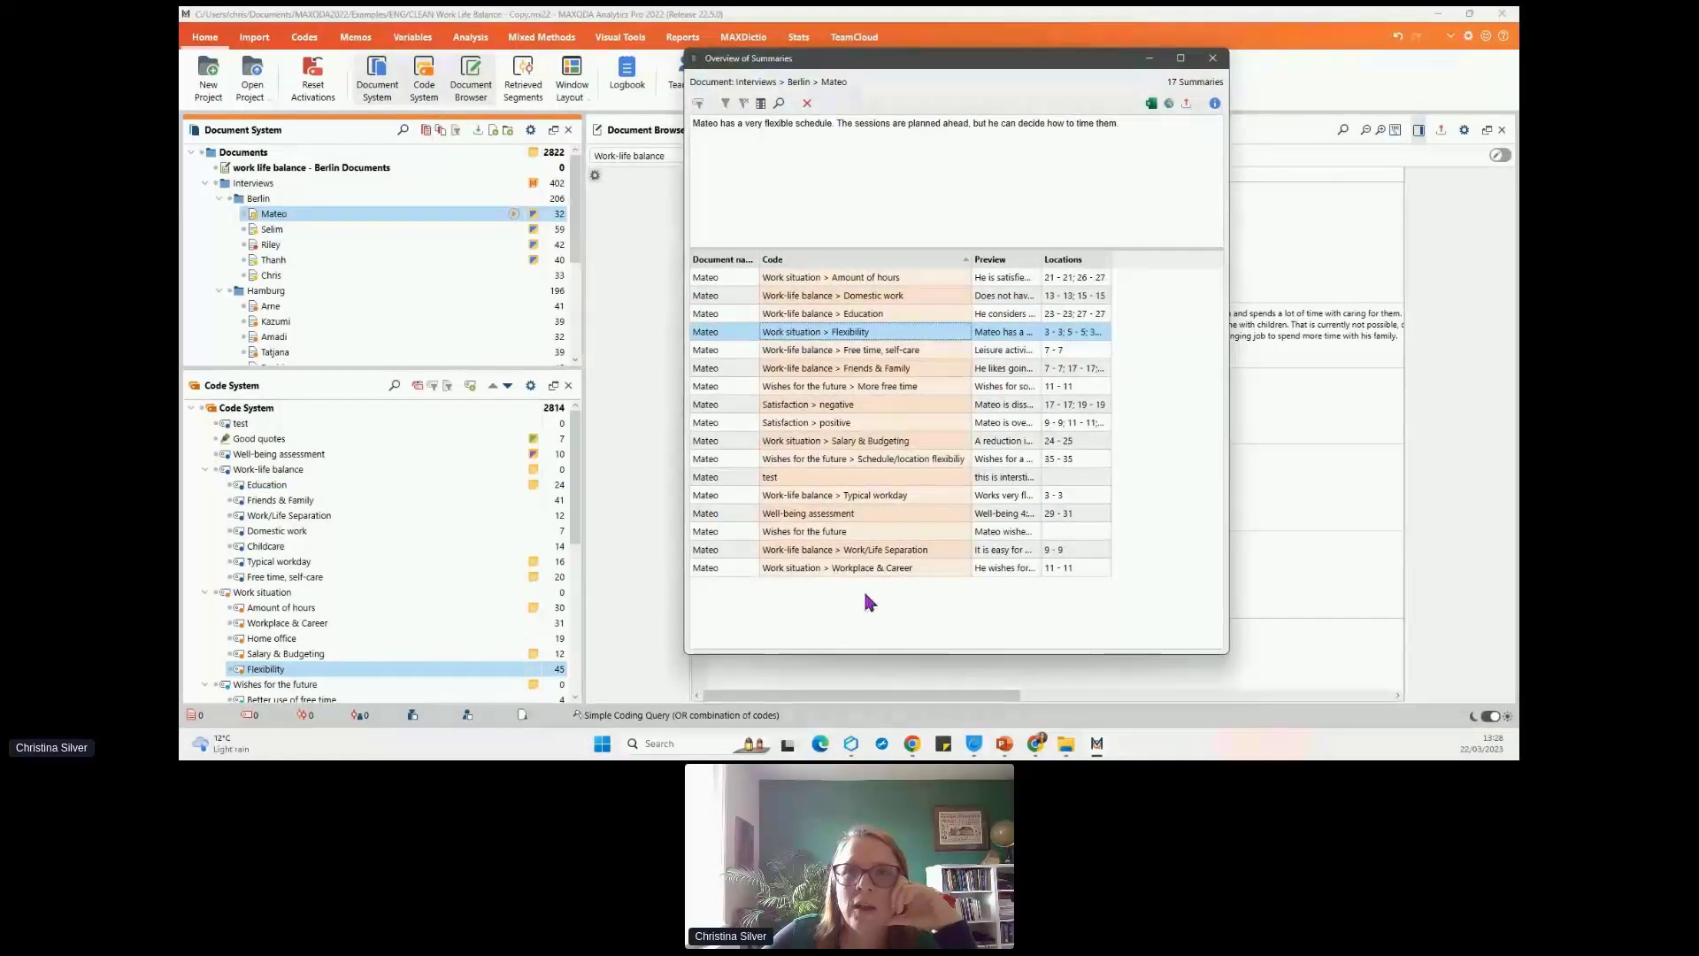
click(891, 278)
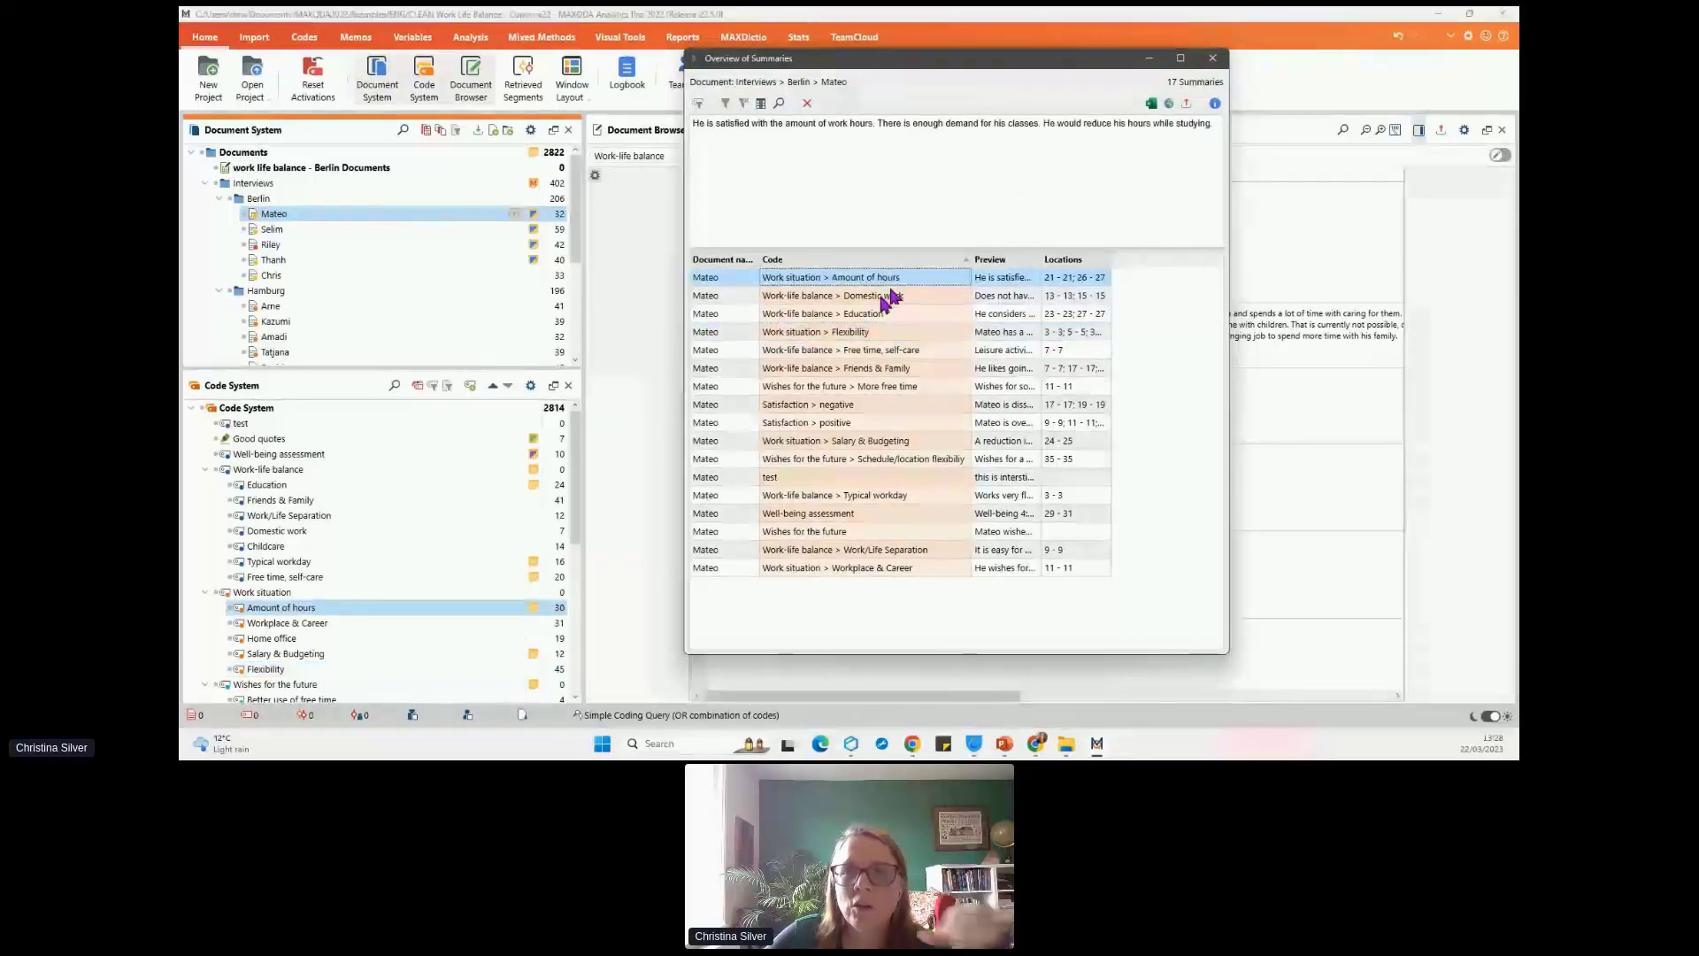
click(891, 295)
click(883, 313)
click(882, 330)
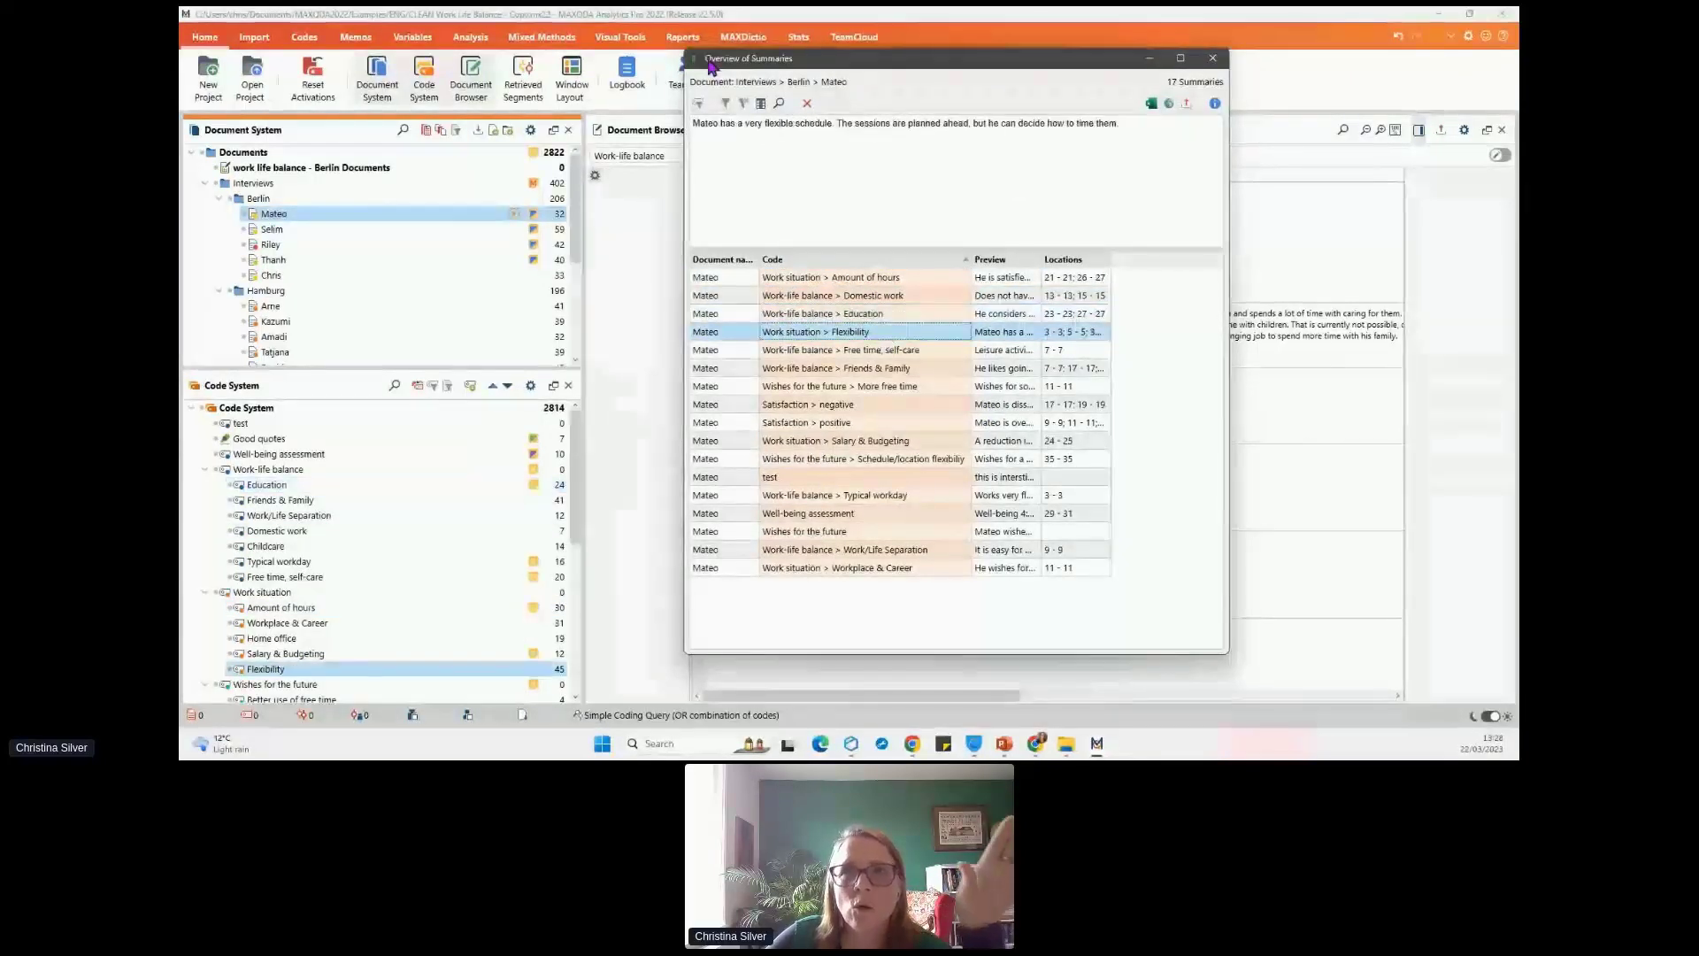
click(1212, 57)
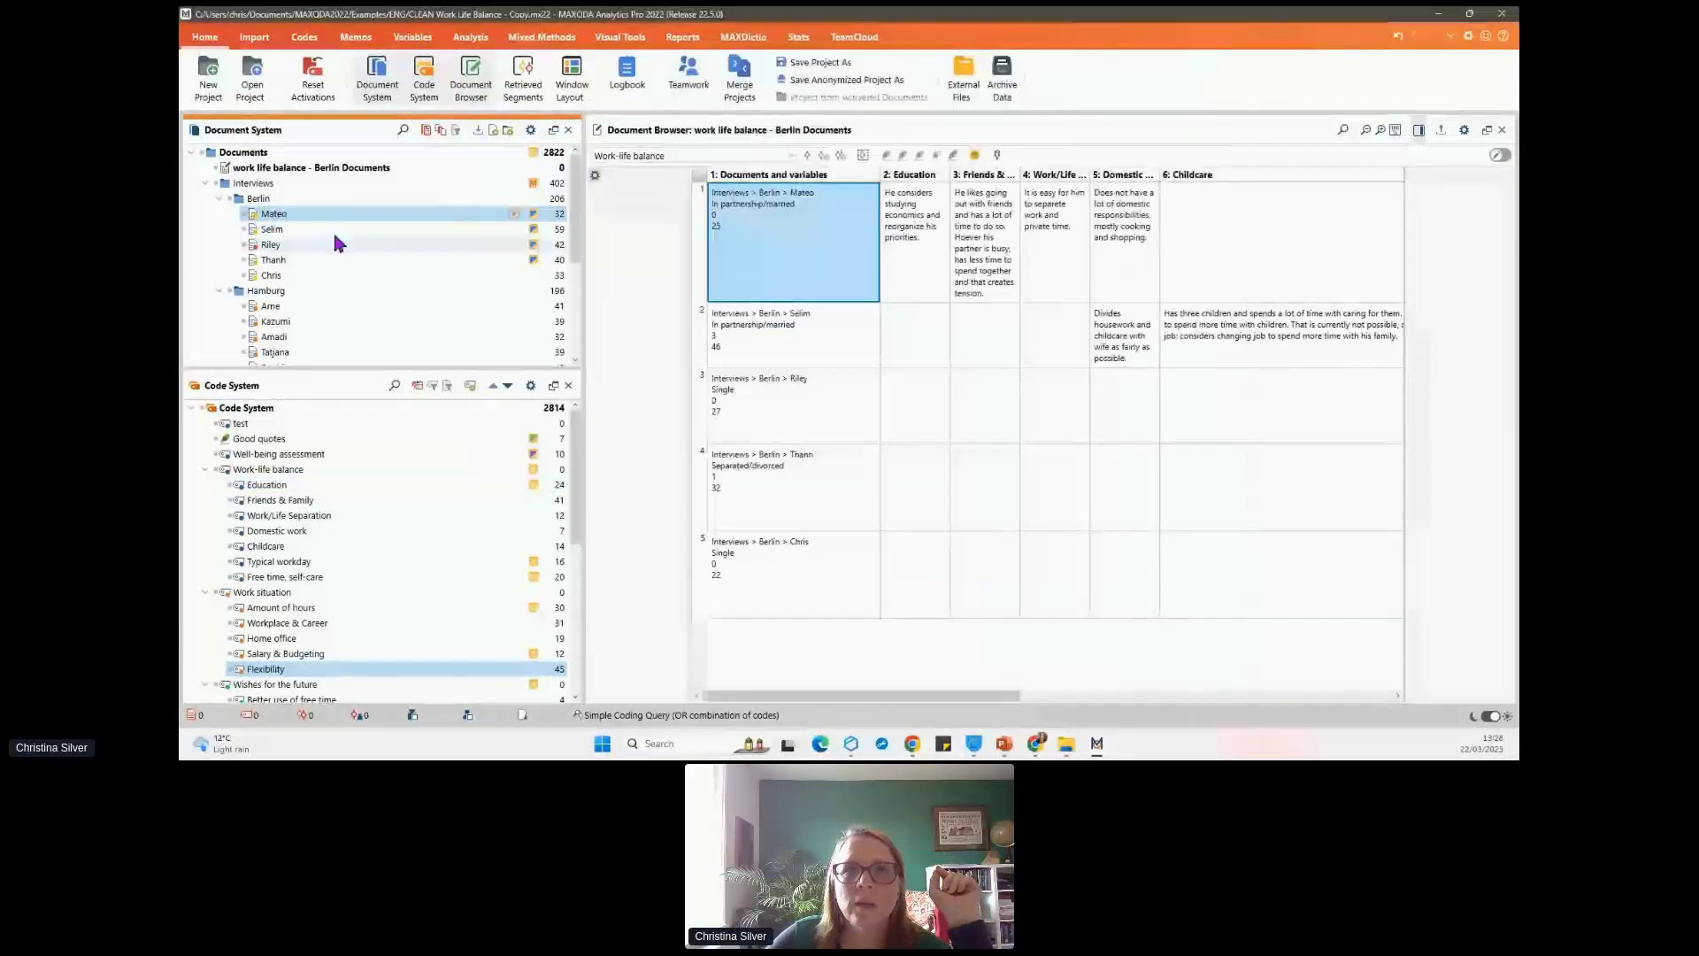
- Look through the Overview of Summaries for the whole Berlin document group with a widened Document name column, and close it
click(234, 202)
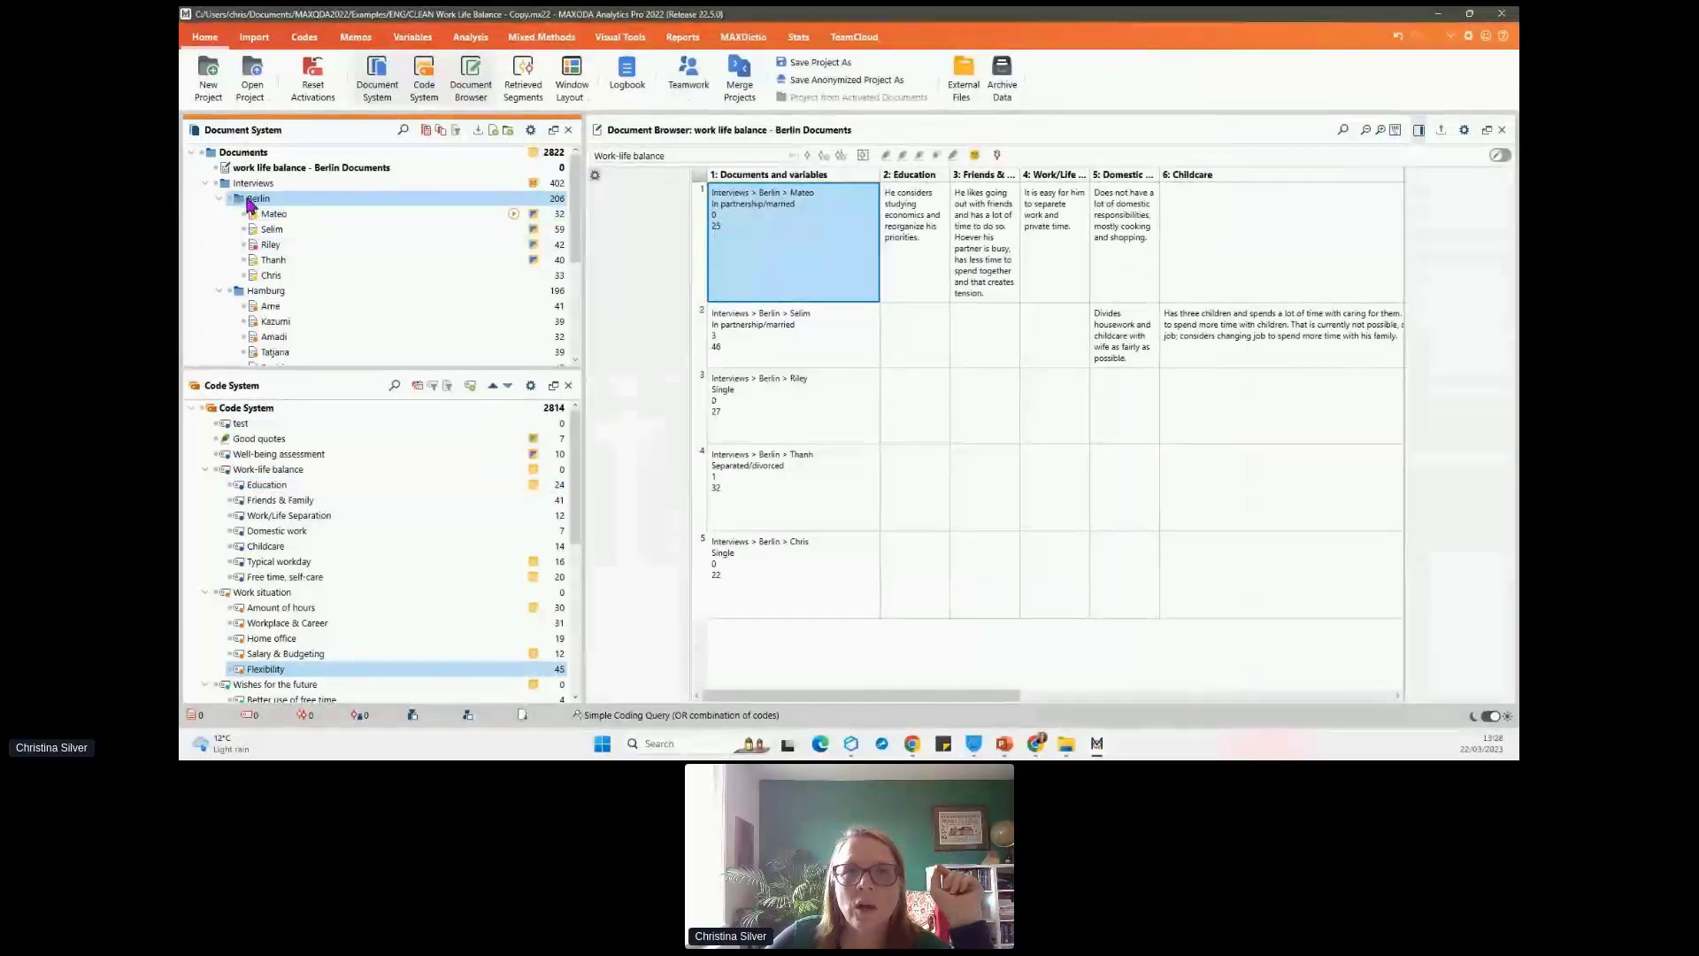
right_click(263, 204)
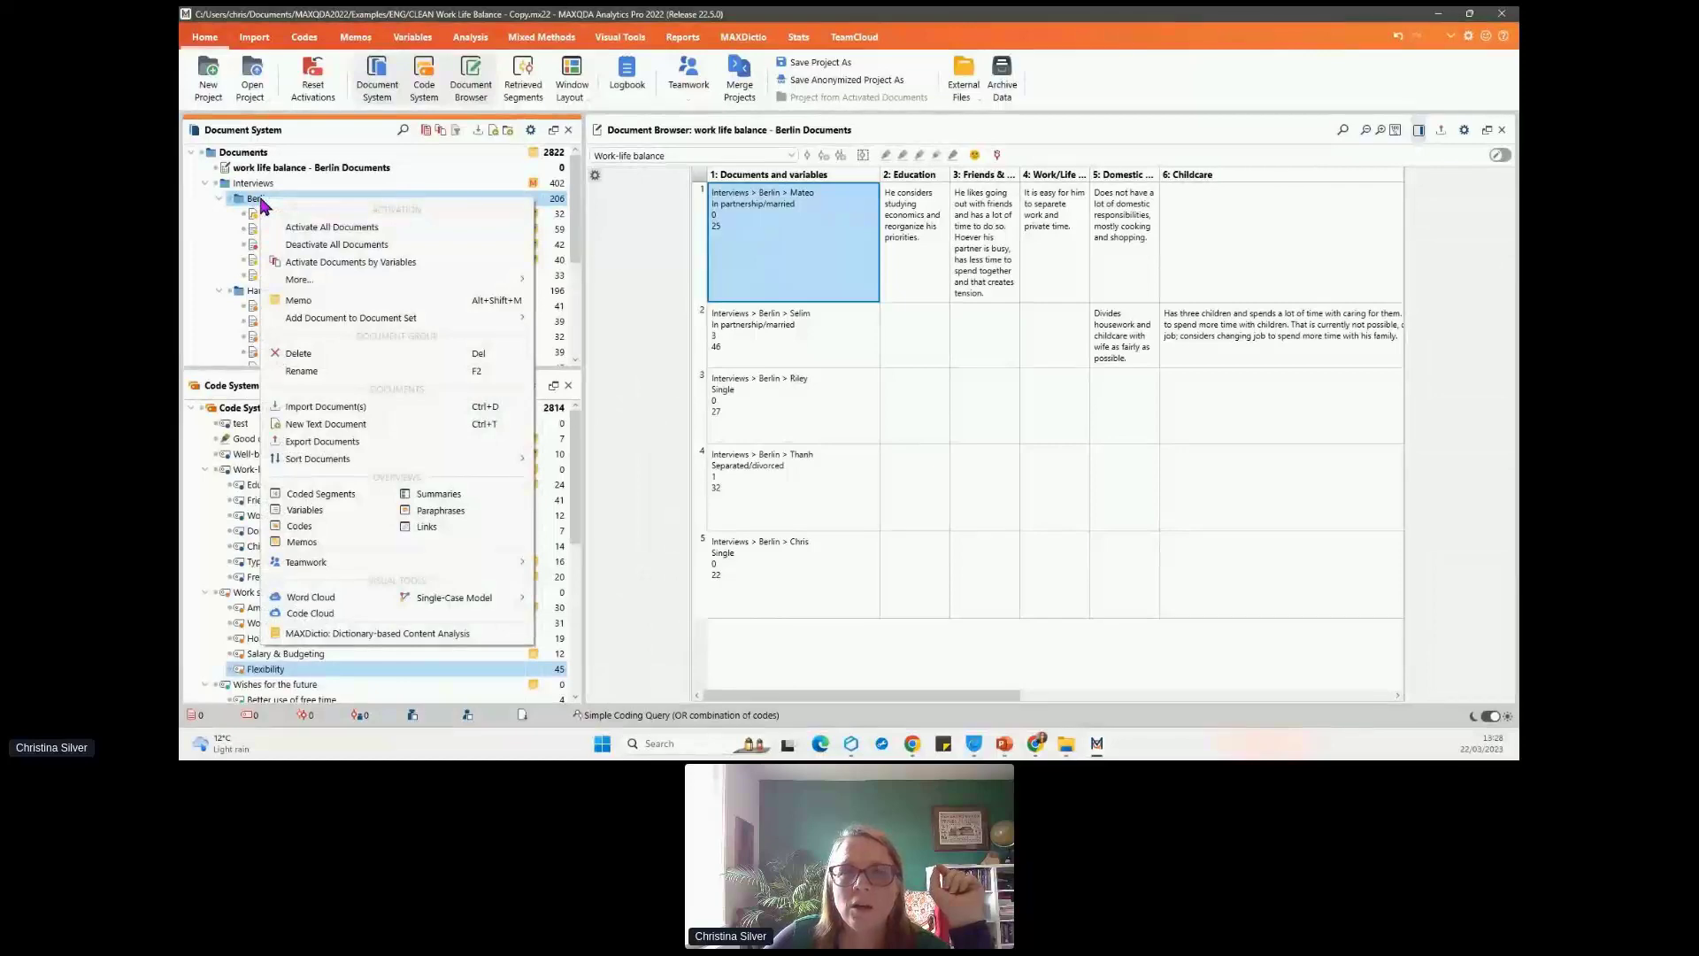
click(459, 494)
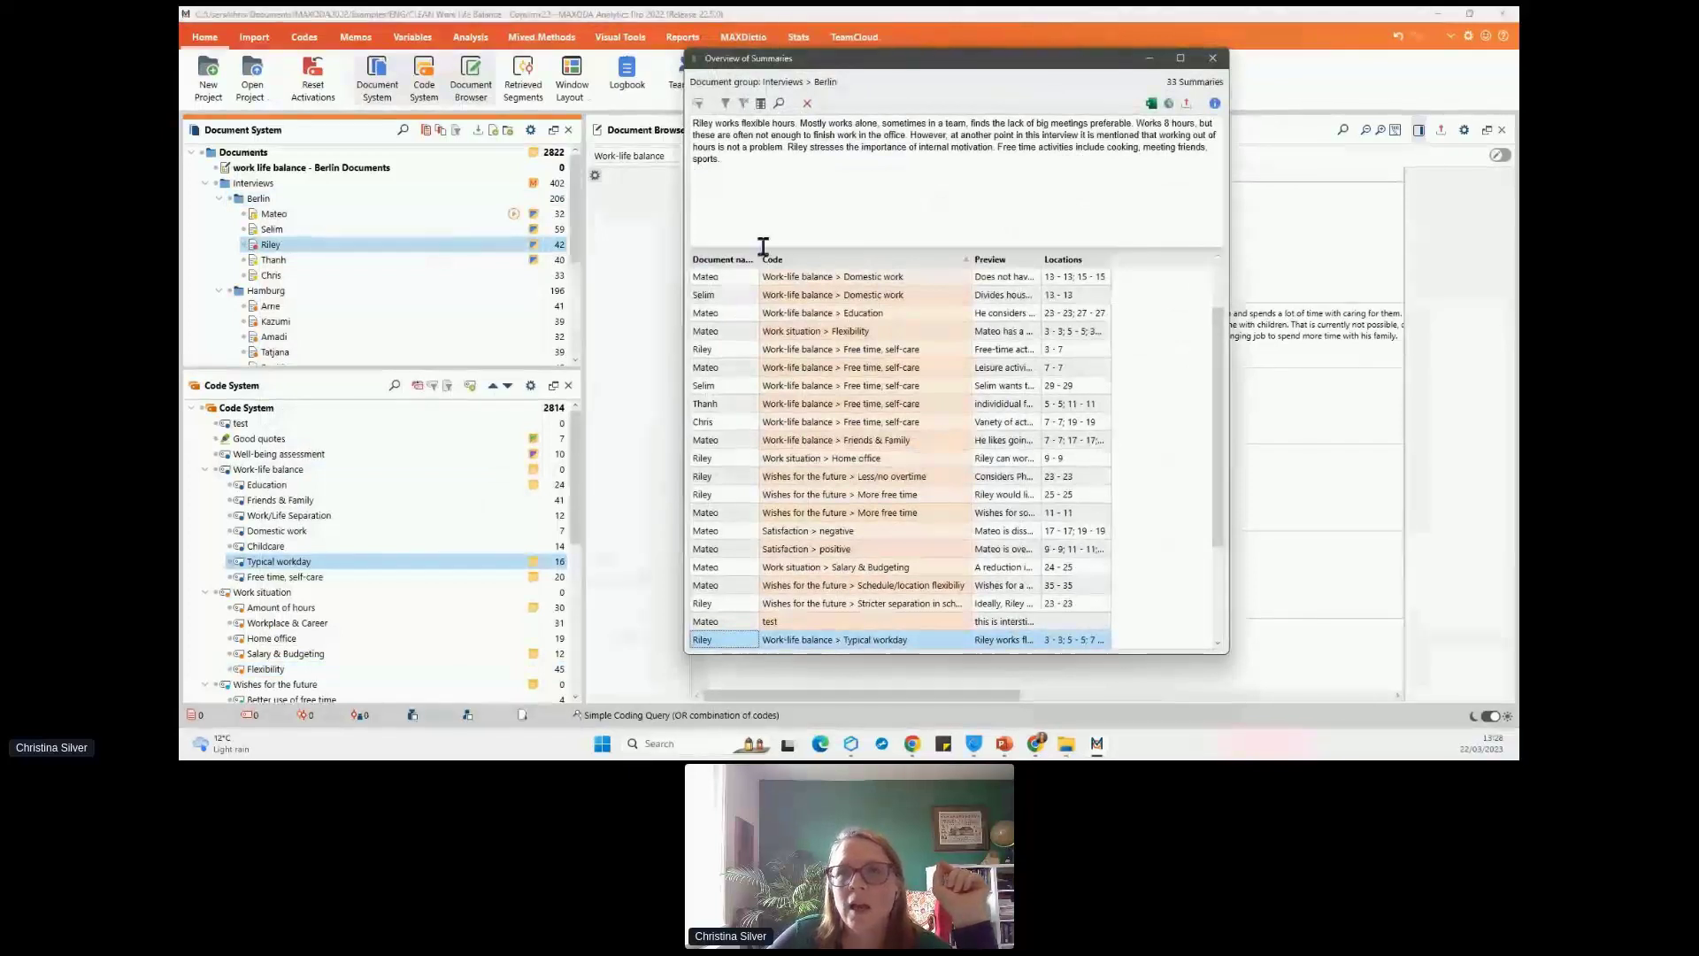
drag(759, 258, 822, 257)
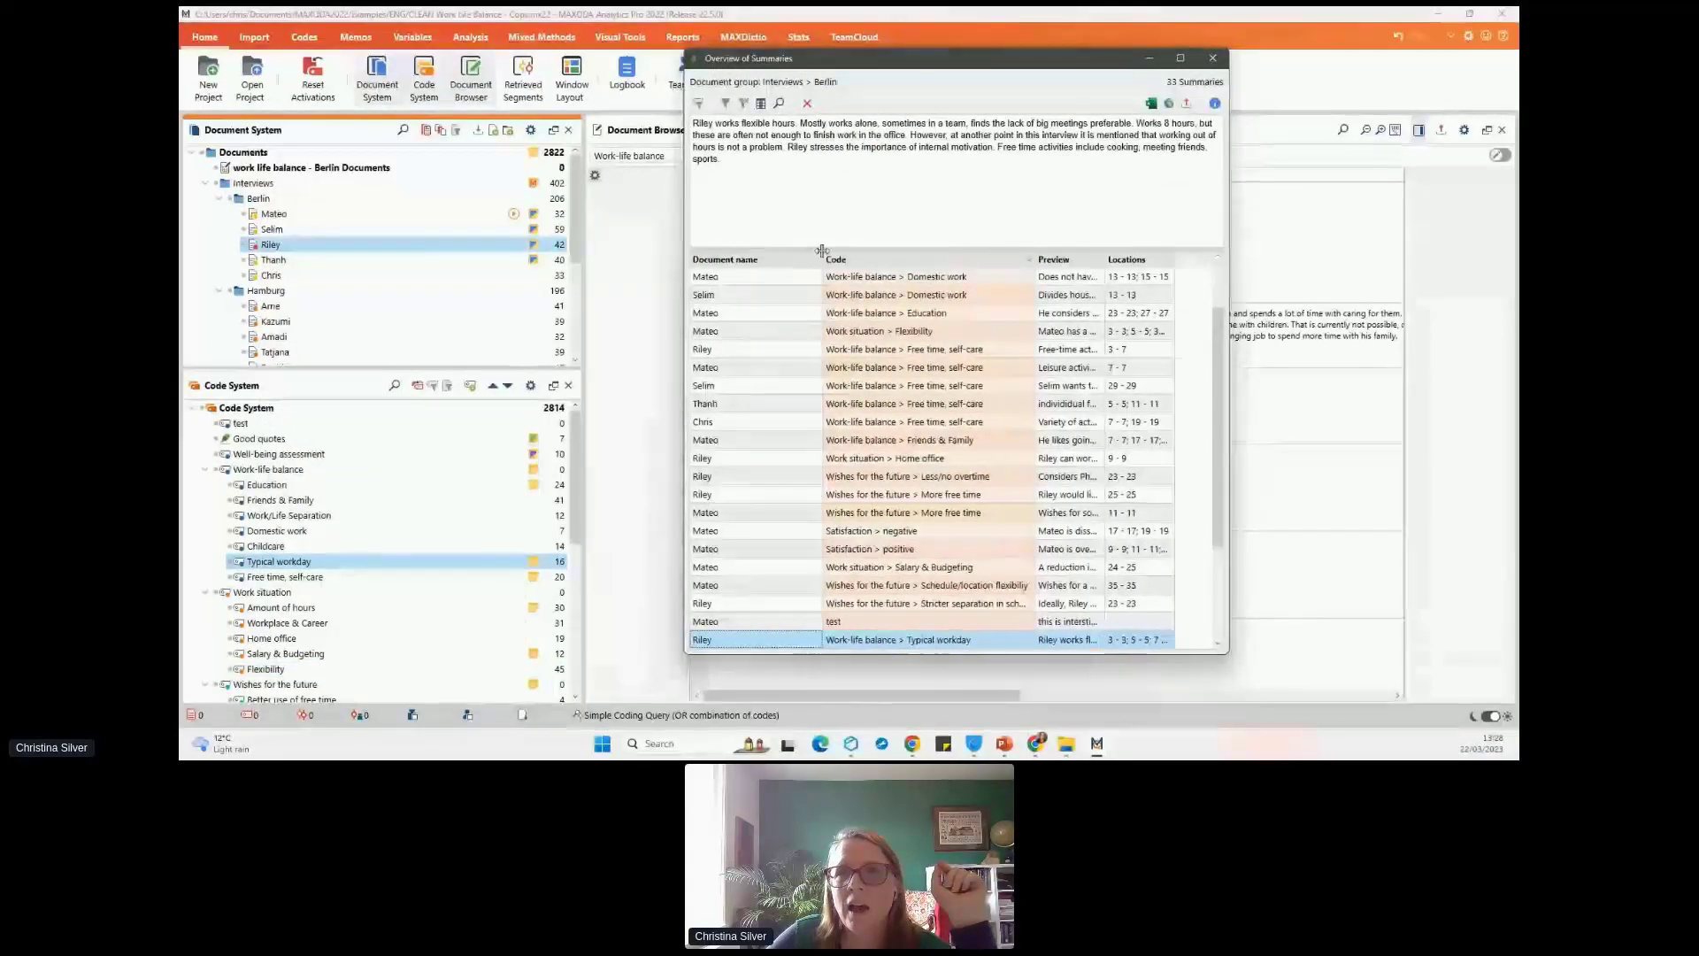
scroll(822, 257, down, 1)
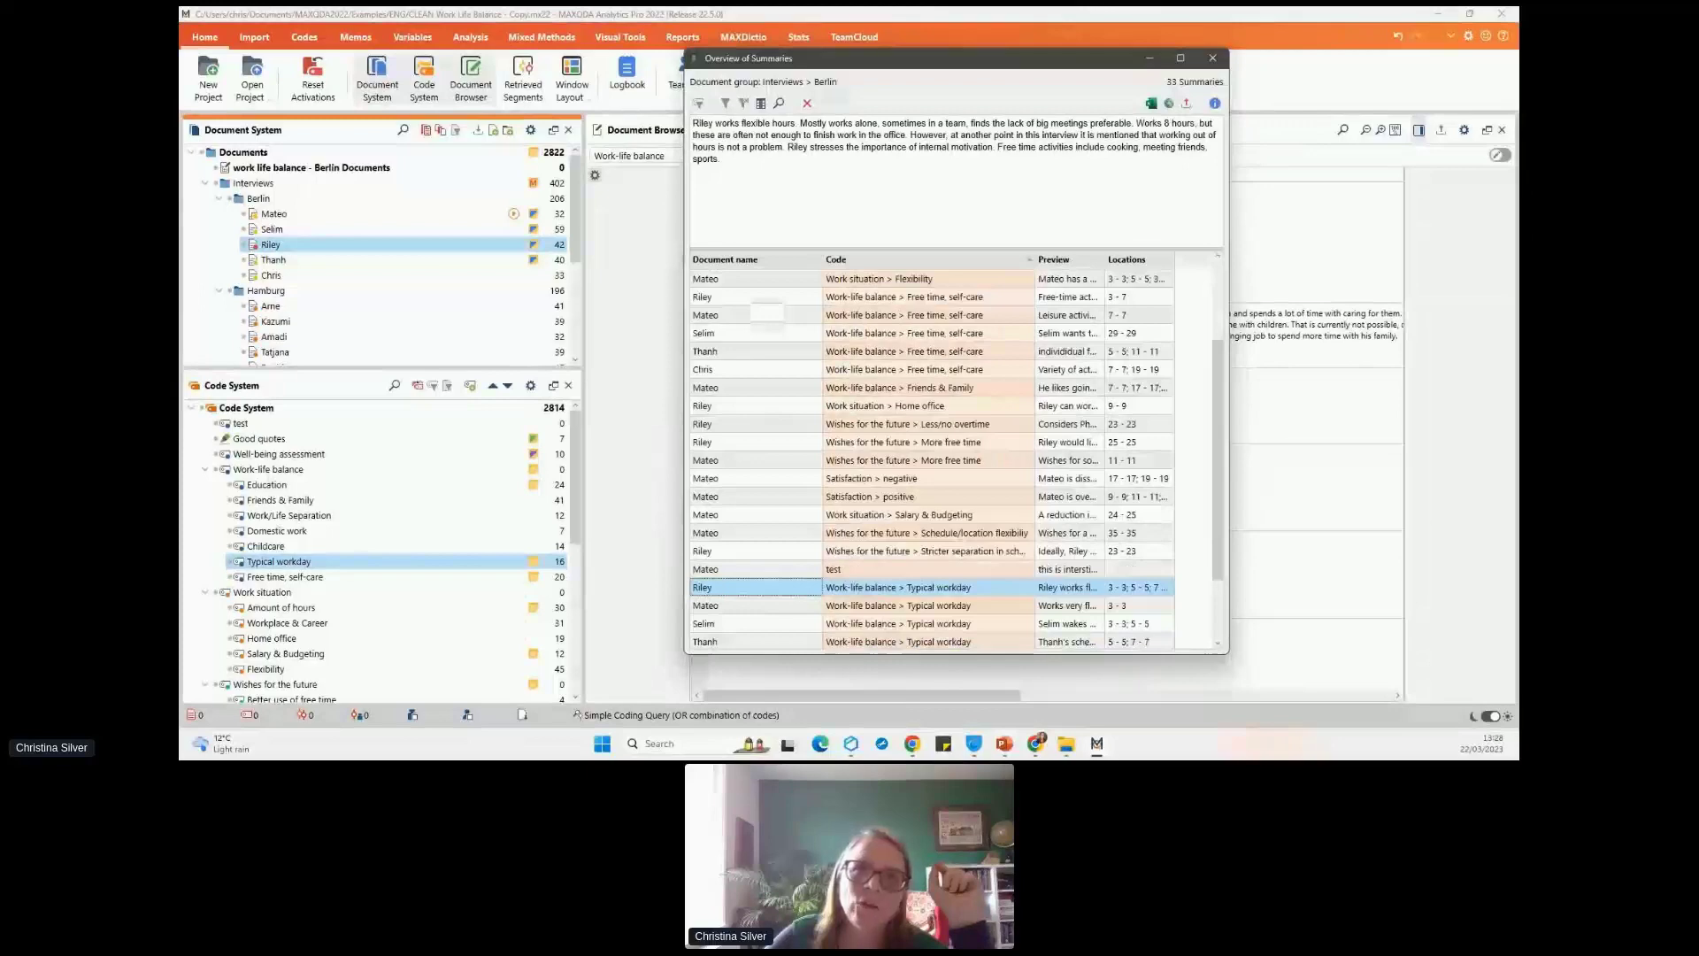
scroll(735, 409, up, 3)
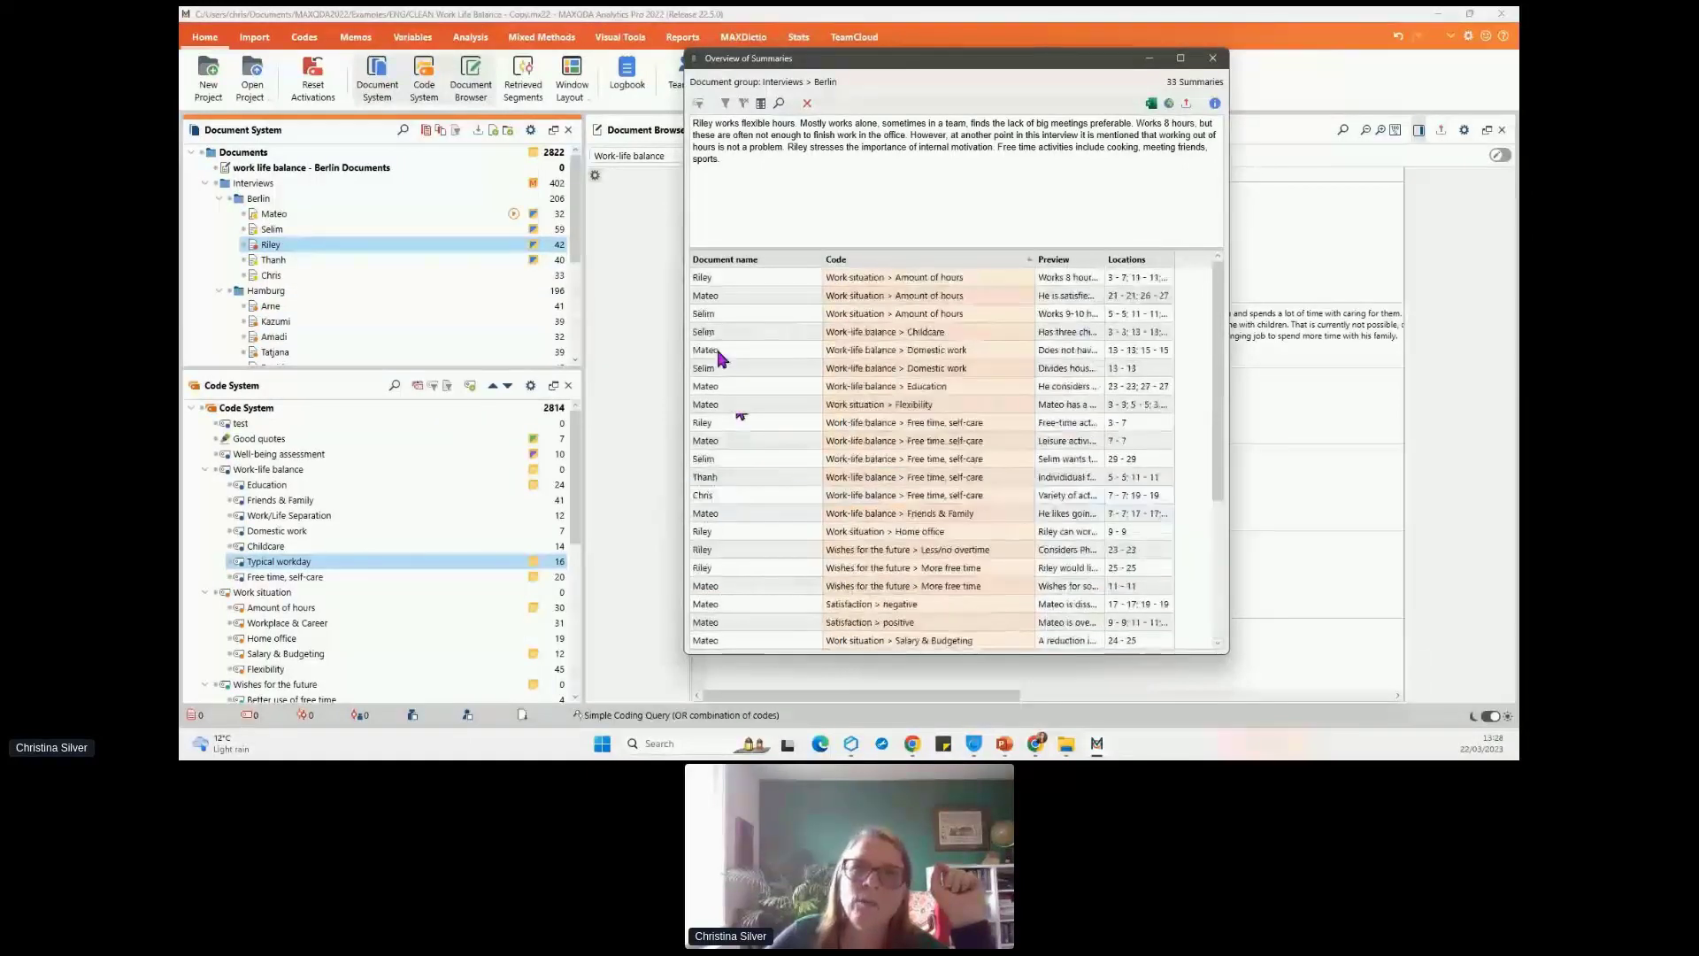
scroll(731, 321, down, 2)
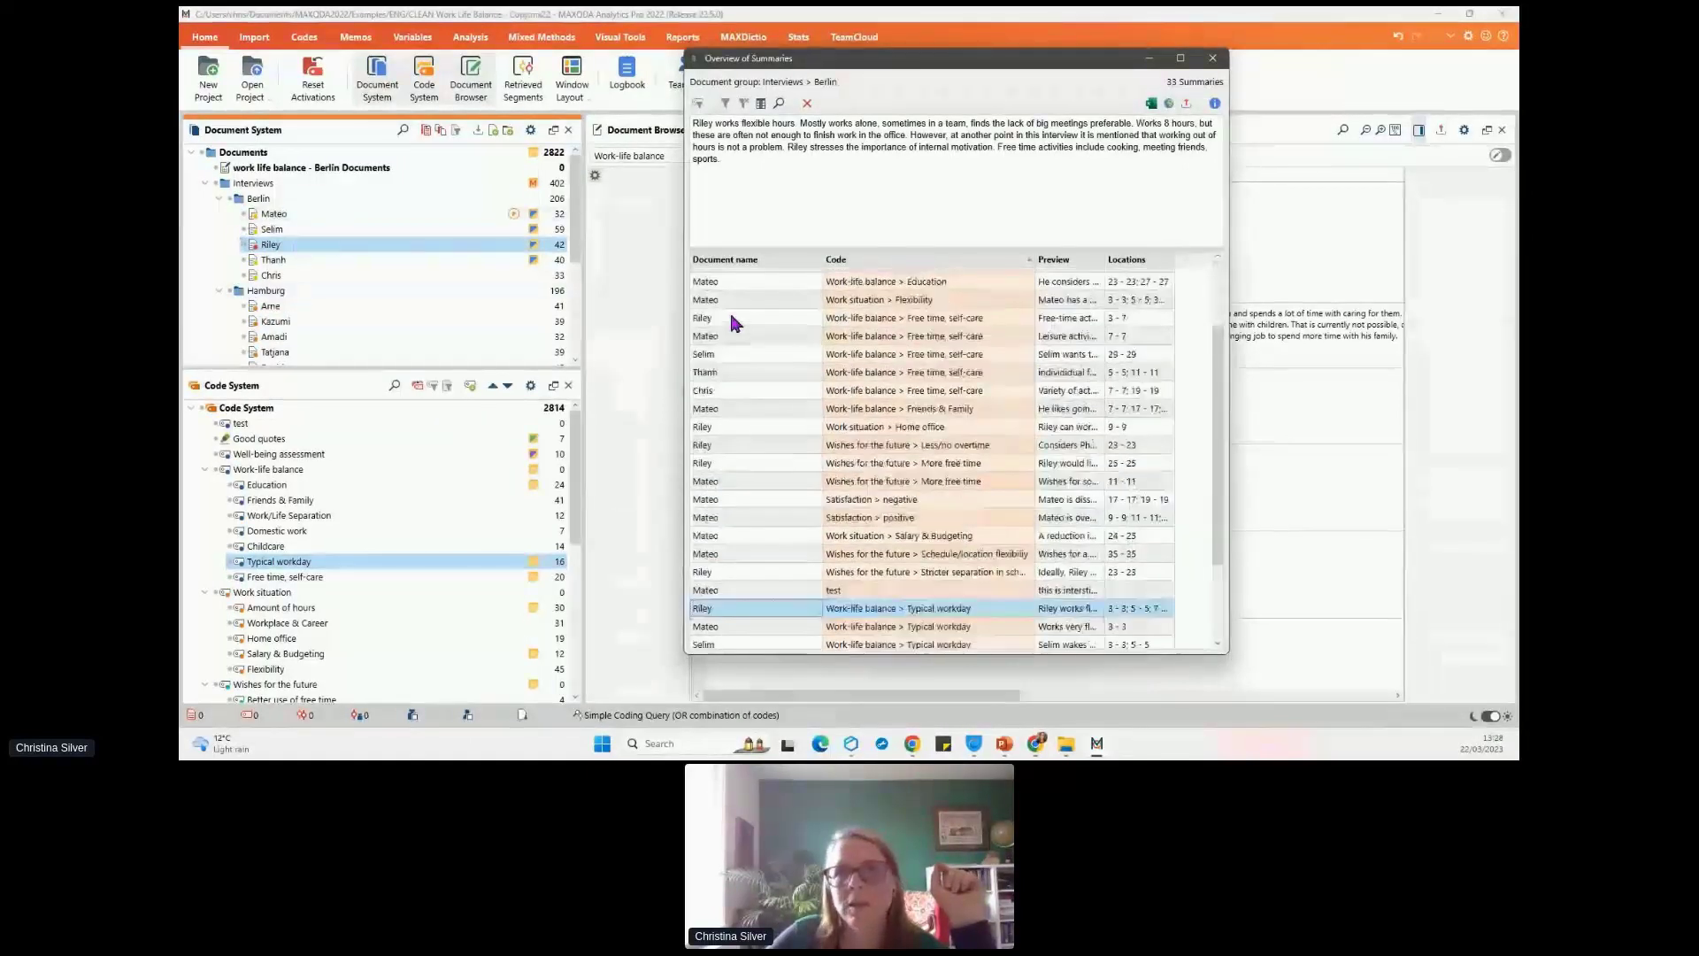
scroll(730, 319, down, 2)
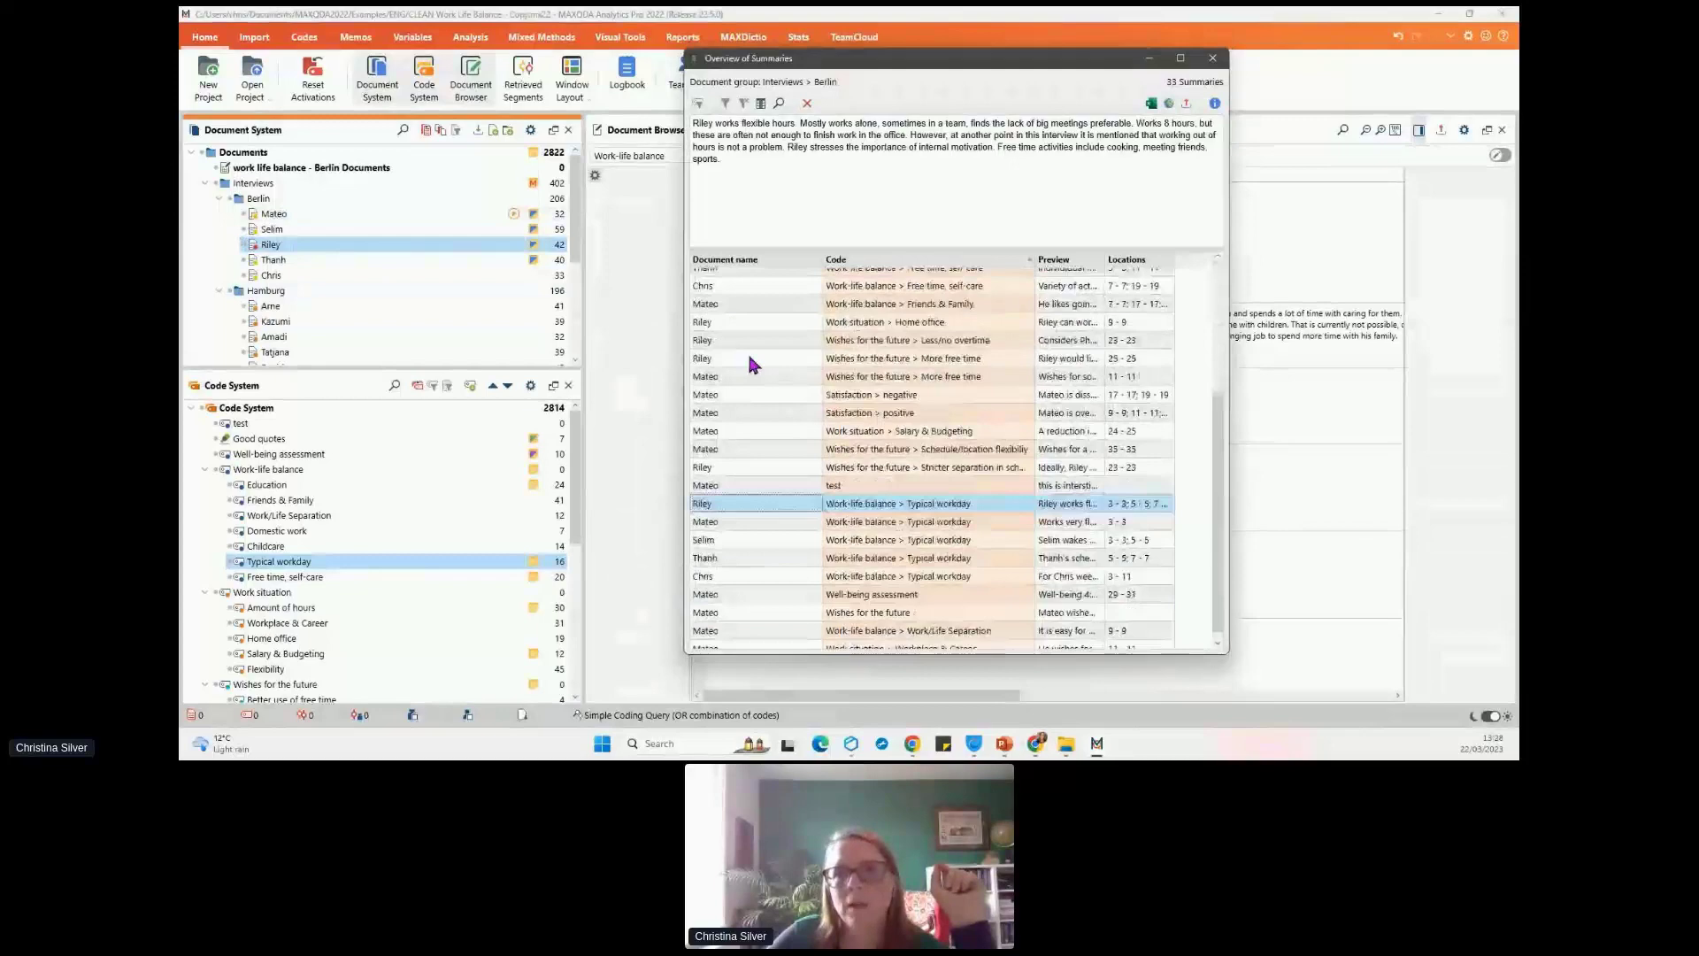
click(1213, 58)
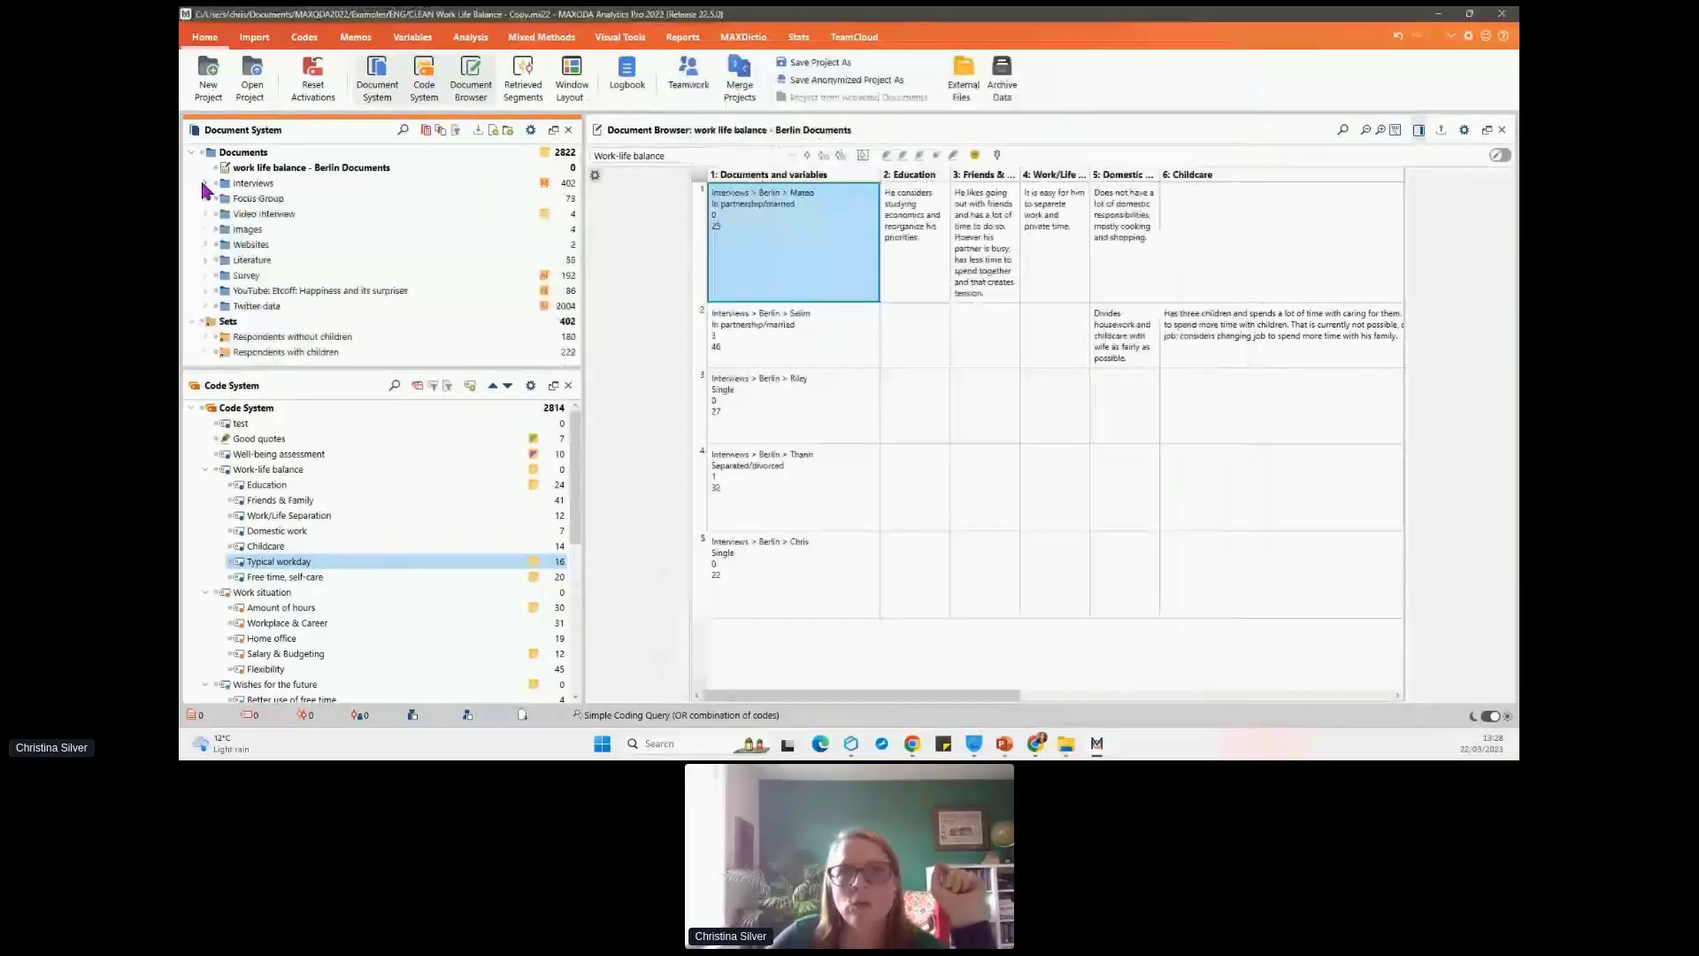
- Look through the Overview of Summaries for the Respondents without children set, and close it
right_click(237, 341)
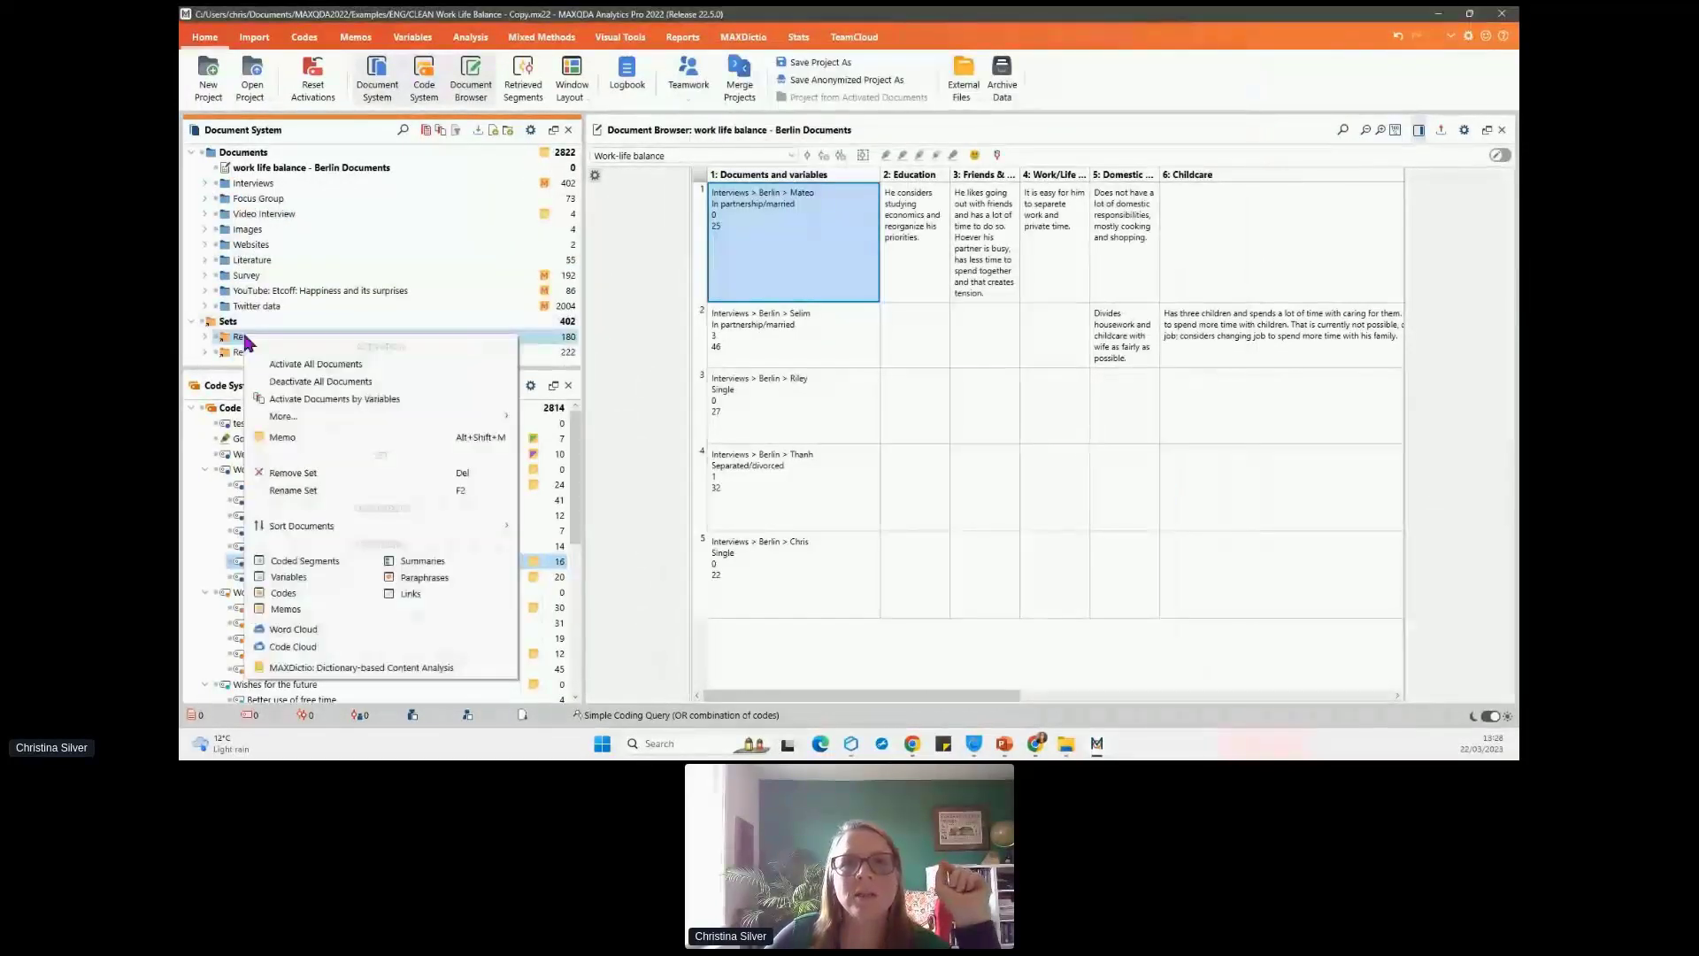
click(441, 564)
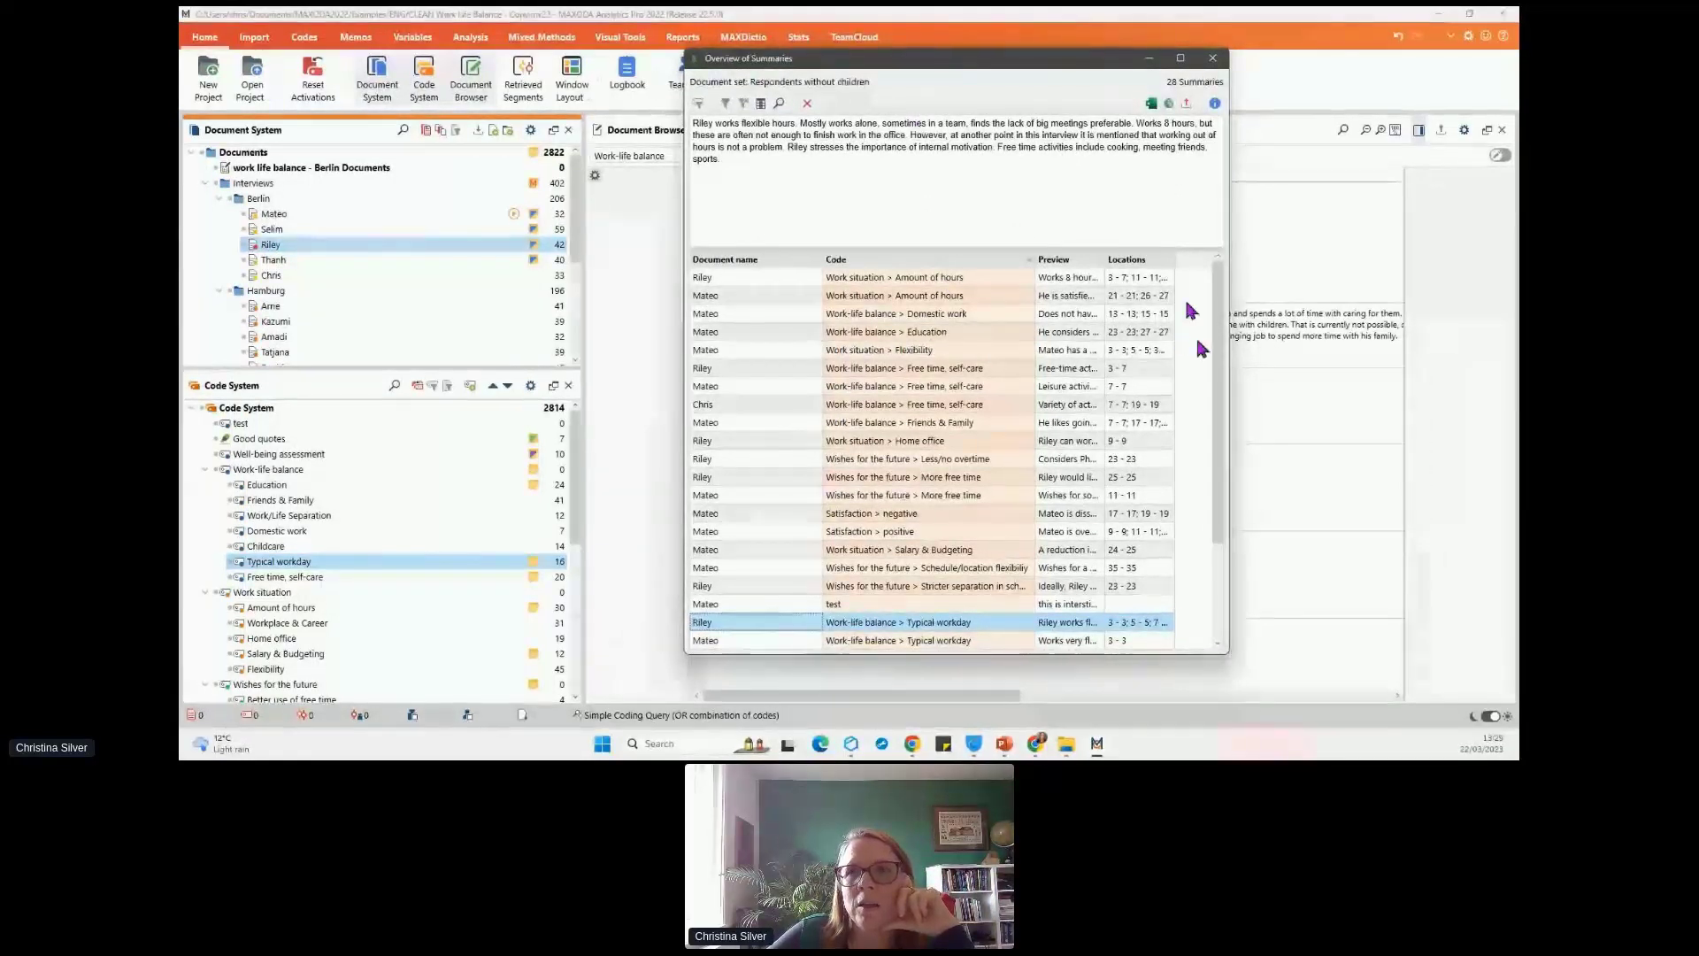
scroll(1190, 323, down, 3)
scroll(929, 460, up, 3)
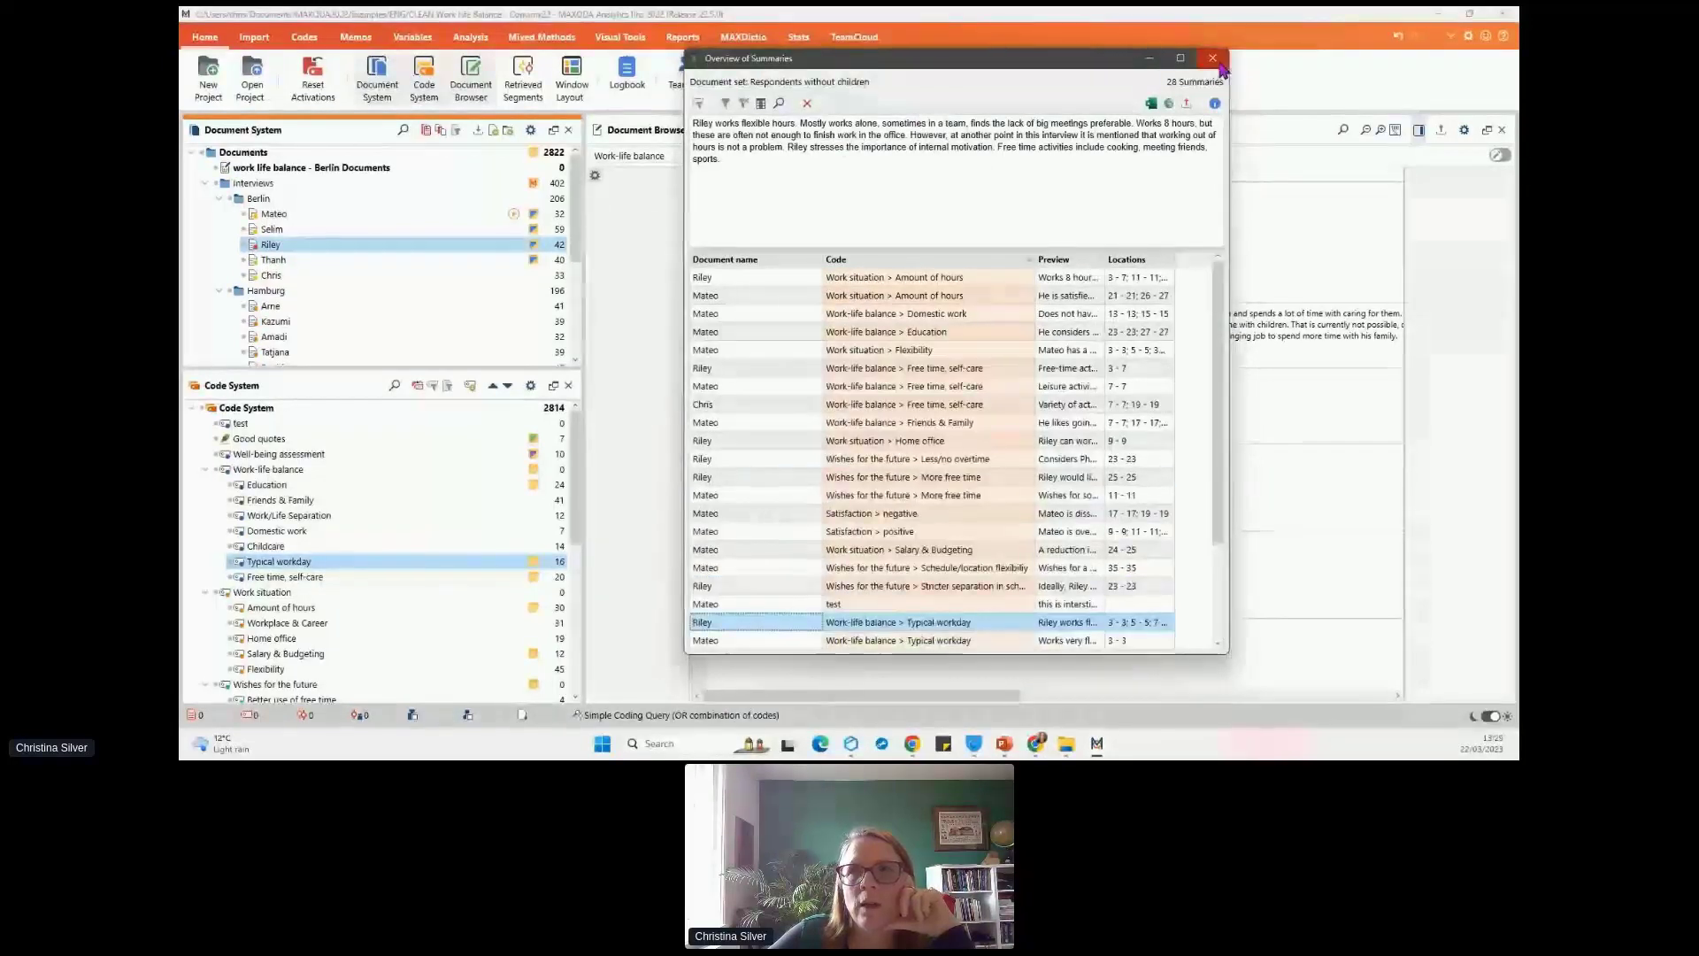
click(1213, 59)
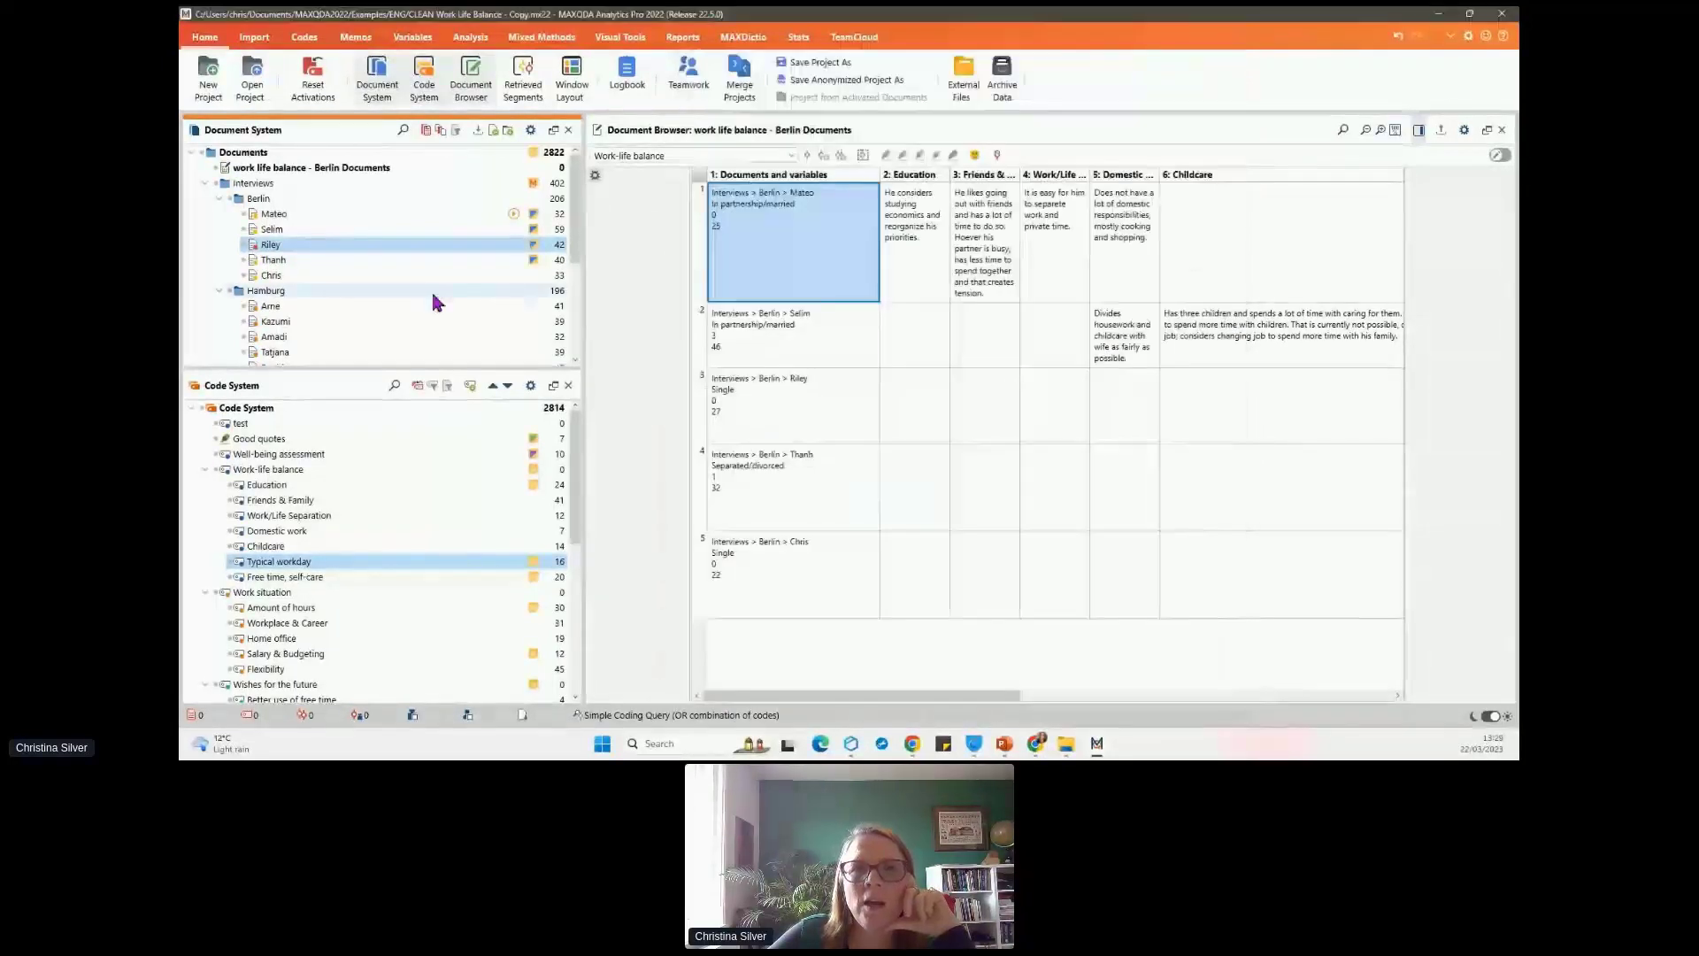
- Enlarge the Code System area and open the Overview of Summaries for the Work-life balance code
drag(434, 332, 385, 229)
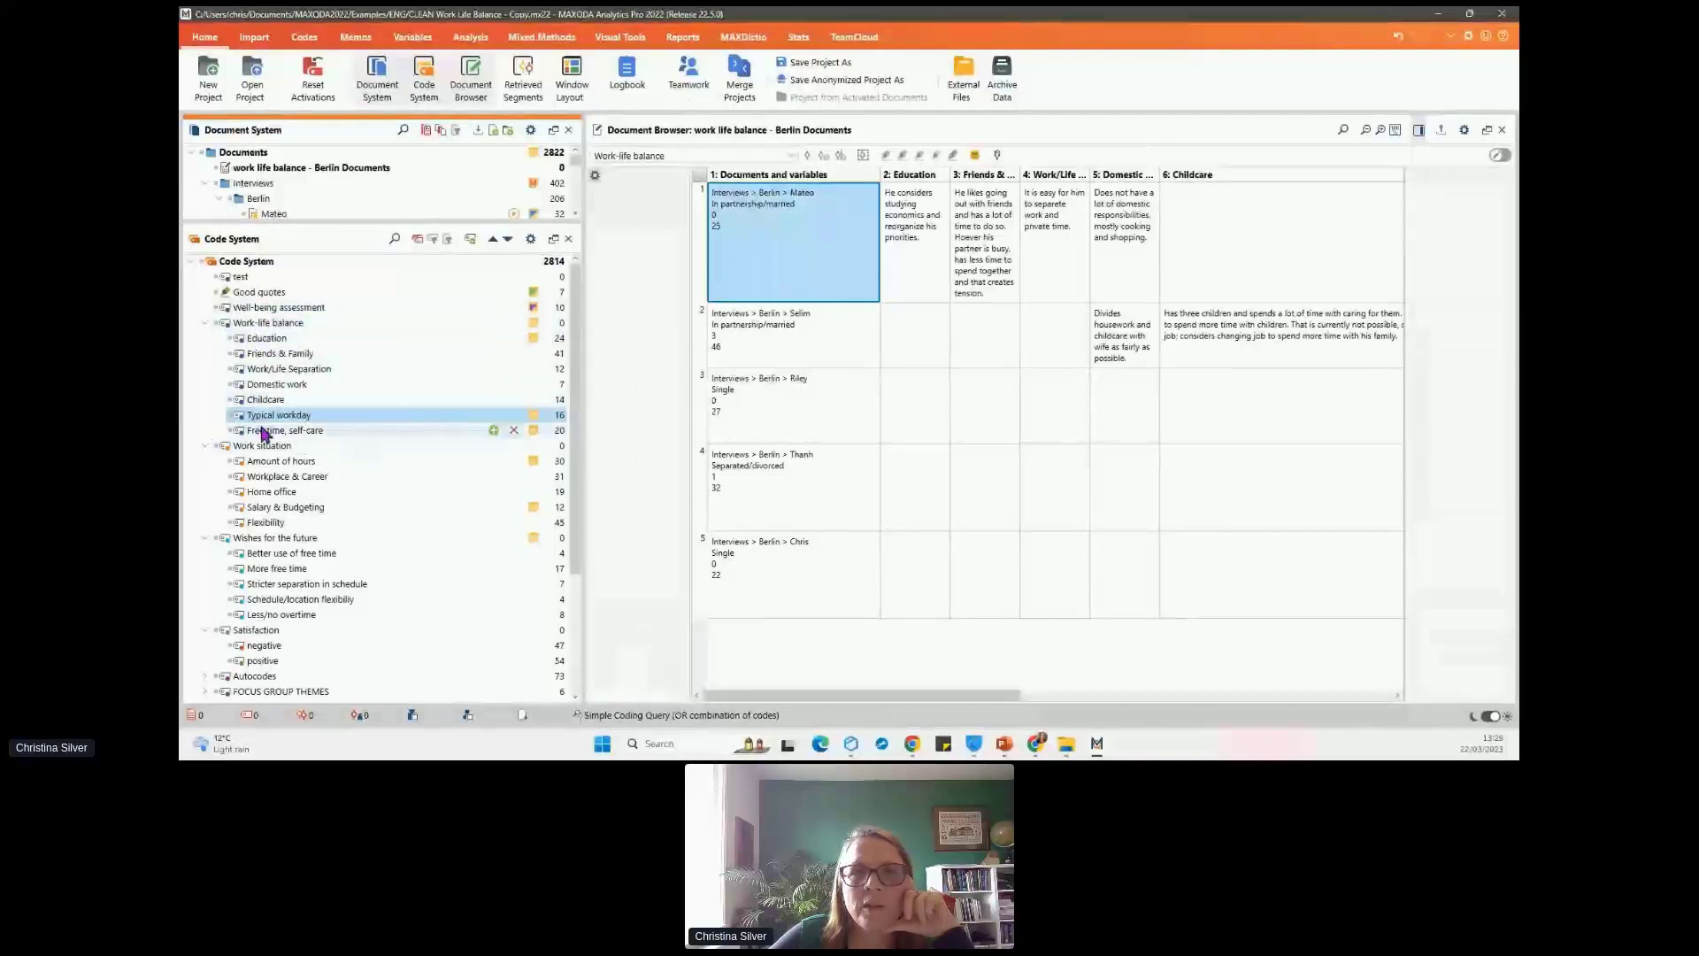
click(292, 324)
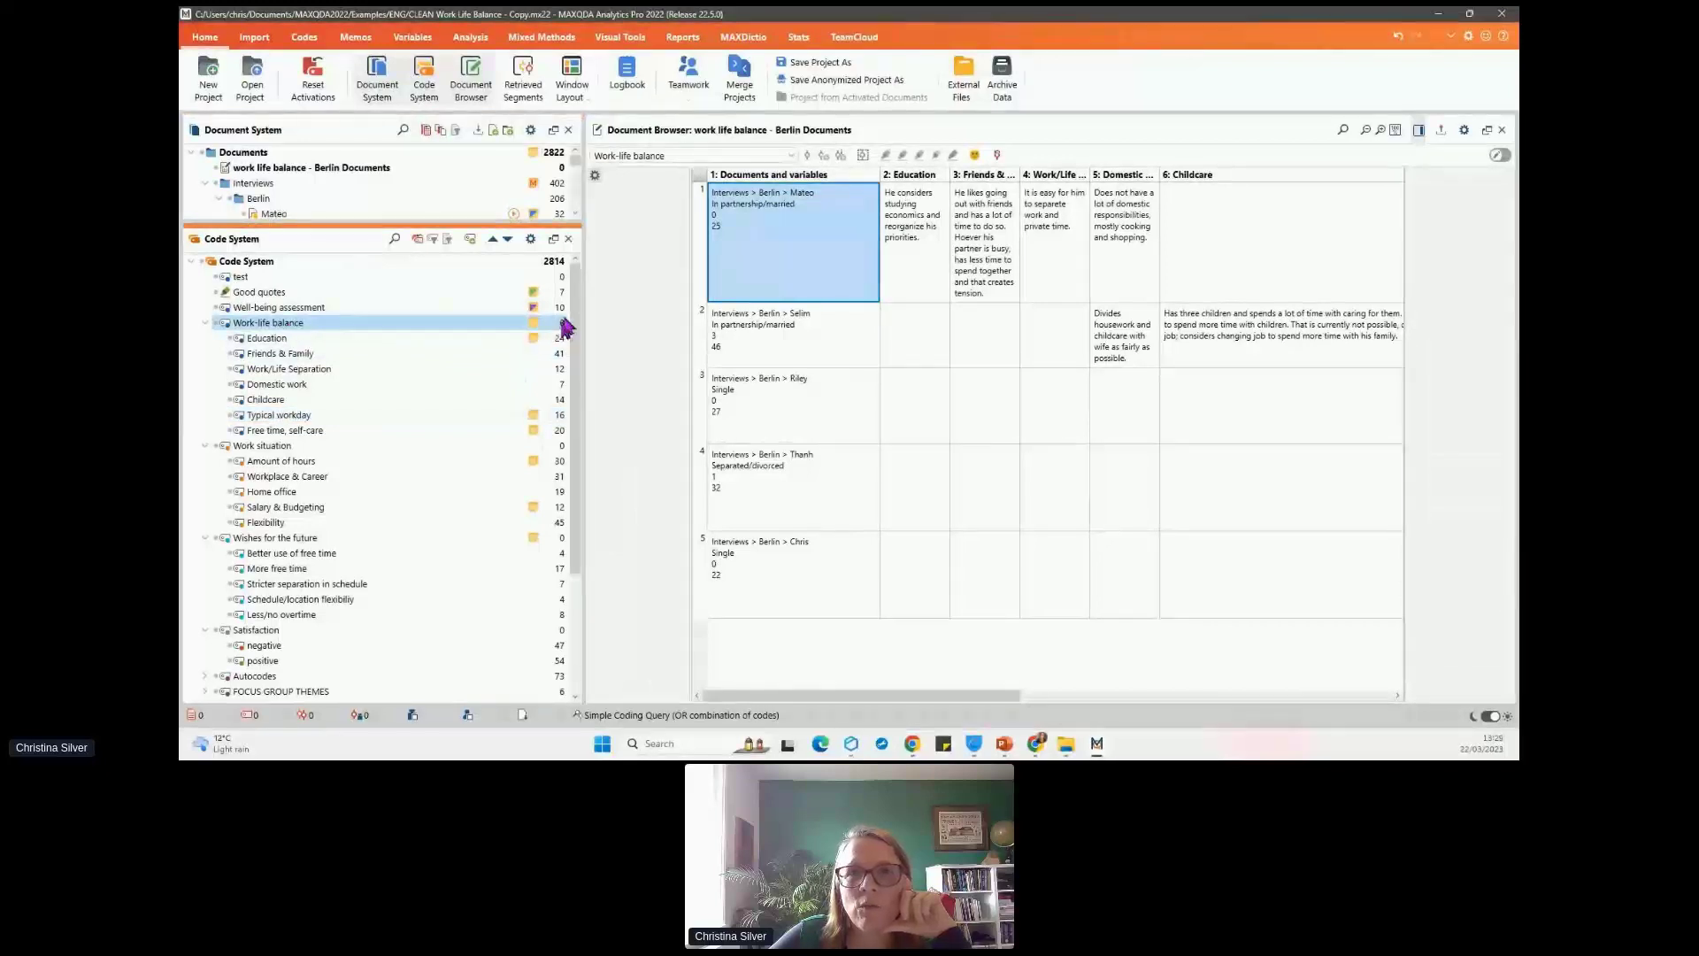
right_click(323, 329)
mouse_move(425, 288)
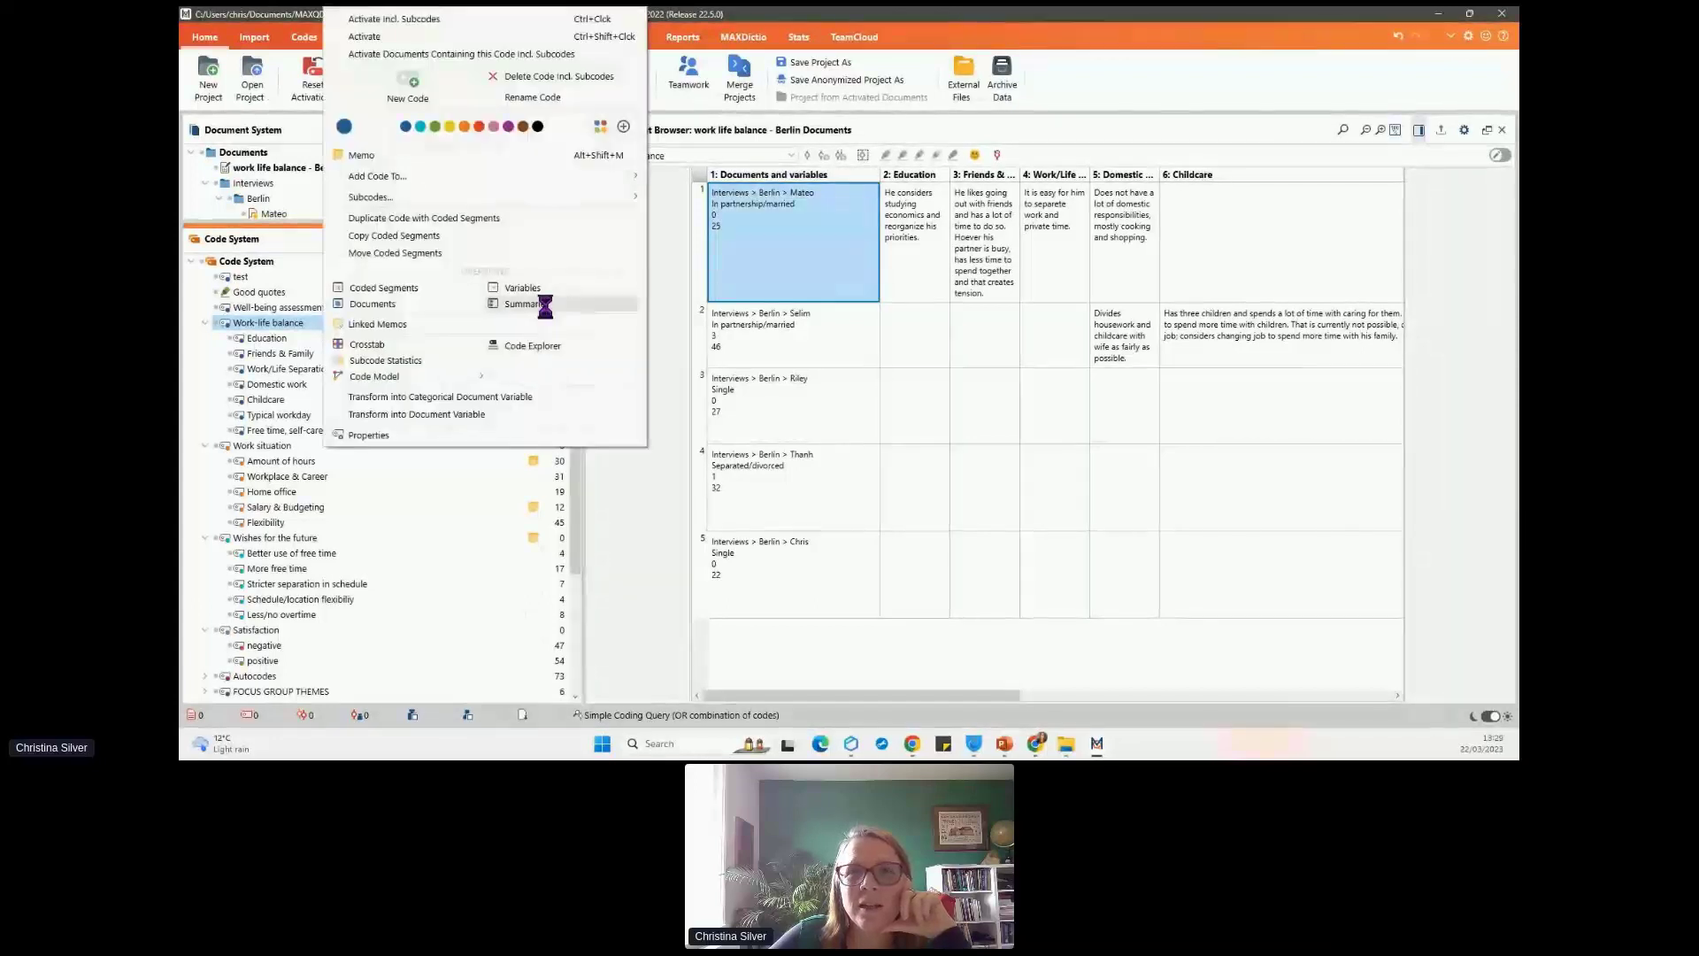
click(531, 303)
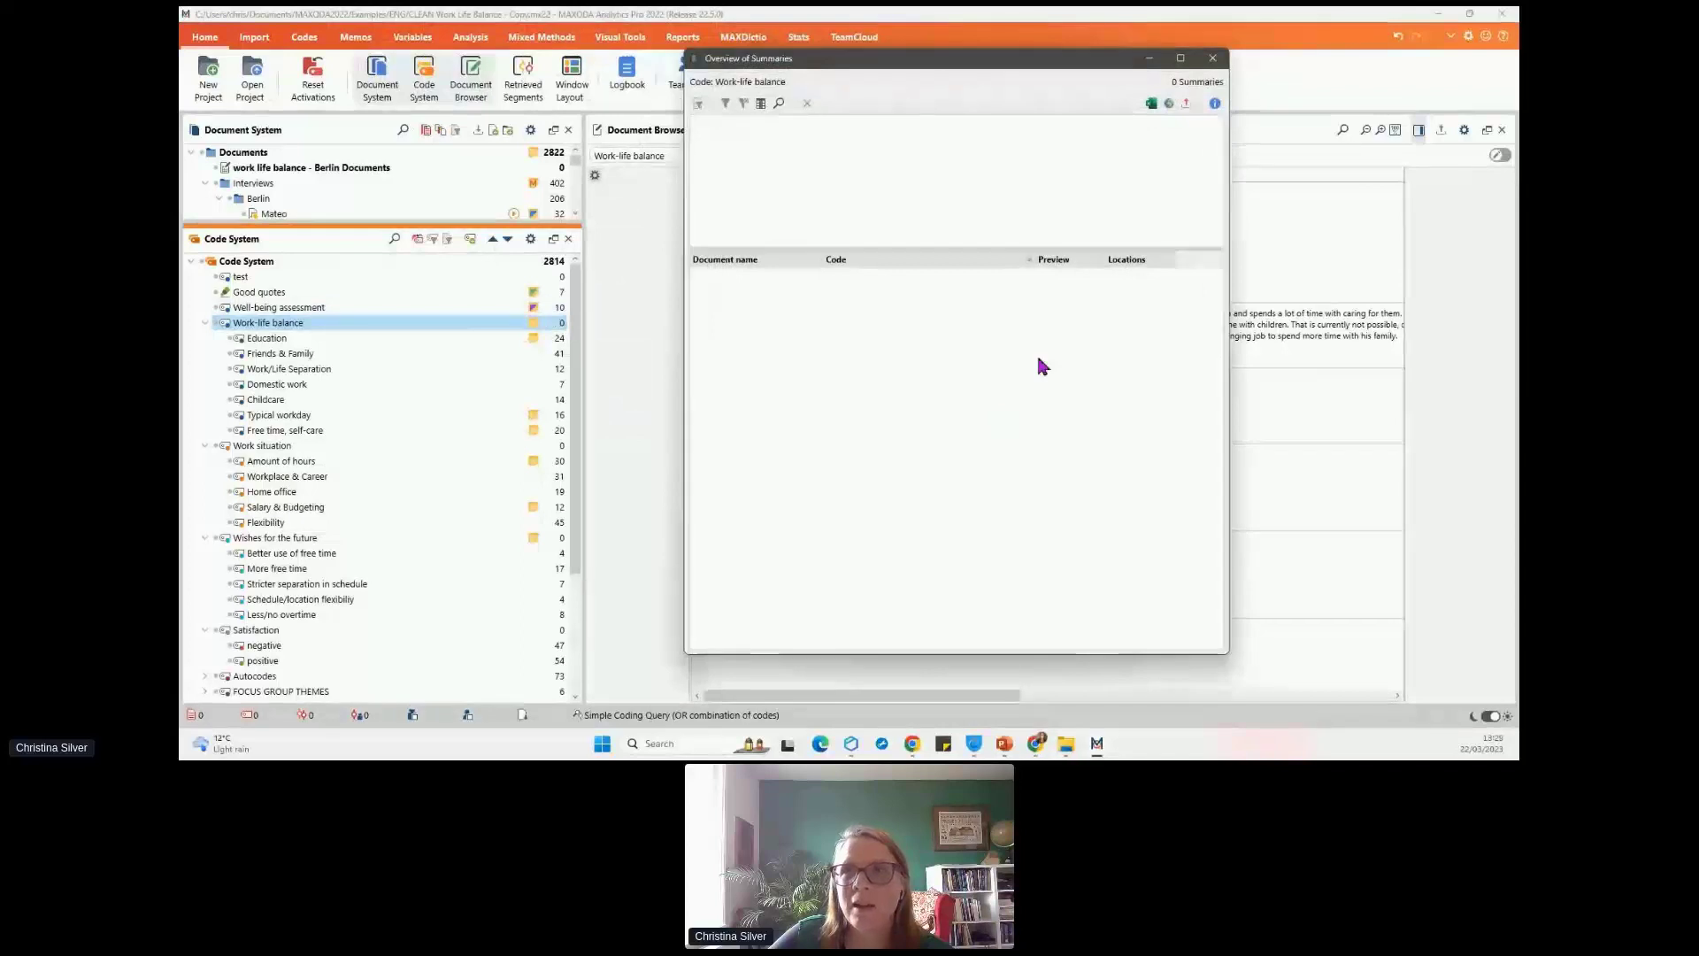
- Close the Work-life balance overview, read the Overview of Summaries for the Education code, and close it
click(1214, 59)
click(370, 337)
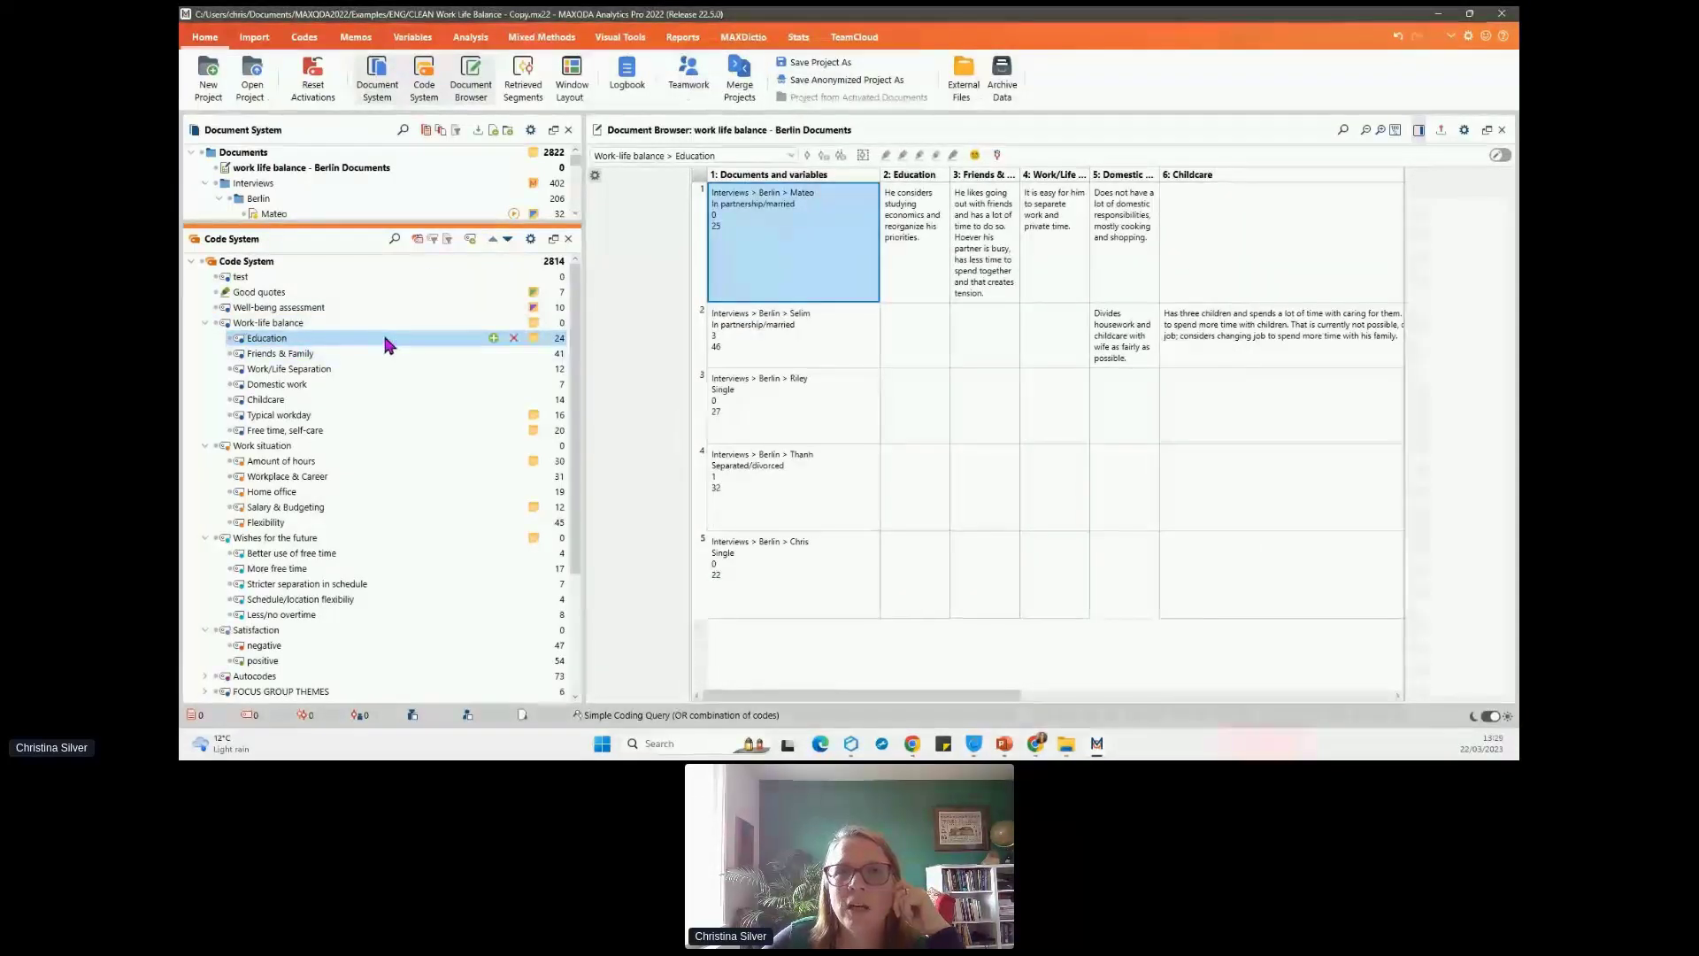
right_click(384, 339)
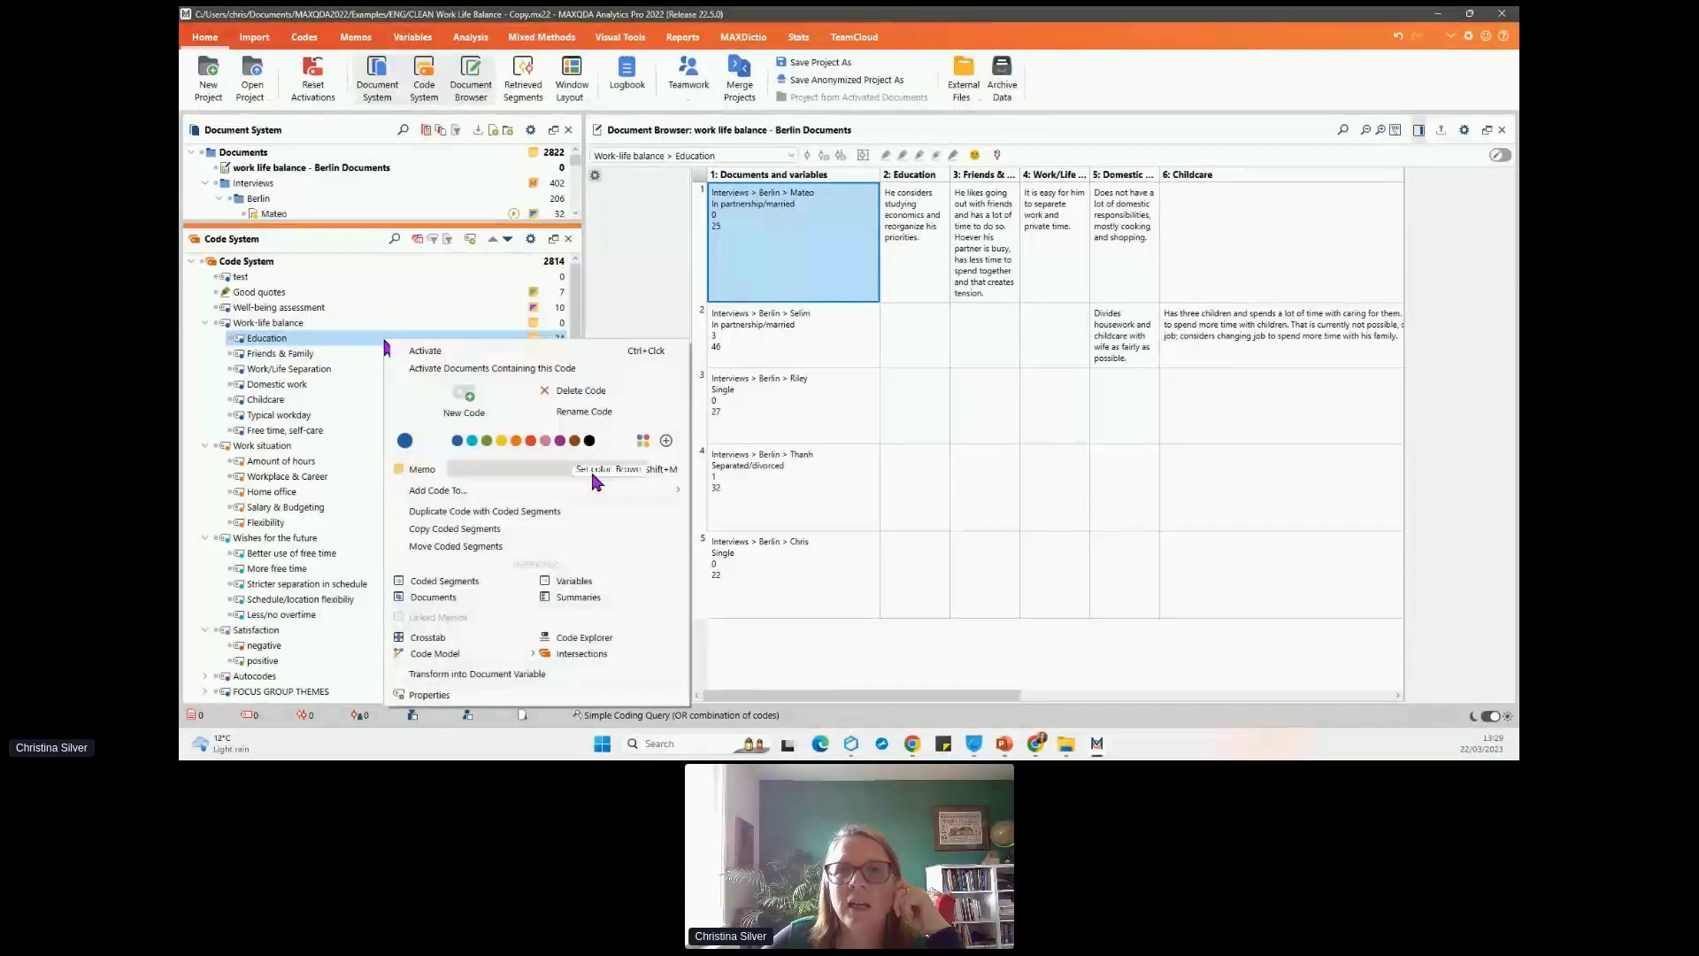
click(577, 597)
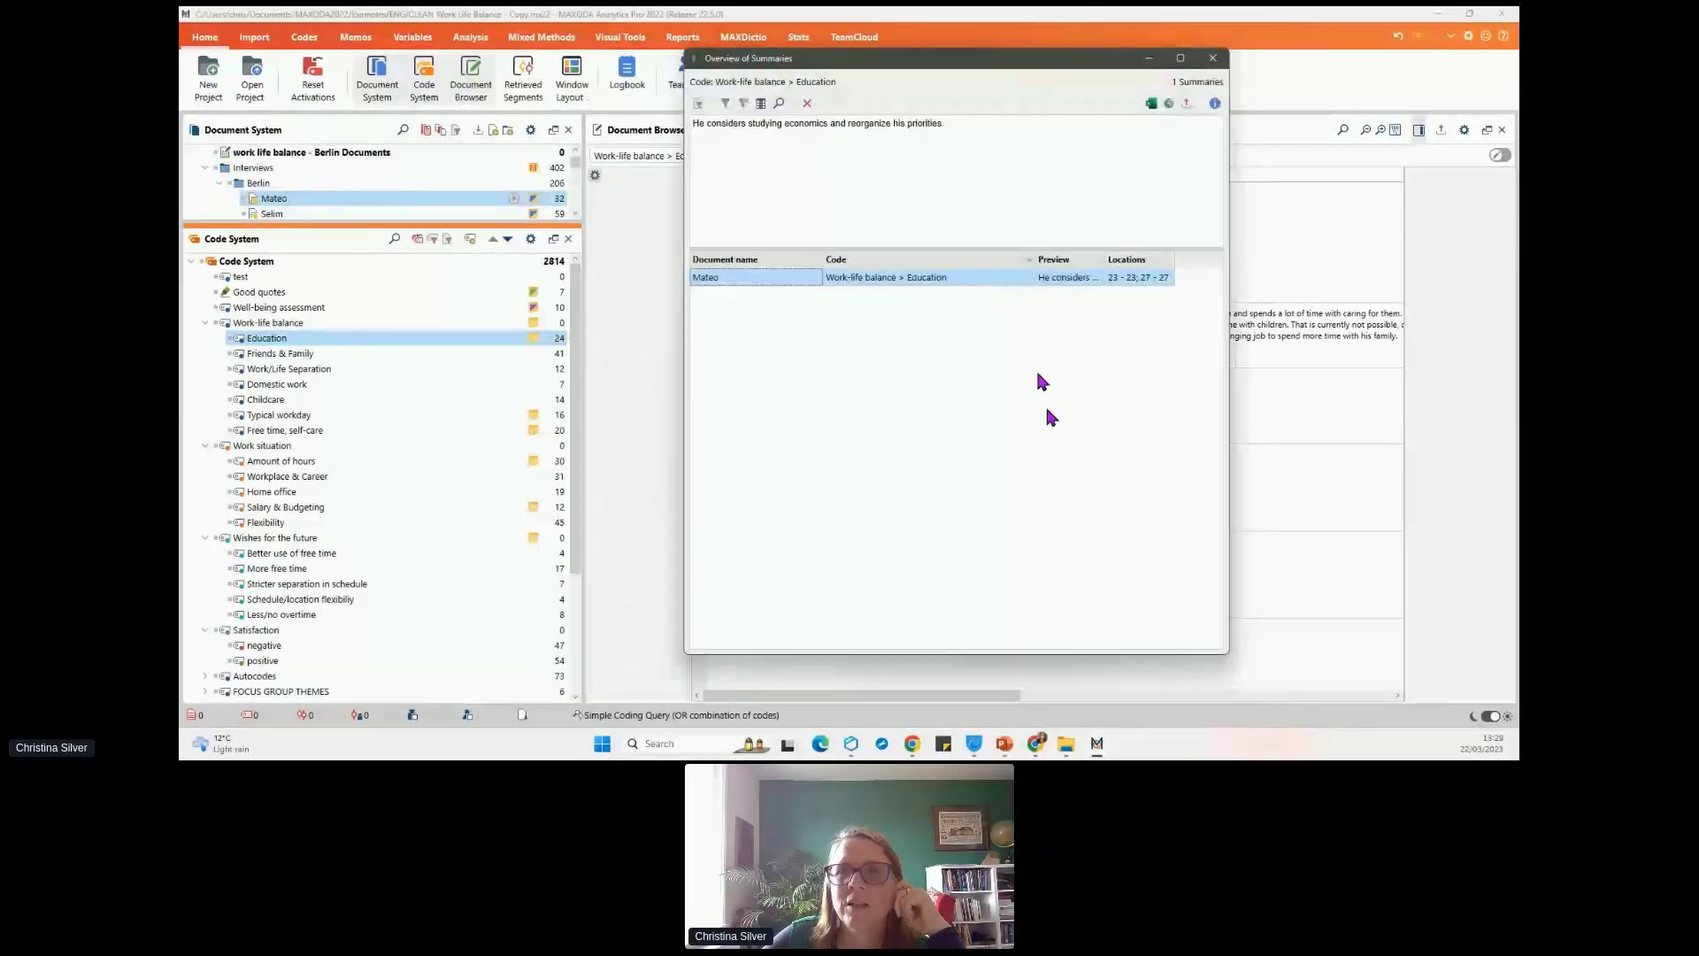
click(1212, 59)
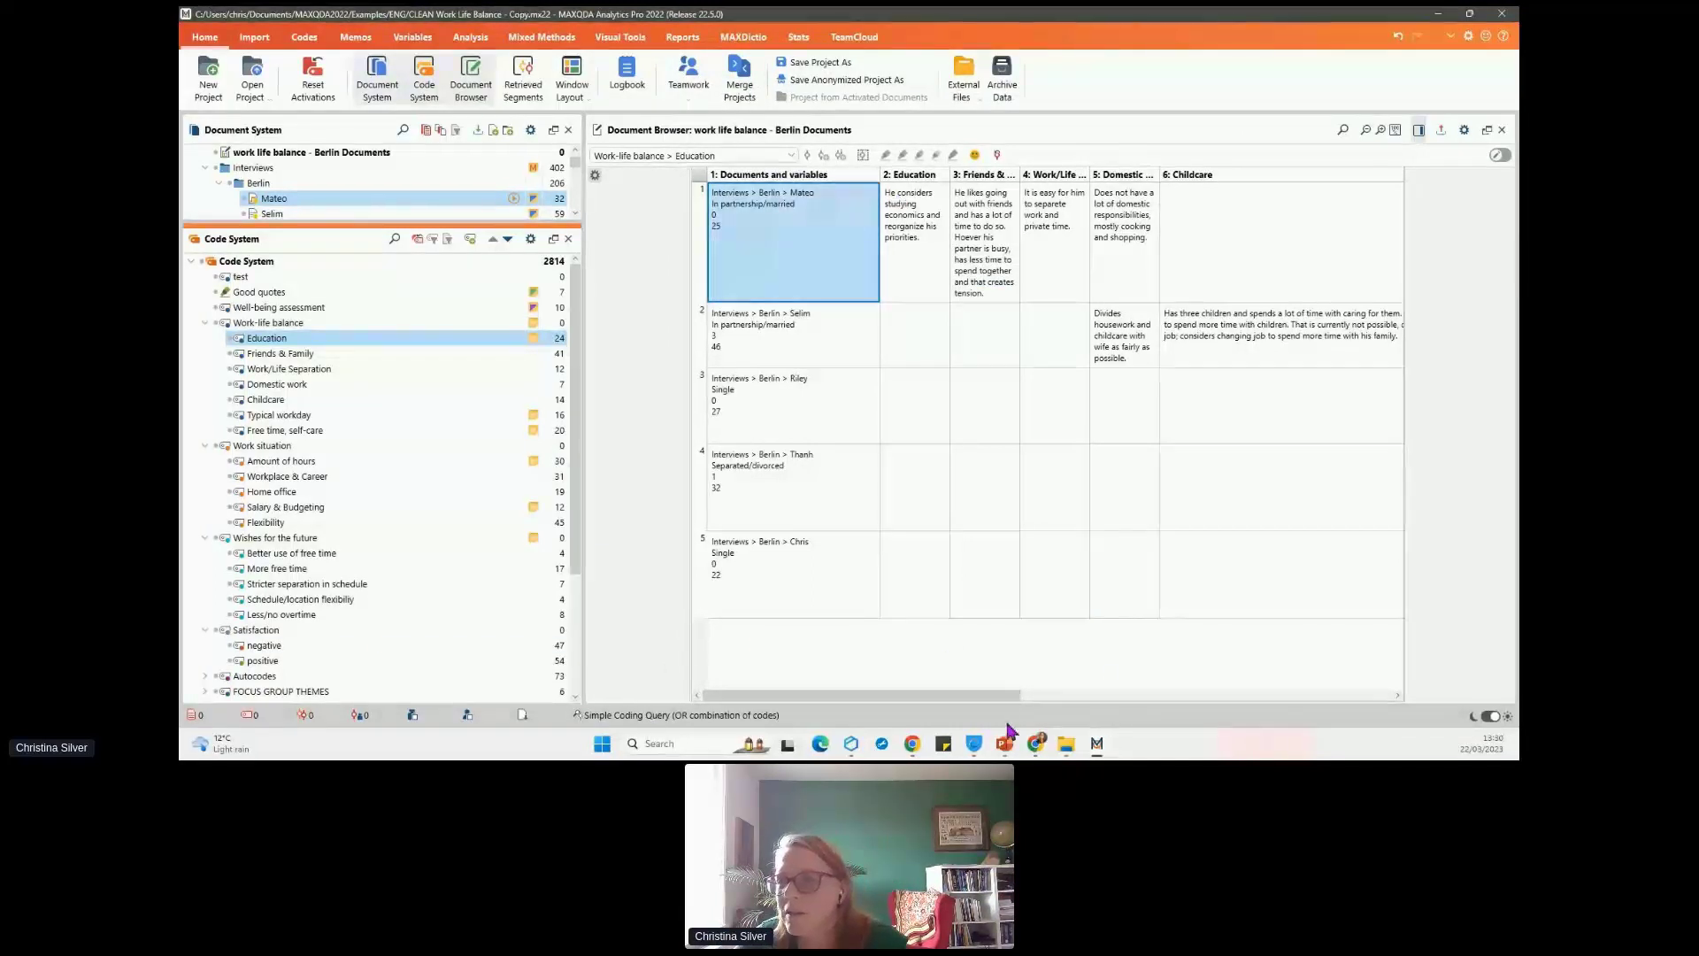
- Switch to the PowerPoint slide show and advance to the Summary of Summaries slide
click(1004, 743)
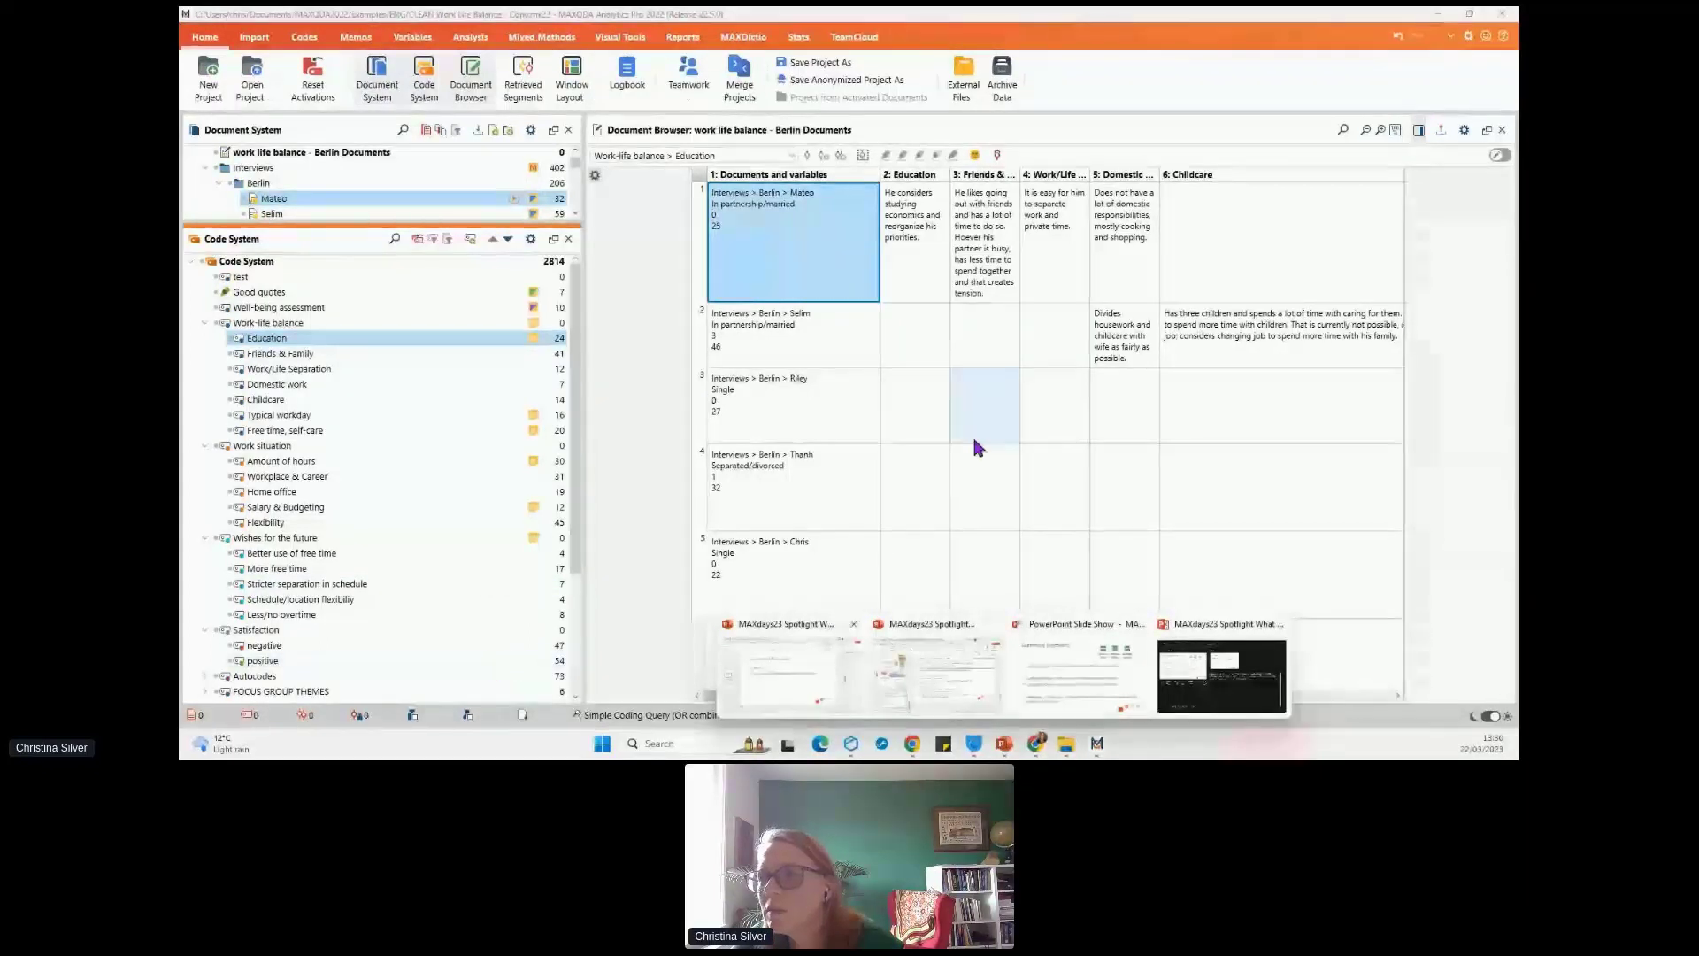
click(1050, 703)
key(Right)
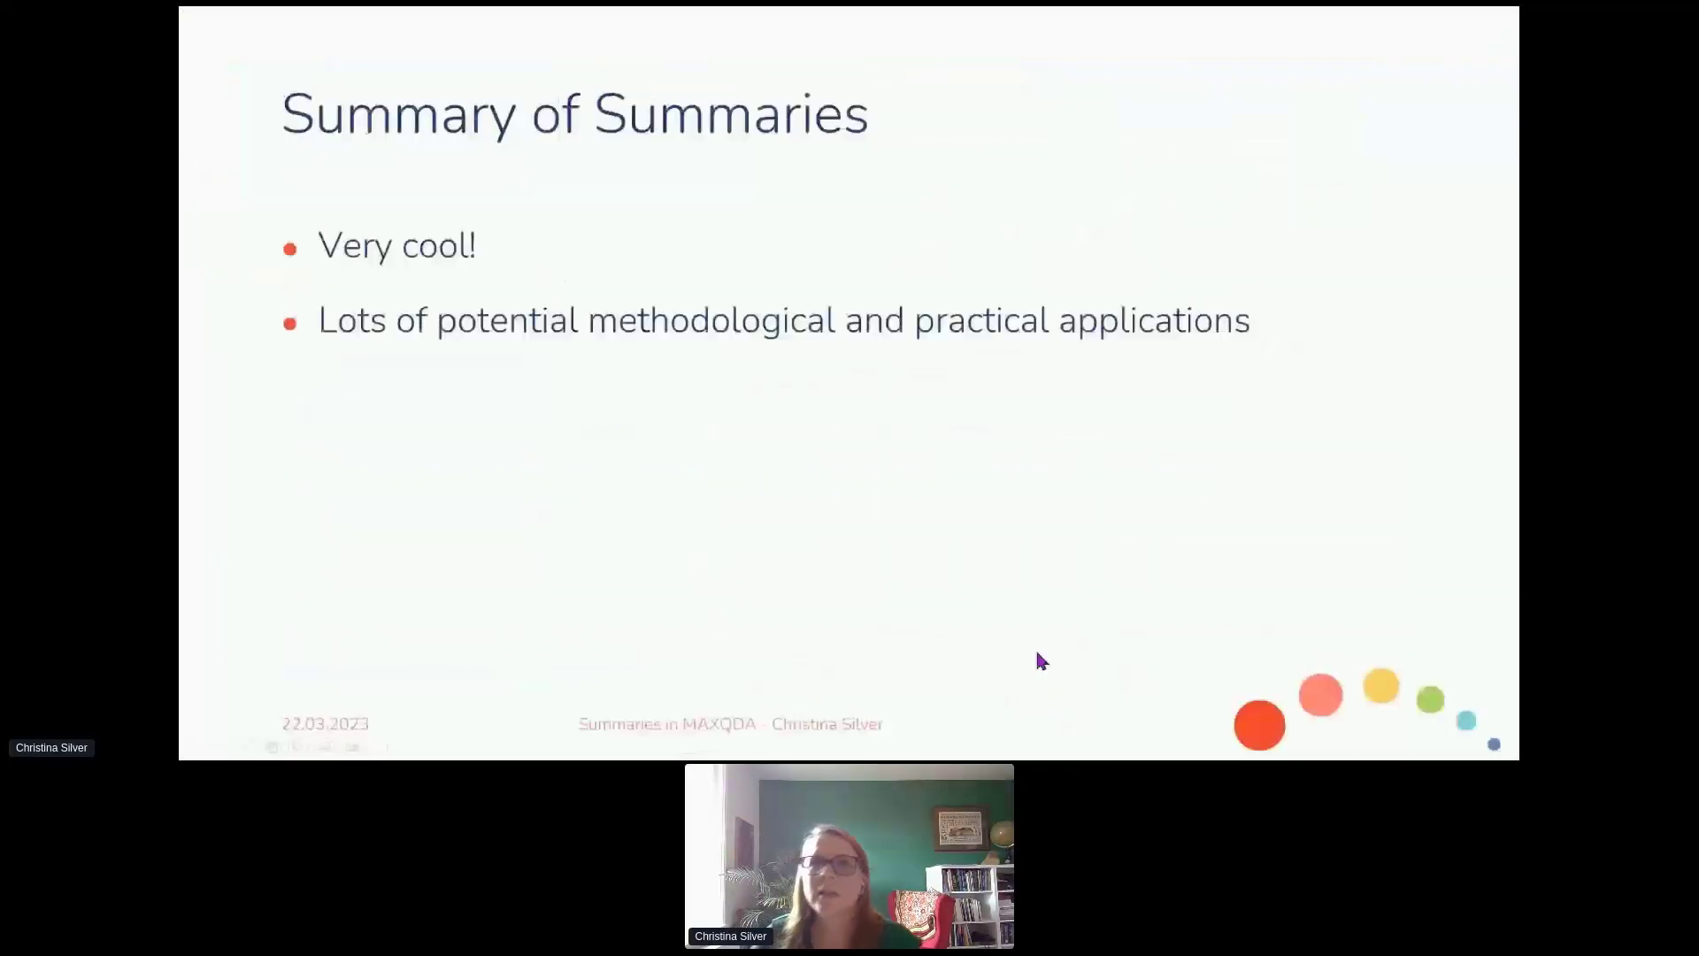
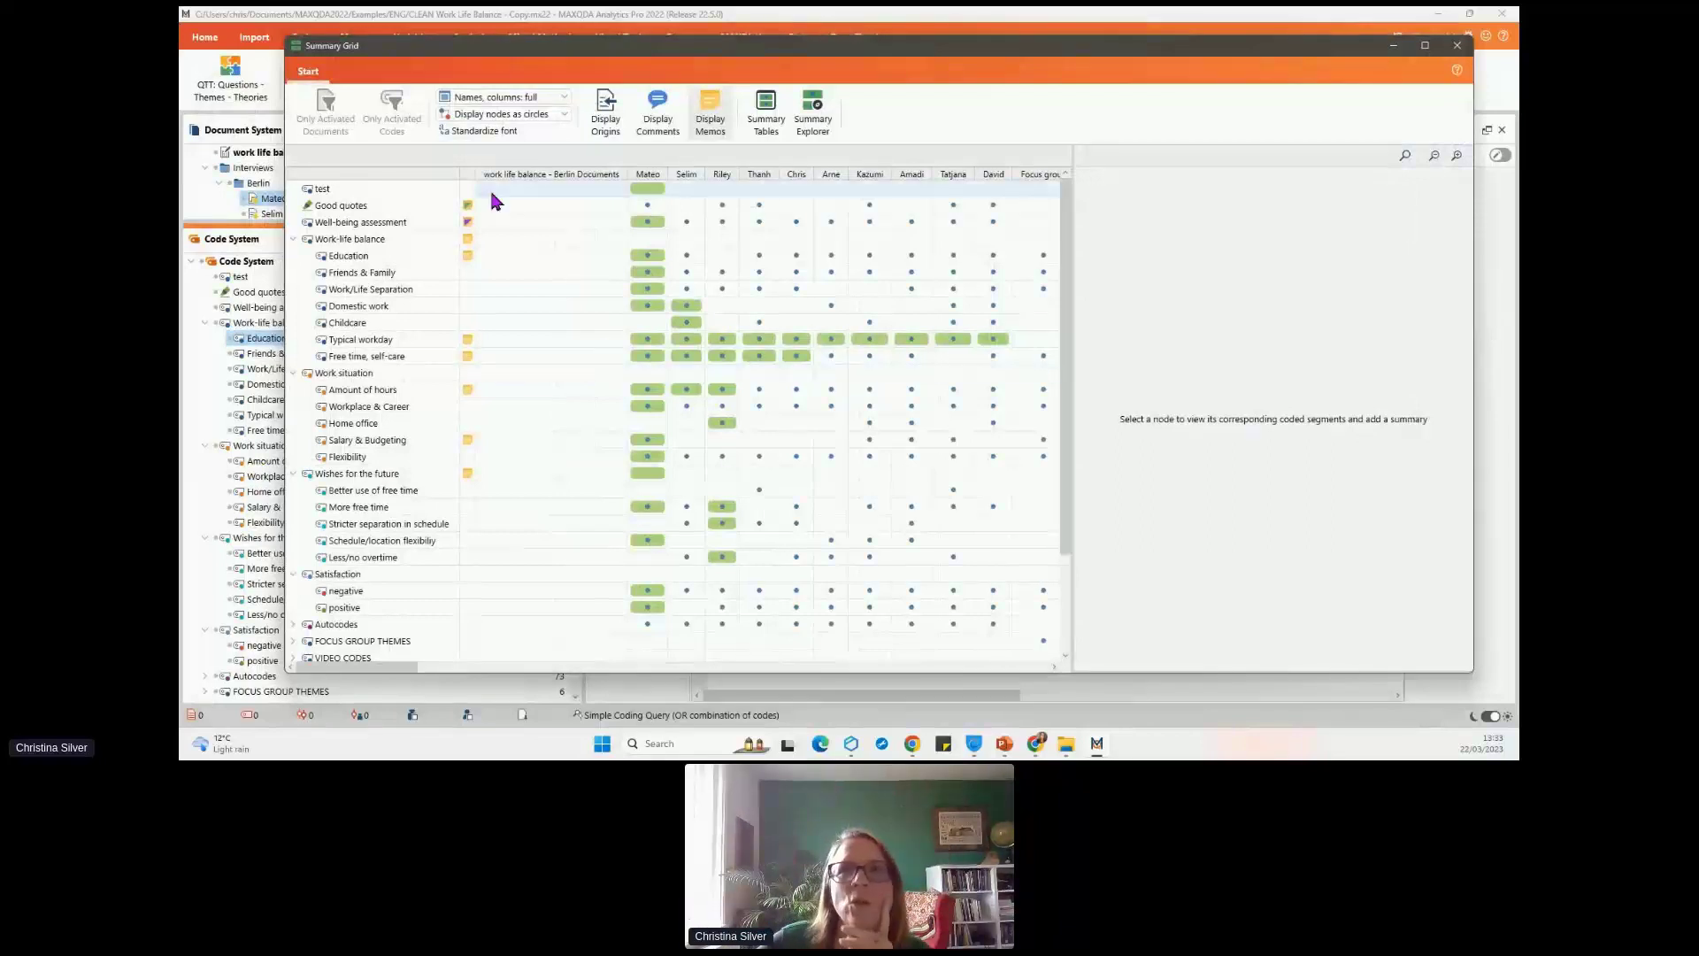
- Open the Berlin Documents summary table from the Summary Grid, swap its rows and columns and back, and close it
mouse_move(492, 193)
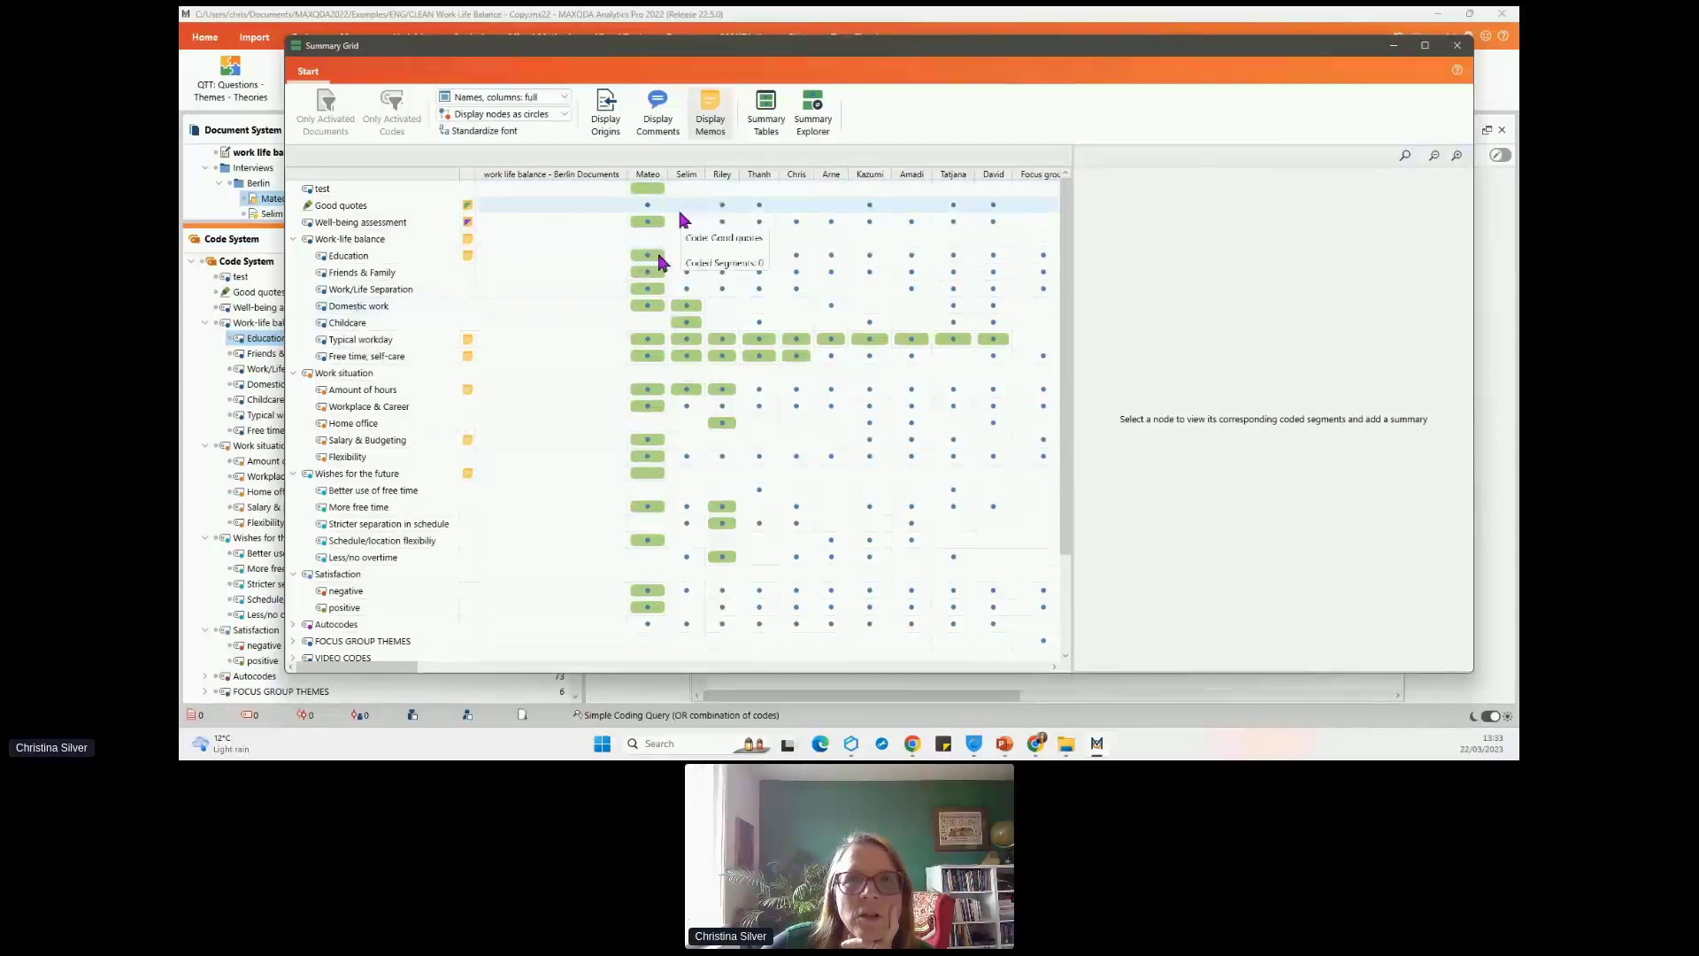
click(773, 112)
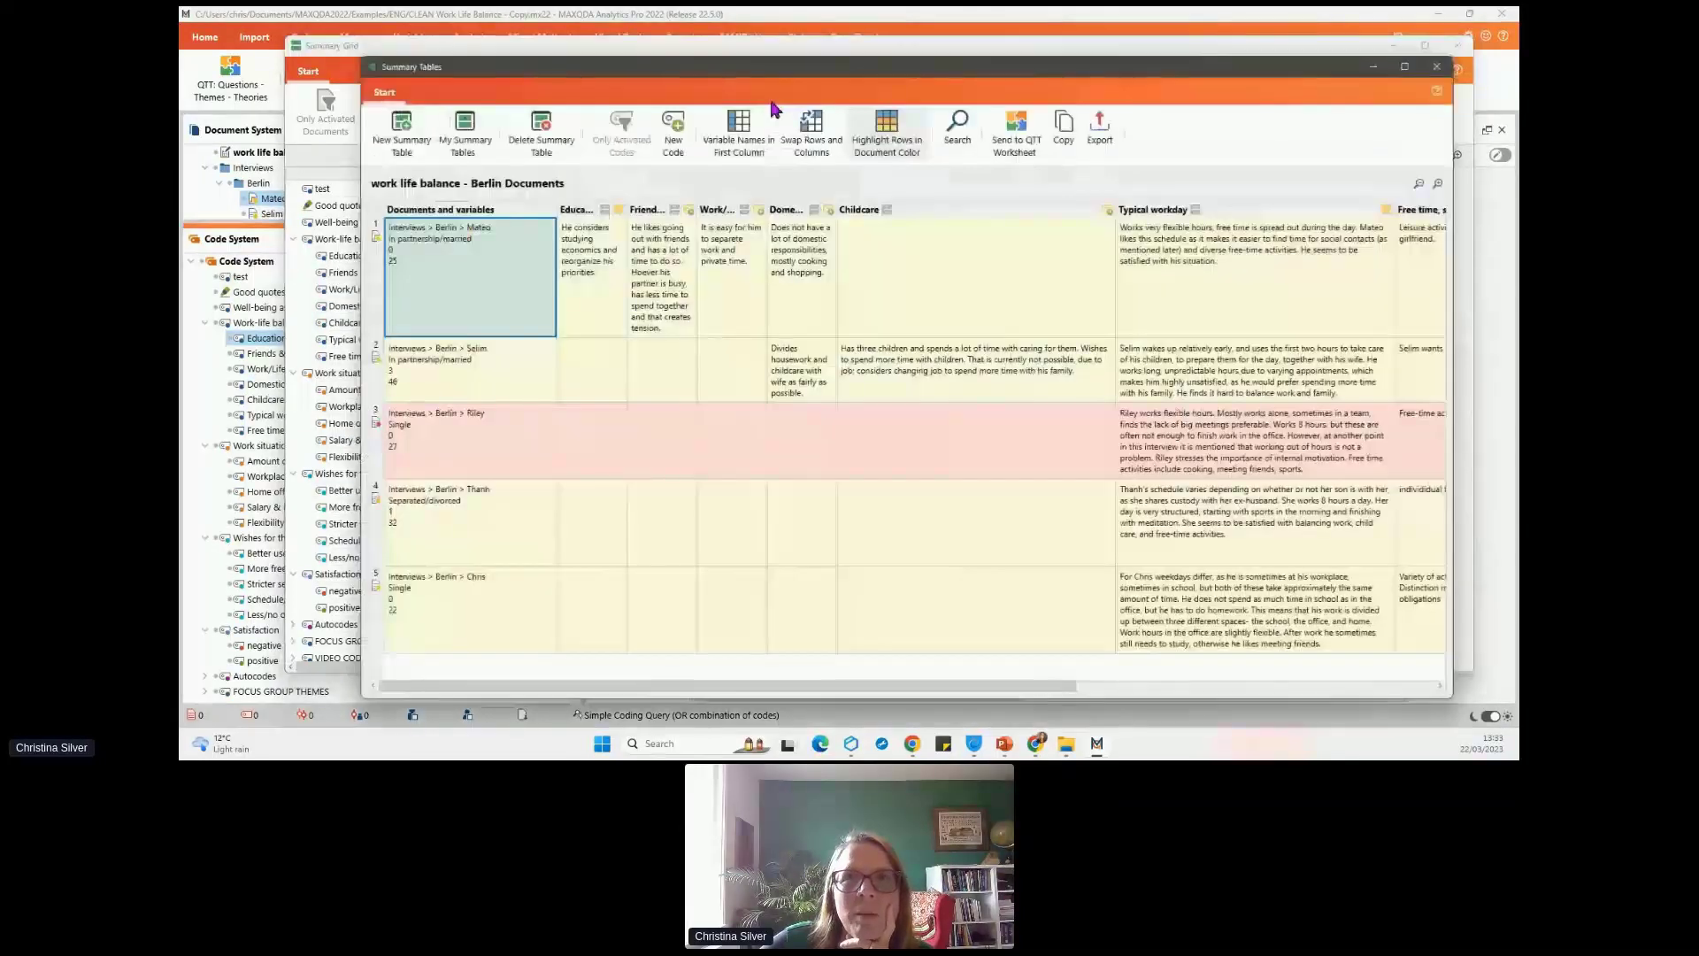
click(809, 142)
click(809, 132)
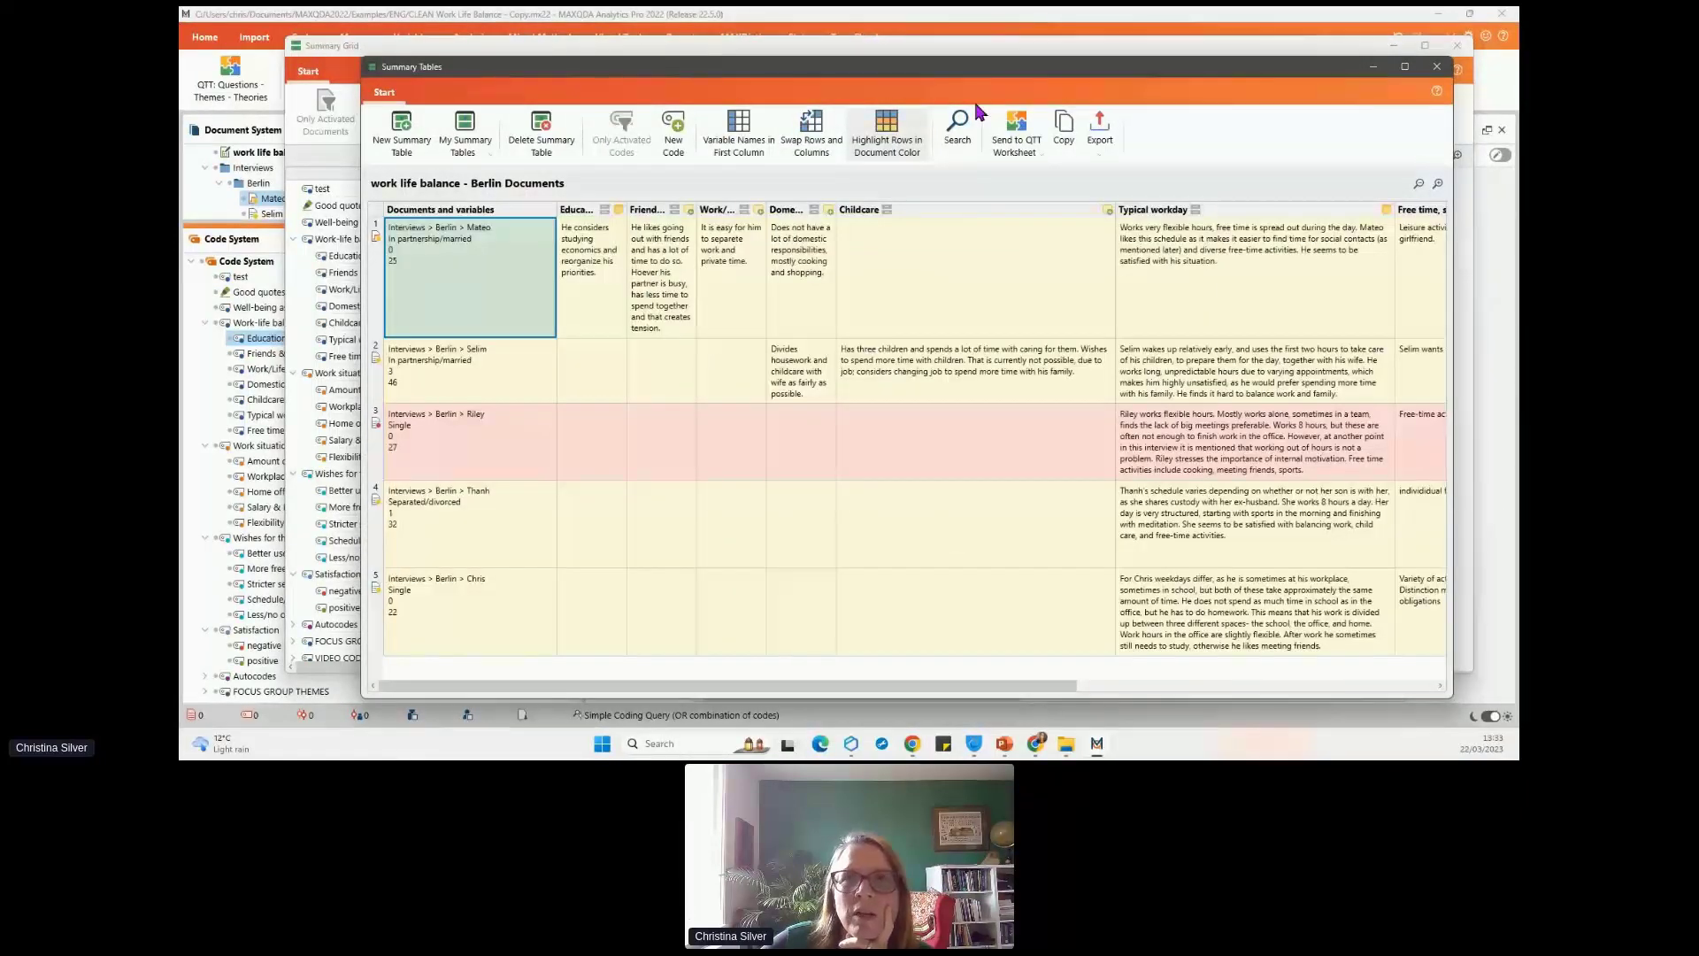
key(alt+F4)
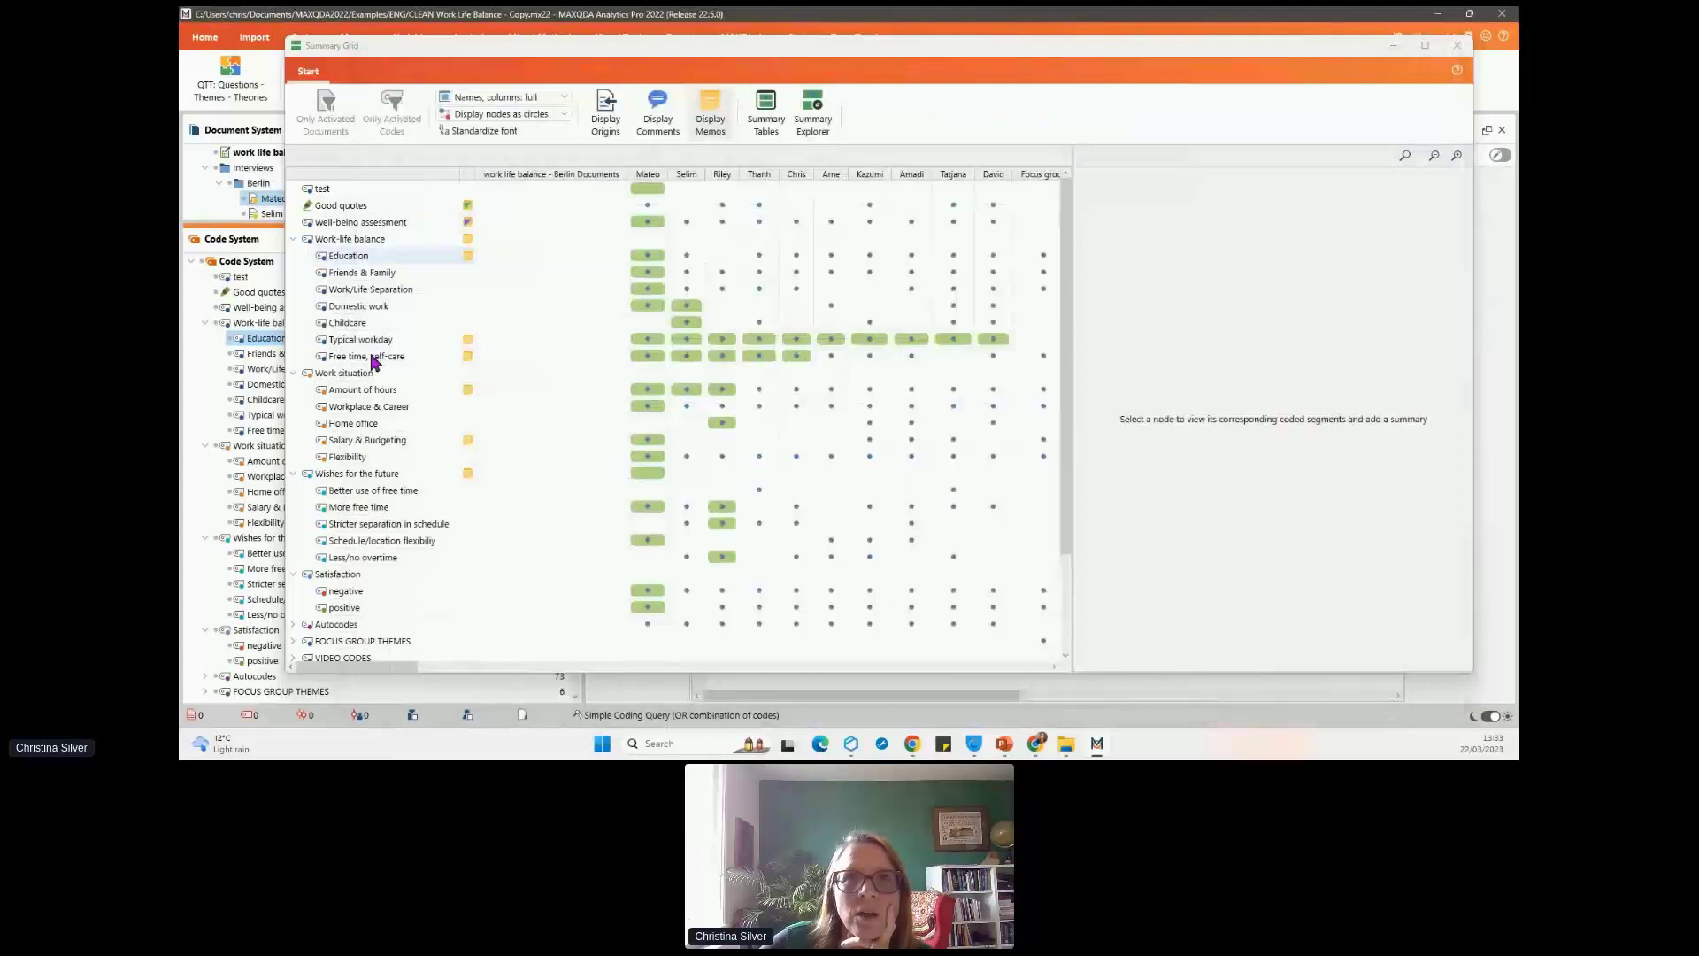
- View the fourth Berlin interview's Work/Life Separation segments in the Summary Grid with an enlarged summary area, and close the grid
click(624, 62)
drag(623, 60, 644, 44)
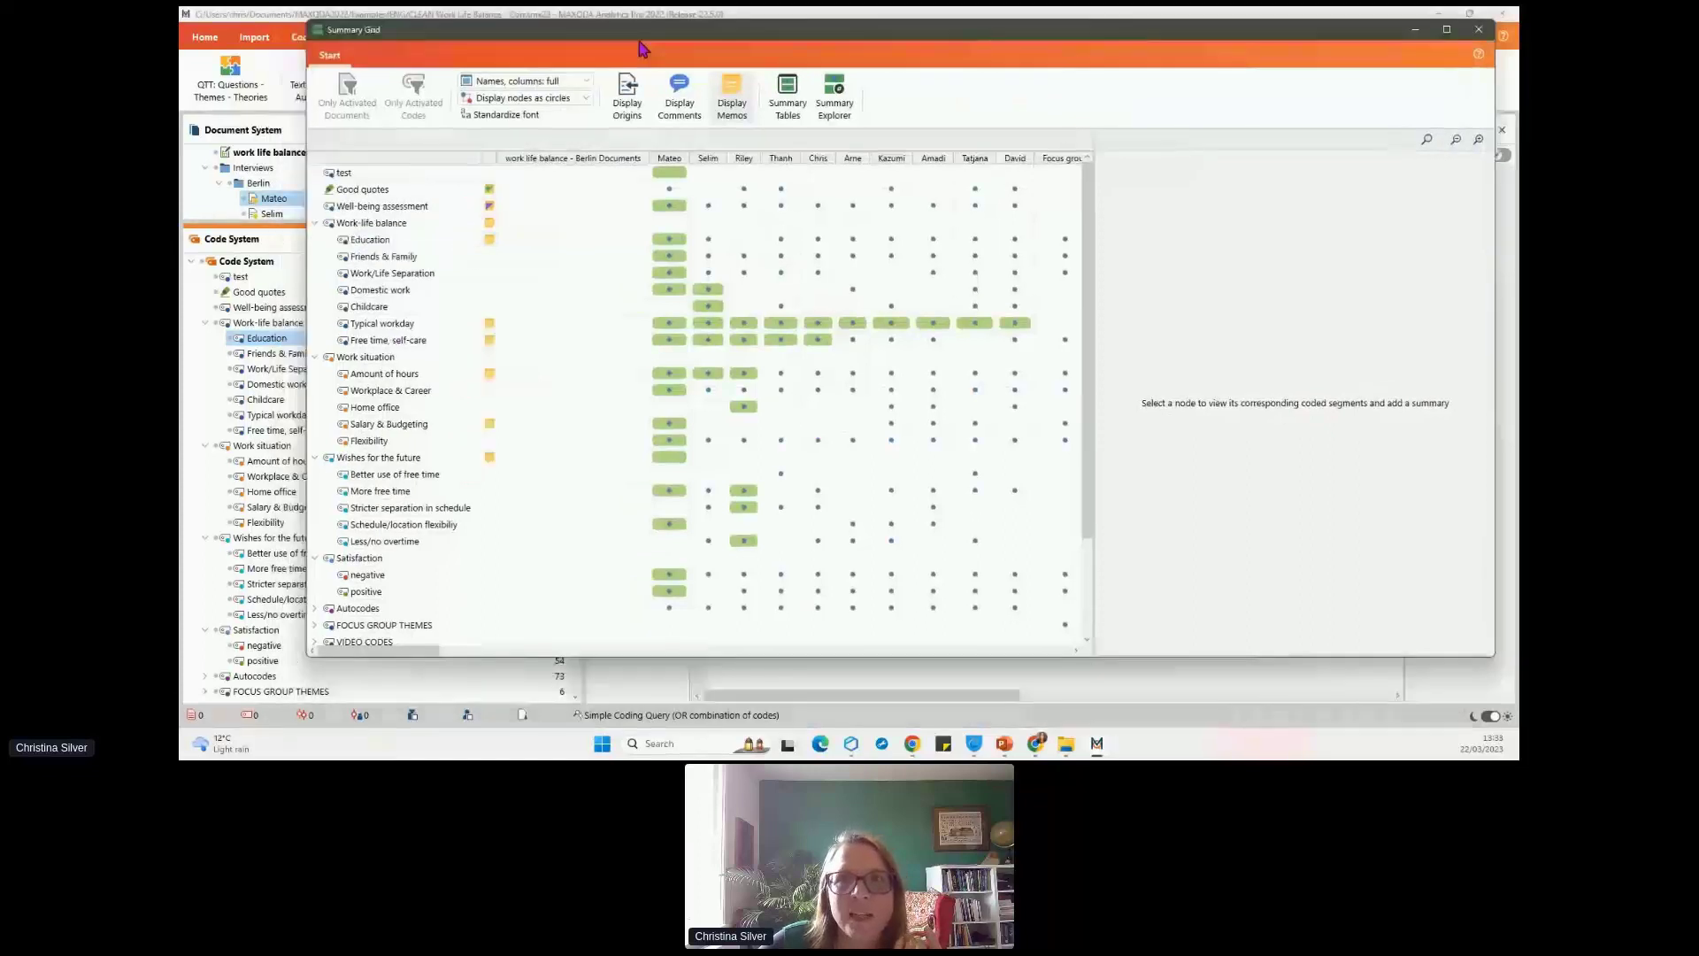
click(778, 272)
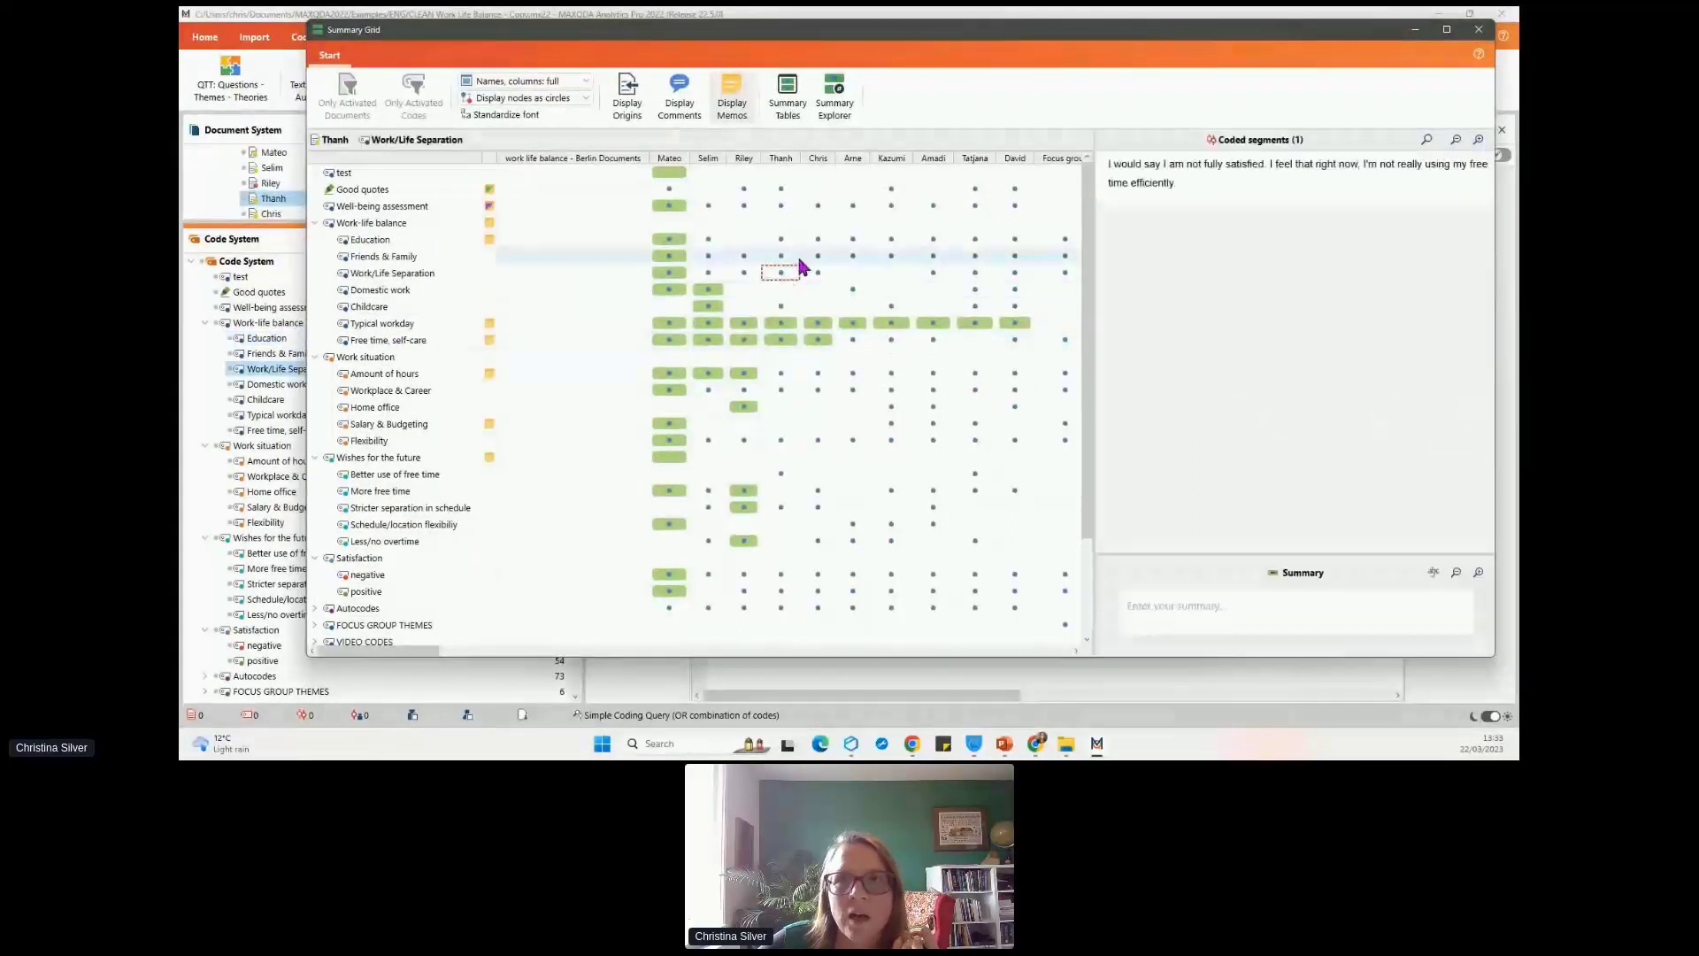
drag(1207, 546, 1207, 356)
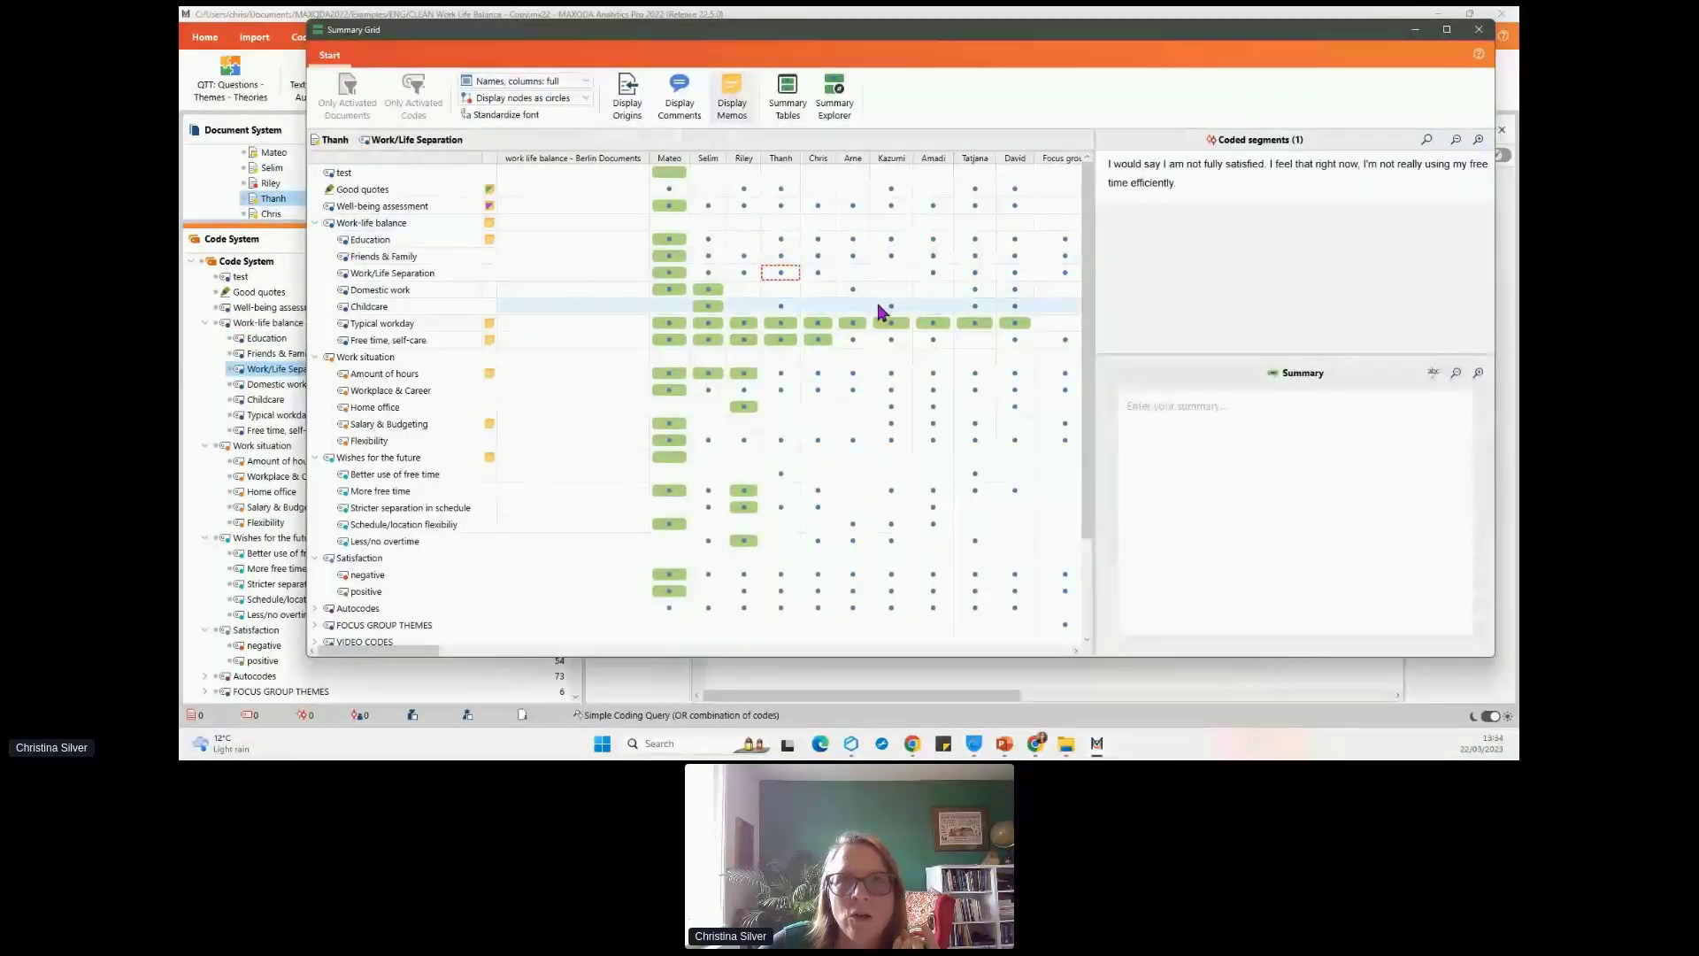
mouse_move(851, 602)
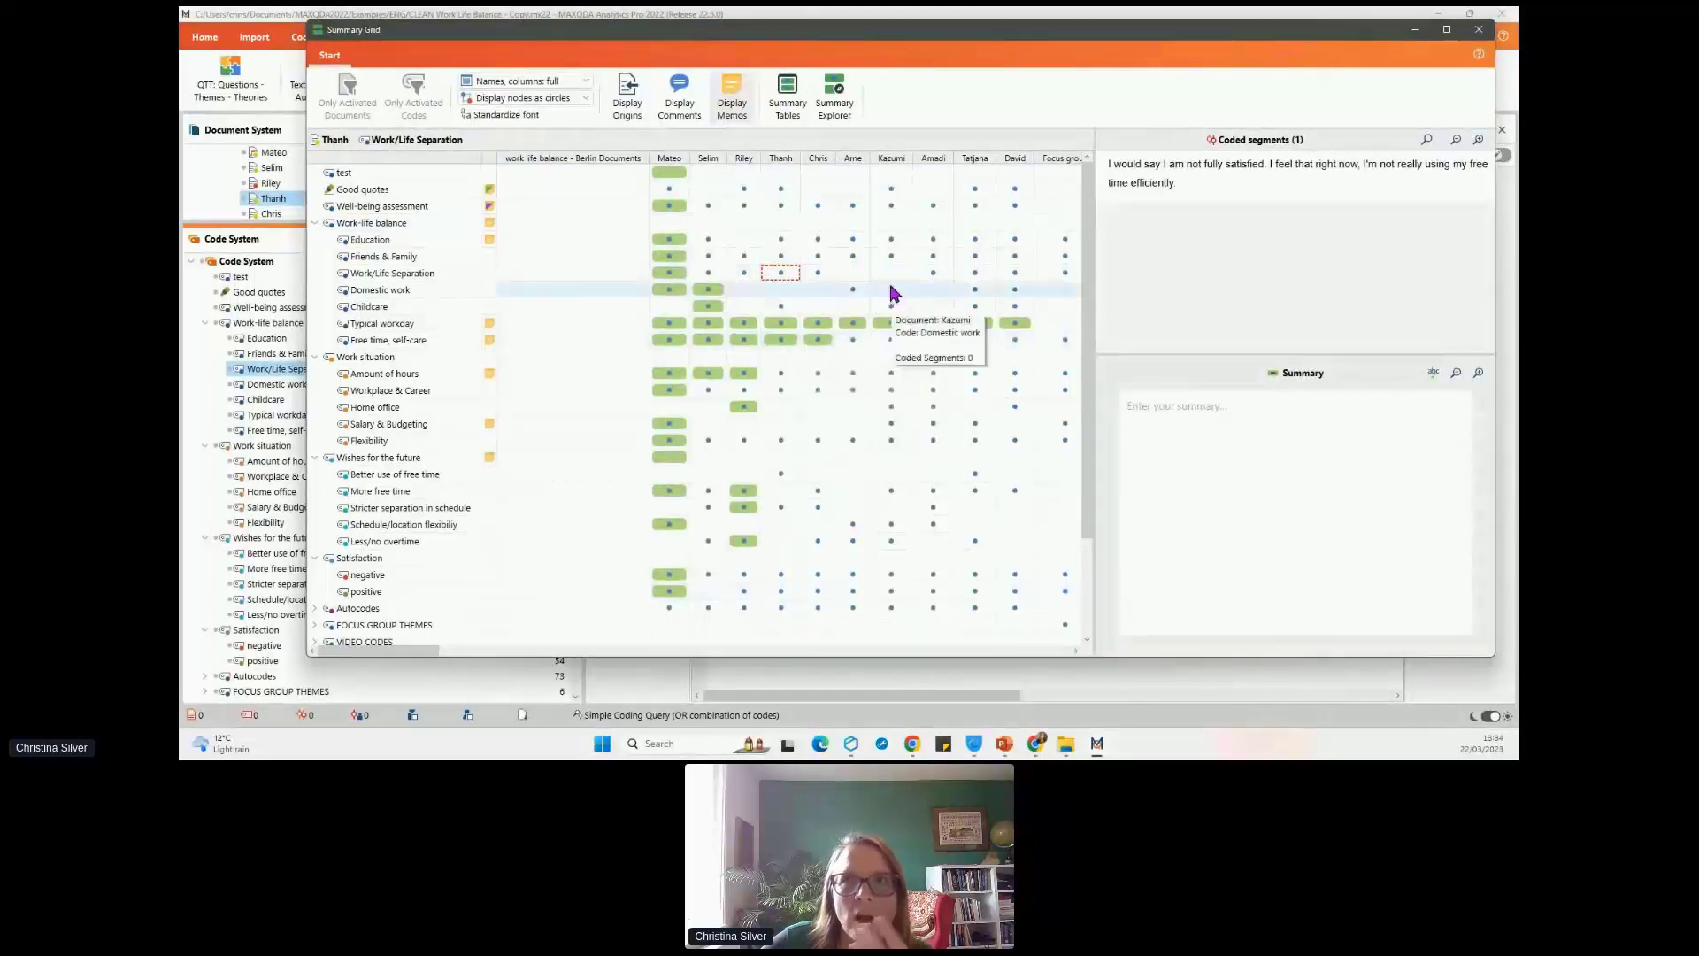
mouse_move(778, 329)
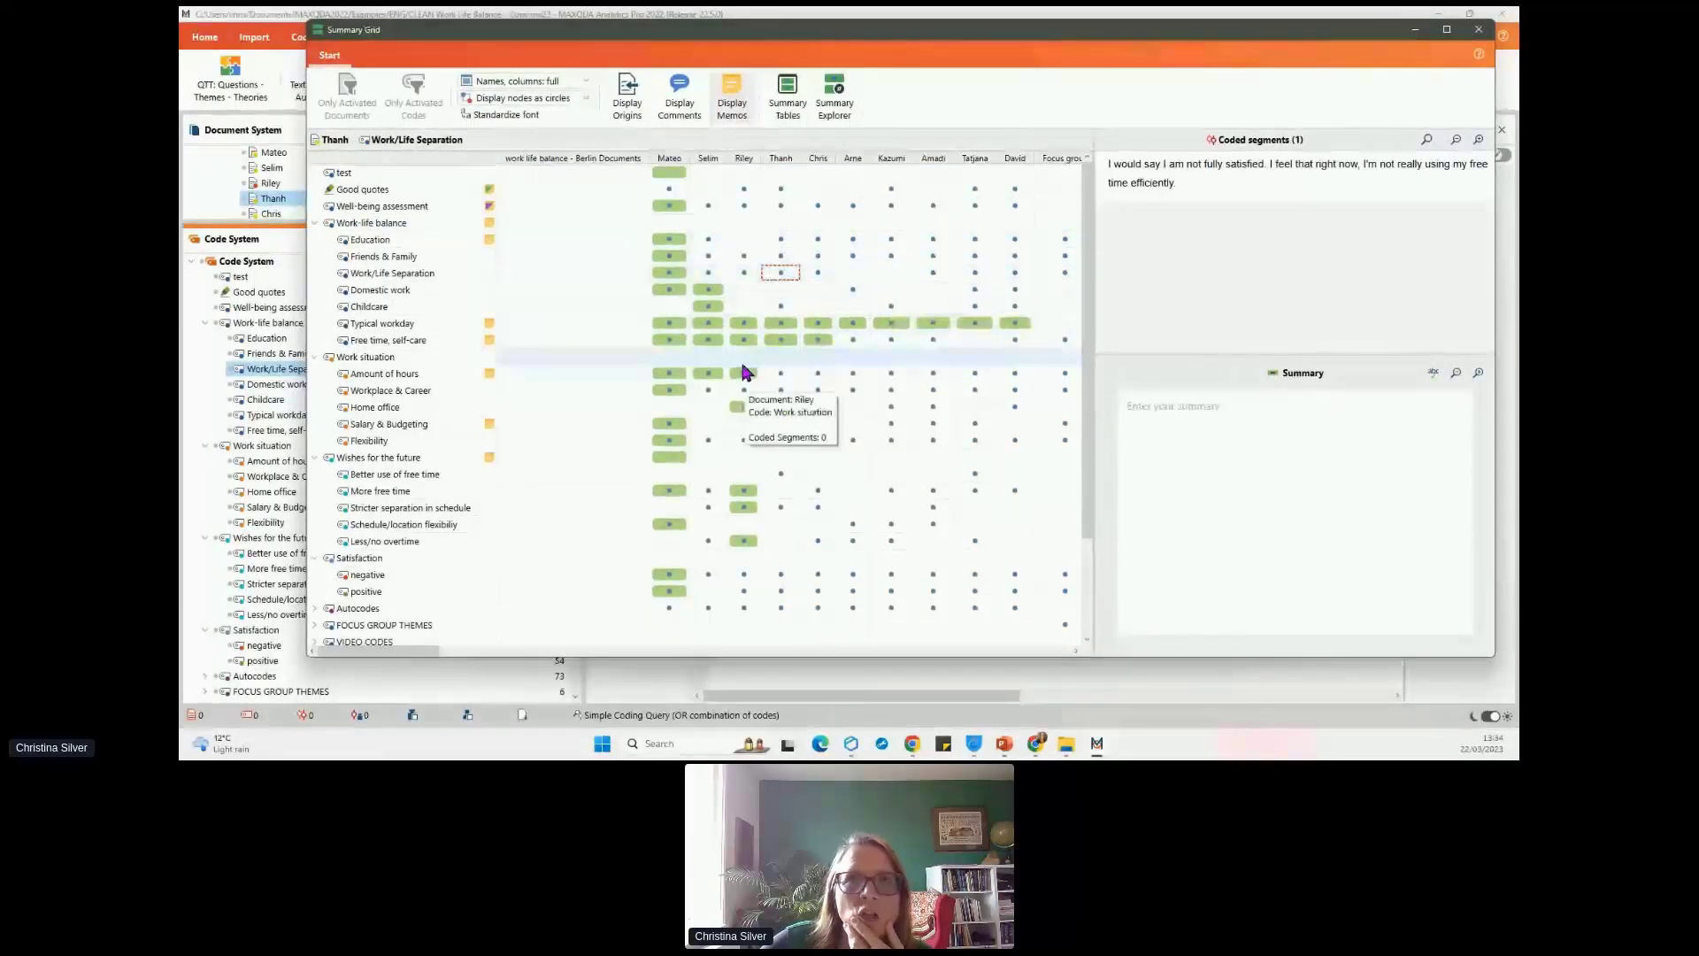
click(1479, 30)
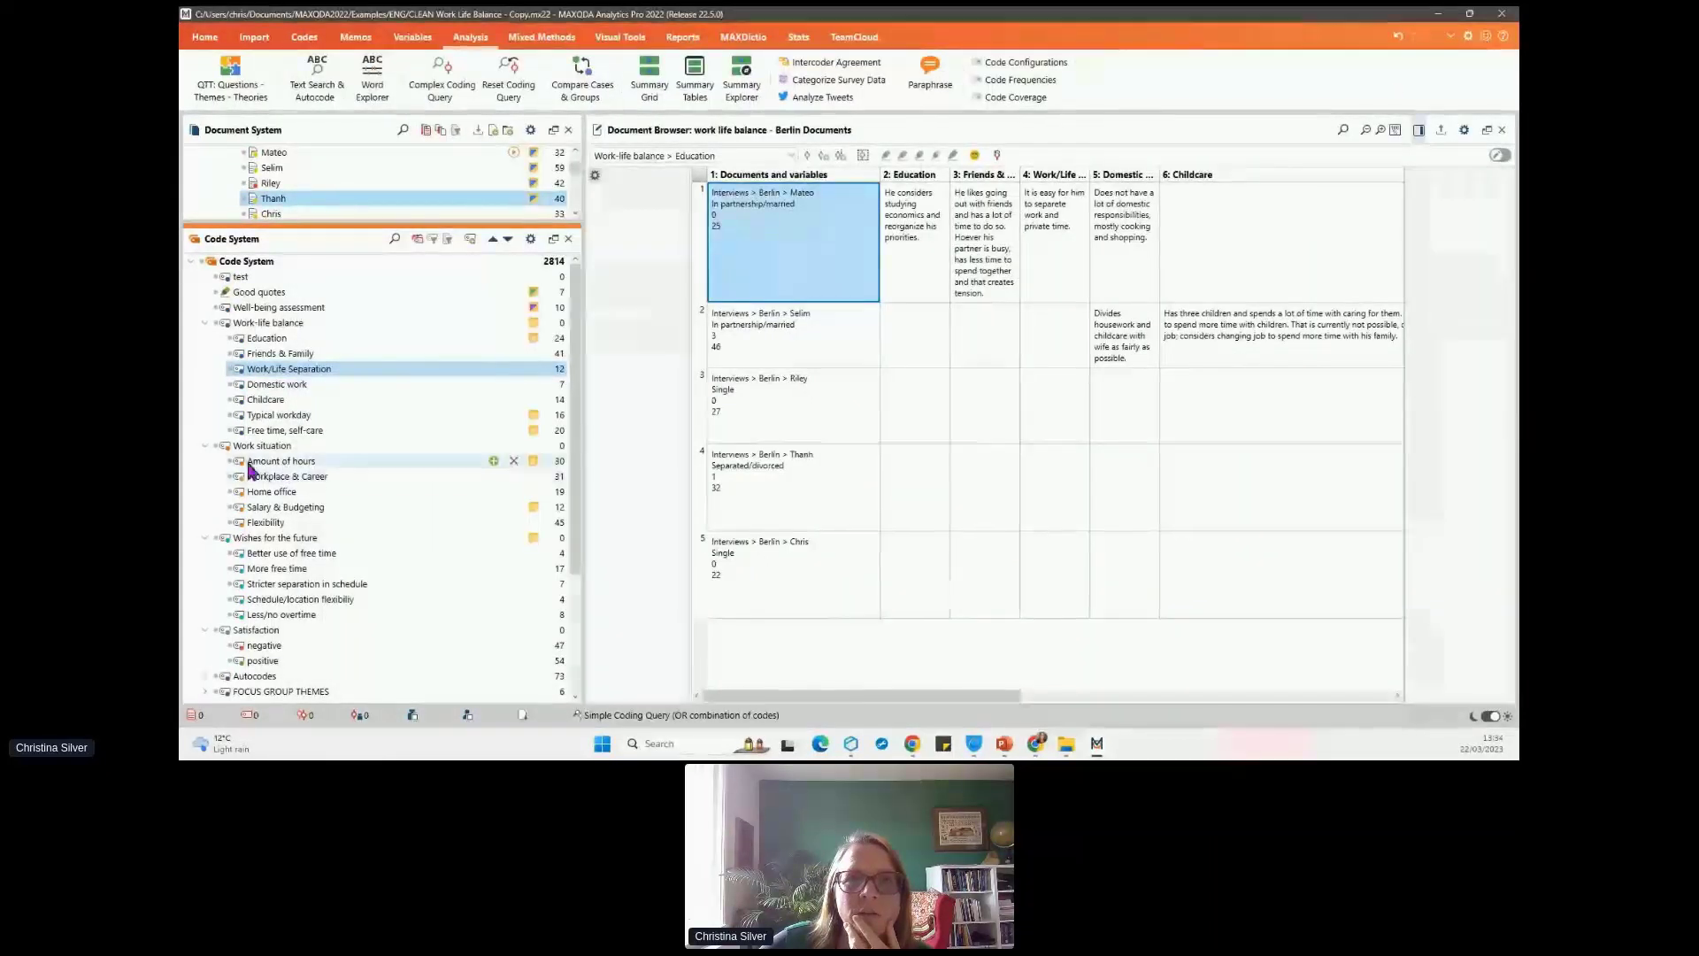
- Activate the Work-life balance codes and the Hamburg interviews, and open the Summary Grid for only these
click(216, 324)
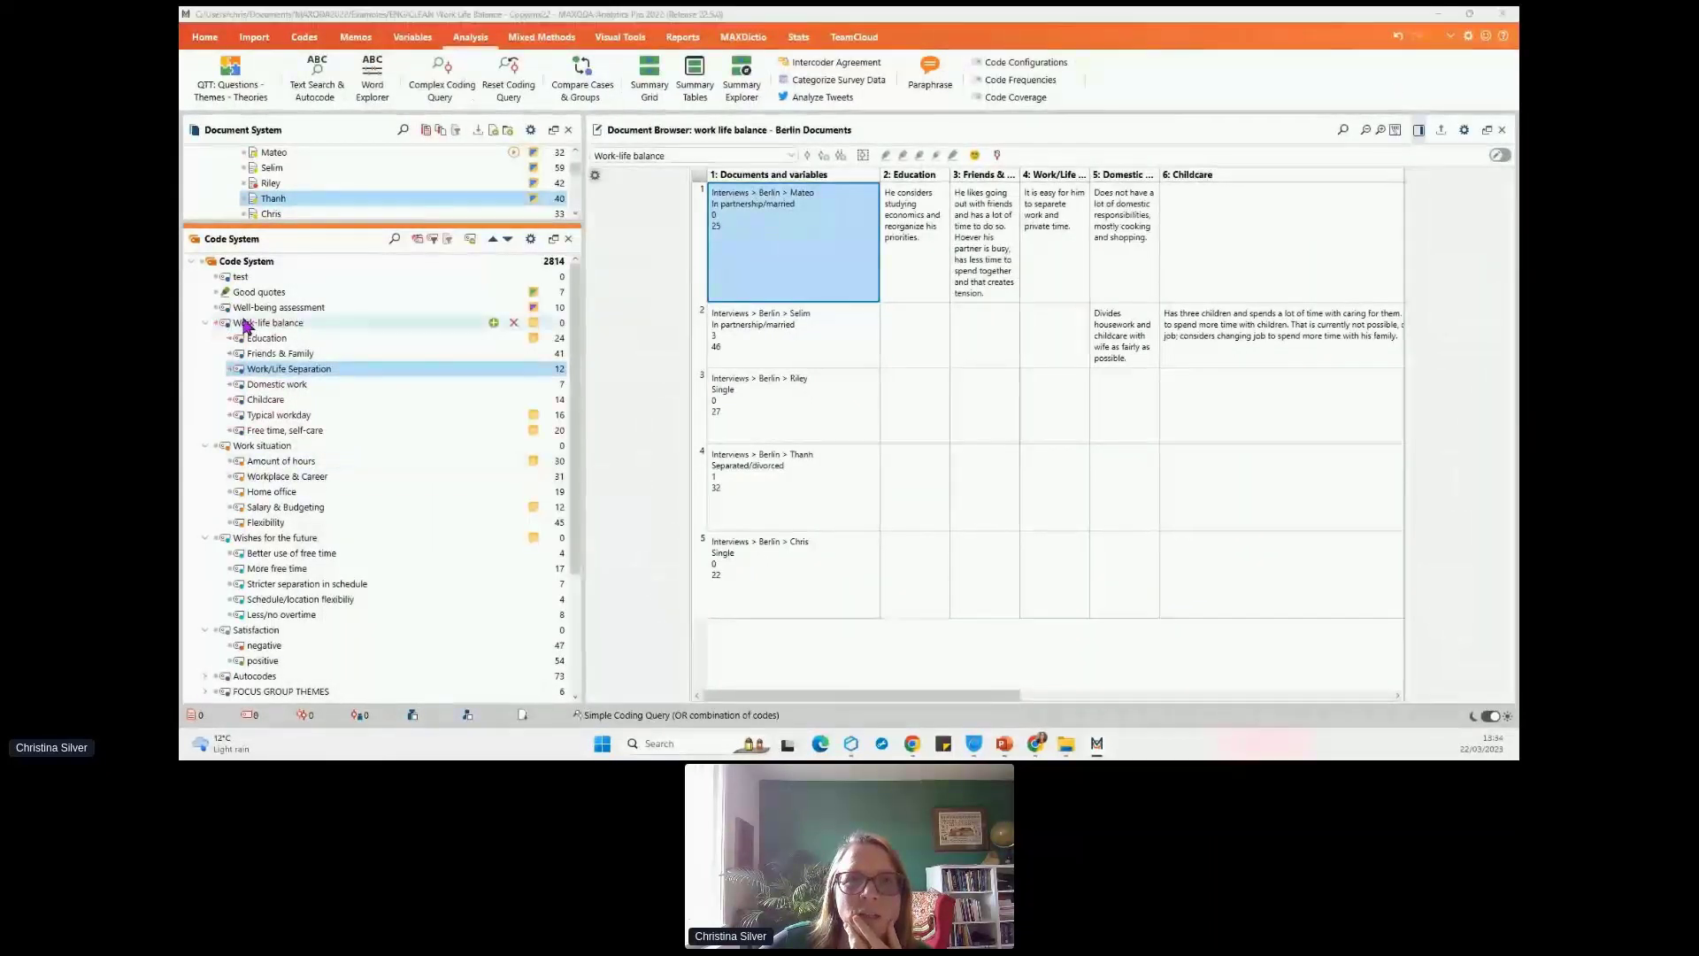
double_click(304, 228)
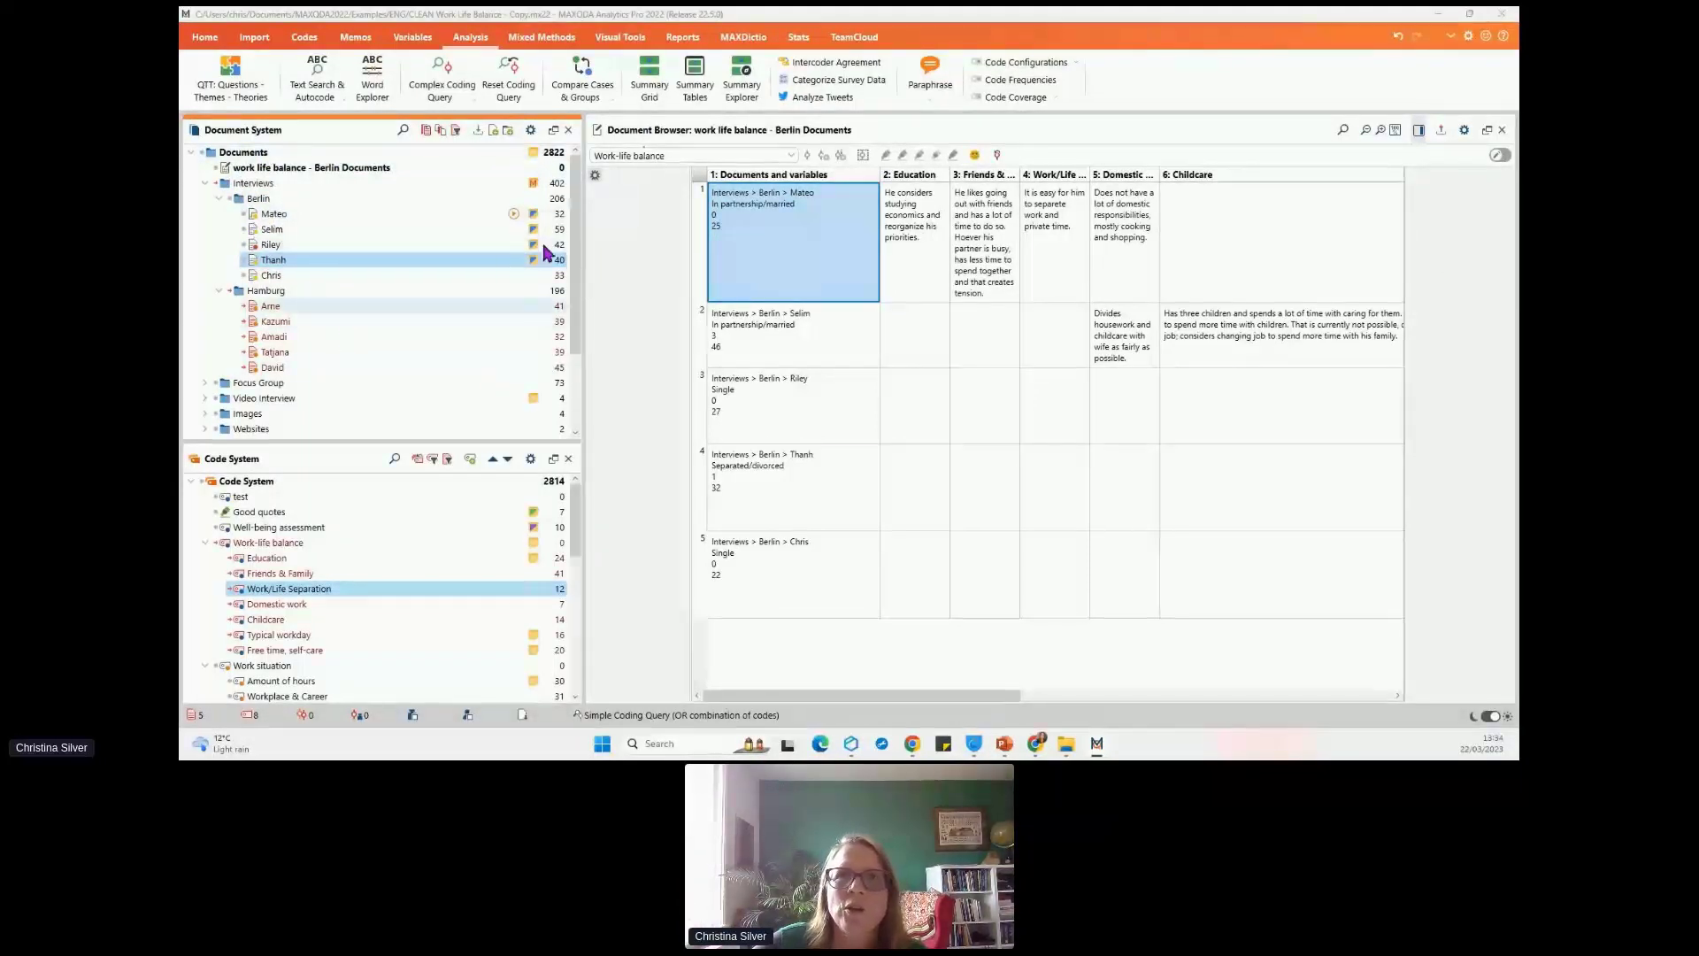
click(653, 87)
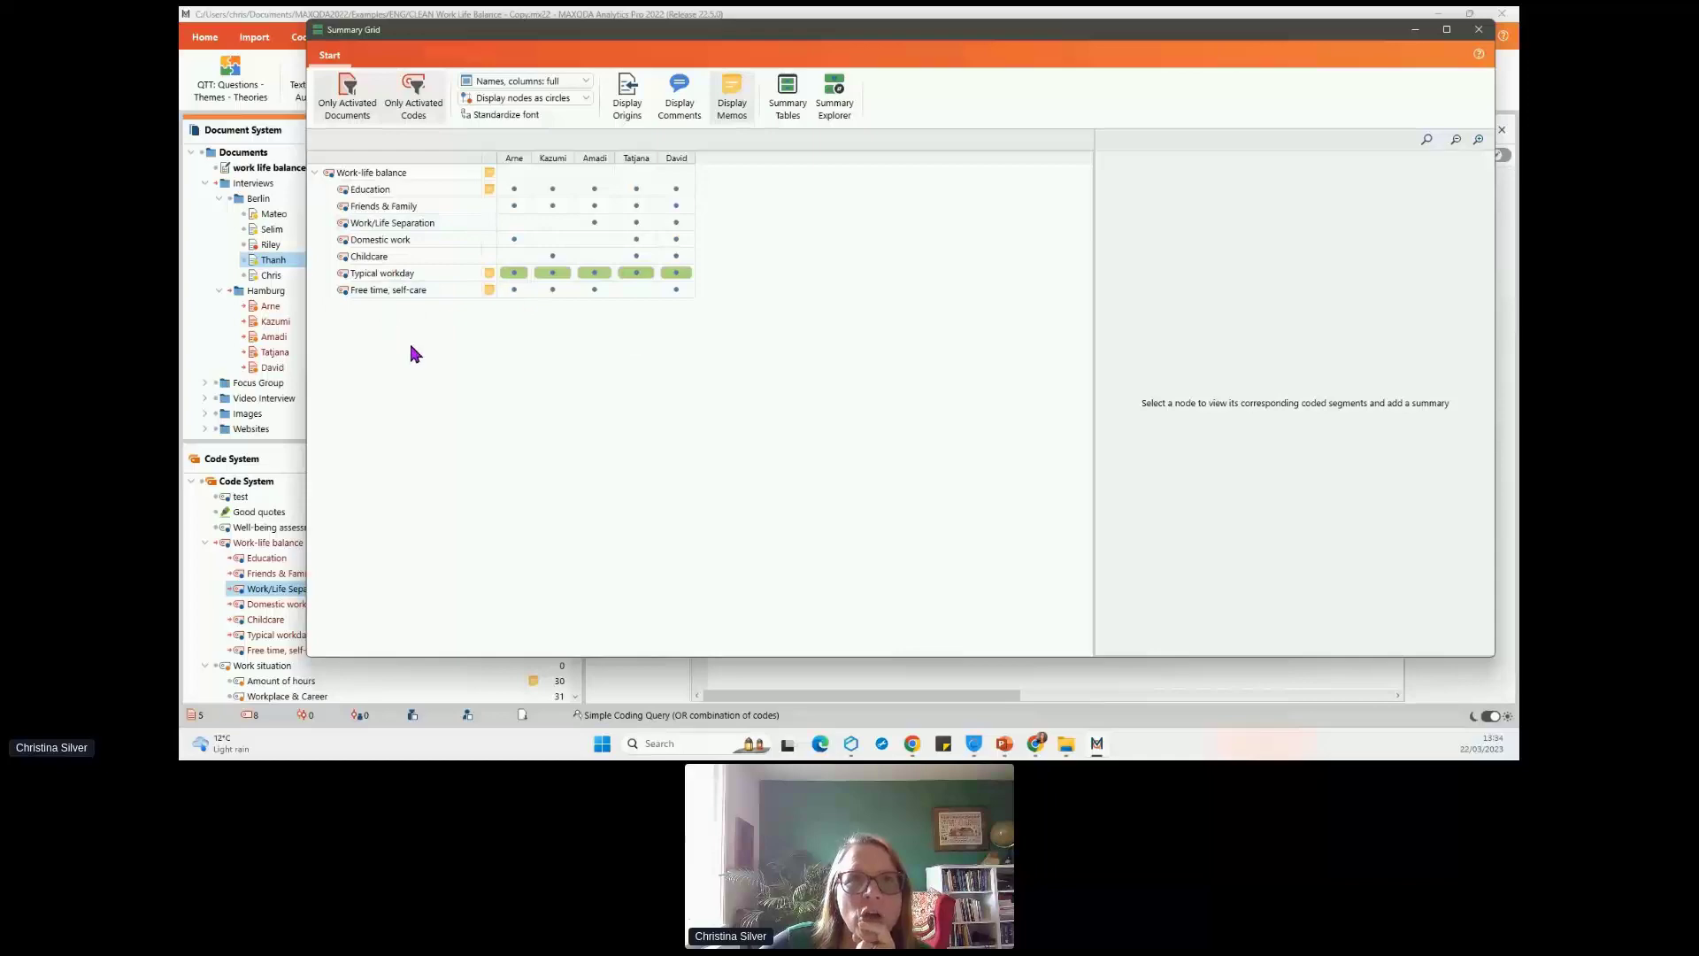
- Turn off row highlighting in document color for the Berlin Documents summary table, and close Summary Tables and the Summary Grid
click(787, 93)
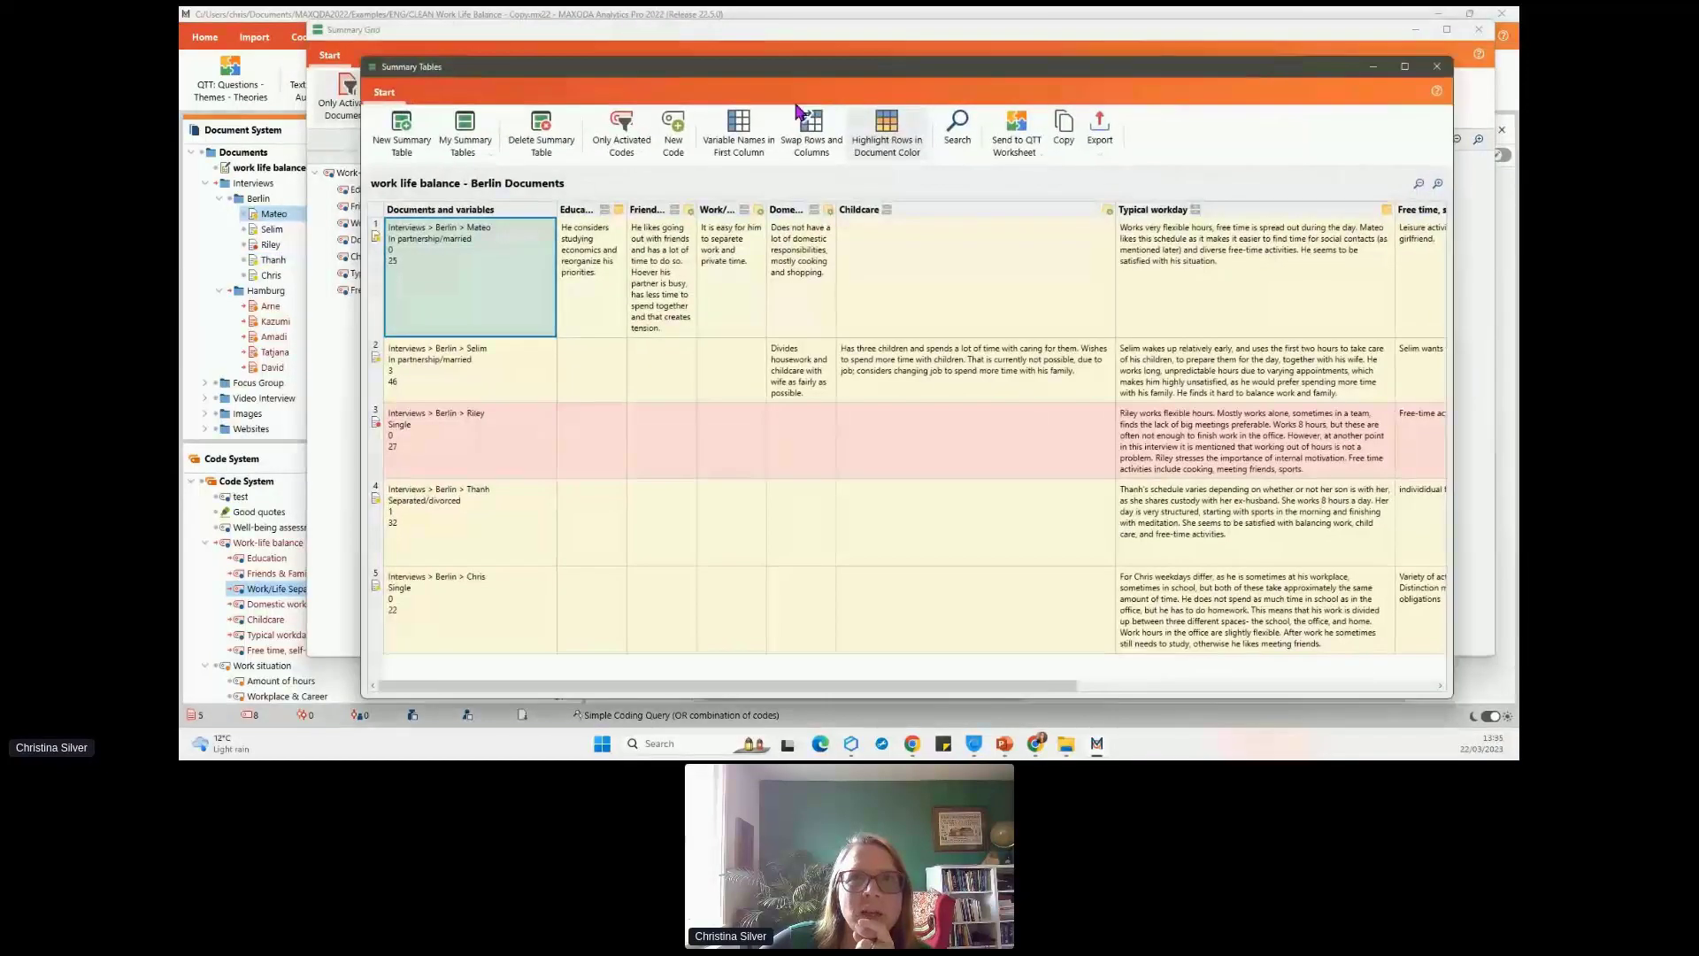
click(871, 132)
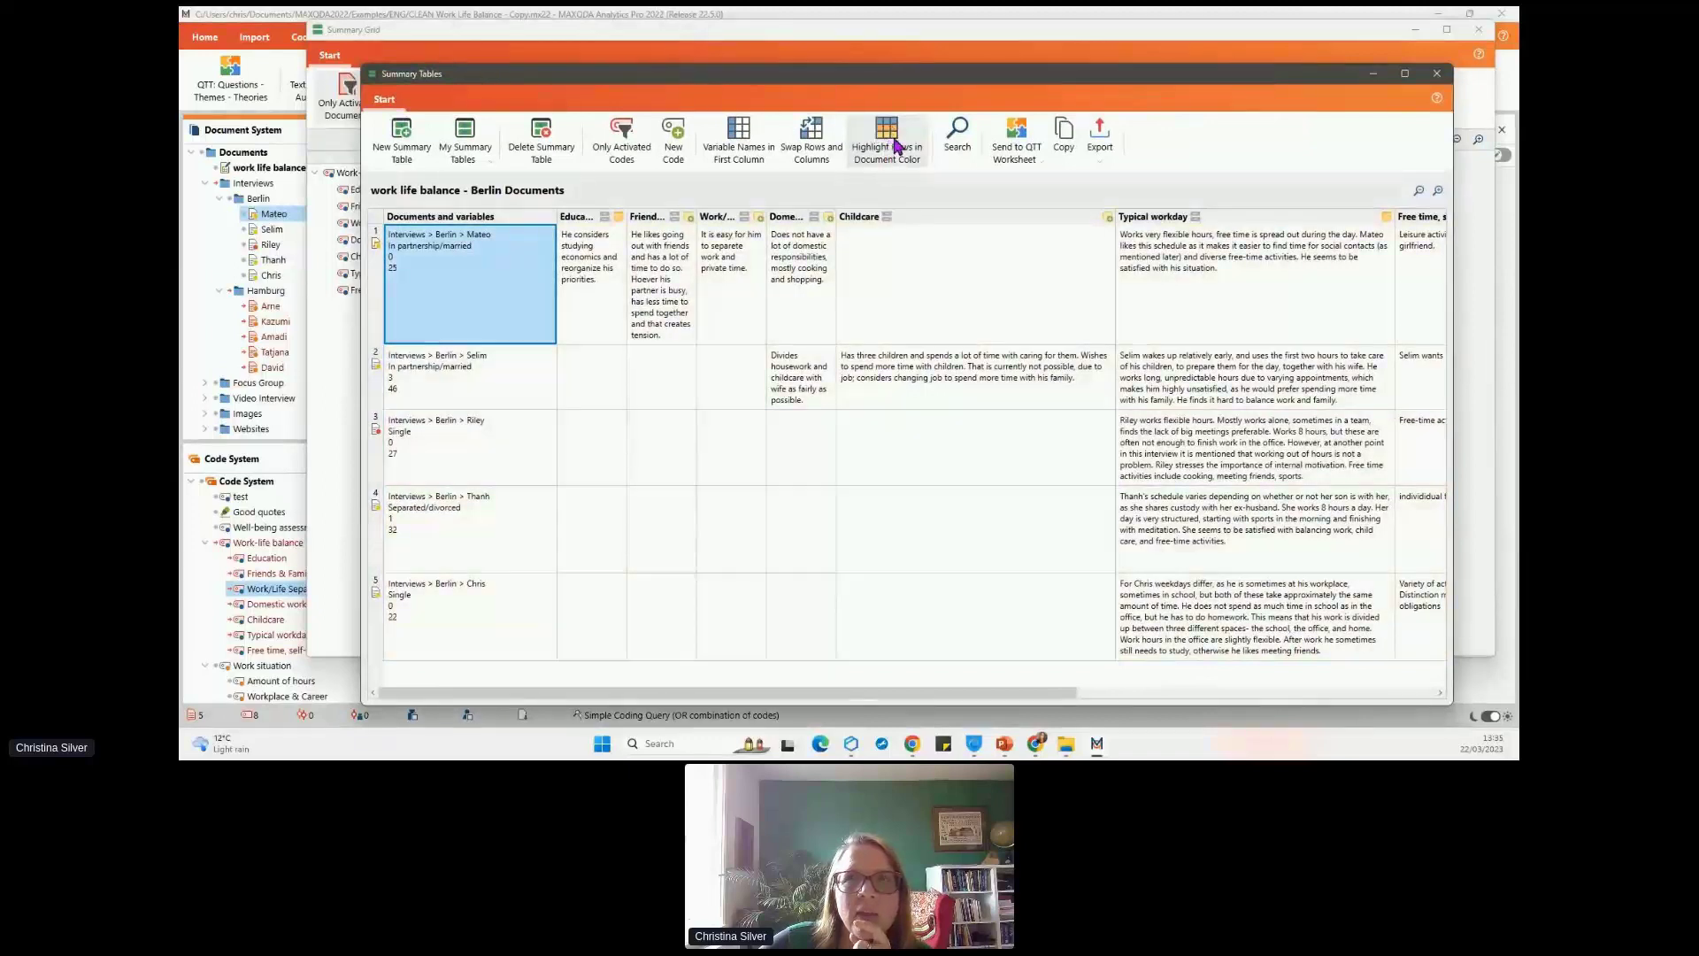
click(1436, 74)
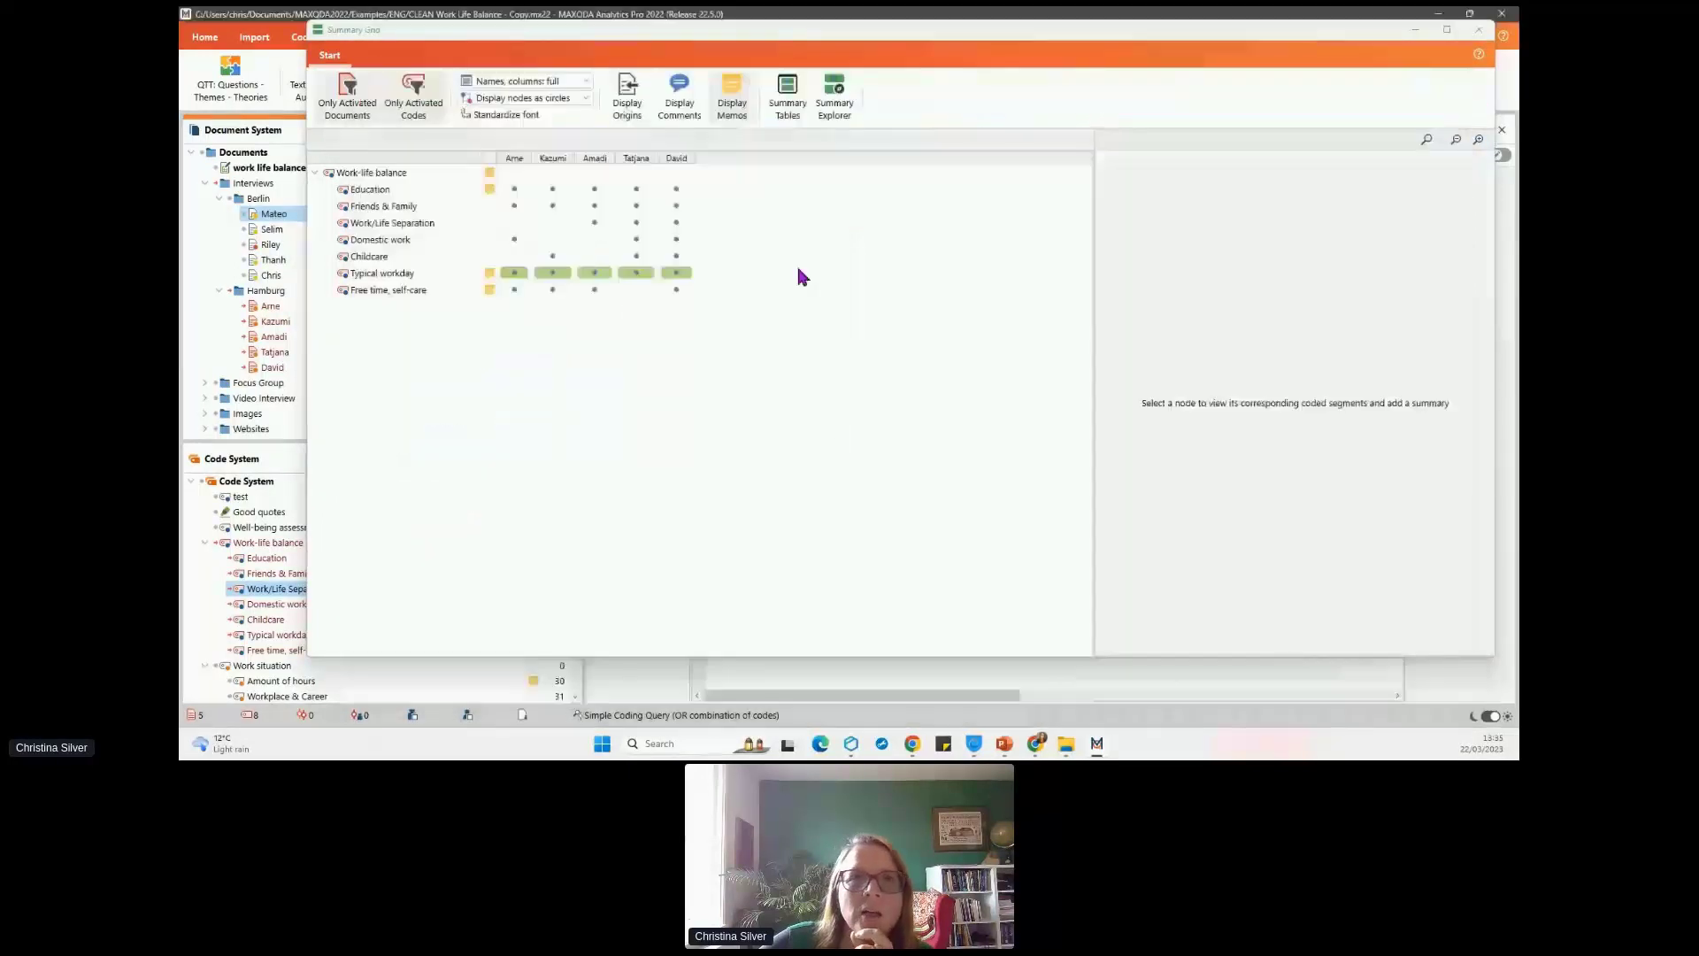
click(1475, 35)
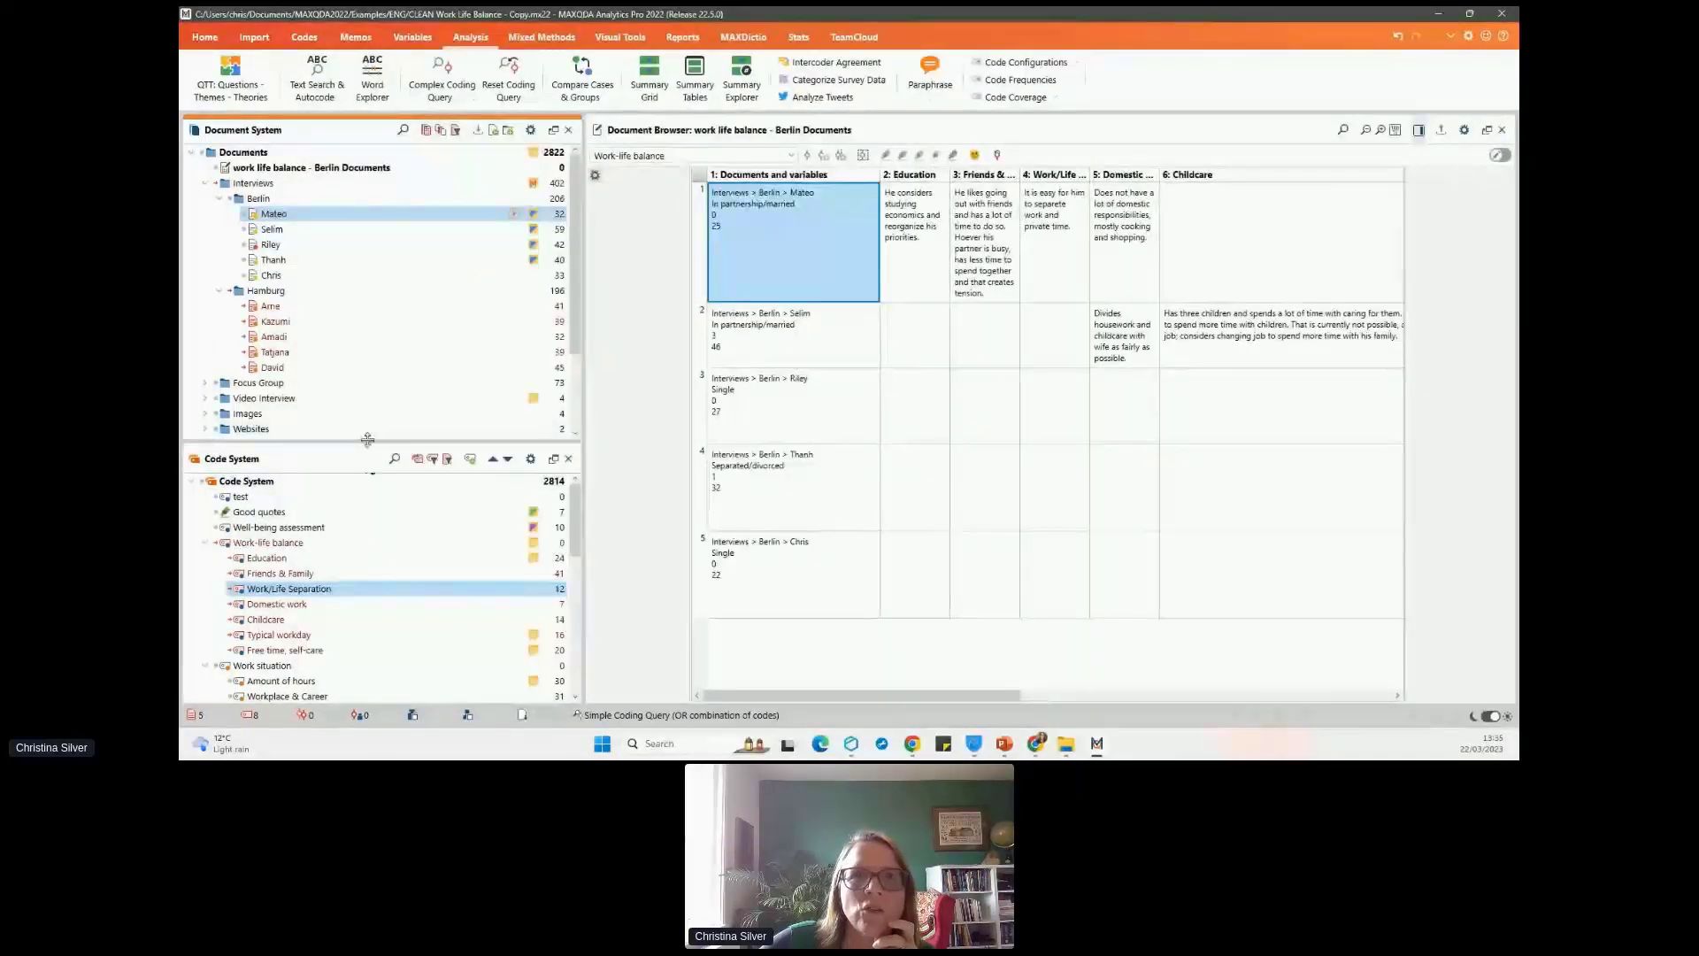
- Enlarge the Code System area and change the color of the Typical workday code to light blue
drag(392, 447, 392, 237)
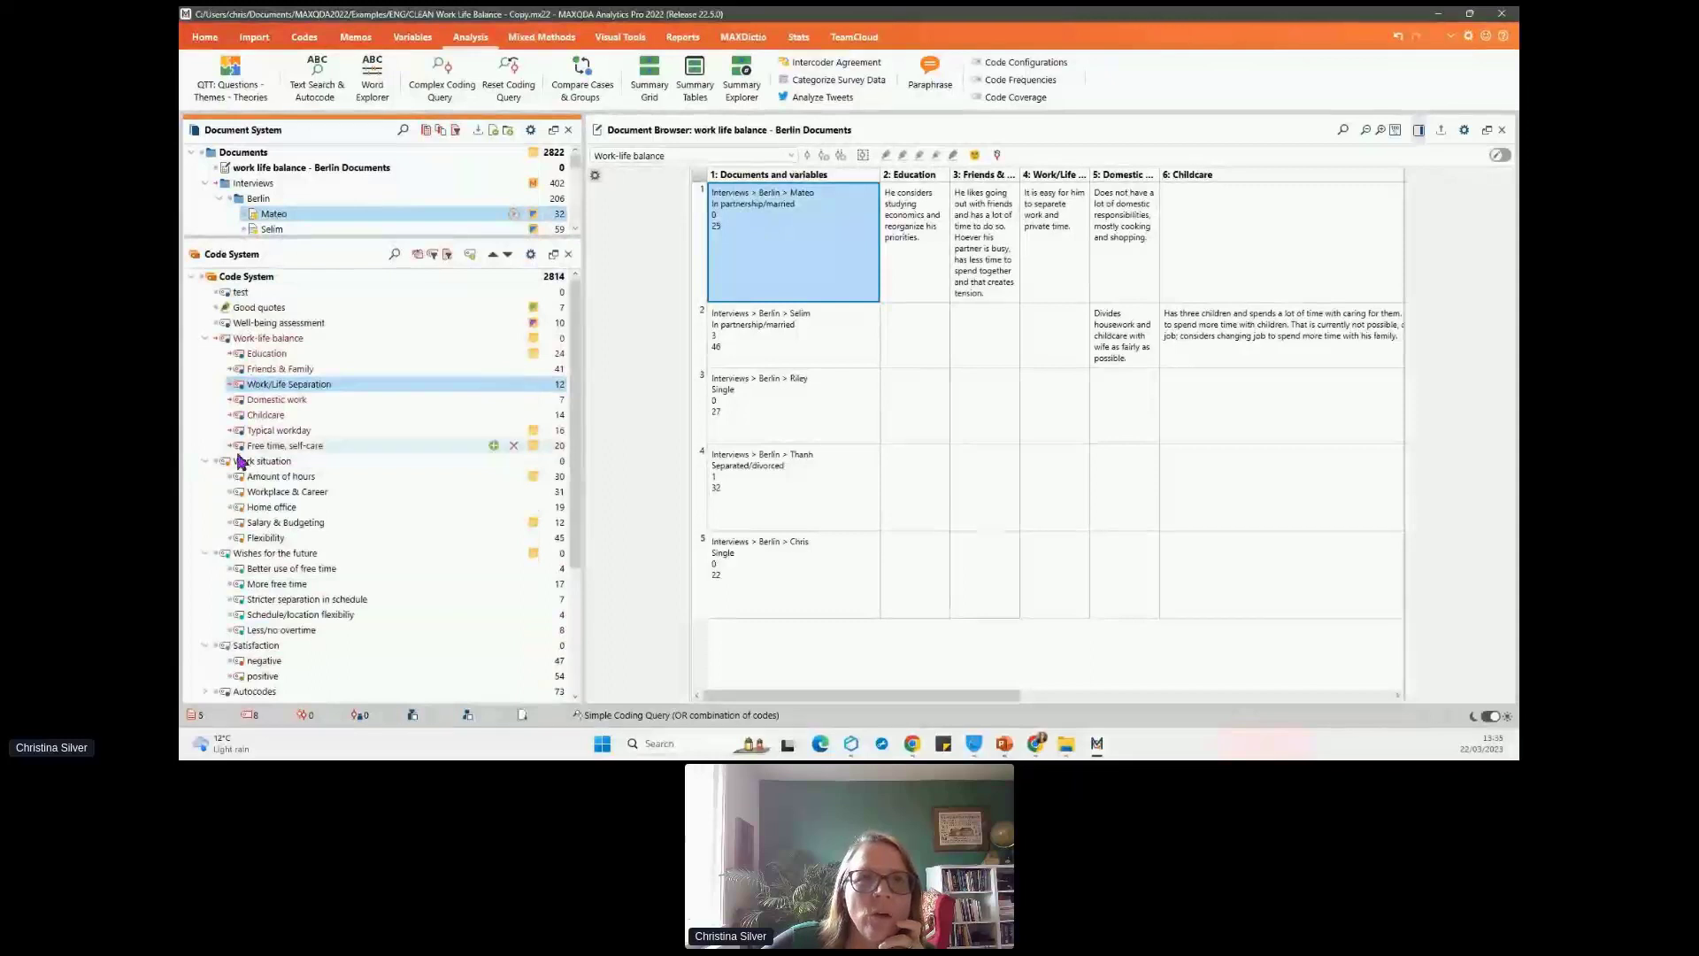
click(266, 369)
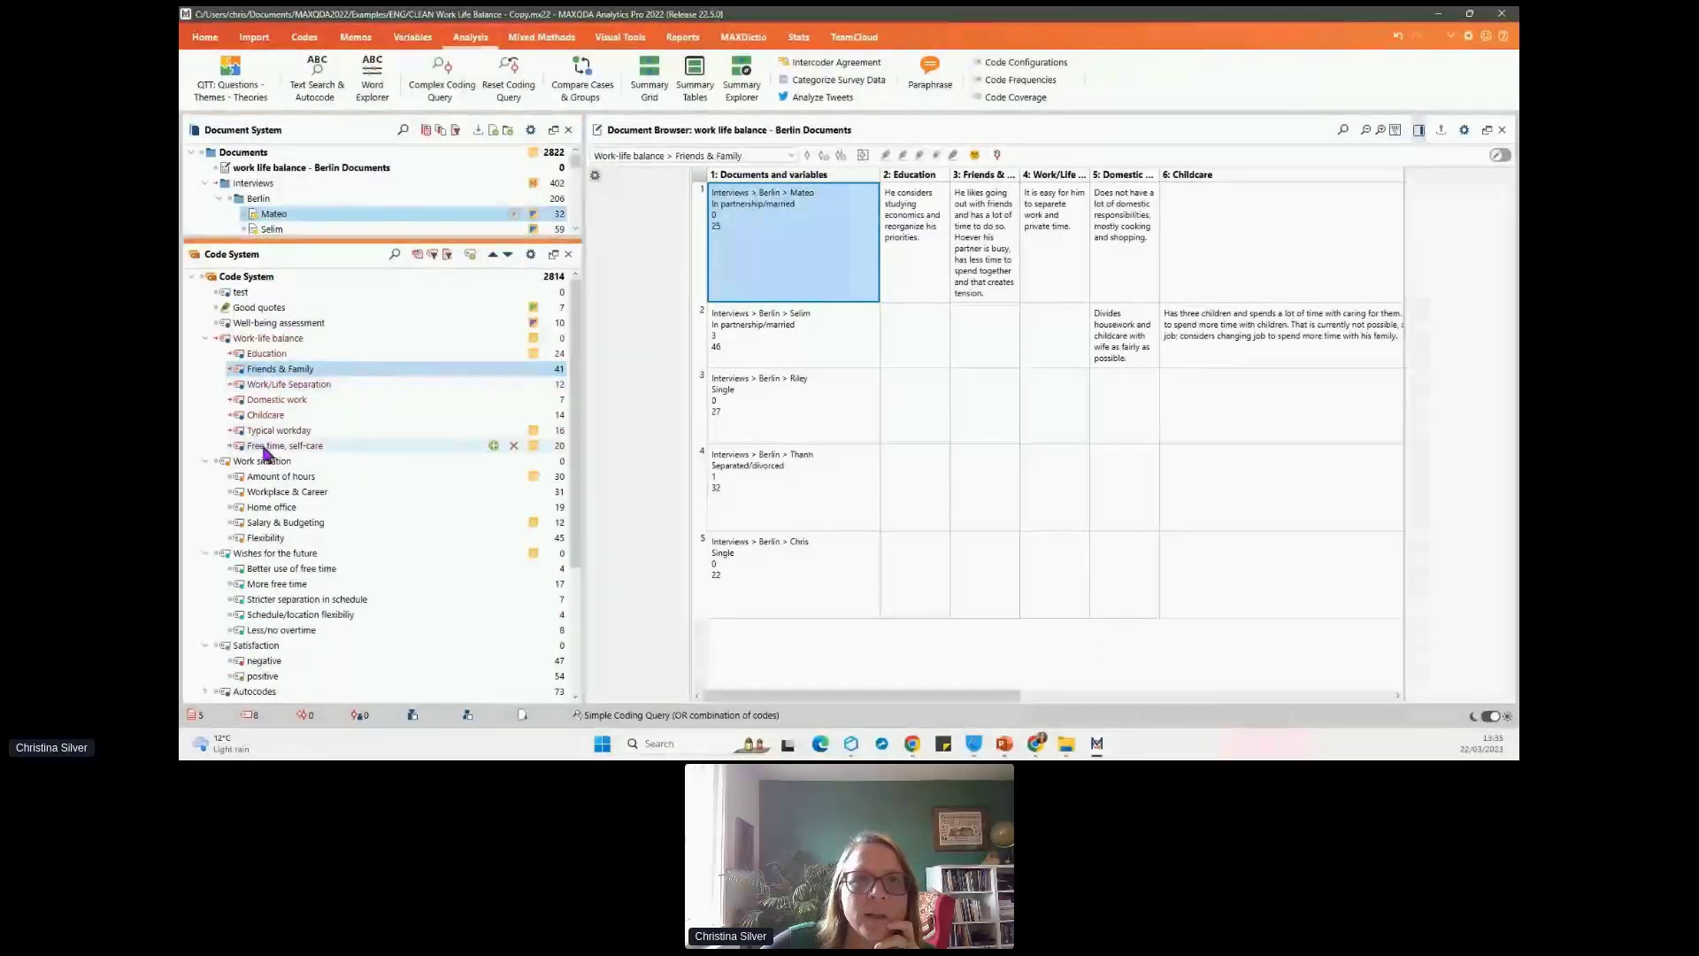
click(285, 432)
right_click(292, 438)
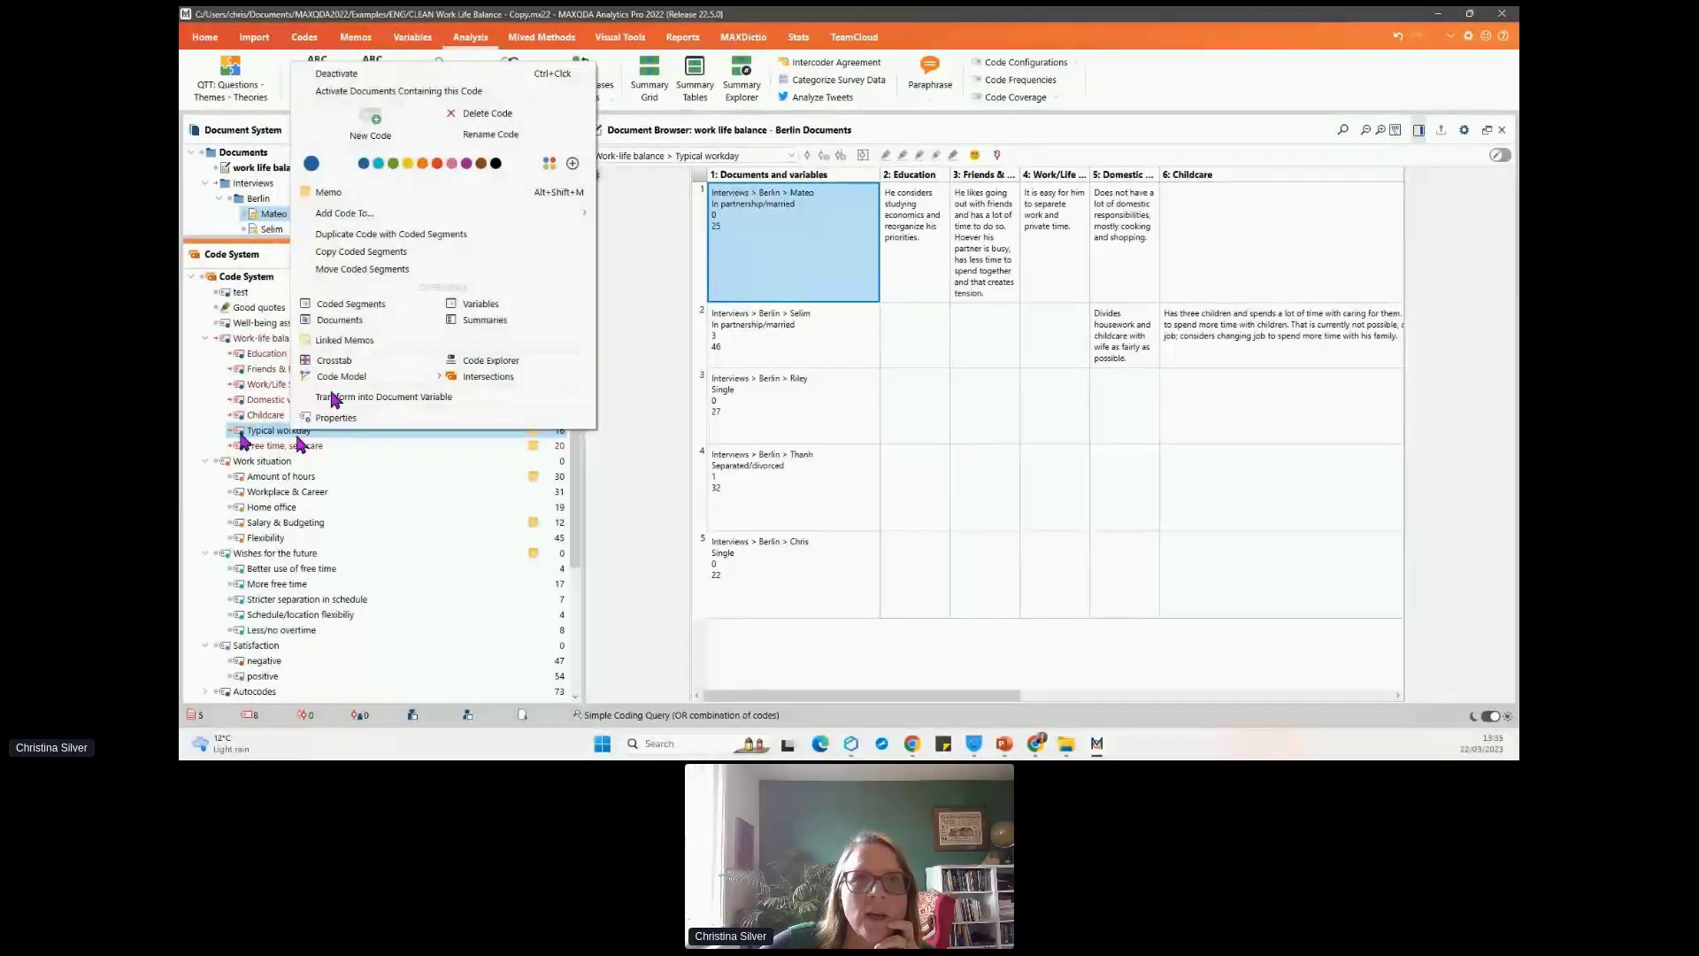
click(377, 164)
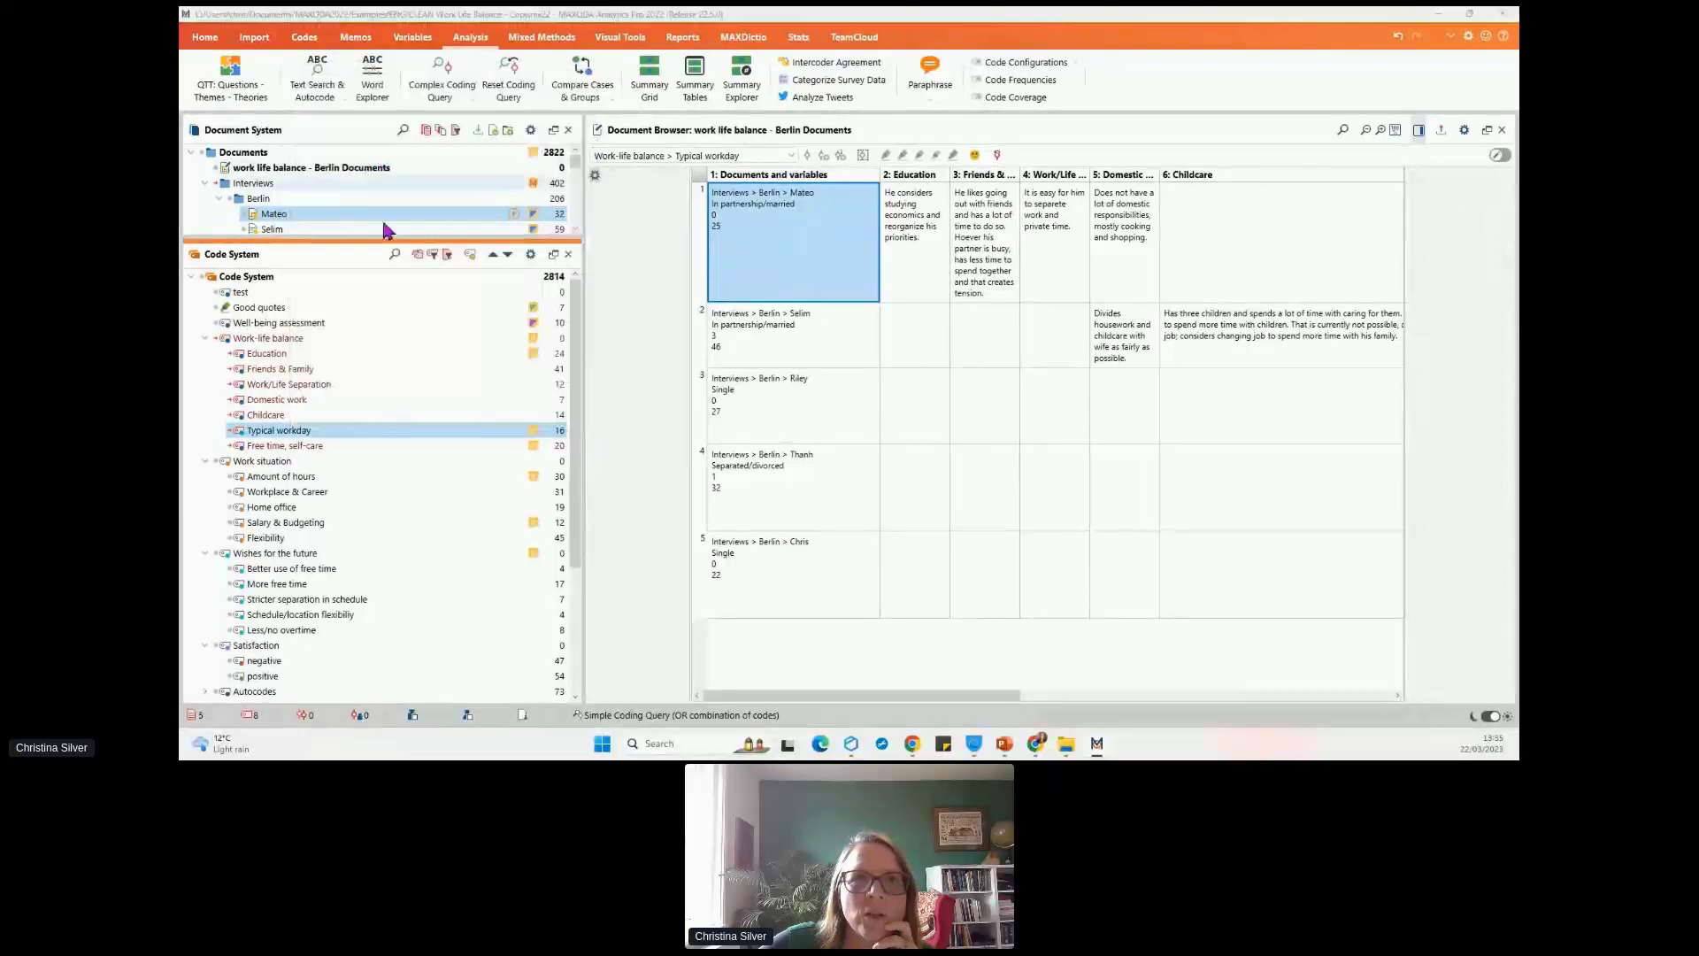
- Reopen the Summary Grid, open Summary Tables from it, and highlight the table's rows in document color
click(662, 88)
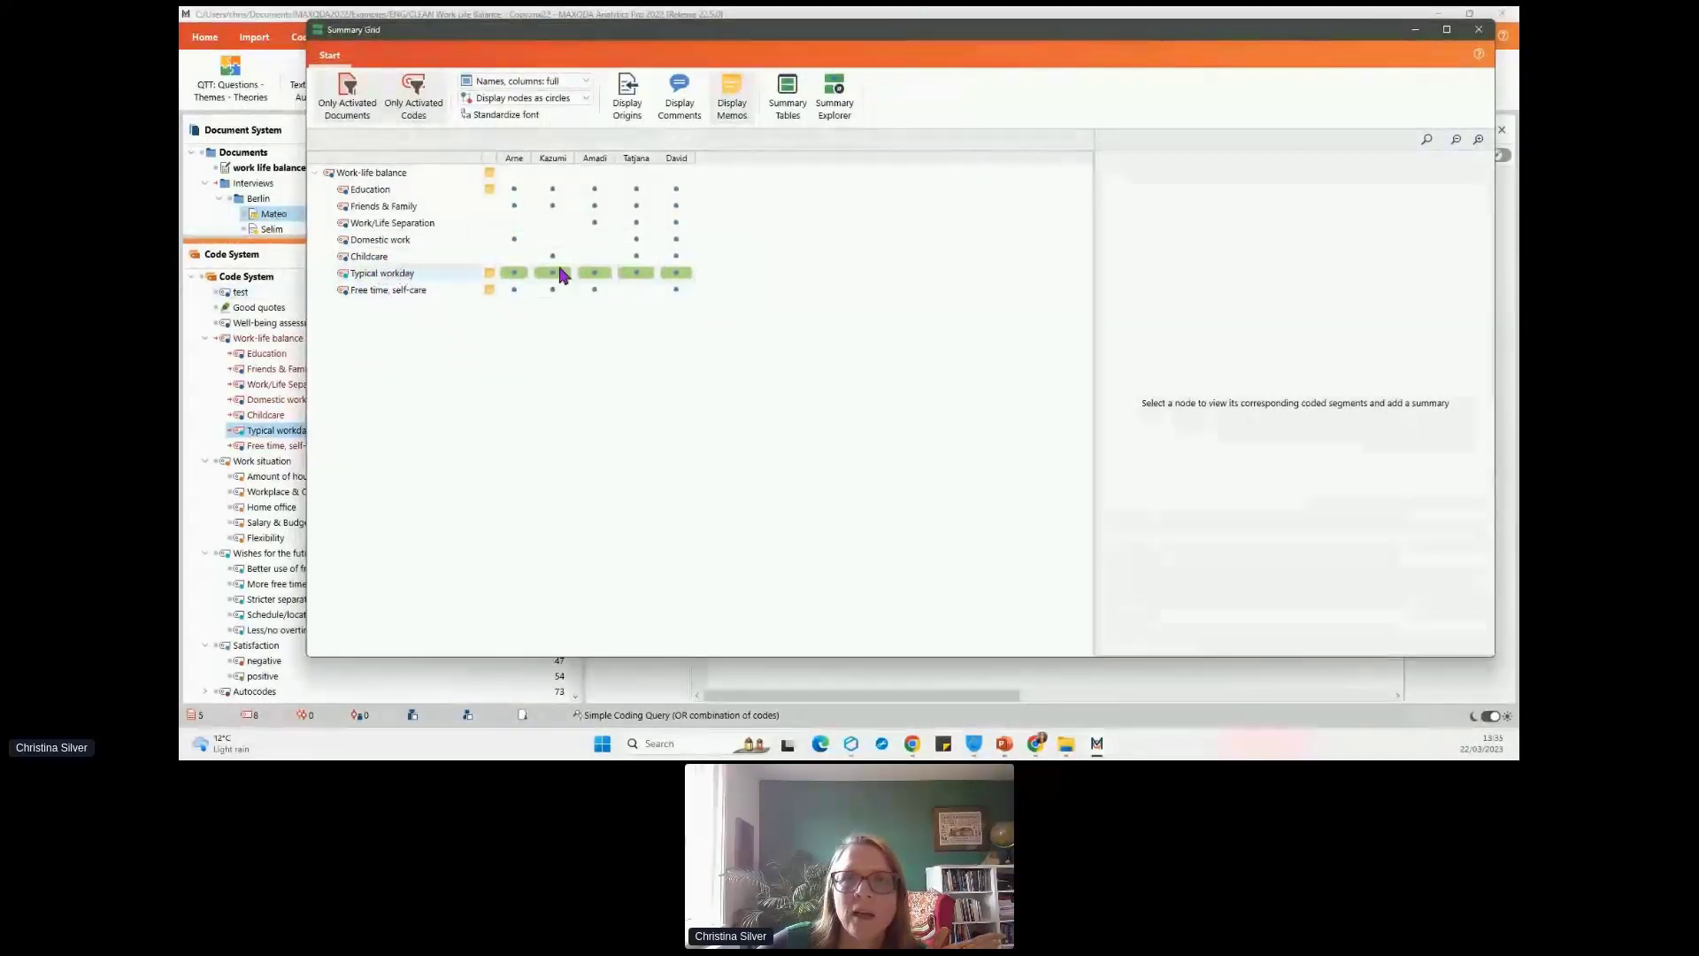
click(787, 93)
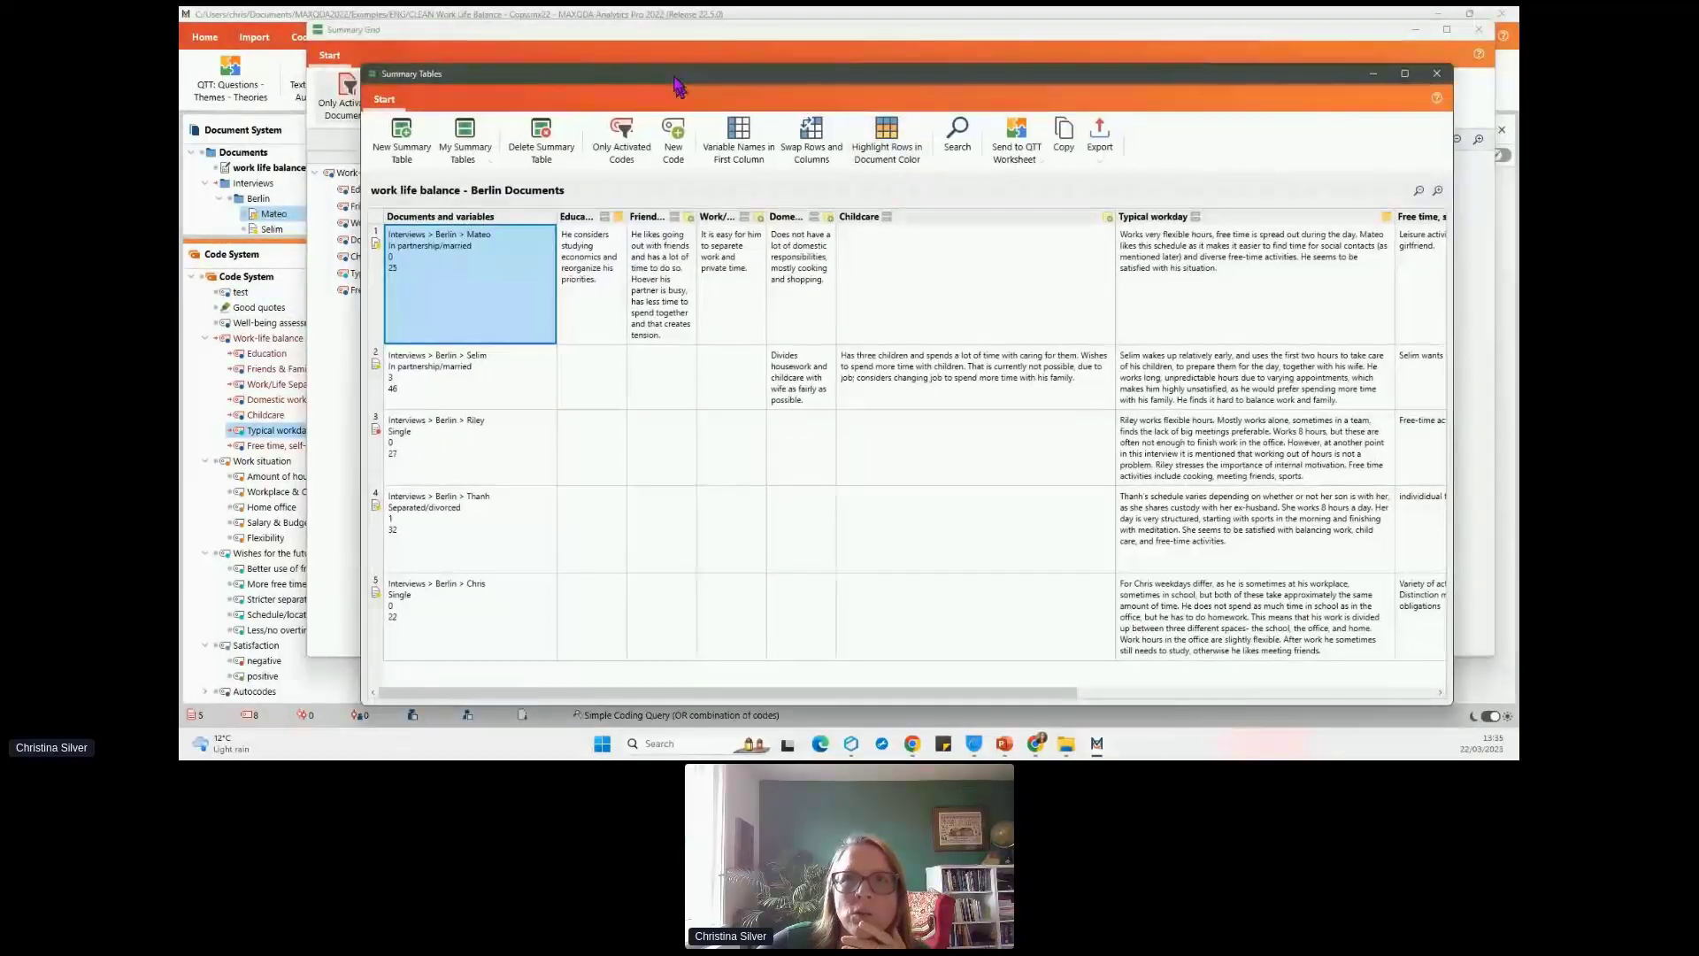
drag(675, 86, 641, 69)
click(856, 140)
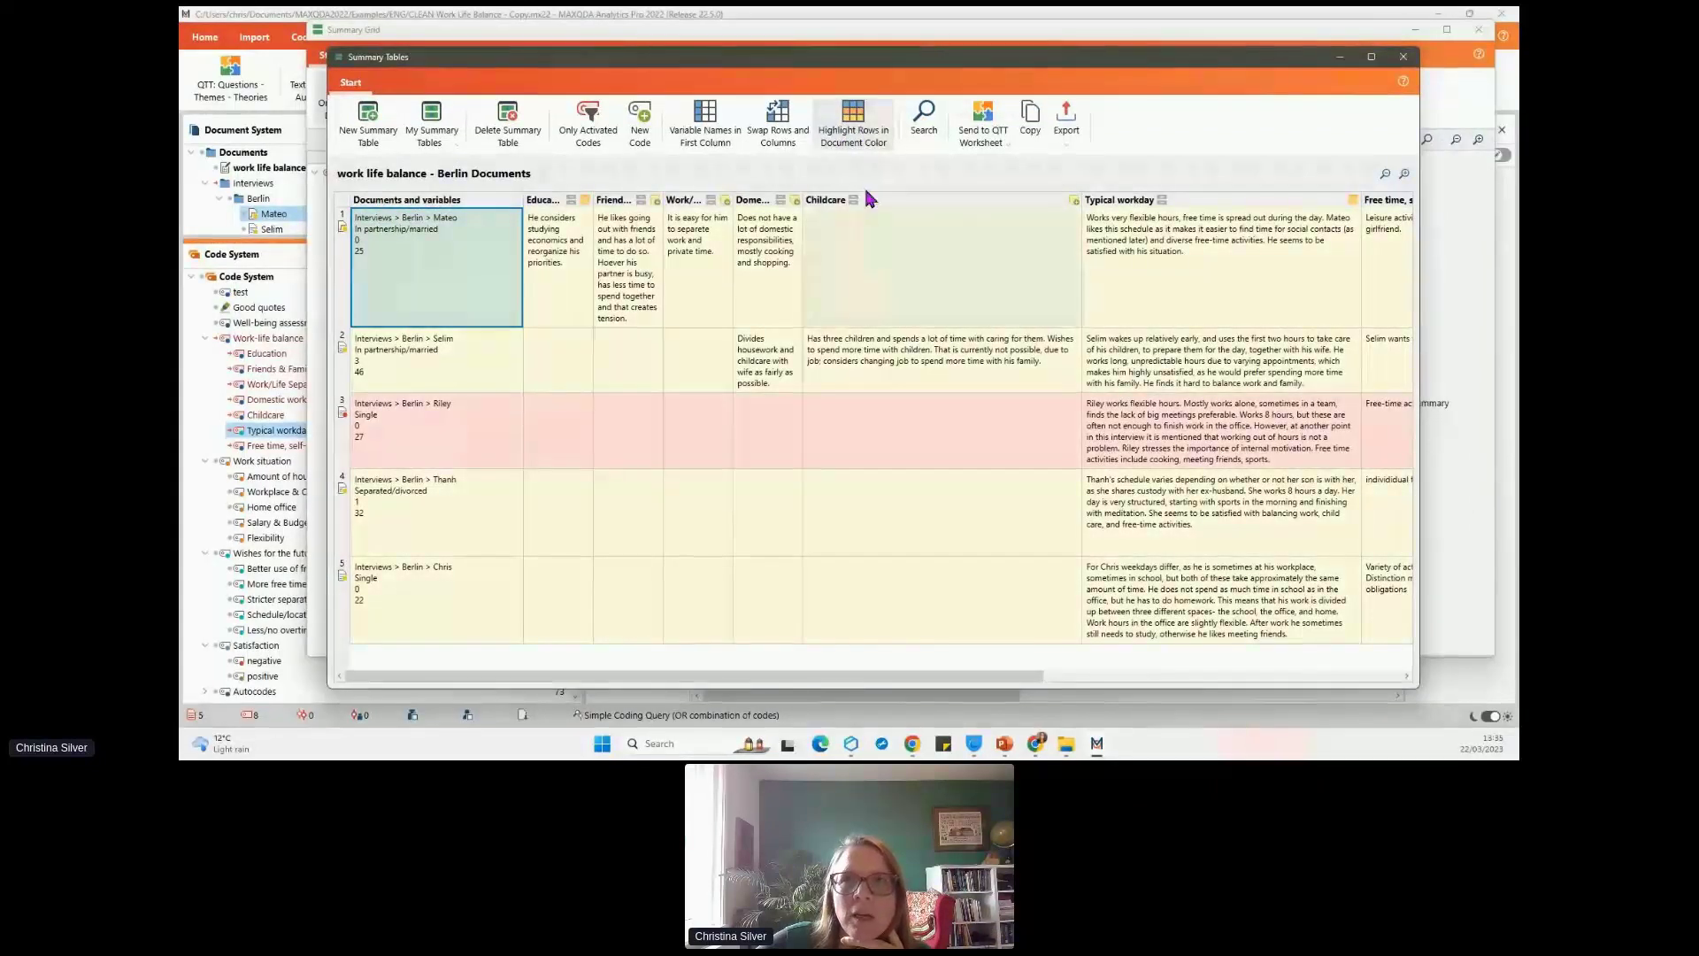
- Widen the Summary Tables window and move it aside to uncover the code list in the Summary Grid
drag(786, 66, 805, 50)
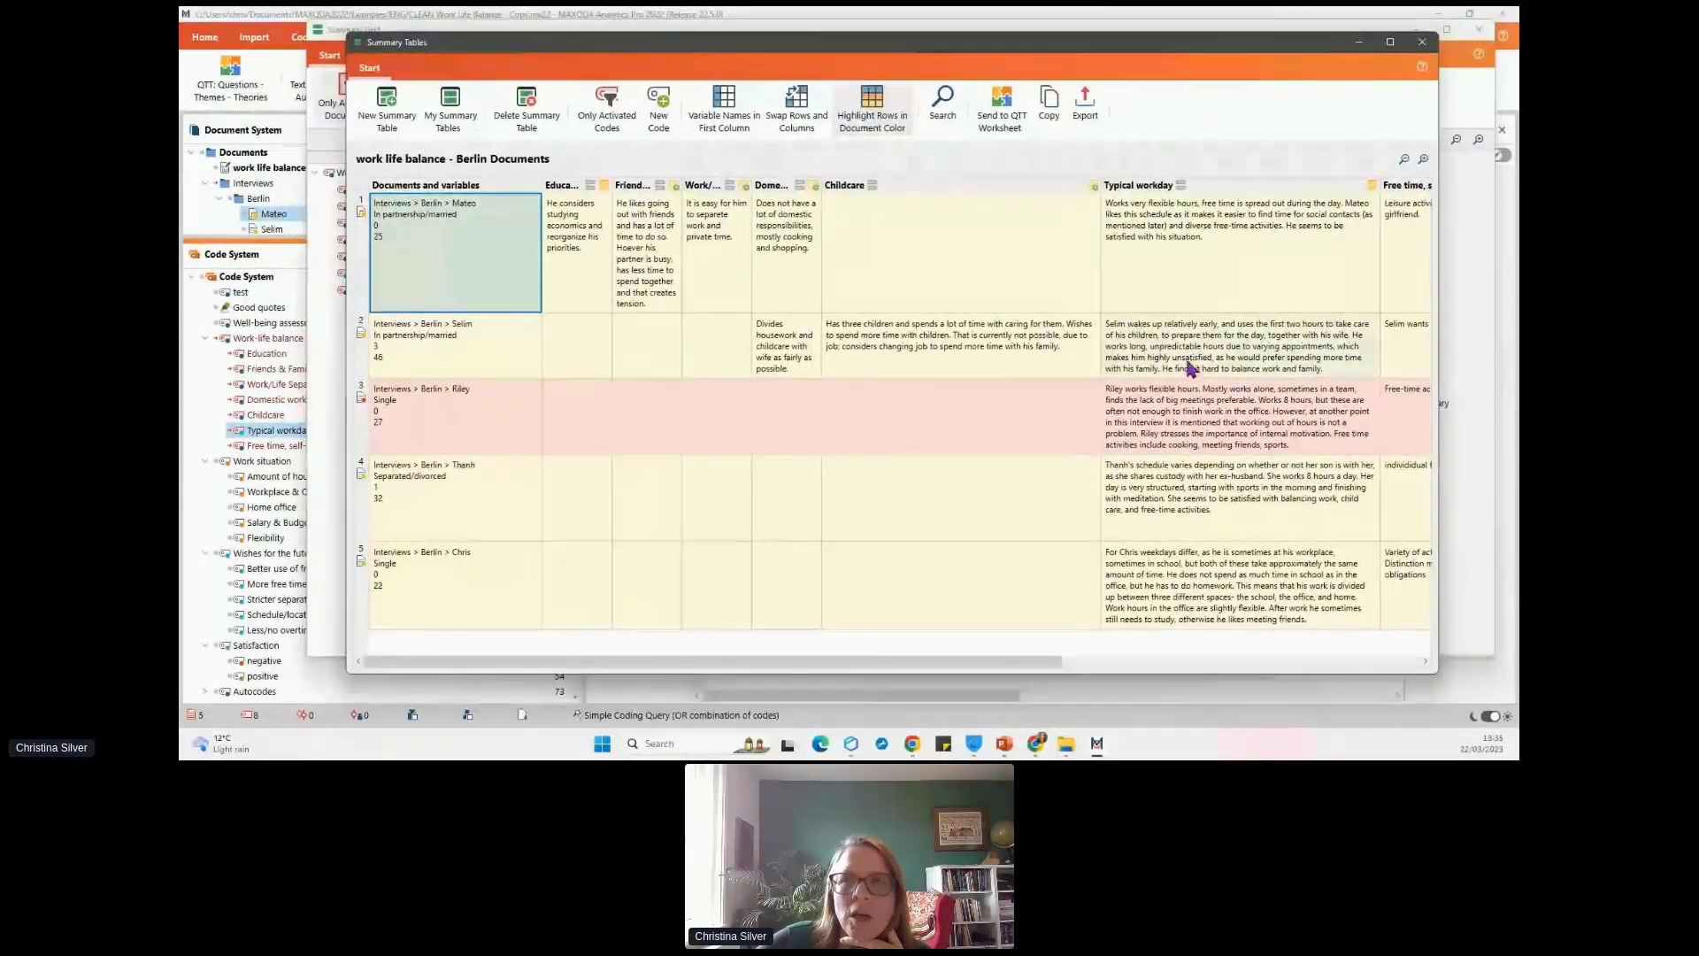
drag(1437, 295, 1485, 292)
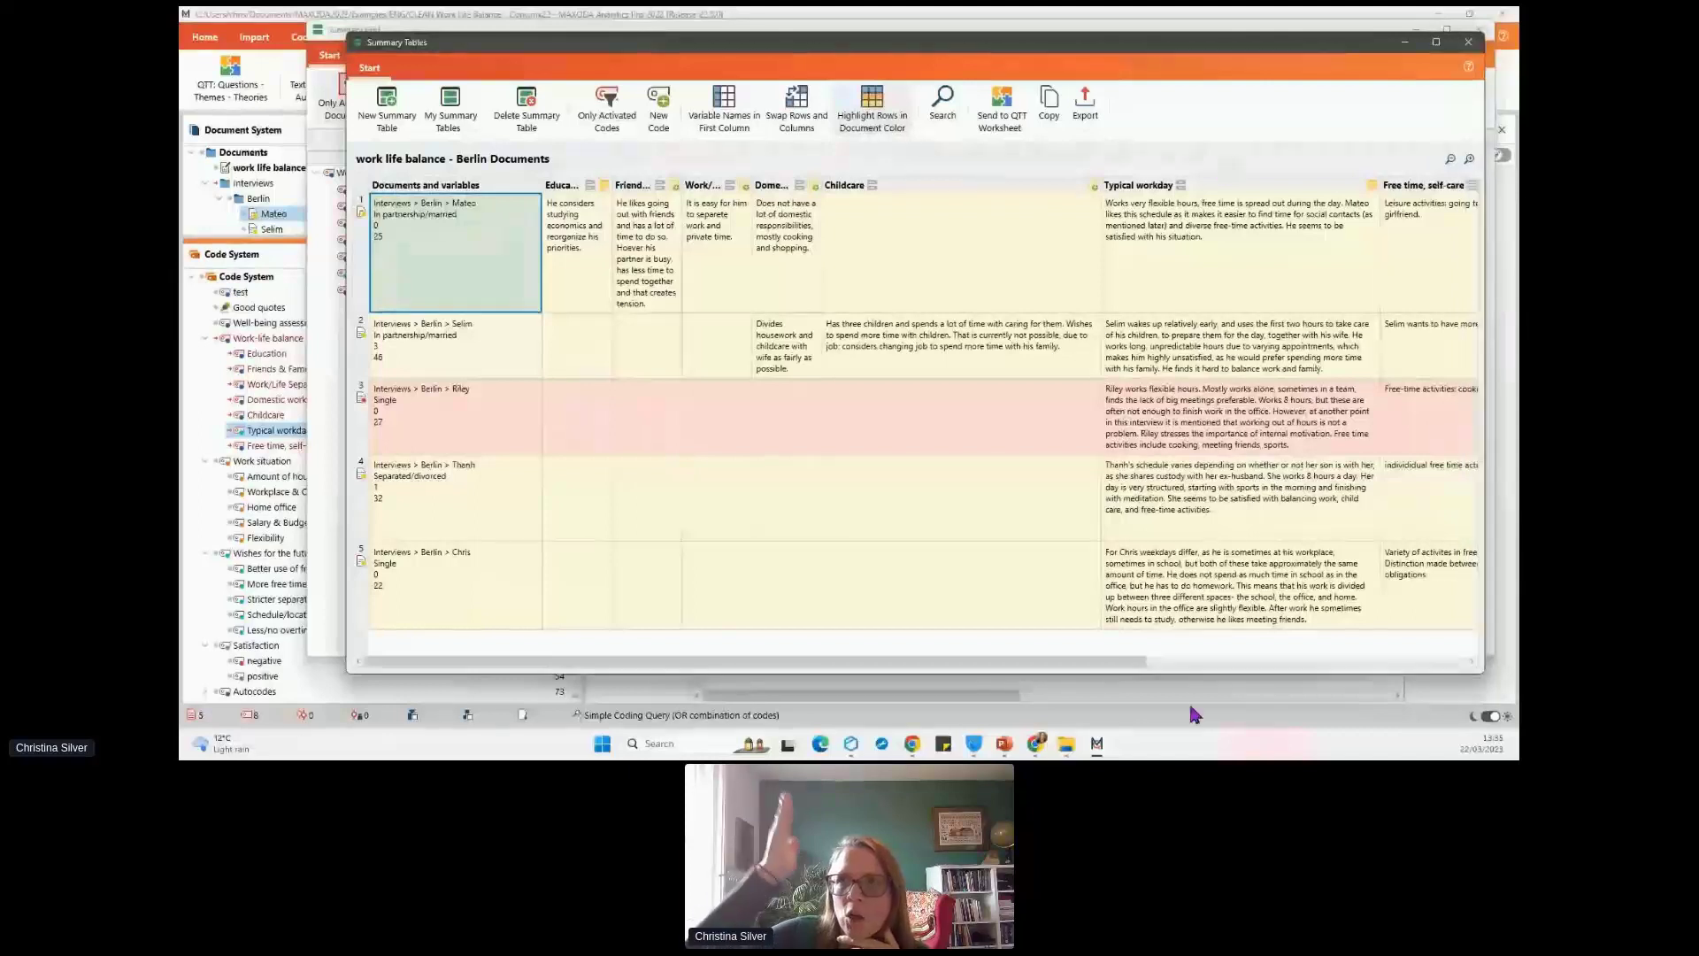
mouse_move(1130, 668)
mouse_down()
mouse_move(1237, 665)
mouse_move(1097, 659)
mouse_up()
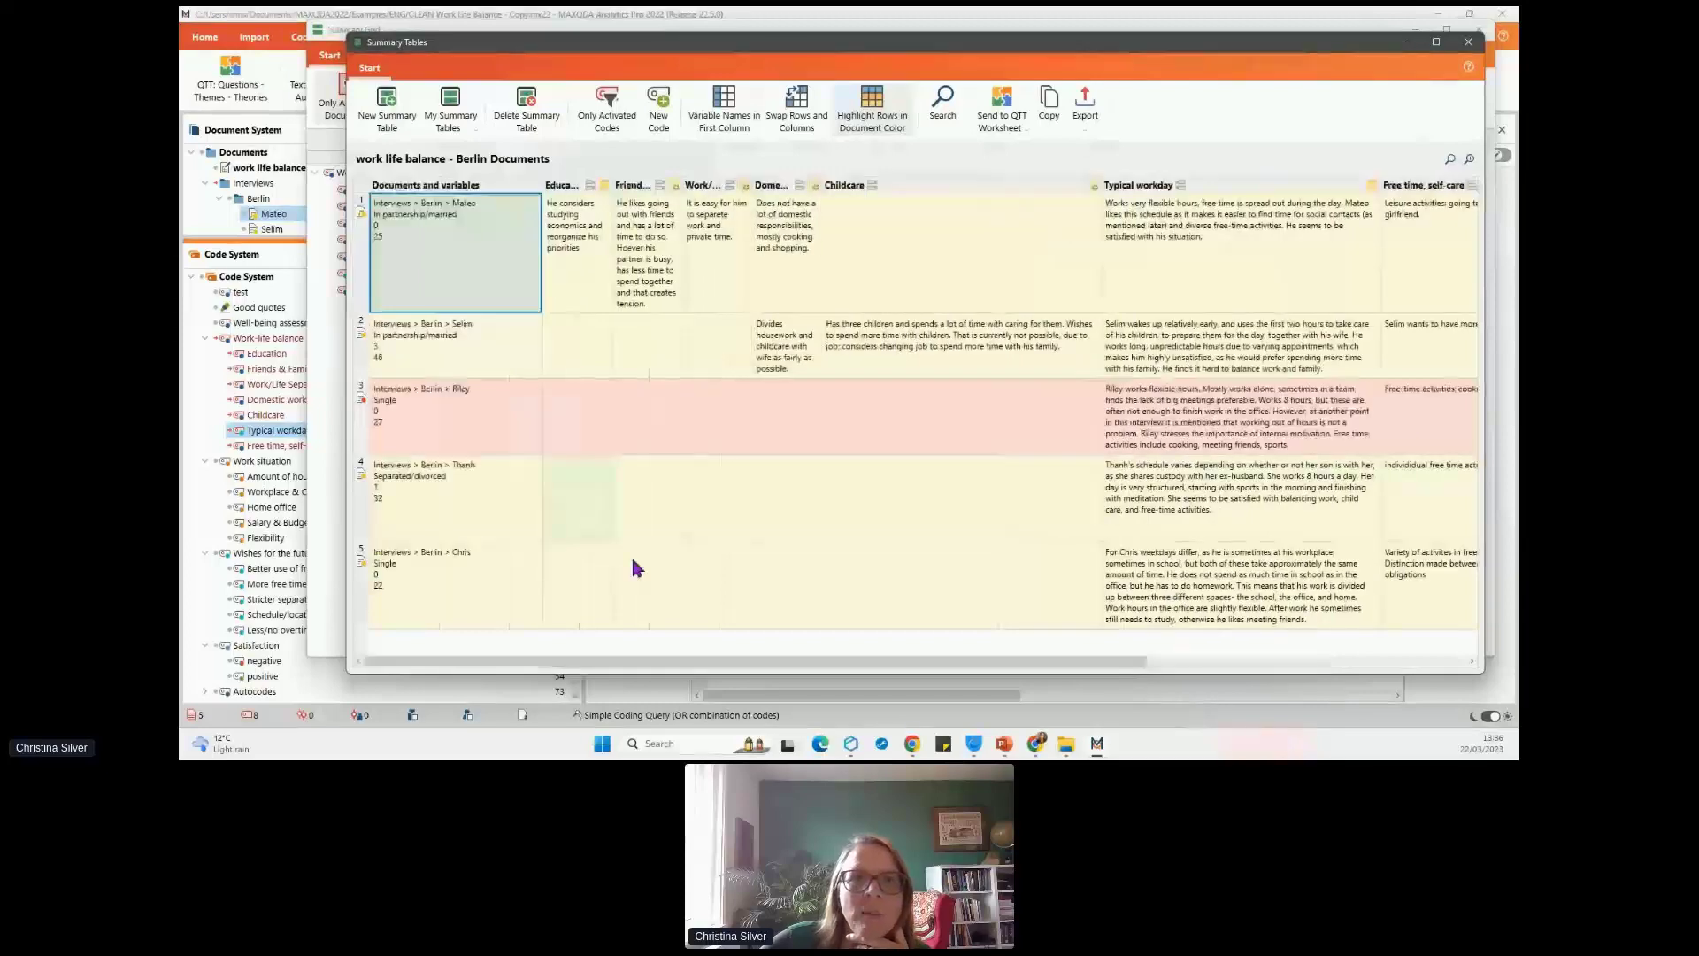
drag(623, 44, 781, 48)
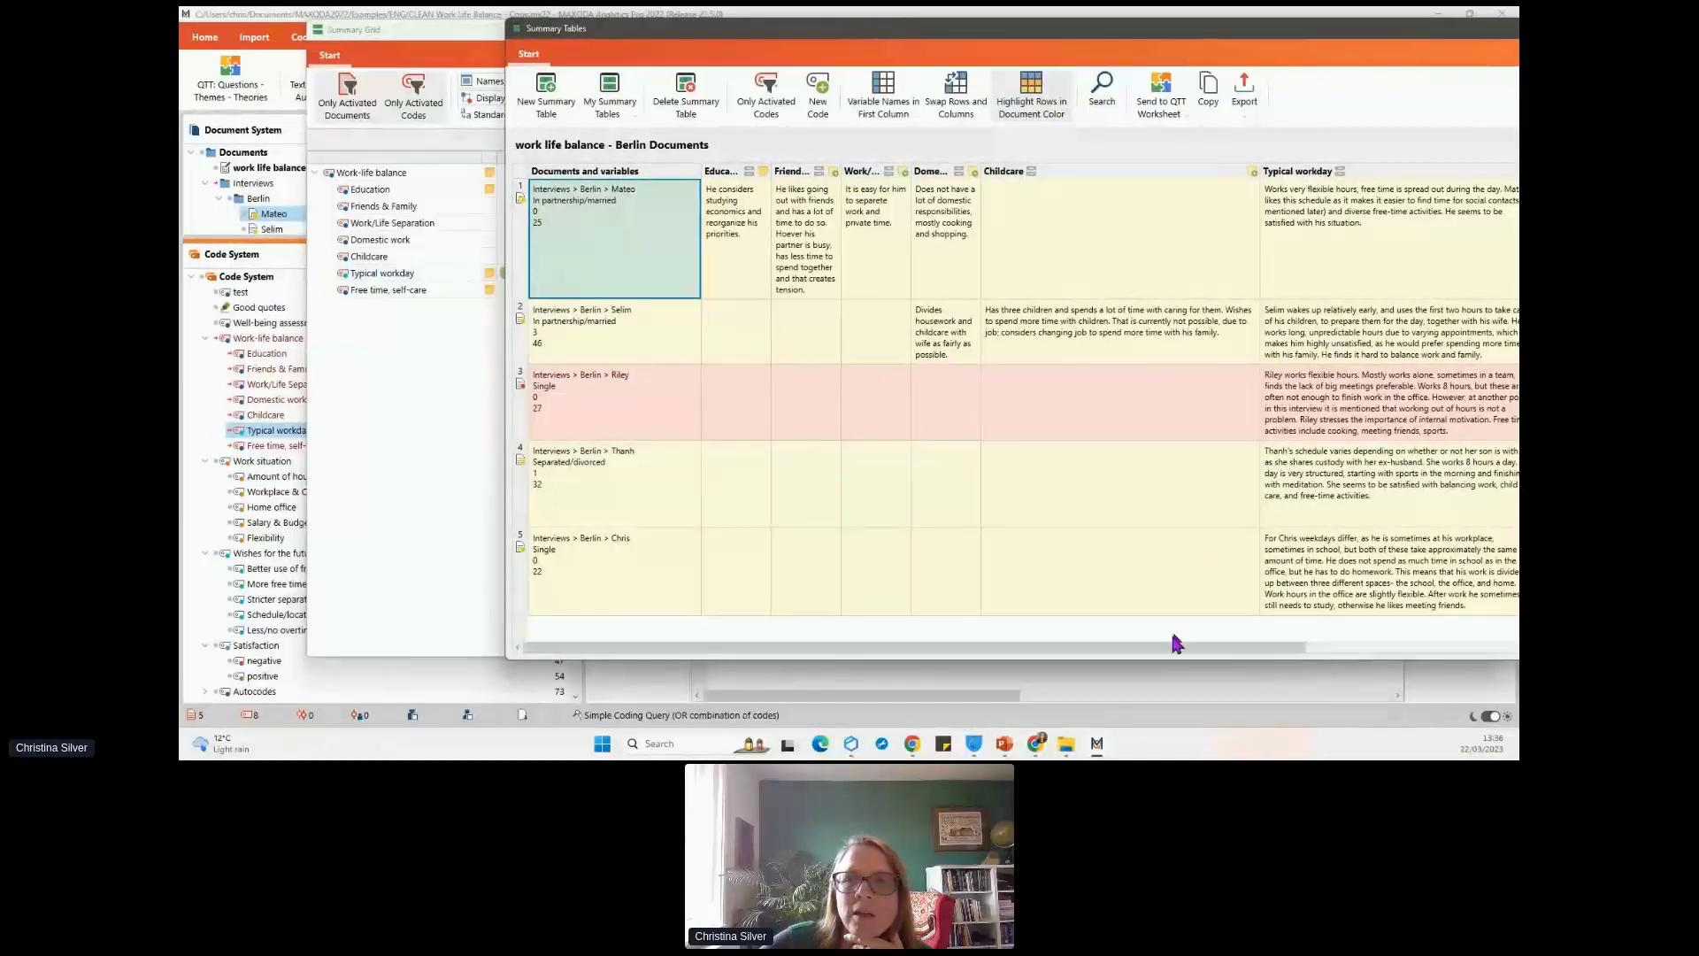
- Swap the rows and columns of the Berlin Documents summary table, and close Summary Tables and the Summary Grid
drag(1176, 647, 1366, 640)
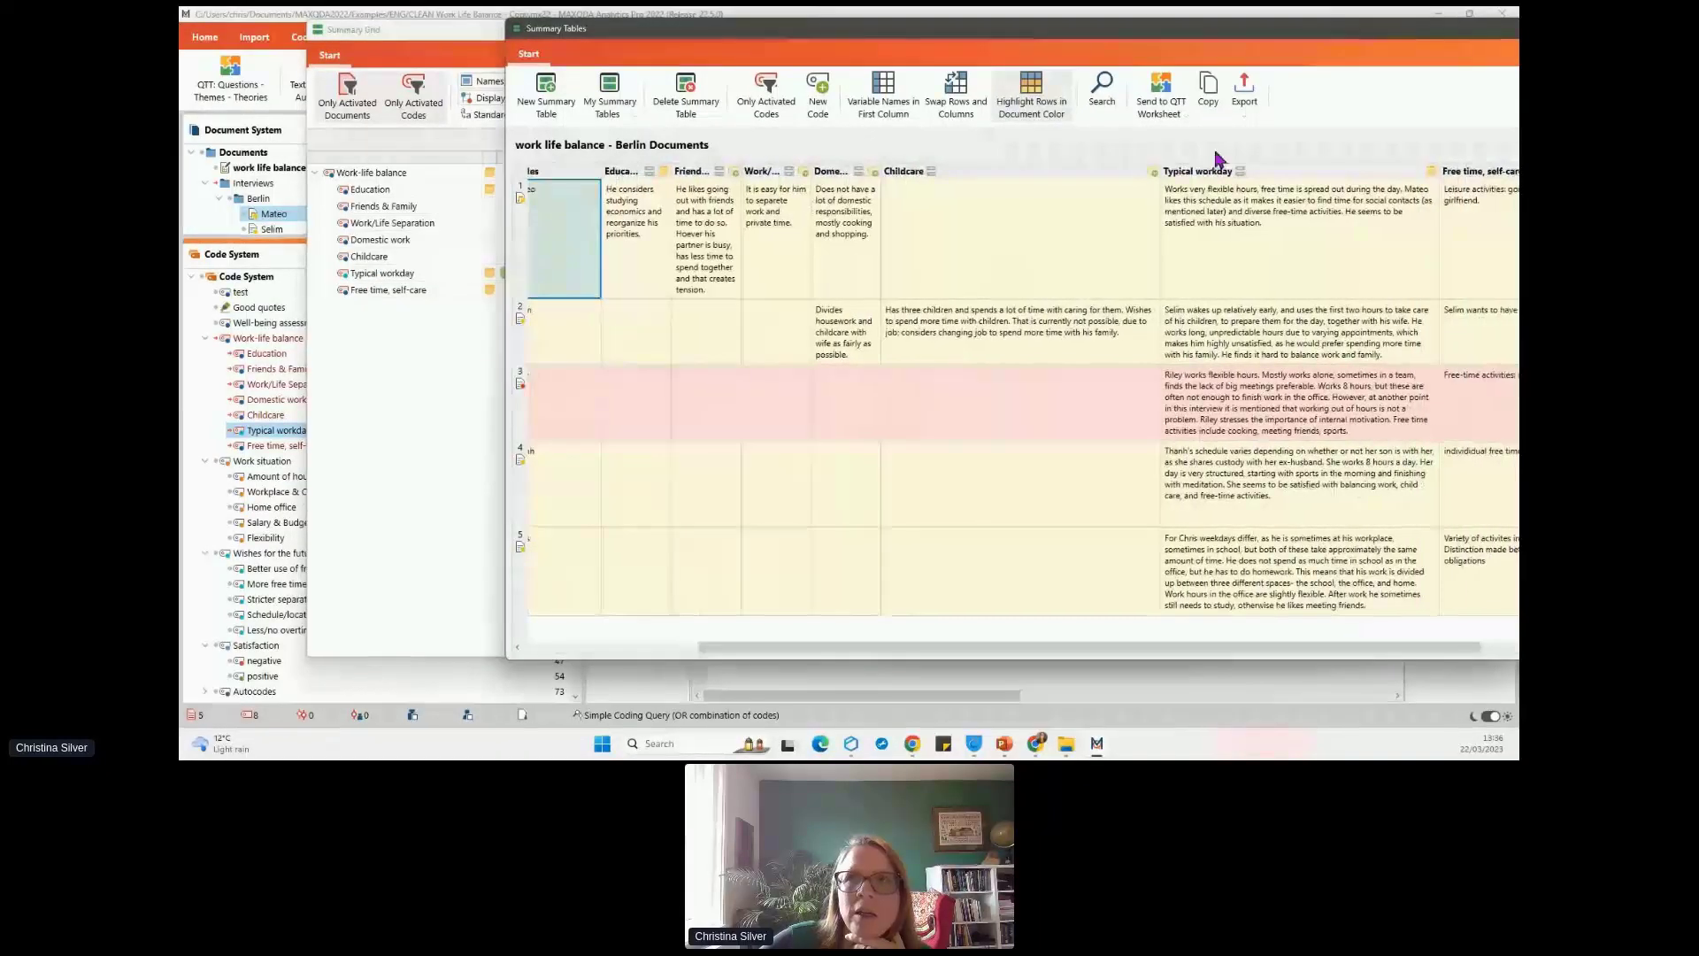
click(962, 105)
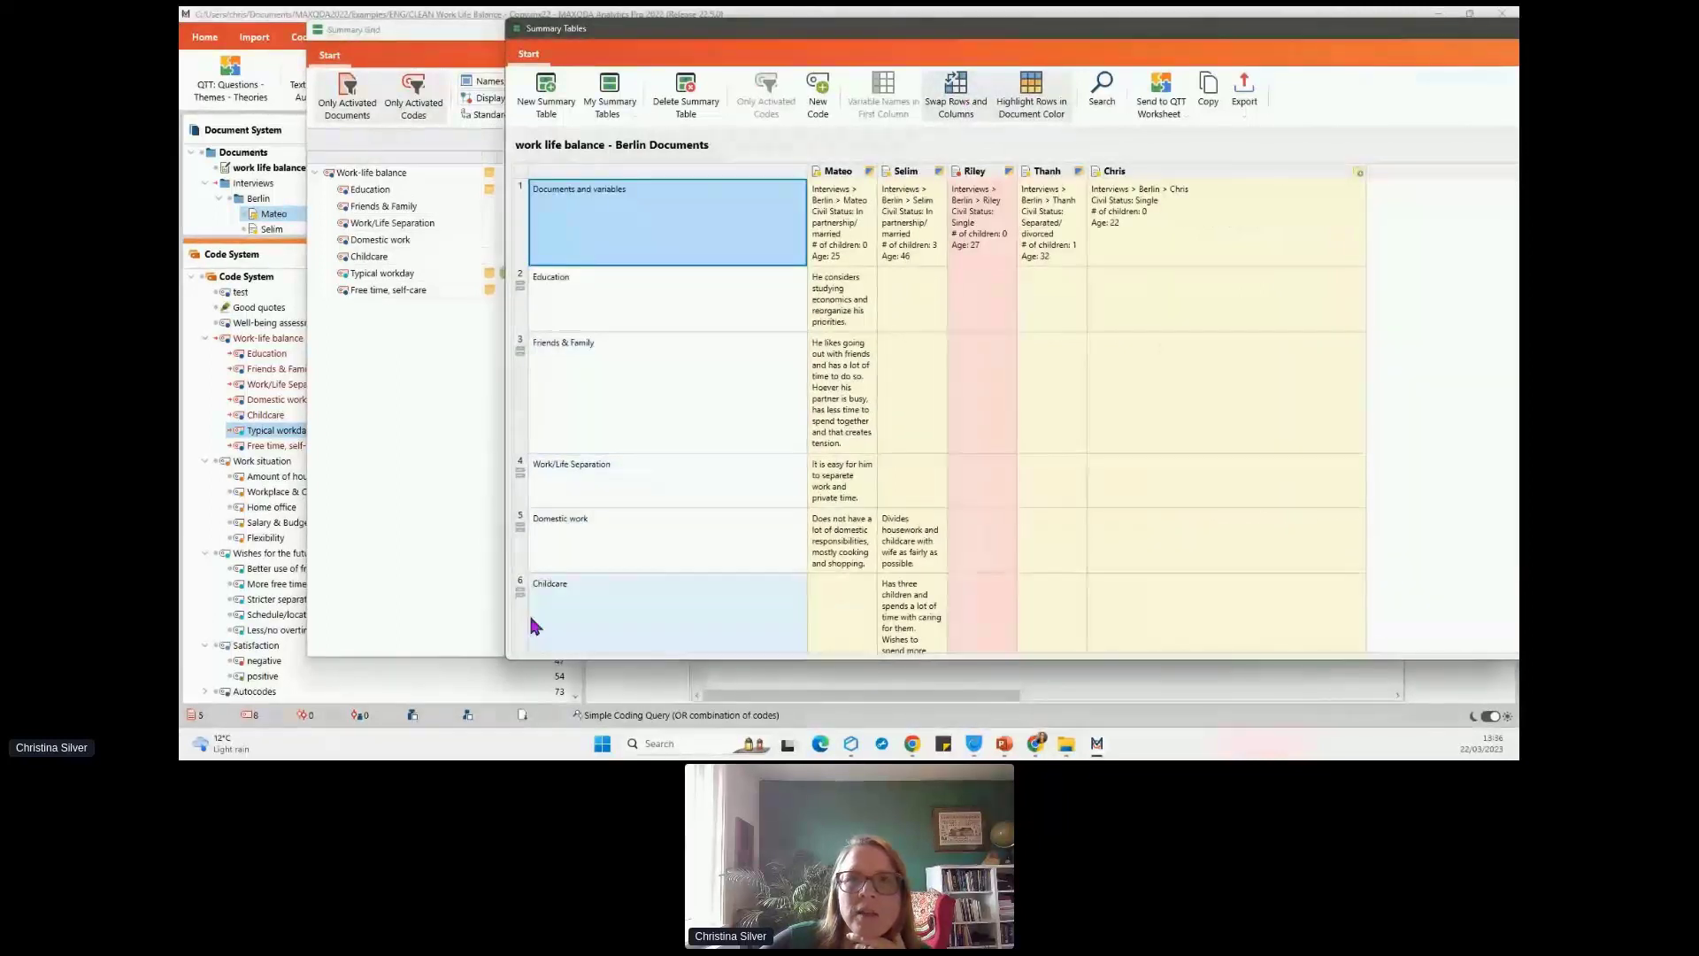
drag(1313, 31, 1178, 36)
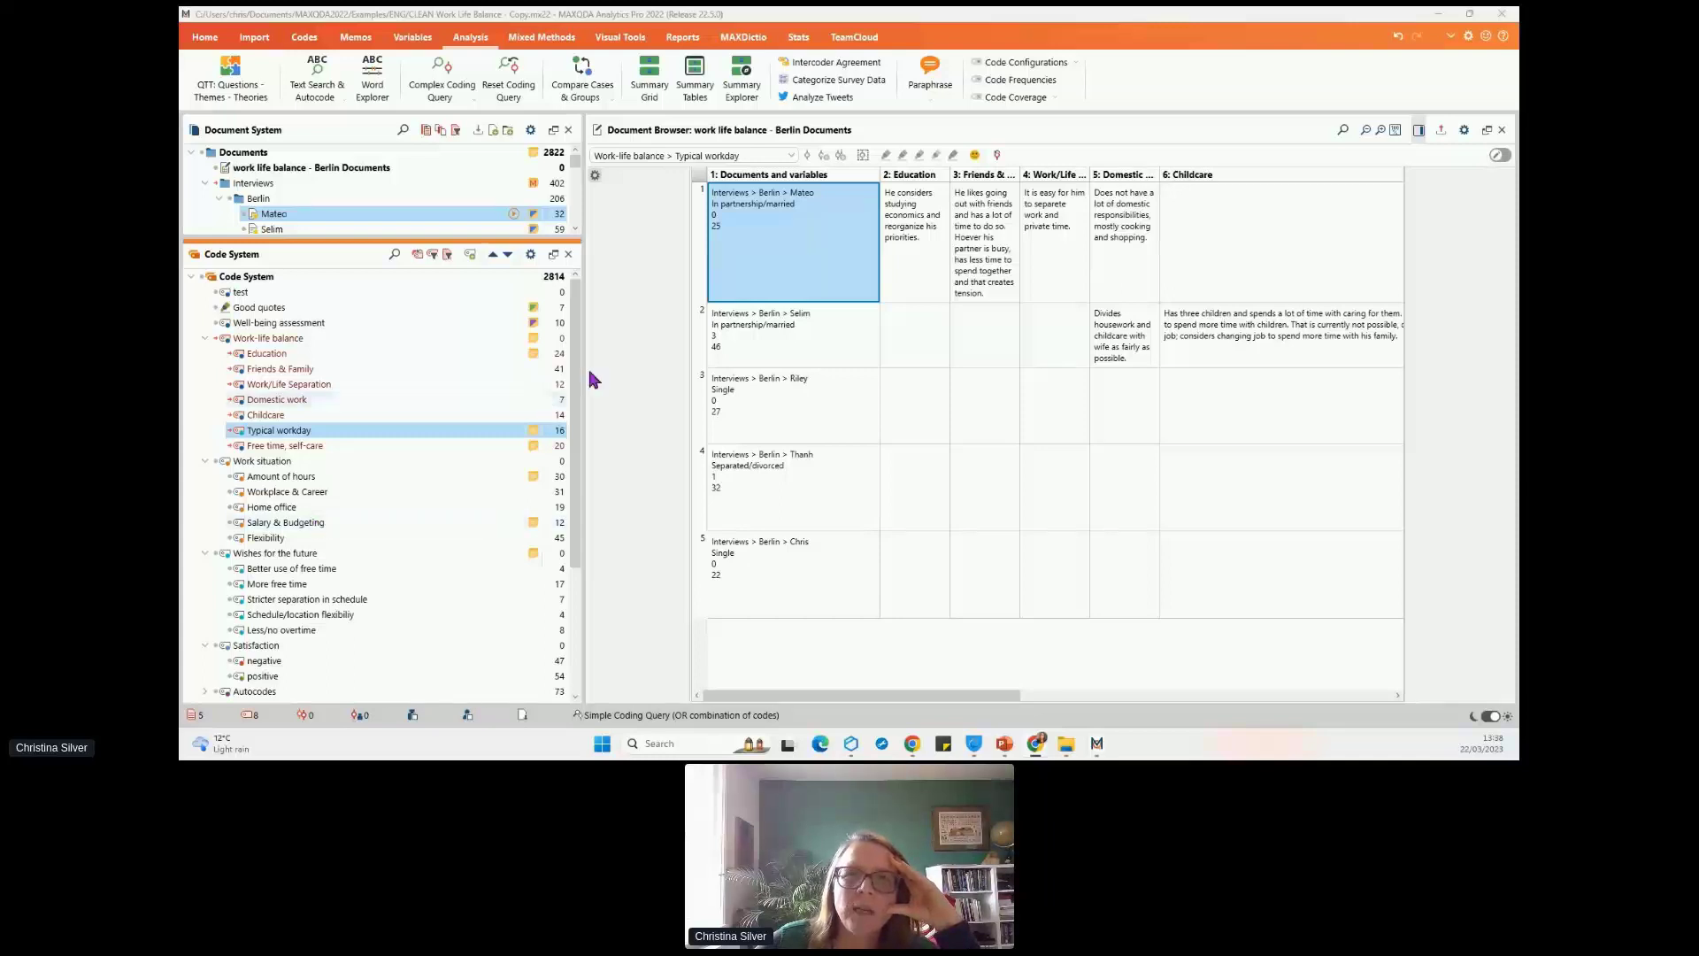
- Widen the Document Browser area, show the memo functions and open the memo of the Education code
drag(582, 371, 494, 367)
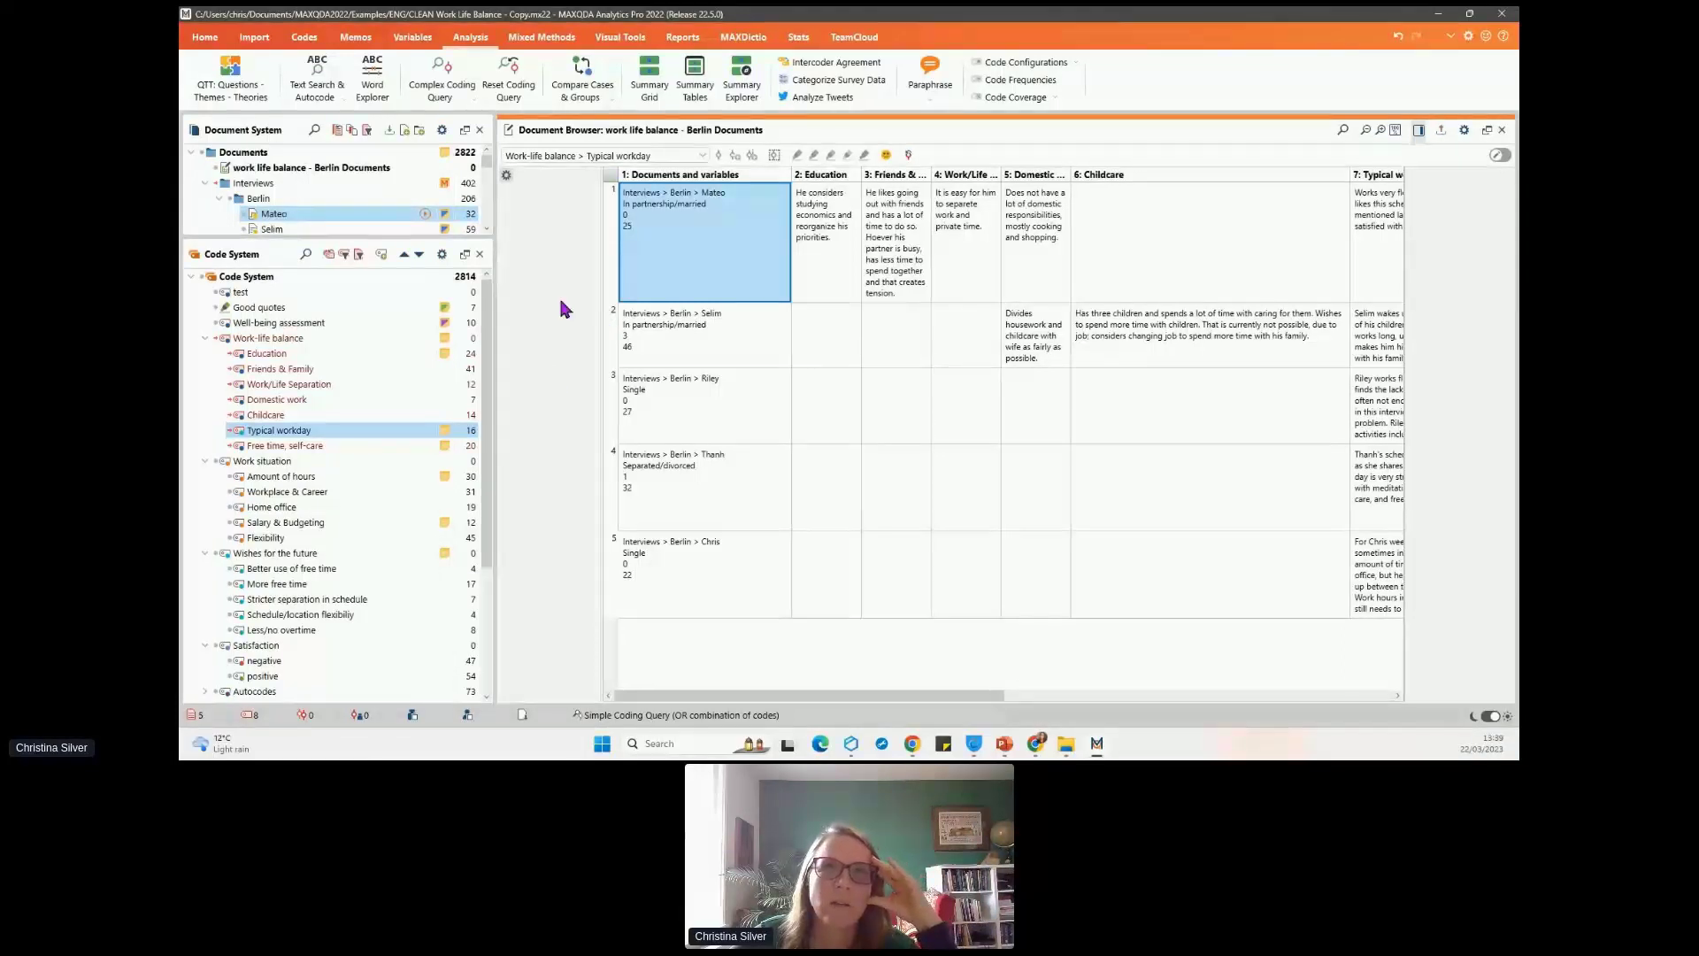
click(412, 36)
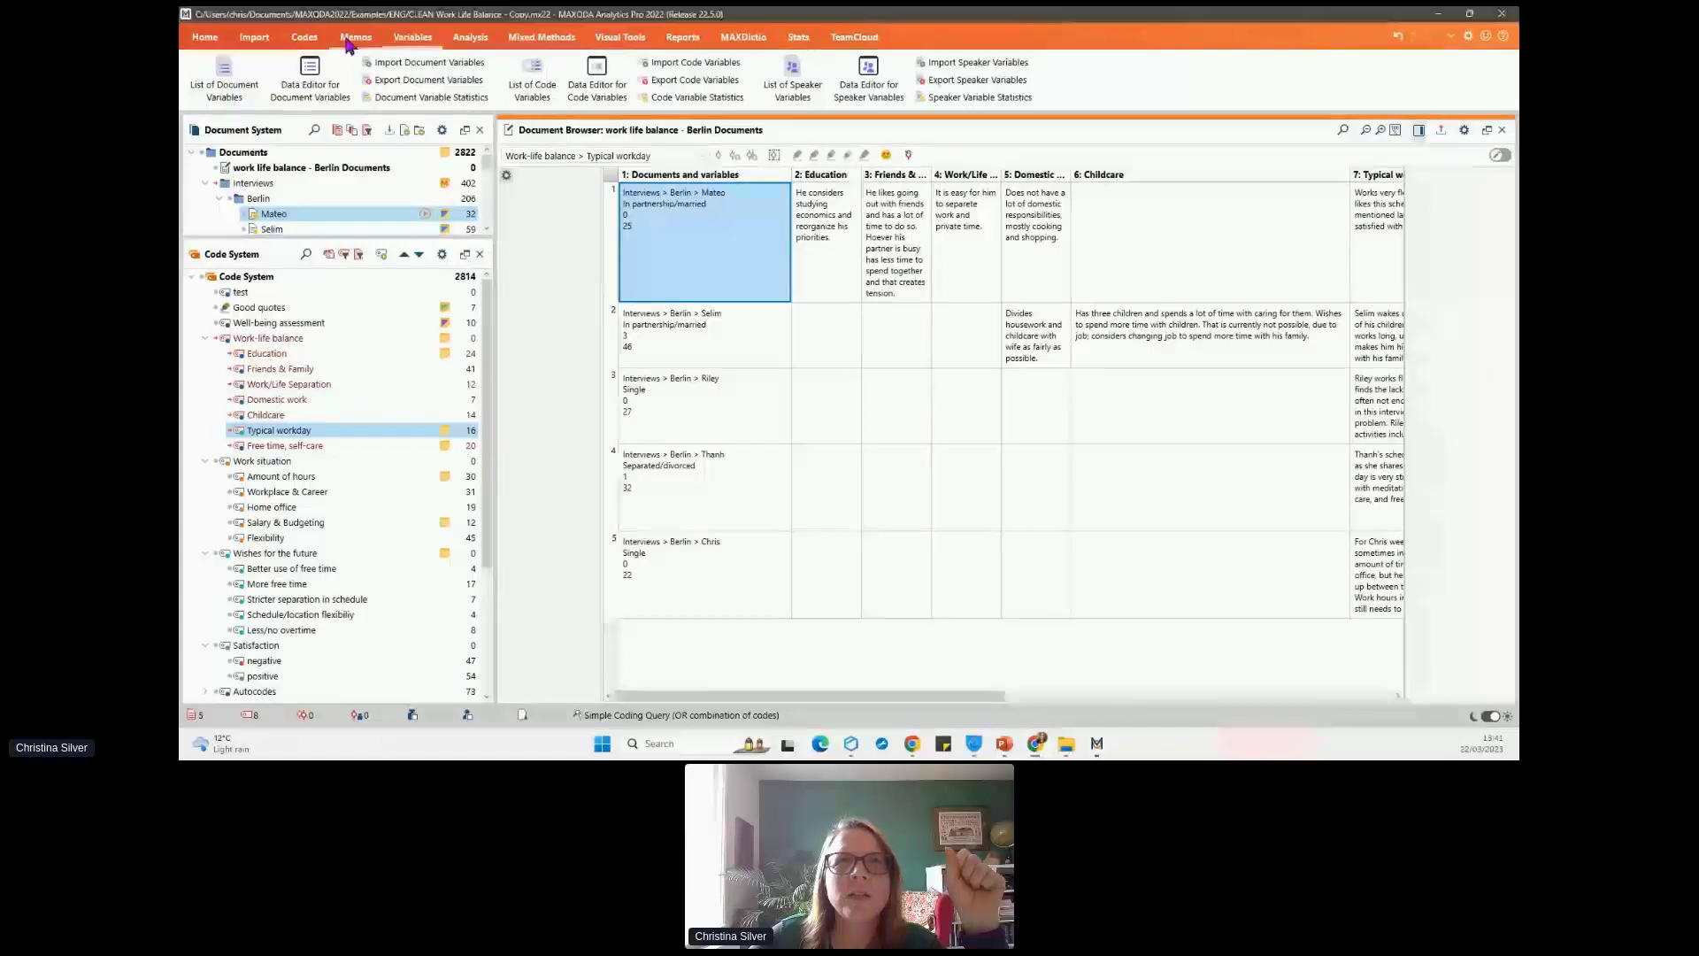
scroll(712, 84, up, 1)
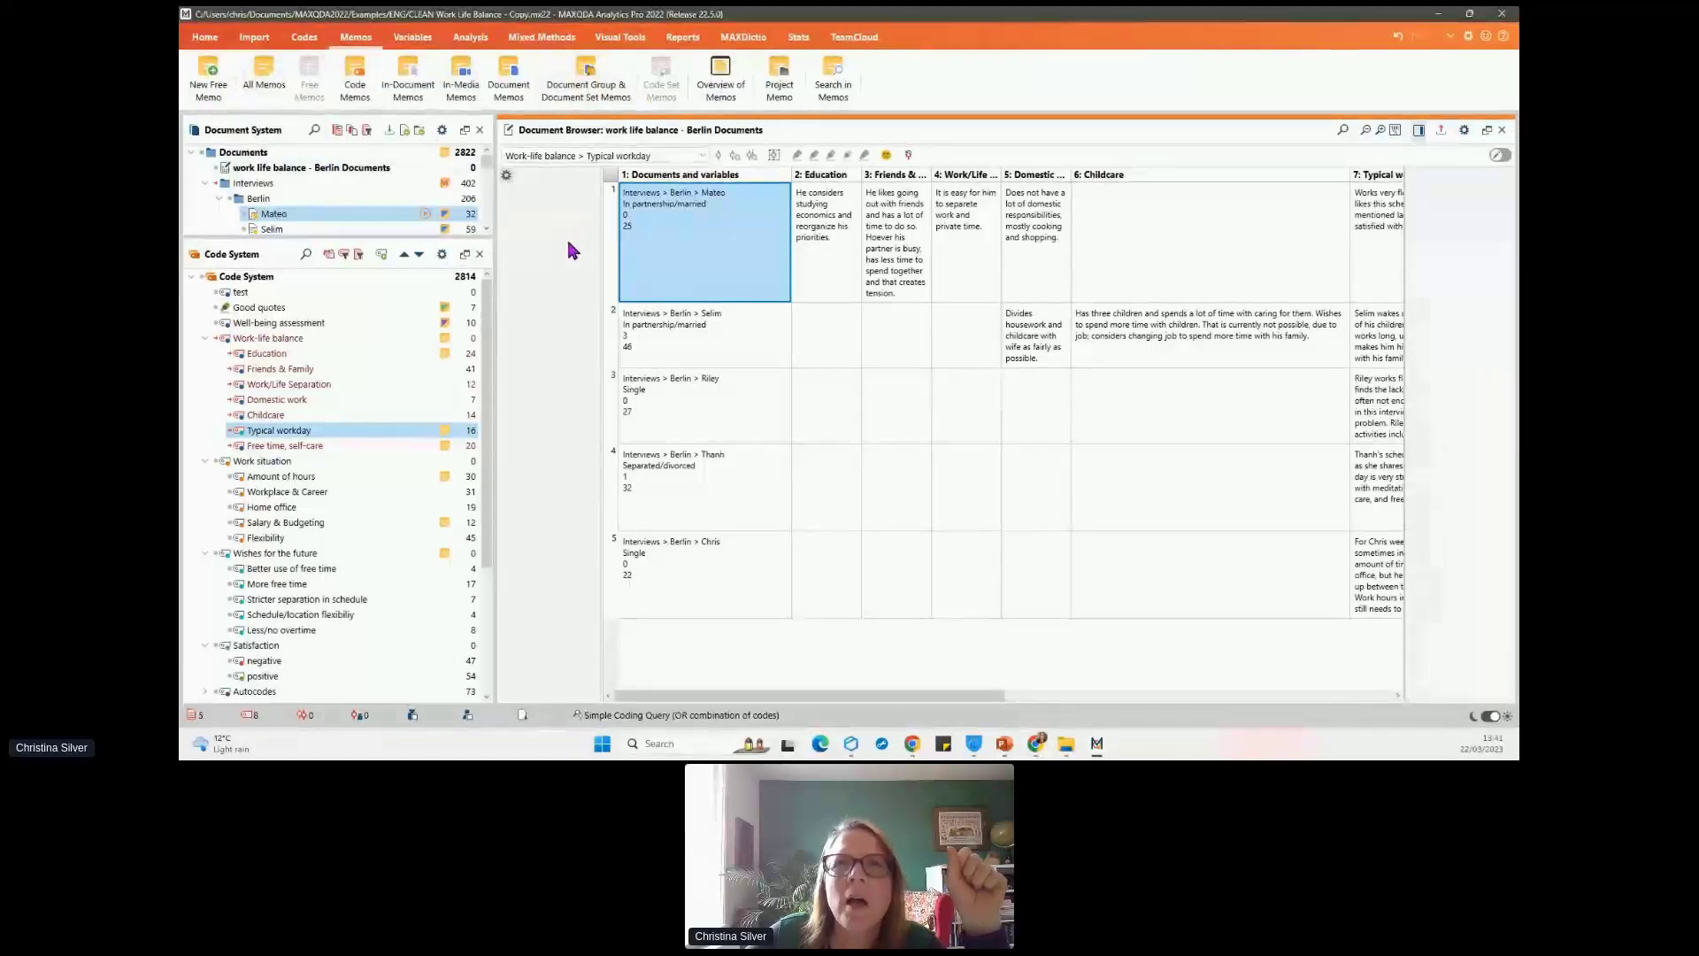
click(260, 85)
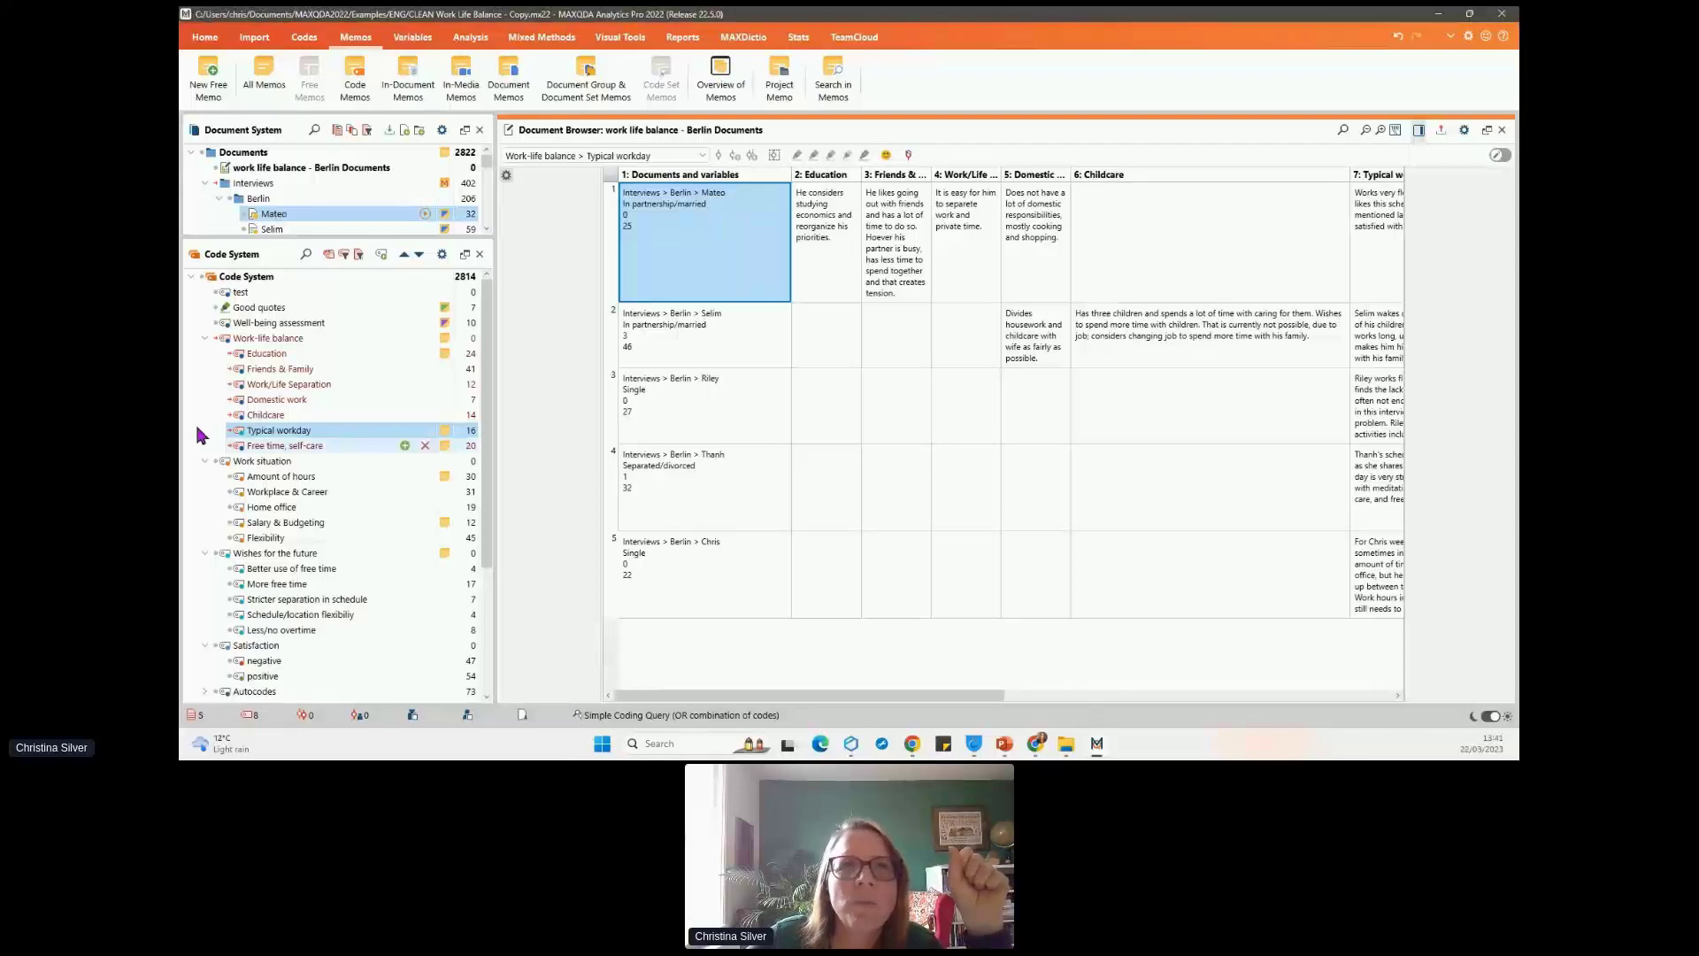
click(445, 353)
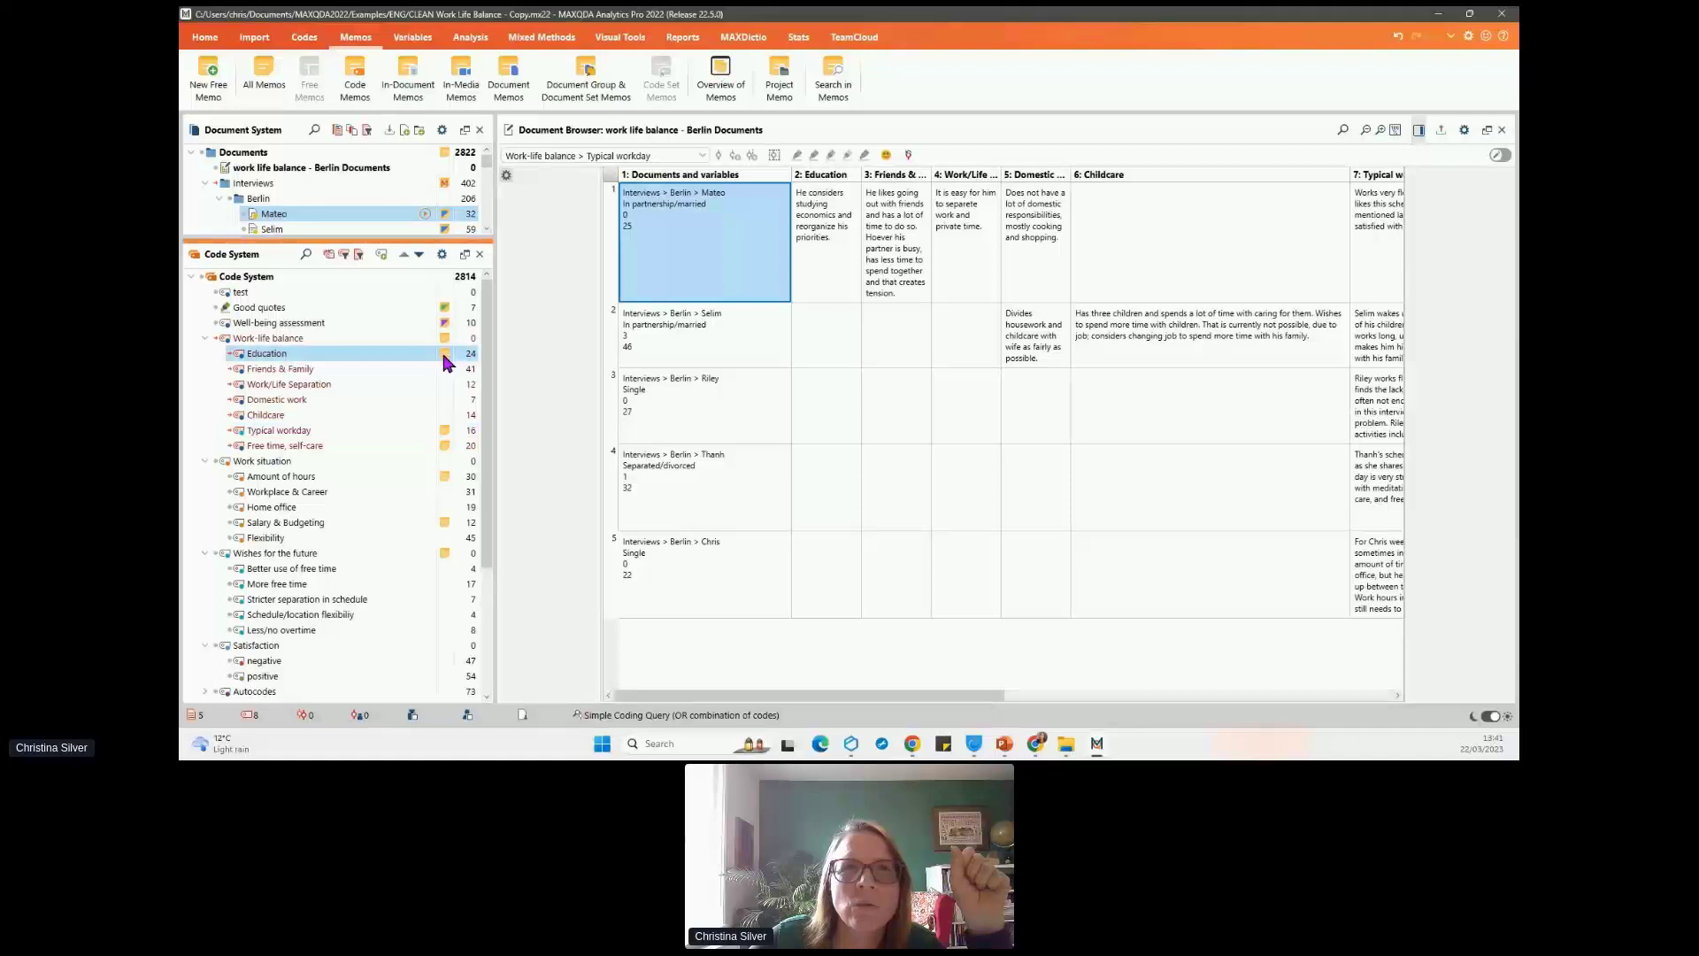
double_click(444, 354)
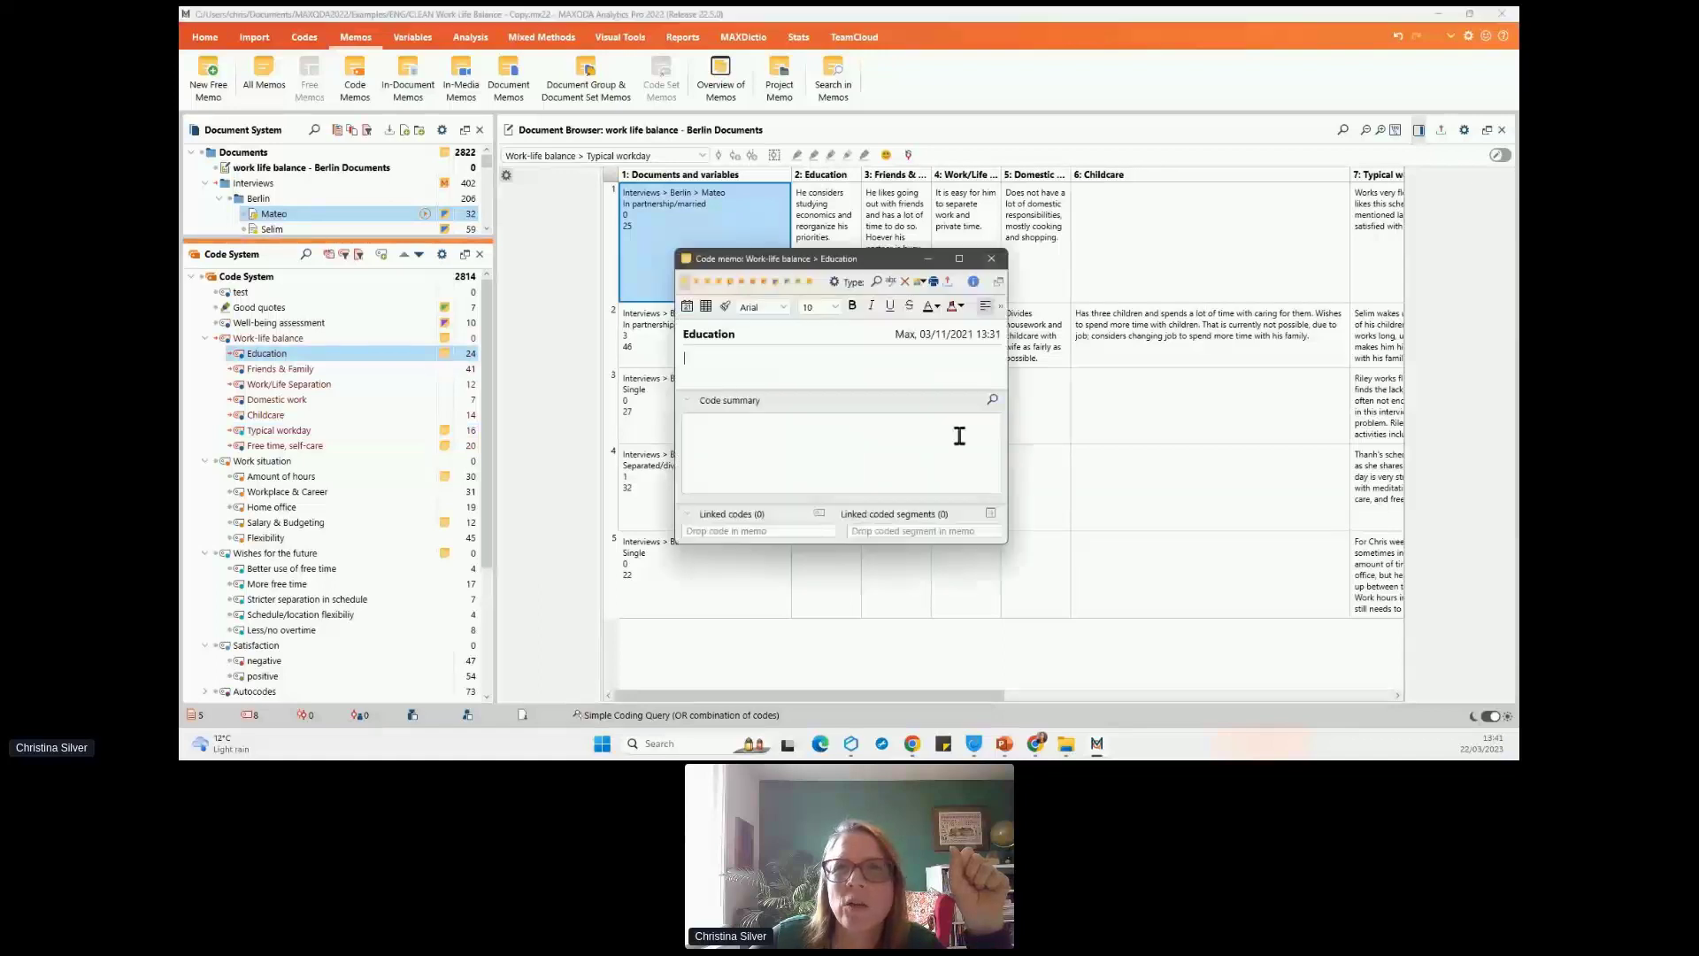
- Enlarge and reposition the Education memo, give its text area more height and place the cursor in the code summary field
drag(1007, 543, 1231, 696)
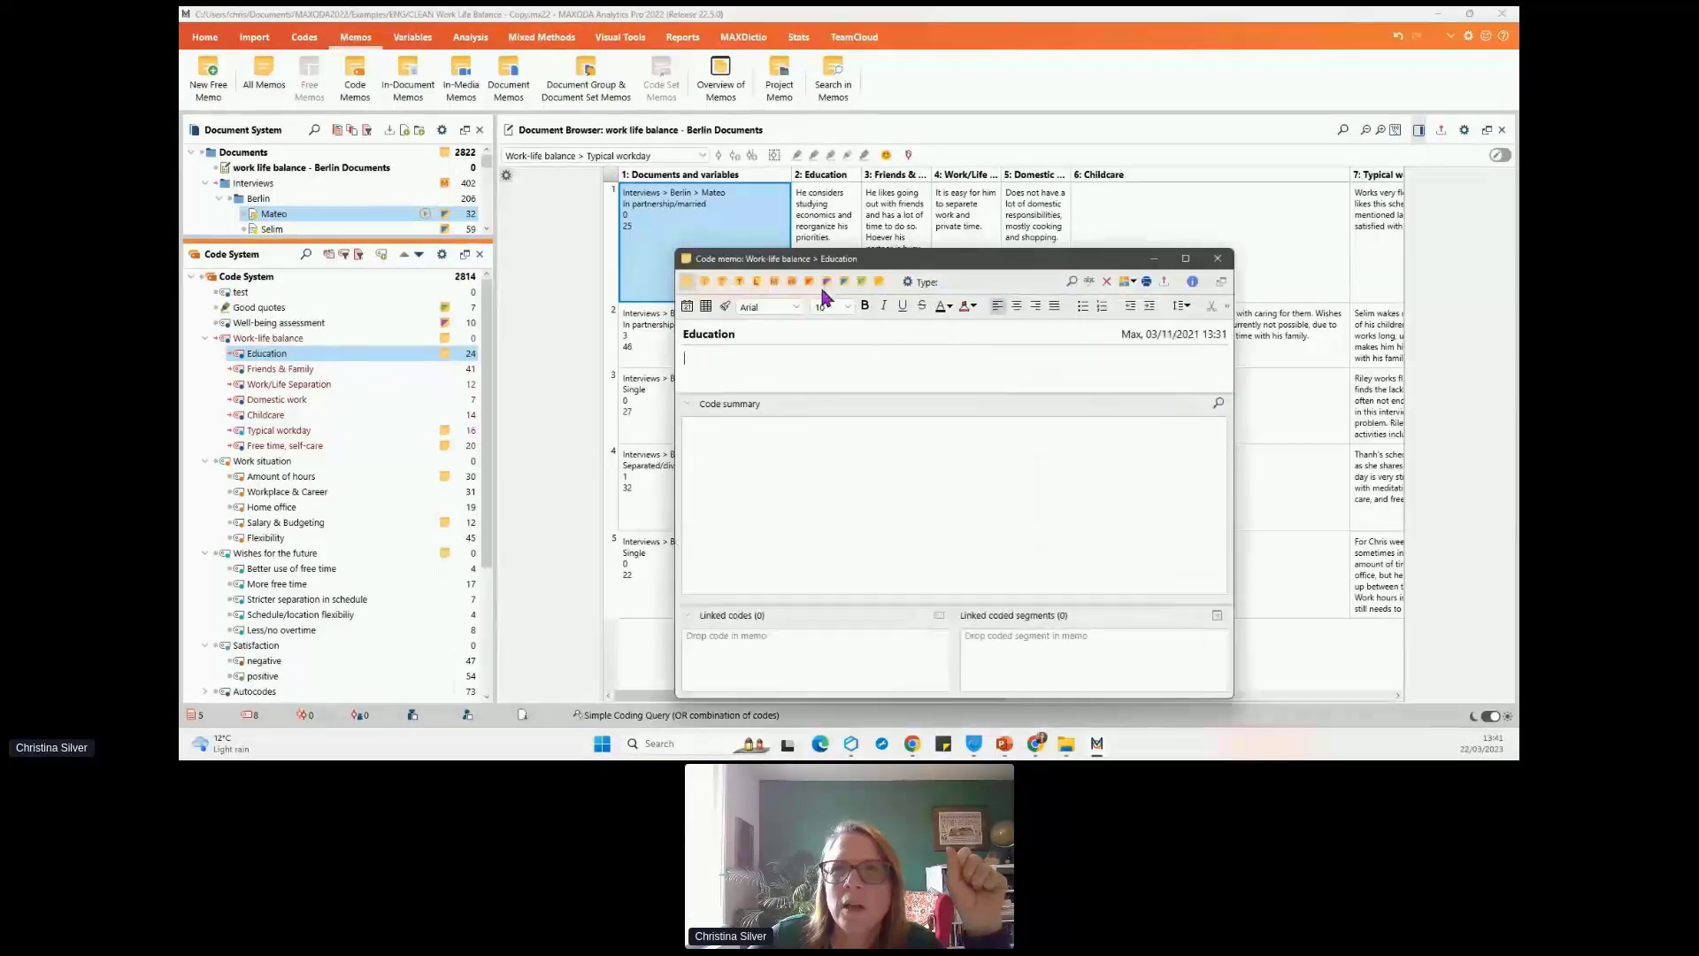
drag(849, 258, 849, 124)
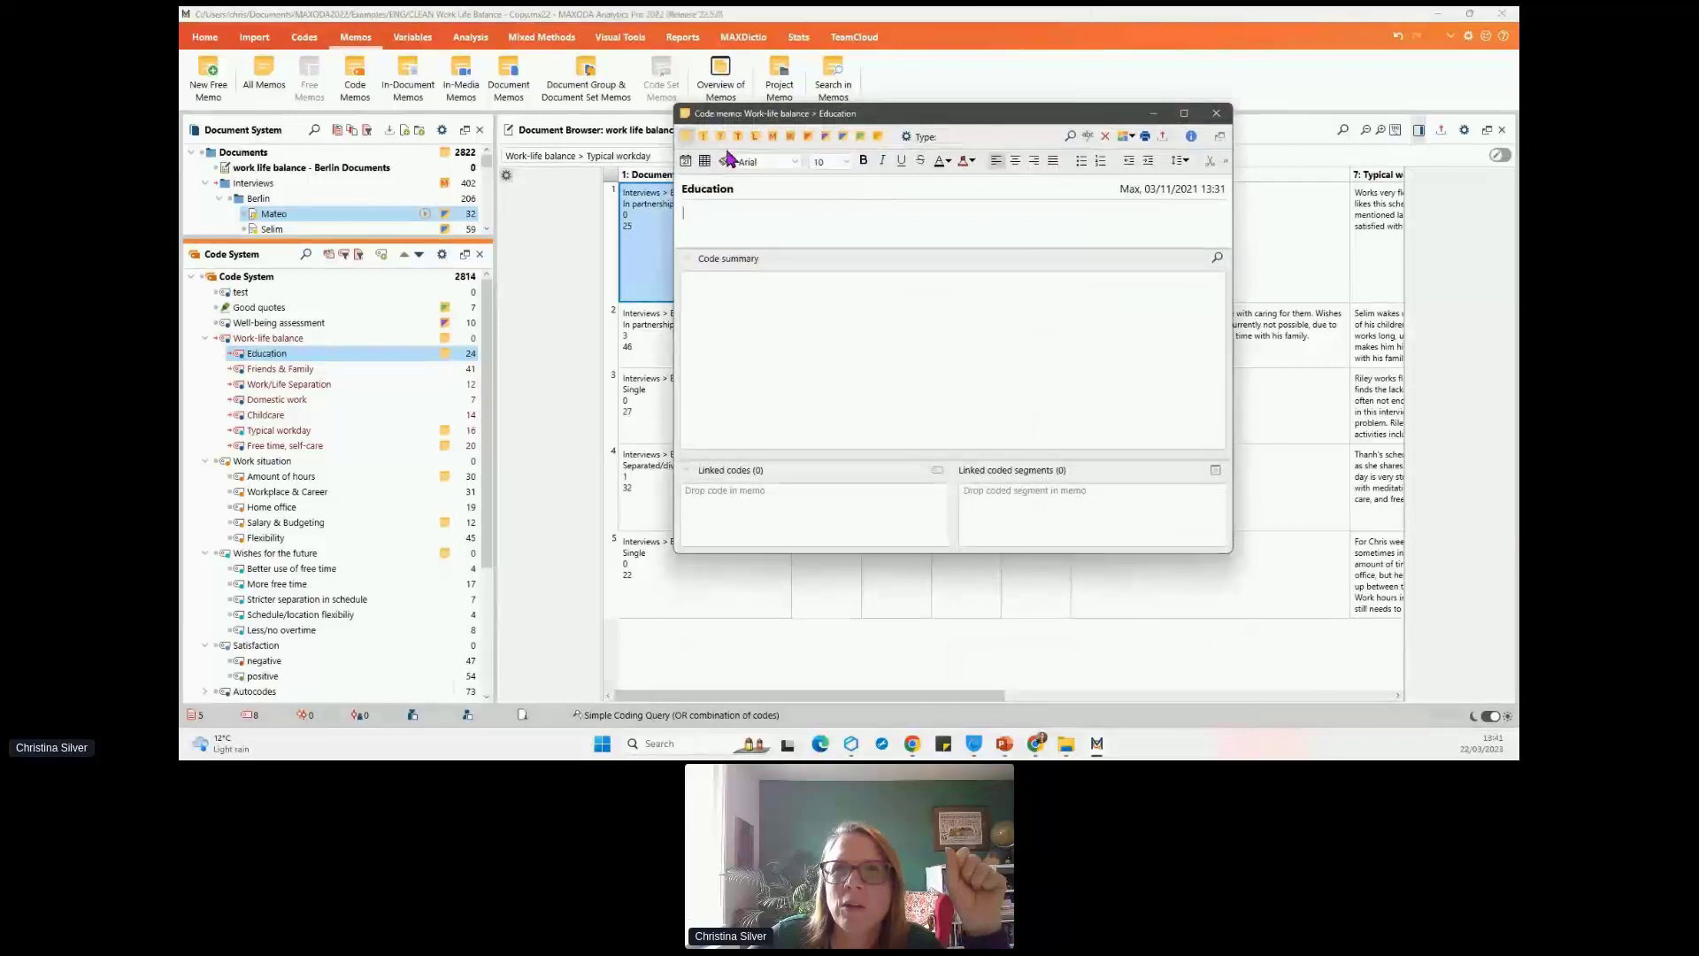
drag(761, 249, 762, 305)
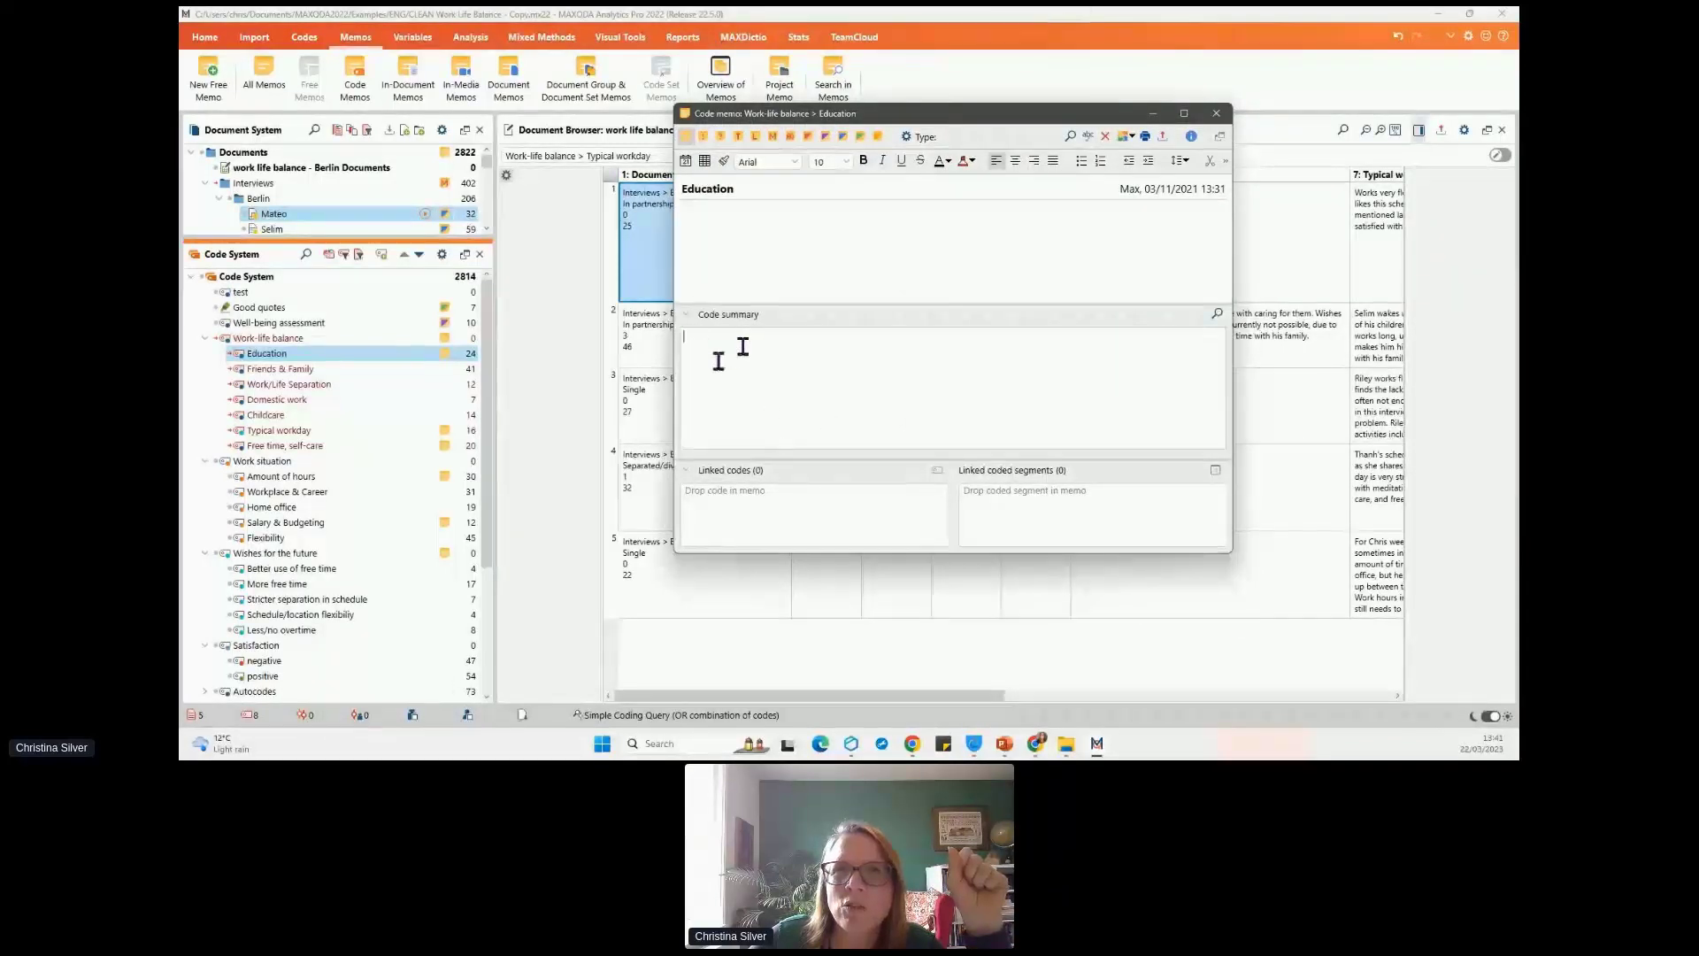
click(781, 361)
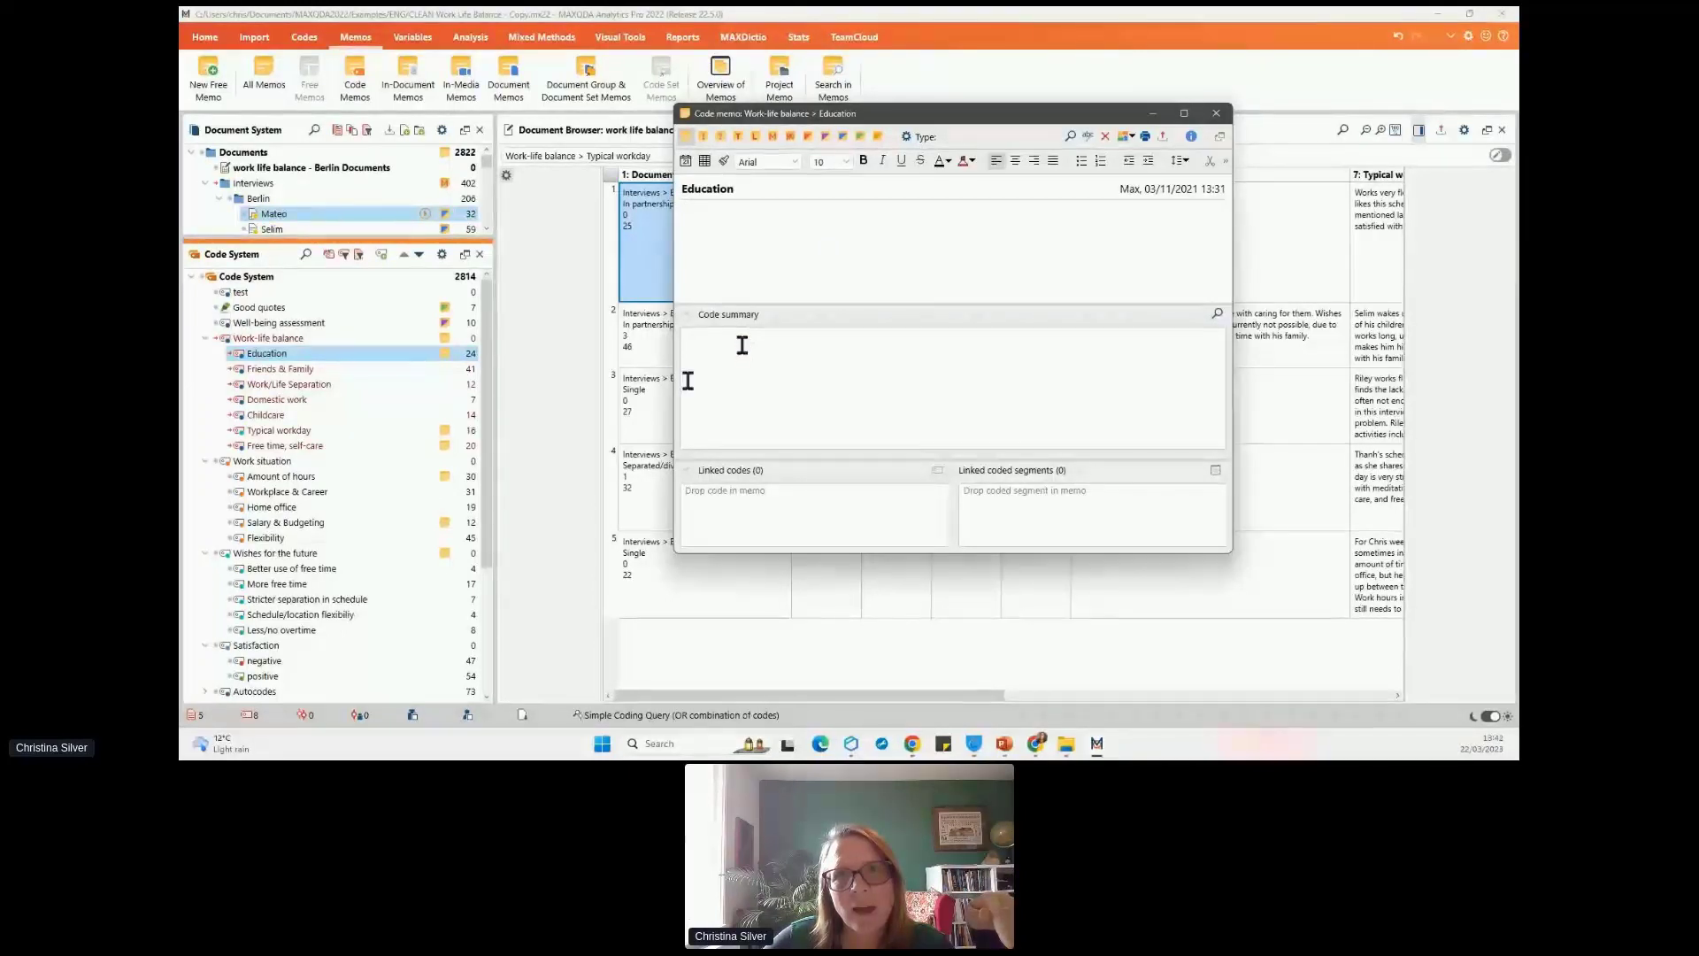
click(802, 375)
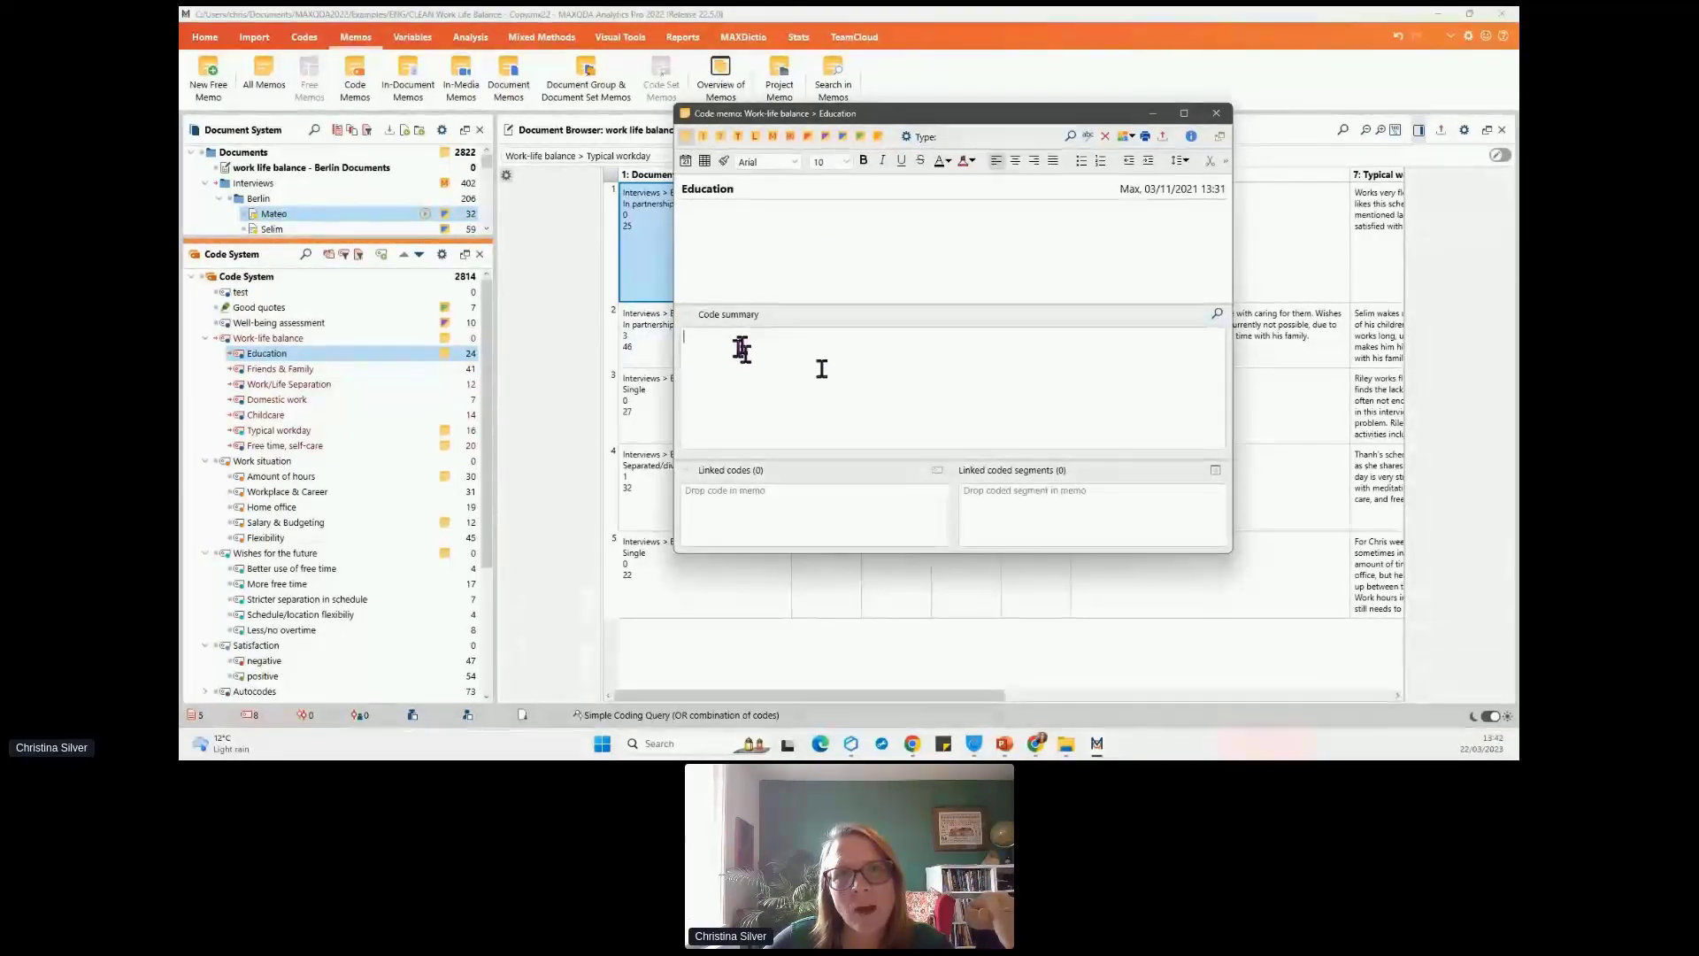
- Show the analysis functions again and close the Education code memo
click(470, 37)
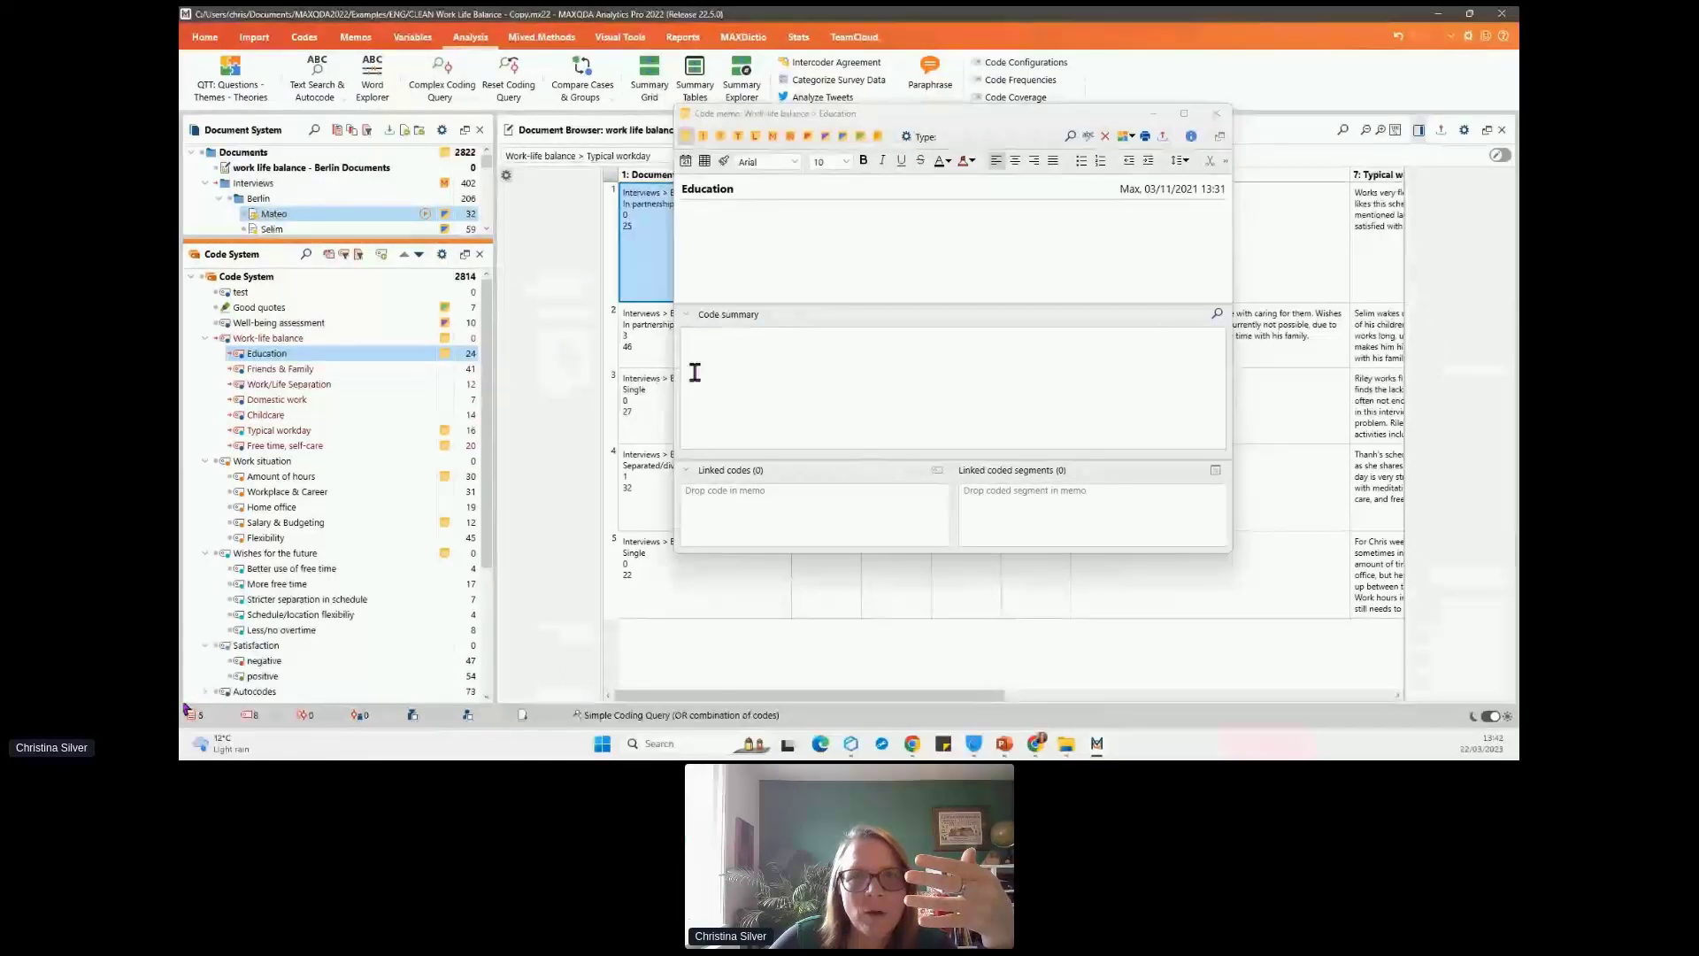
drag(782, 115, 772, 96)
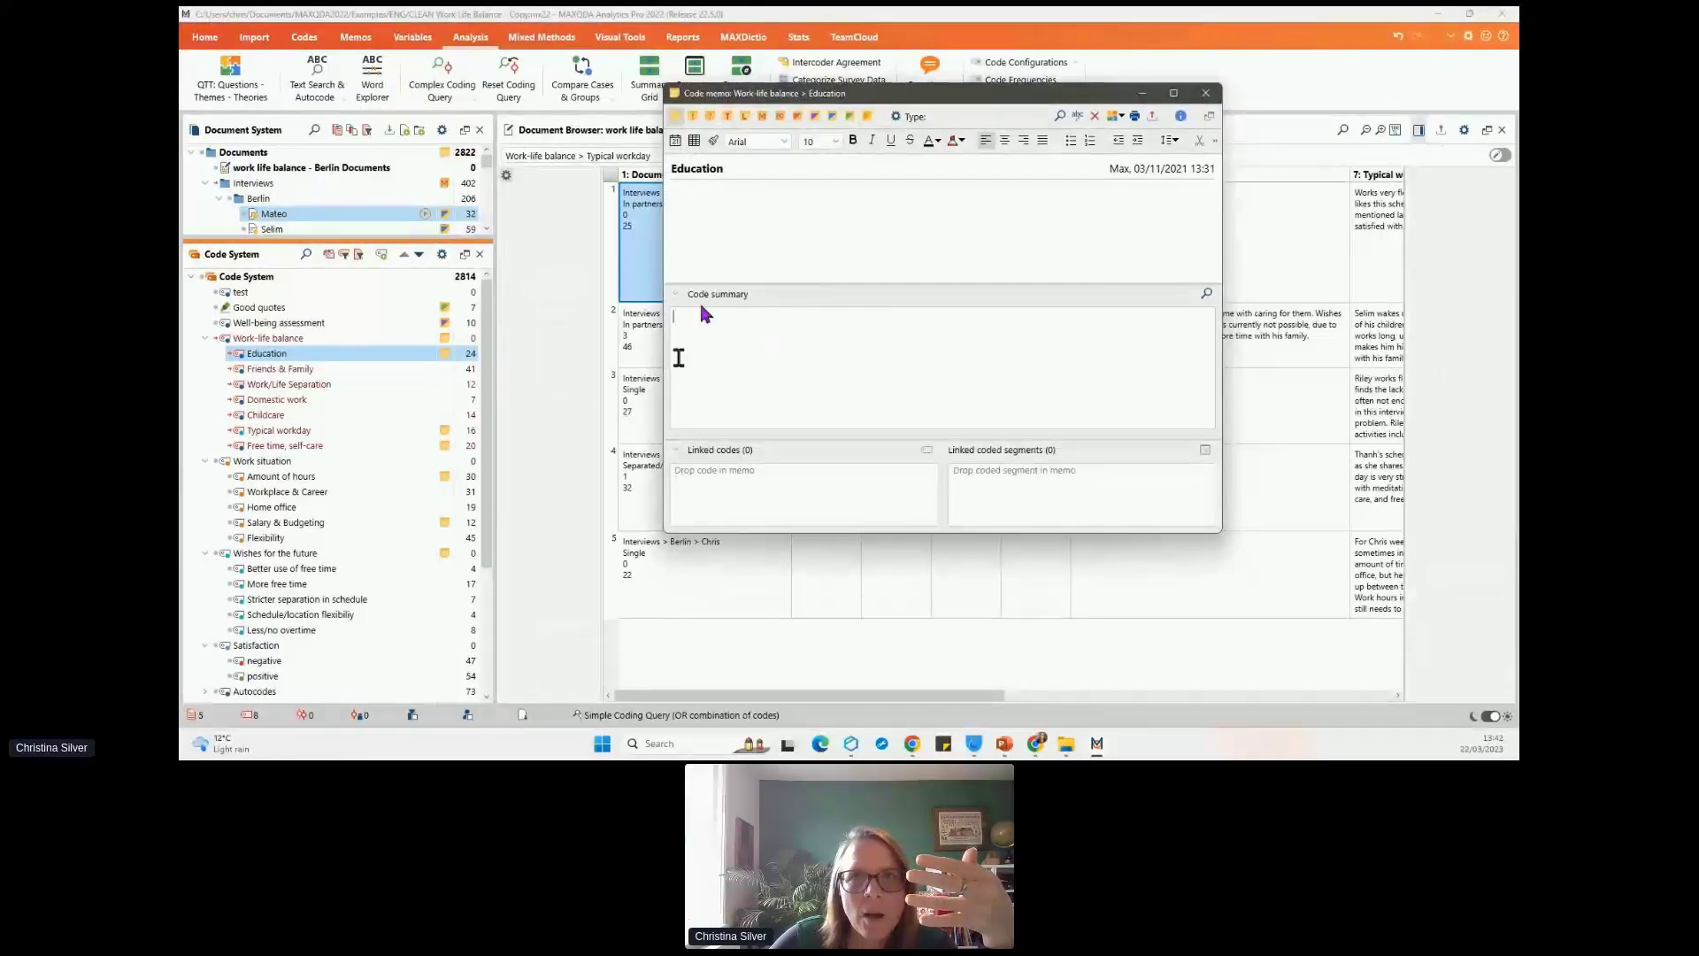
click(1206, 92)
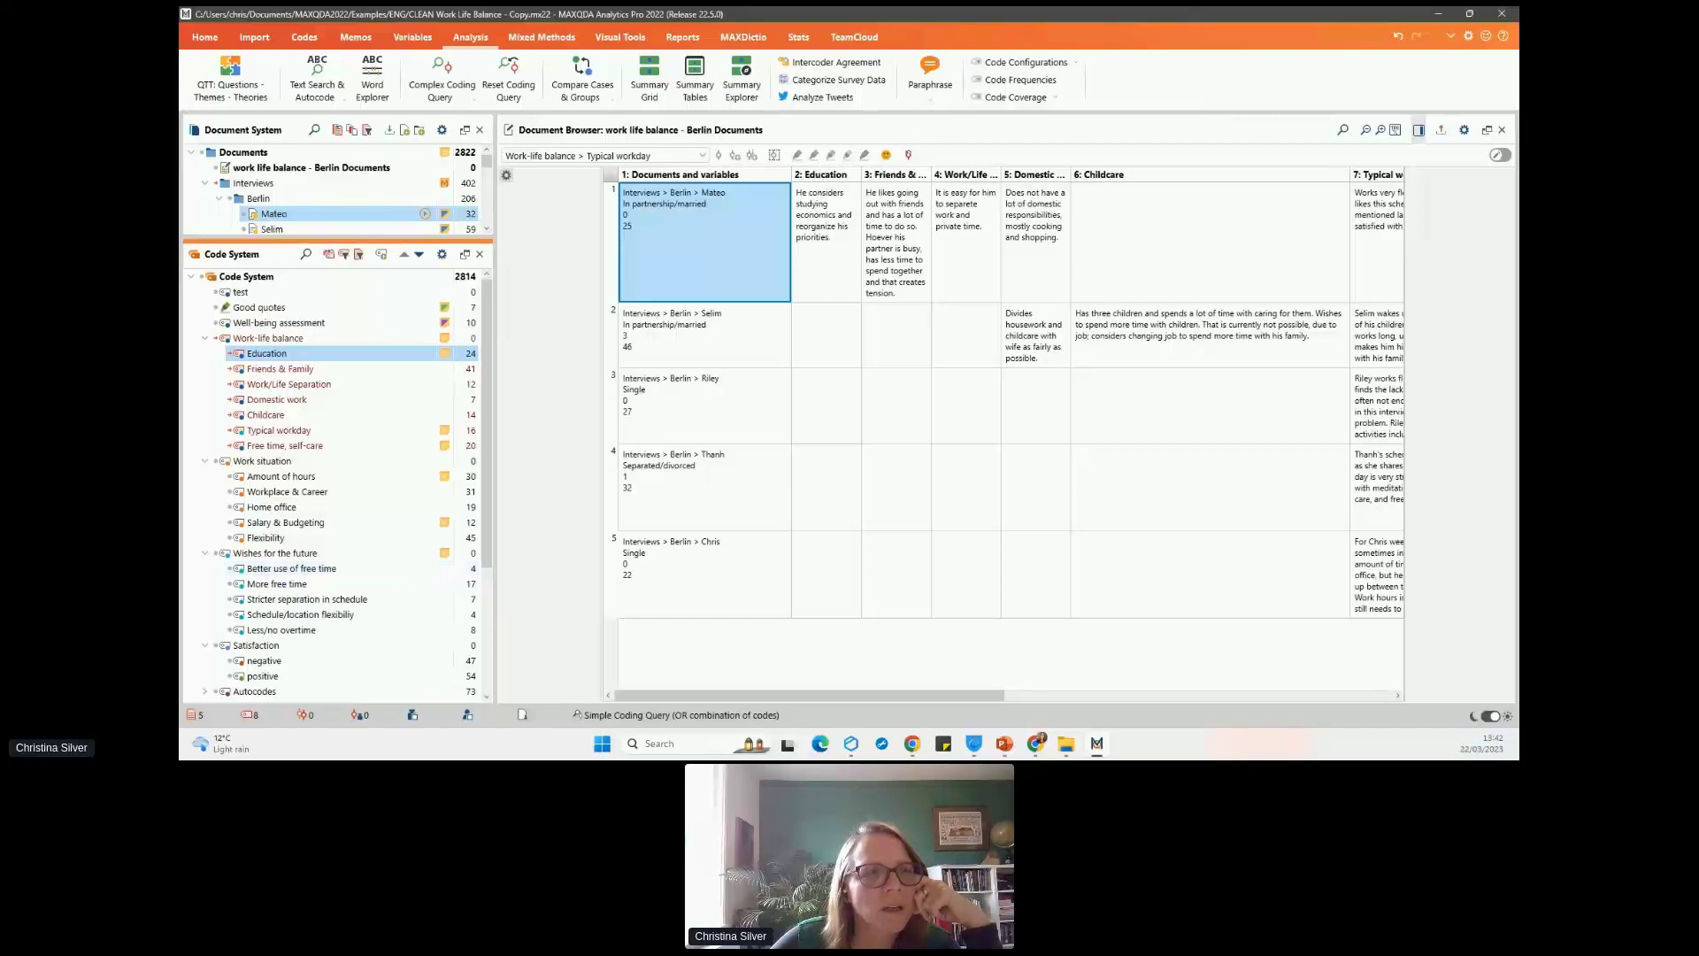
click(1212, 113)
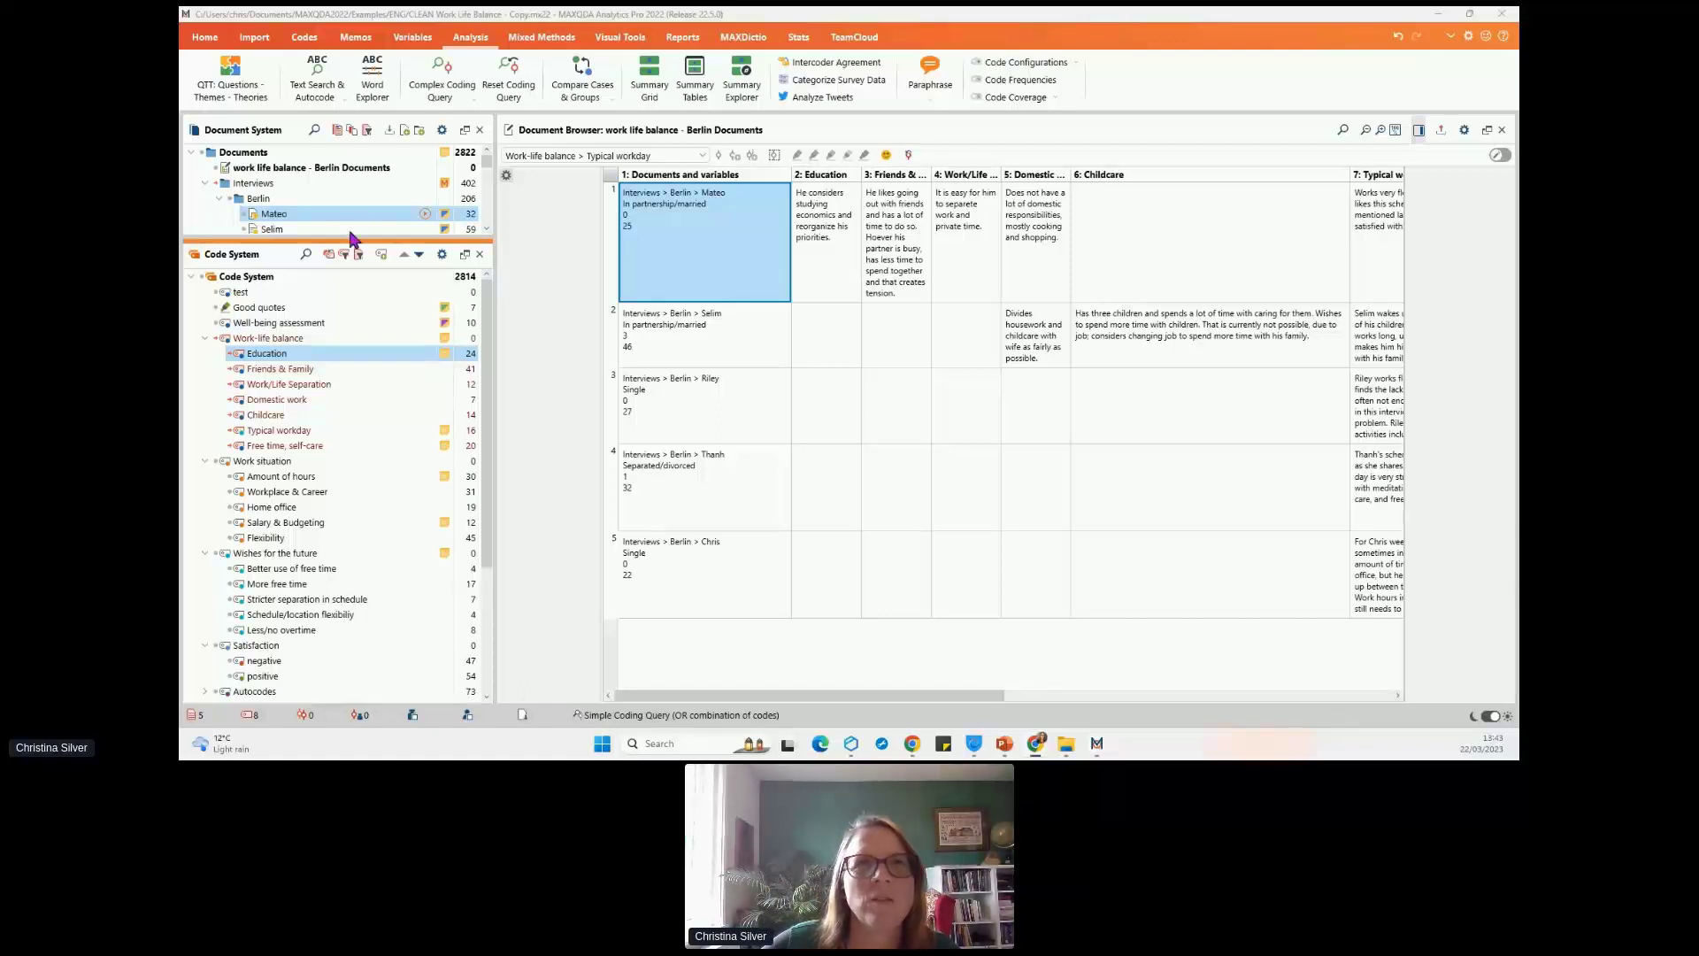
- Enlarge the Document System area to list the Berlin and Hamburg interviews, and reset all document and code activations
drag(352, 238, 388, 435)
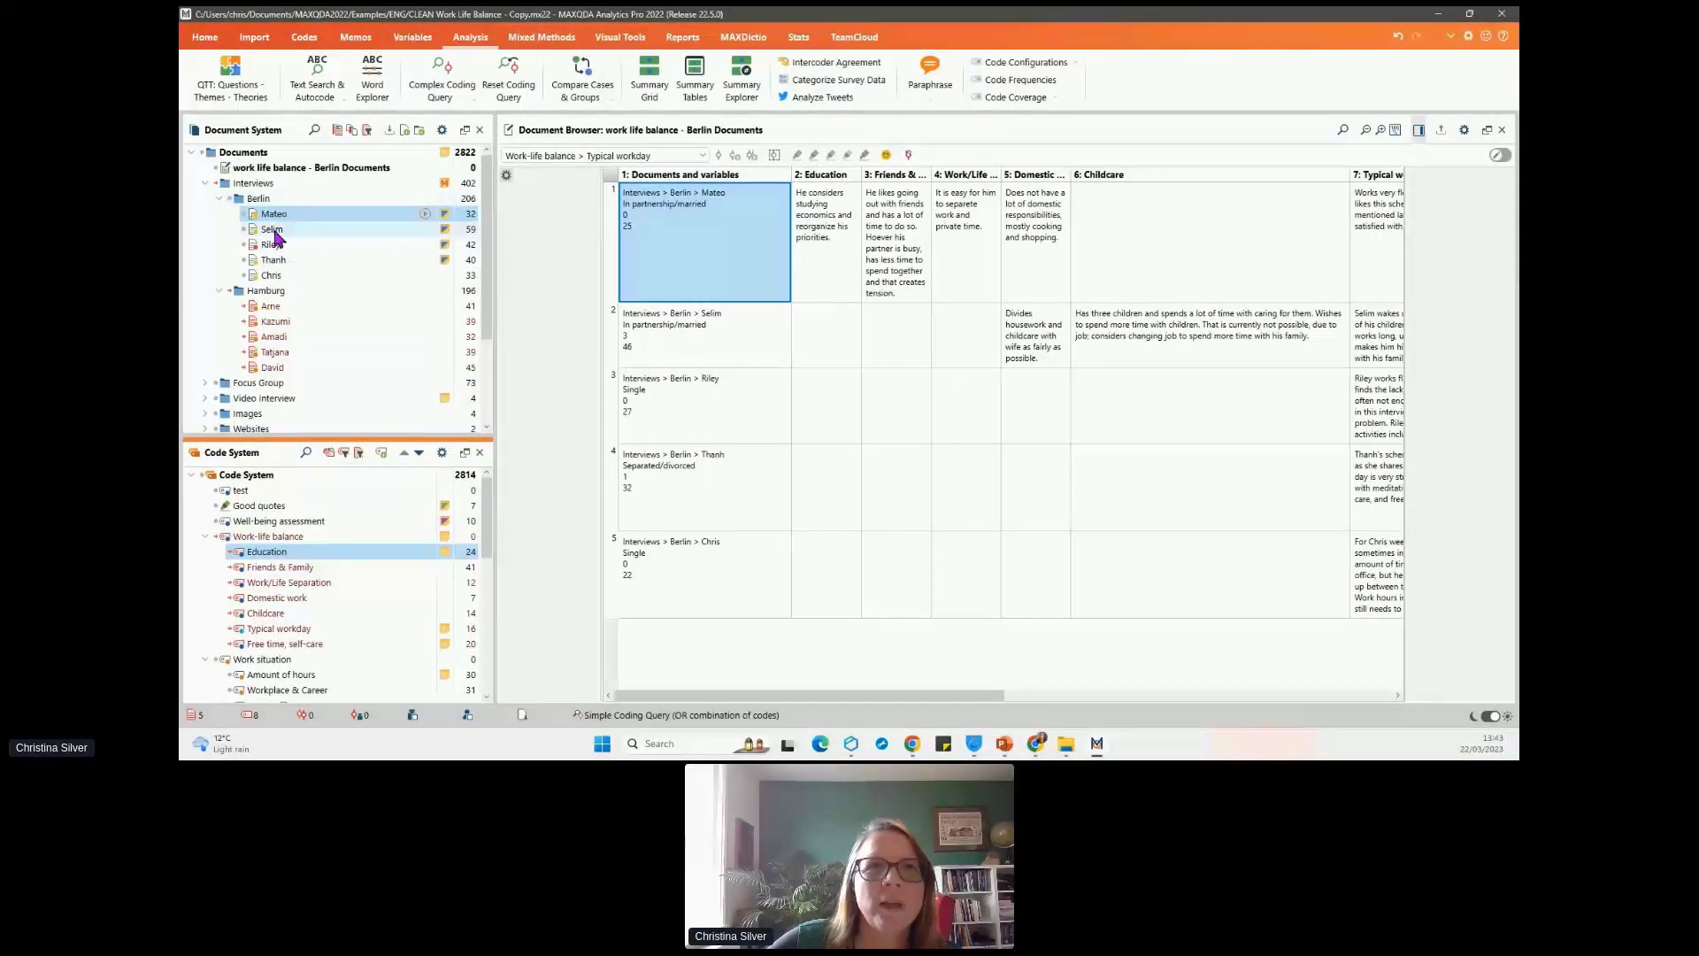
click(274, 262)
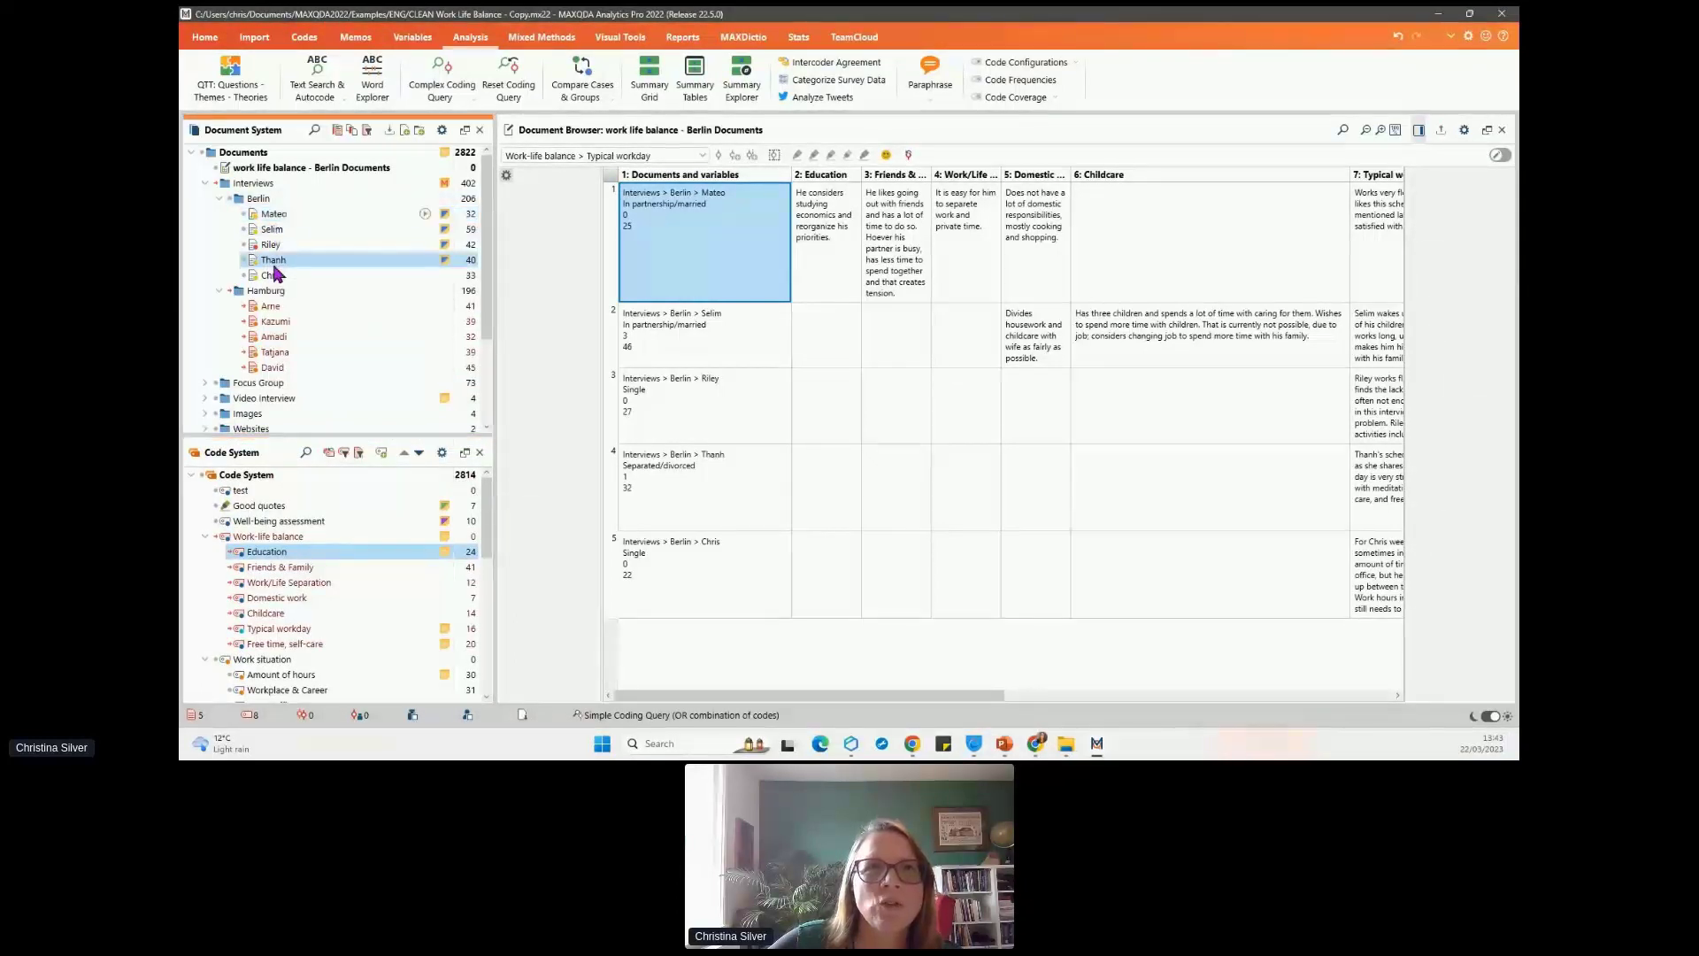
click(278, 215)
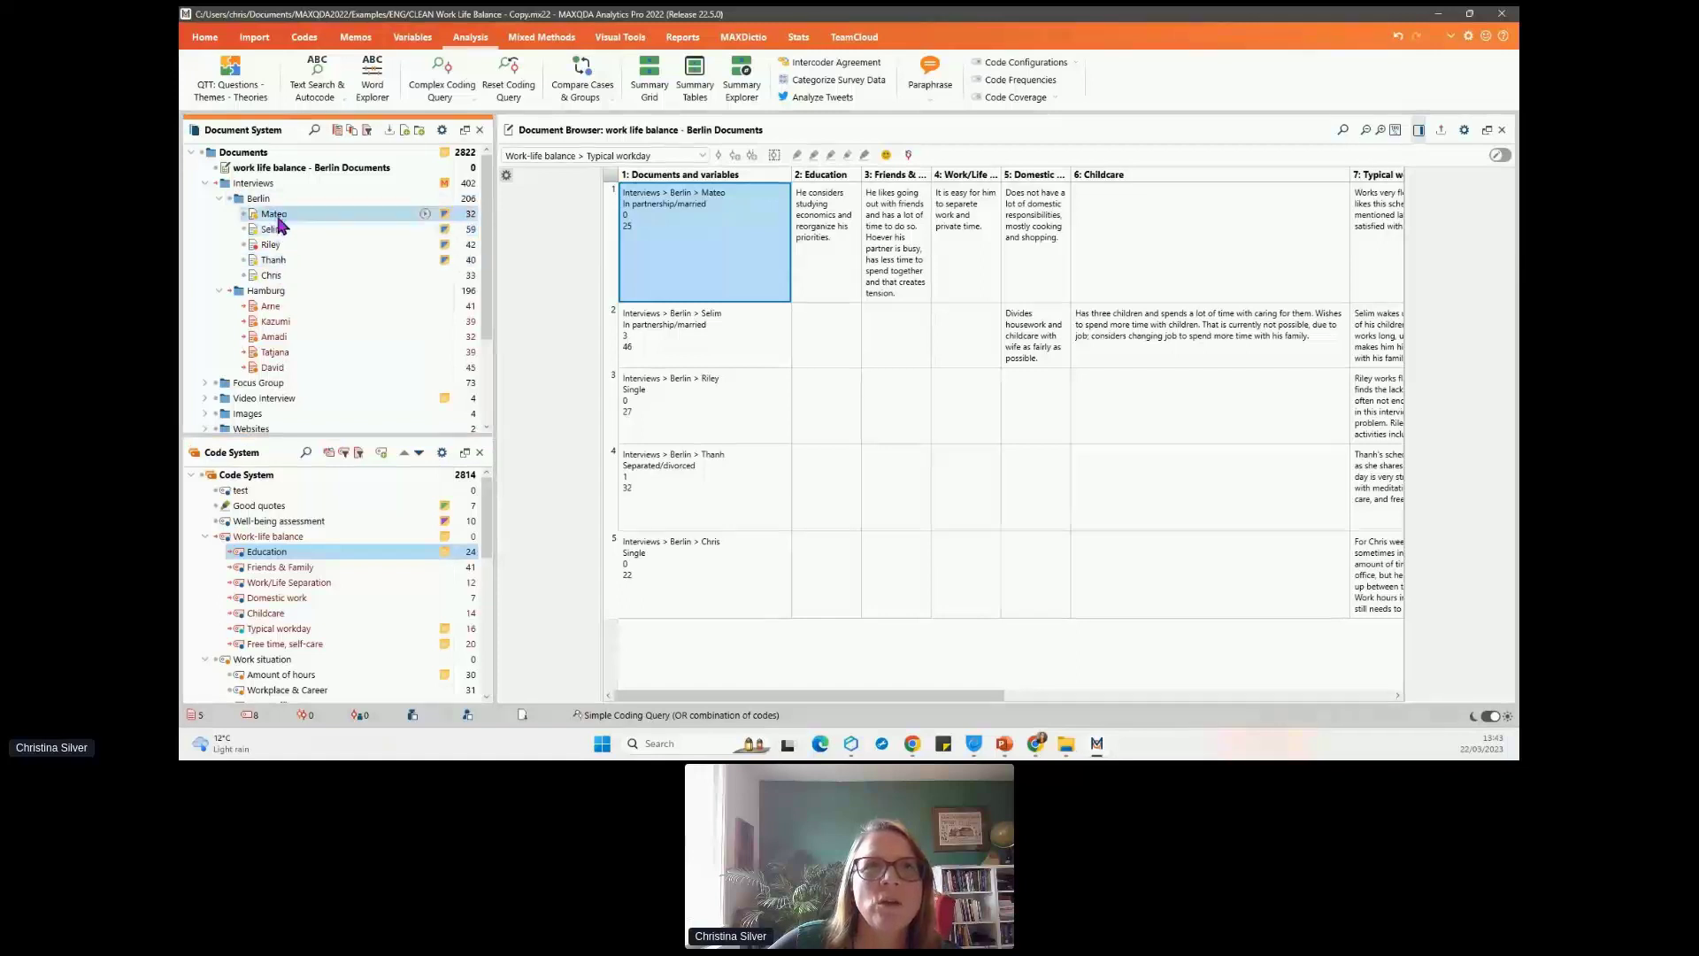
click(206, 37)
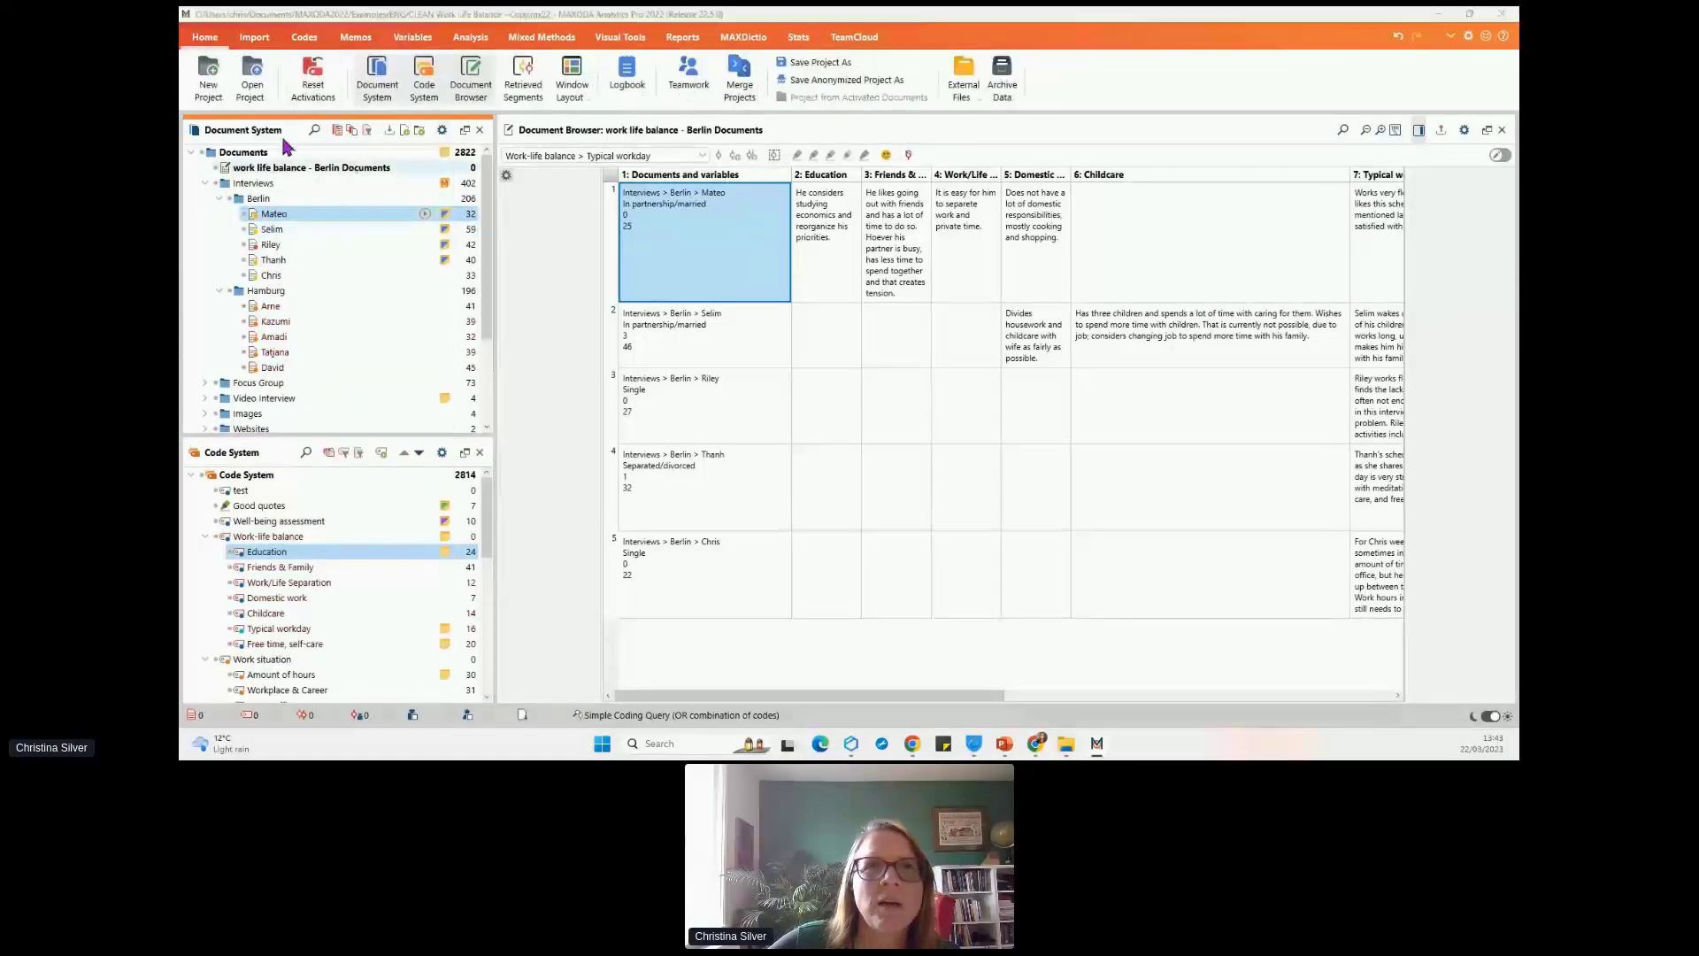
- Open the list of document variables and enlarge its window so that all columns are visible
click(413, 37)
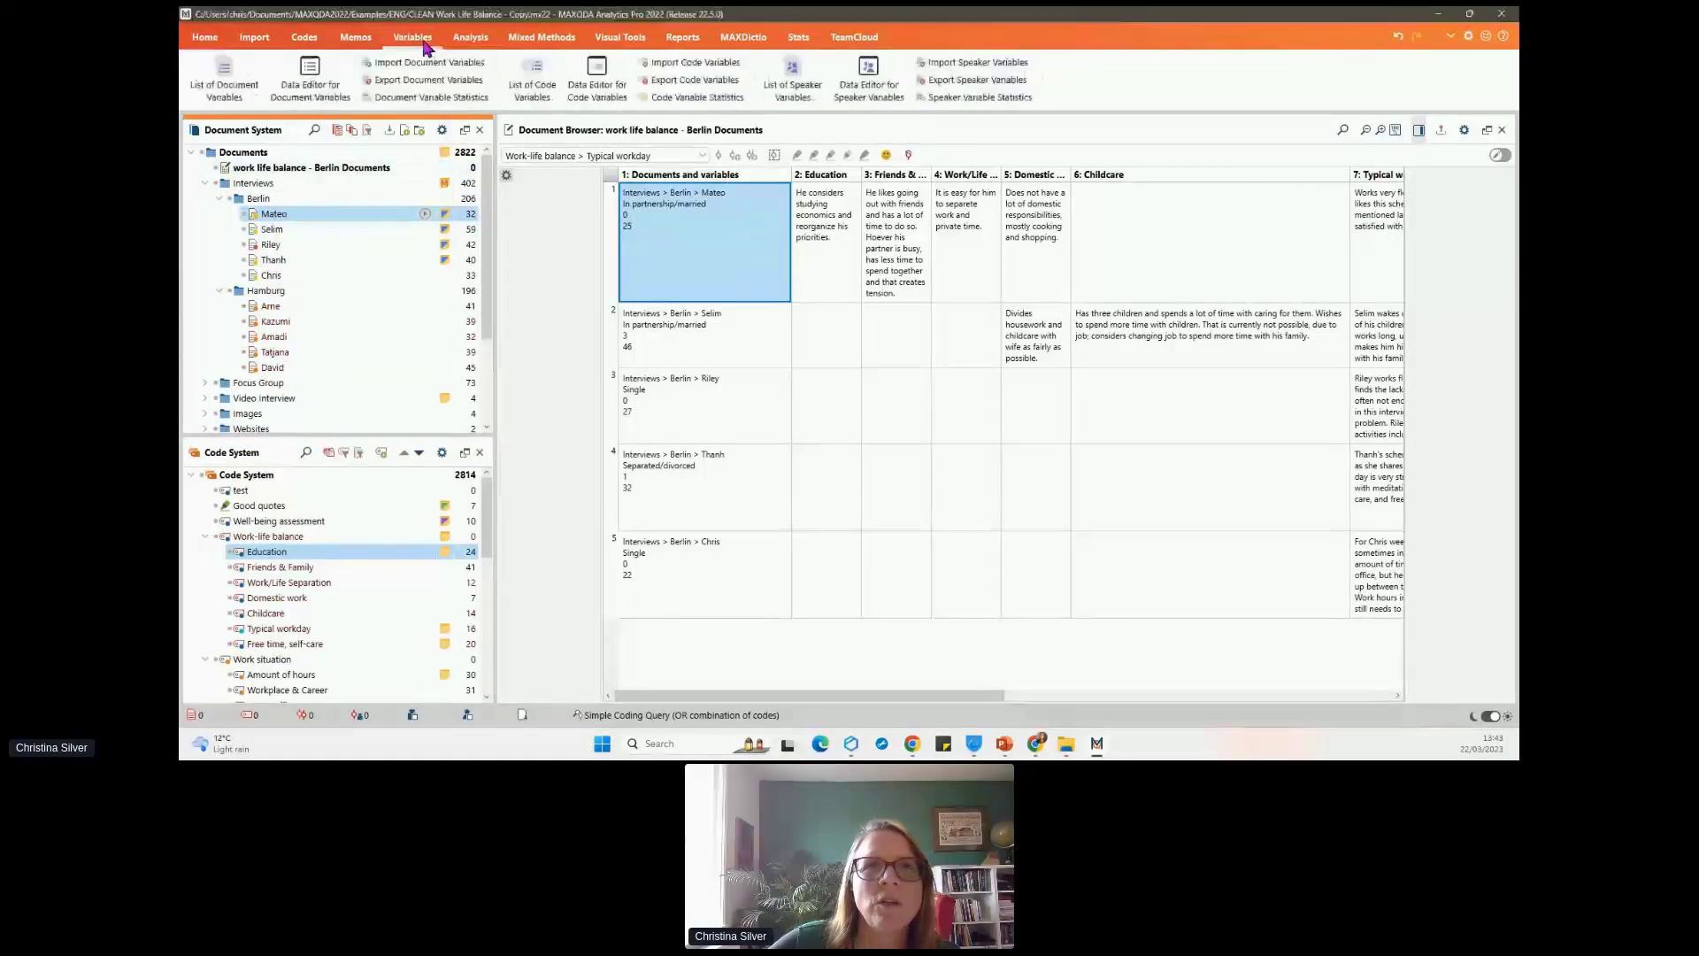
click(225, 78)
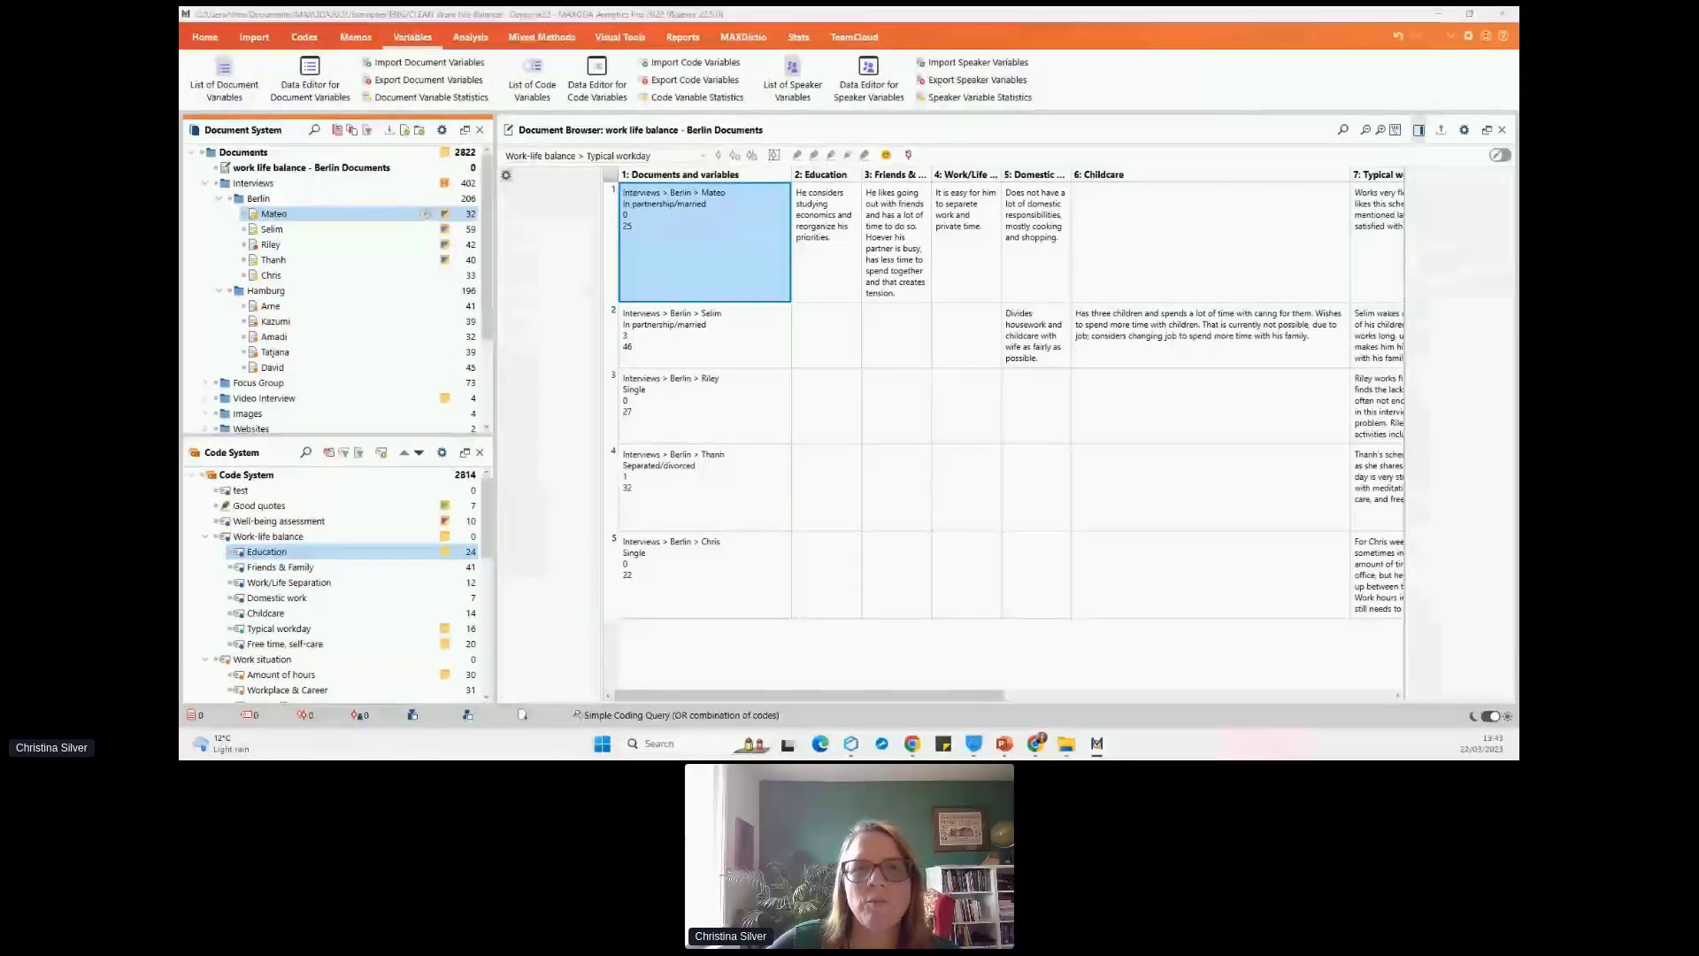
drag(344, 239, 780, 93)
drag(1251, 358, 292, 602)
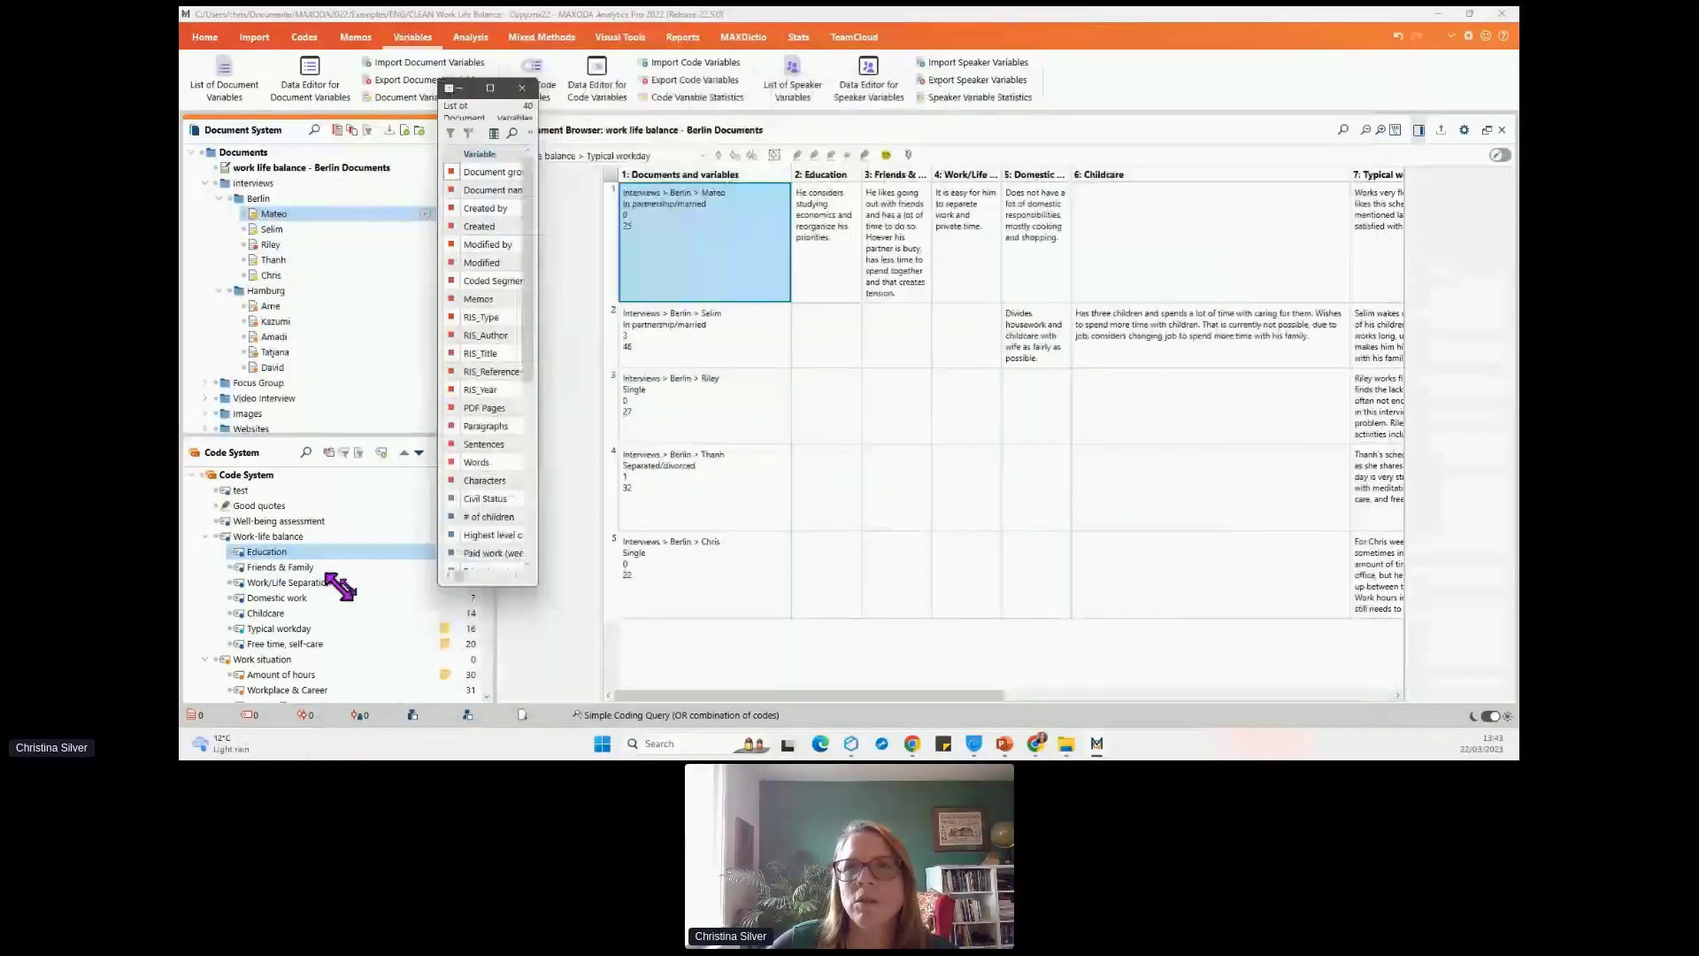
drag(341, 584, 1456, 705)
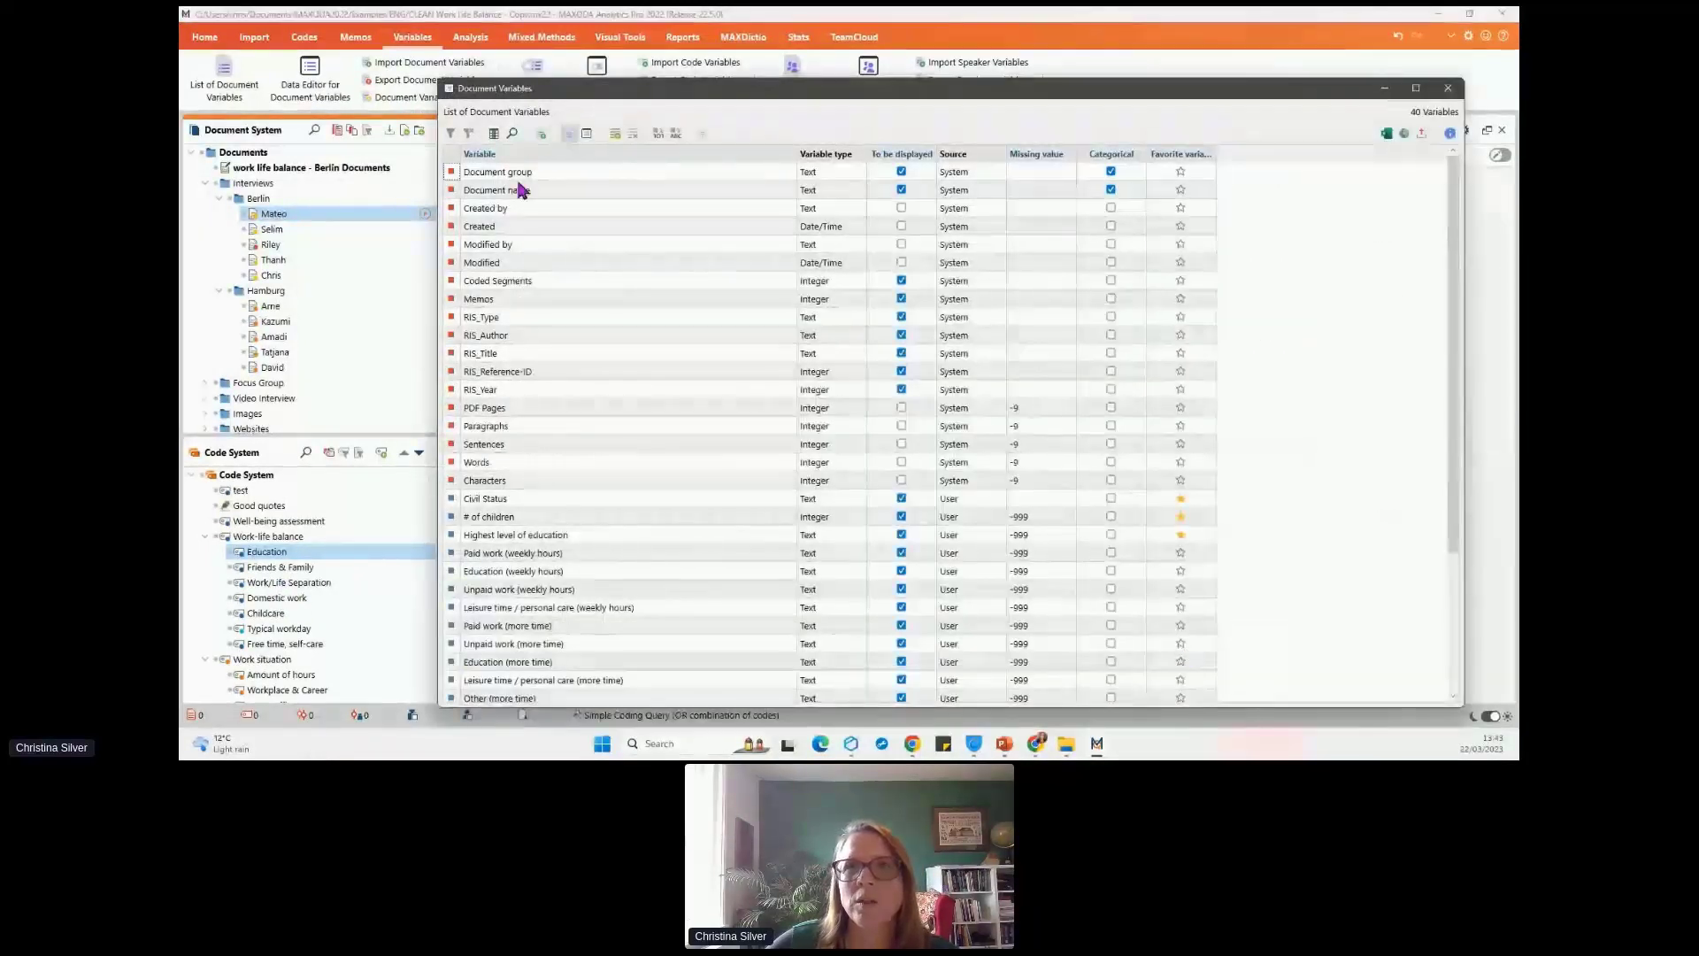
- Review the user-defined document variables, including Civil Status, # of children, Highest level of education, Paid work (weekly hours), Age and Children (Yes/No)
scroll(530, 182, down, 1)
scroll(531, 182, down, 3)
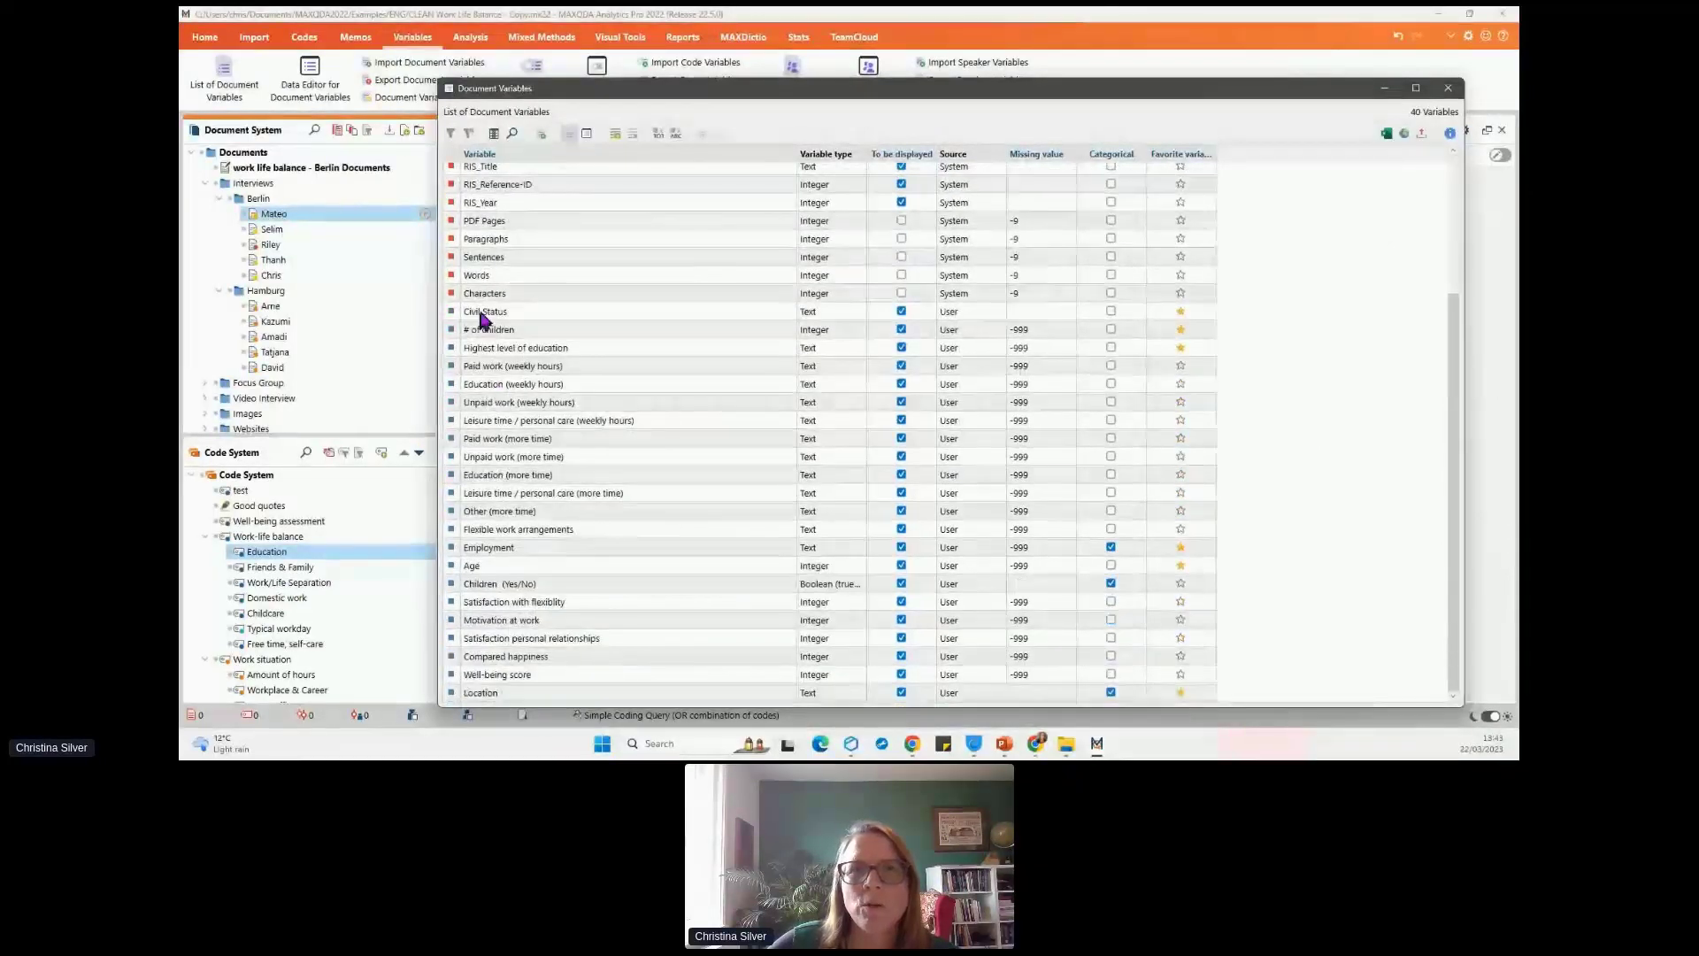
click(484, 314)
click(496, 331)
click(515, 350)
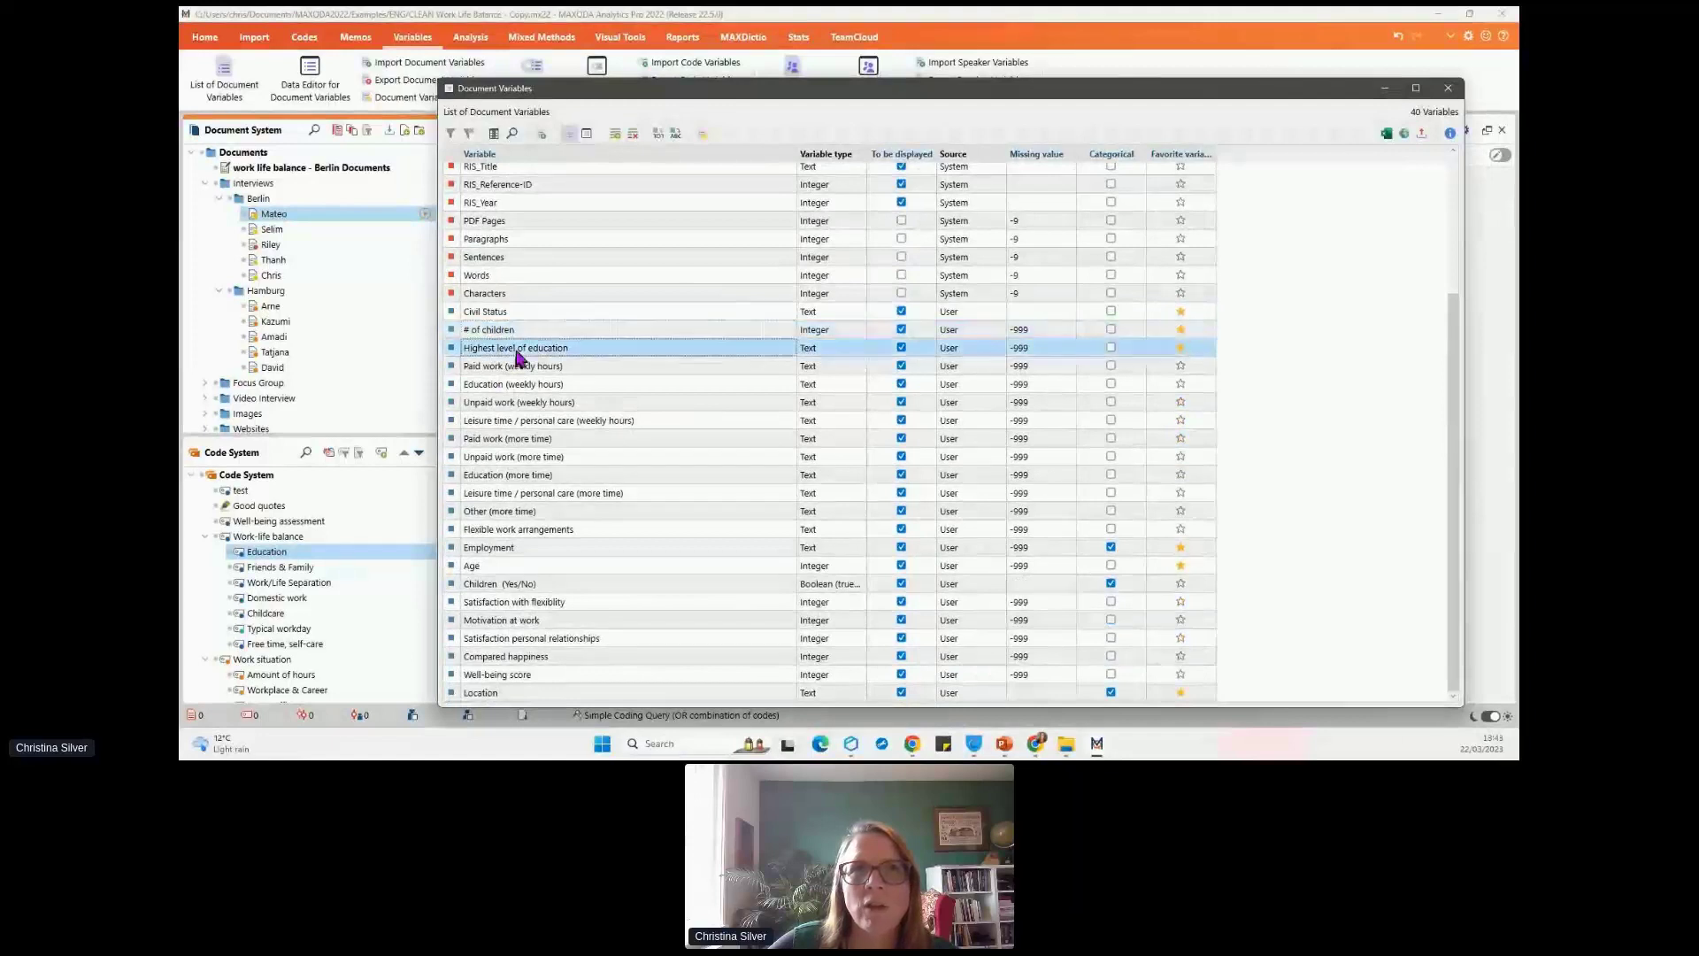
click(527, 368)
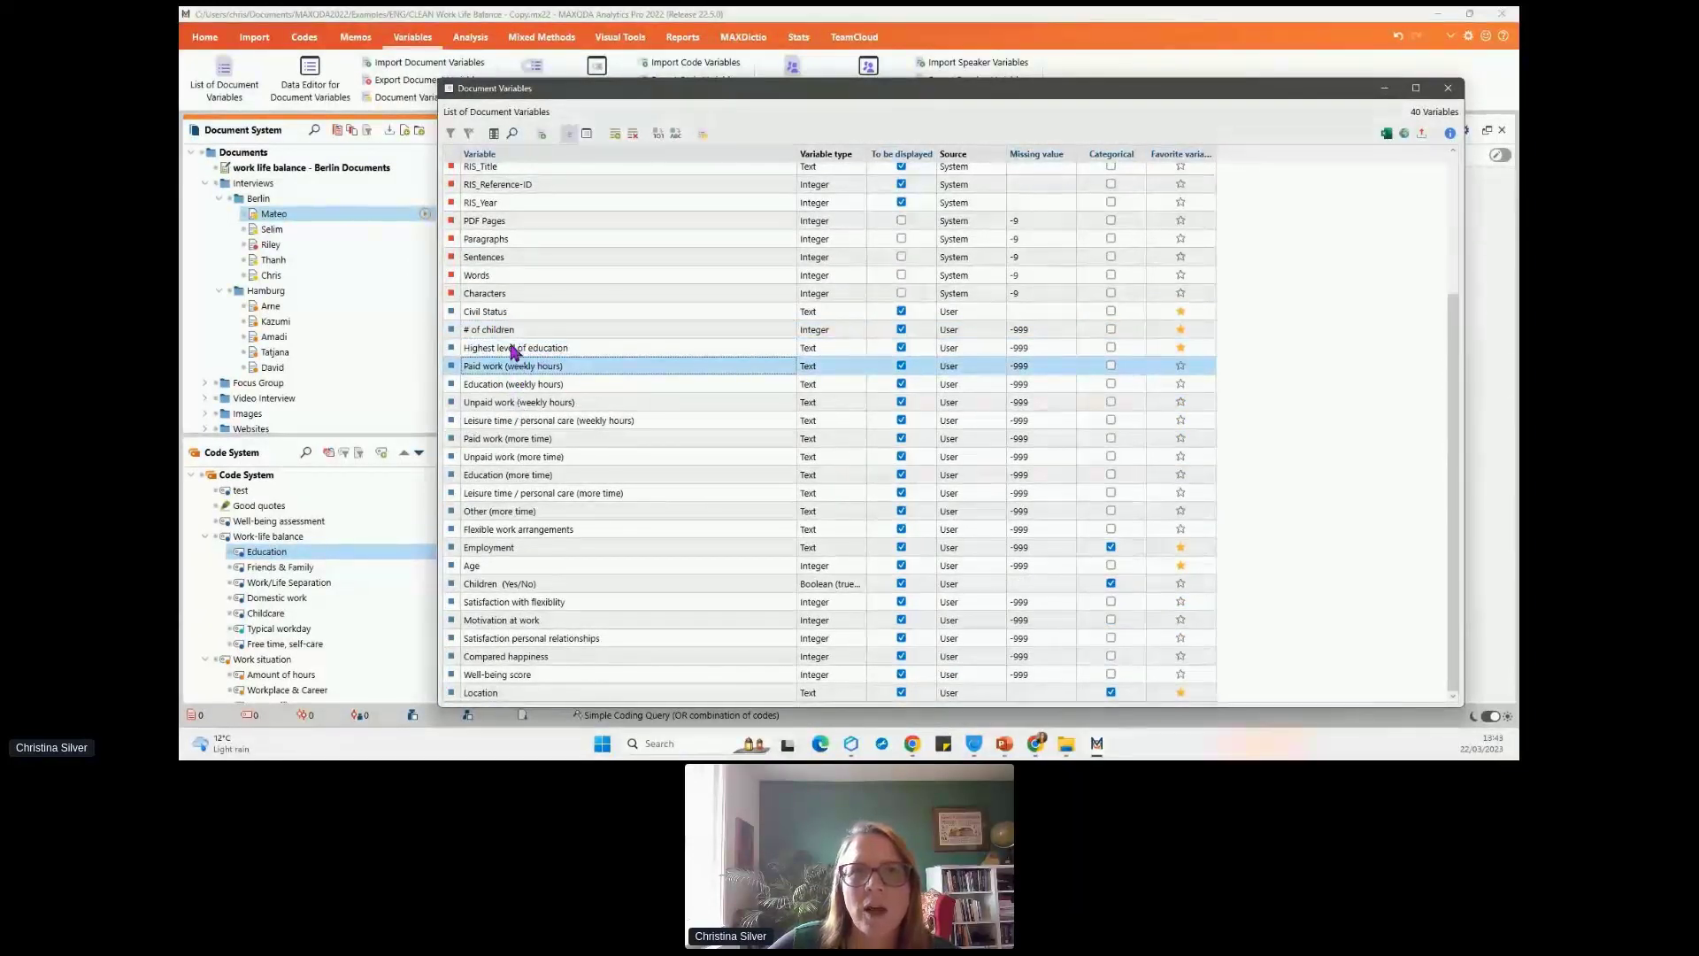
click(493, 568)
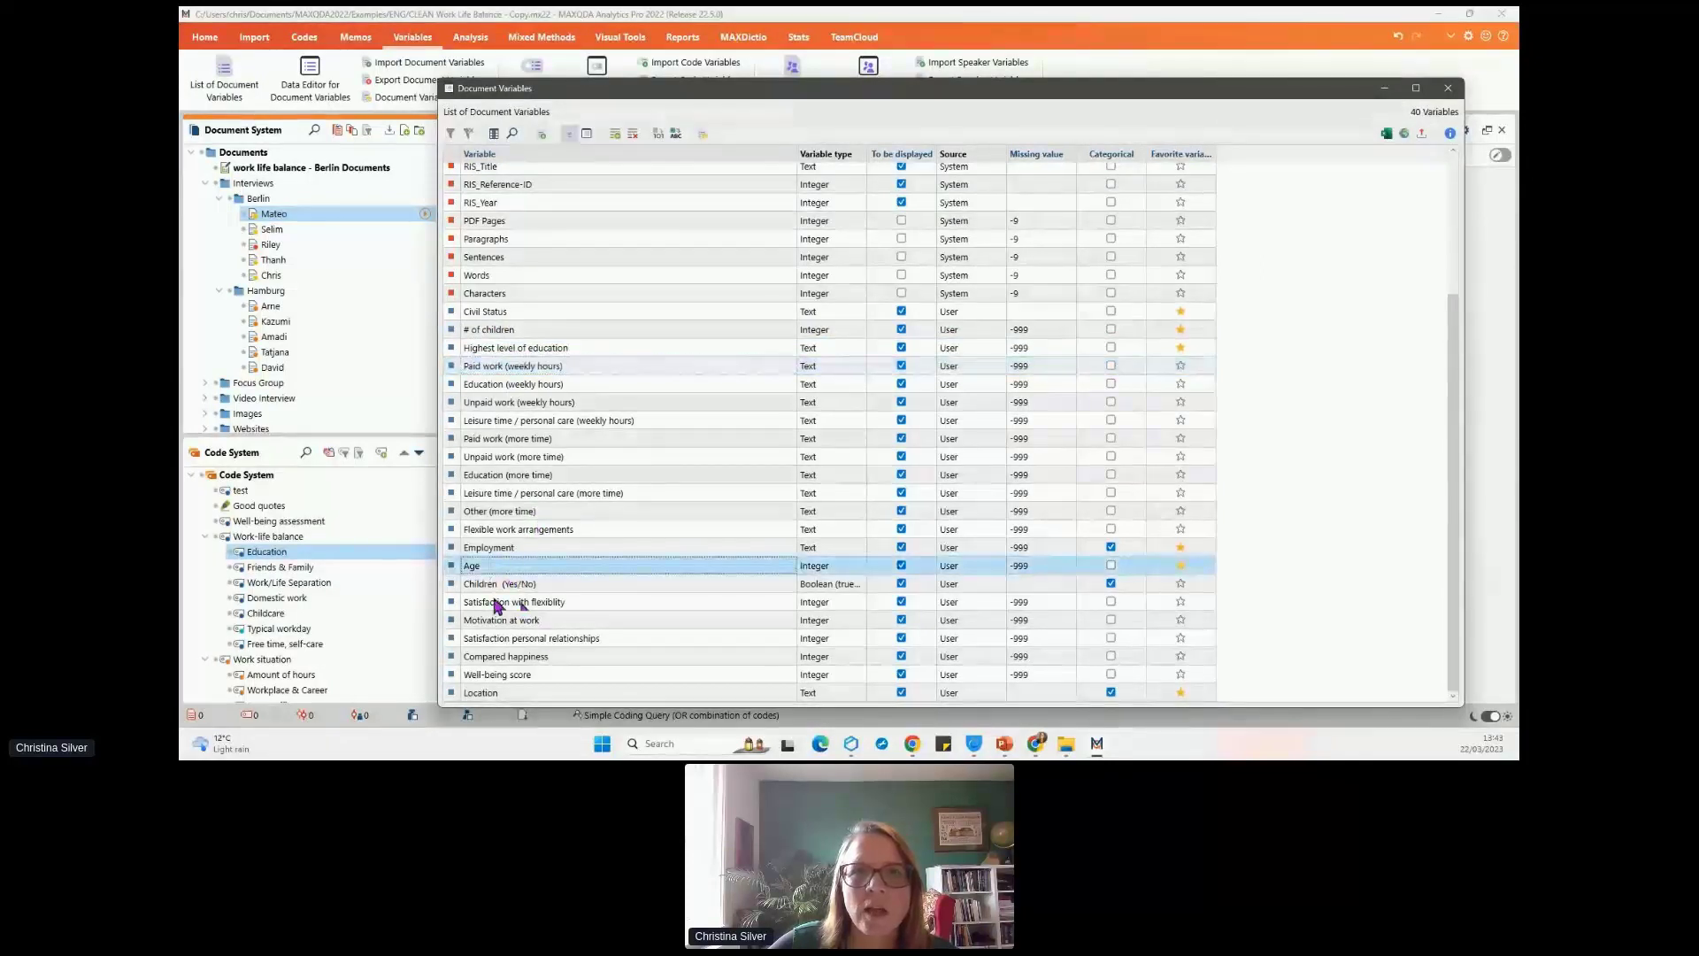
click(506, 588)
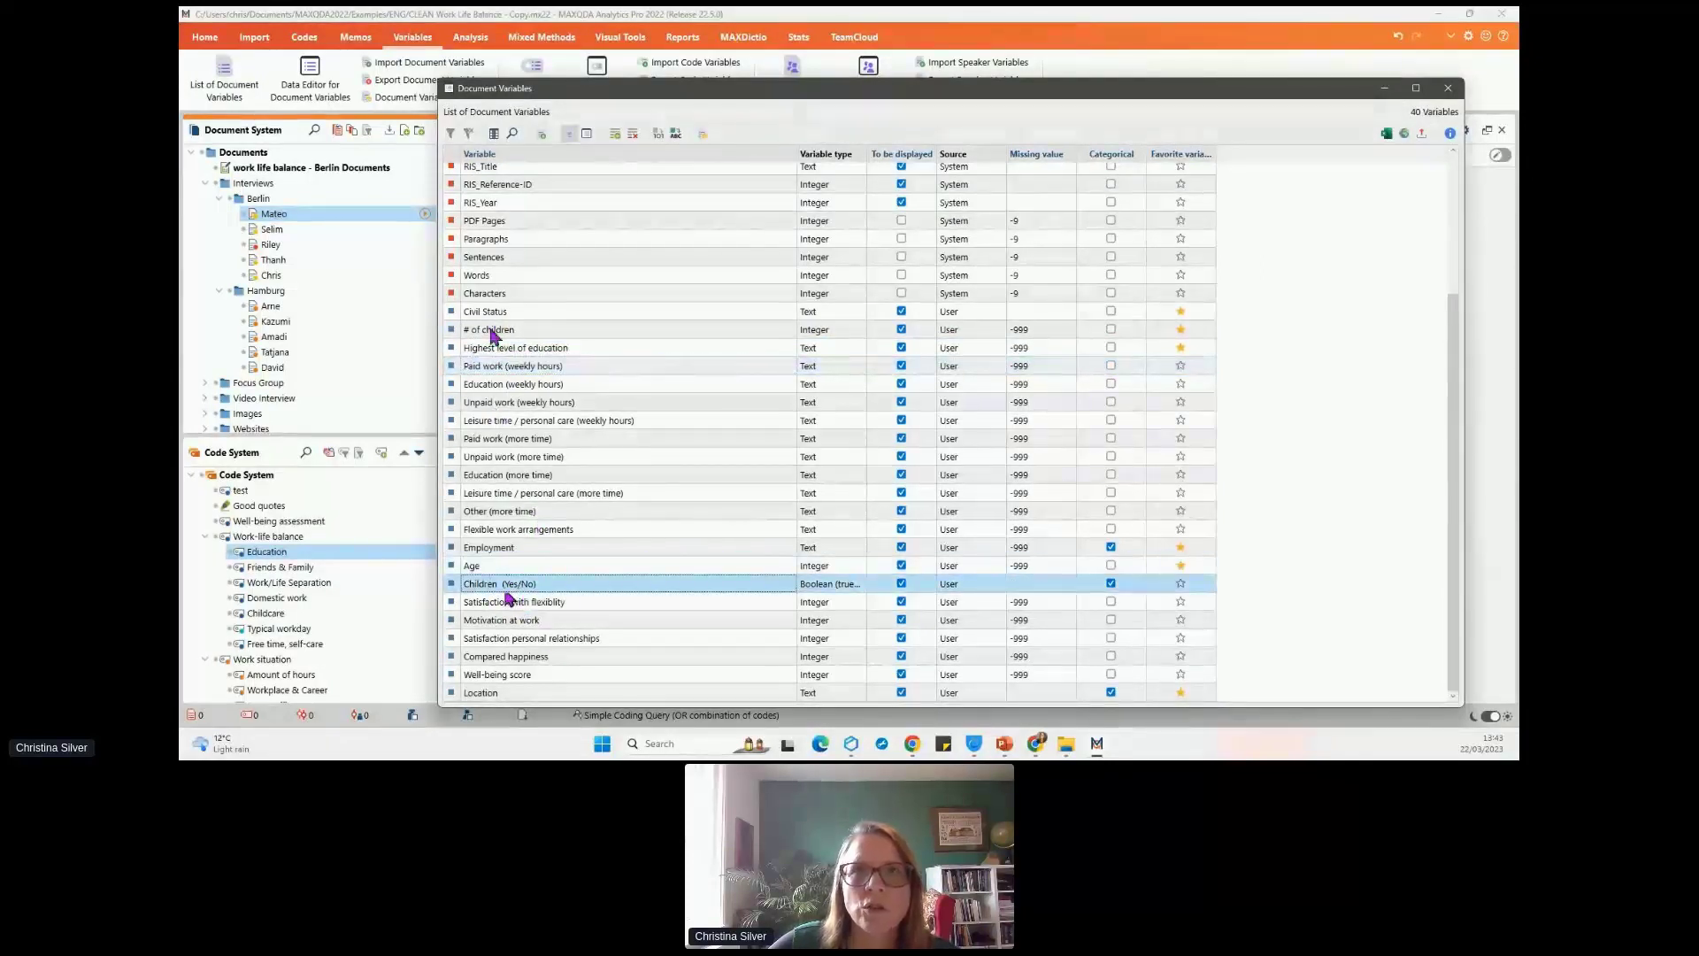
- Create a new text document variable named "happy (yes / no)"
click(614, 135)
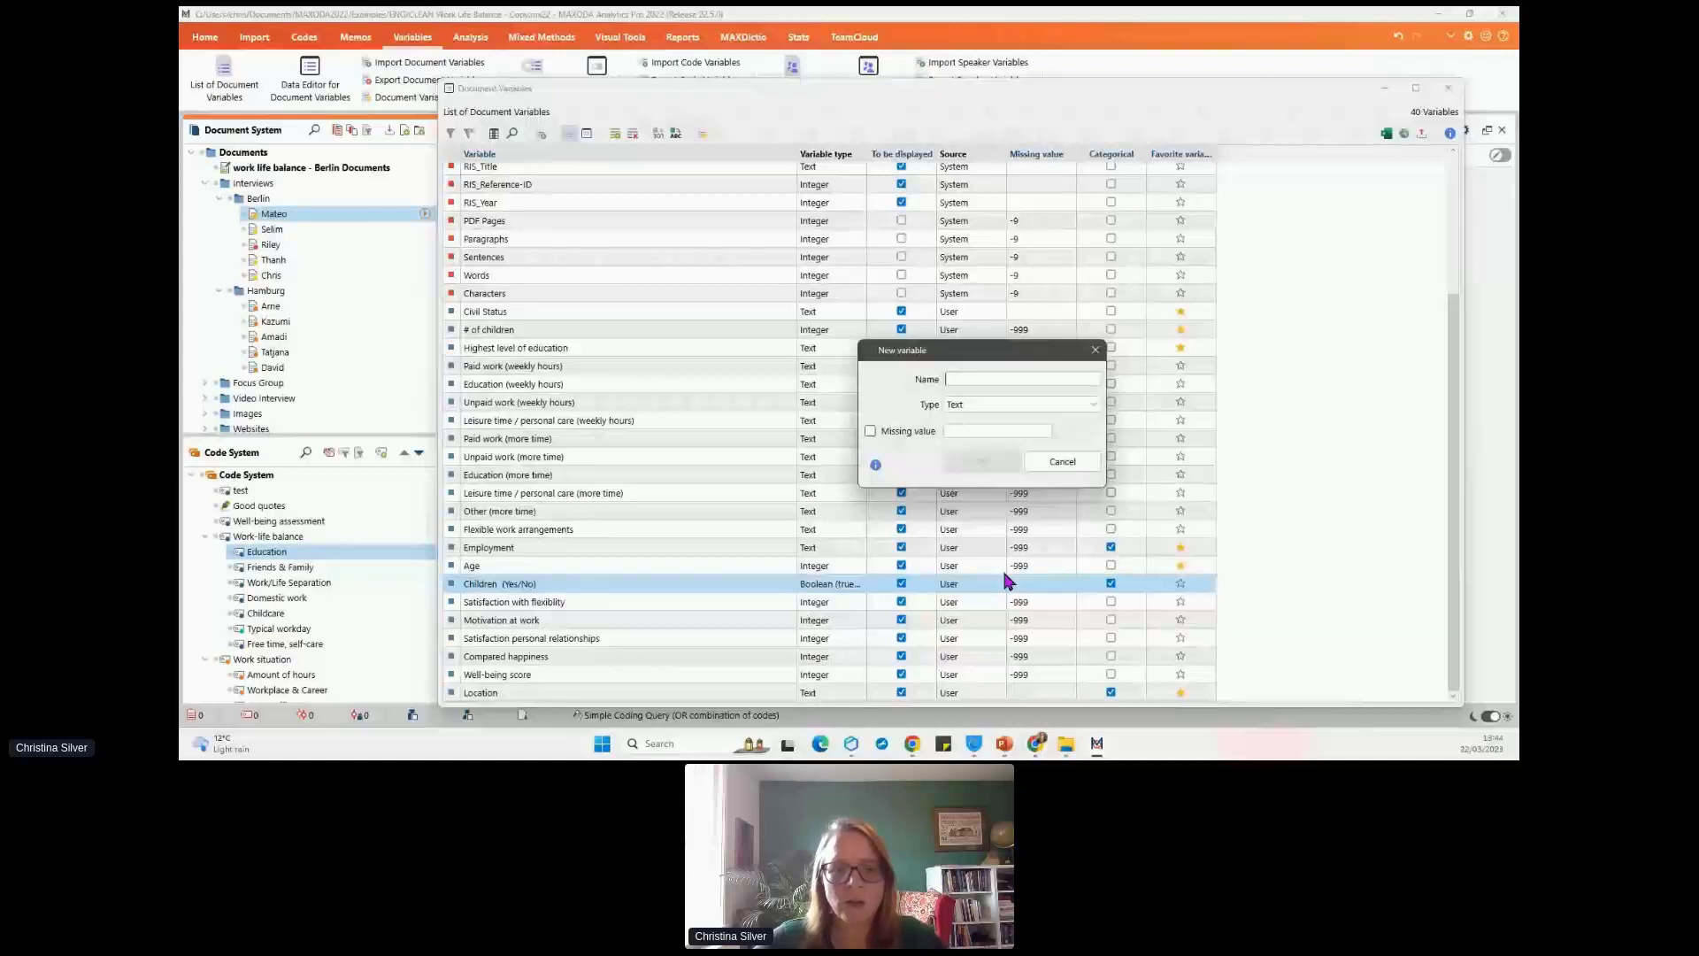
text(happy)
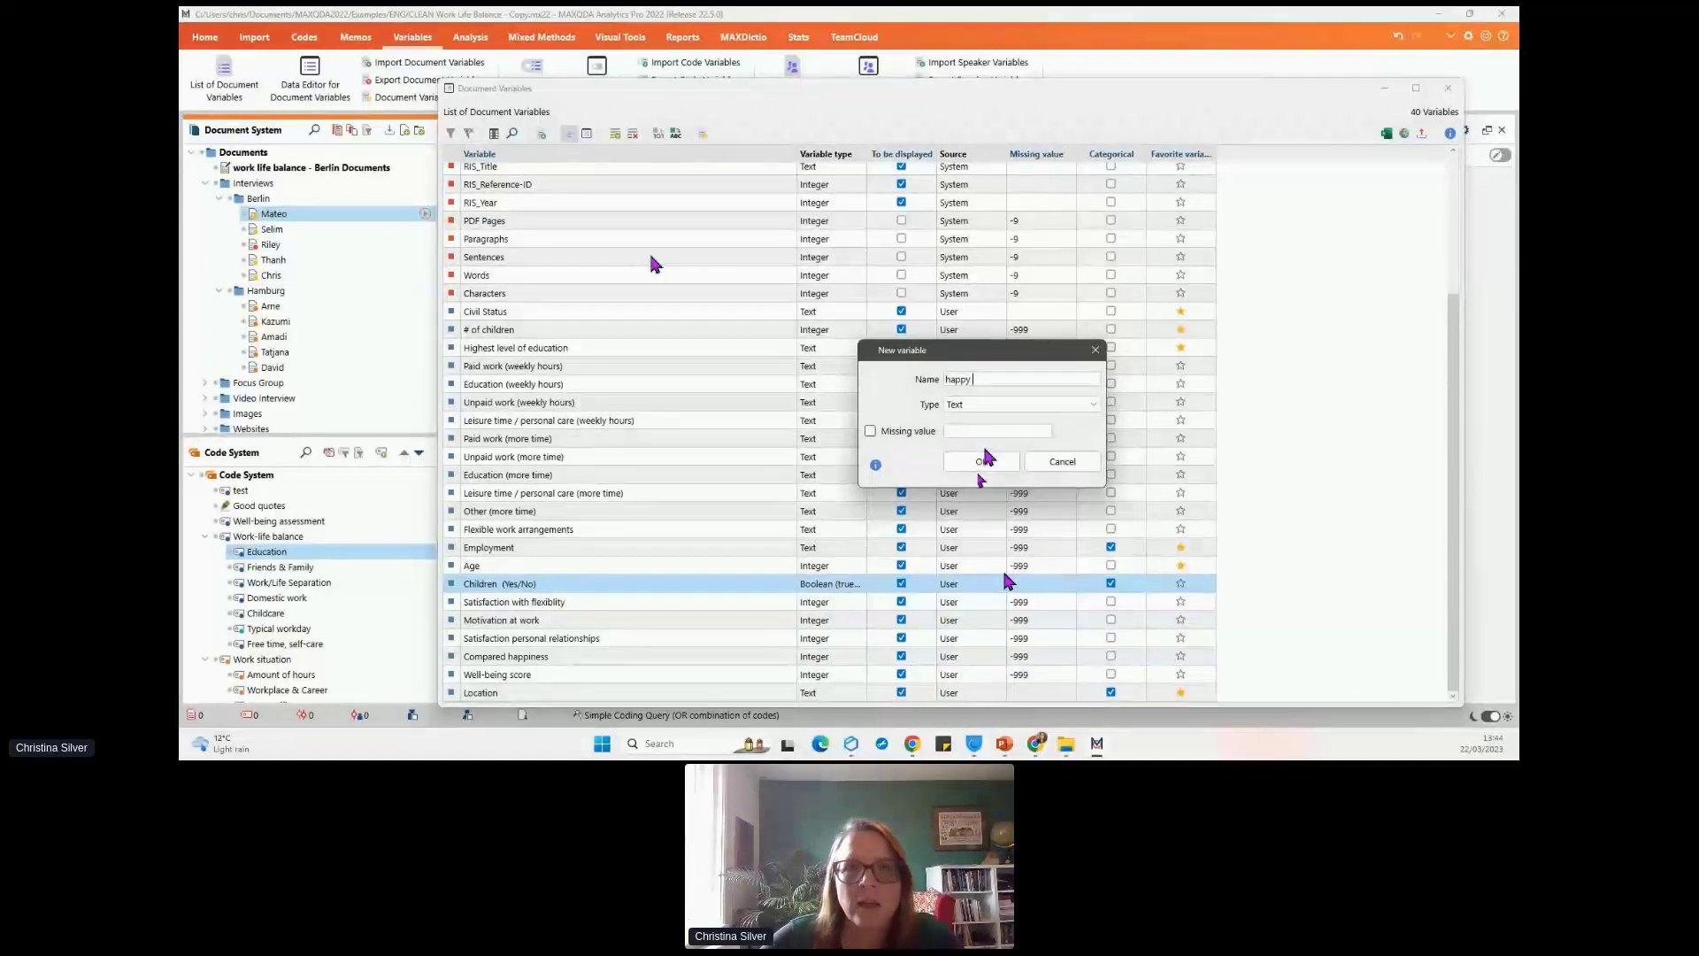
text( ()
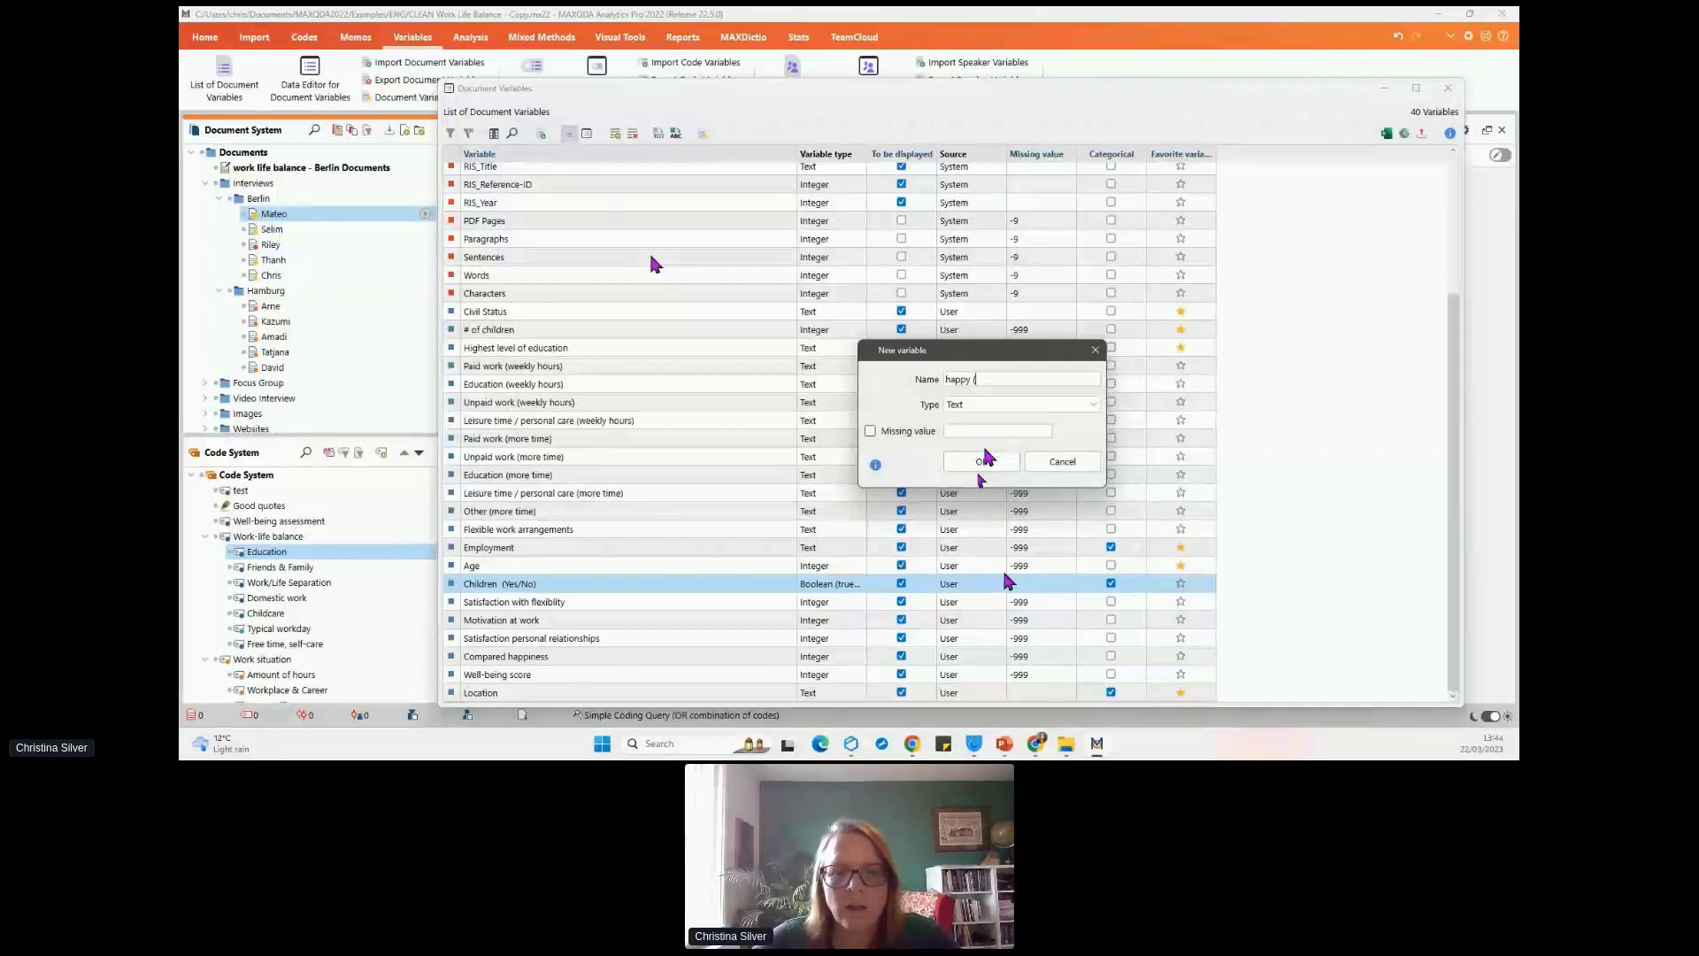
text(yes / no))
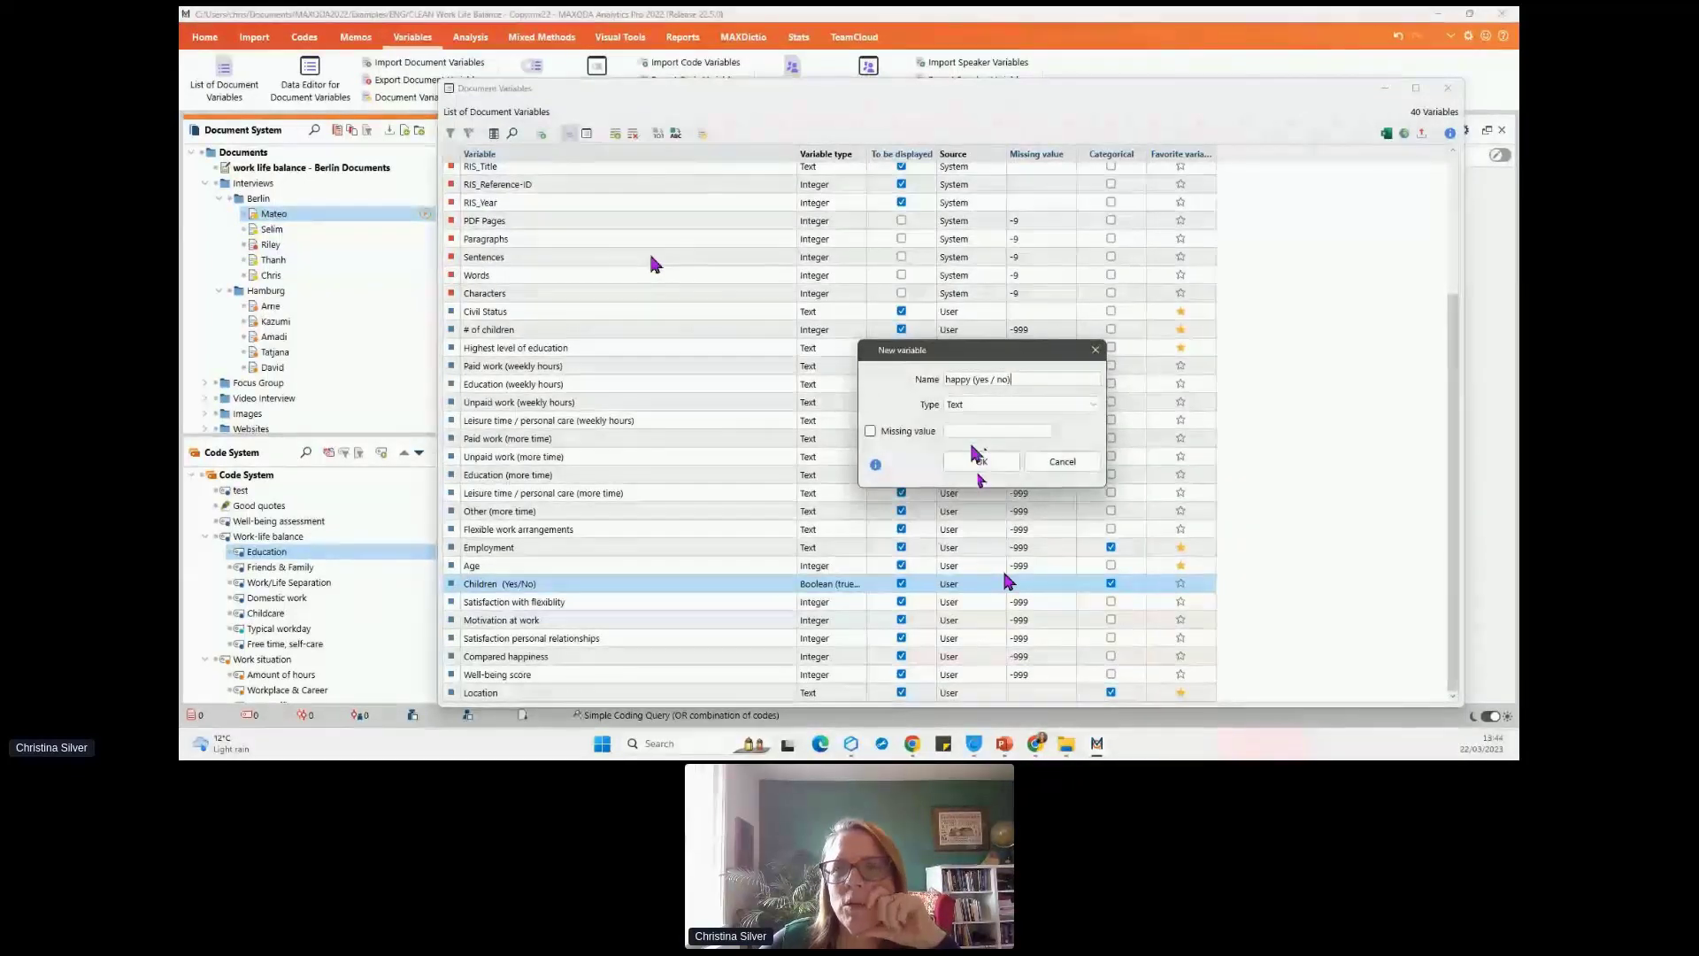
click(976, 457)
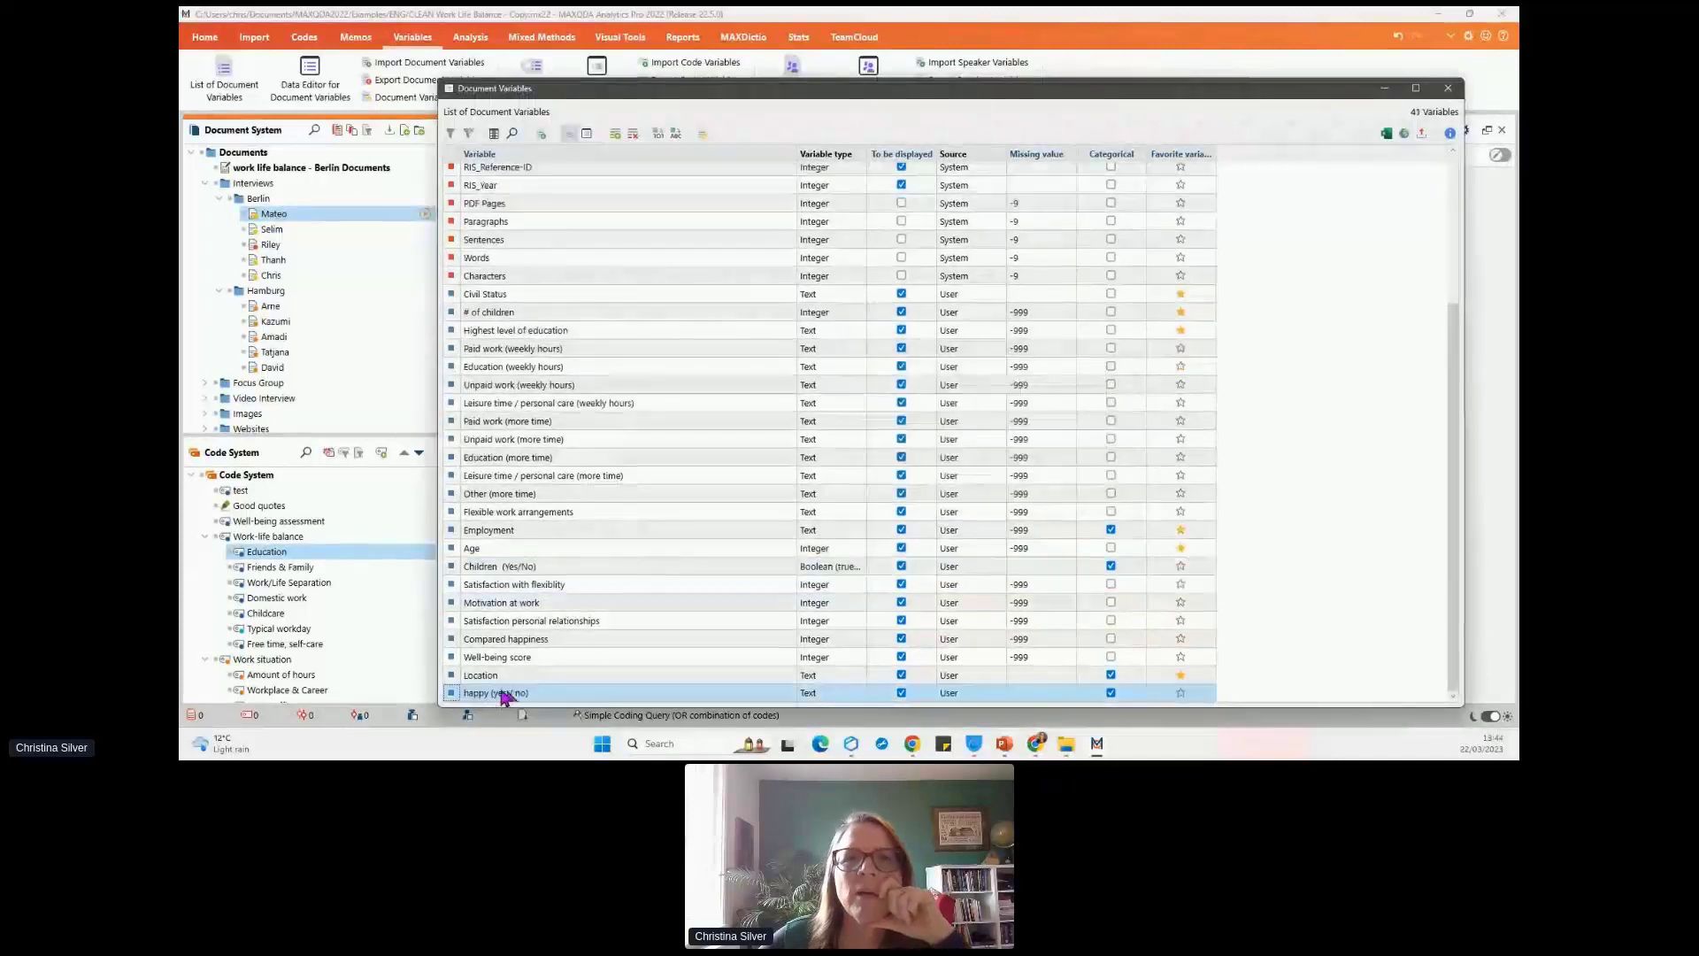
- In the document variables data editor, set "happy (yes / no)" to no for the first document and yes for the second
click(319, 71)
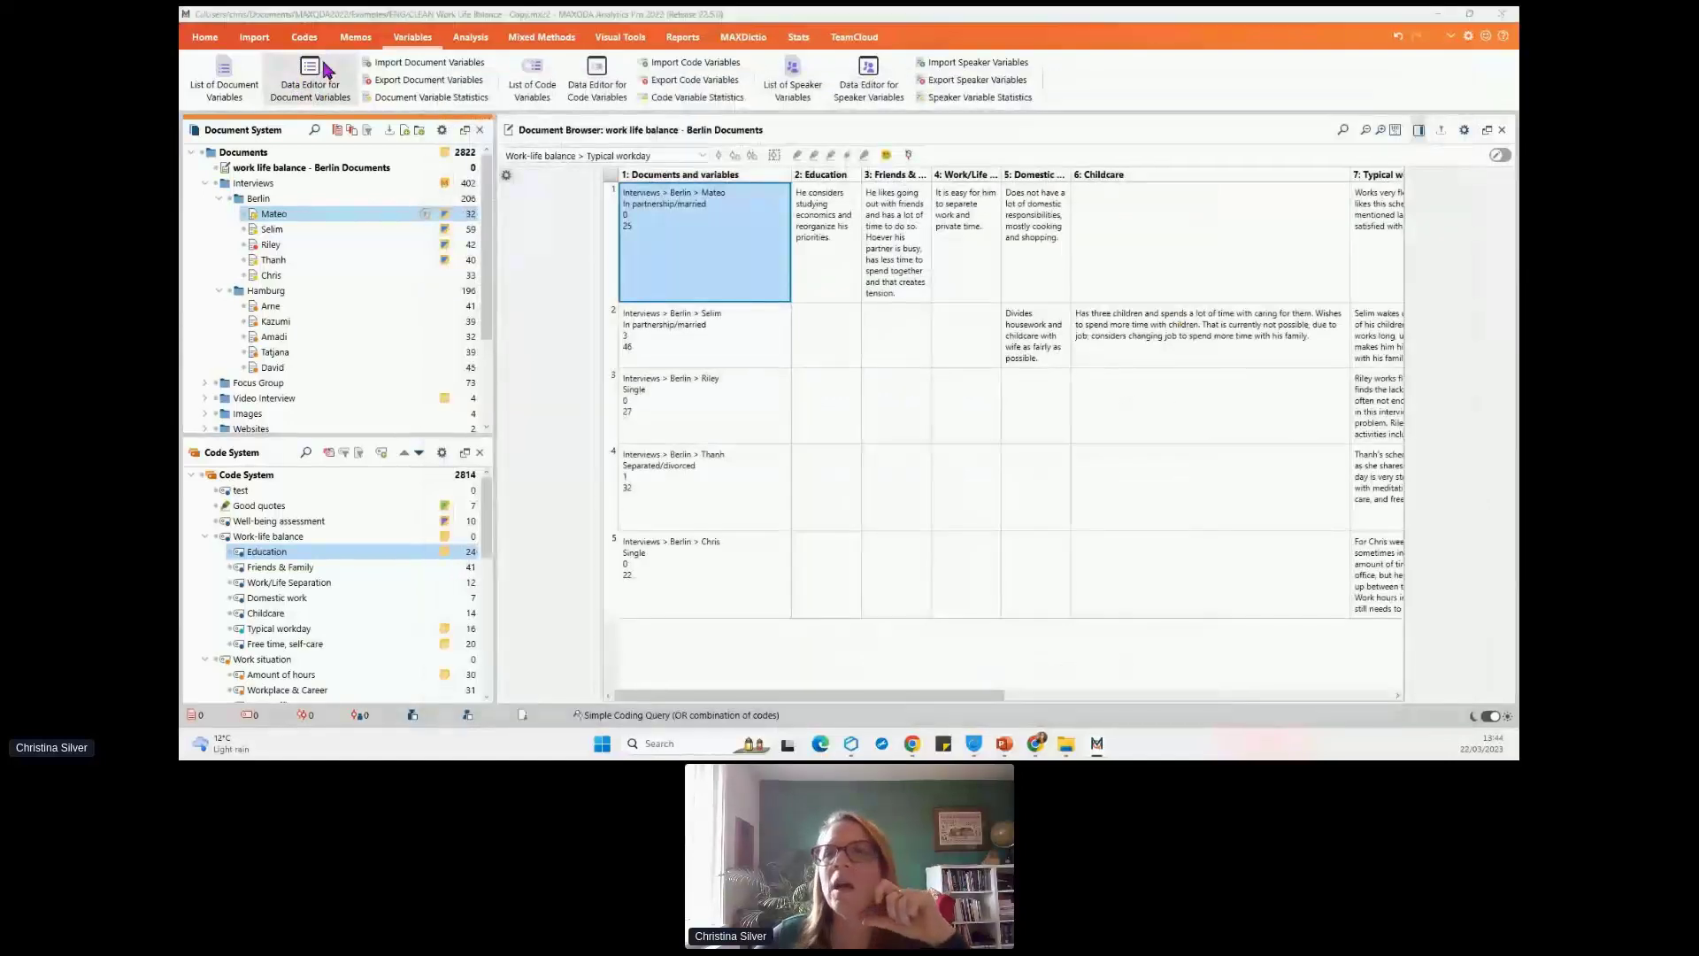
click(326, 71)
drag(801, 698, 1483, 653)
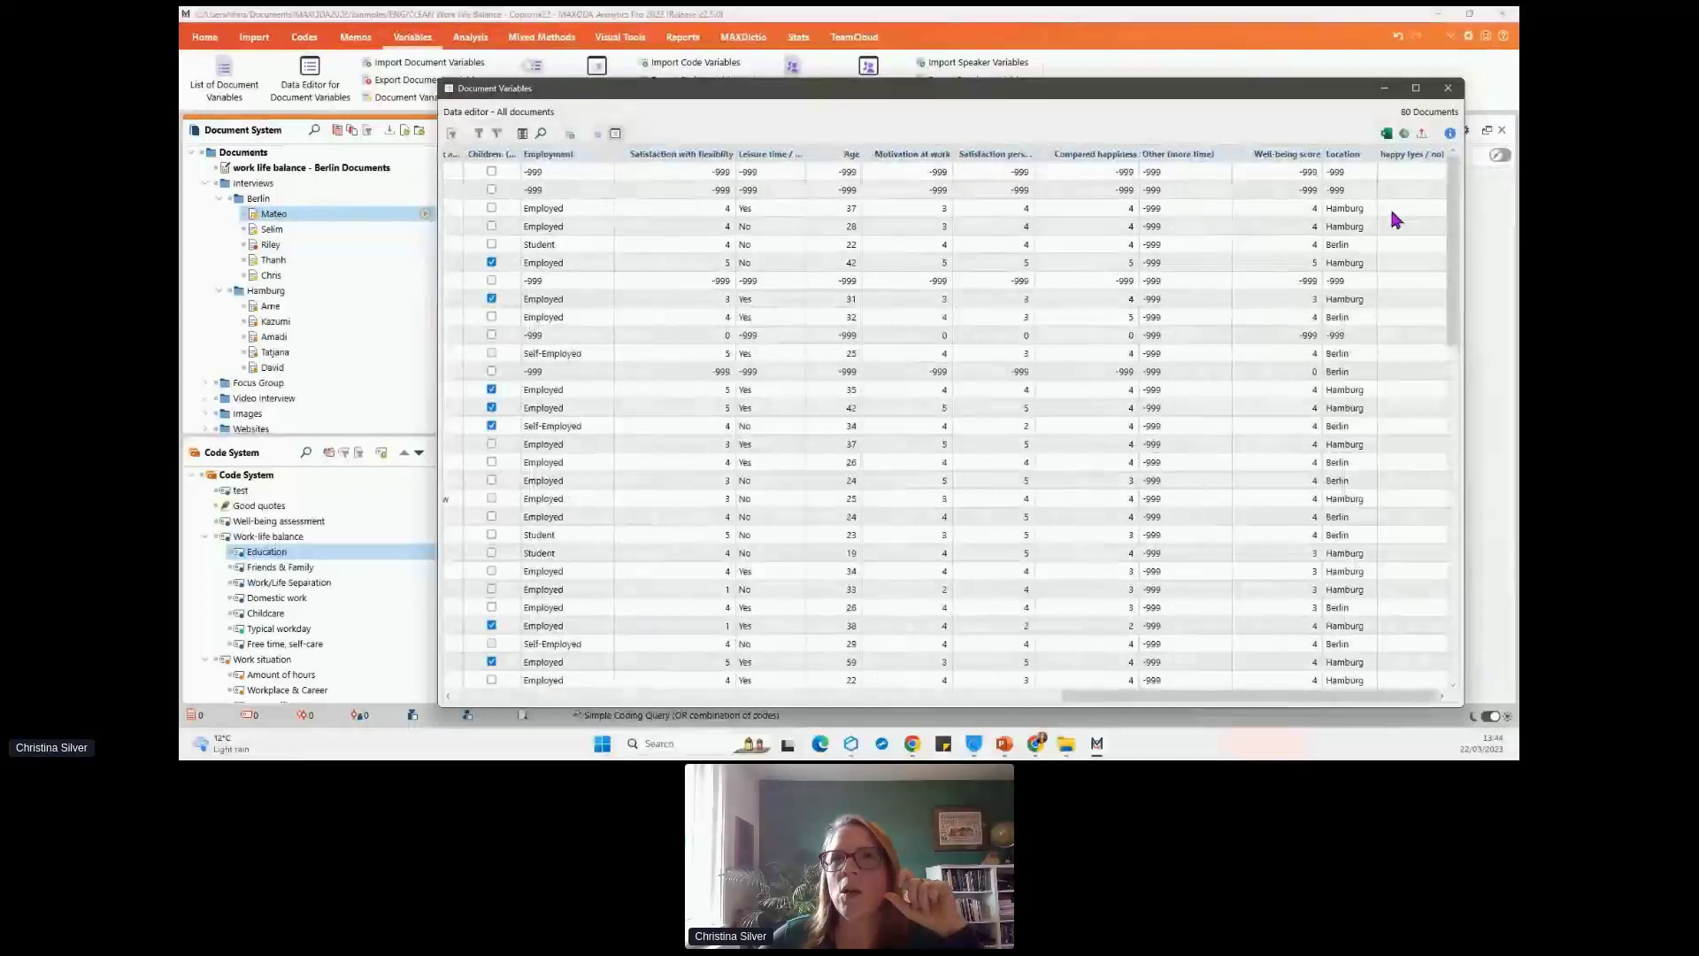
click(1412, 173)
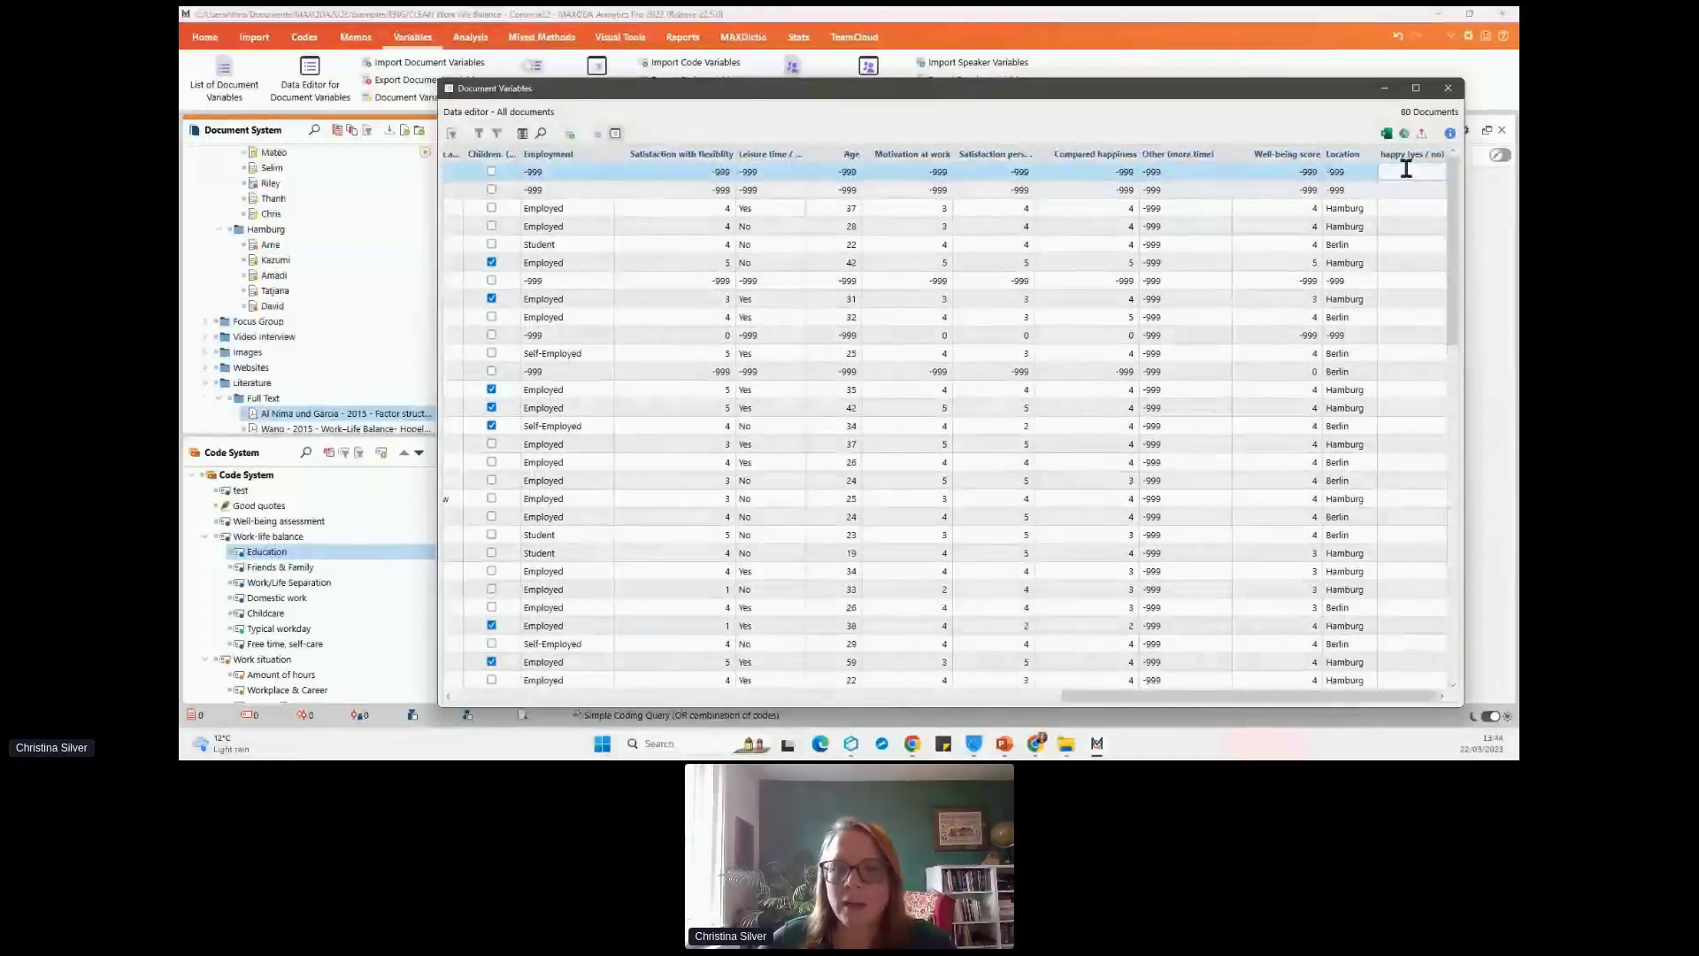
text(no)
click(1401, 189)
text(yes)
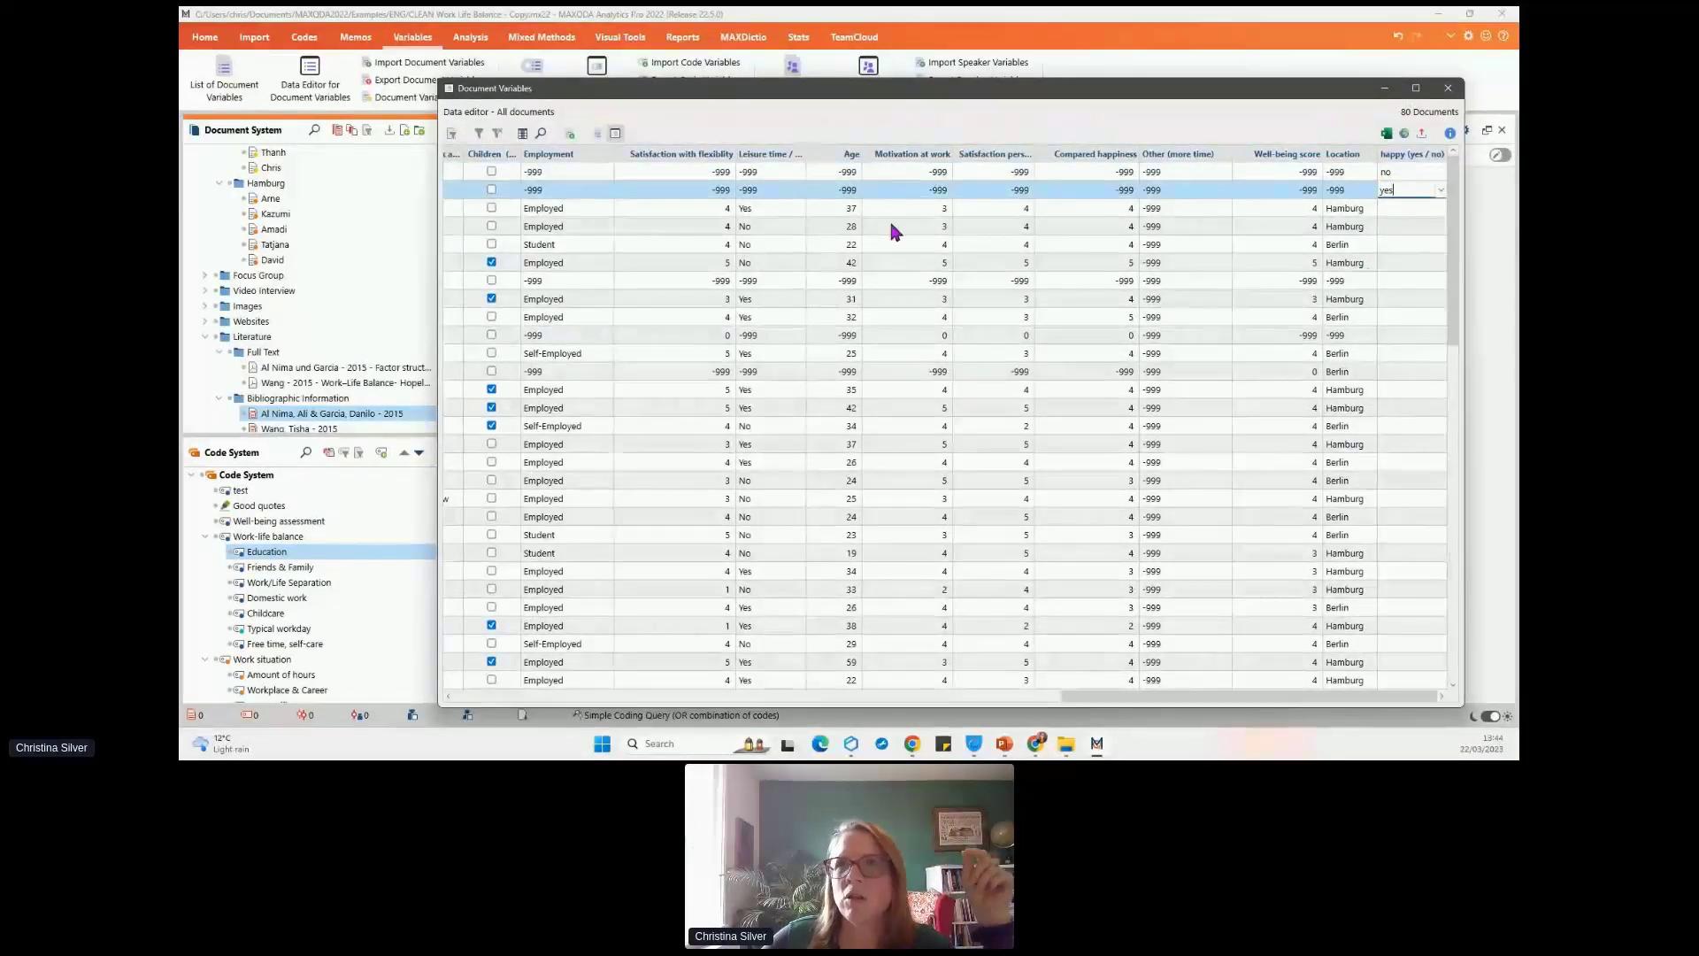
- Review the other variable columns back to Civil Status, # of children and Highest level of education, and close the data editor
drag(1068, 697, 932, 700)
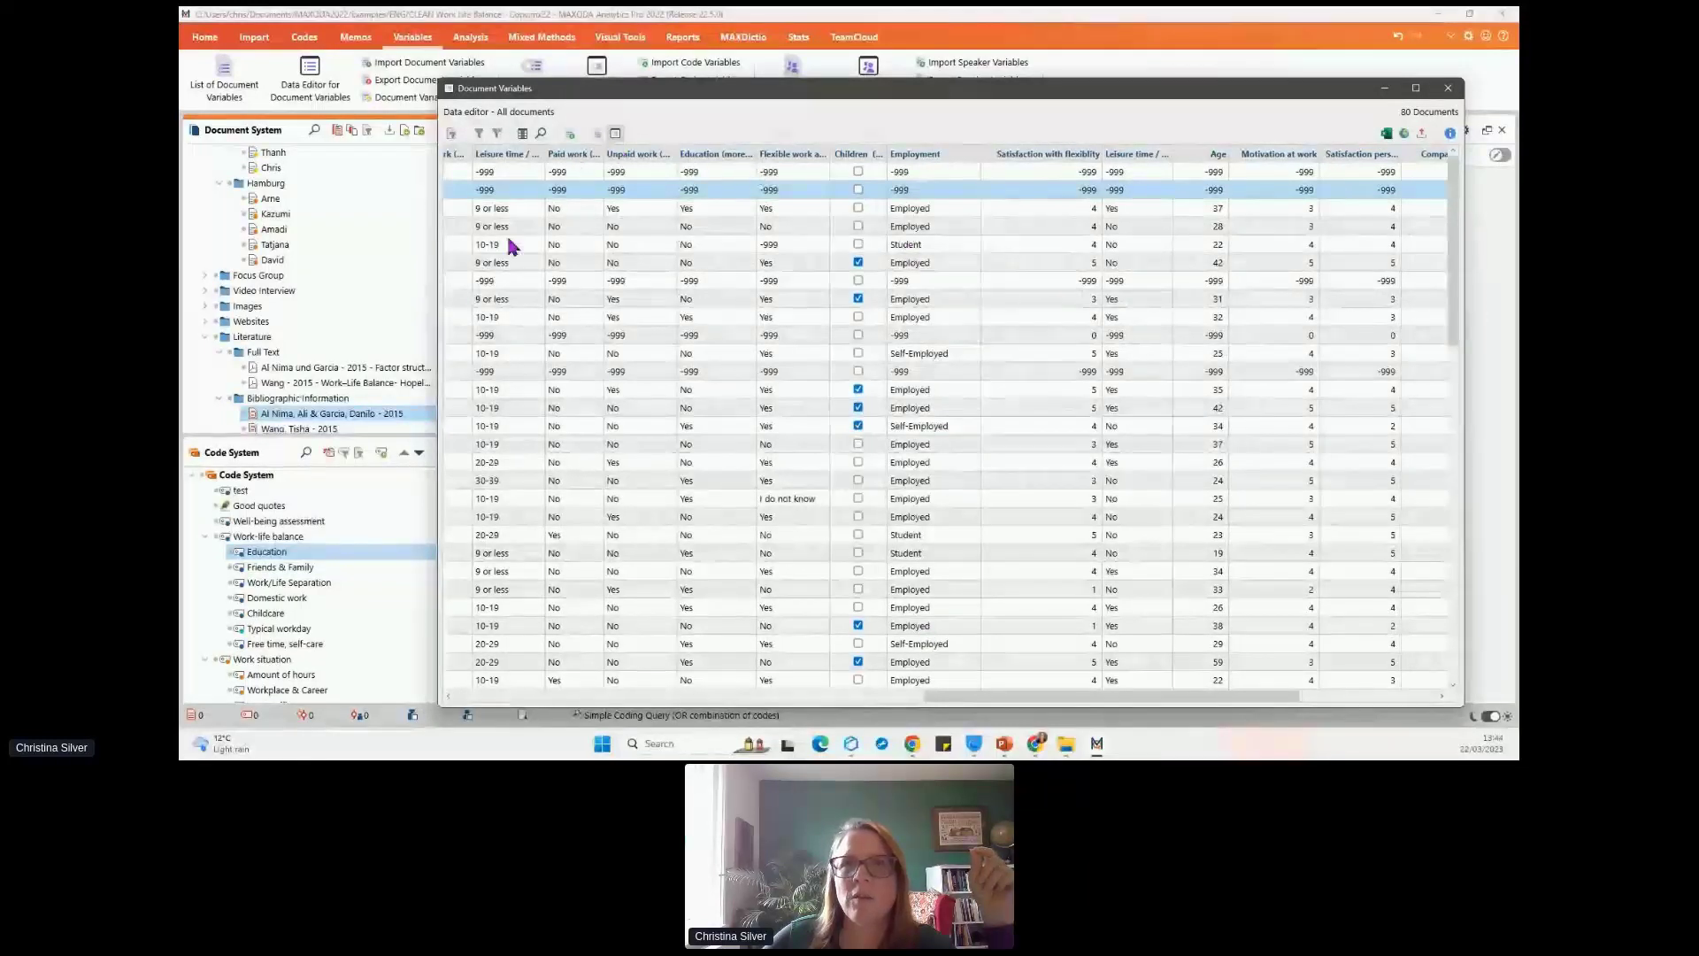
drag(988, 708, 692, 692)
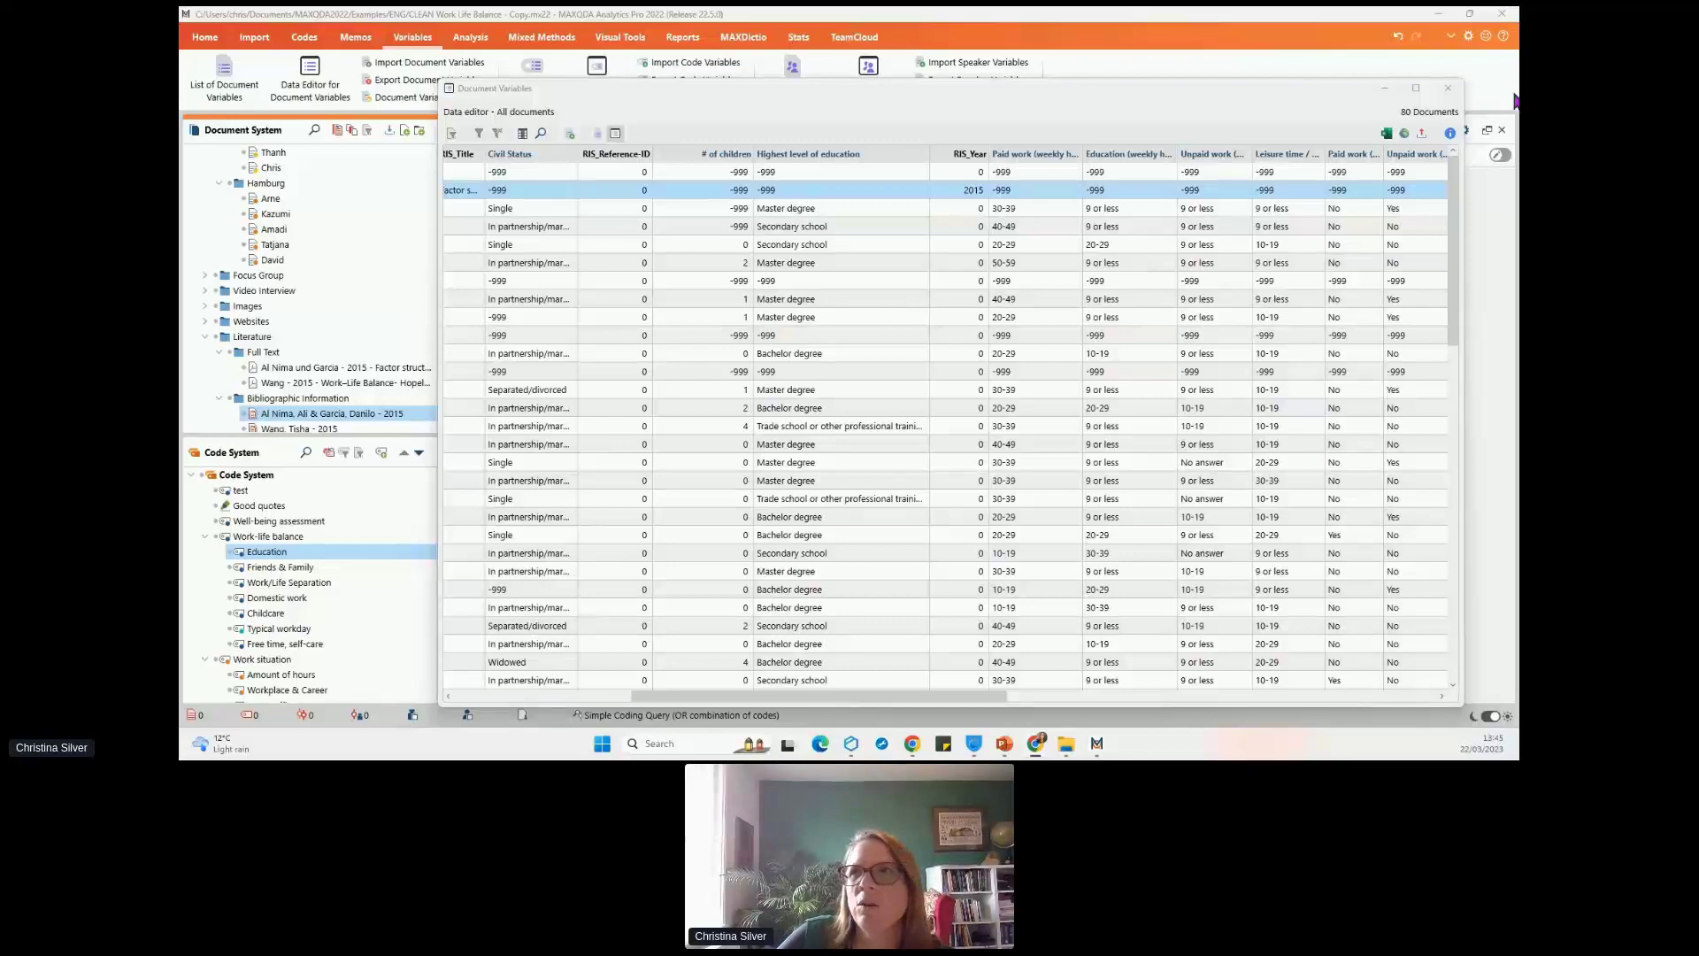
click(1448, 88)
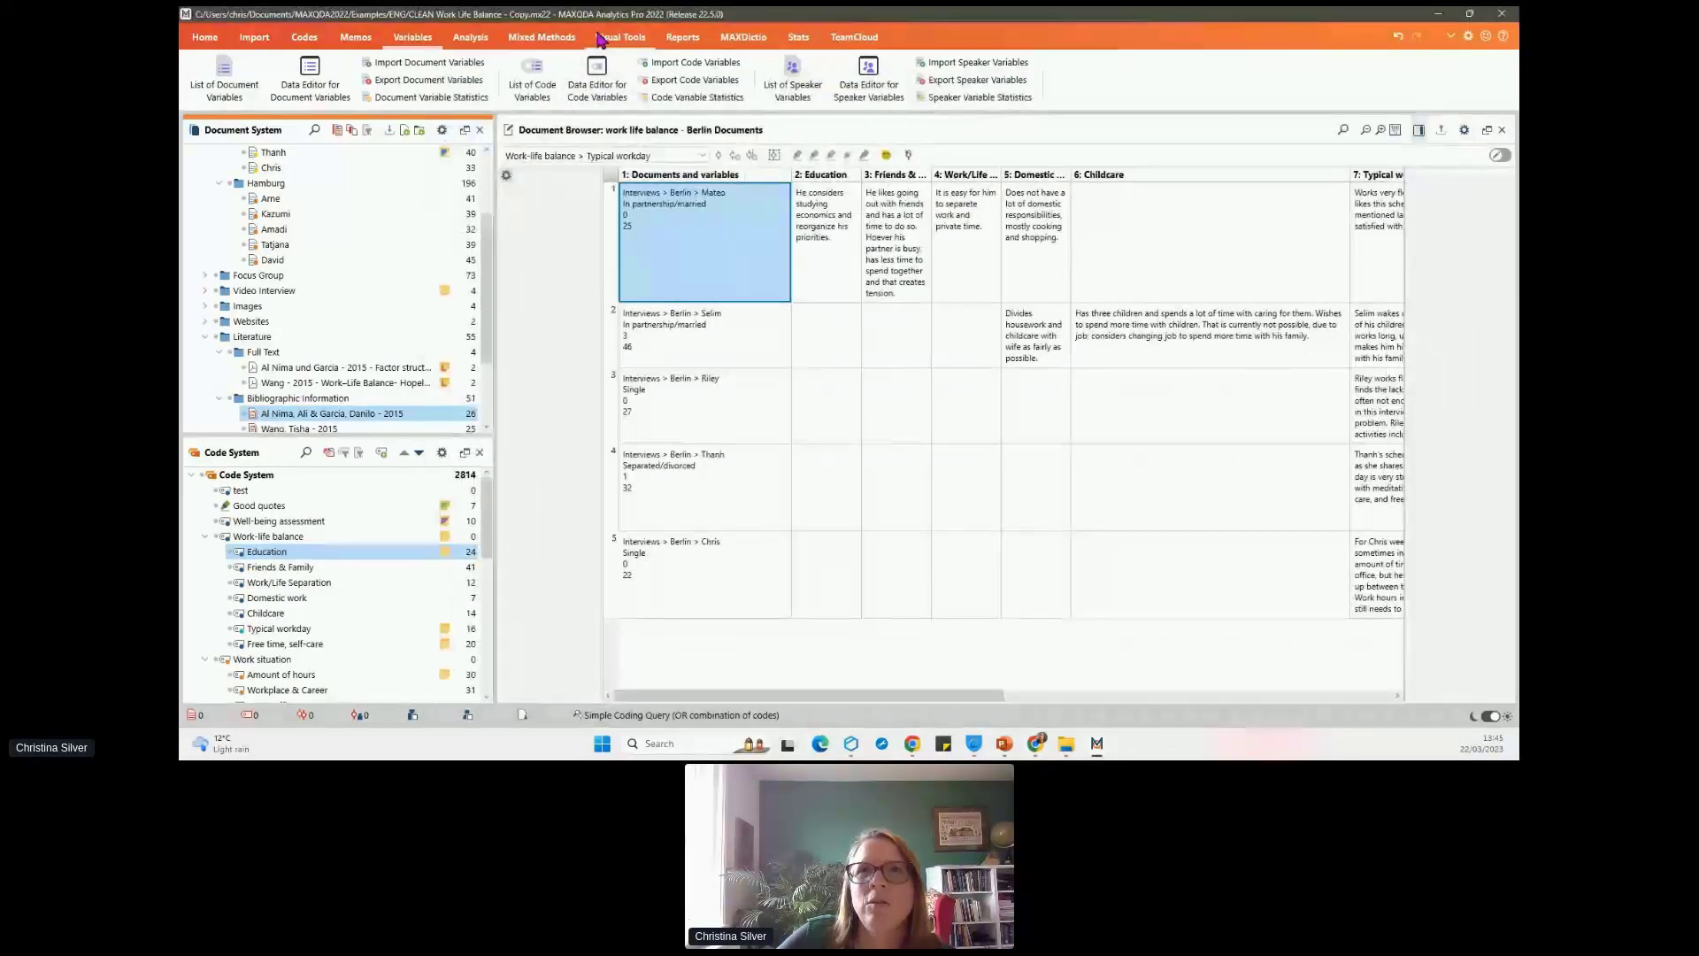
- Open the Summary Grid for the project's documents and codes
click(463, 38)
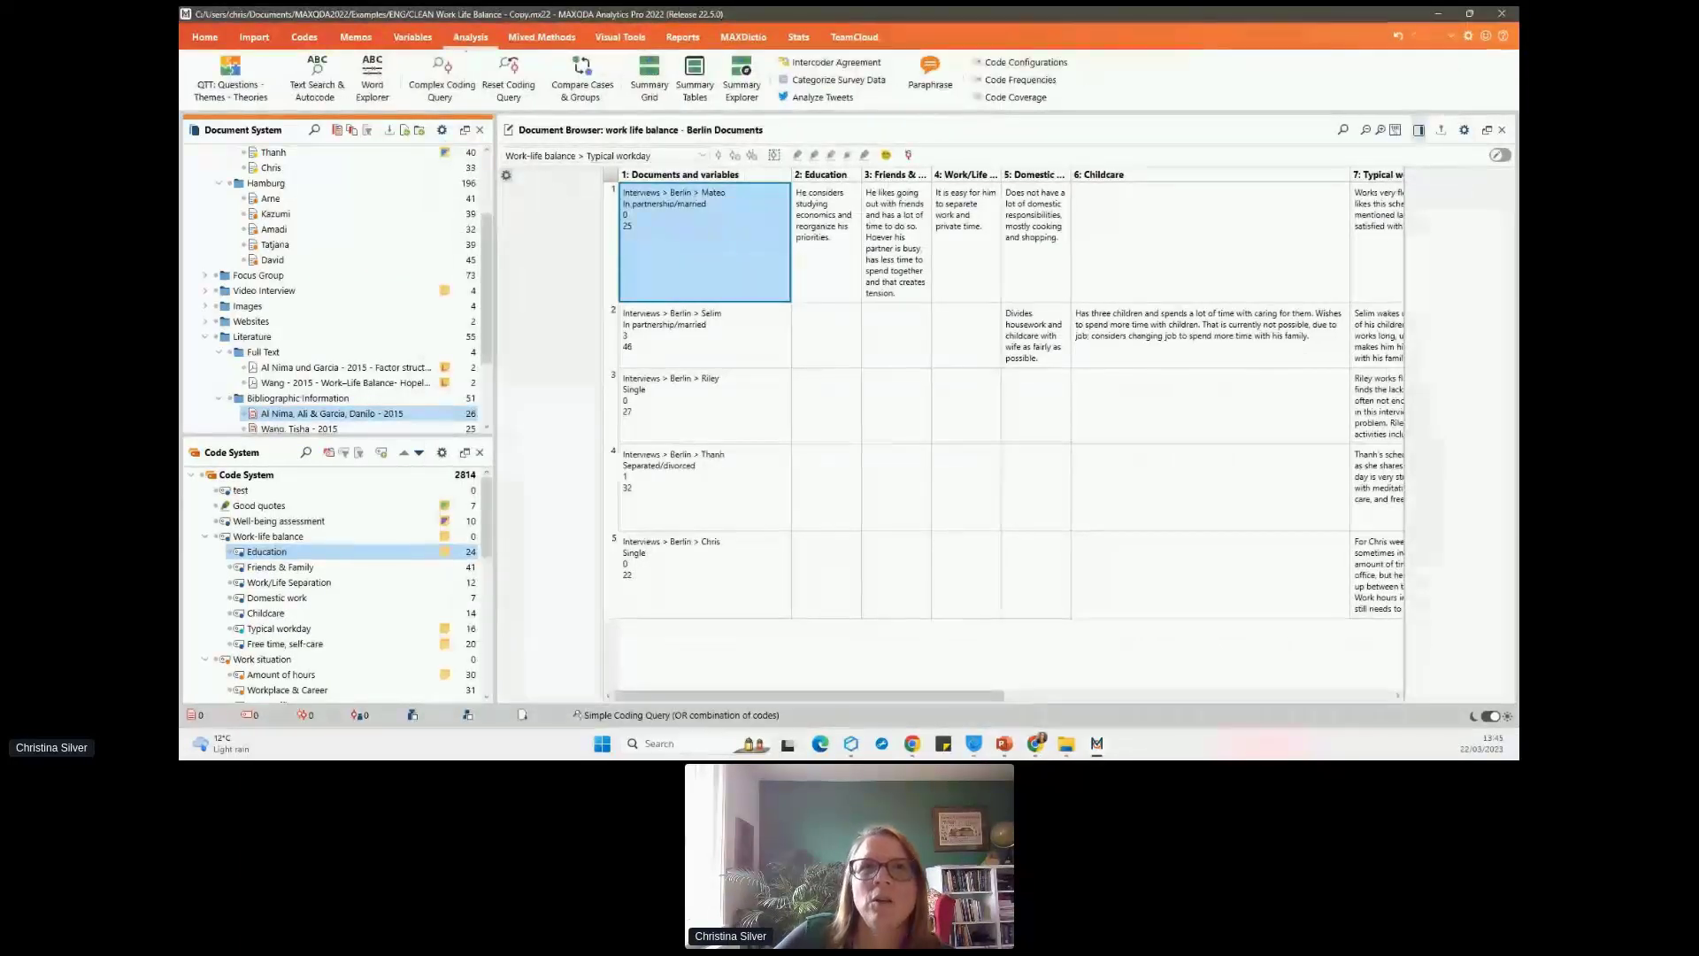
click(203, 40)
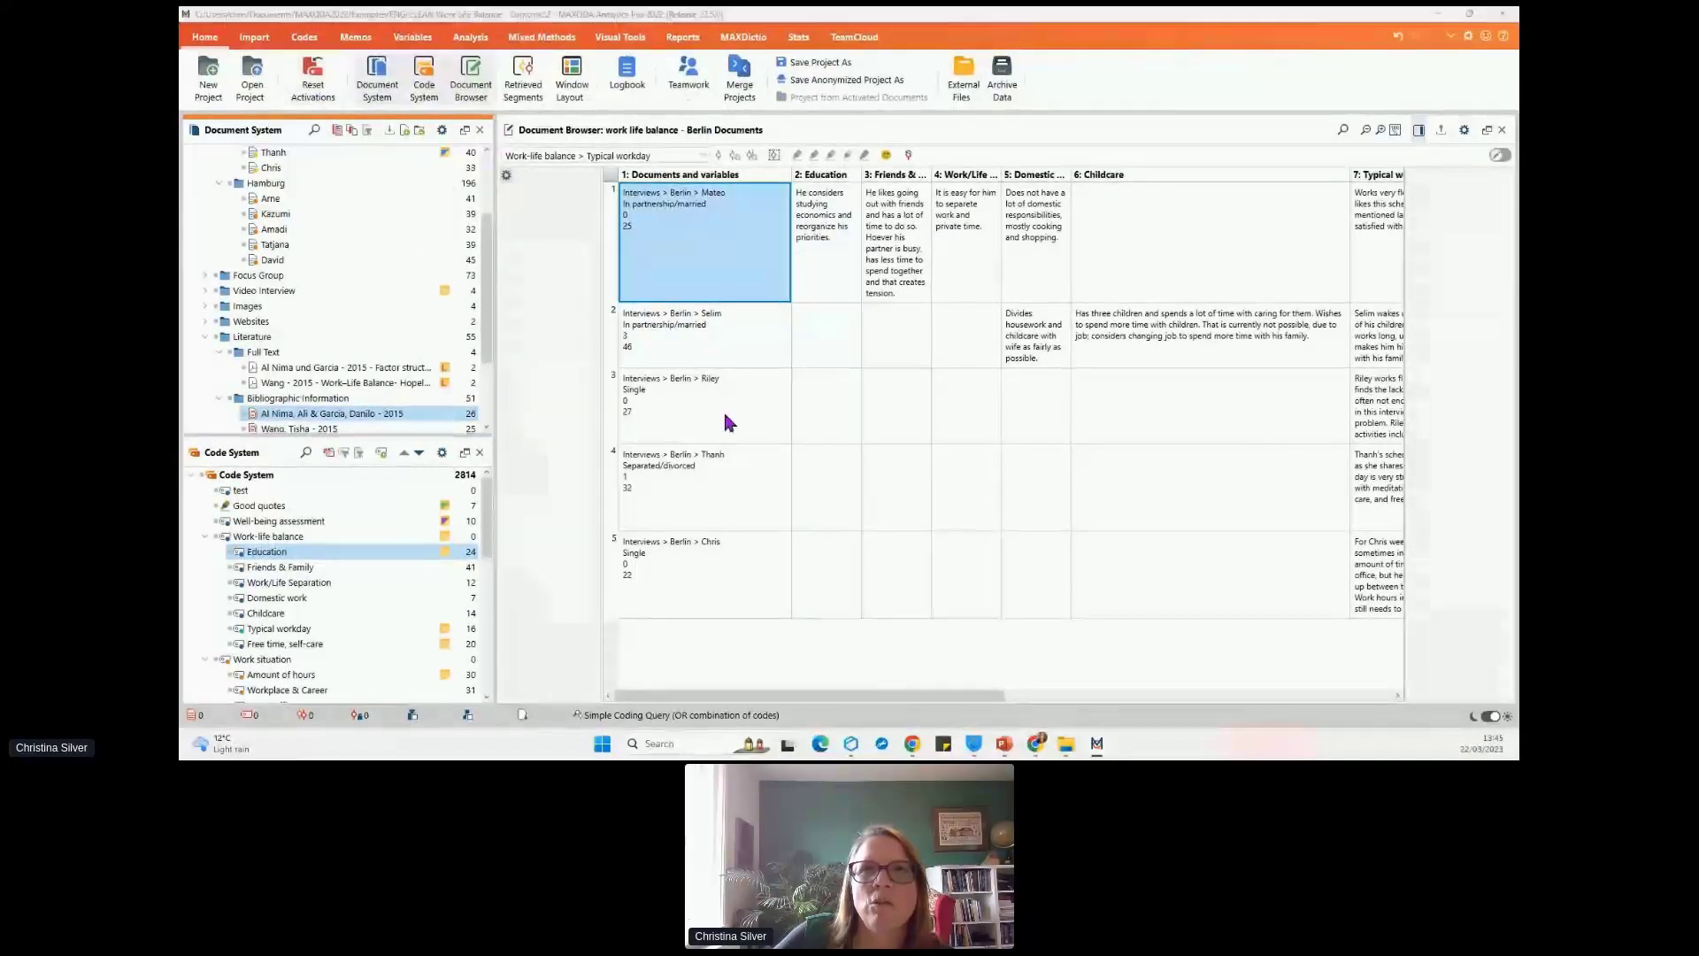
click(470, 36)
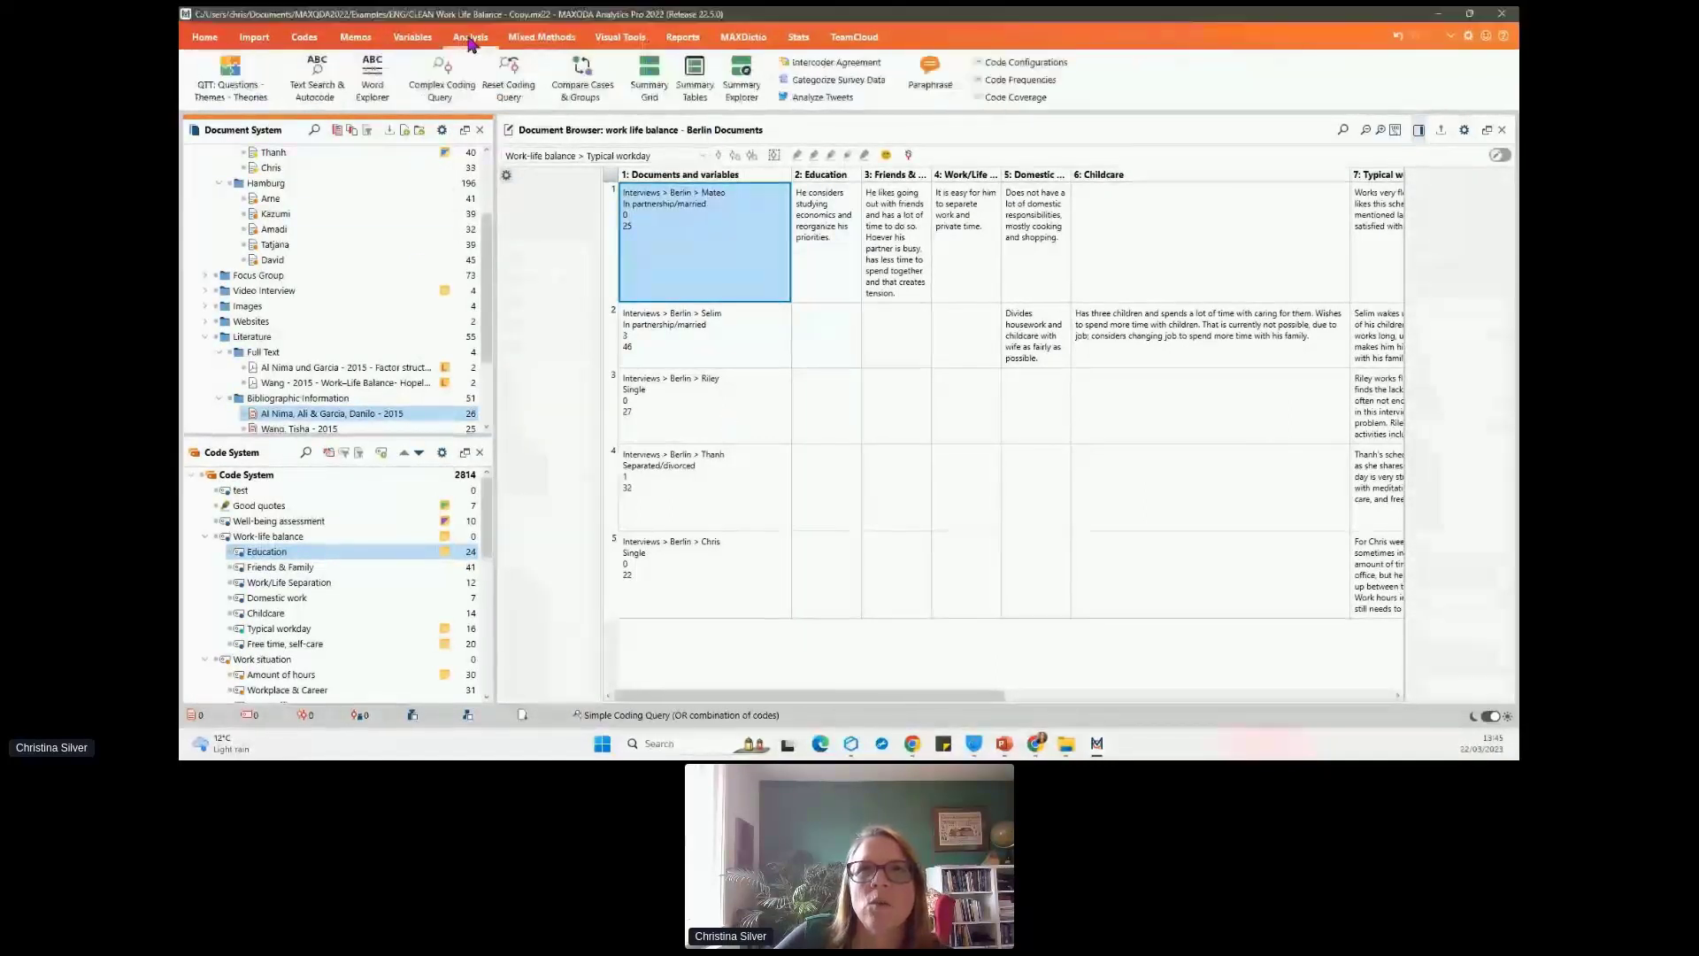
click(649, 74)
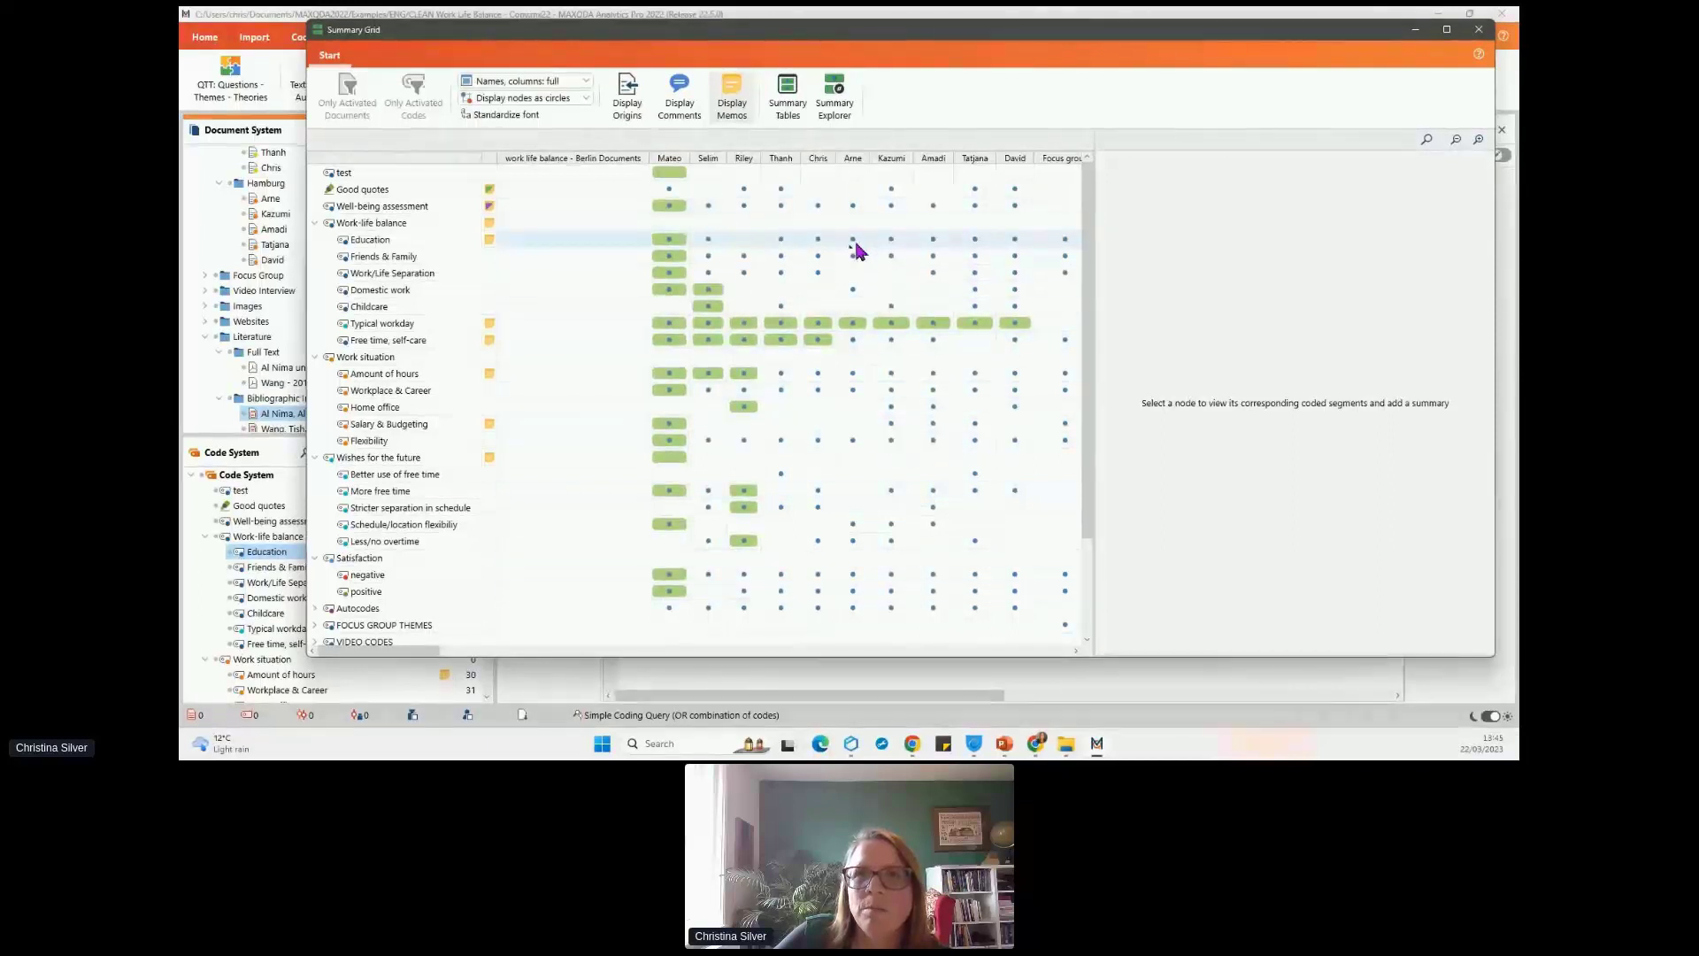
- Display the grid nodes as values, view the last Berlin interview's Education segments, and enlarge the summary writing area
click(585, 99)
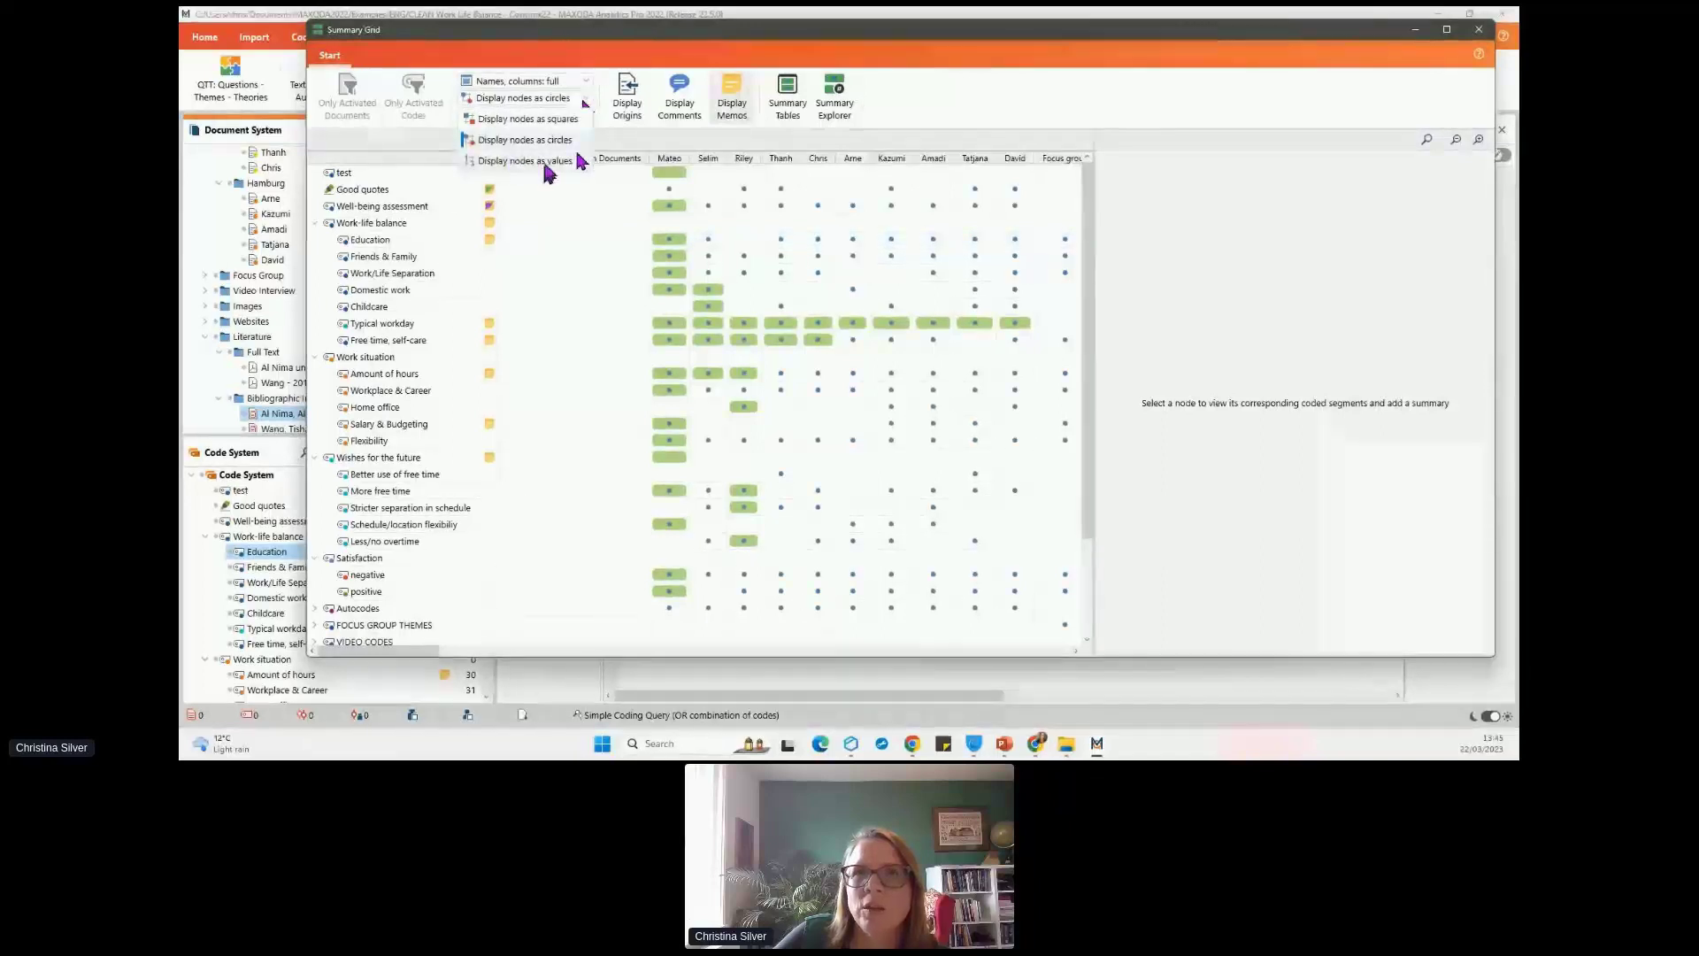
click(544, 162)
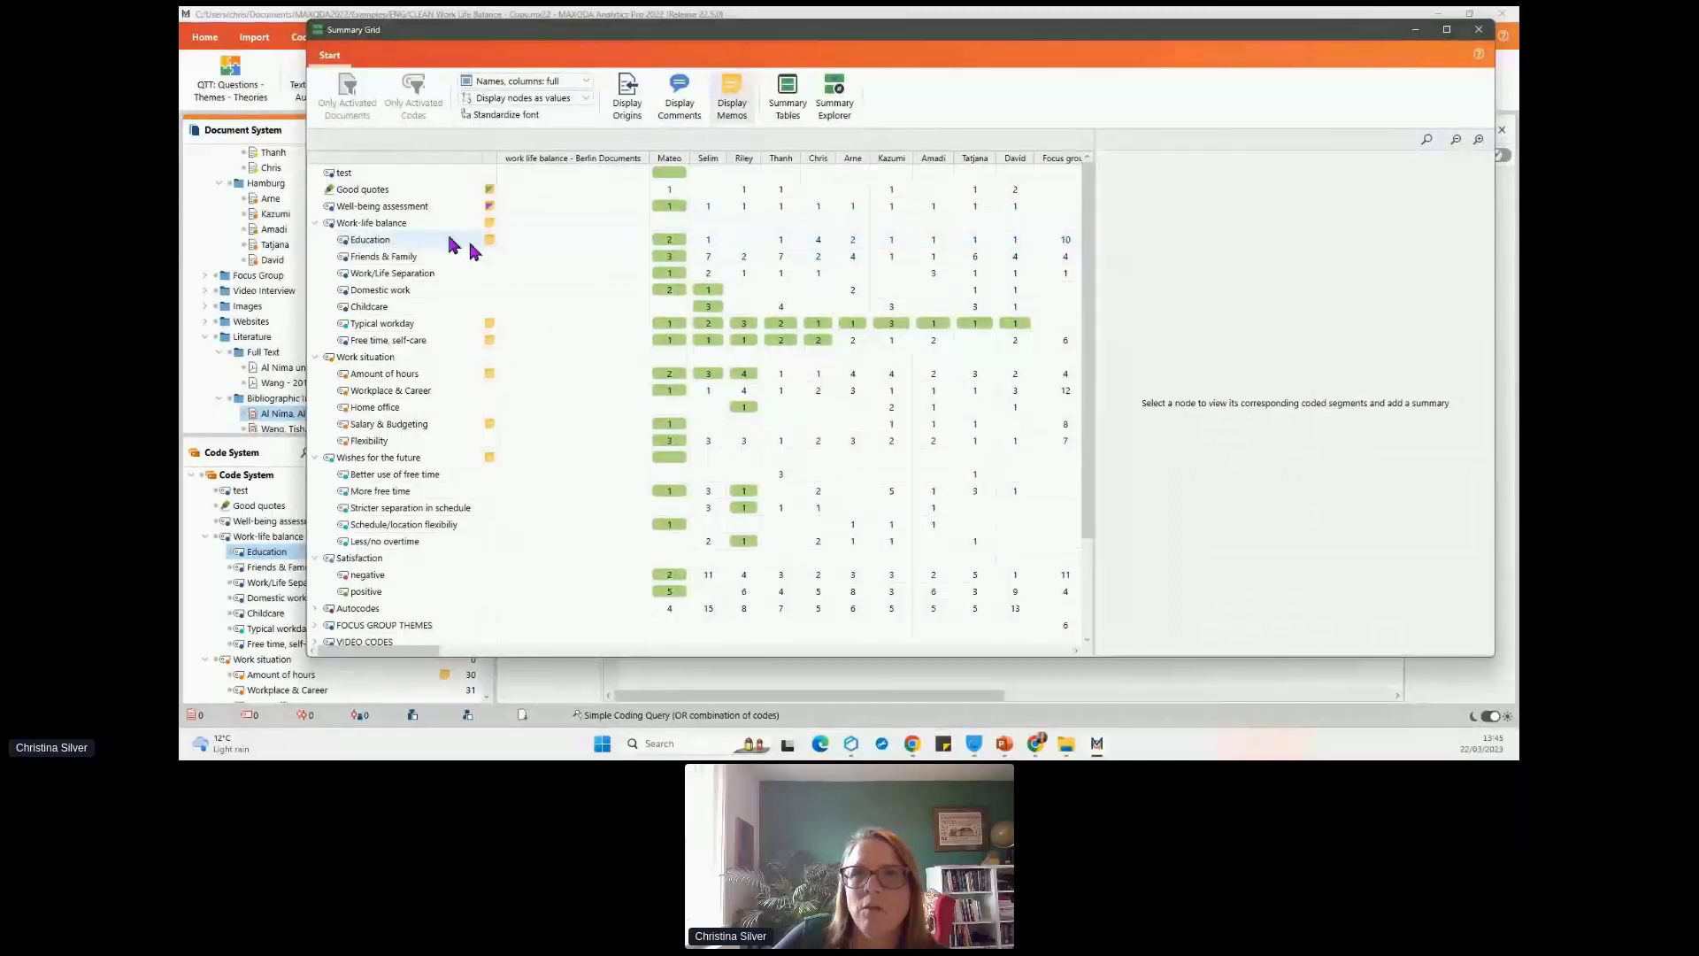
click(814, 241)
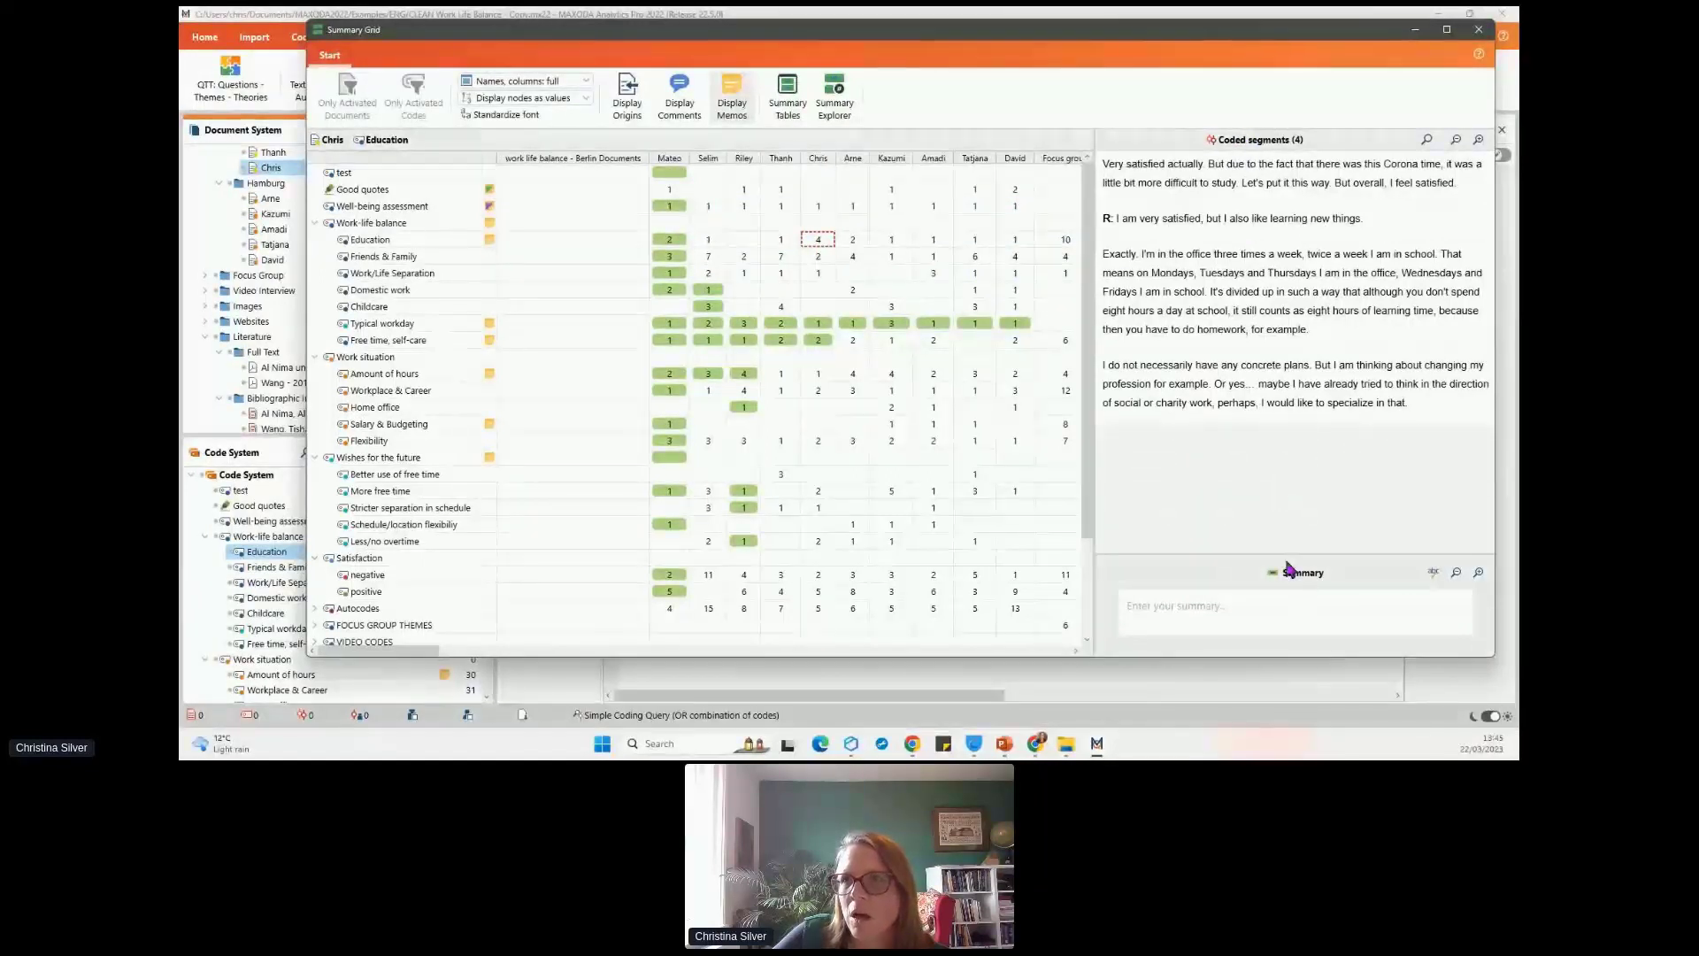
drag(1280, 554, 1277, 454)
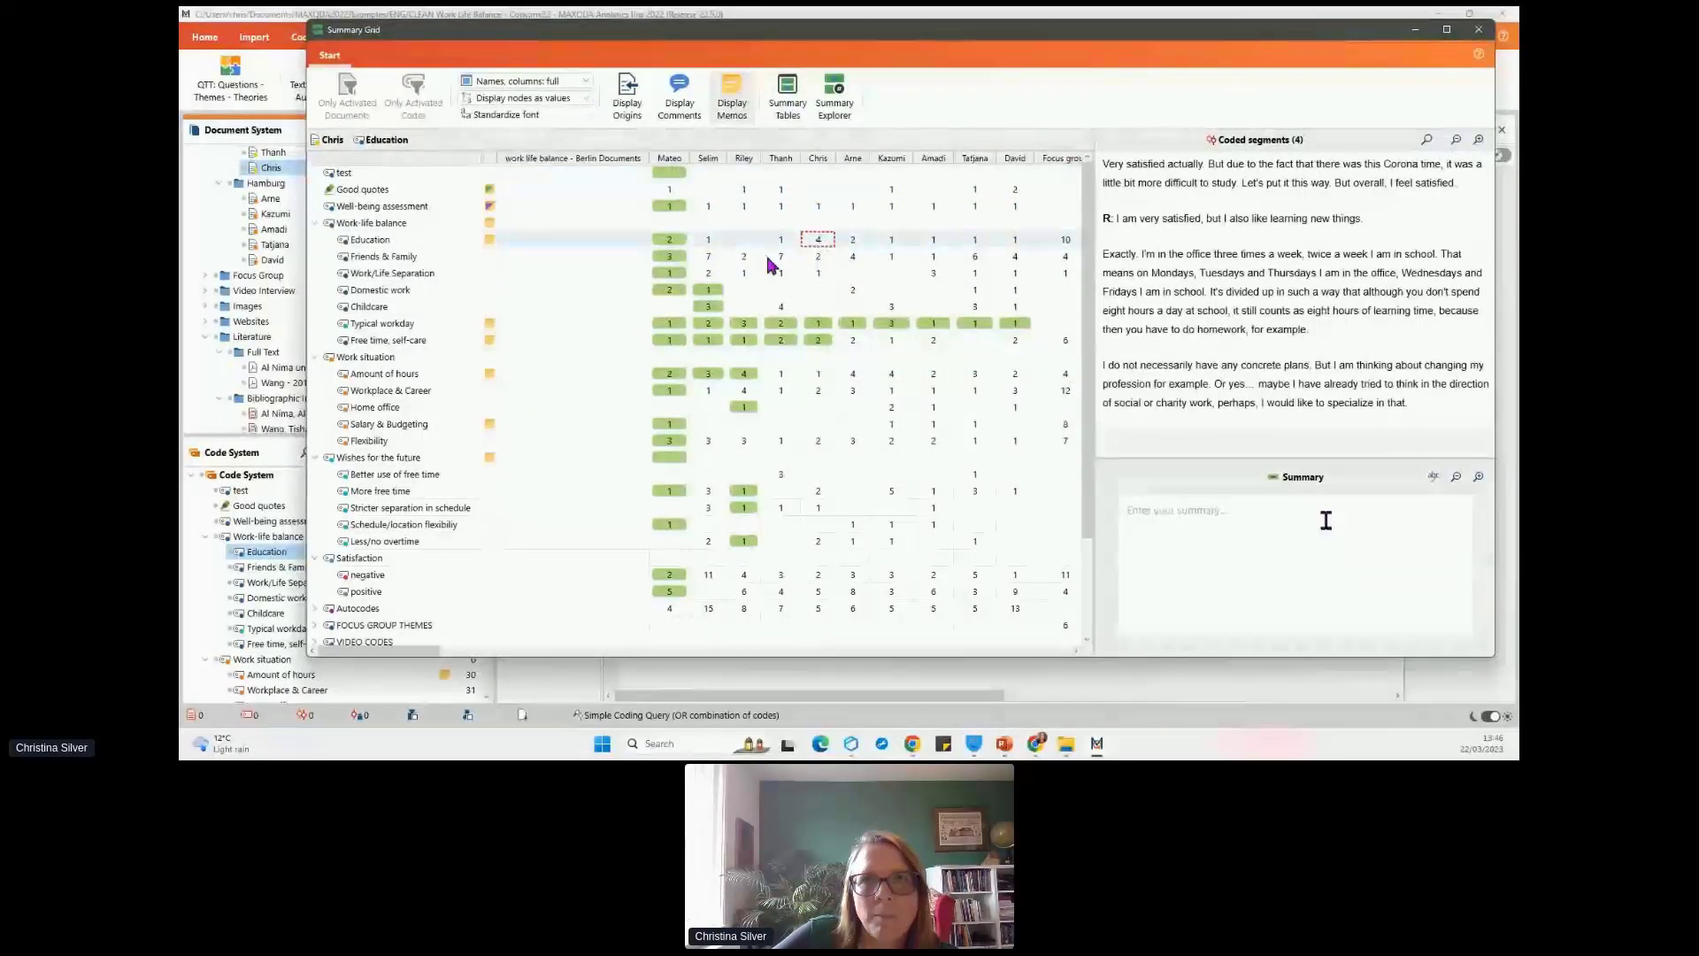
- Try the squares display for the Summary Grid nodes and set the node display back to circles
click(584, 98)
click(572, 126)
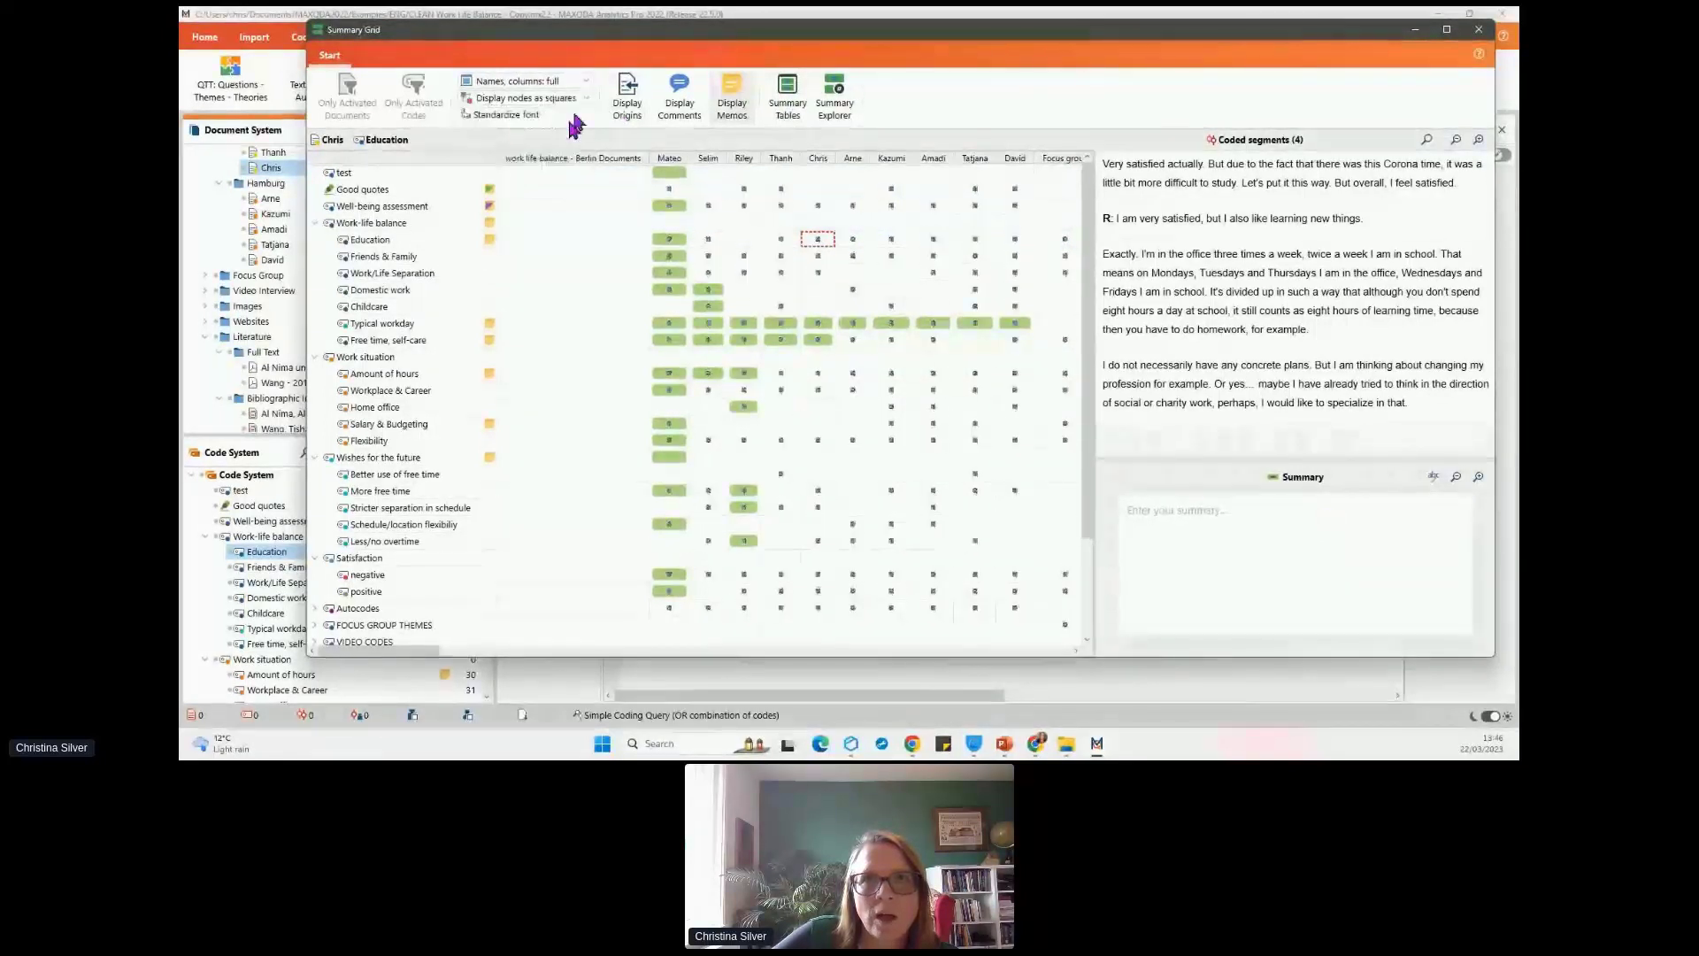
click(585, 98)
click(566, 142)
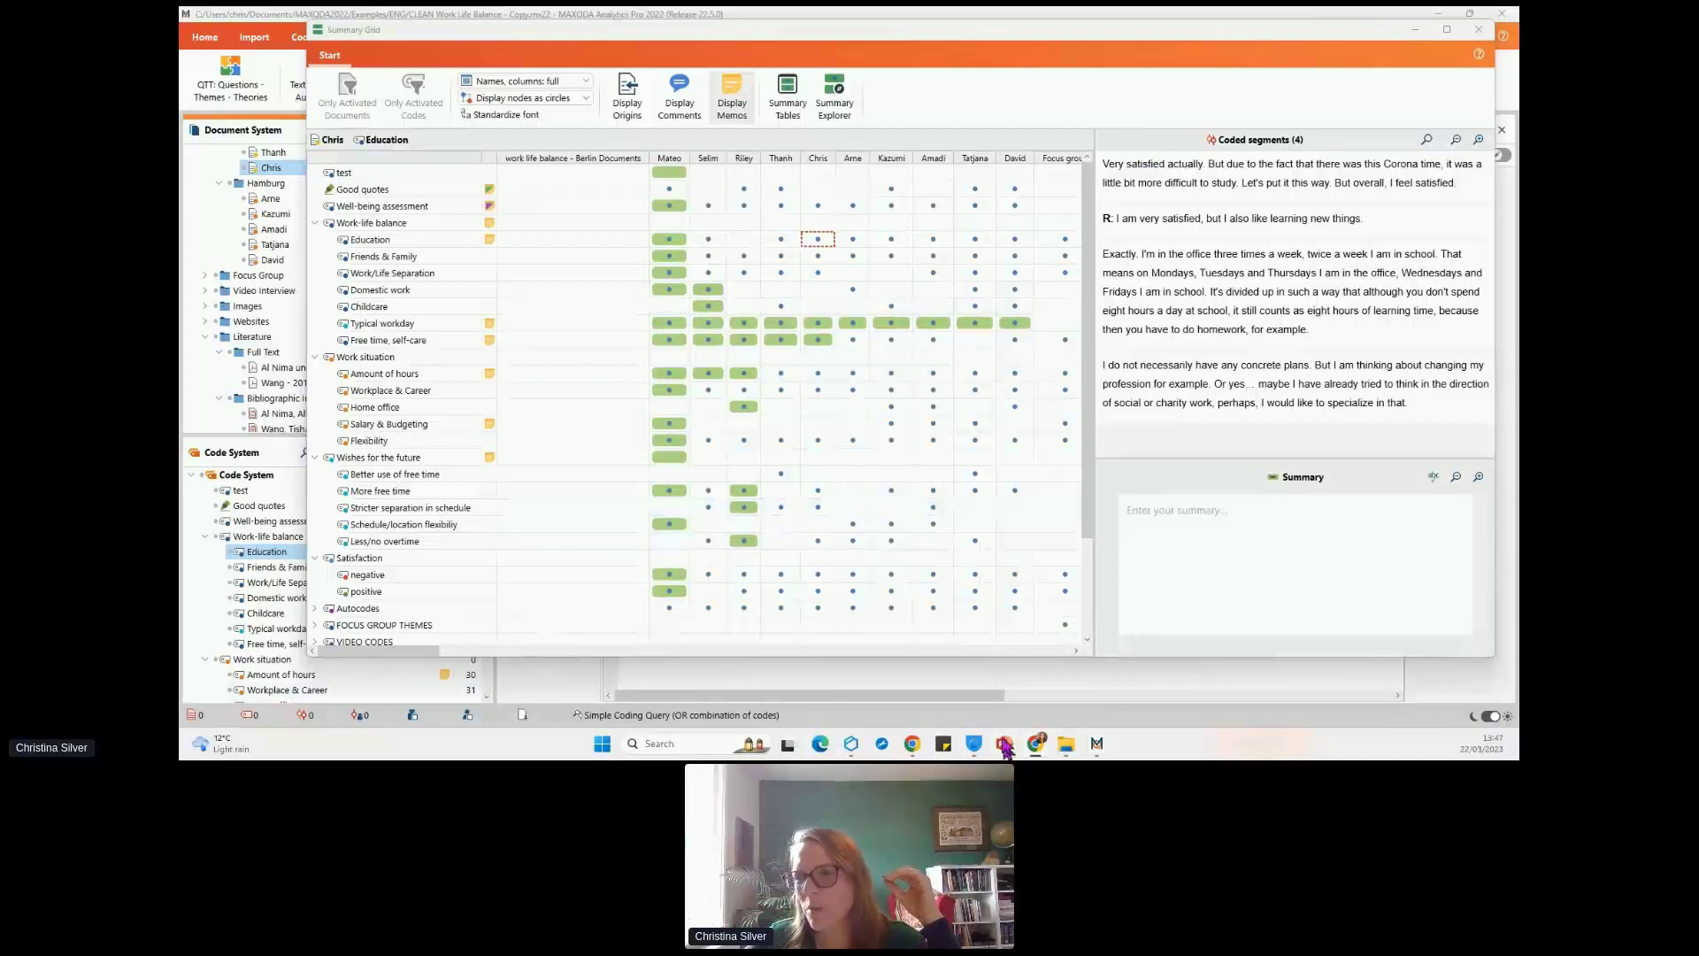
- Switch to the MAXdays23 Spotlight presentation in PowerPoint
mouse_move(1011, 748)
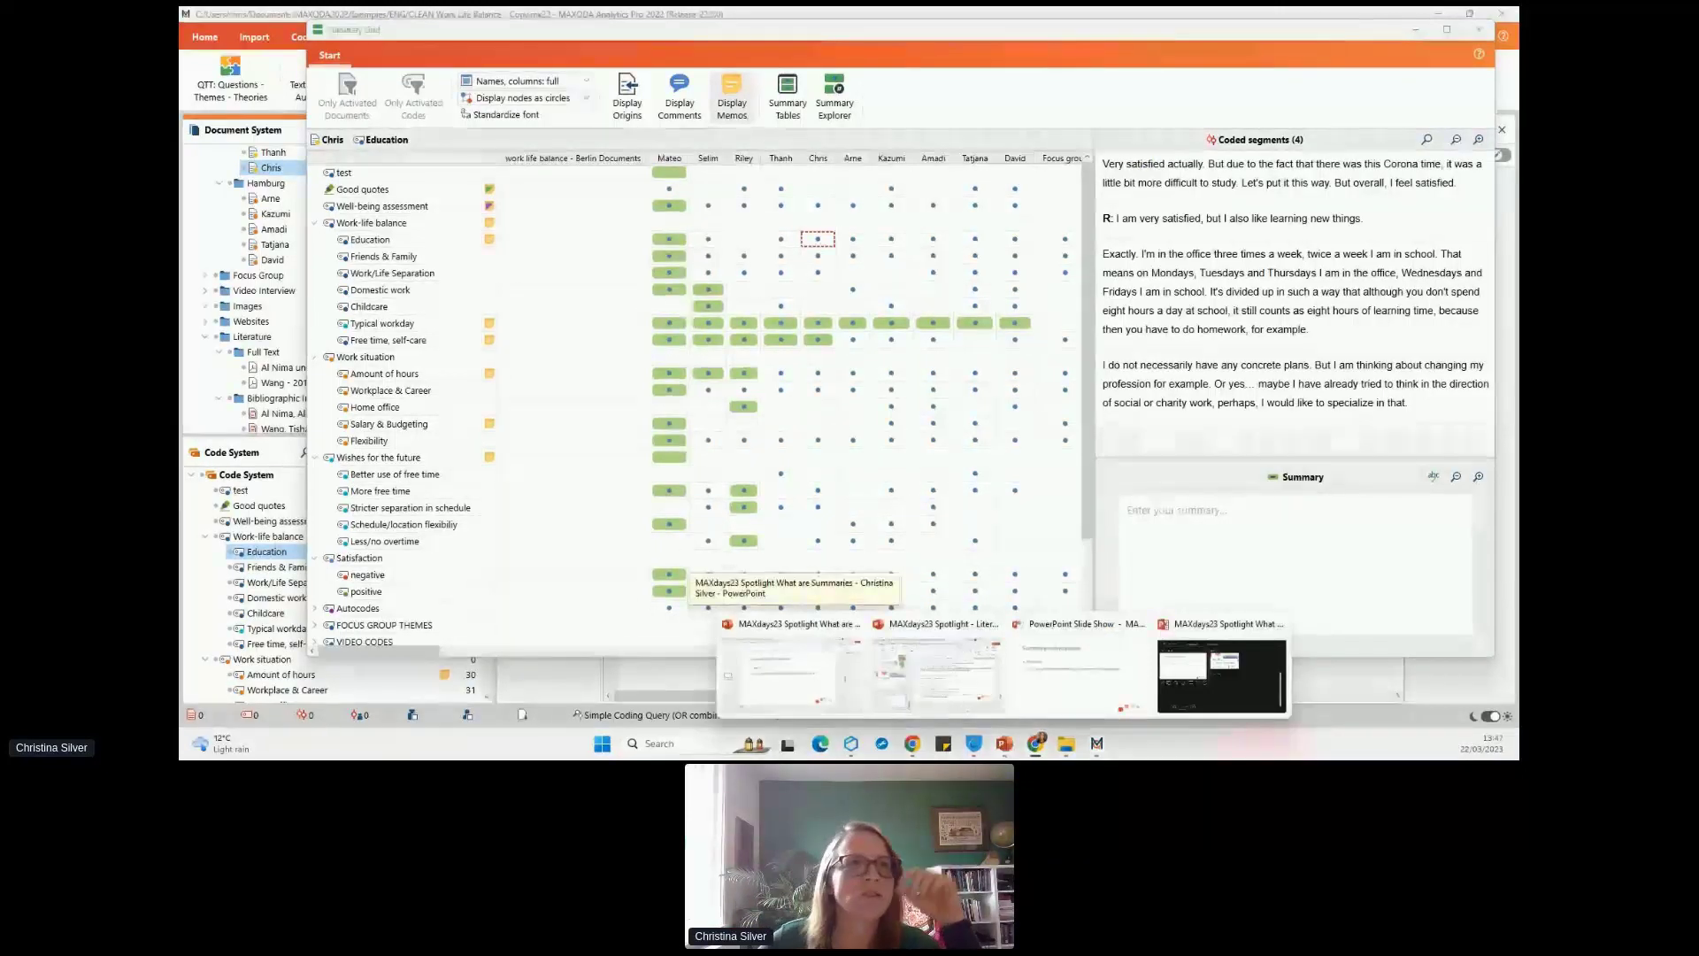